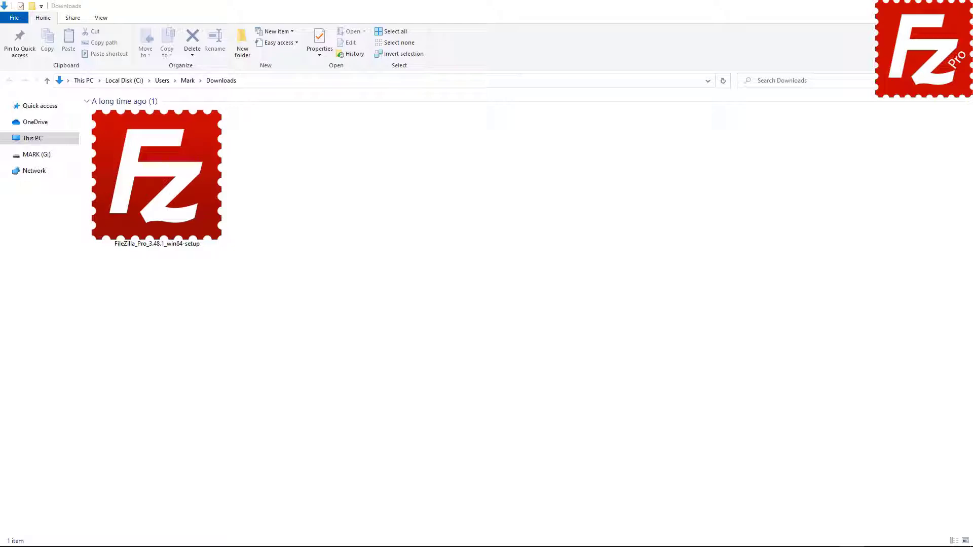
Launch the FileZilla Pro 3.41.2 installer, allow it through UAC, and accept the license agreement.
double_click(142, 203)
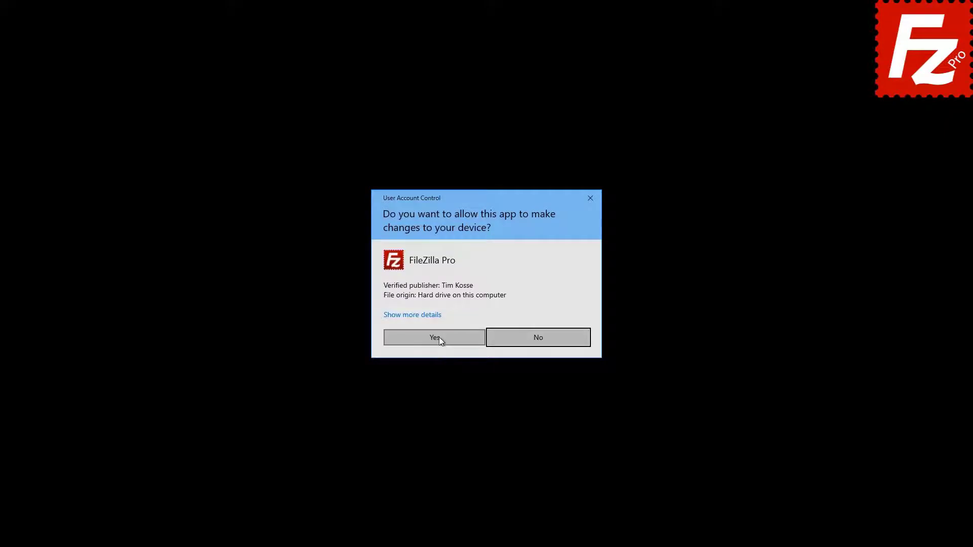
click(438, 337)
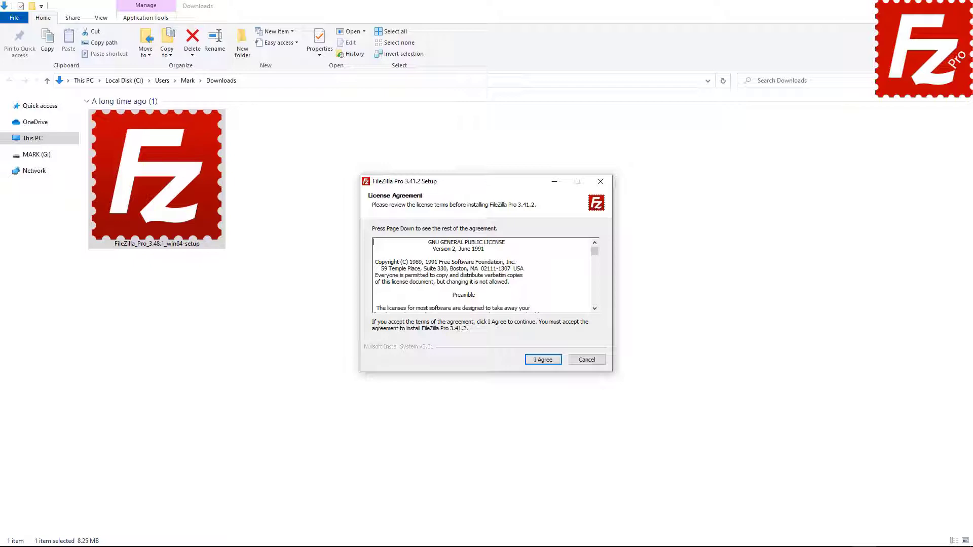
click(542, 360)
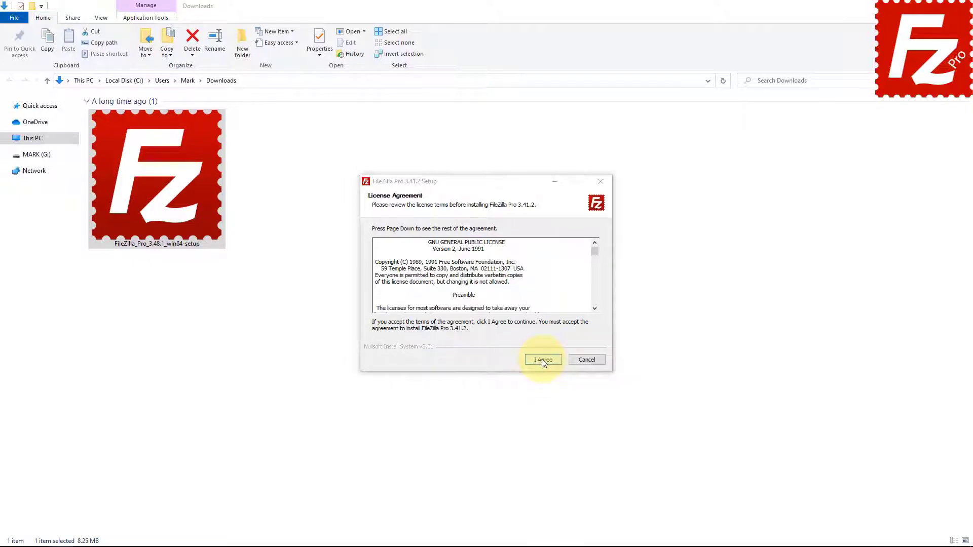
click(543, 360)
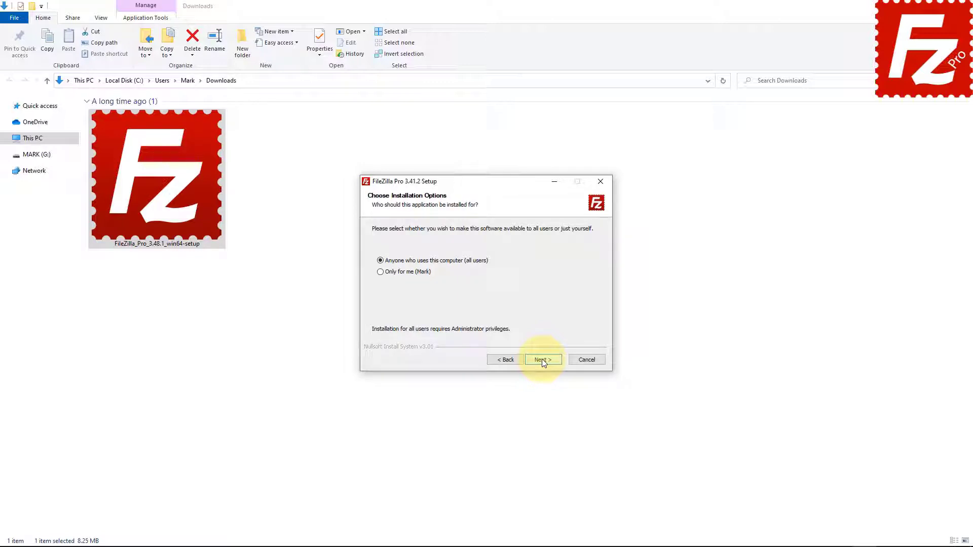
Keep the all-users install, add the Desktop Icon component, and keep C:\Program Files\FileZilla Pro as destination.
click(541, 360)
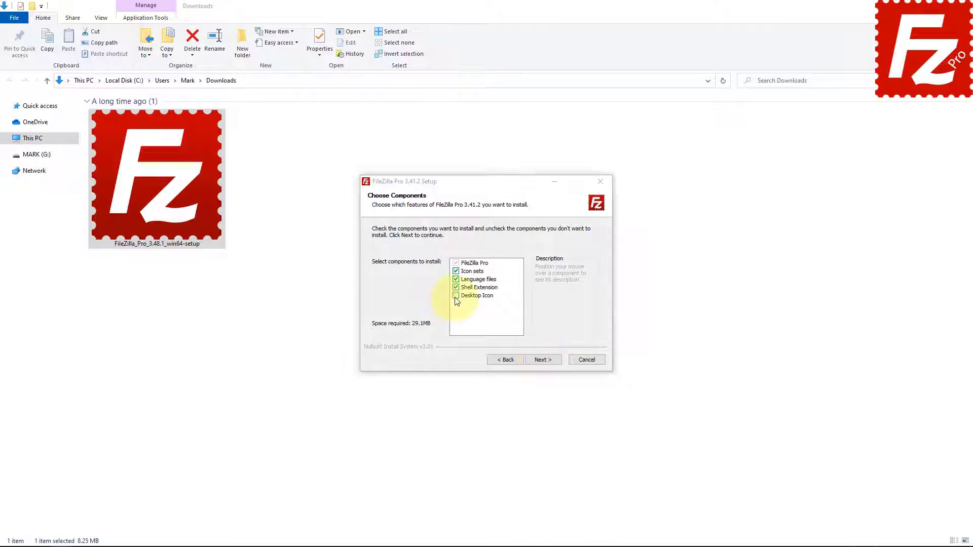
click(456, 296)
click(543, 360)
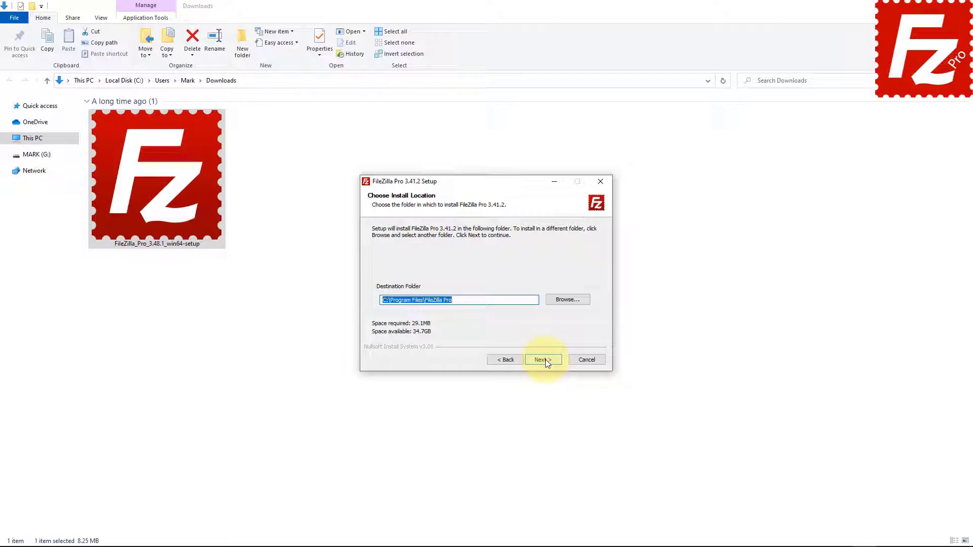
click(543, 360)
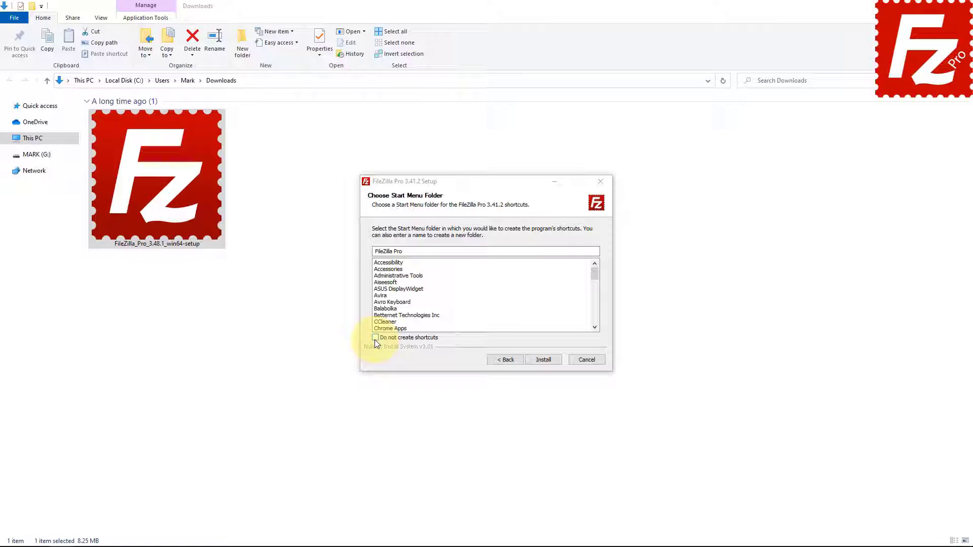
Install FileZilla Pro and finish setup with Start FileZilla now left ticked.
click(543, 360)
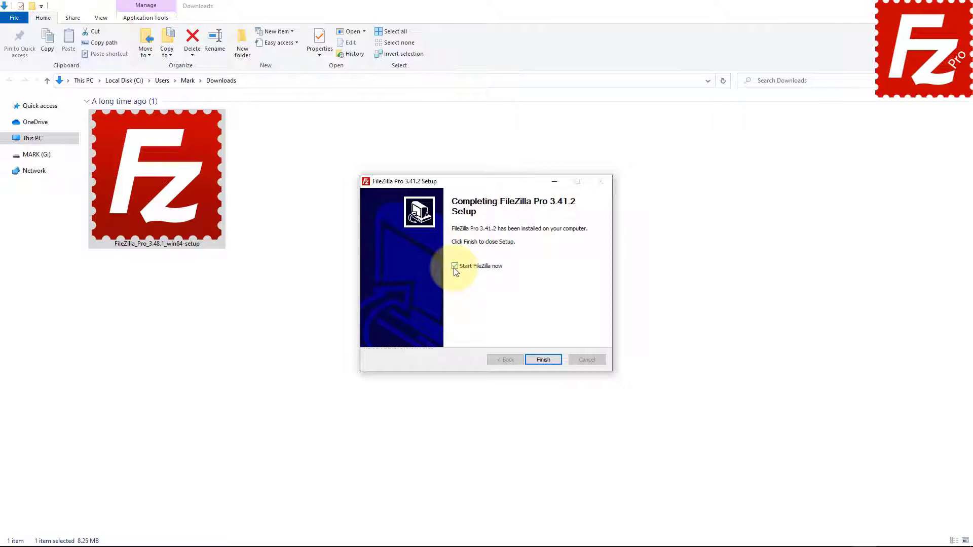
click(544, 360)
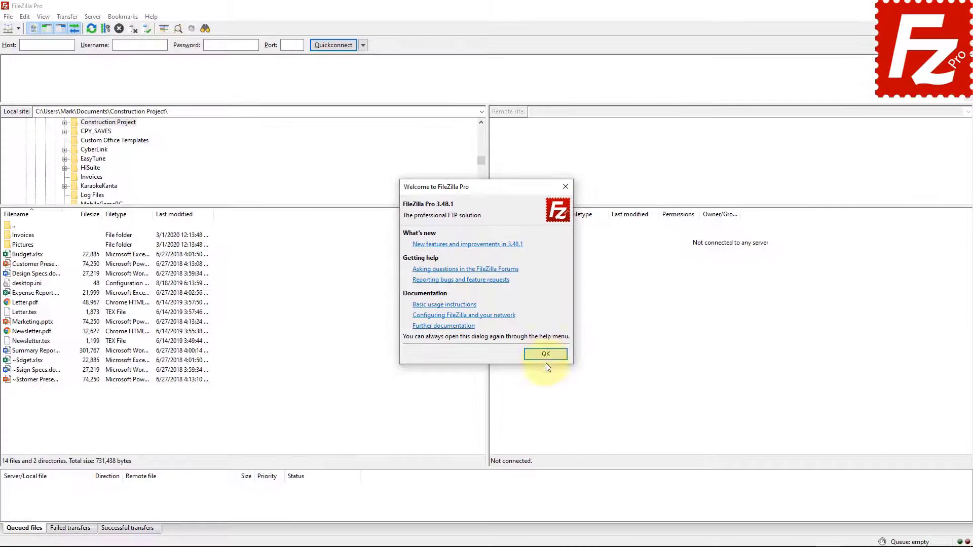
click(544, 354)
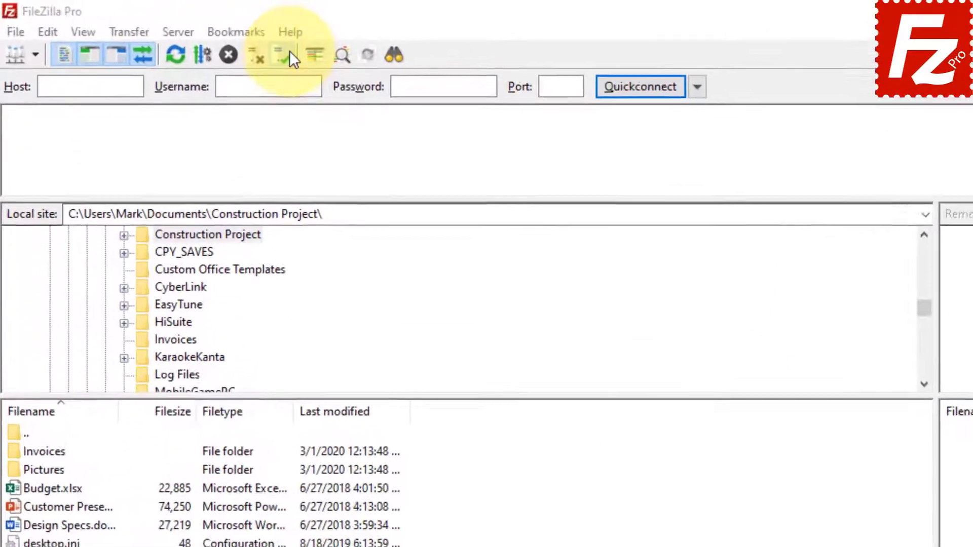
click(293, 38)
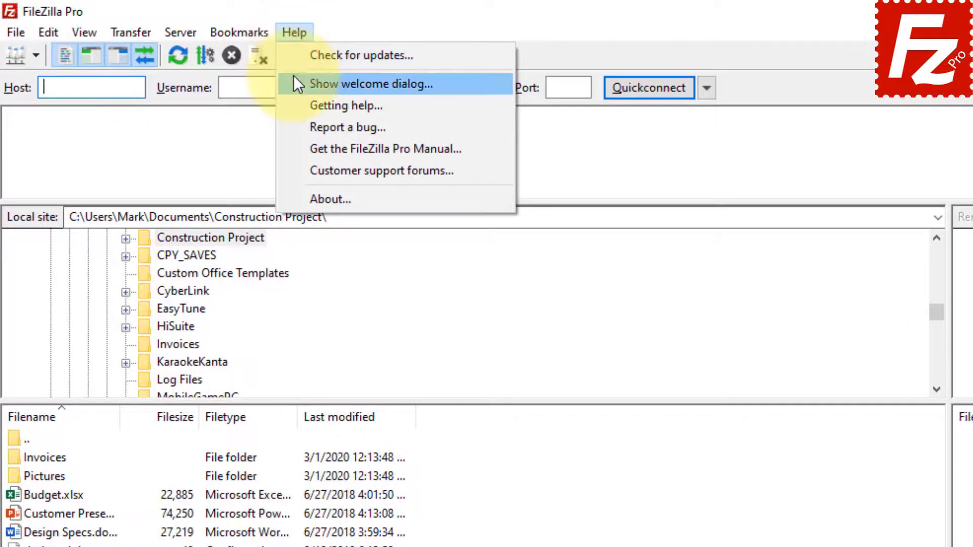
click(293, 82)
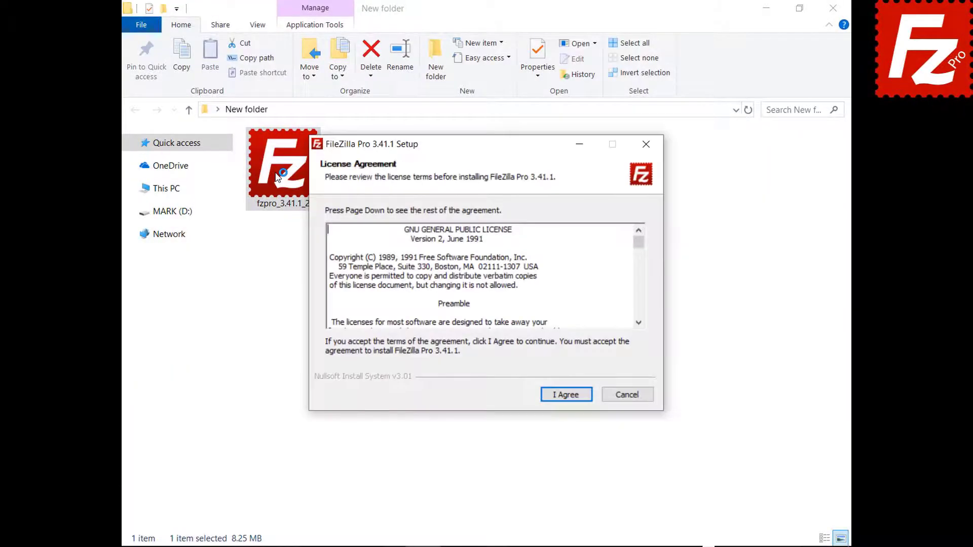
Install FileZilla Pro 3.41.1 with default options, components, folder and Start Menu folder, then finish.
click(566, 395)
click(565, 398)
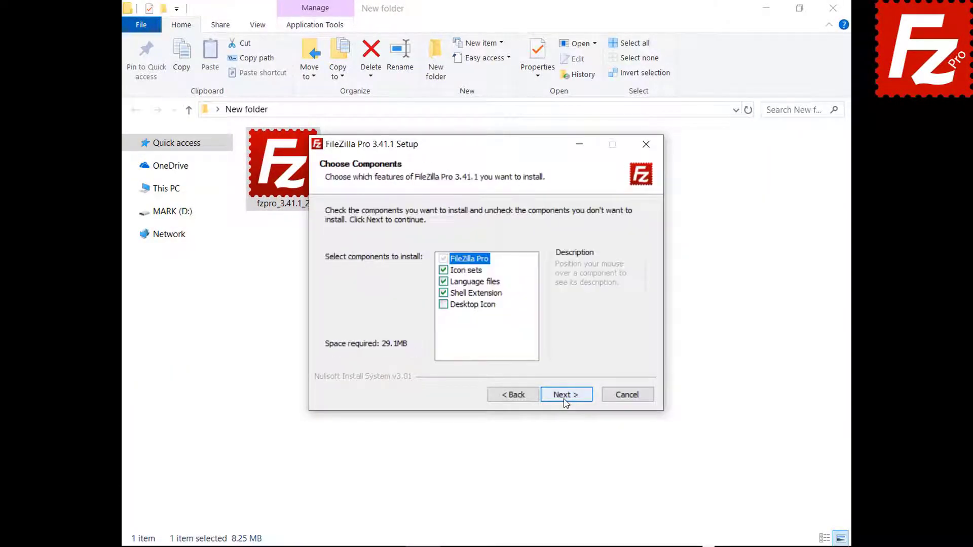
click(566, 394)
click(566, 395)
click(565, 394)
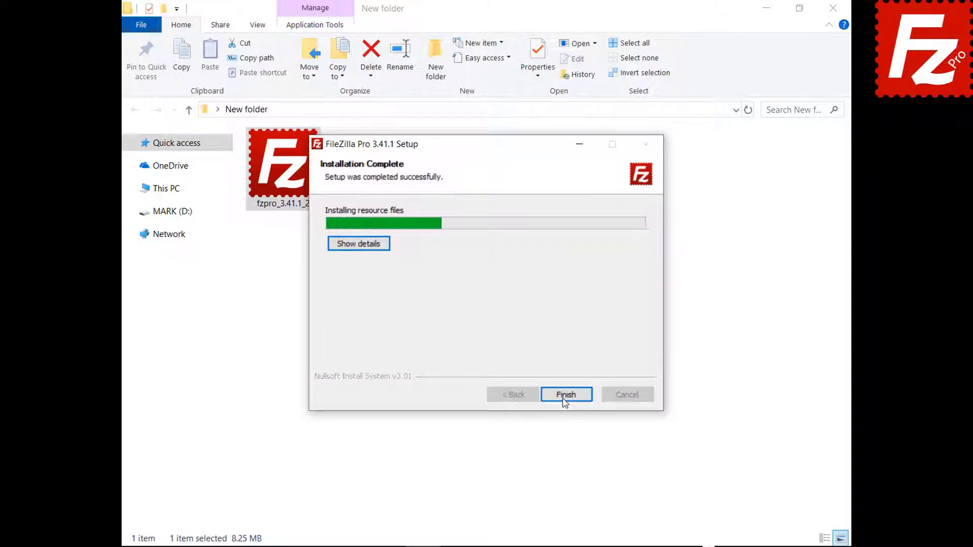
click(564, 396)
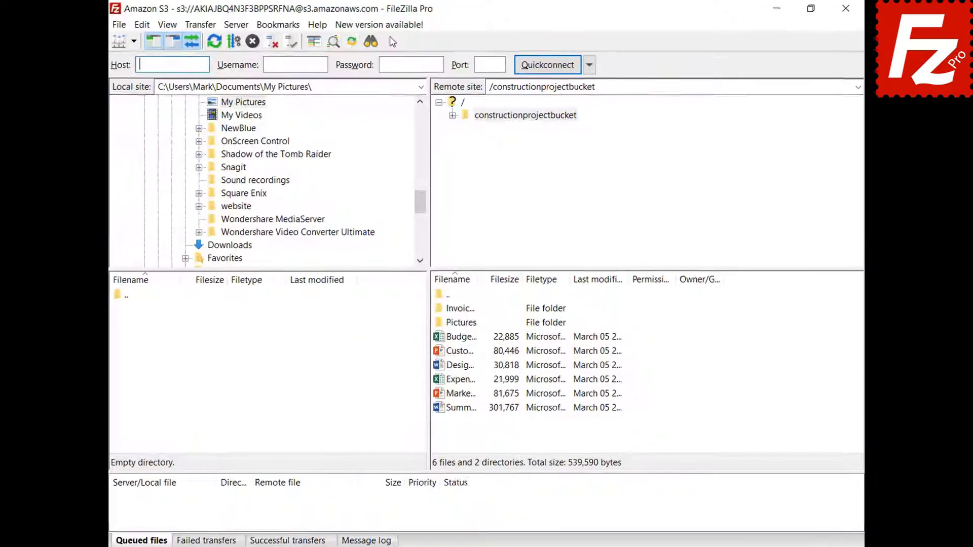
Request the 3.41.2 update from New version available, then run Help > Check for updates.
click(377, 33)
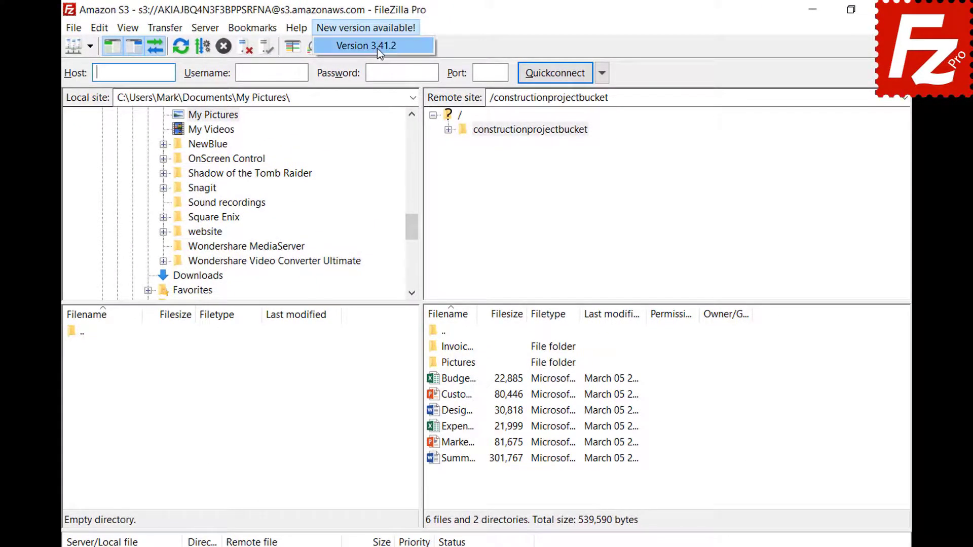
click(378, 49)
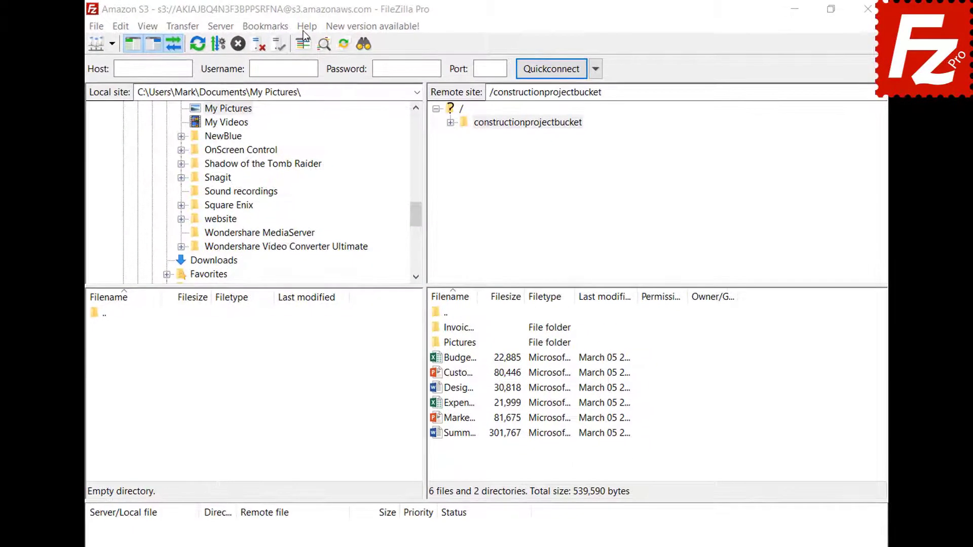
click(306, 27)
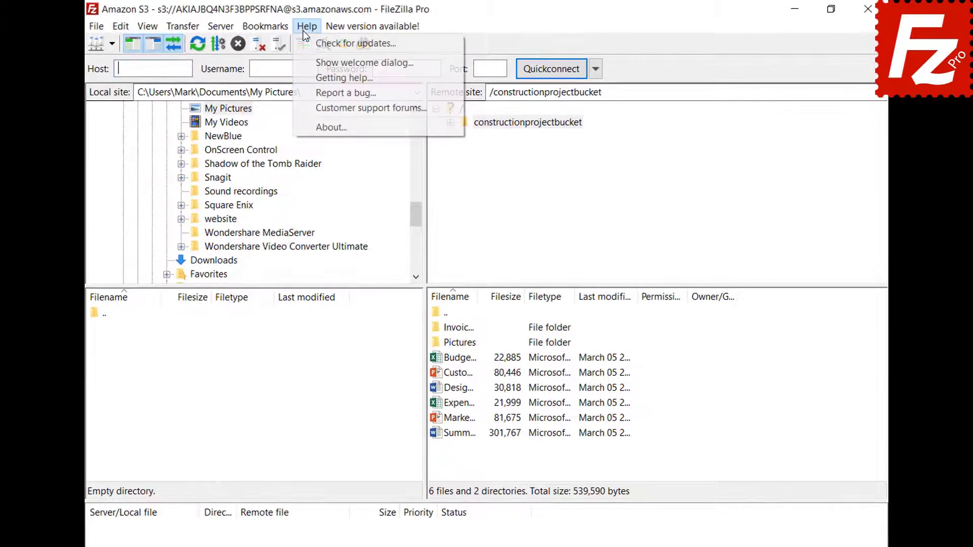
click(304, 44)
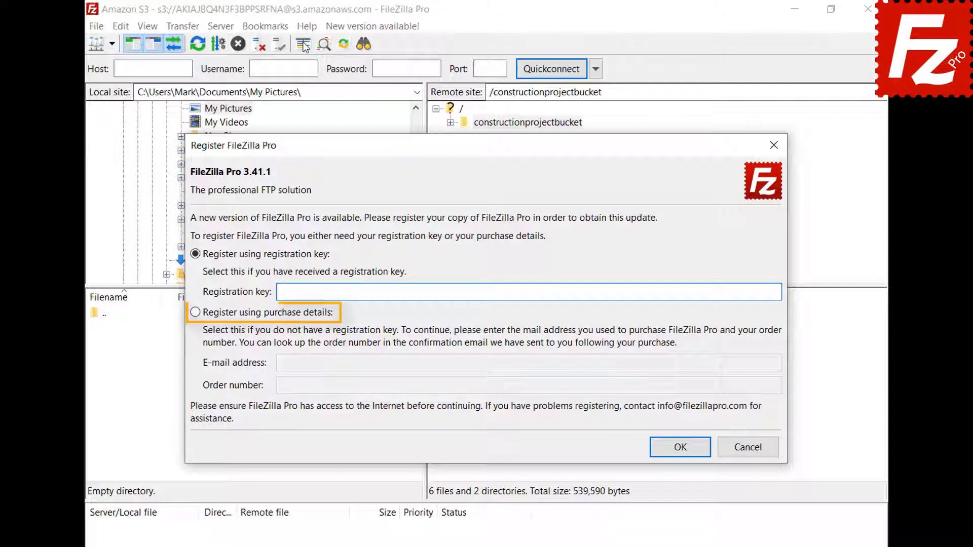
Submit registration with the pasted purchase e-mail and order number, then dismiss the clock-error failure.
click(195, 313)
click(742, 366)
key(ctrl+v)
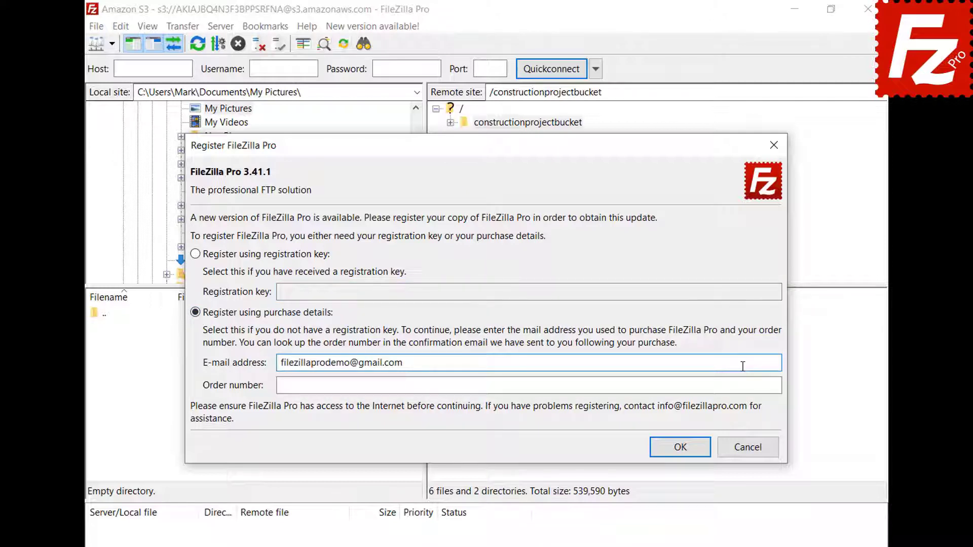
click(745, 384)
key(ctrl+v)
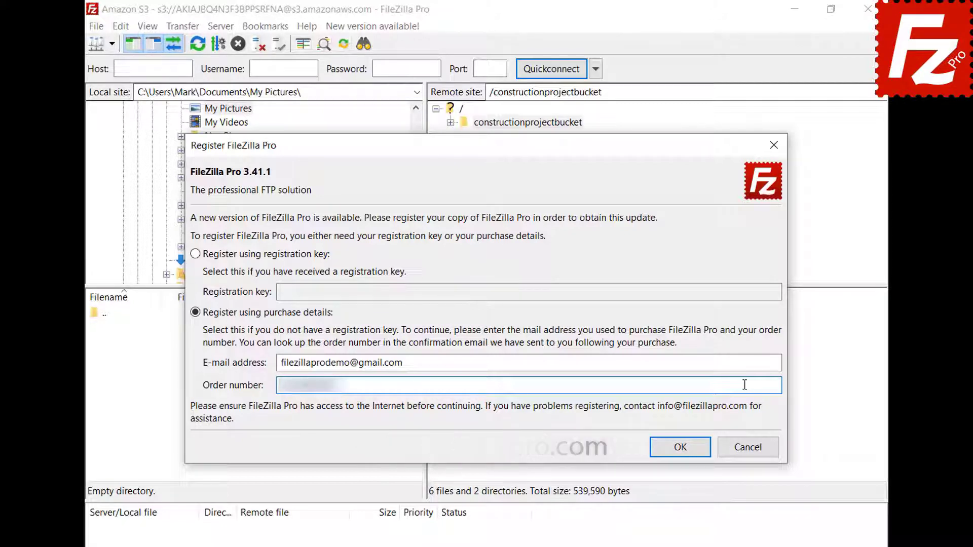
click(685, 448)
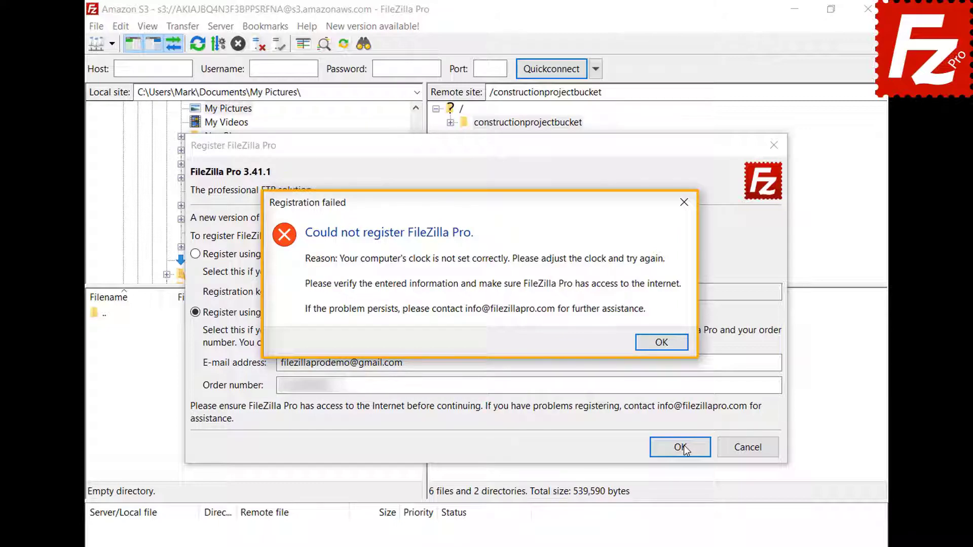
click(661, 349)
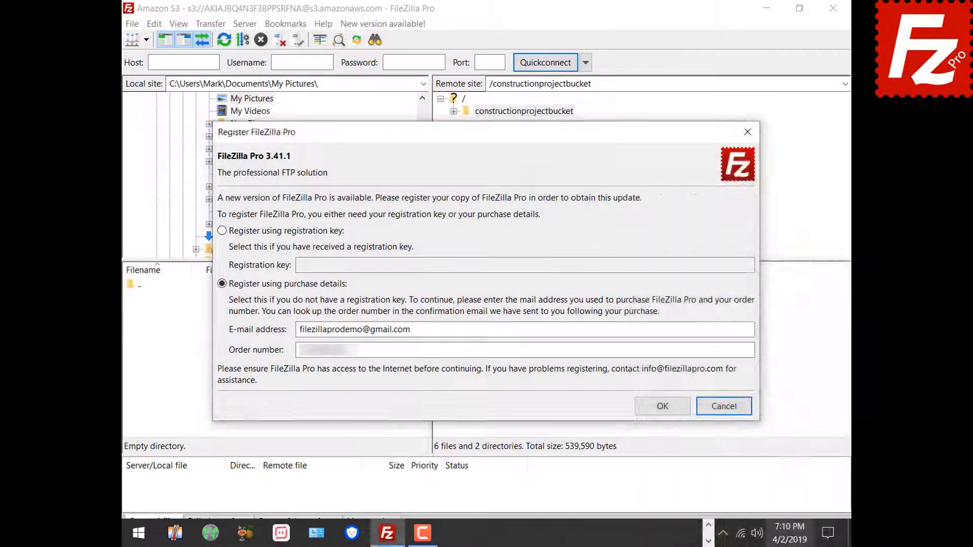
Turn on Set time automatically in Windows date/time settings, then retry the FileZilla registration.
right_click(793, 538)
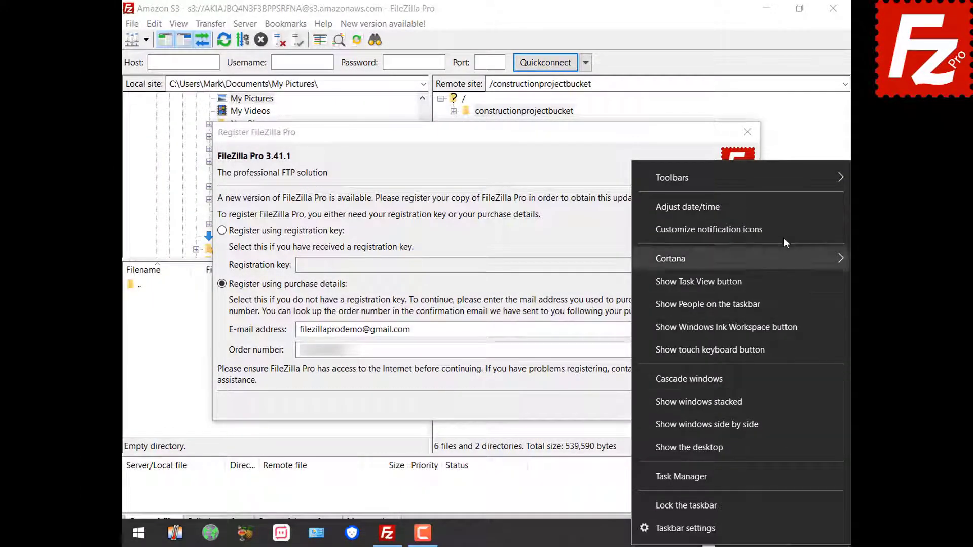
click(780, 211)
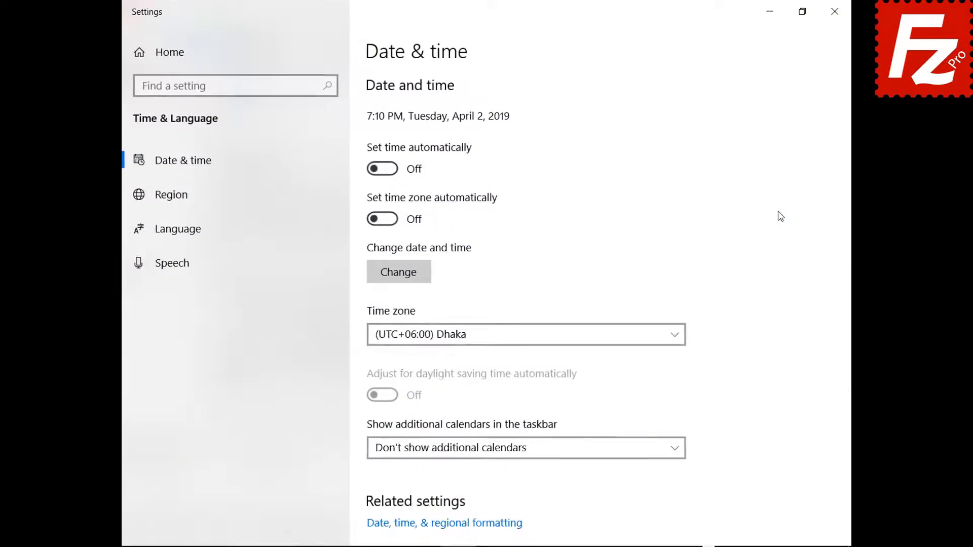
click(392, 170)
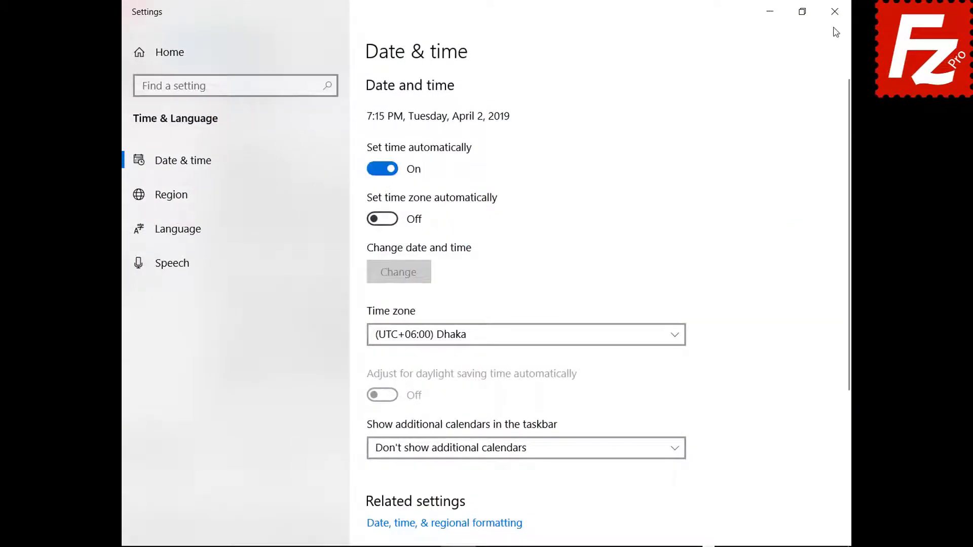
click(834, 11)
click(667, 414)
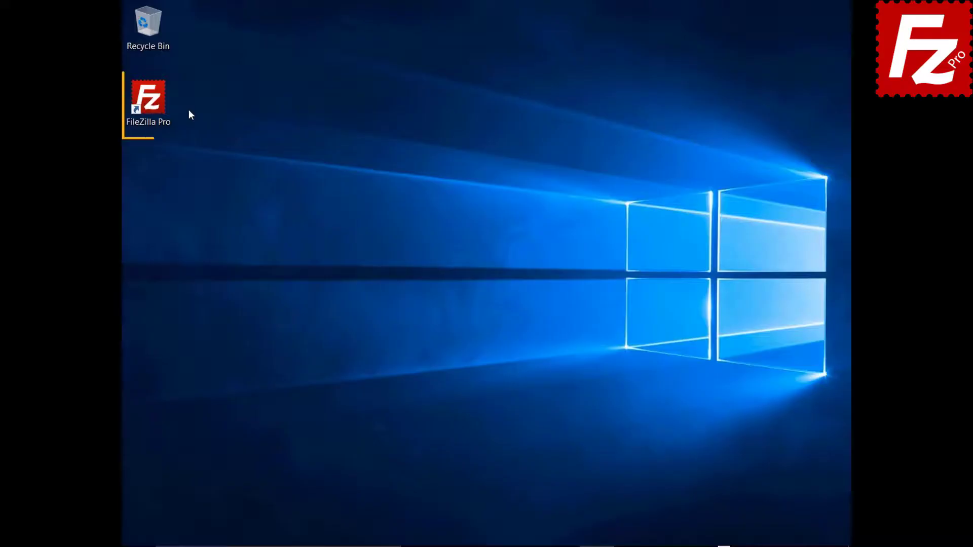
Launch FileZilla Pro 3.58.0 from the desktop icon and run Help > Check for updates.
double_click(152, 104)
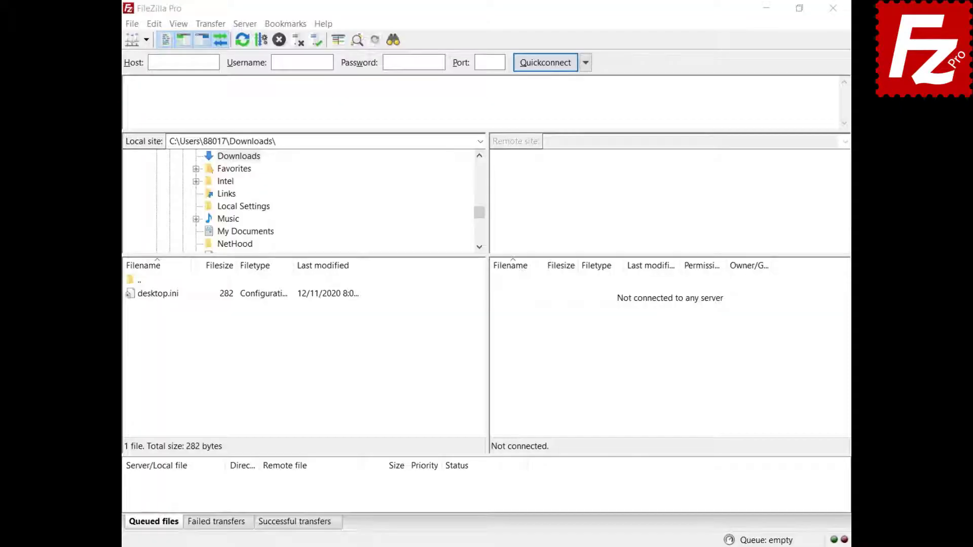
click(322, 25)
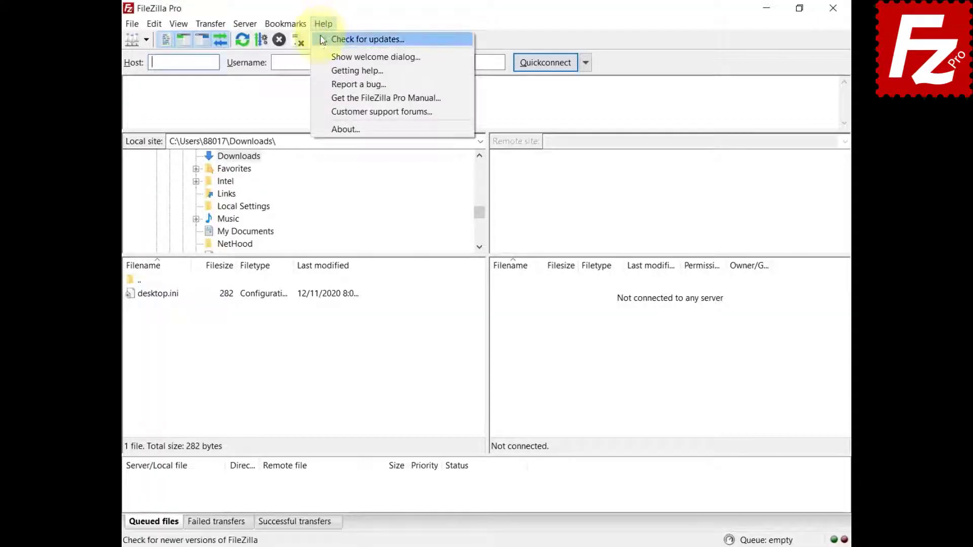
click(324, 40)
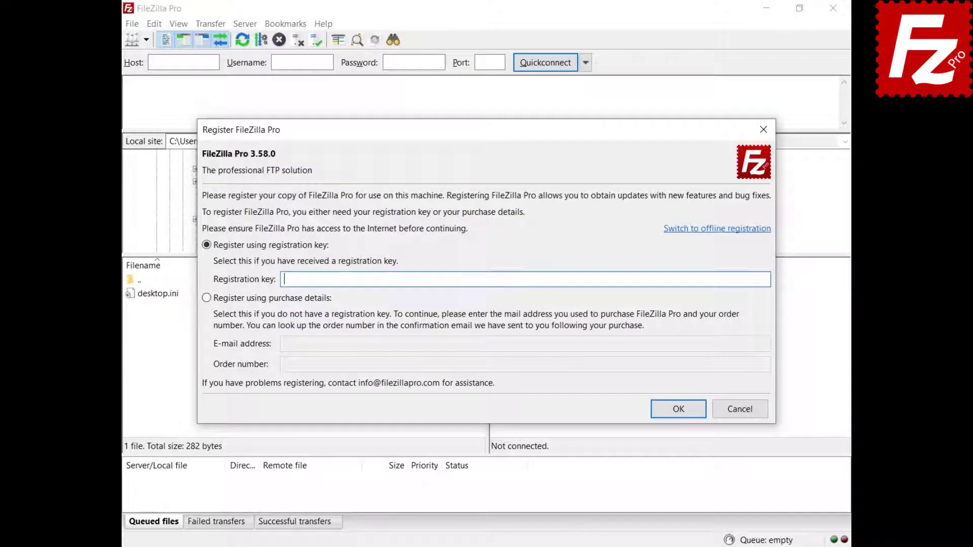
Switch to offline registration, paste the registration key, and generate the offline request.
click(711, 231)
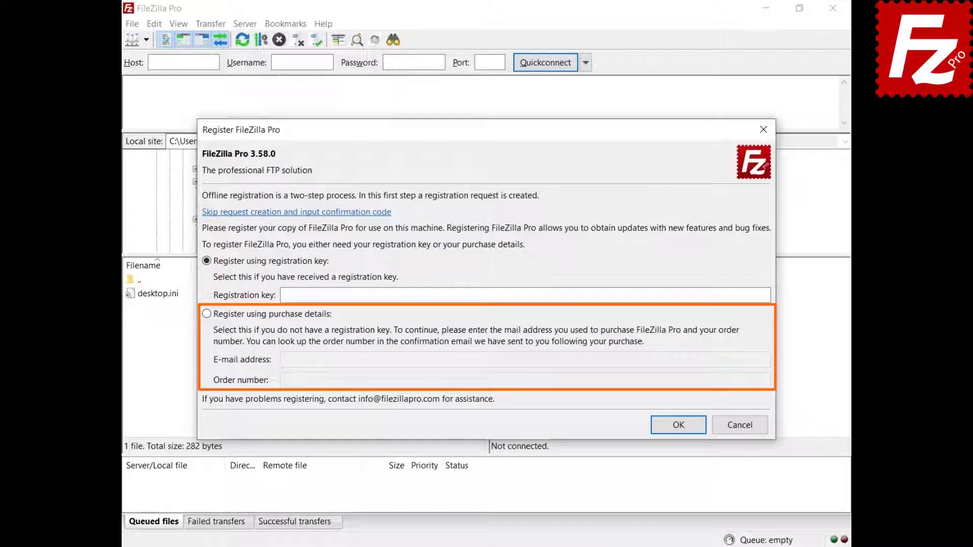
key(ctrl+v)
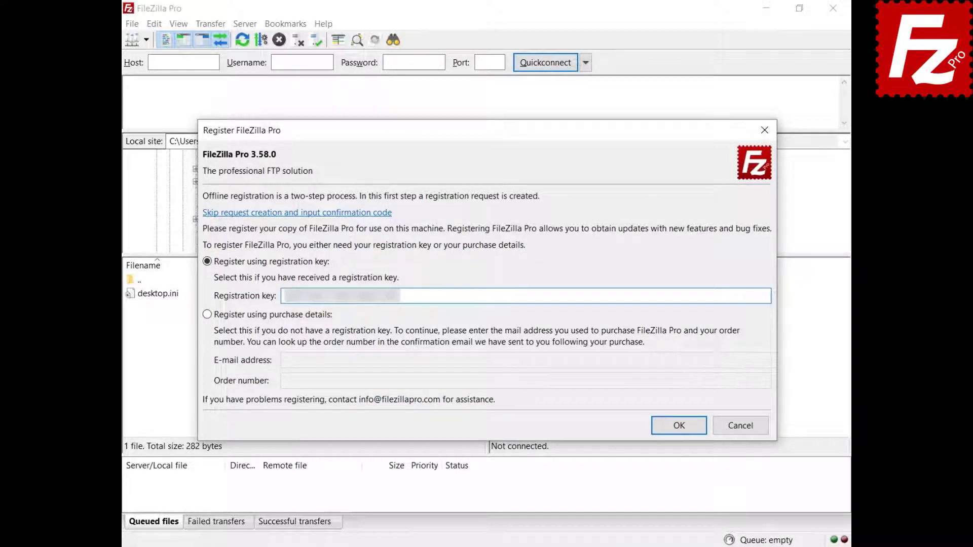
click(678, 427)
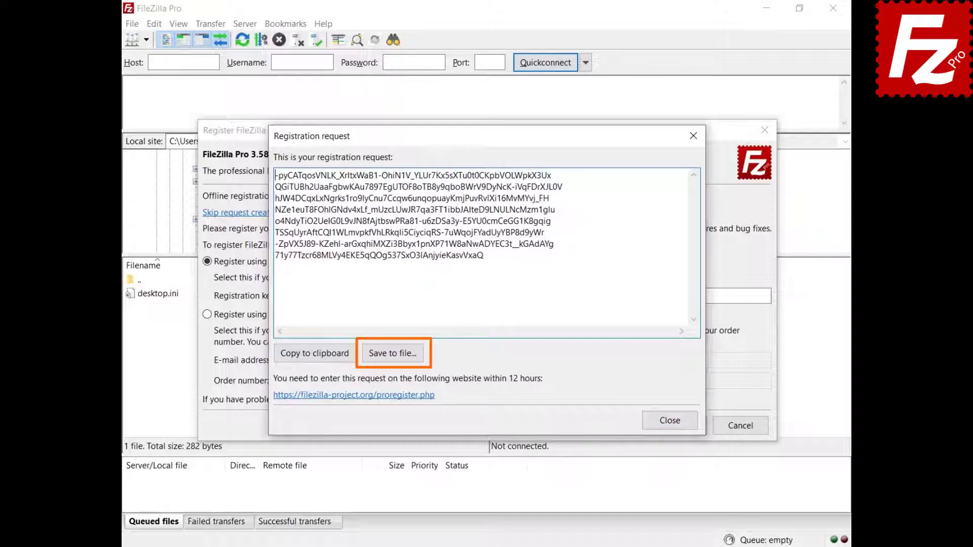
Copy the offline registration request text to the clipboard.
click(312, 357)
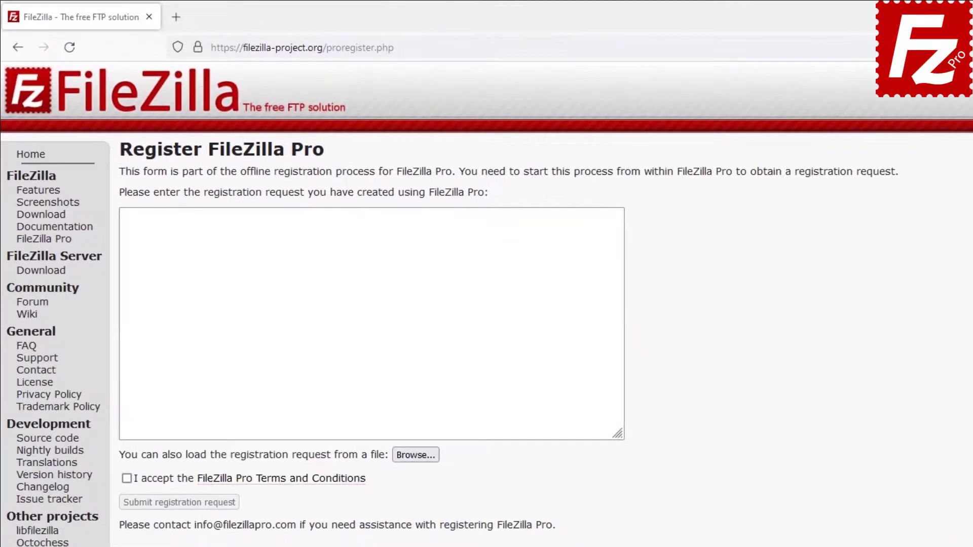
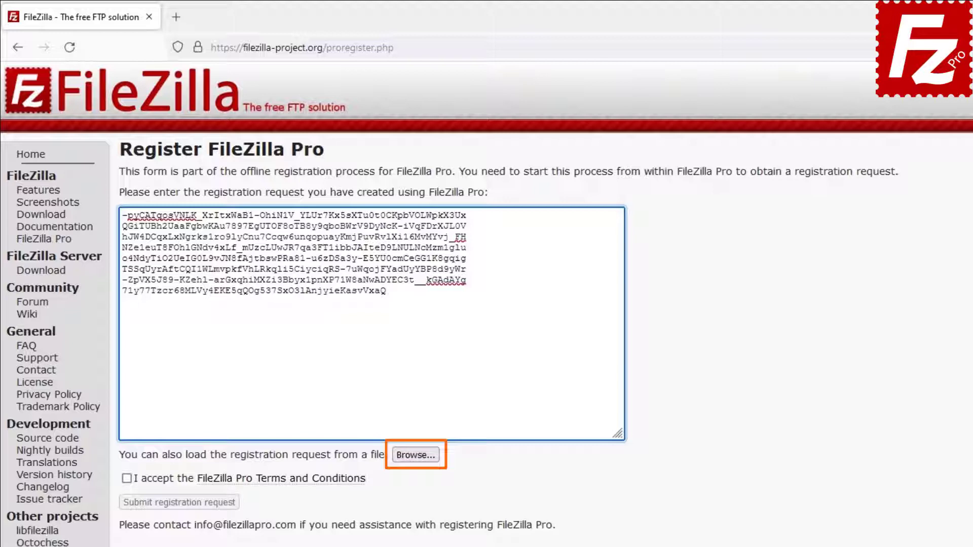
Paste the registration request into the website form, accept the FileZilla Pro terms, and submit it.
click(127, 479)
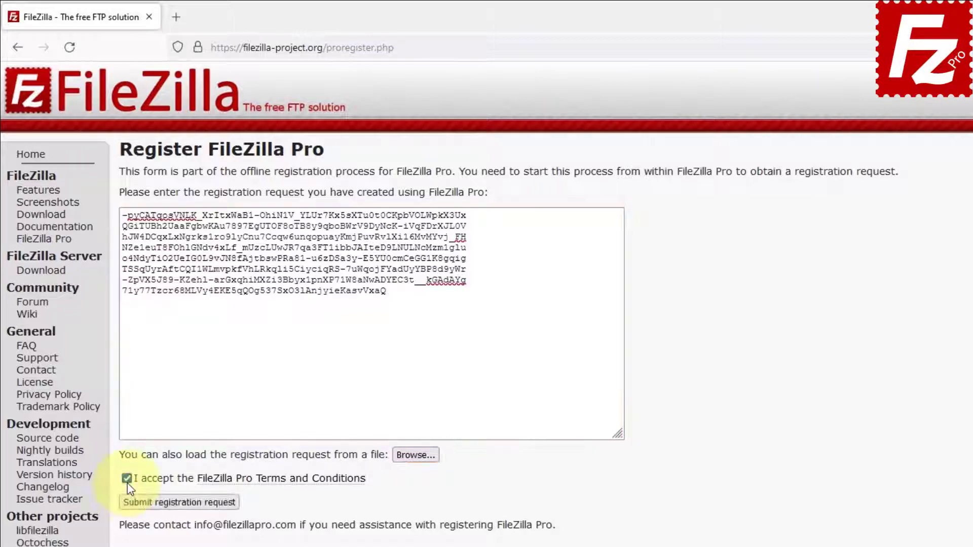
click(172, 505)
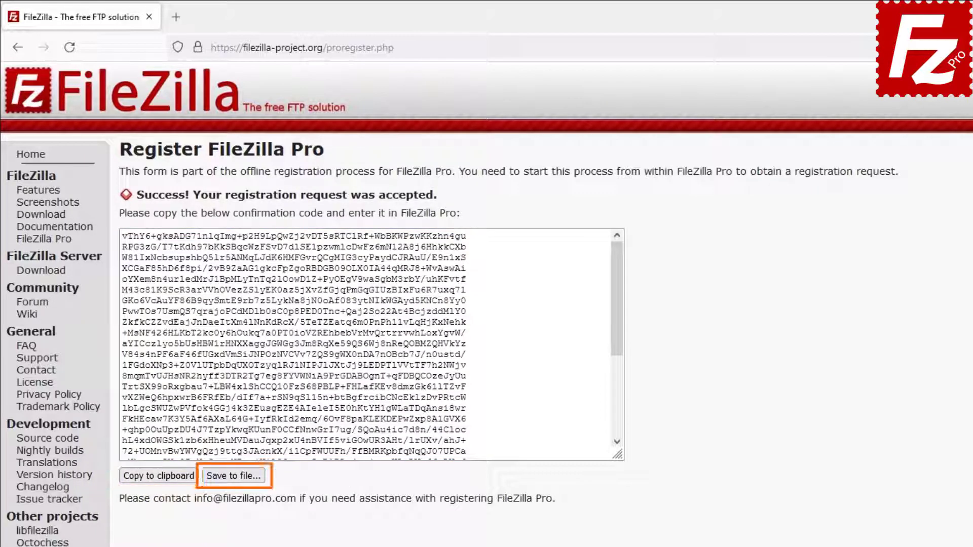
Copy the website's confirmation code and confirm it in FileZilla Pro's registration confirmation box.
click(156, 481)
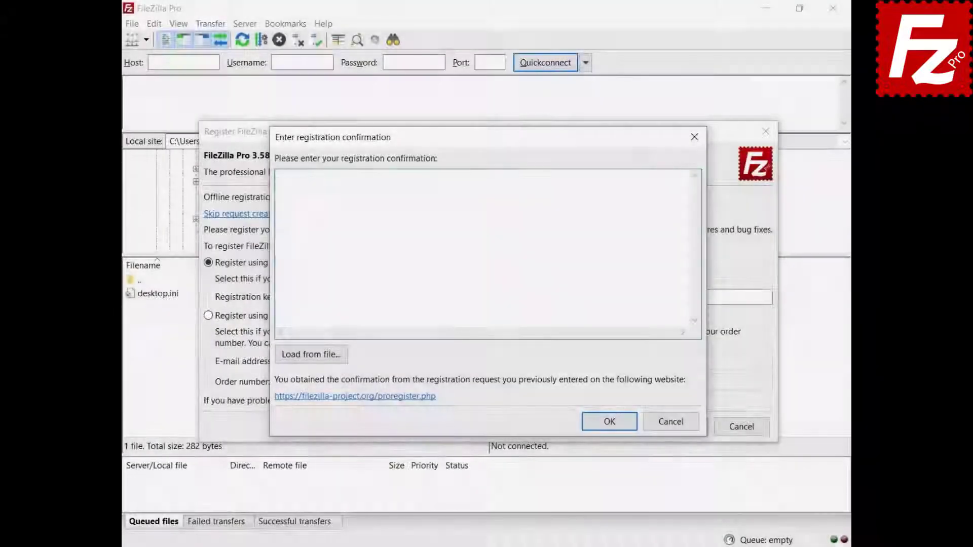
key(ctrl+v)
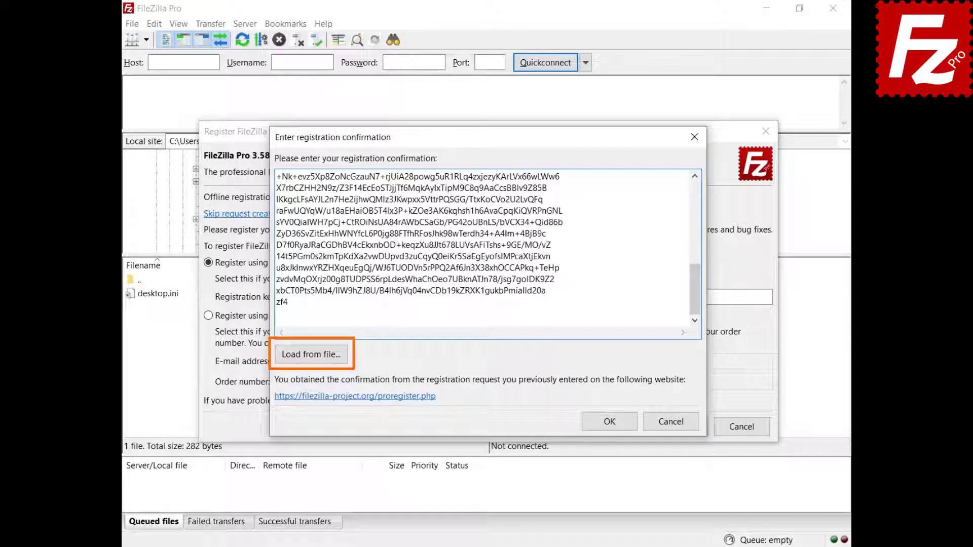
click(609, 423)
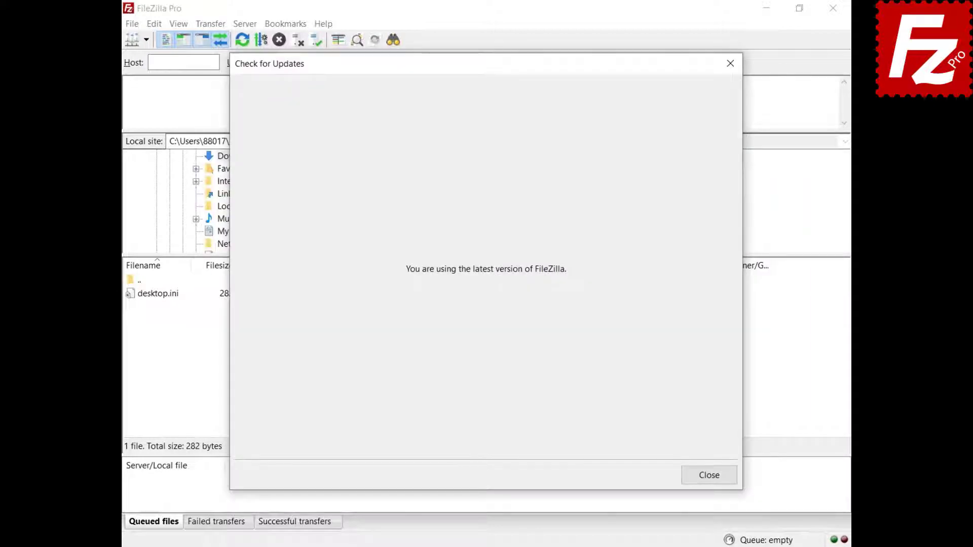
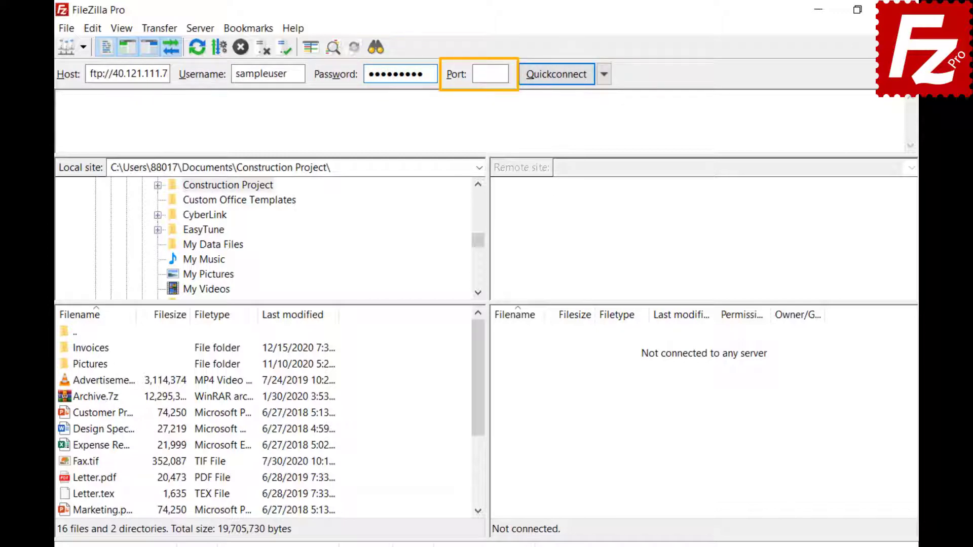
Log in to the server with Quickconnect and show the recent quick-connect history.
click(555, 75)
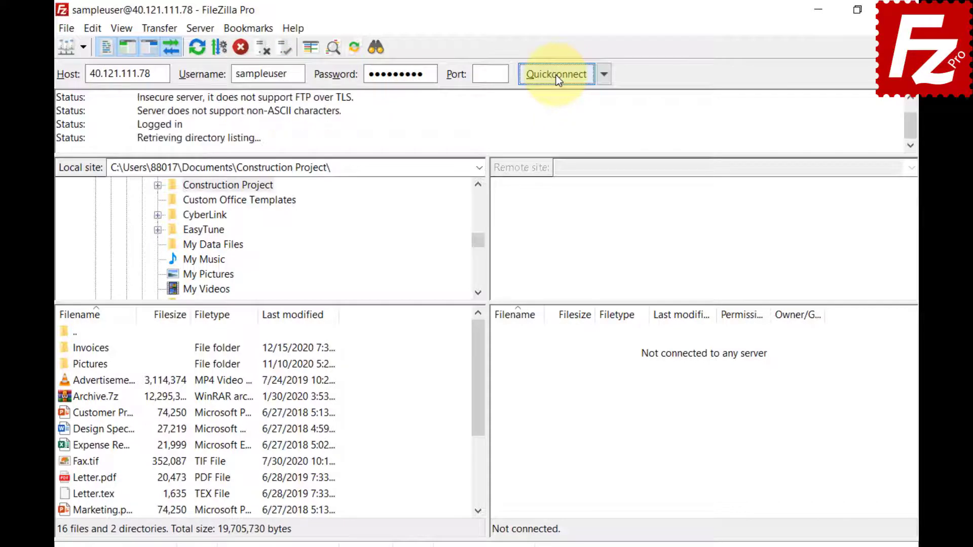
click(603, 80)
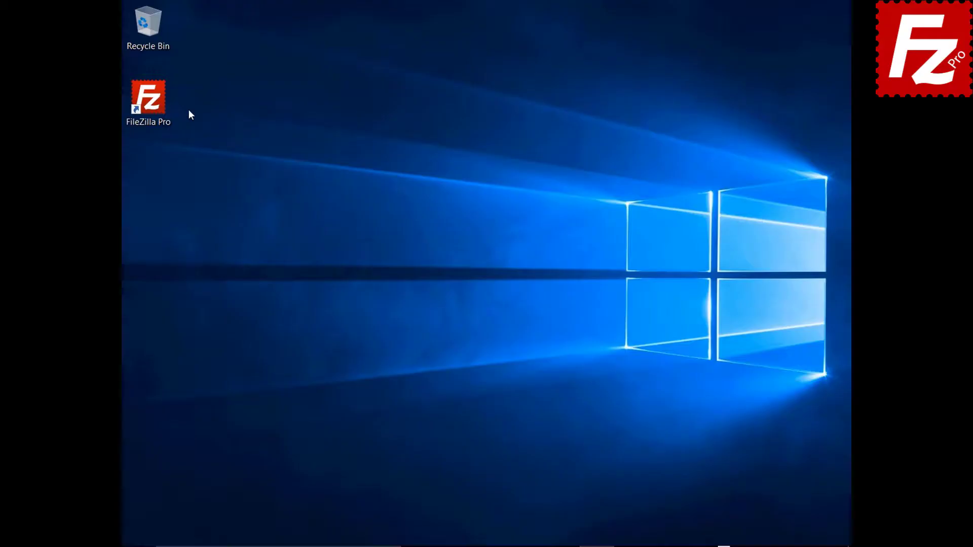
Relaunch FileZilla Pro from its desktop icon and open File > Site Manager.
double_click(148, 98)
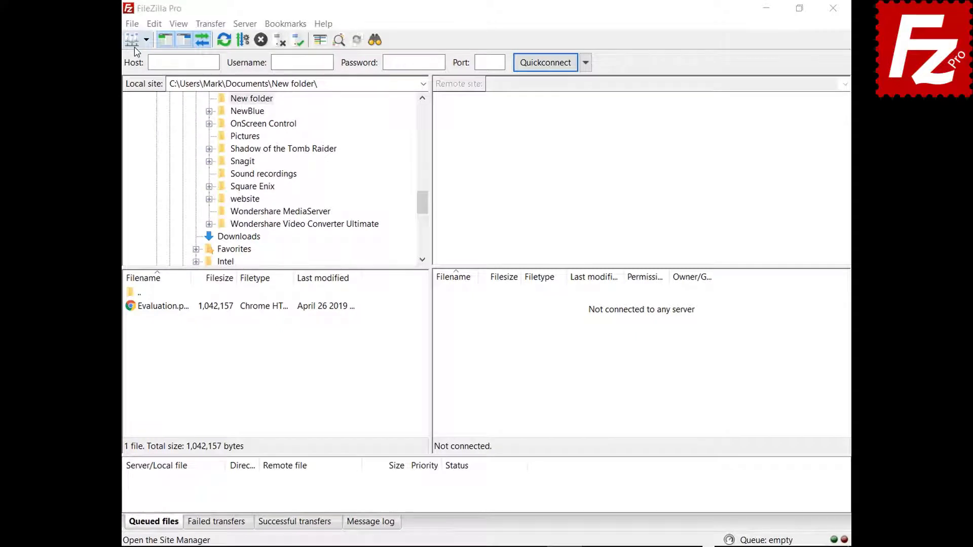
click(132, 24)
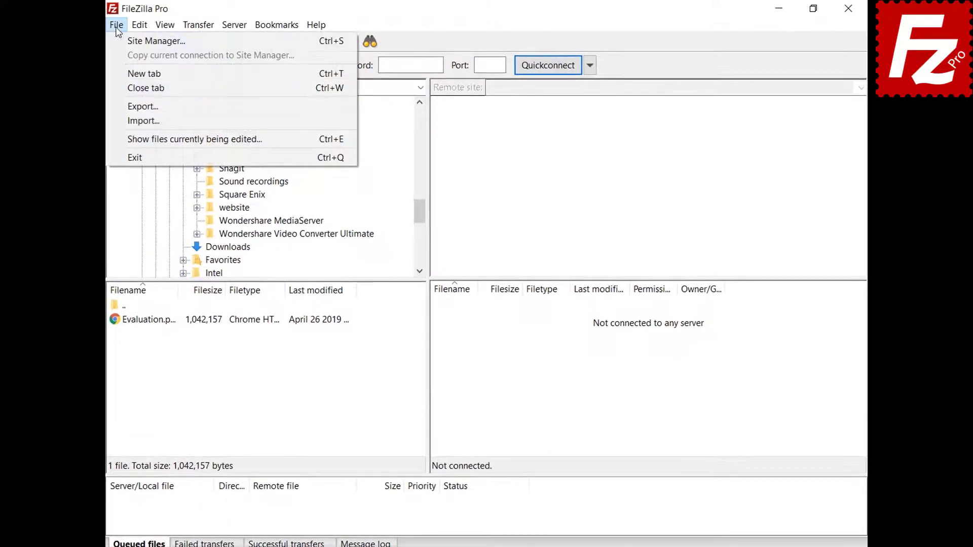
click(118, 42)
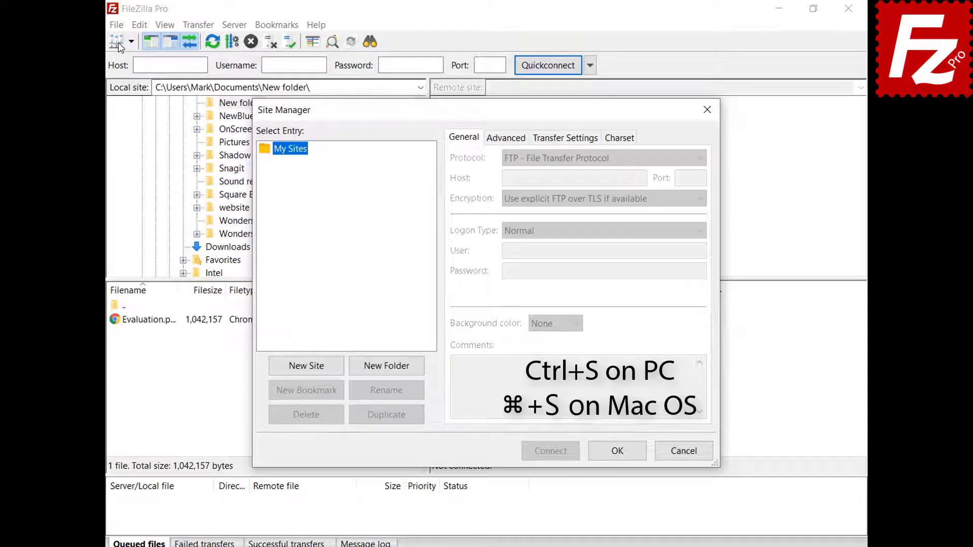
Create a site named My Server with host 40.121.111.78, port 21, login username and password.
click(309, 367)
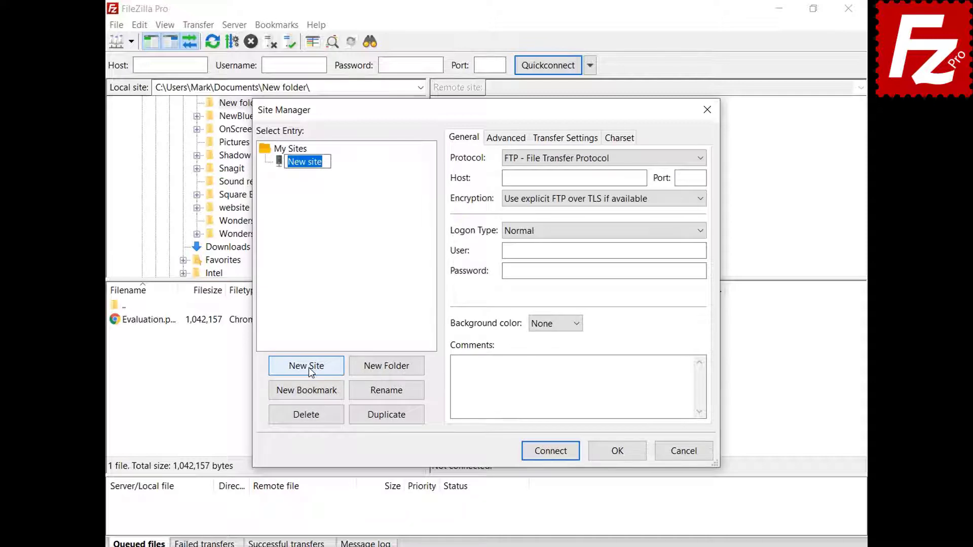
text(My Server)
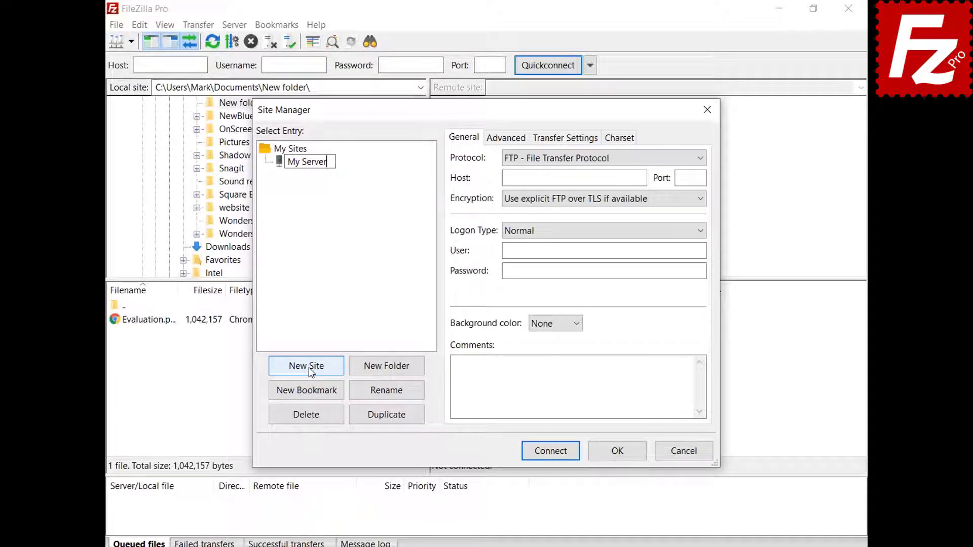
click(636, 178)
text(40.121.111.78)
click(701, 178)
text(21)
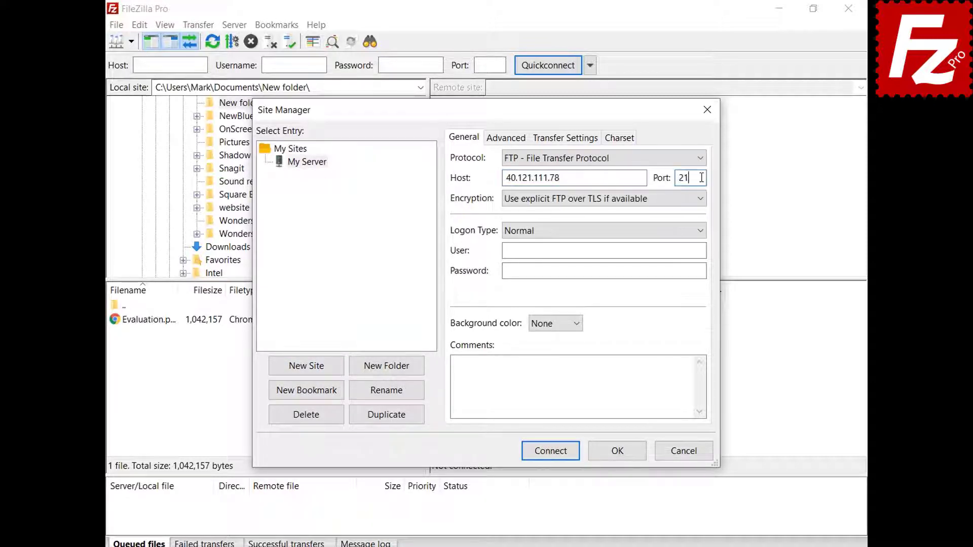
click(702, 250)
text(filezillaprotutorial)
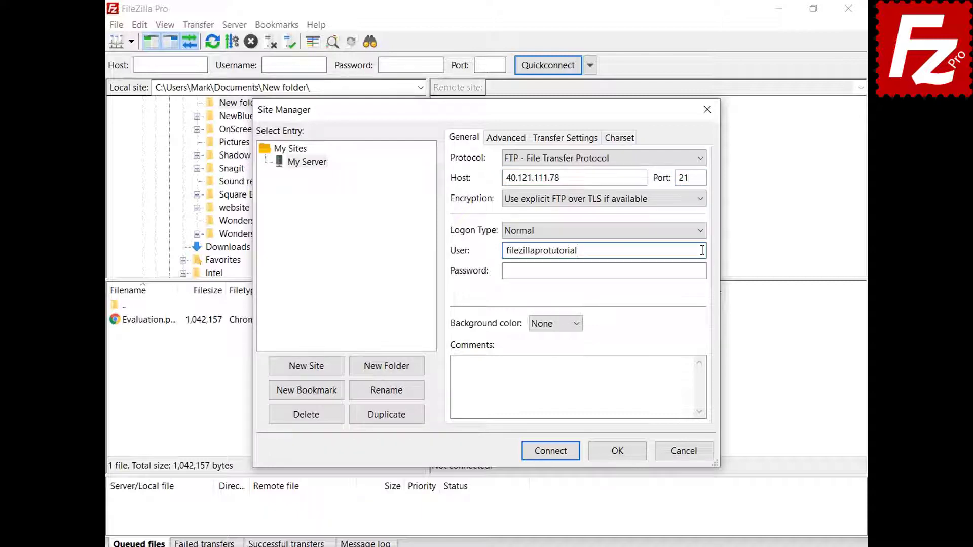
click(703, 270)
text(•••••••••)
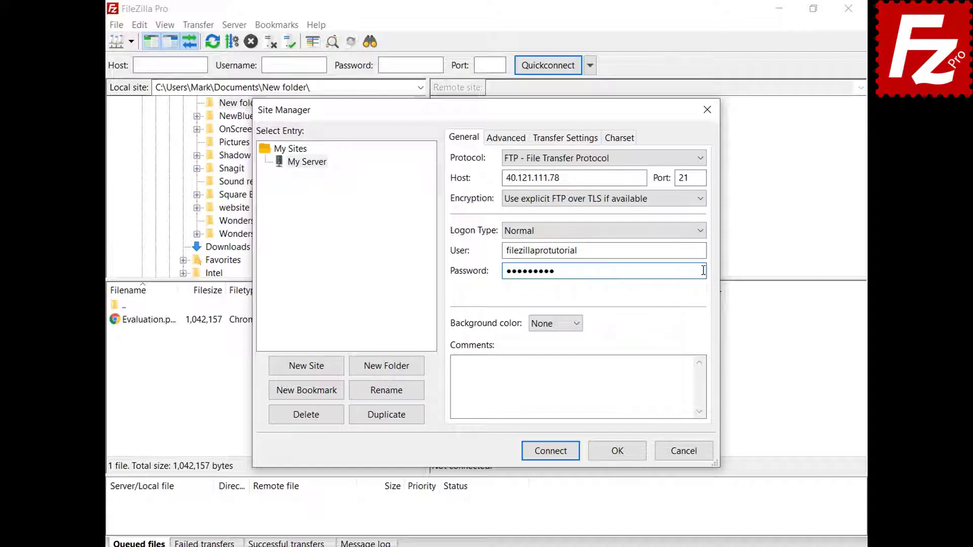
Give the My Server site a Green background colour.
click(577, 324)
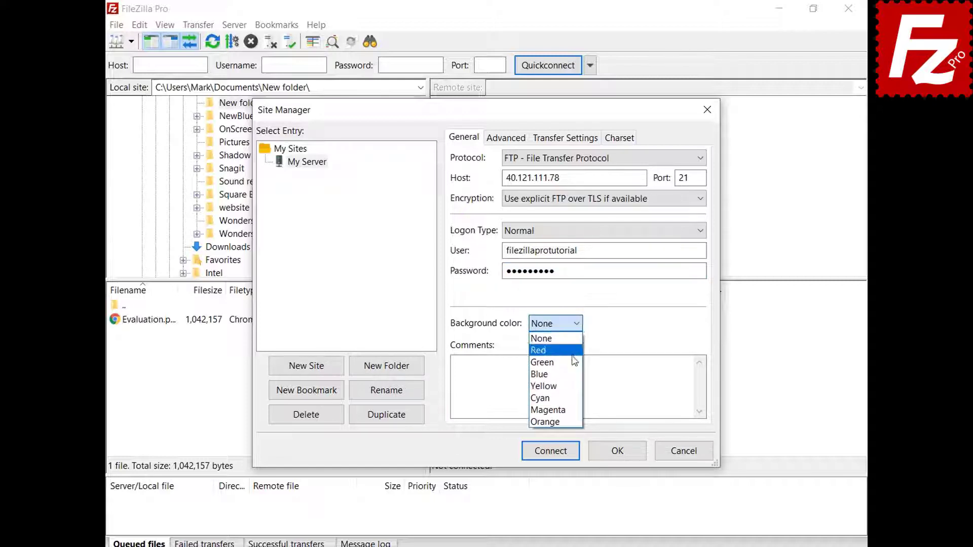
click(572, 361)
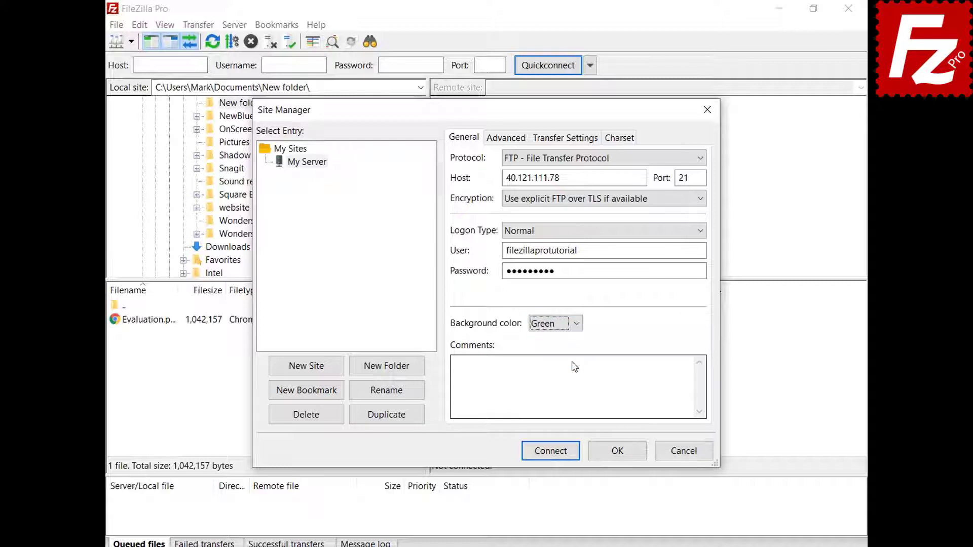
click(496, 146)
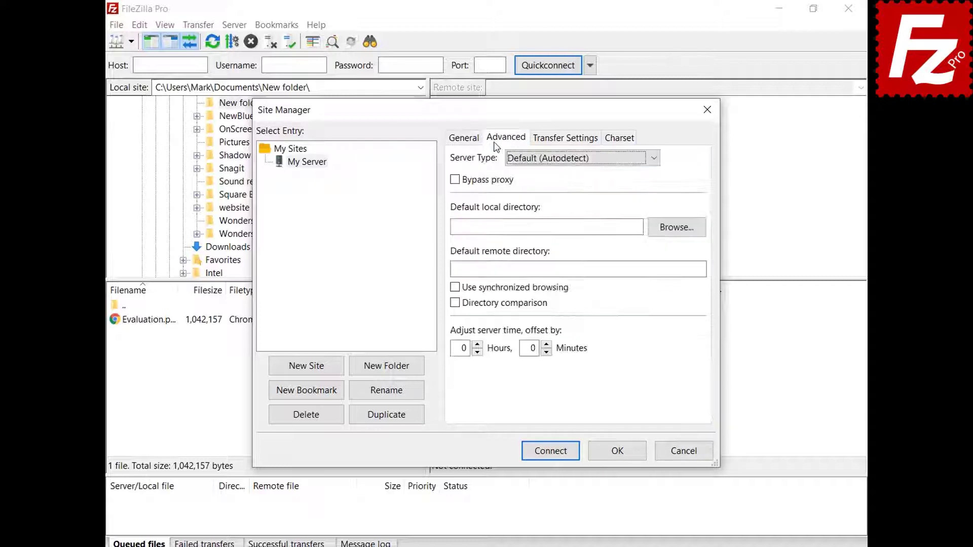
Keep server type Default (Autodetect), leave transfer and charset defaults, and save My Server.
click(652, 161)
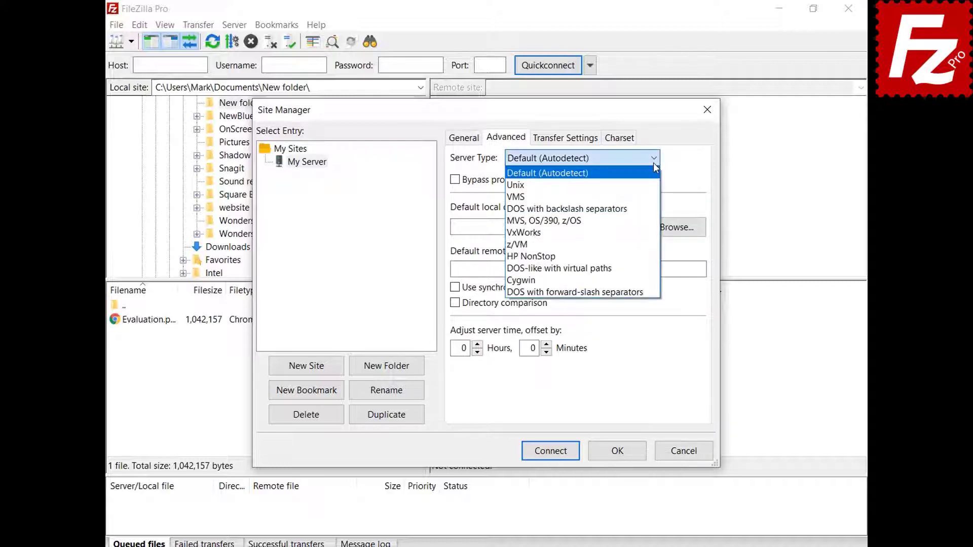
click(654, 163)
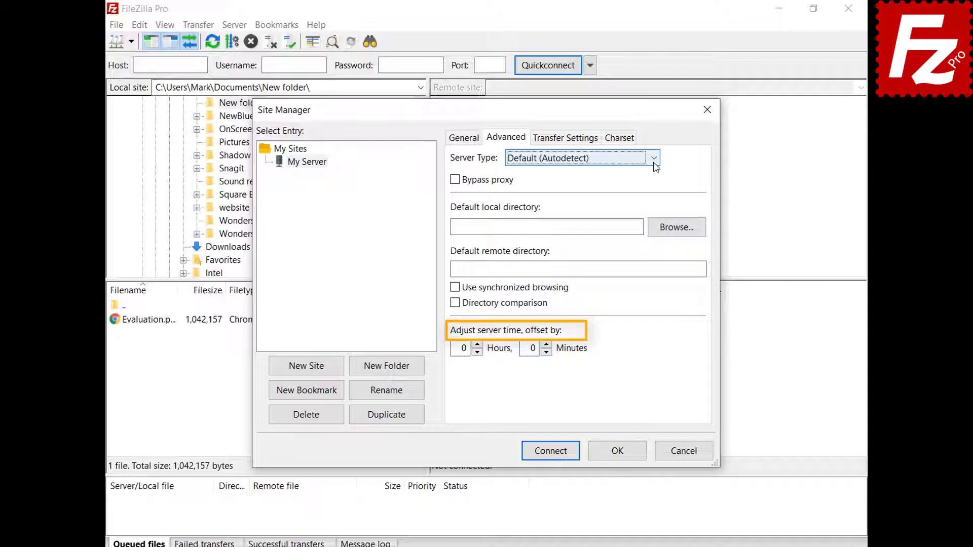
click(566, 142)
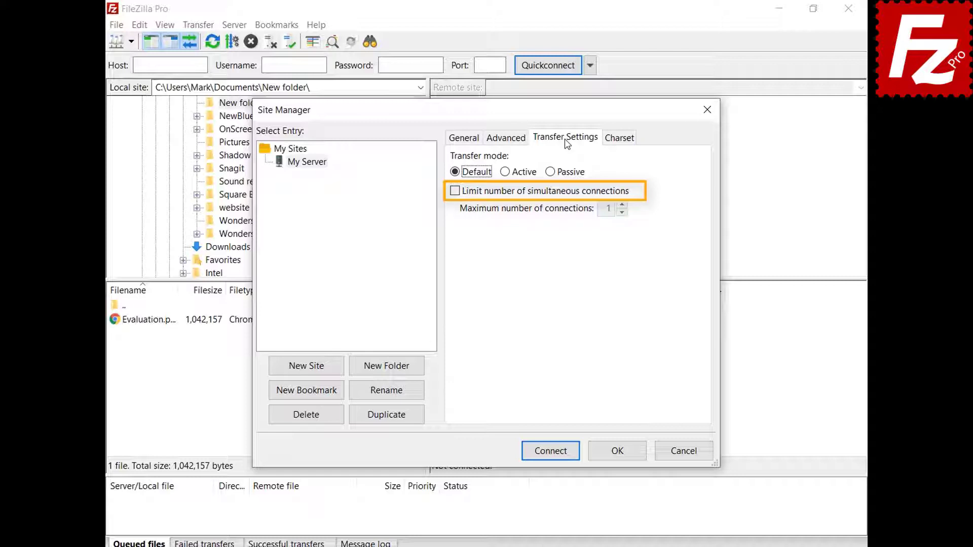
click(619, 139)
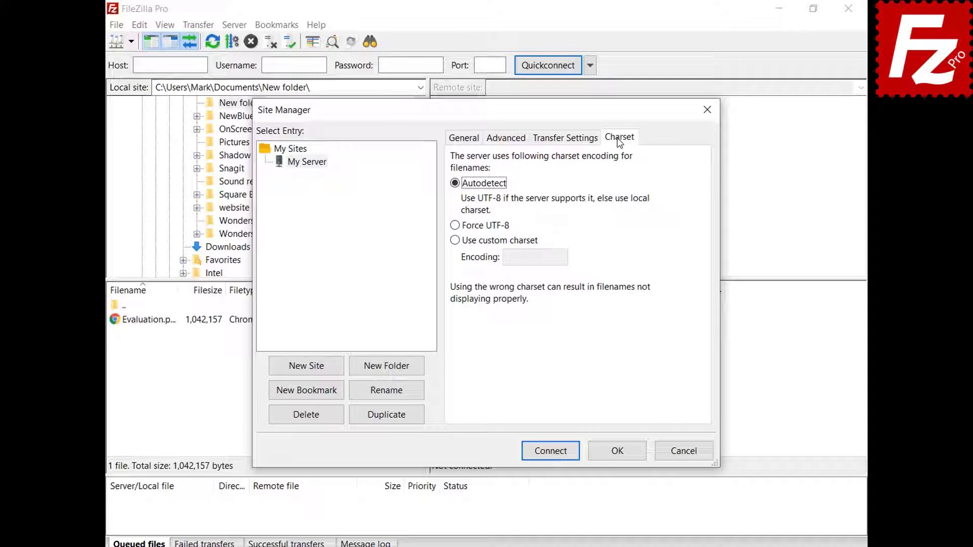
click(617, 452)
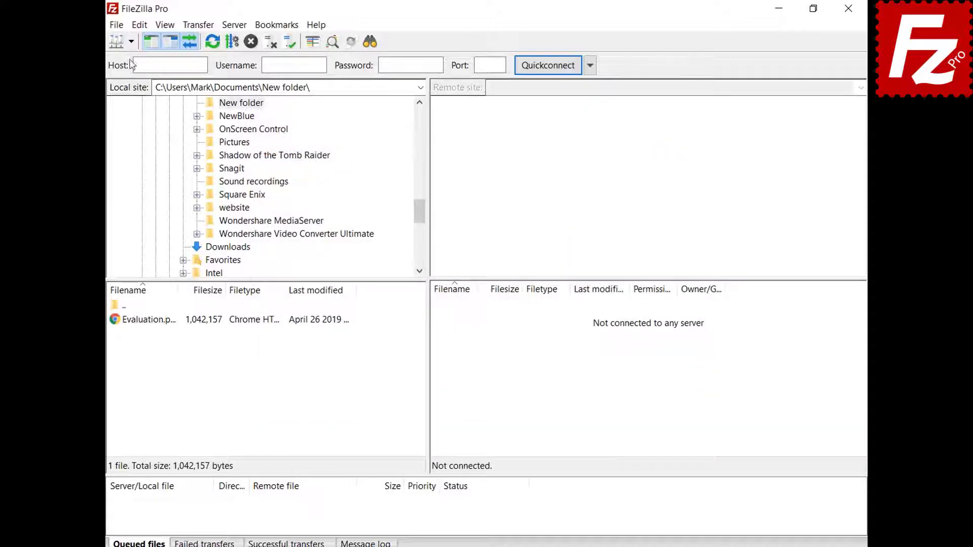
Connect to My Server from the saved sites, then move it into a new 'Sites' folder.
click(131, 41)
click(134, 59)
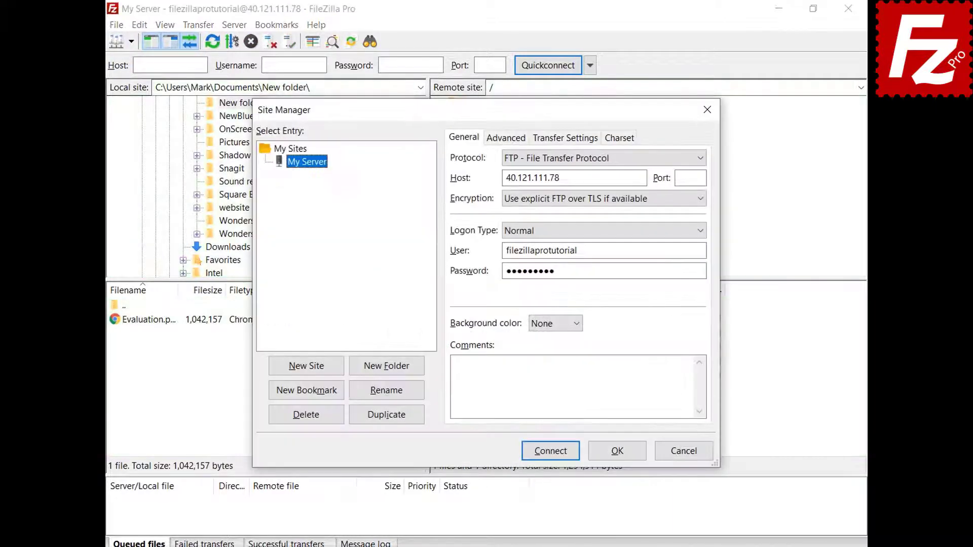
click(388, 375)
text(Sites)
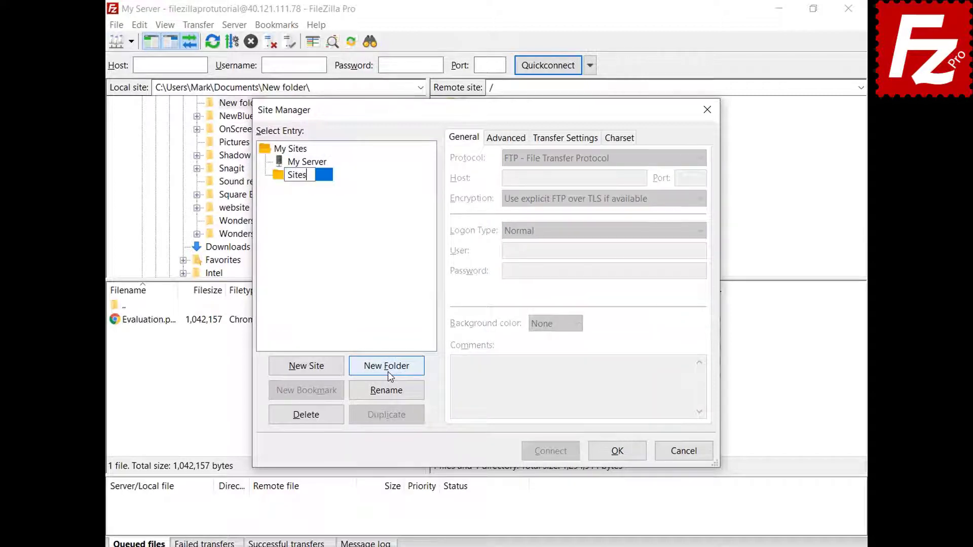
key(Return)
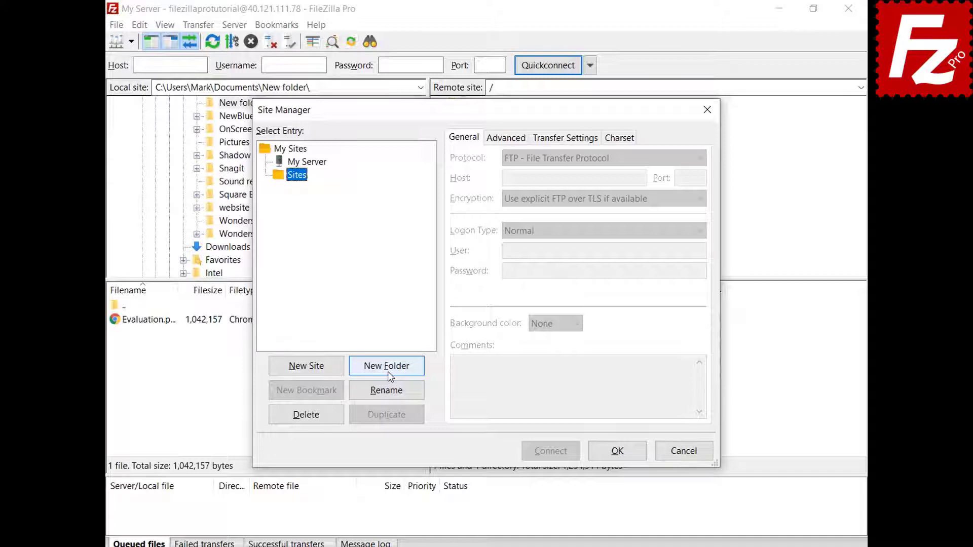
click(319, 163)
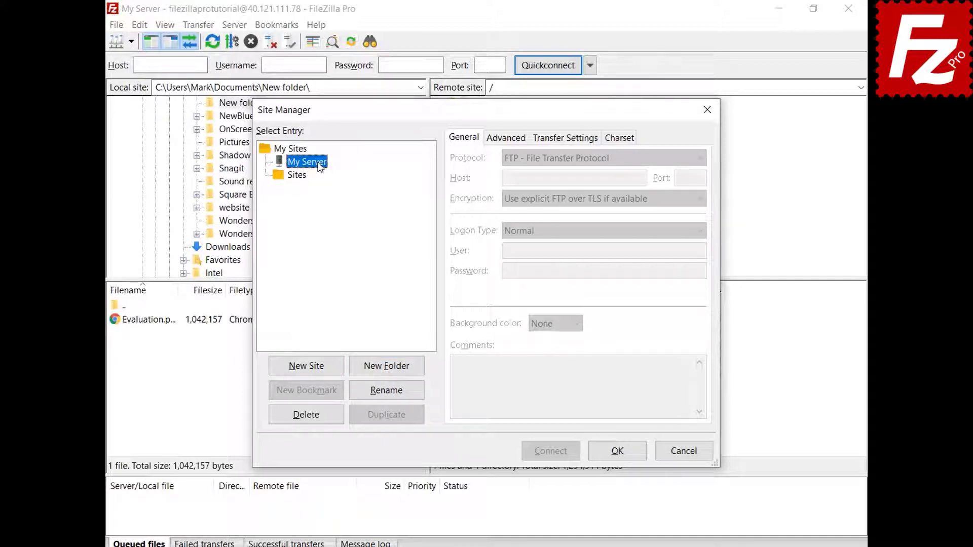
drag(305, 181, 306, 181)
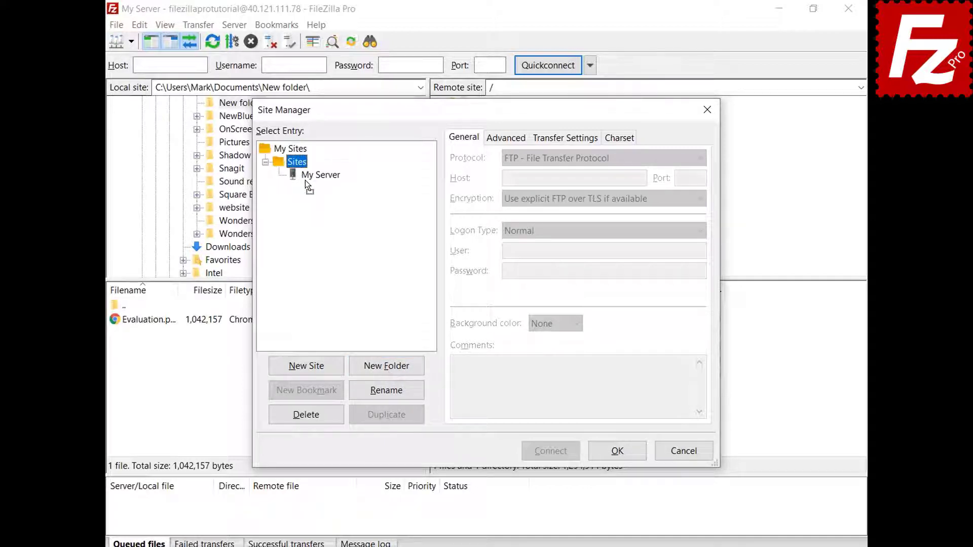
click(617, 451)
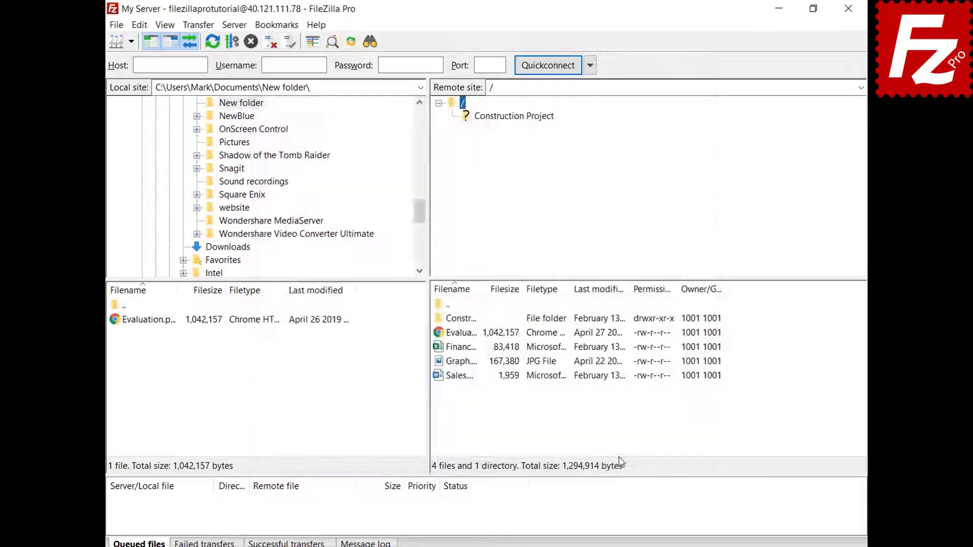
Check My Server under the Sites group and review its saved details in Site Manager.
click(131, 42)
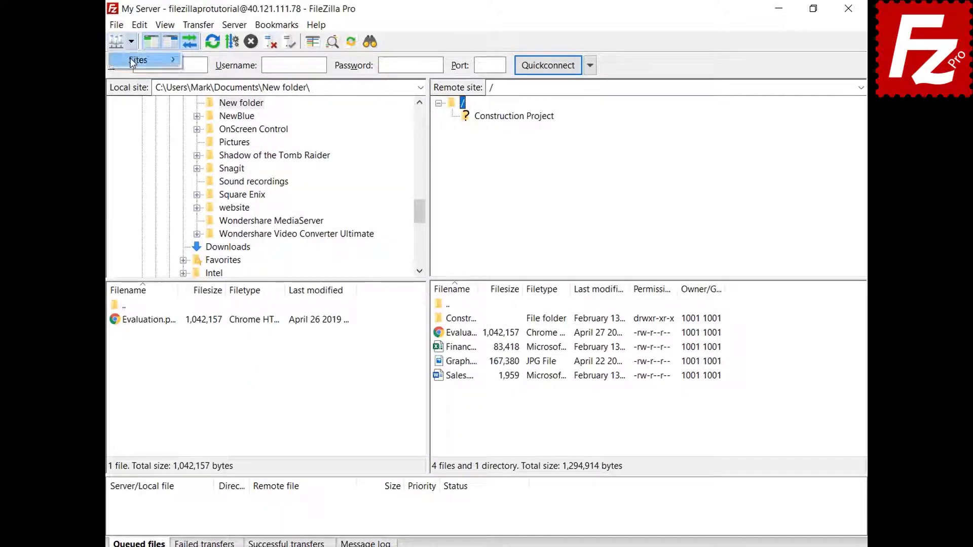
click(133, 62)
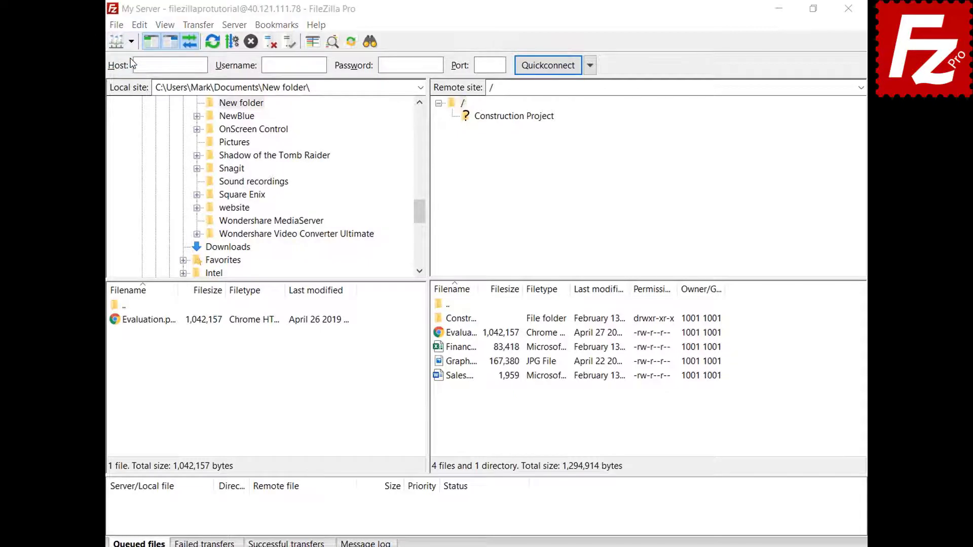
click(321, 175)
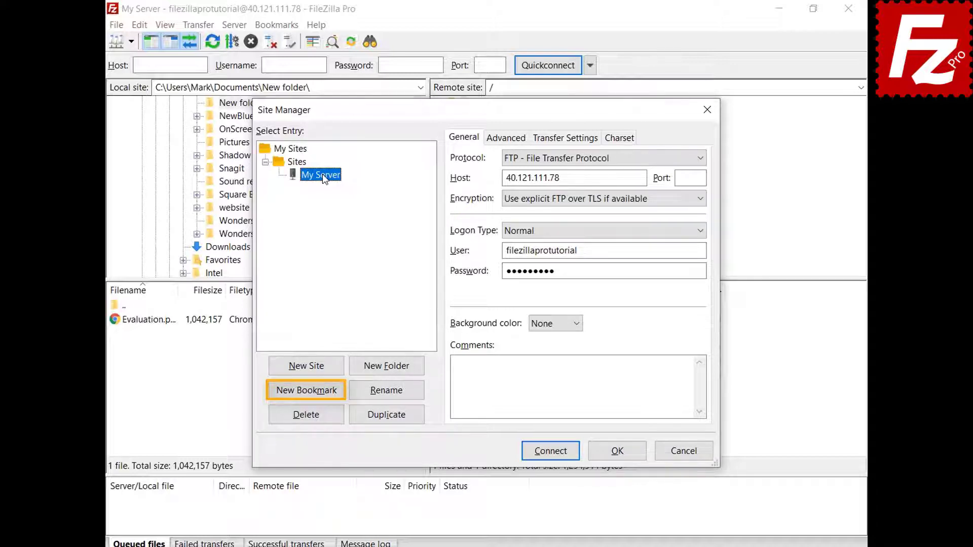
click(619, 453)
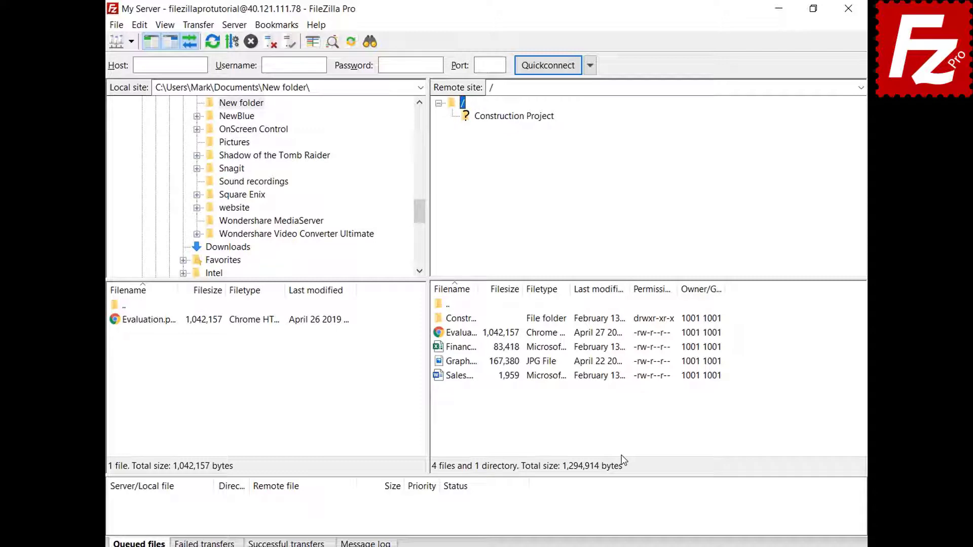
click(139, 25)
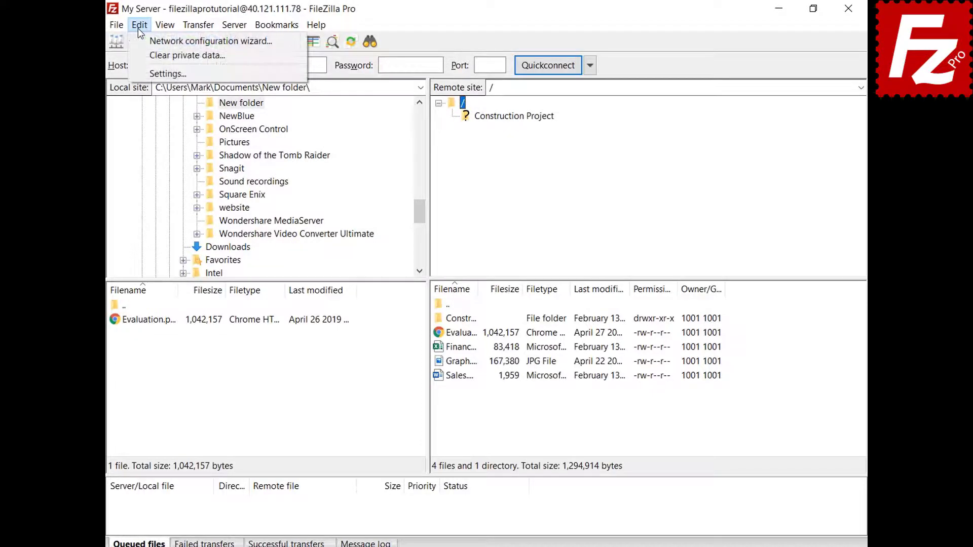
Open Edit > Settings on the Interface page.
click(150, 74)
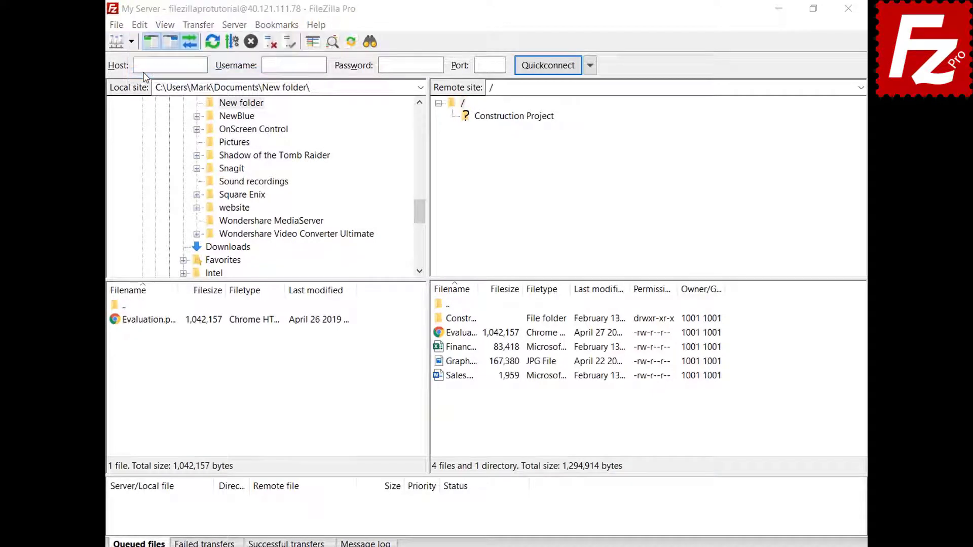
click(265, 320)
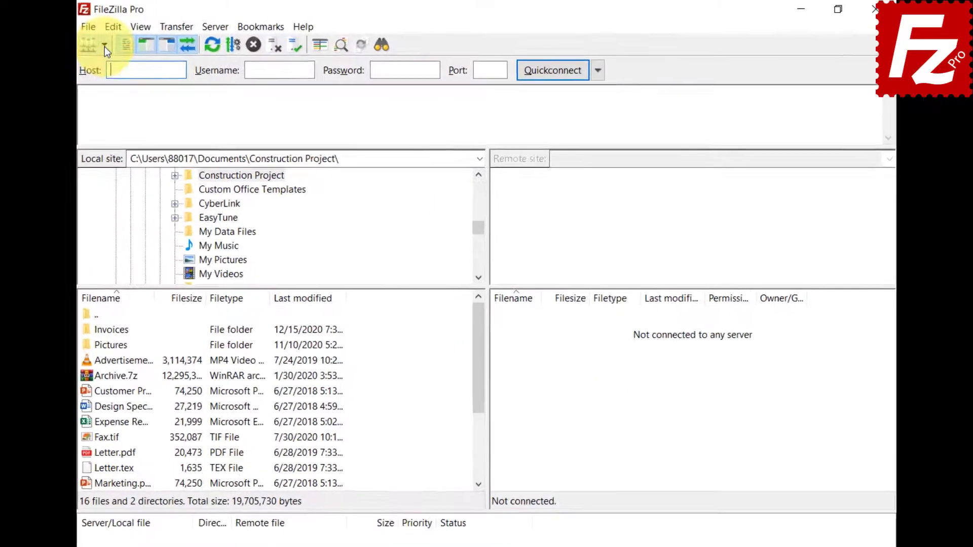
Create a 'Google Drive' folder in Site Manager and drag the four Google Drive sites into it.
click(101, 47)
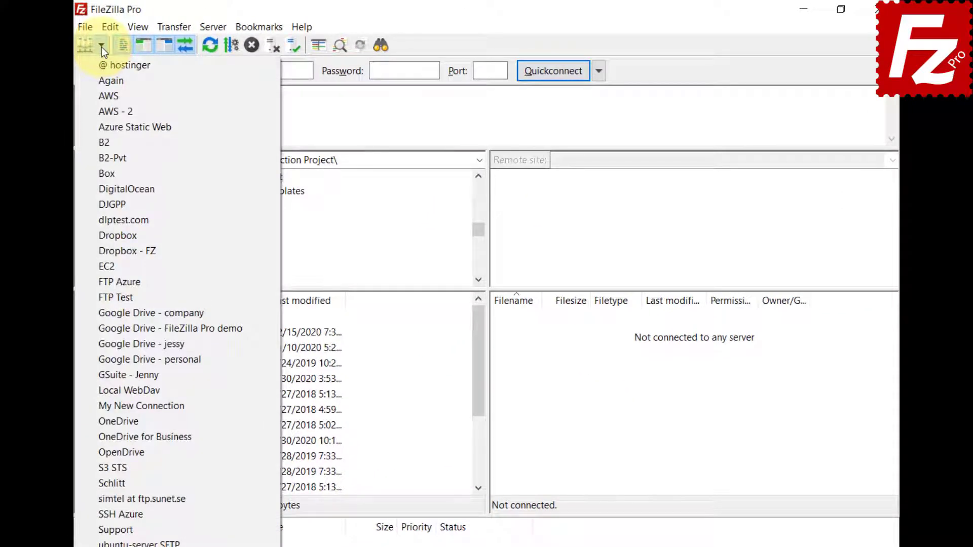
click(87, 26)
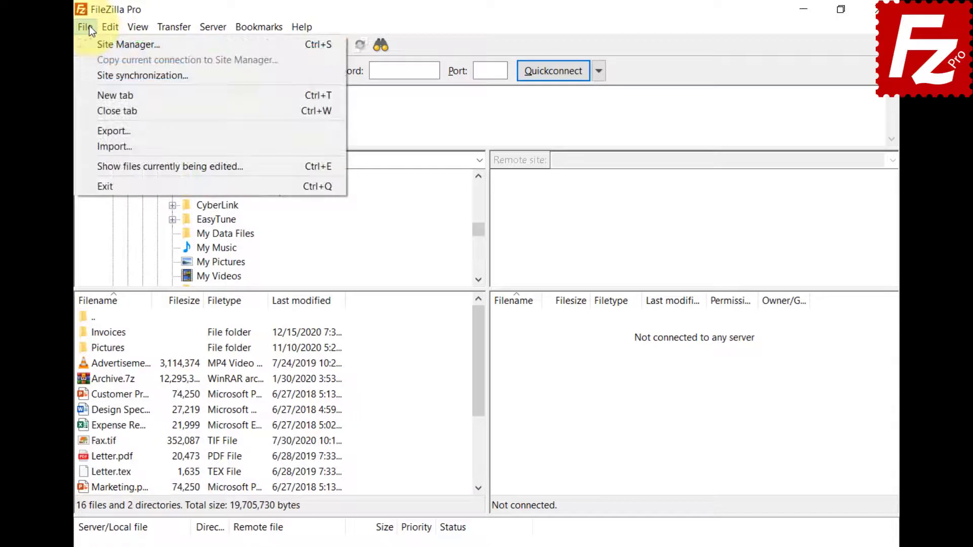
click(92, 41)
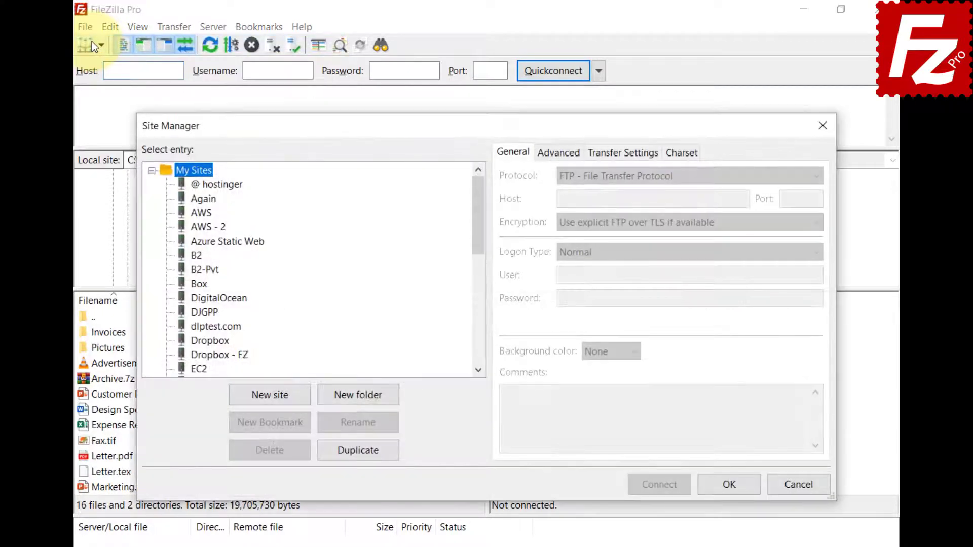
click(355, 399)
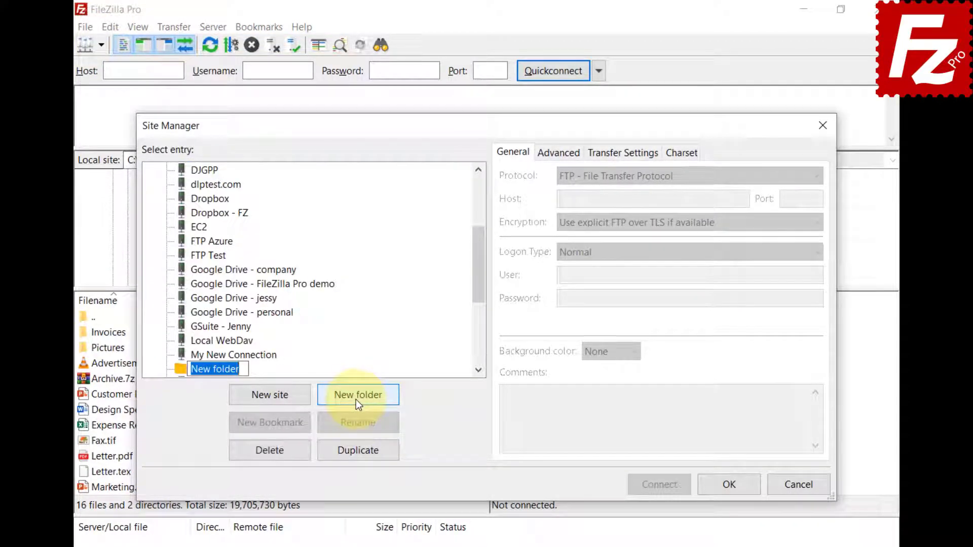
text(Google Drive)
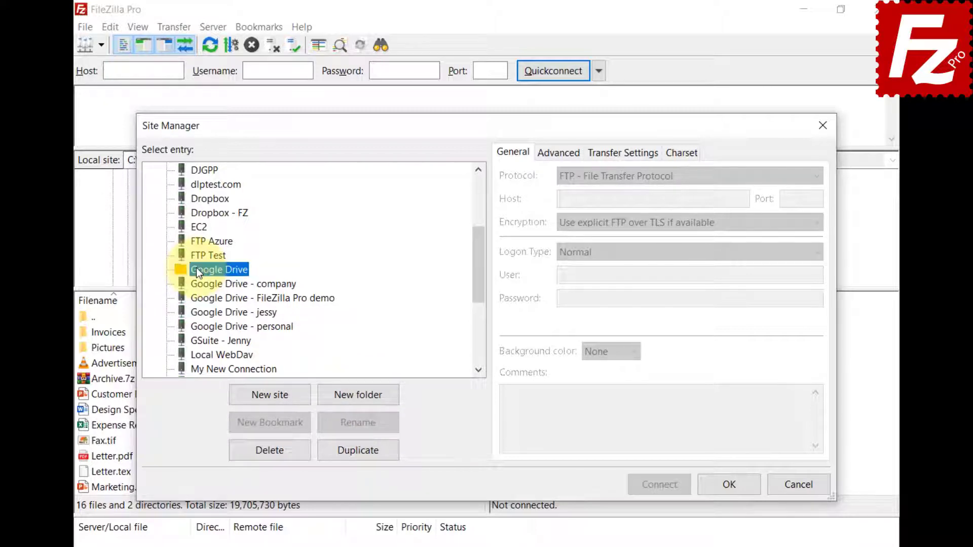
click(205, 282)
shift+click(219, 331)
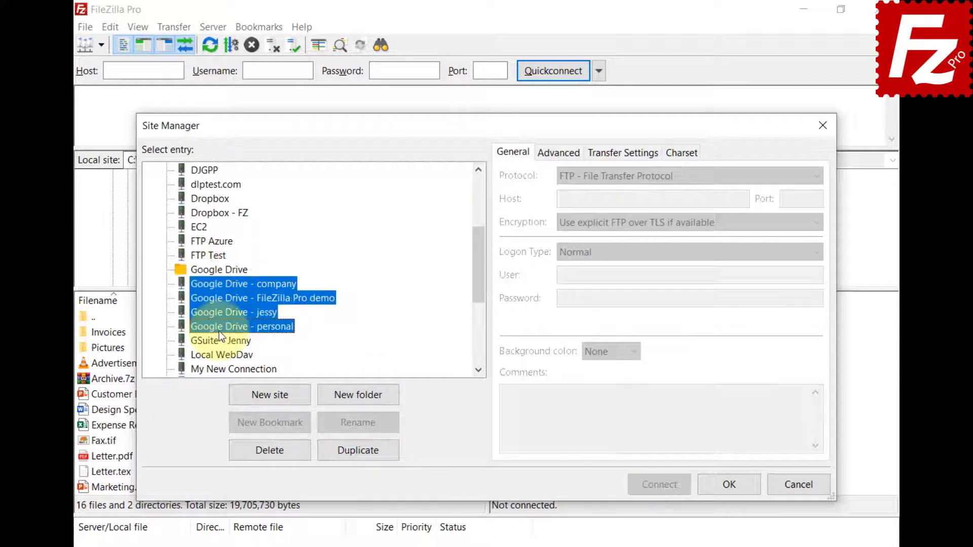
drag(219, 330, 218, 271)
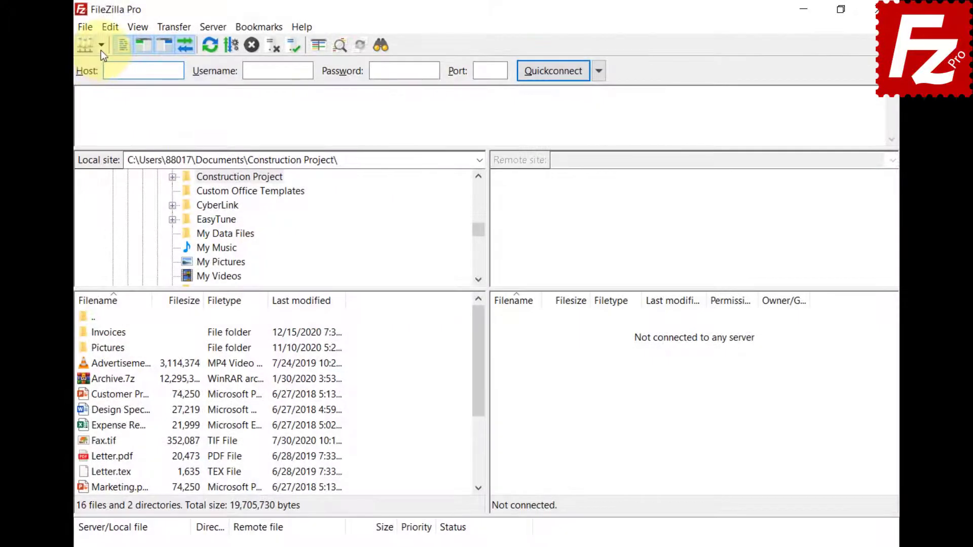
Show the Google Drive group and its four sites in the saved-sites dropdown.
click(102, 50)
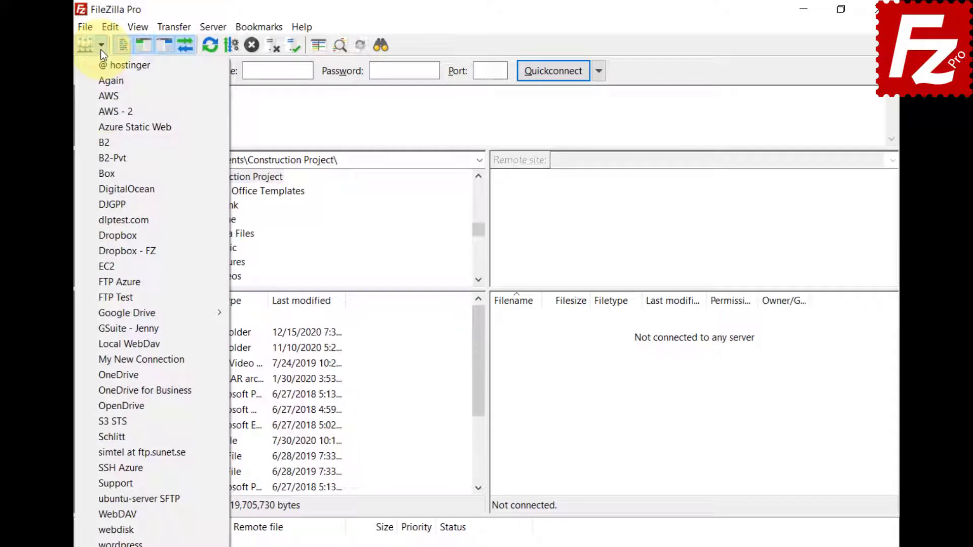
mouse_move(104, 315)
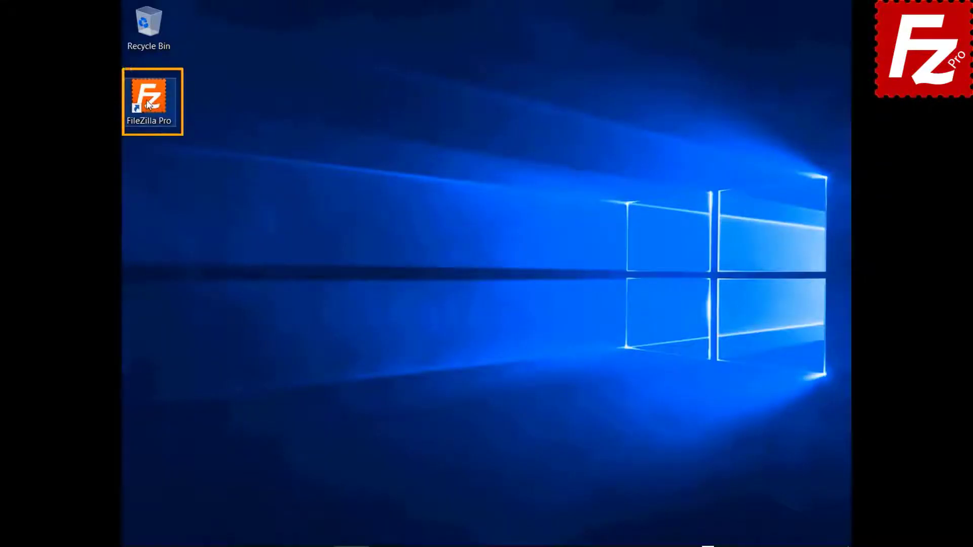
Launch FileZilla Pro and connect to the saved FTP Tutorial site.
double_click(148, 104)
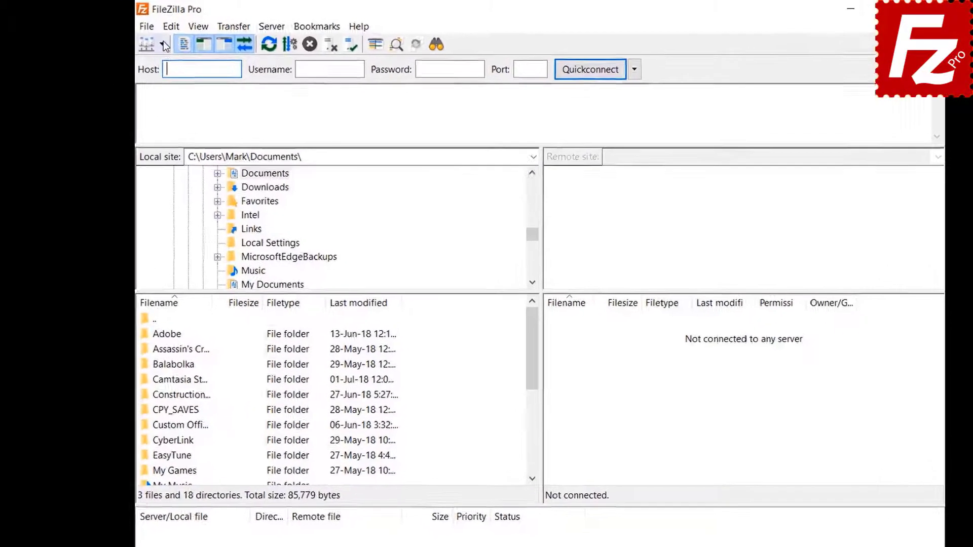
click(147, 38)
click(223, 78)
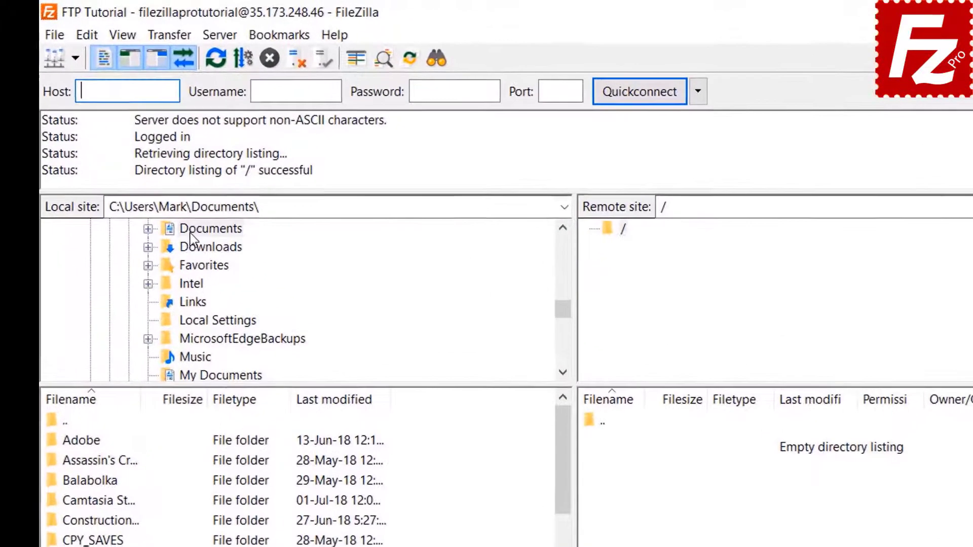
Upload Budget.xlsx from Documents > Construction Project to the server's root.
click(225, 160)
double_click(190, 233)
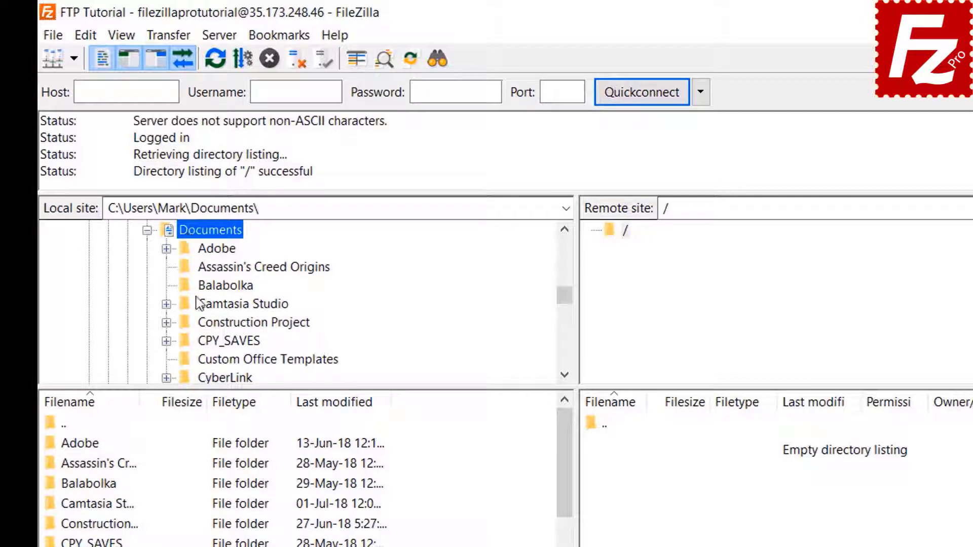
double_click(200, 323)
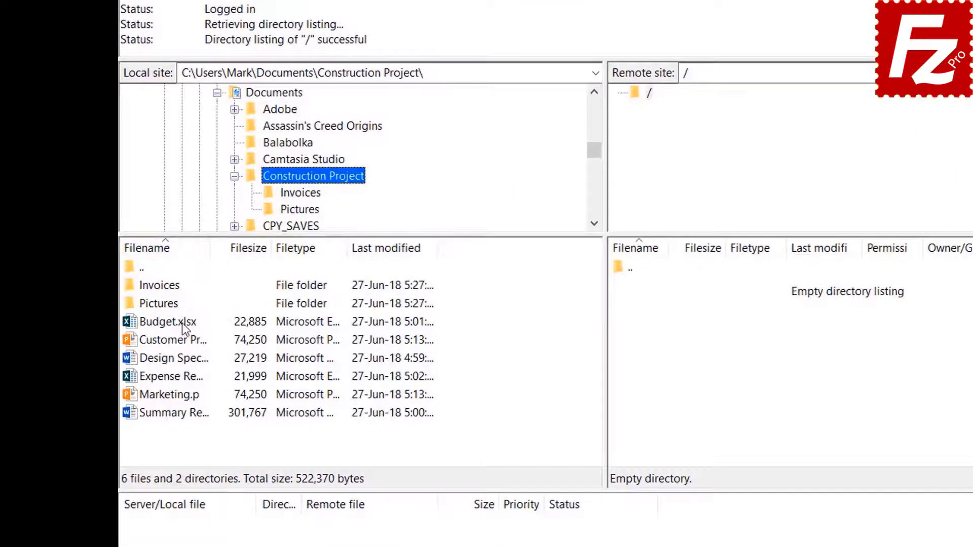
double_click(181, 324)
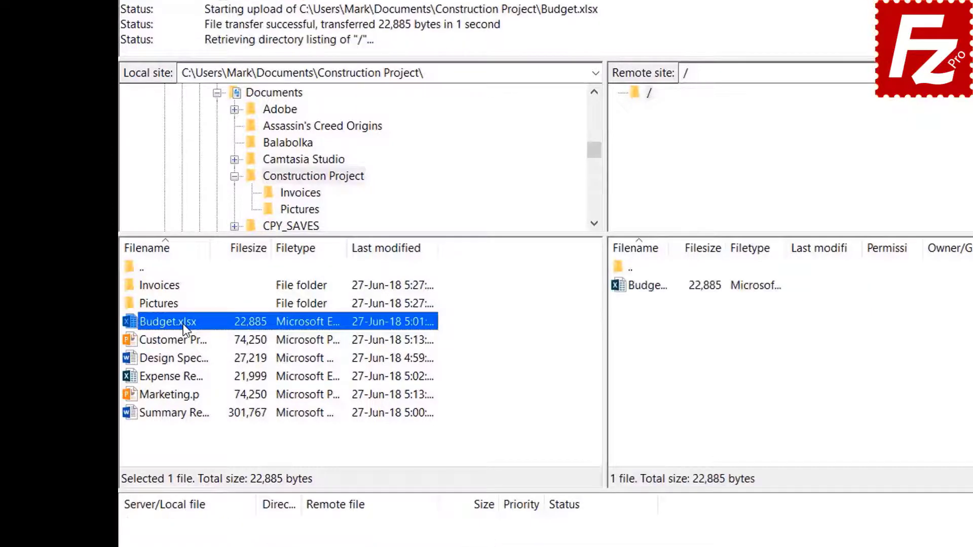
Upload Customer Presentation.pptx, then Design Specs, the expense spreadsheet and Marketing.pptx together.
right_click(183, 341)
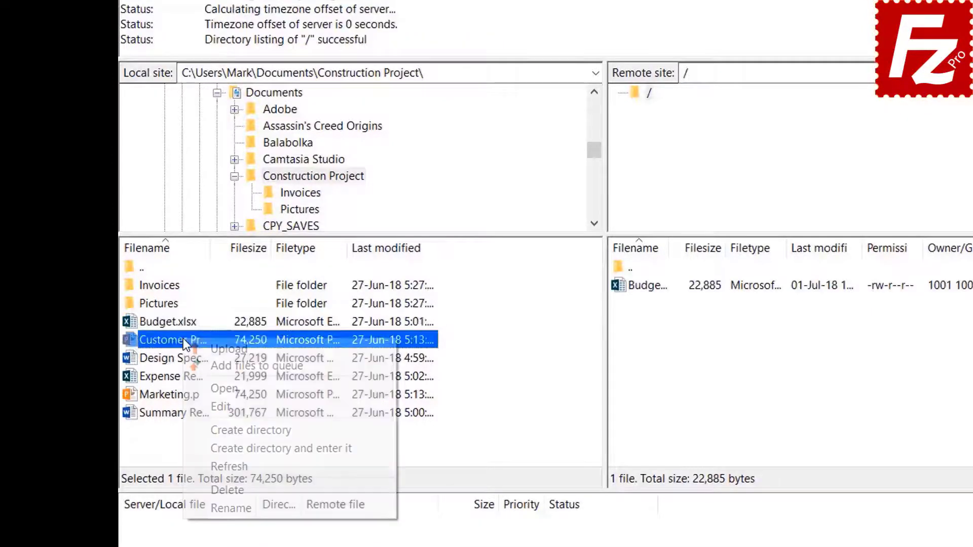
click(212, 346)
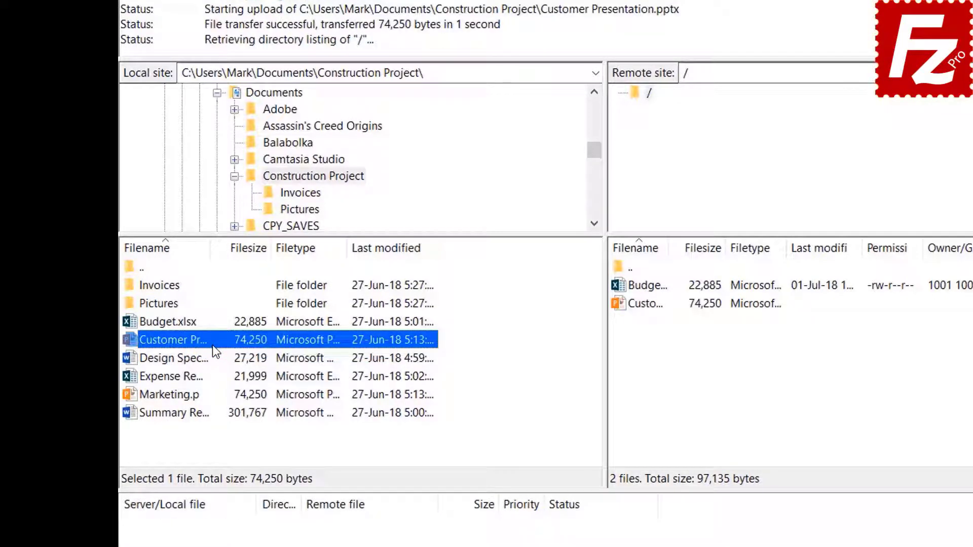
click(188, 360)
shift+click(184, 374)
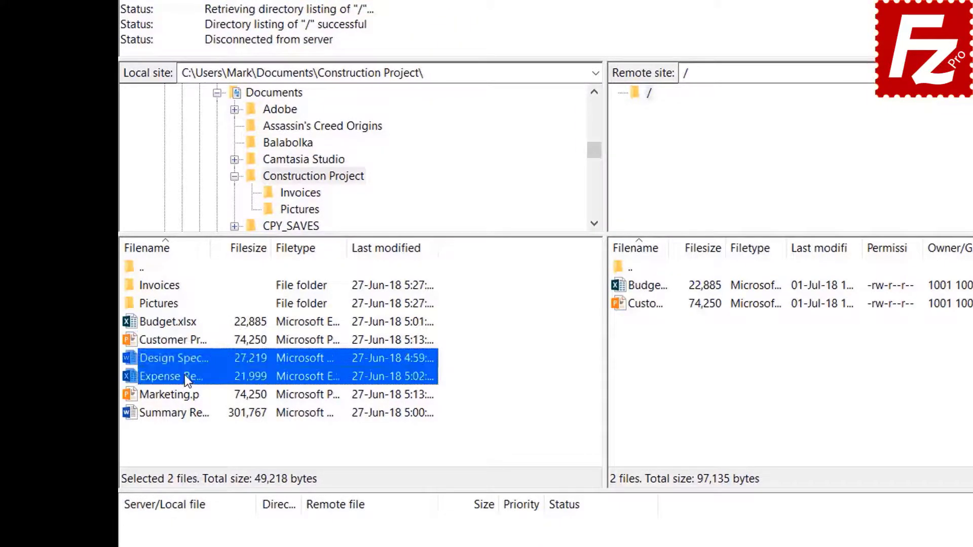
shift+click(185, 395)
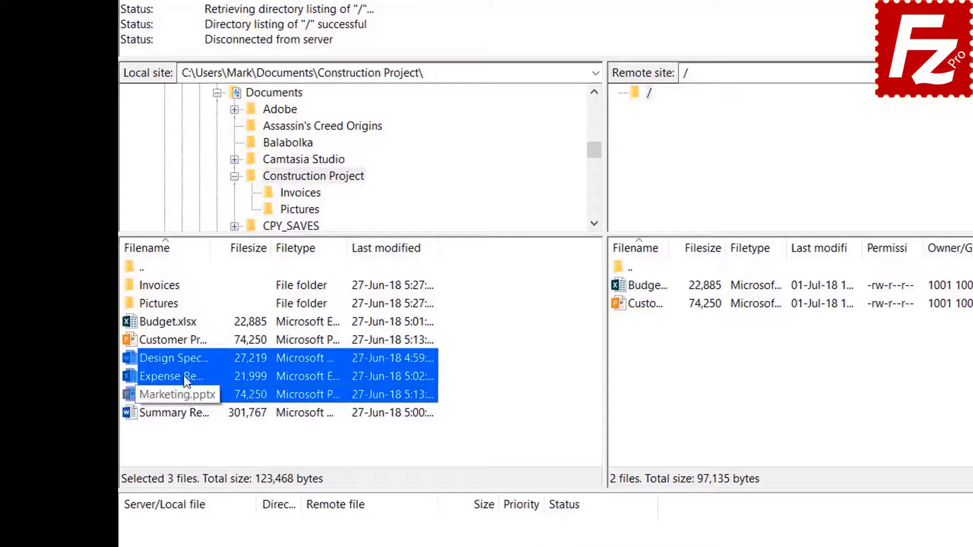
right_click(185, 375)
click(209, 384)
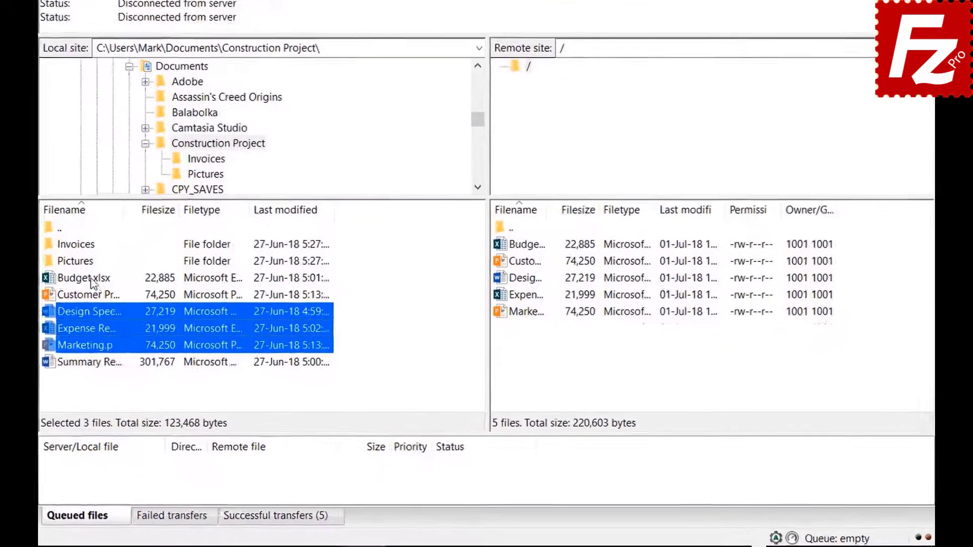
Queue the Invoices and Pictures folders and Summary Report.docx, then process the upload queue.
right_click(50, 221)
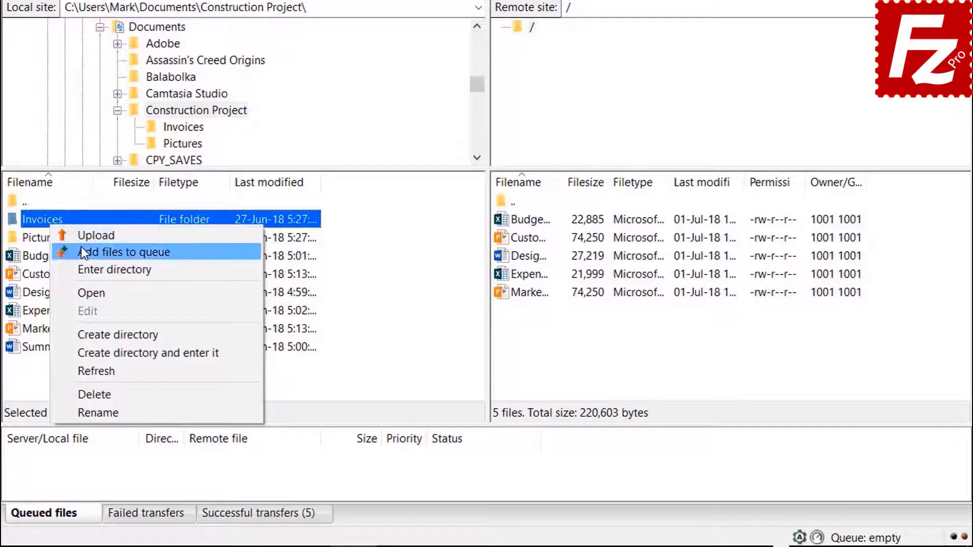
click(81, 248)
right_click(56, 243)
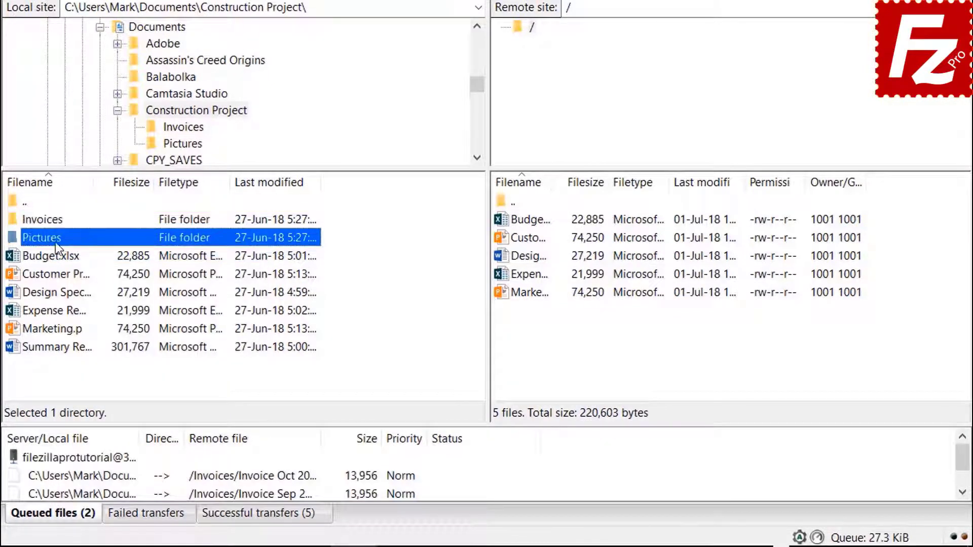
click(86, 268)
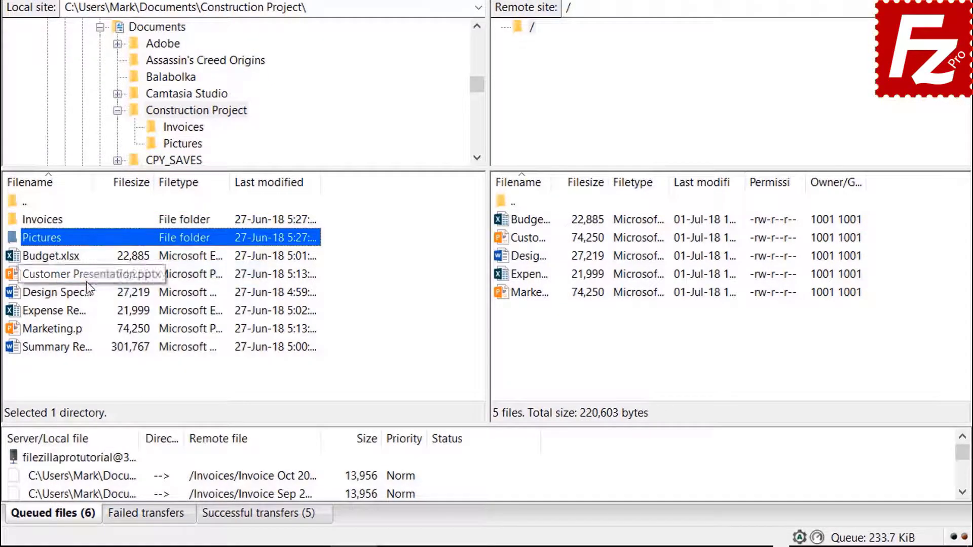
right_click(74, 349)
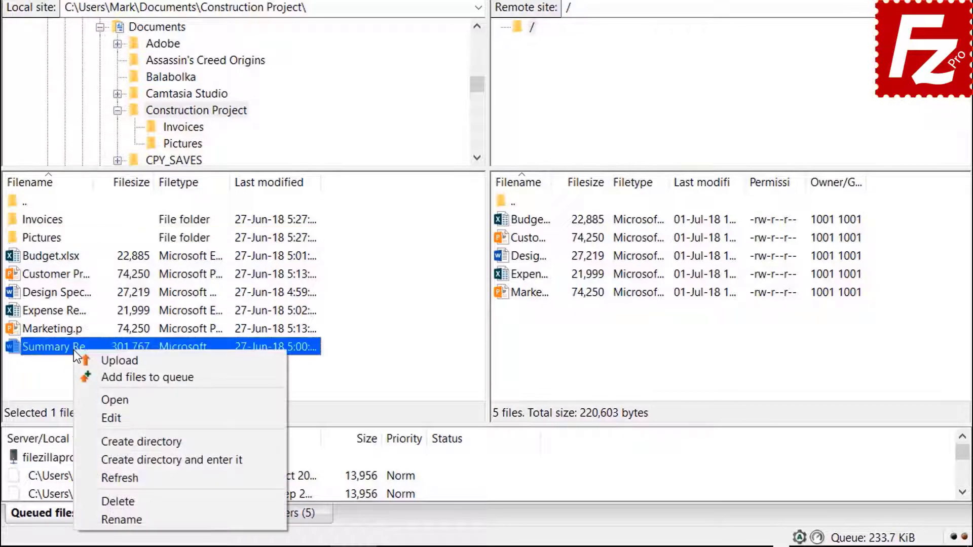
click(102, 381)
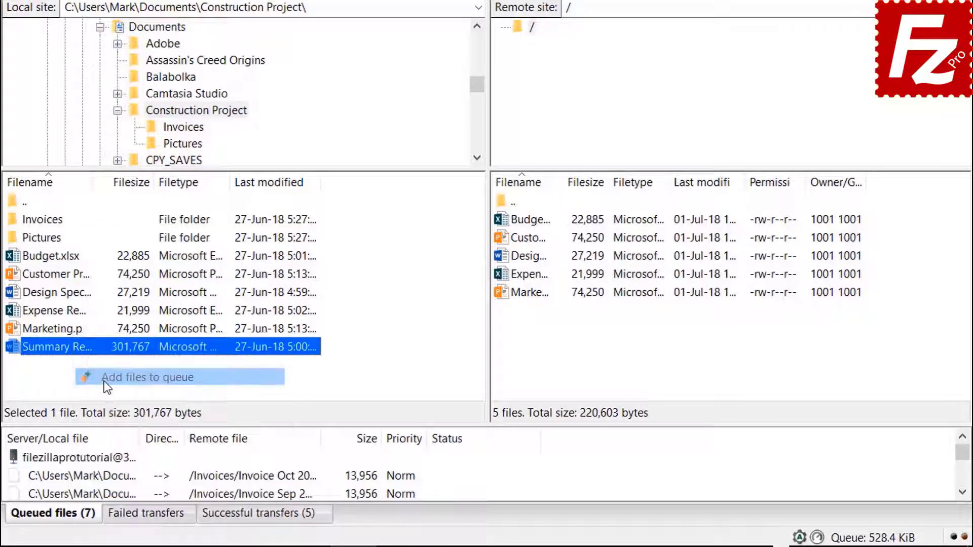
right_click(103, 458)
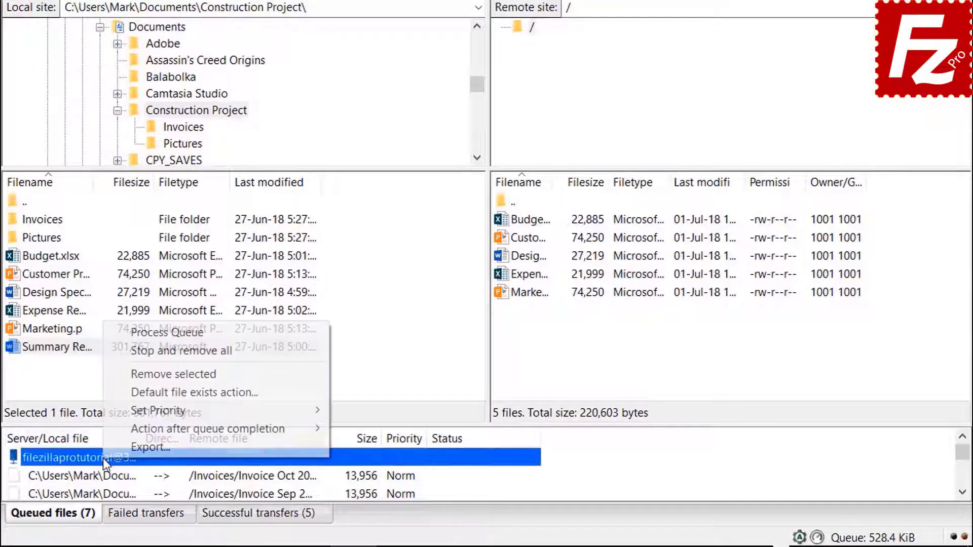
click(138, 335)
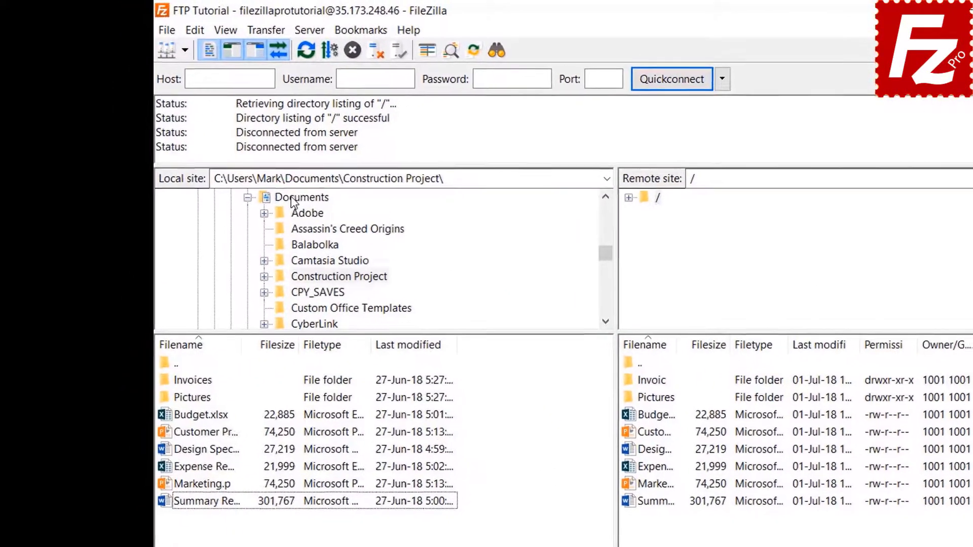
Create a local Backup folder inside Documents and download the remote Budget.xlsx into it.
click(230, 156)
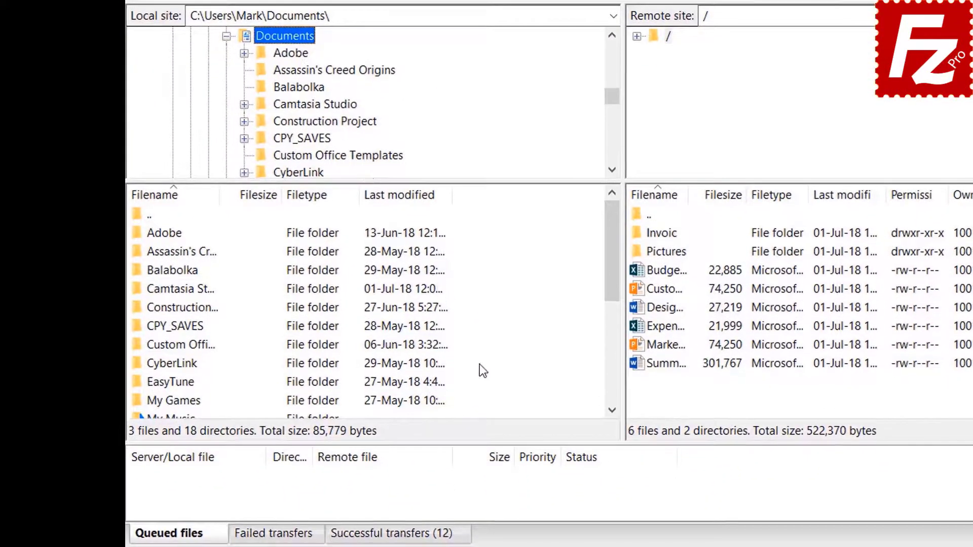
right_click(483, 497)
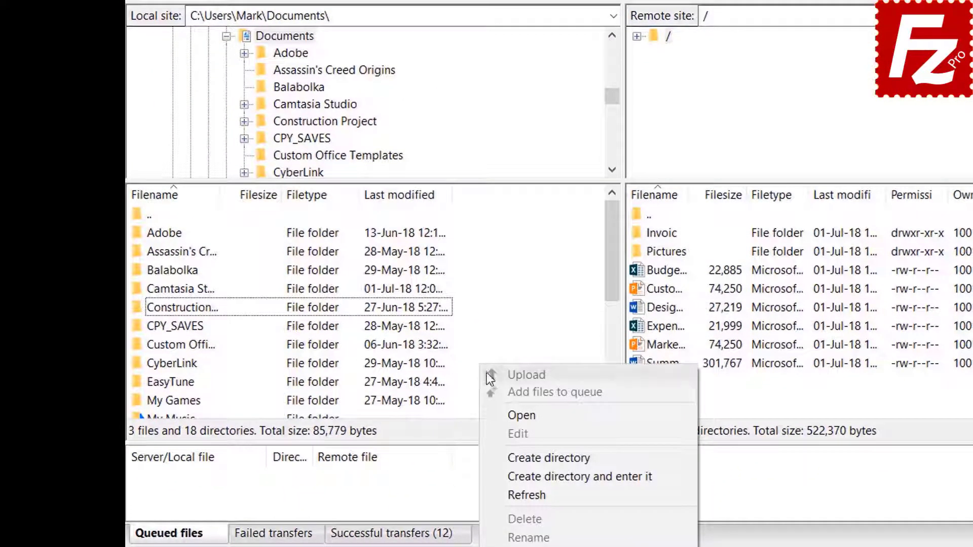
click(530, 475)
text(B)
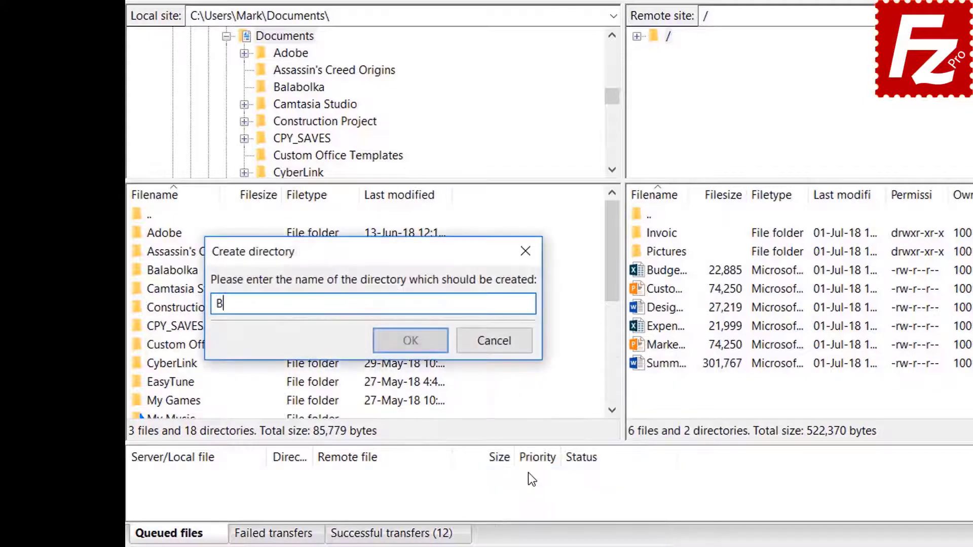
text(ackup)
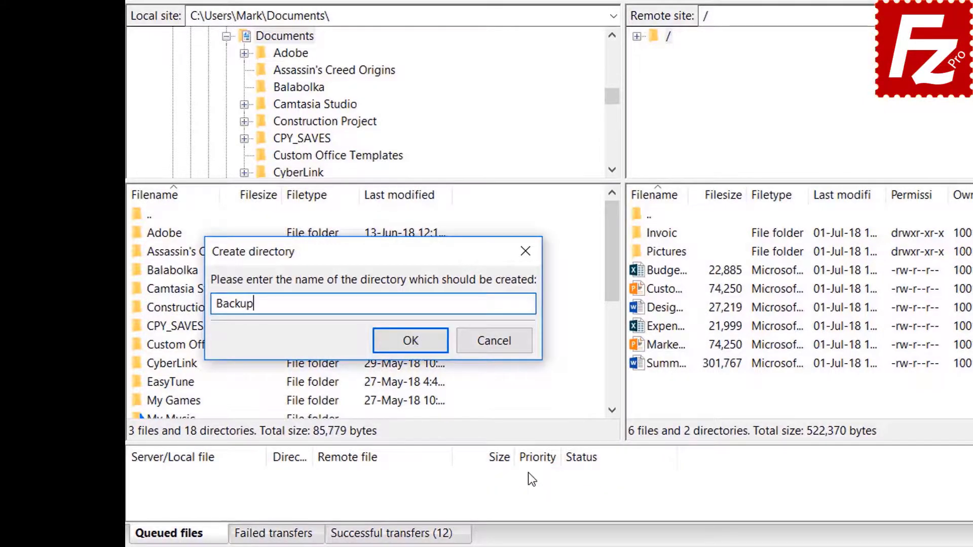
key(Return)
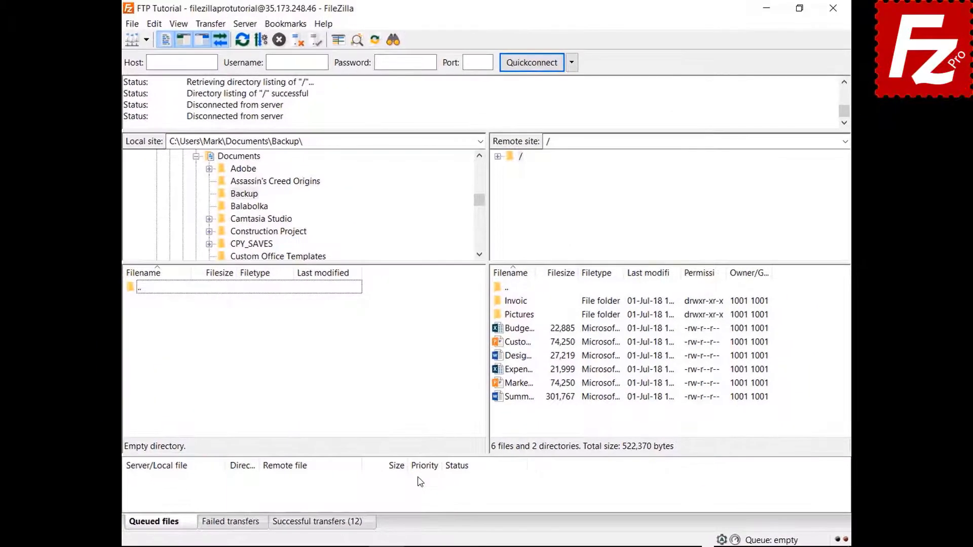
double_click(526, 329)
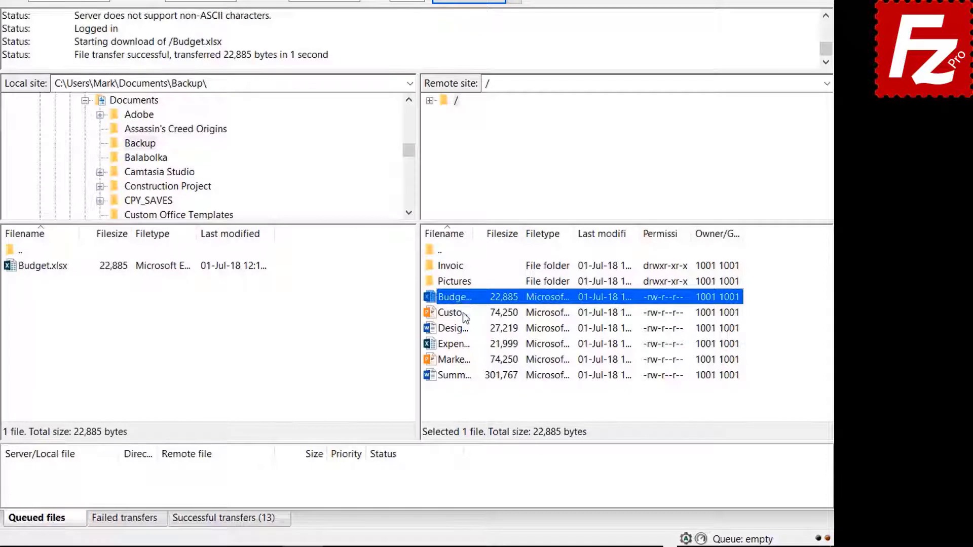
Download Customer Presentation, Design Specs, Expense Report and Marketing.pptx from the server into Backup.
click(465, 317)
shift+click(462, 331)
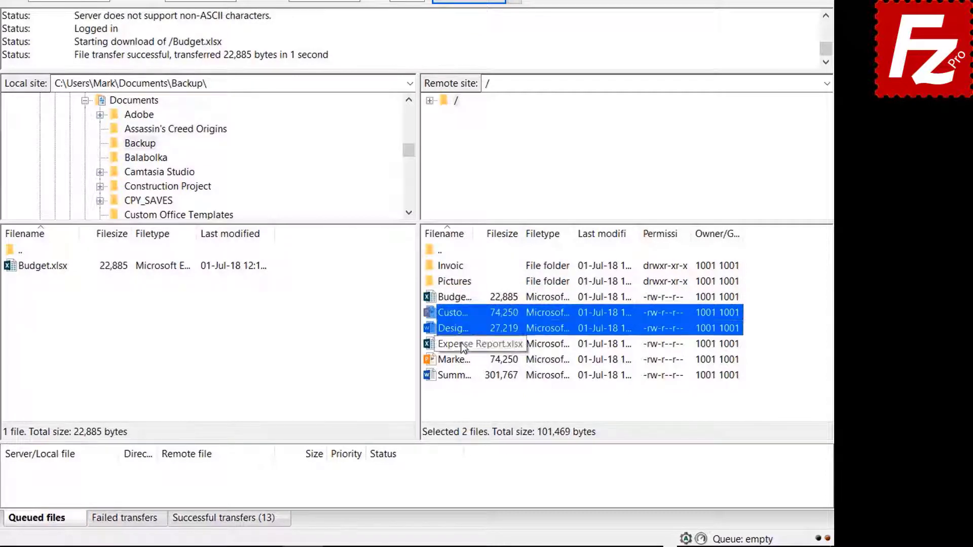
shift+click(461, 345)
shift+click(462, 359)
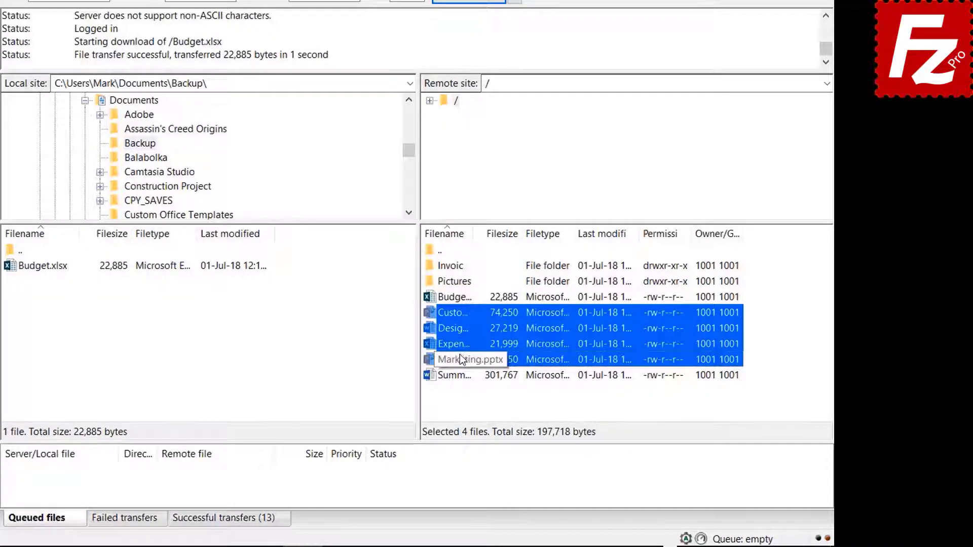
right_click(460, 354)
click(489, 361)
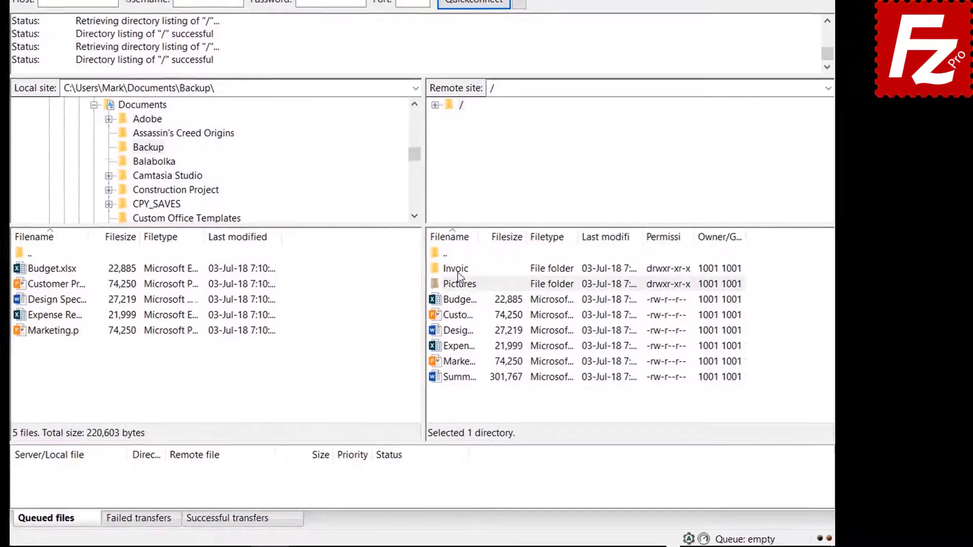
Queue the Invoices and Pictures folders and the remaining Word file for download, then process the queue.
right_click(517, 303)
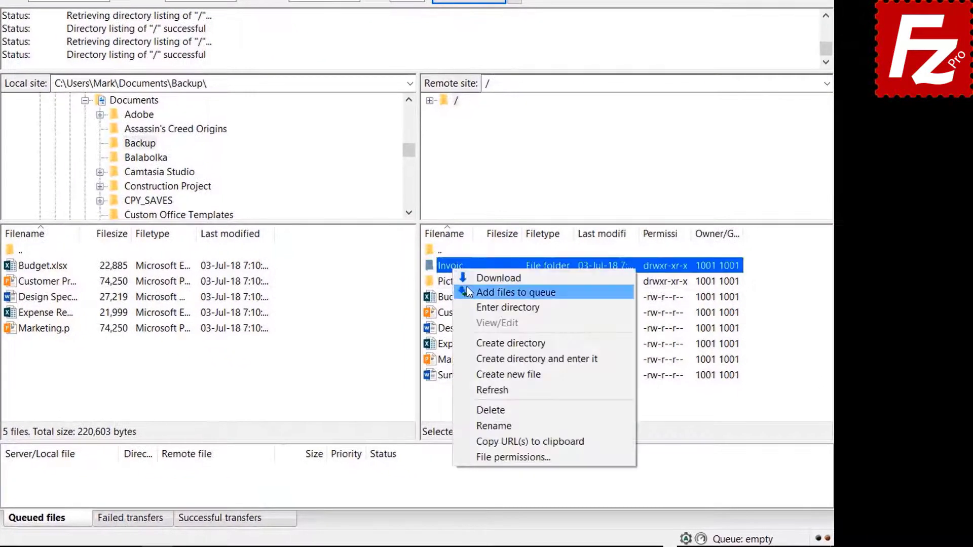
click(467, 293)
right_click(456, 287)
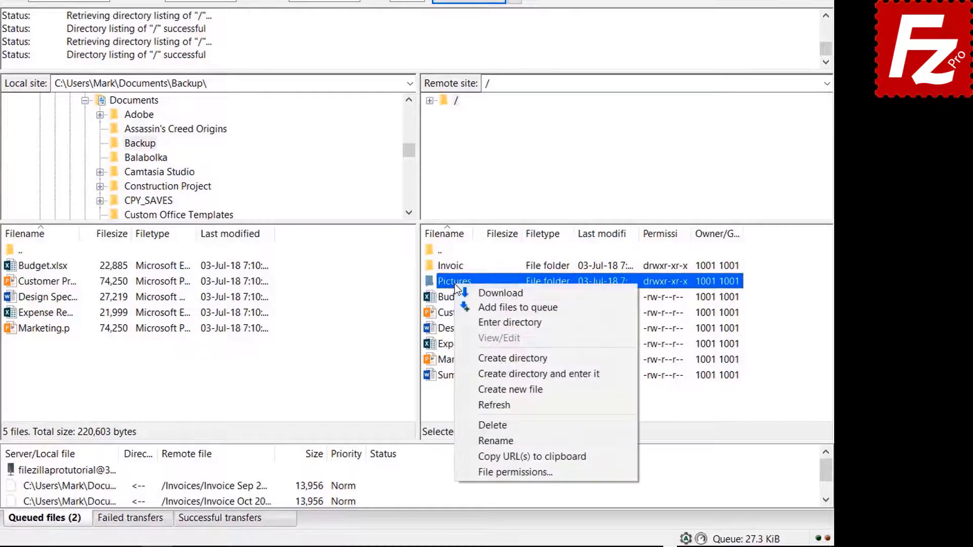
click(476, 306)
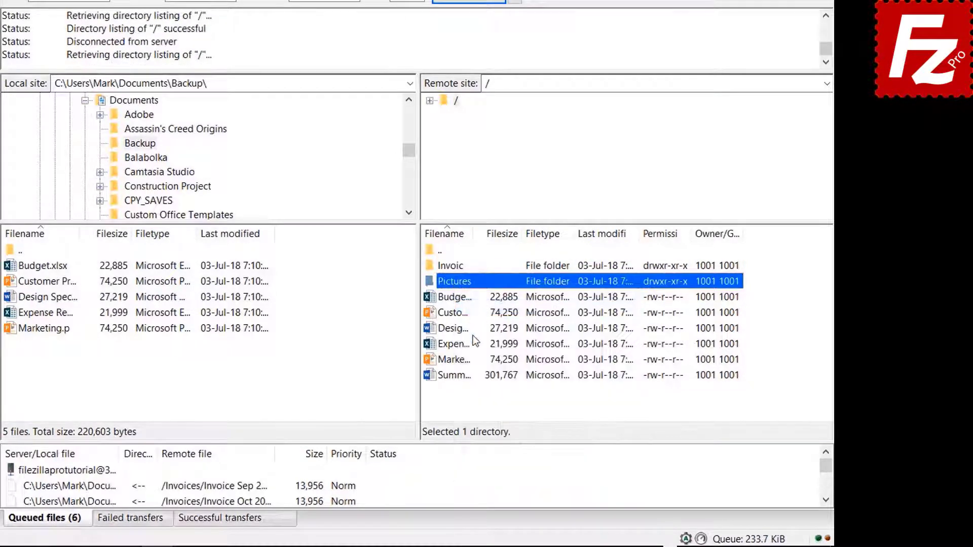
right_click(463, 377)
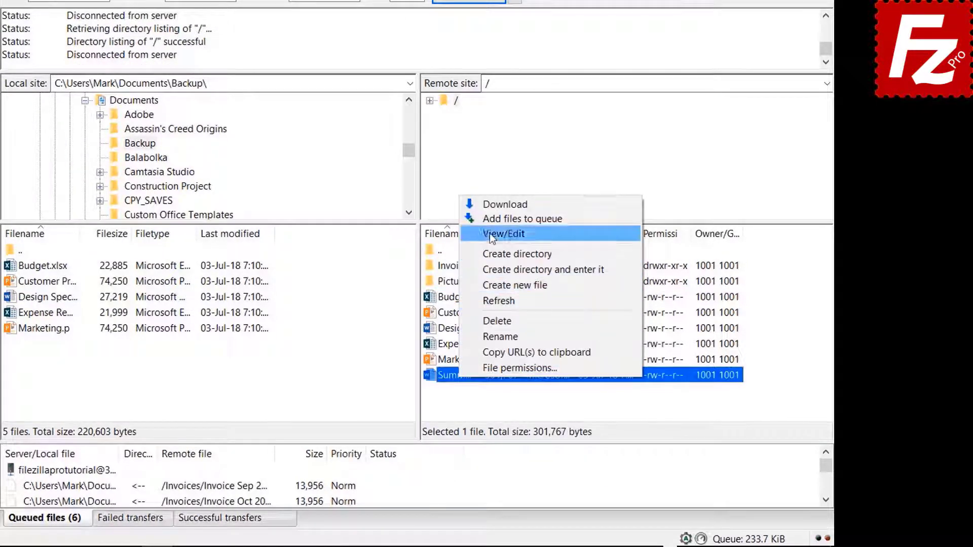
click(491, 219)
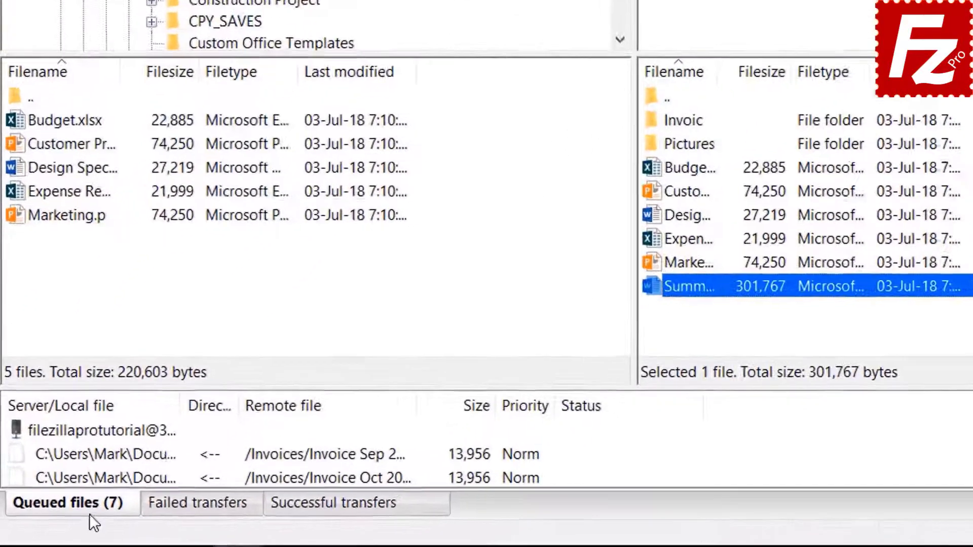
right_click(87, 429)
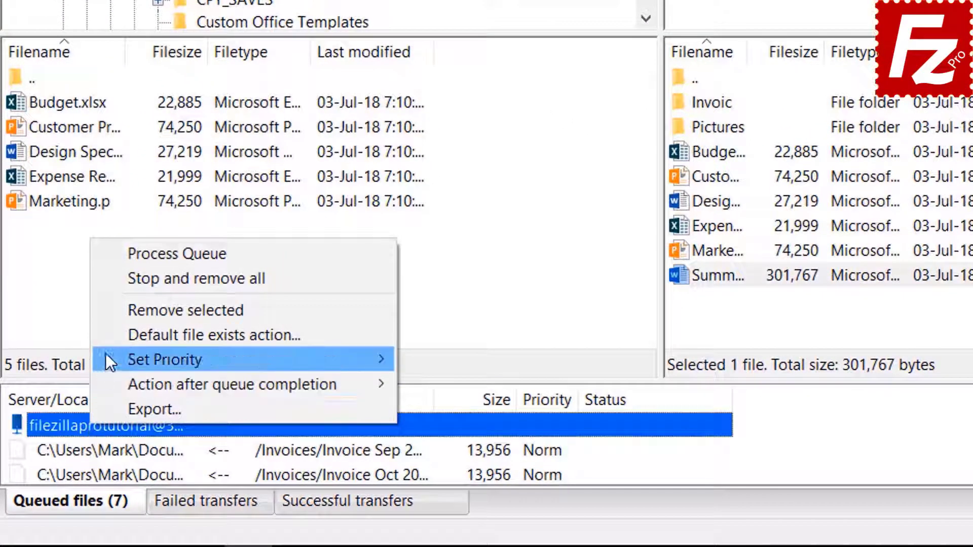
click(137, 254)
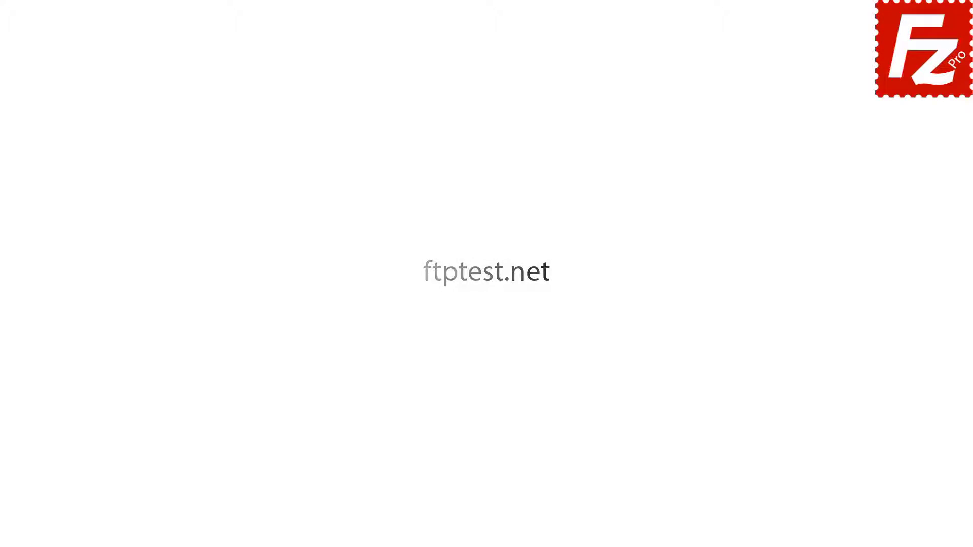
Enter FTP username filezillaprotutorial and its password in ftptest.net, then load the HostGator cPanel login page.
click(532, 474)
key(BackSpace)
key(BackSpace)
key(BackSpace)
key(BackSpace)
key(BackSpace)
key(BackSpace)
key(BackSpace)
key(BackSpace)
key(BackSpace)
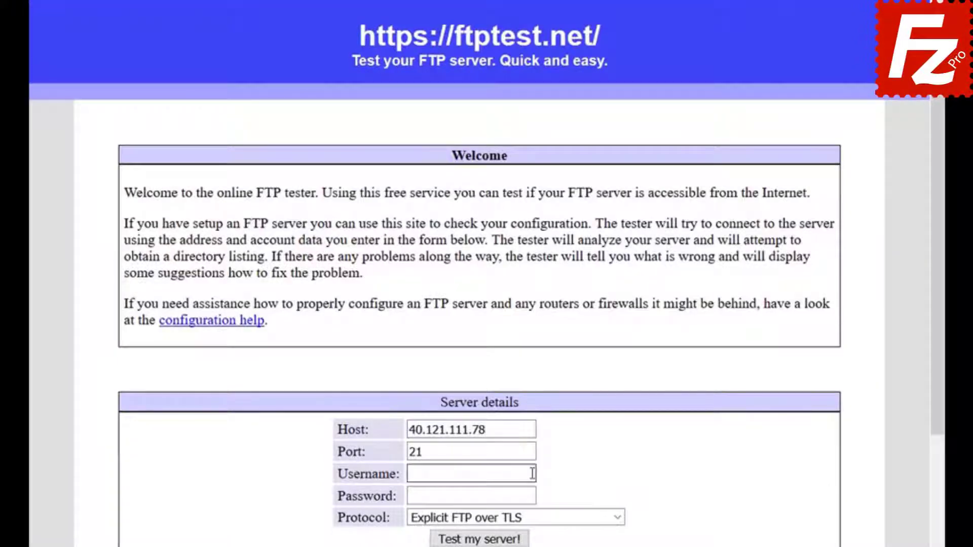
text(filezillaprotutorial)
click(532, 497)
text(•••••••••)
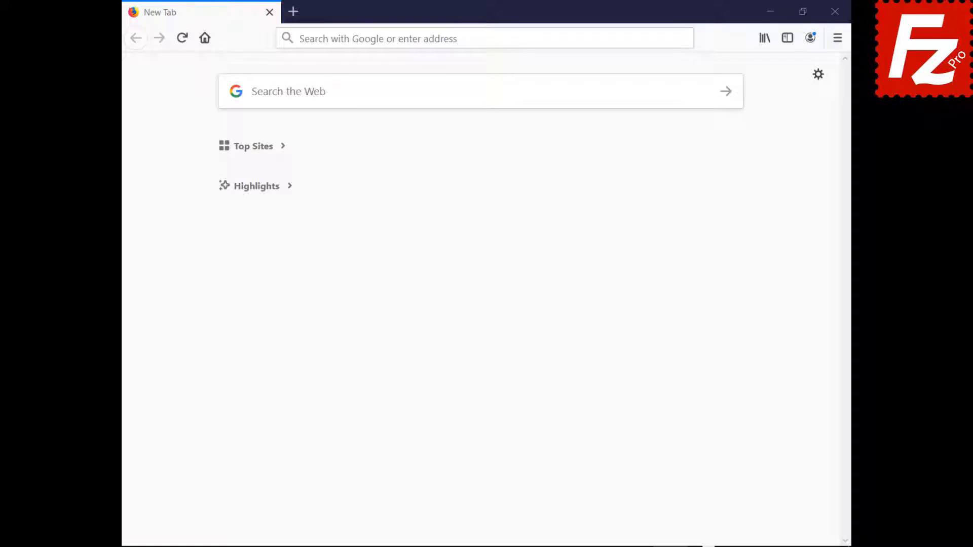
text(https://br622.hostgator.com.br:2083/)
key(Return)
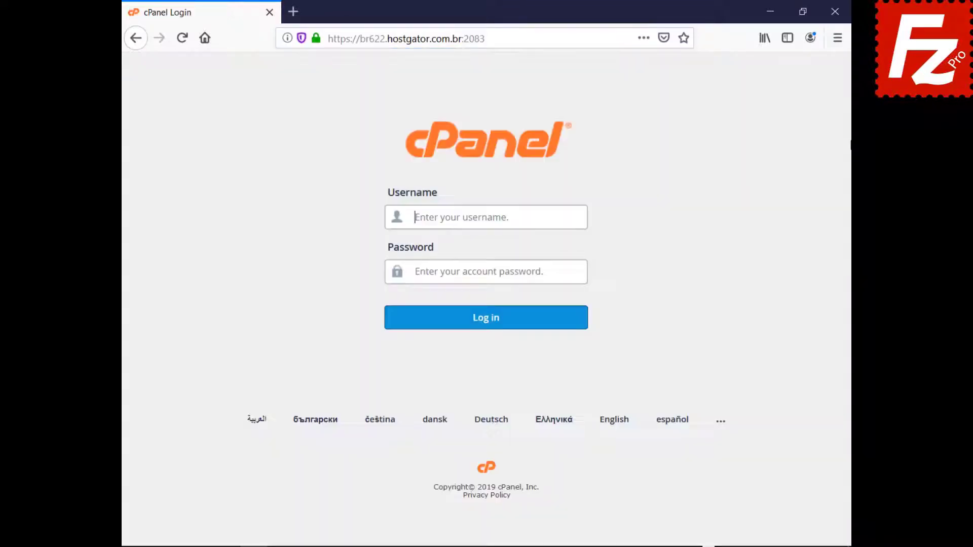
Log in to HostGator cPanel and go to the FTP Accounts page.
text(ondazult)
key(Tab)
key(ctrl+v)
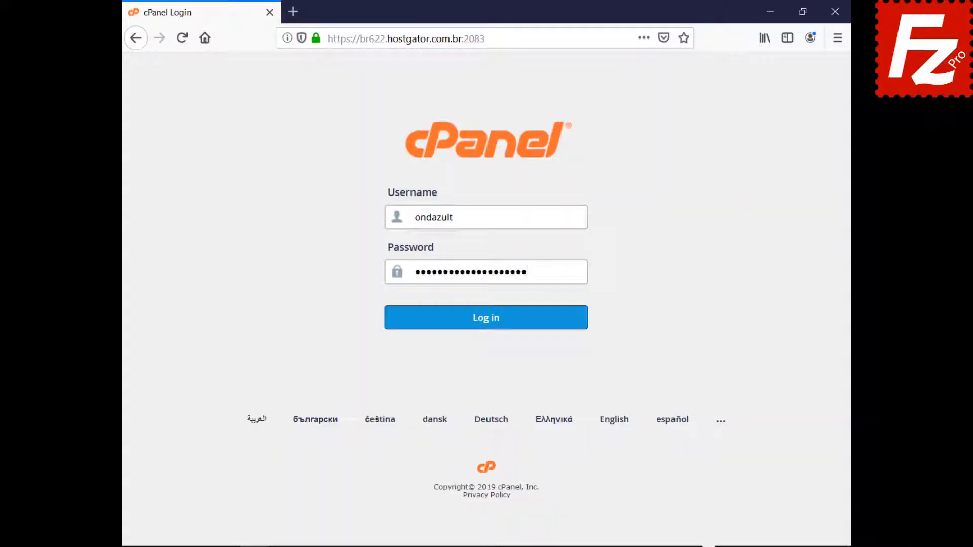
click(485, 333)
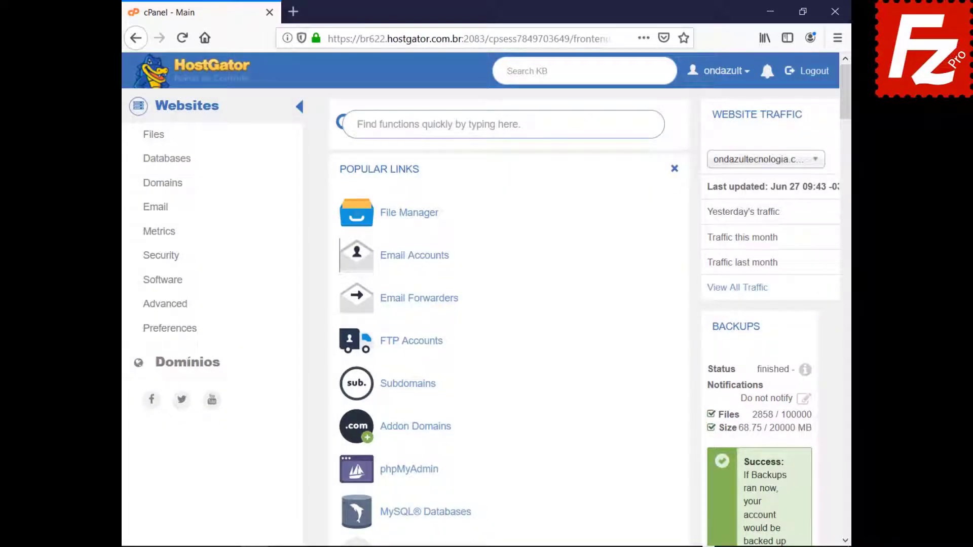
click(408, 341)
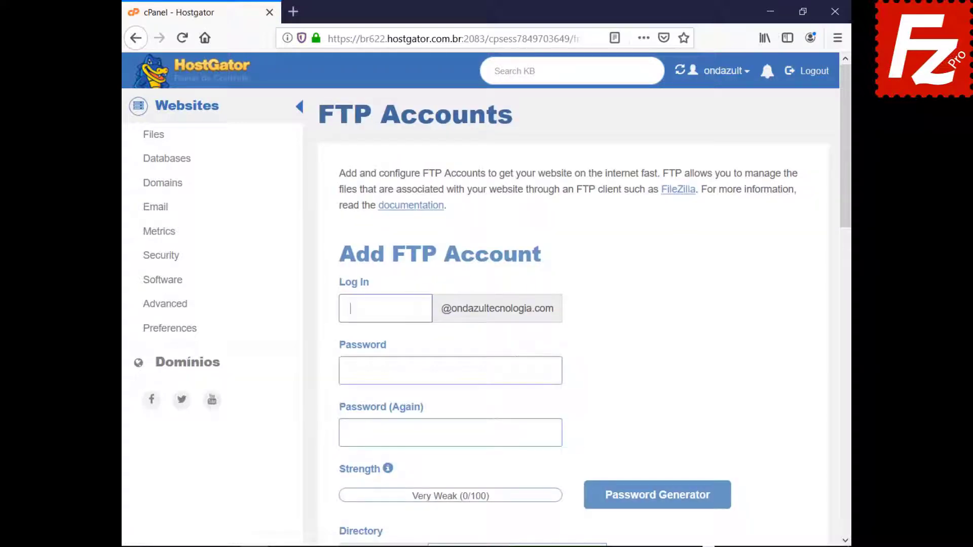
Create FTP account wordpressftp with a password and directory public_html/wordpress.
text(wordpressftp)
key(Tab)
text(•••••••••)
key(Tab)
text(•••••••••)
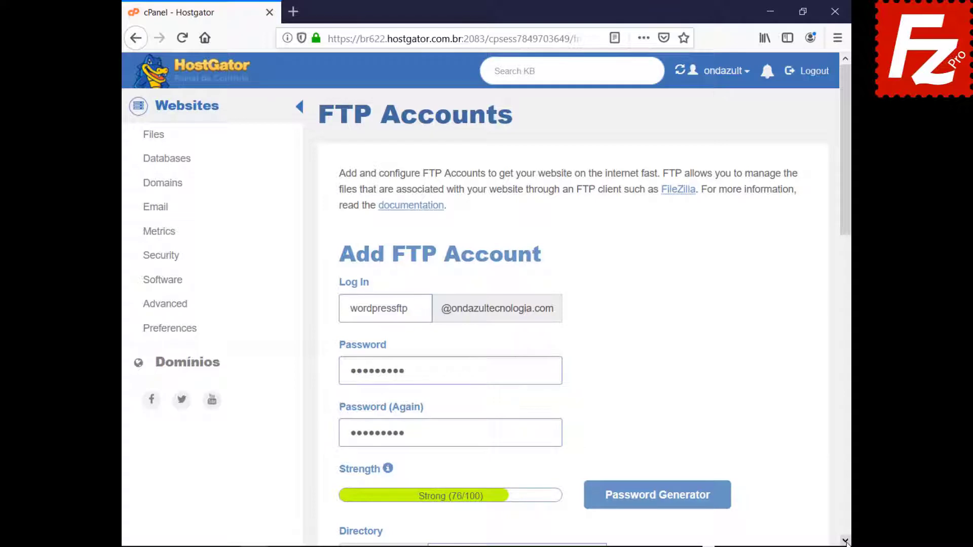
scroll(845, 541, down, 7)
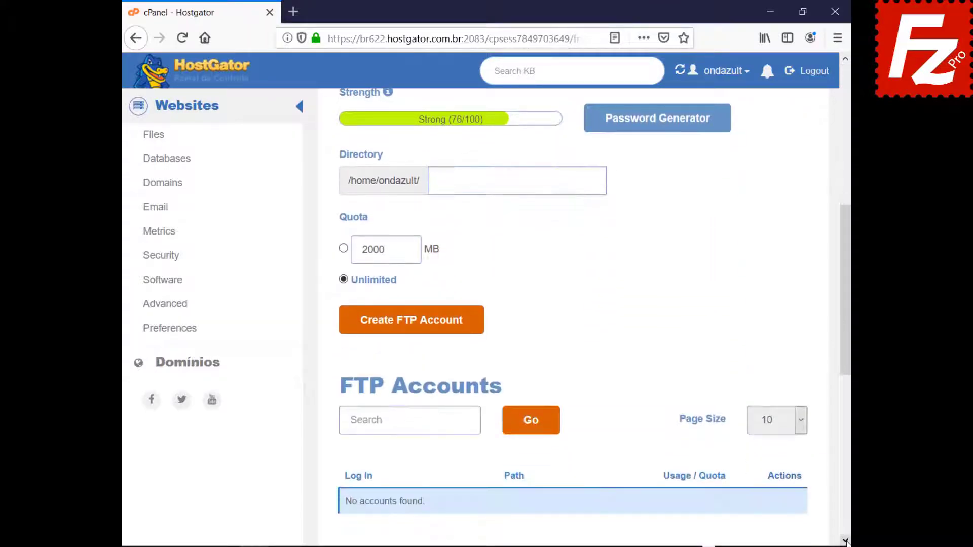
text(public_html/wordpress)
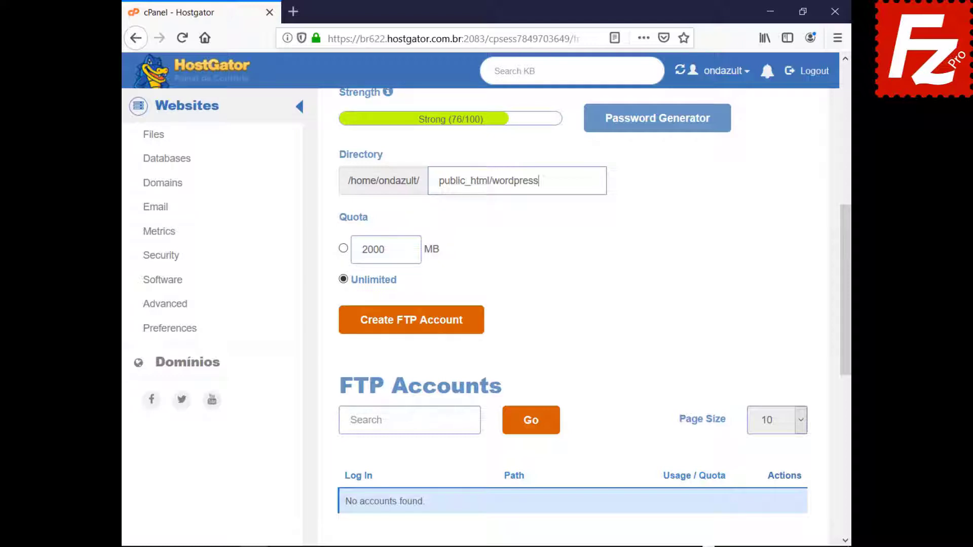
click(409, 327)
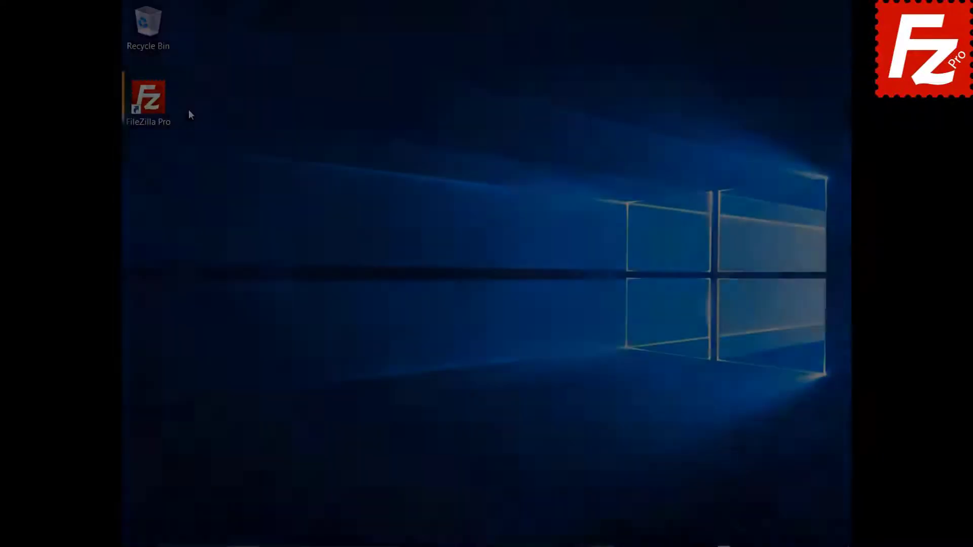
Launch FileZilla Pro and add a new Site Manager entry named Wordpress.
double_click(154, 105)
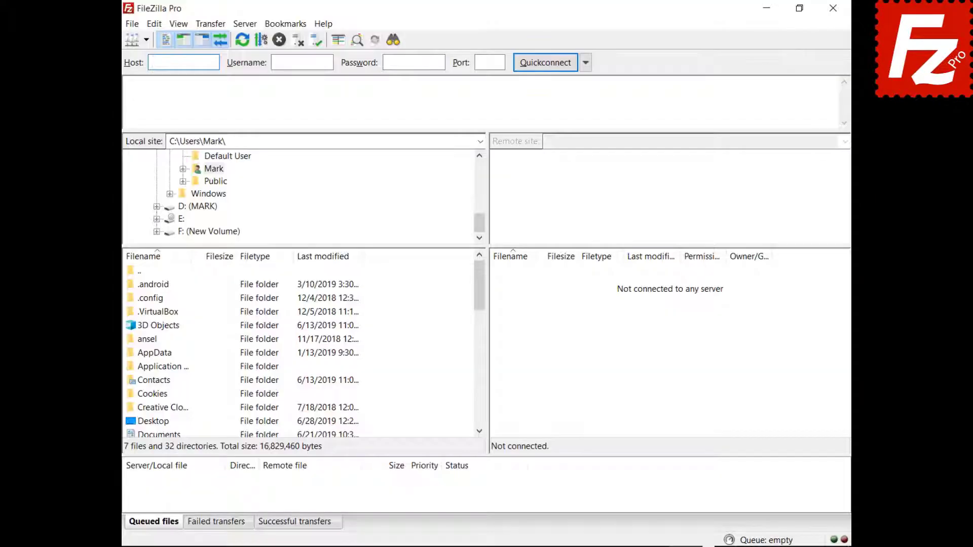
click(131, 27)
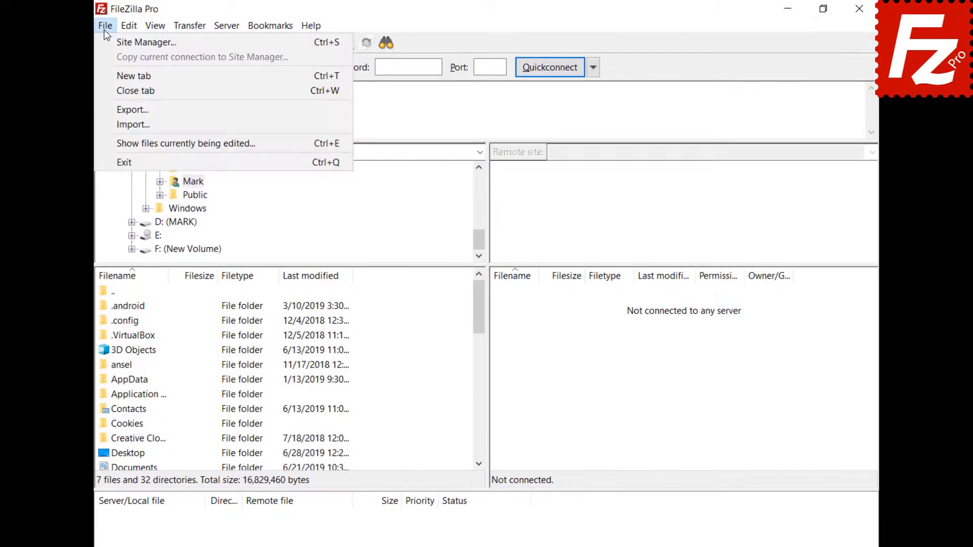
click(107, 42)
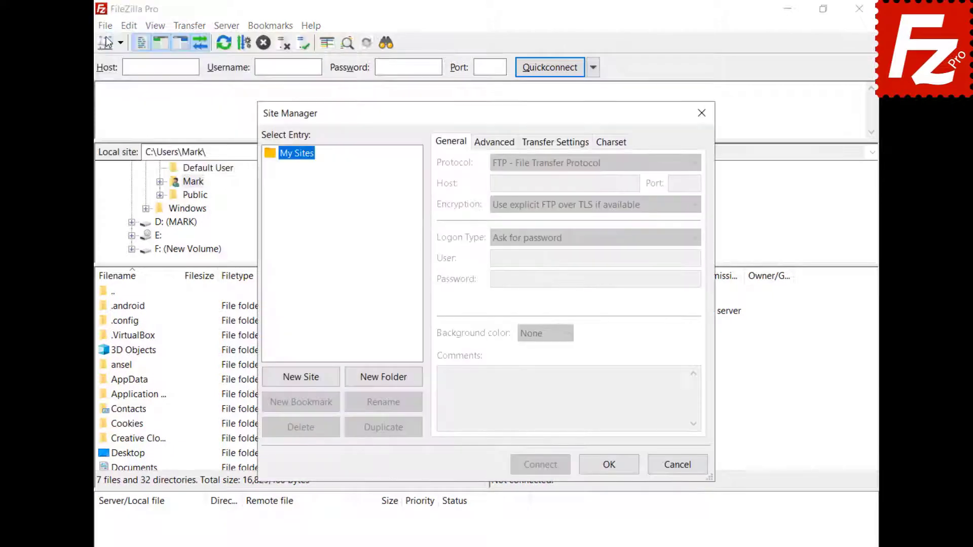
click(305, 380)
text(Wordpress)
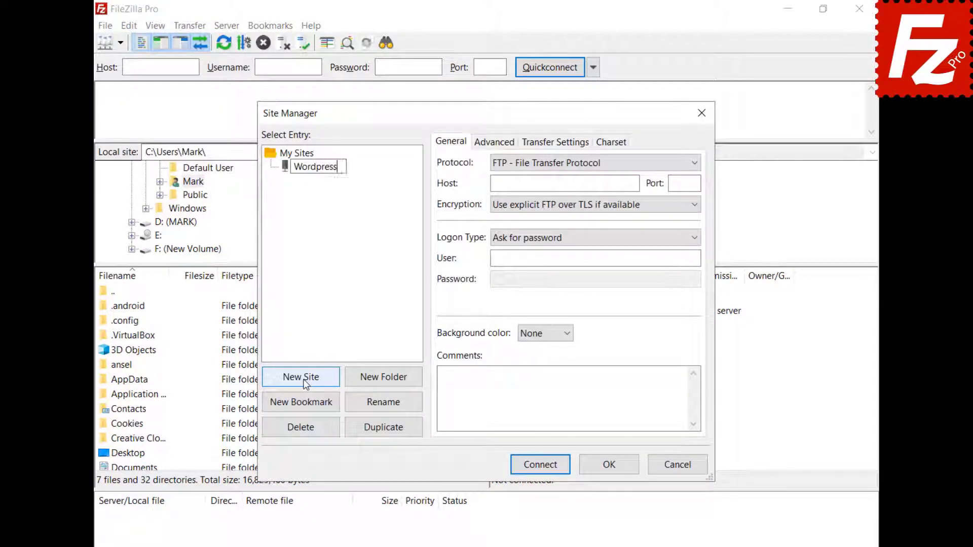
key(Return)
Enter the Wordpress site's host, login and password, connect, and always trust its certificate.
text(ftp.ondazultecnologia.com)
key(Tab)
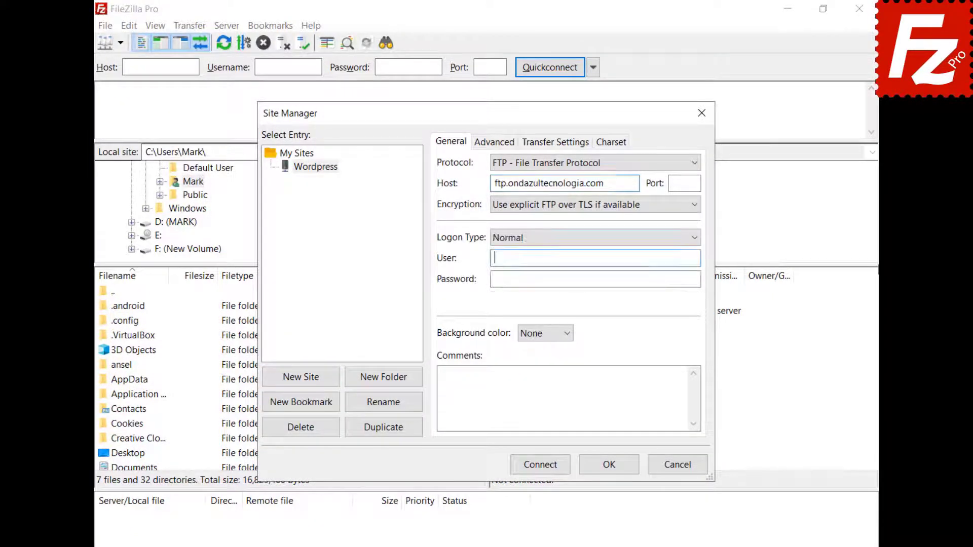
key(ctrl+v)
key(Tab)
key(ctrl+v)
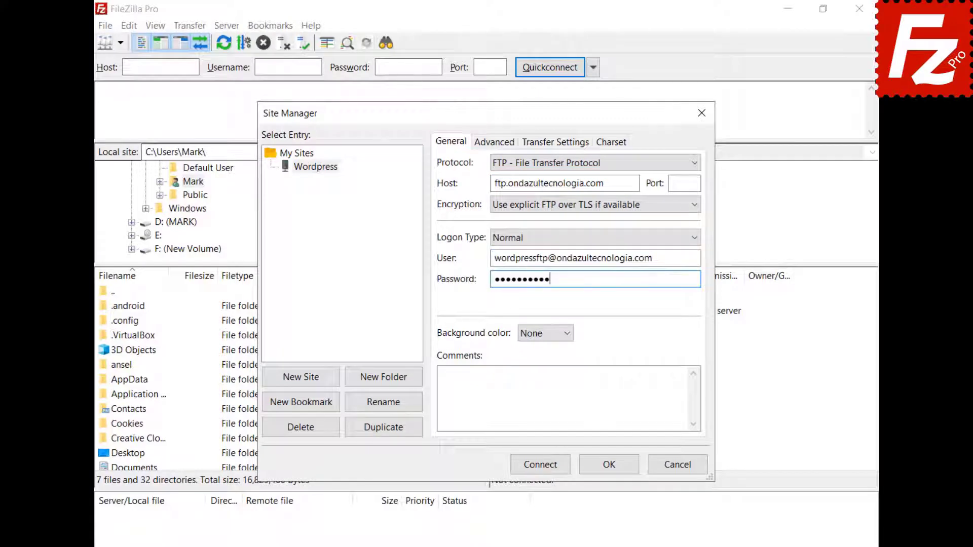
click(541, 465)
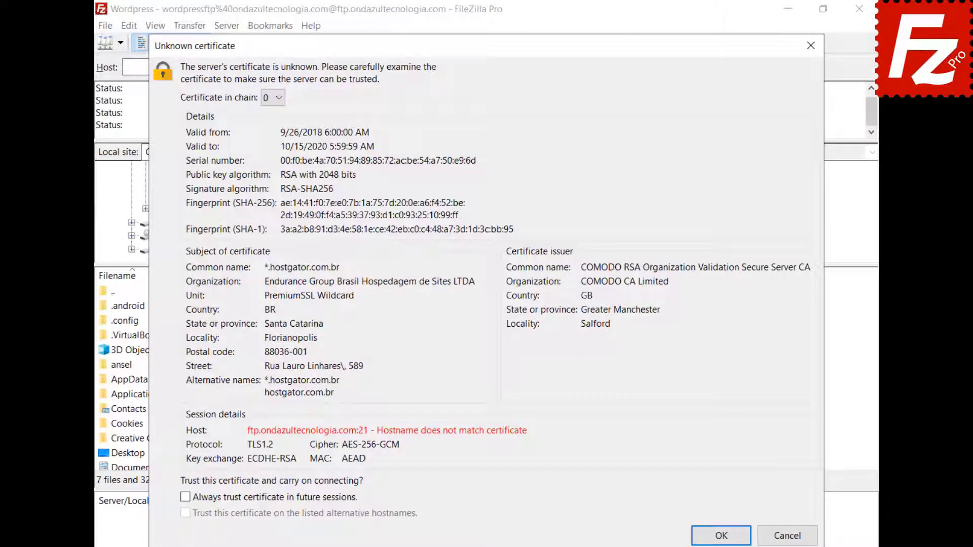
click(185, 496)
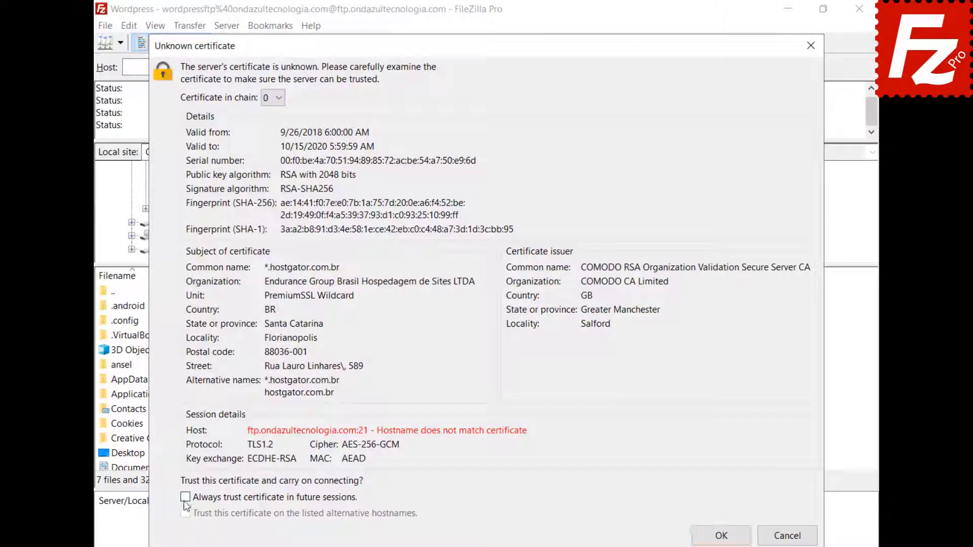
click(720, 536)
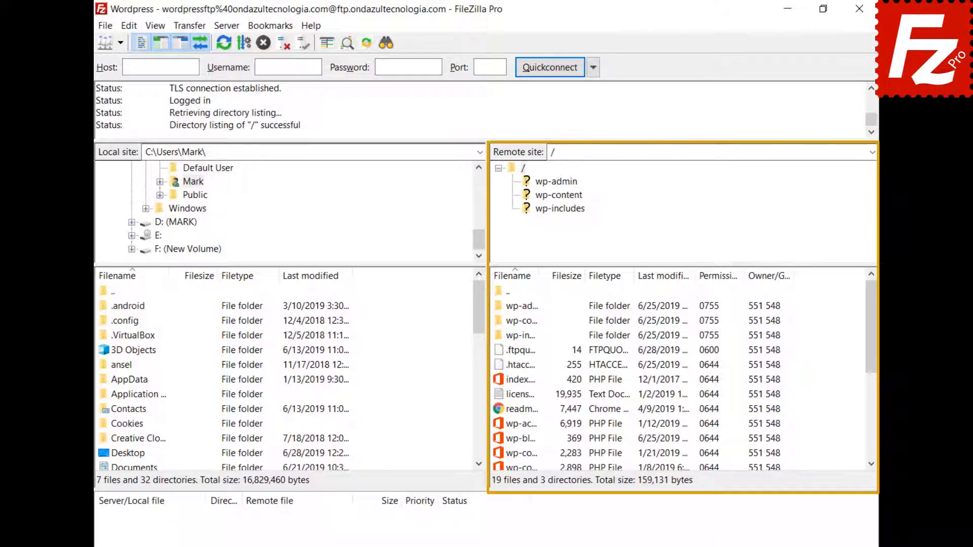
Open wp-blog-header.php for editing and add 'Enter a new line here' as its first line.
right_click(500, 443)
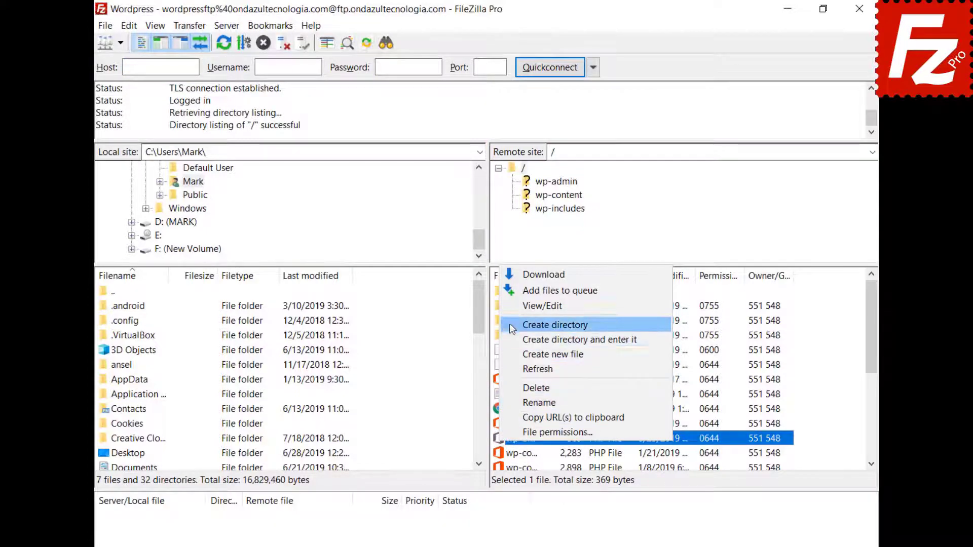
click(515, 307)
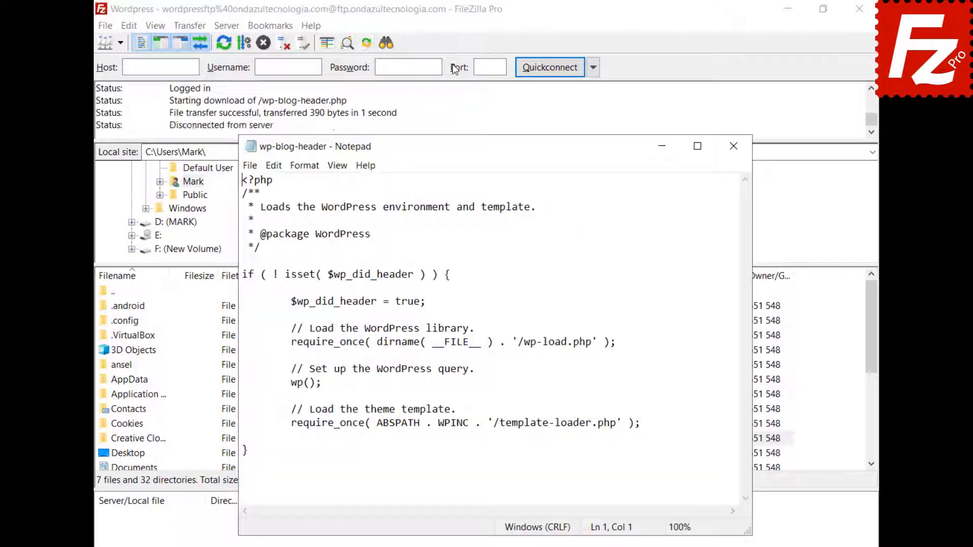
key(Return)
key(Up)
text(Enter a new line here)
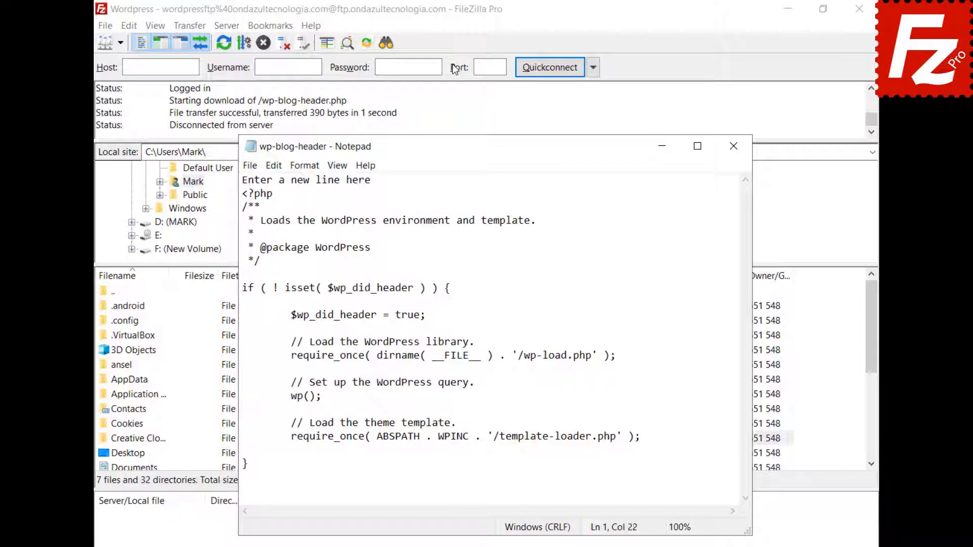
Save and close the edited file, and upload it back to the server.
click(248, 166)
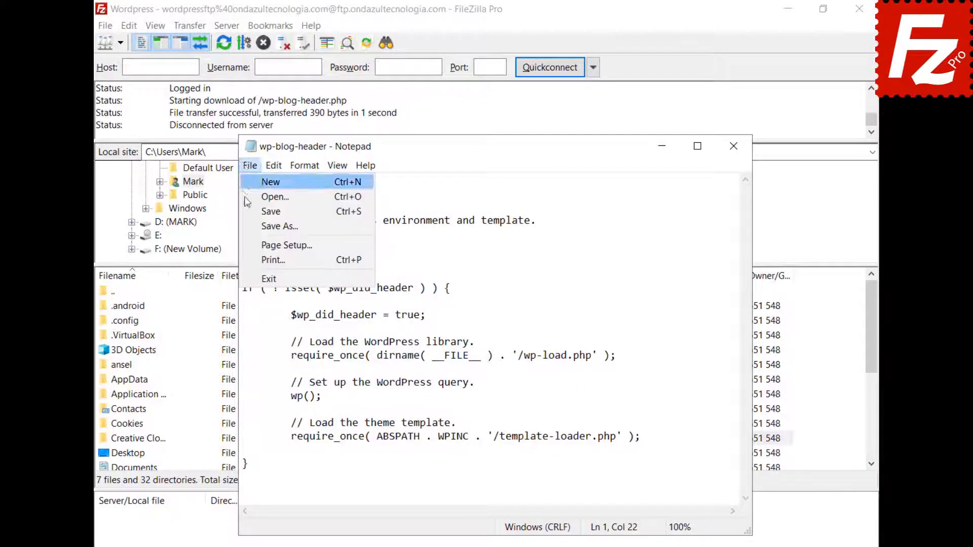
click(266, 278)
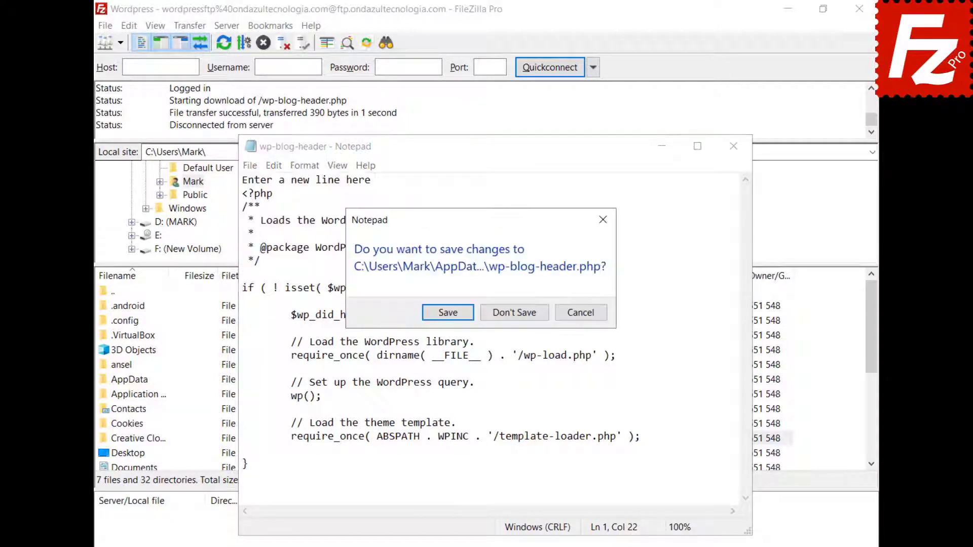
click(445, 314)
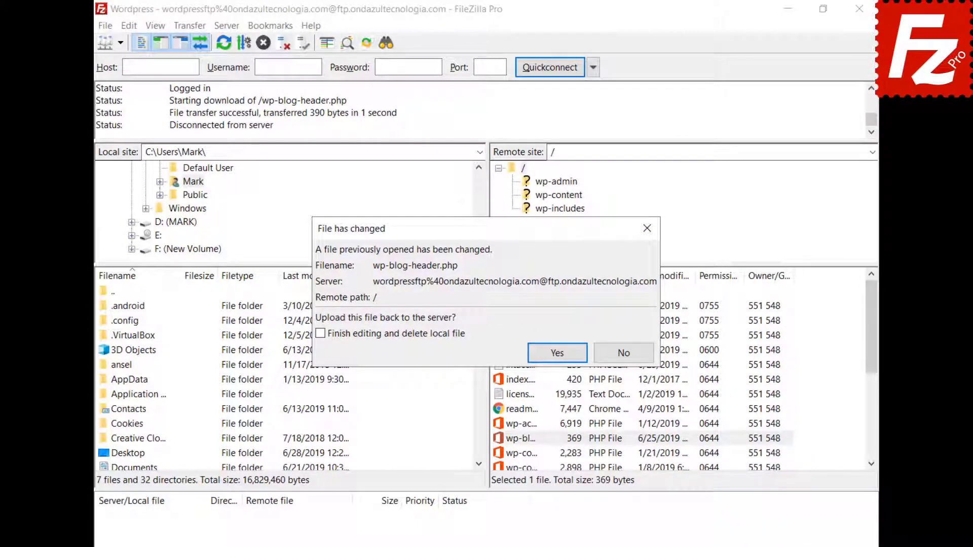
click(557, 353)
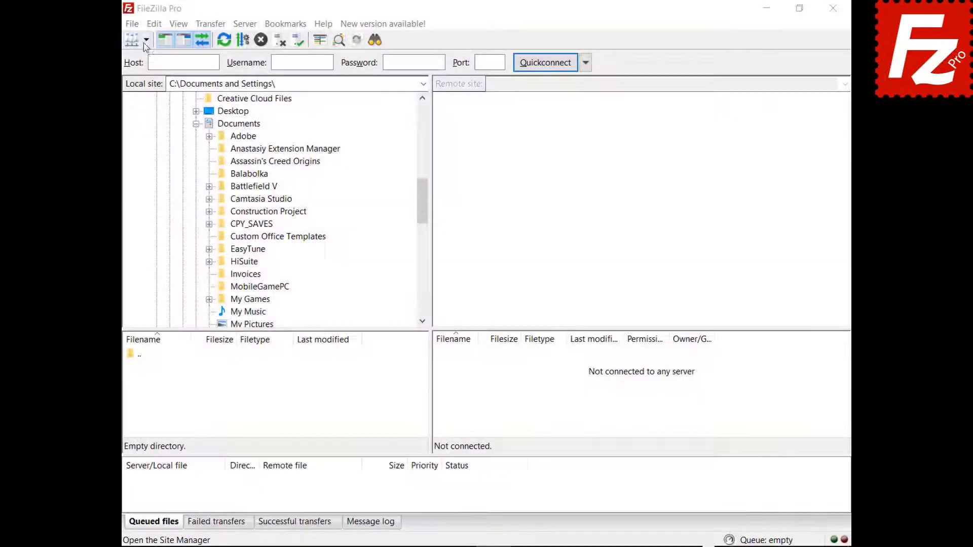
Connect to the saved FTP site, download Financial.xlsx to Documents, and upload the Evaluation file.
click(146, 40)
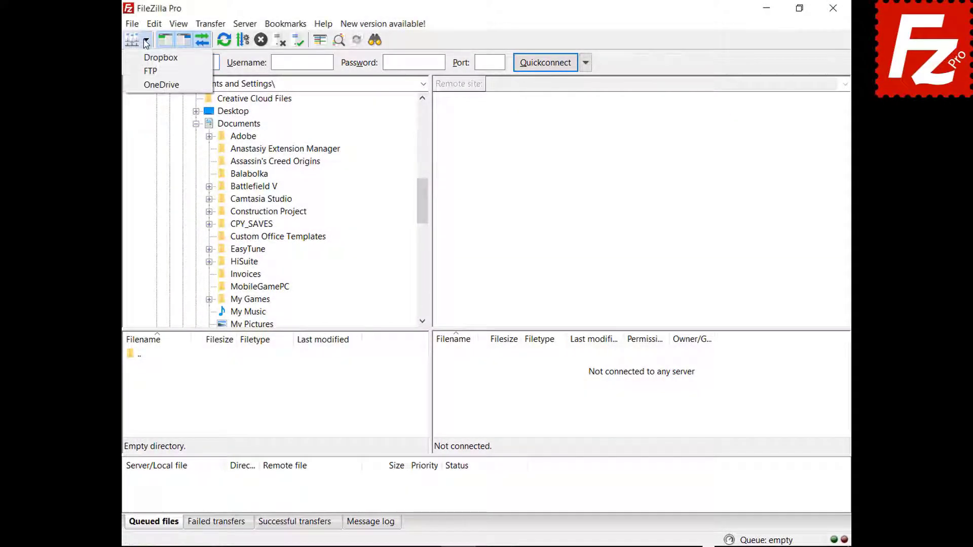
click(148, 71)
click(444, 381)
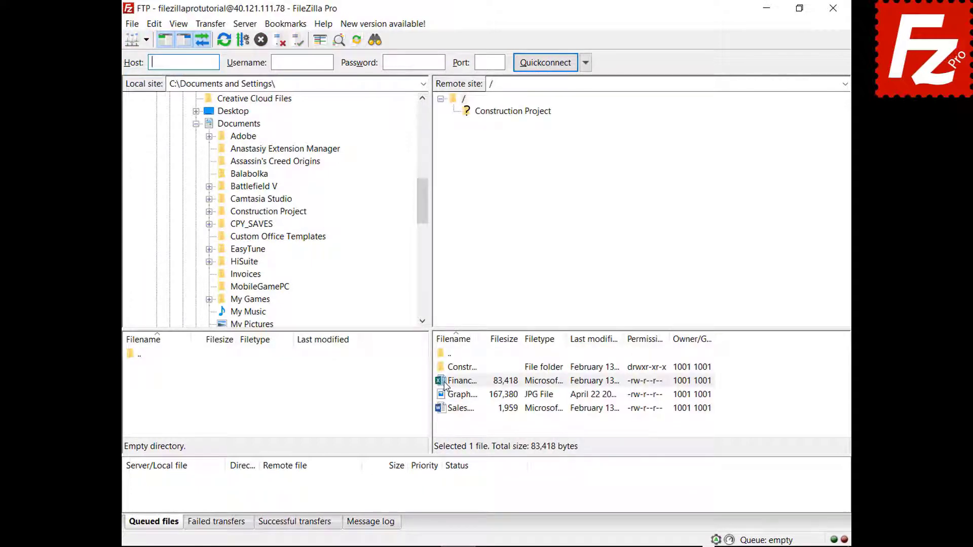
drag(444, 385, 272, 127)
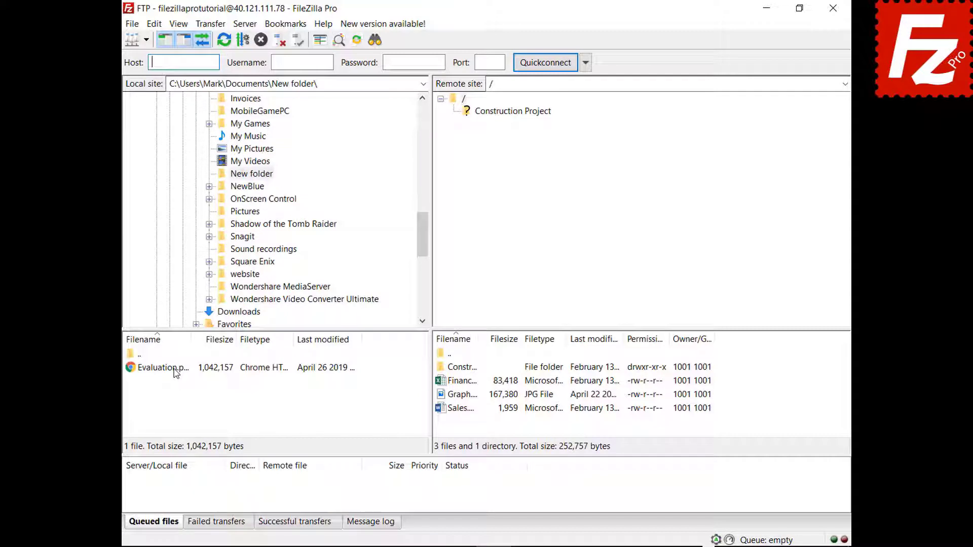
click(174, 368)
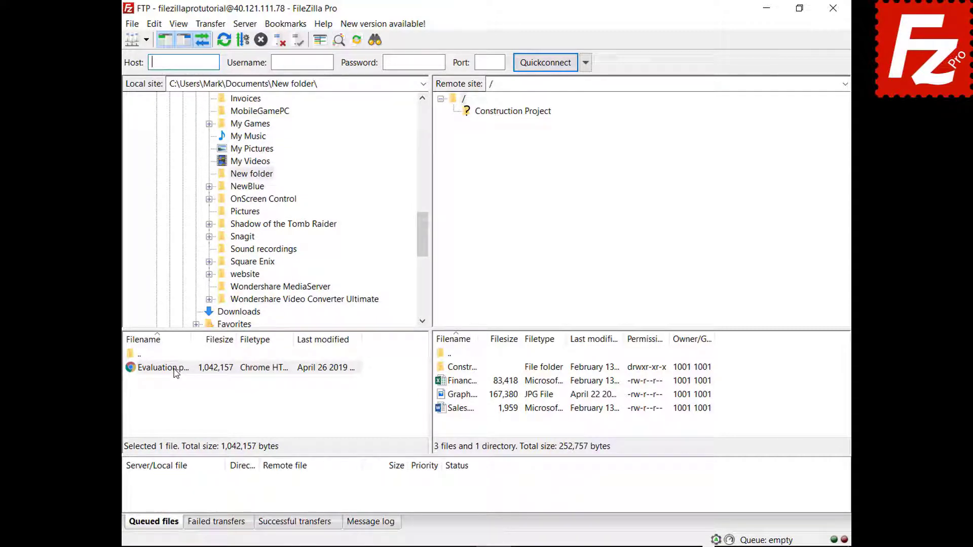
drag(176, 374, 475, 428)
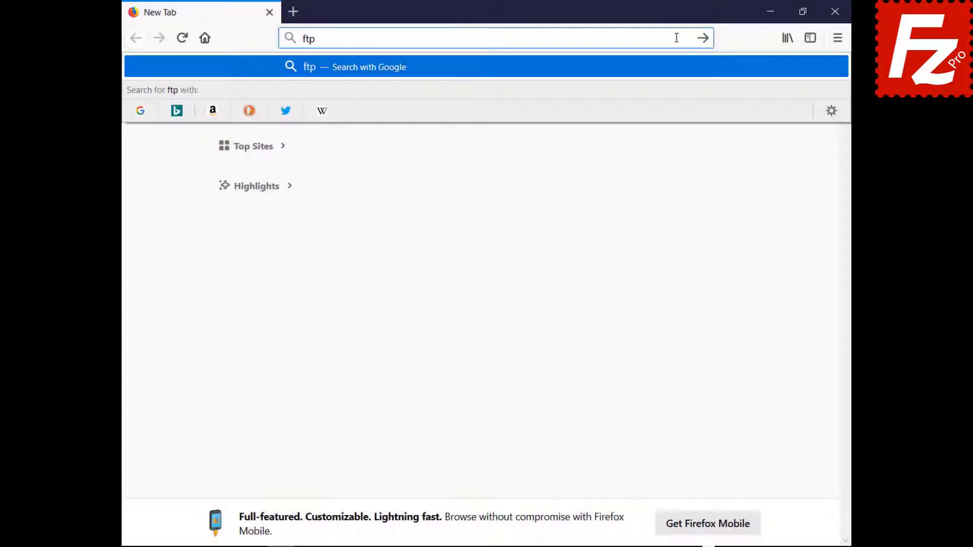
Test server 40.121.111.78 on ftptest.net with plain-FTP fallback allowed, and review the results.
text(test.net)
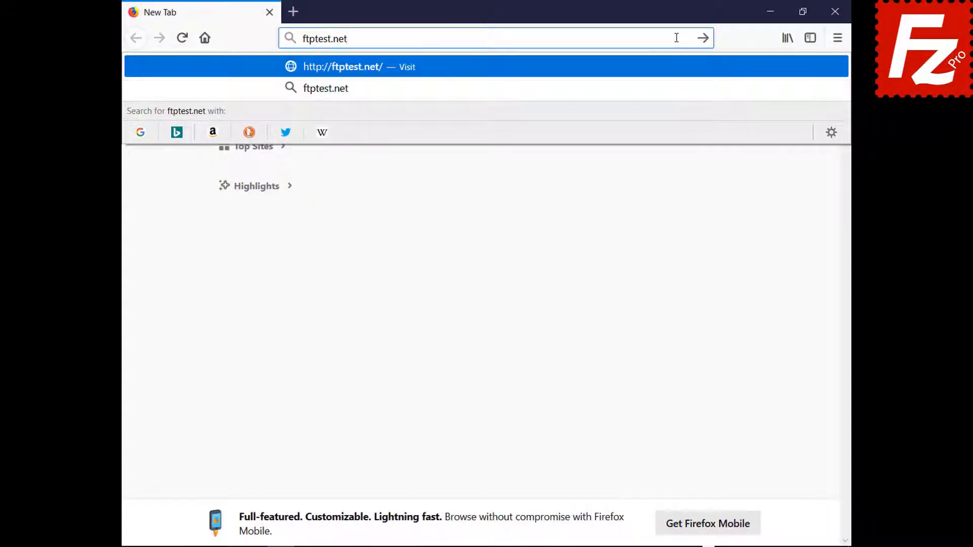
key(Return)
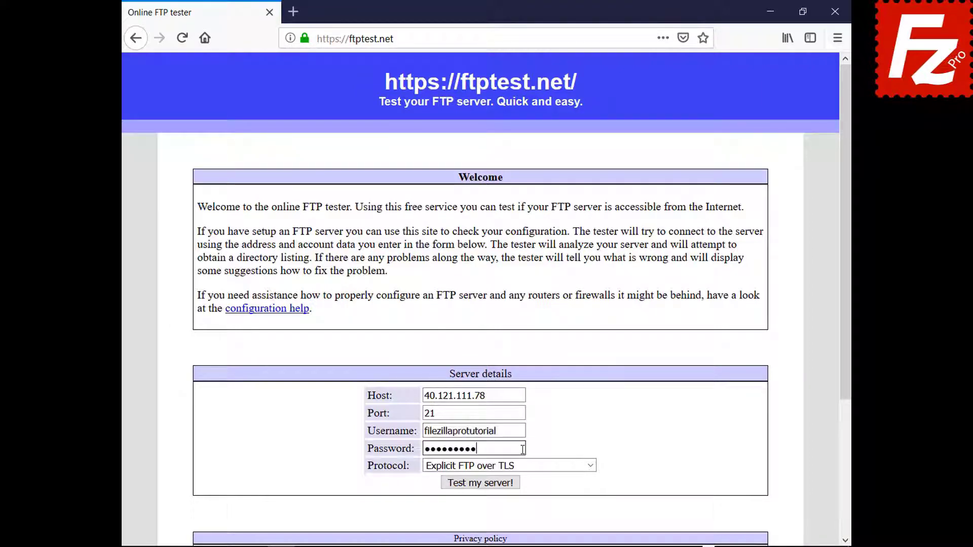
click(587, 465)
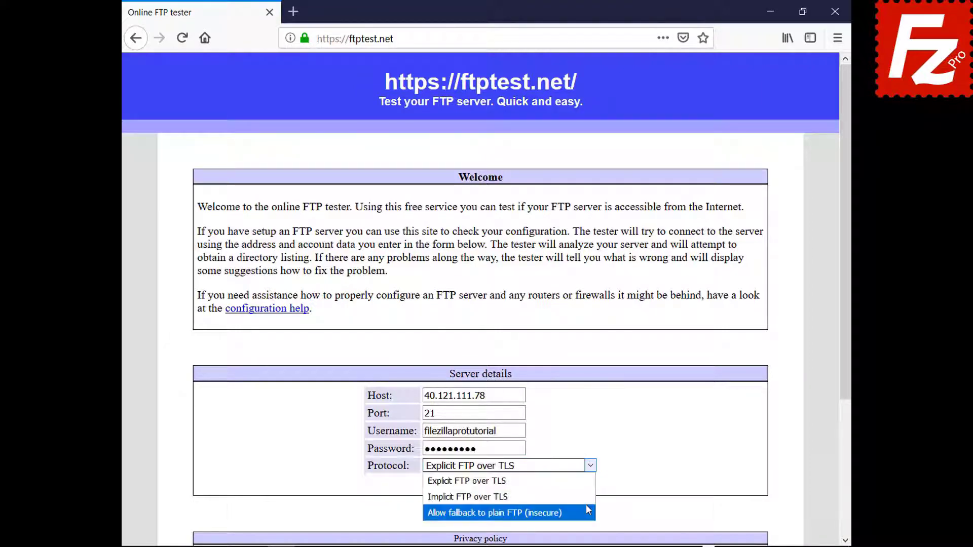
click(587, 510)
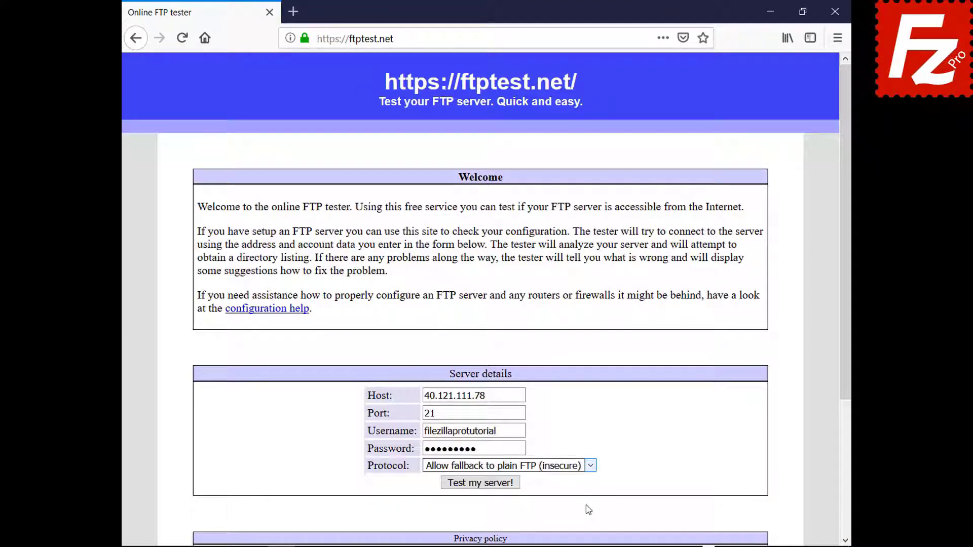
click(482, 483)
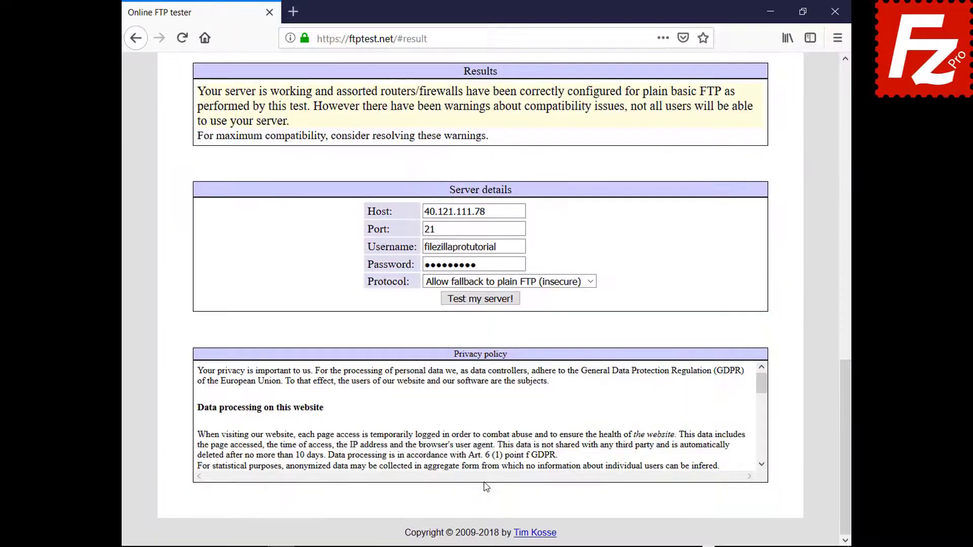
drag(846, 420, 800, 126)
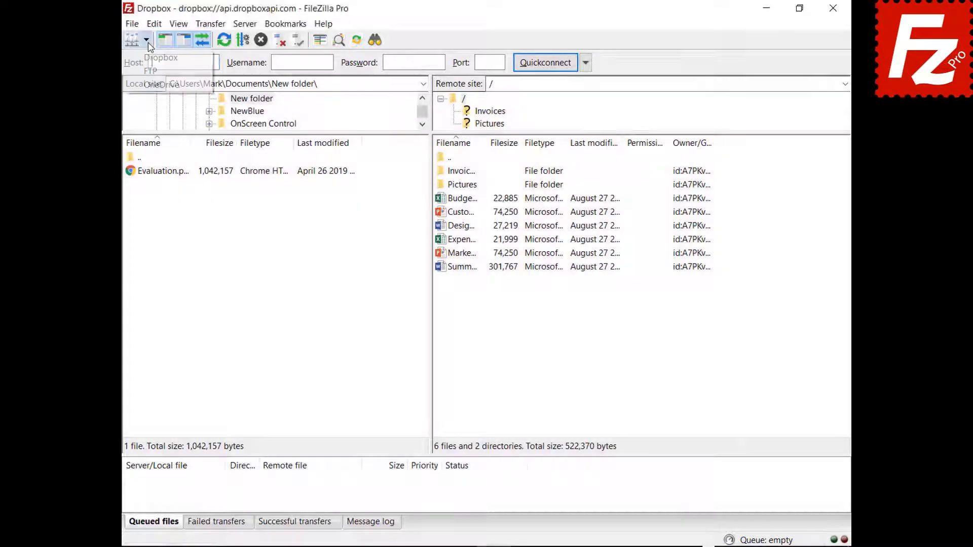
Connect to the saved OneDrive site in a new tab, then return to the Dropbox tab.
click(146, 40)
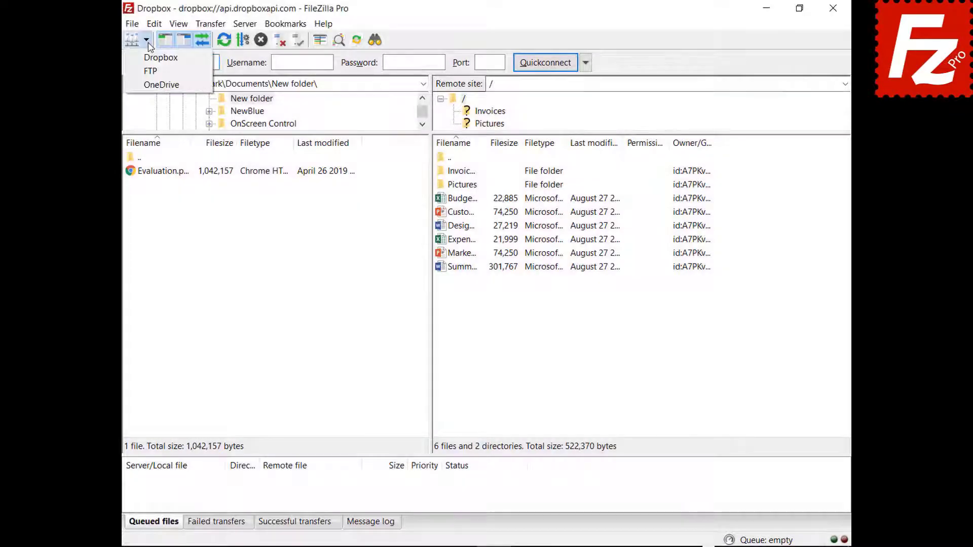
click(151, 86)
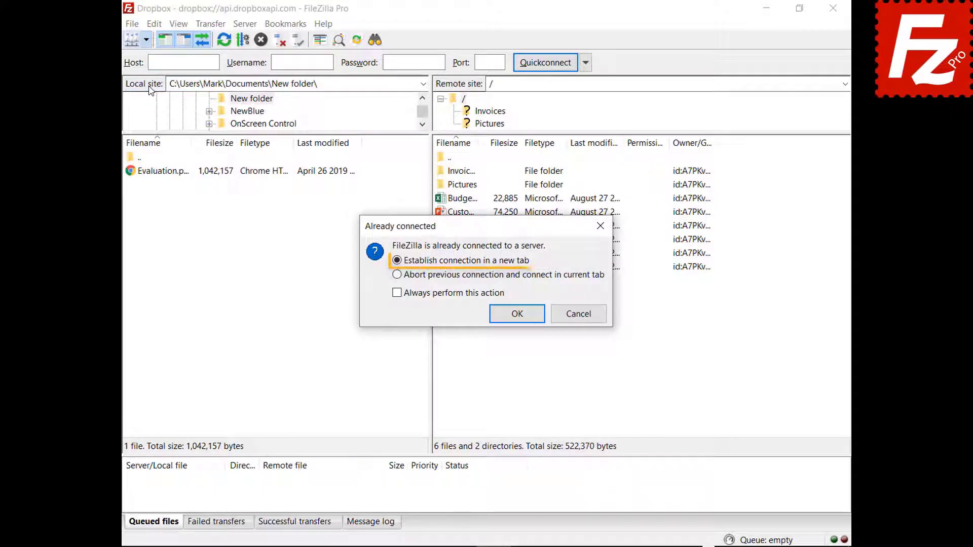
click(520, 322)
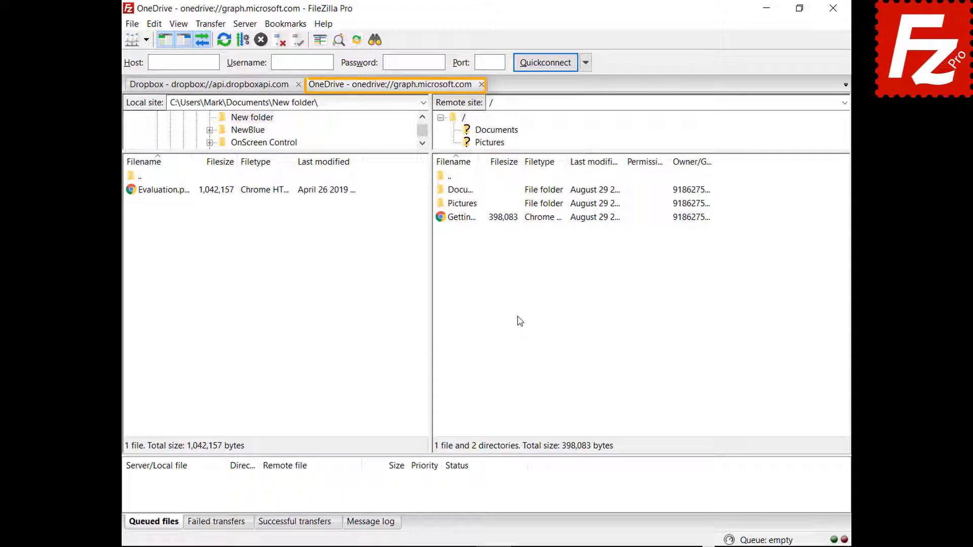
click(207, 85)
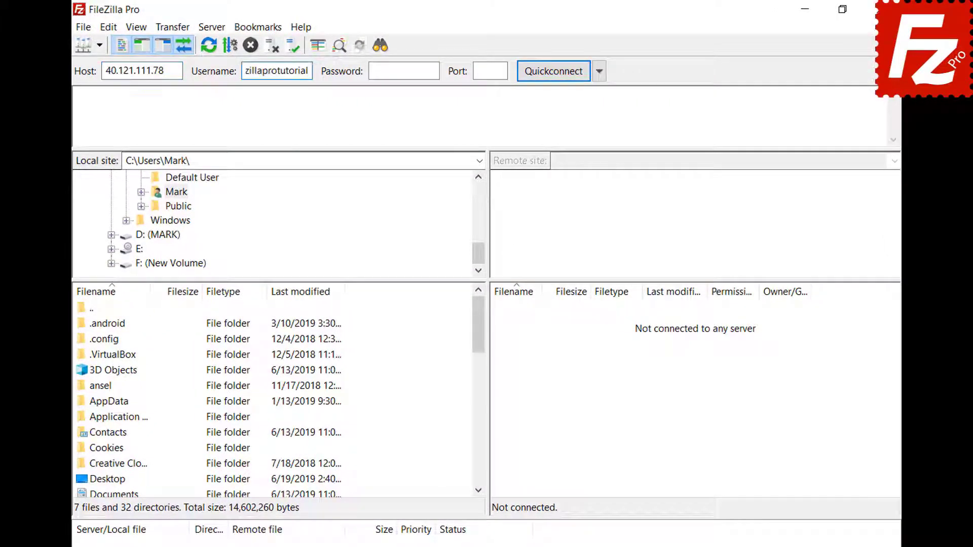
Quick-connect to 40.121.111.78 with the entered username and password.
key(Return)
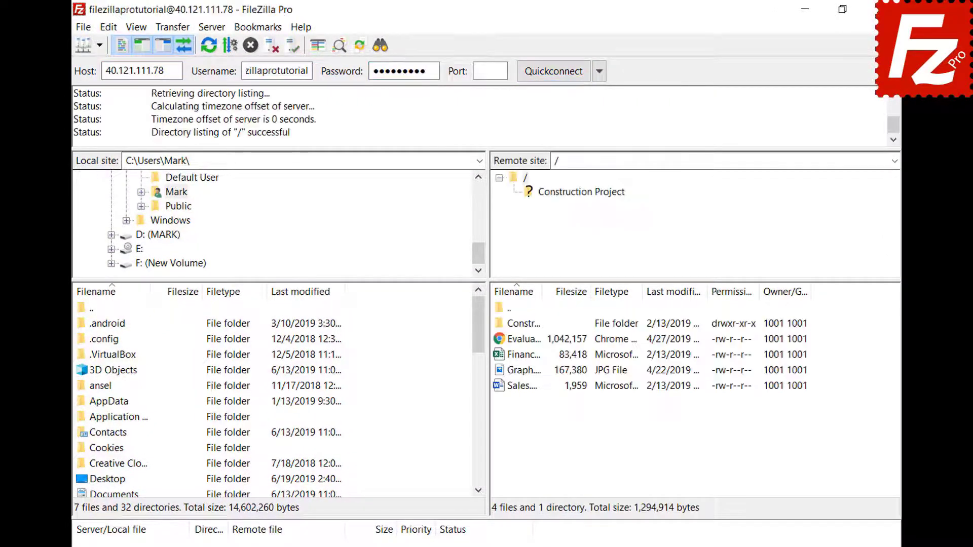
click(84, 29)
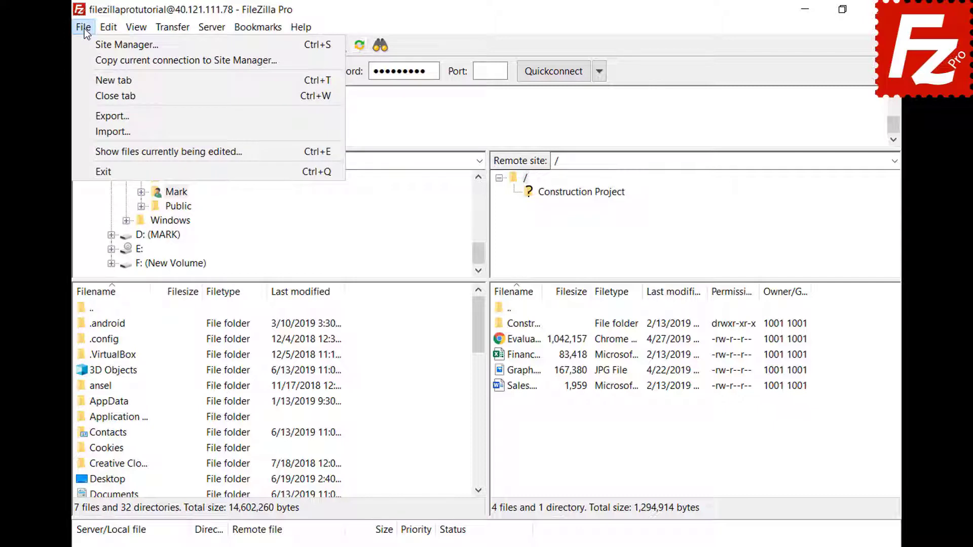
Save the current connection as site 'New connection' and open the Manual transfer settings.
click(87, 59)
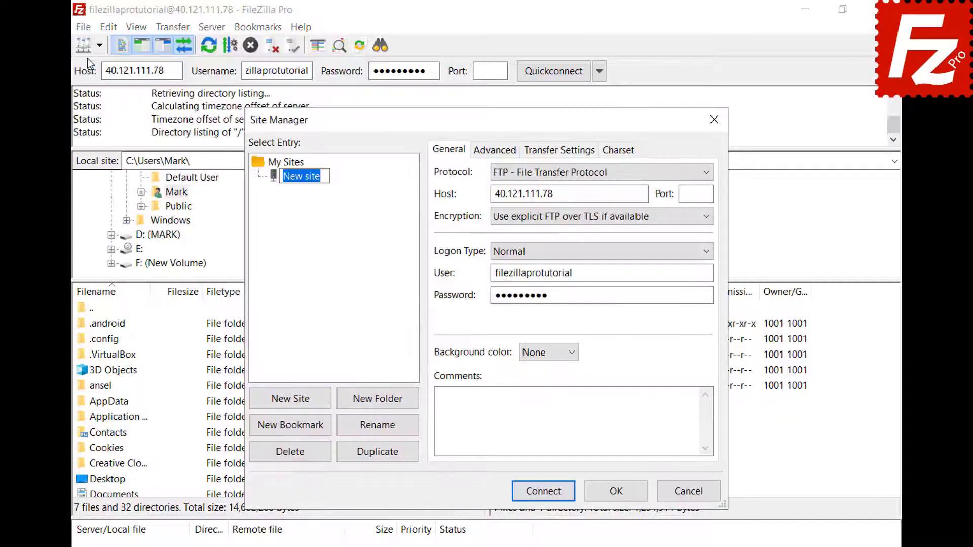
text(New connect)
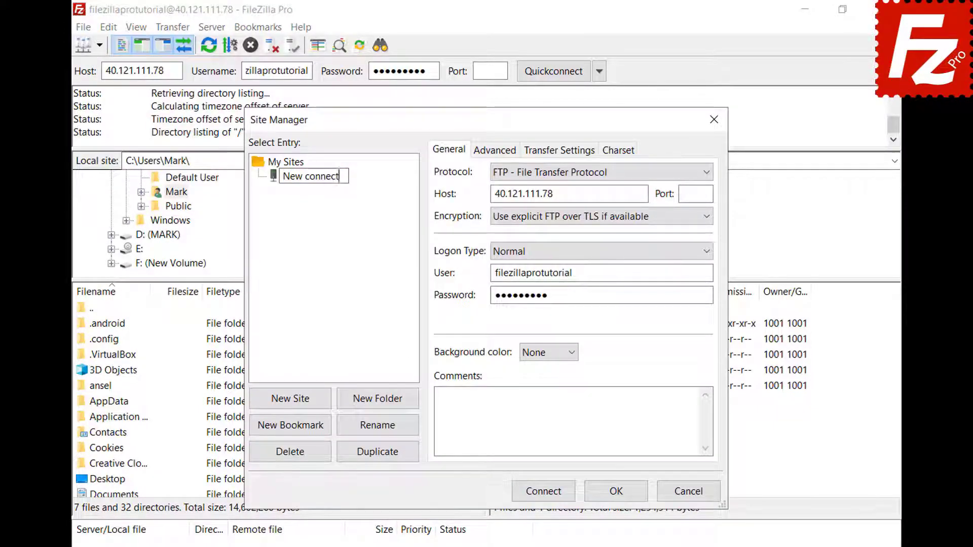
text(ion)
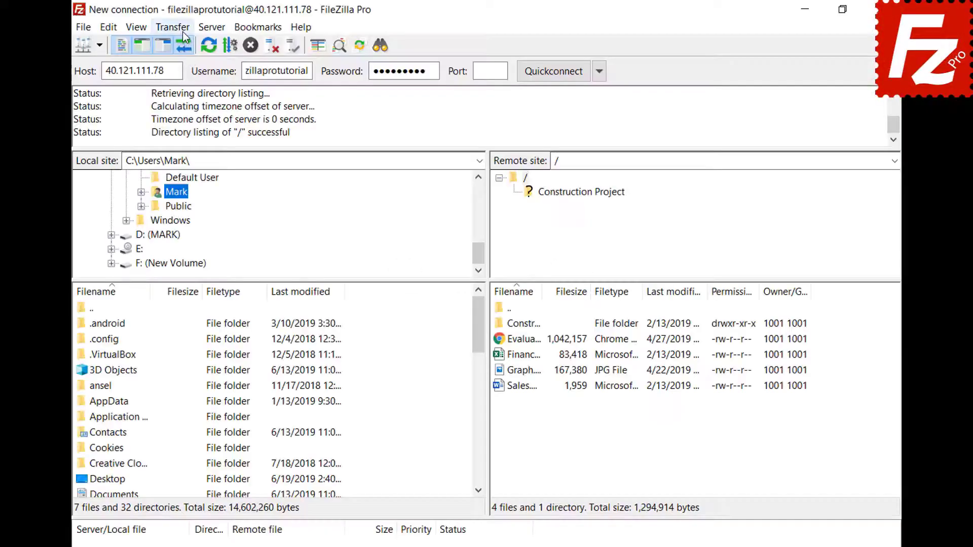
click(184, 34)
click(196, 131)
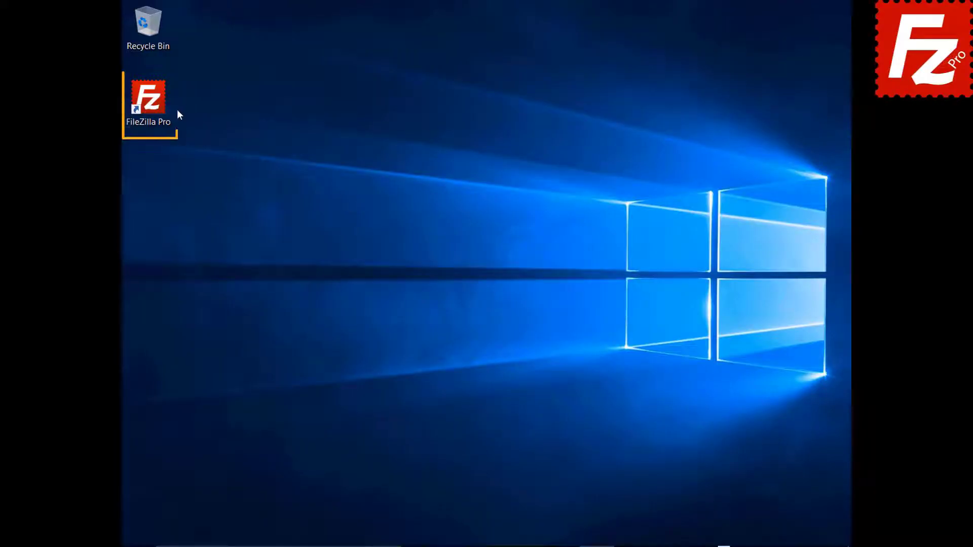
Launch FileZilla Pro, reconnect to the last FTP server, disconnect, then reconnect again.
double_click(154, 105)
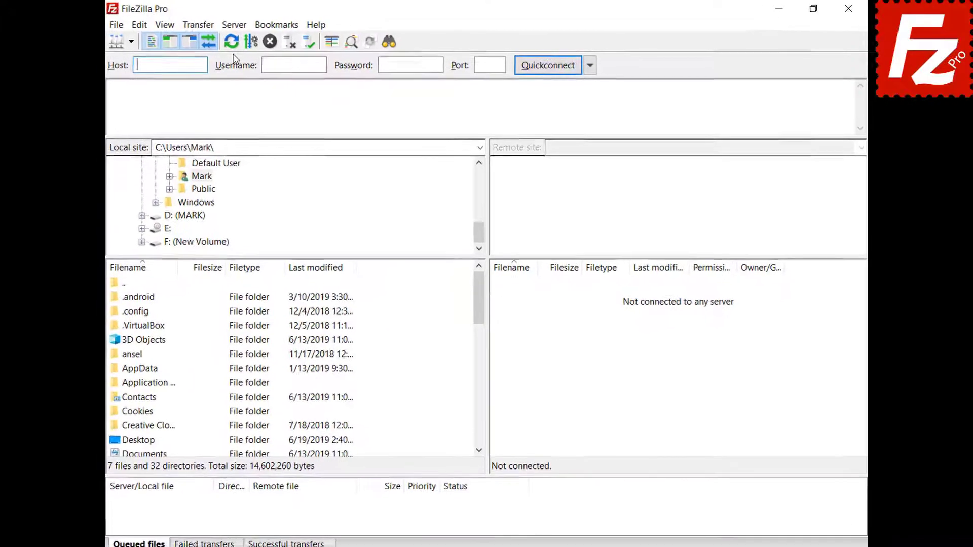
click(226, 26)
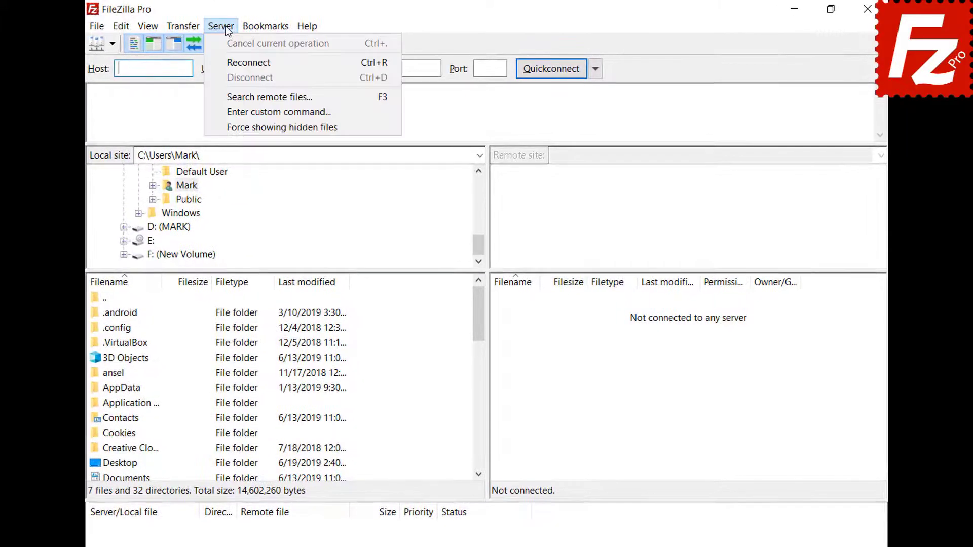
click(229, 63)
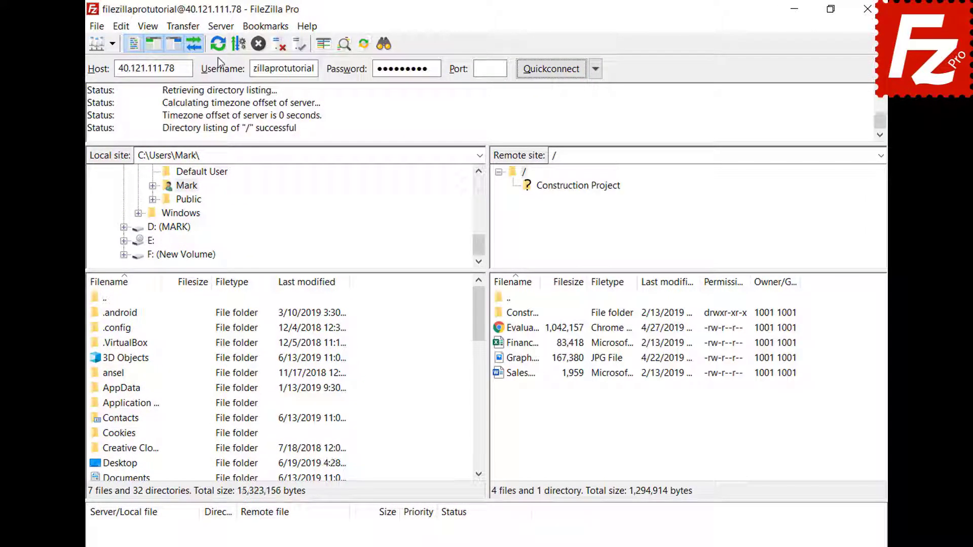
click(220, 30)
click(238, 77)
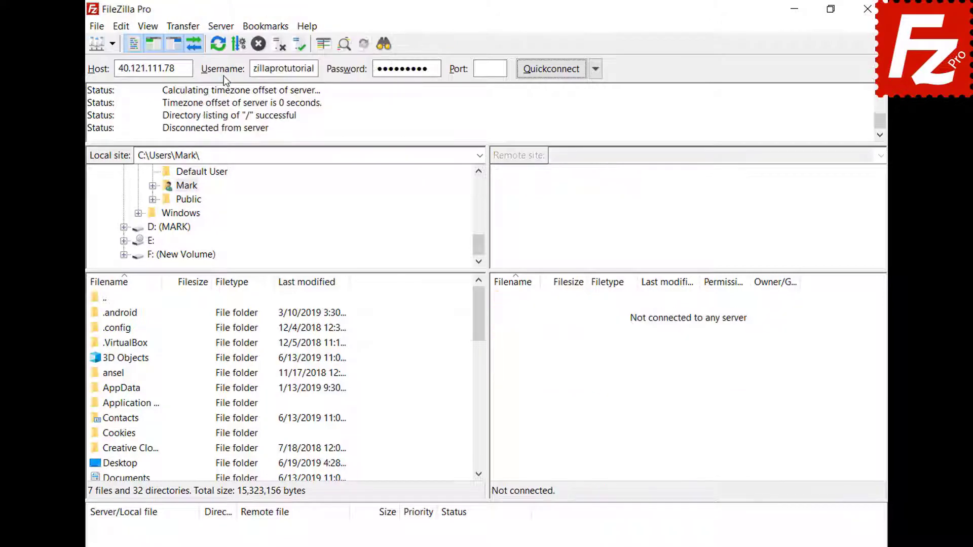
click(224, 25)
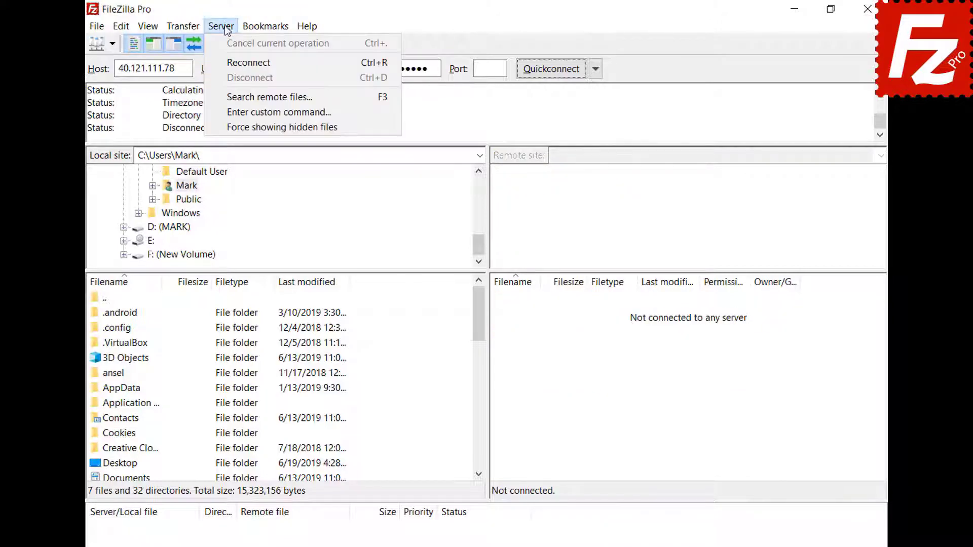
click(230, 62)
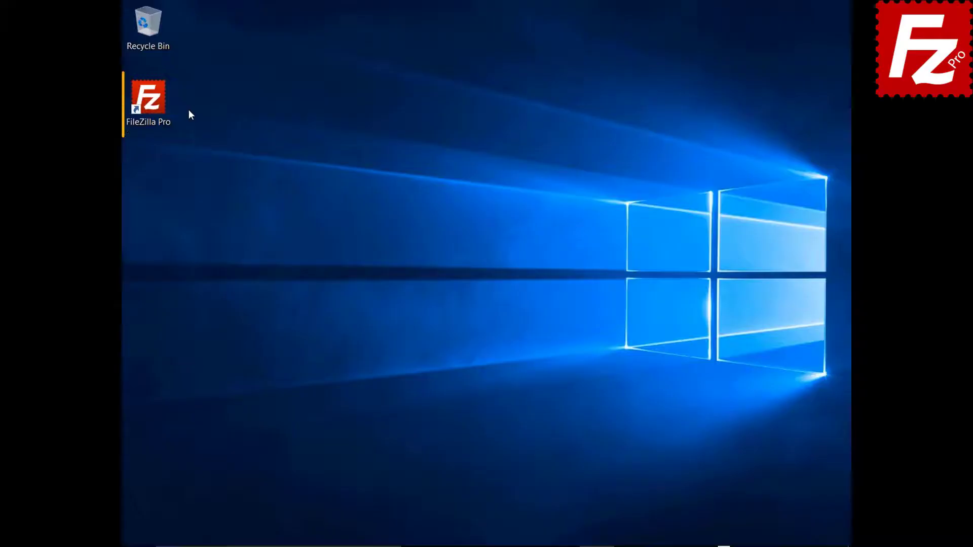
Connect to the saved Google Drive site, opening /My Drive/Construction Project.
click(154, 104)
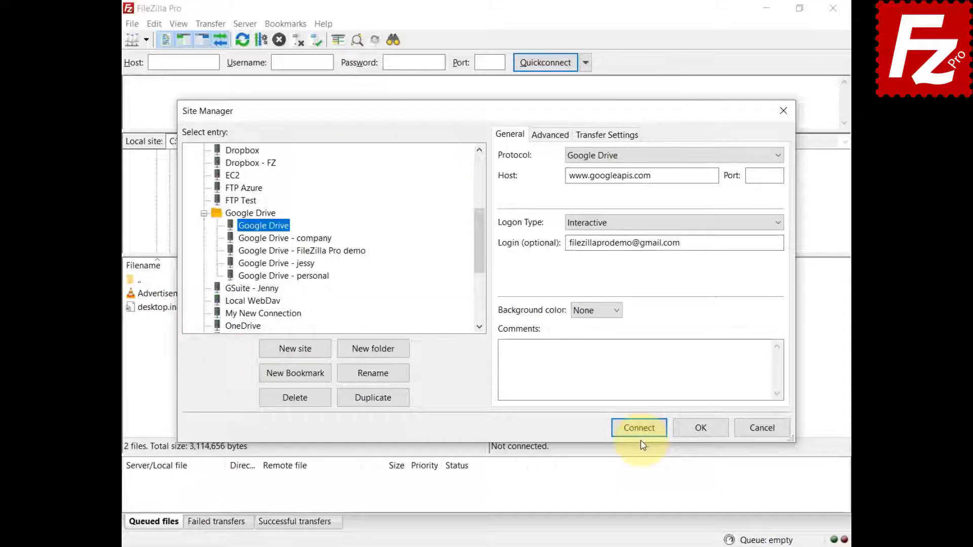
click(639, 429)
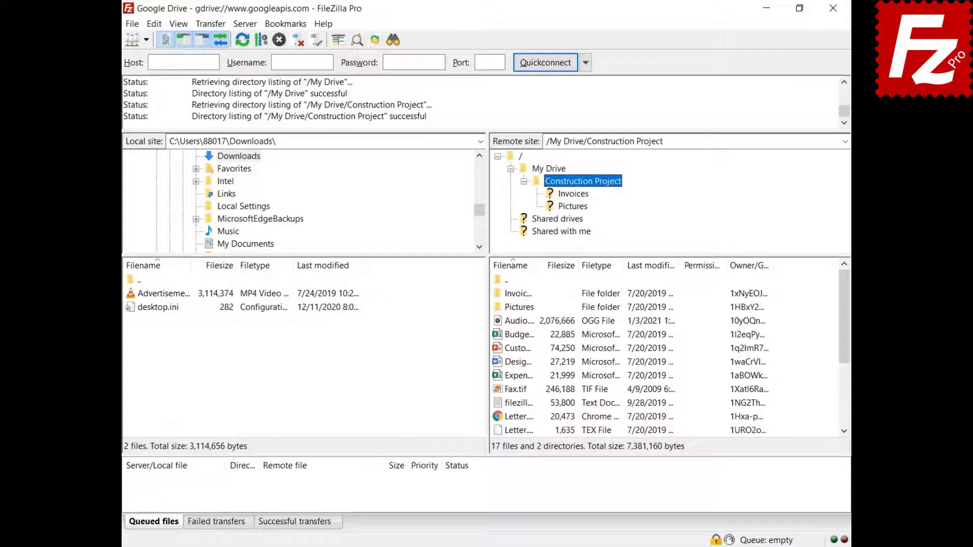
Enable Preserve timestamps, upload the Advertisement video, and download Budget.xlsx locally.
click(209, 24)
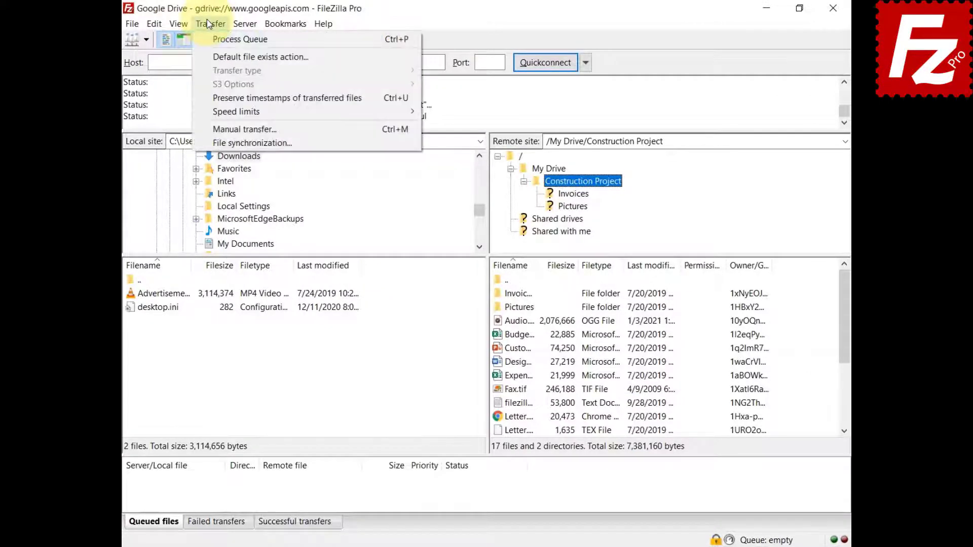
click(218, 97)
right_click(163, 293)
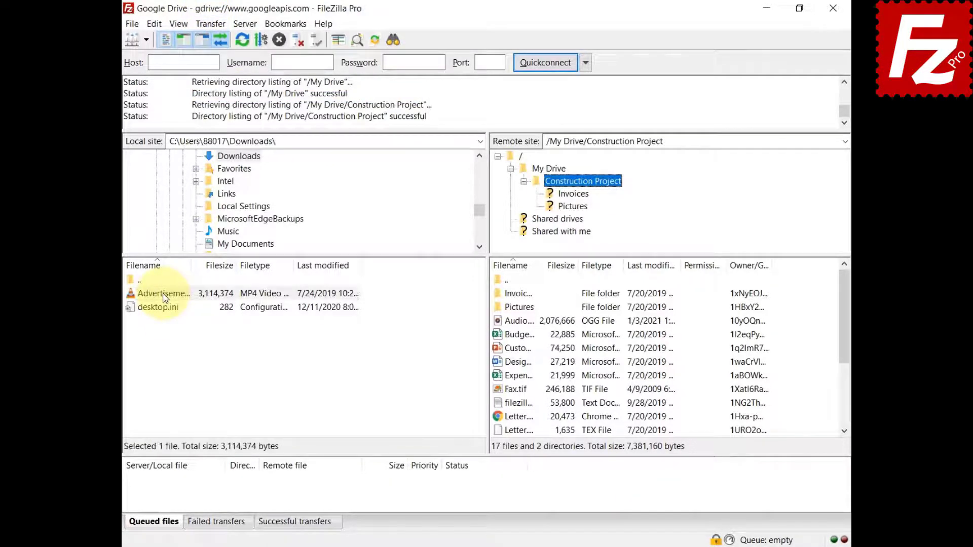
click(171, 303)
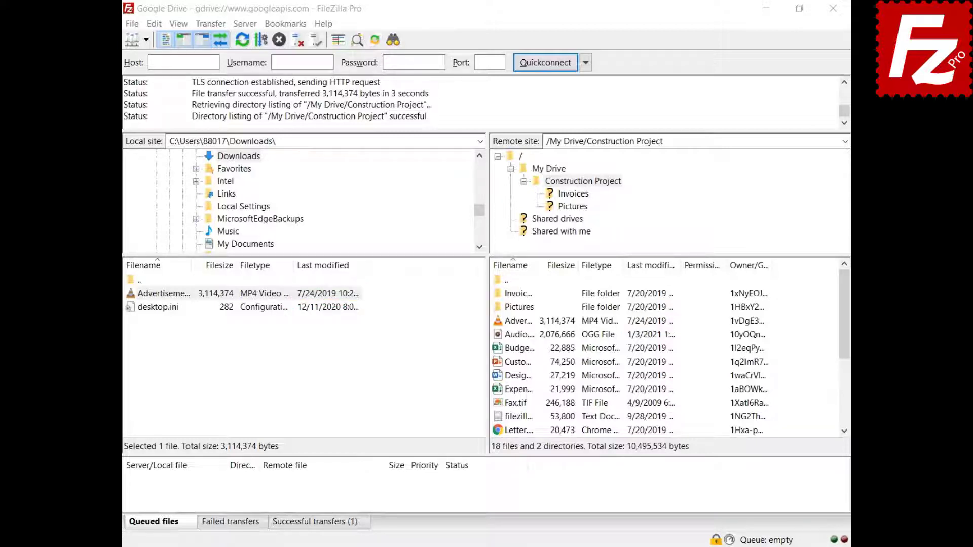
right_click(499, 349)
click(537, 360)
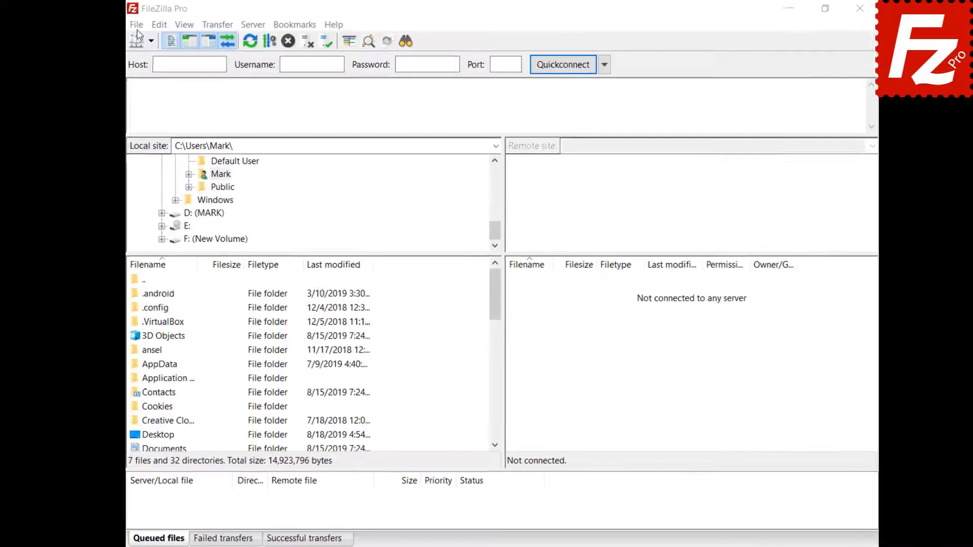
Create a new site named 'Google Drive' using the Google Drive protocol and the account e-mail as user.
click(146, 27)
click(148, 40)
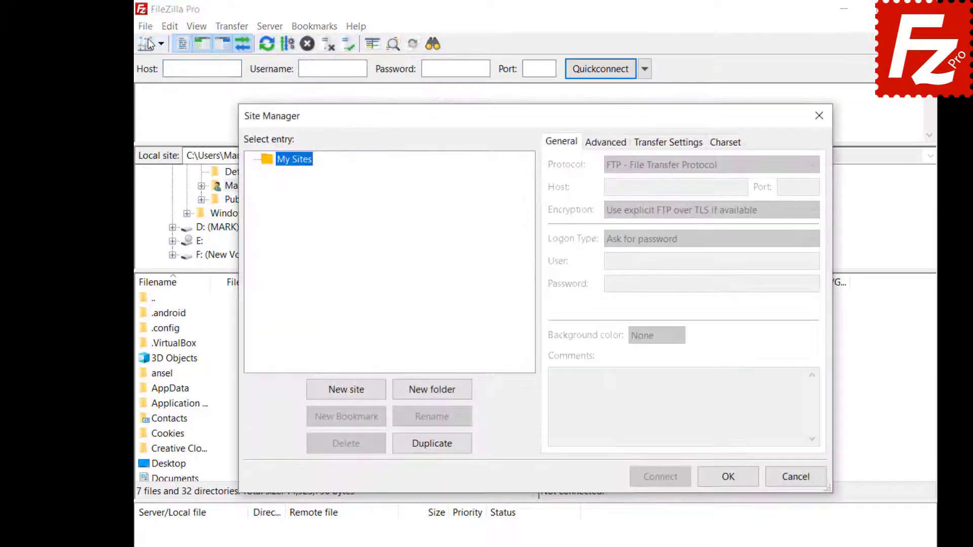
click(346, 390)
text(Google Drive)
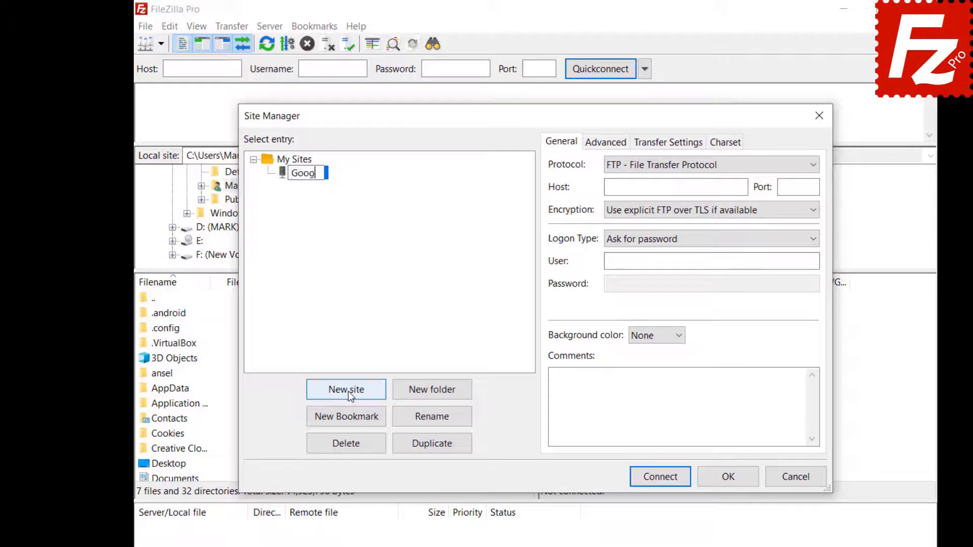
click(808, 167)
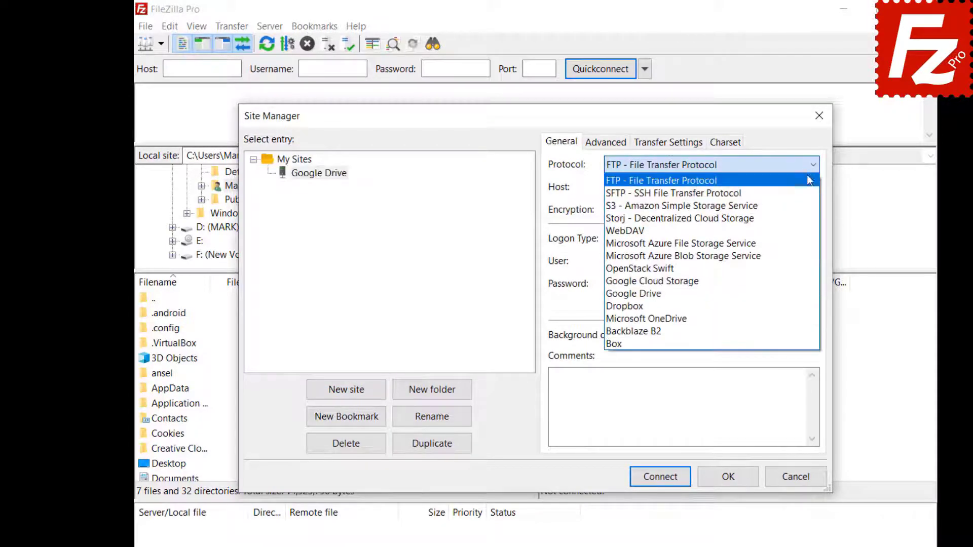
click(807, 294)
click(711, 262)
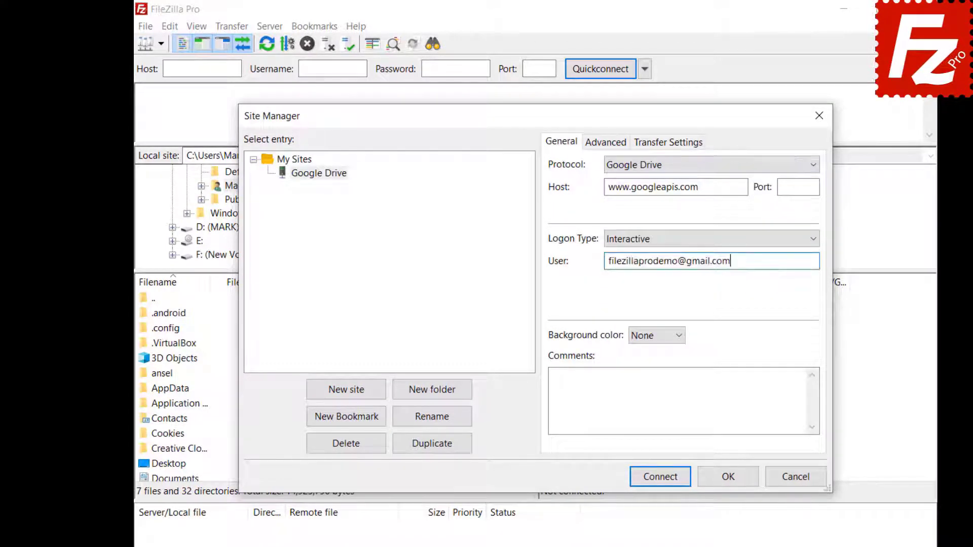
Set the default local directory to Construction Project and the remote one to '/My Drive/Construction Project'.
click(596, 146)
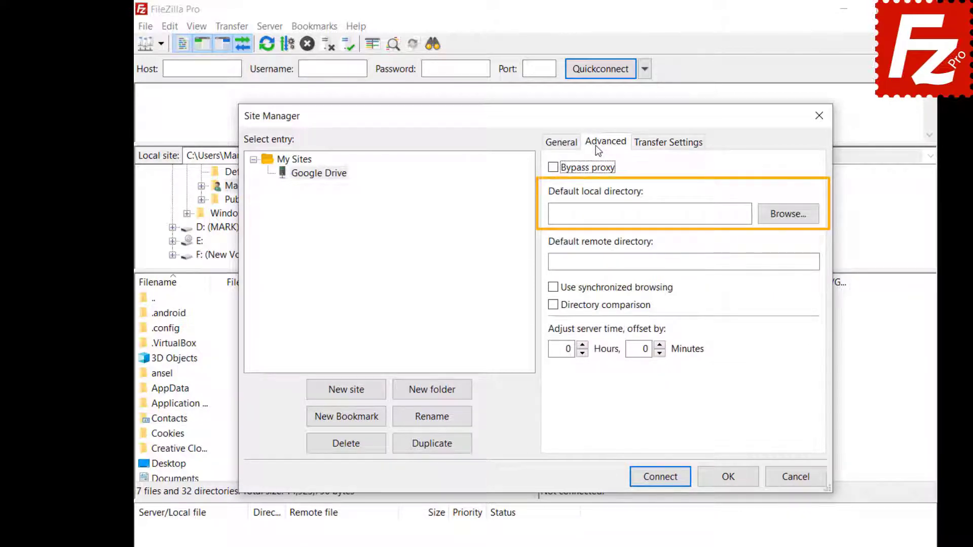
click(786, 222)
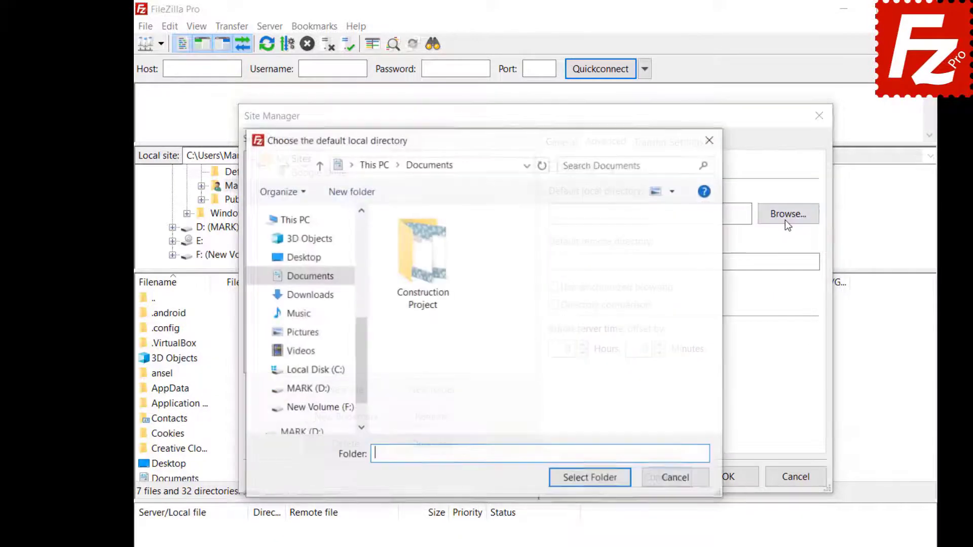
double_click(422, 290)
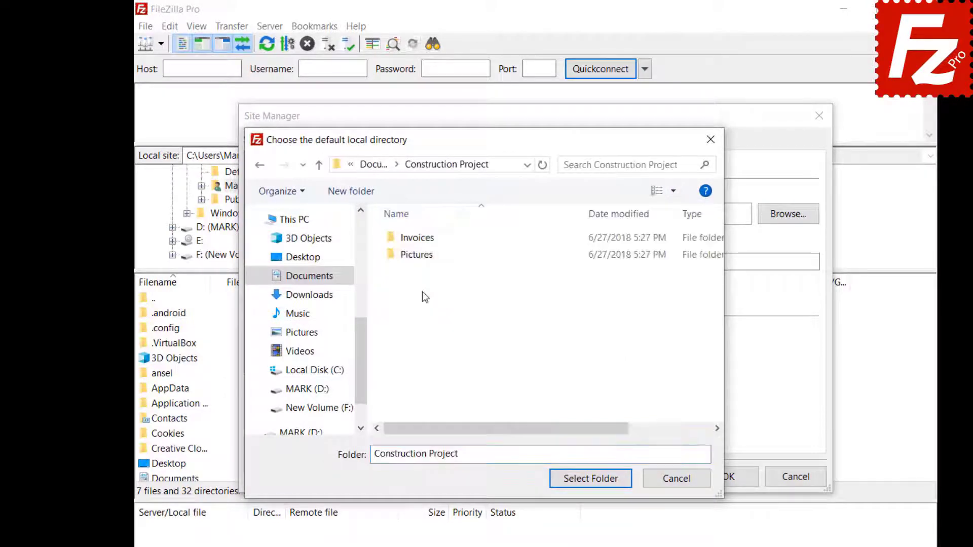
click(590, 479)
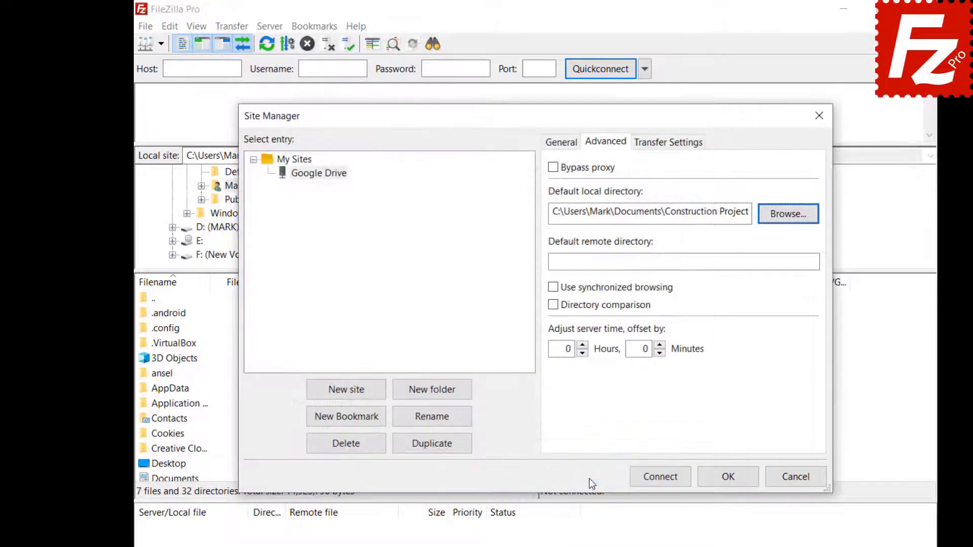
text(/My Drive/Construction Project)
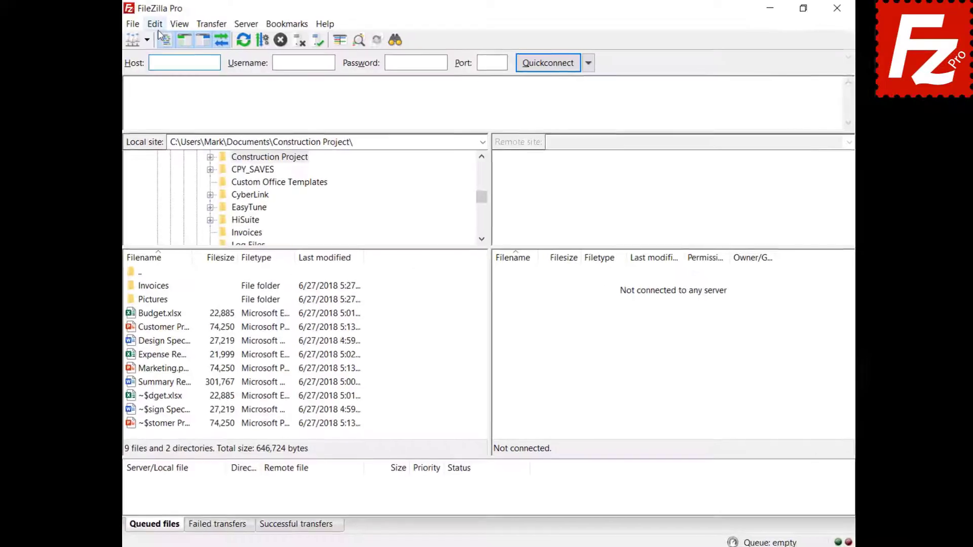
click(163, 27)
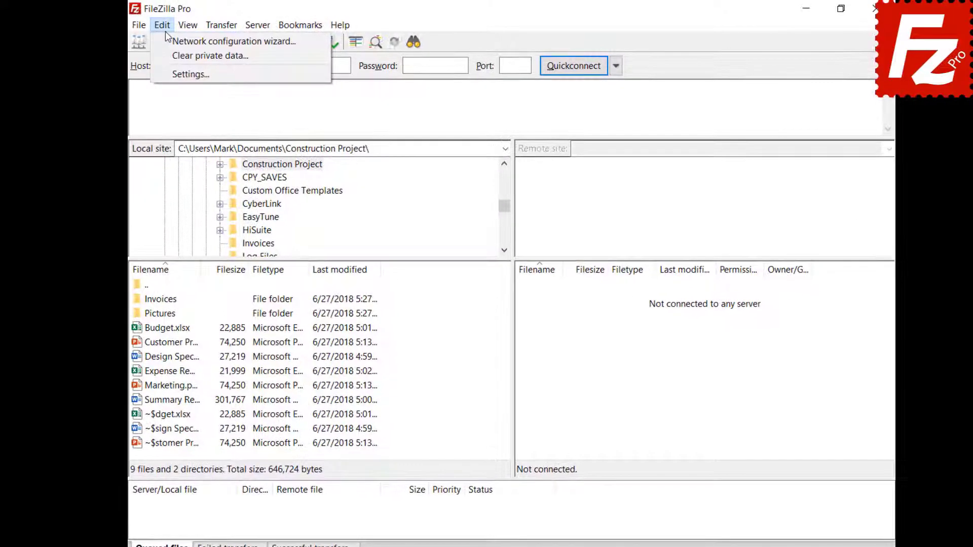
click(174, 68)
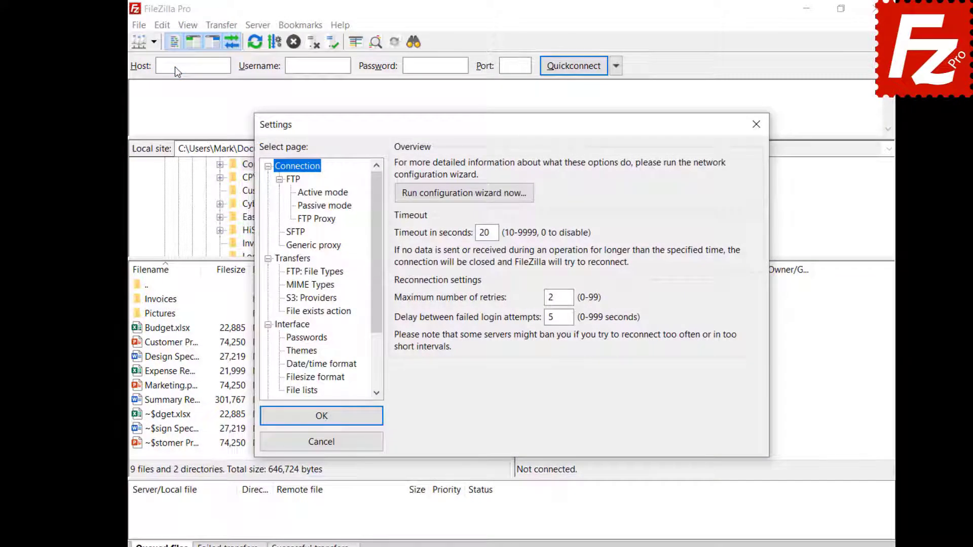
scroll(268, 380, down, 2)
click(282, 363)
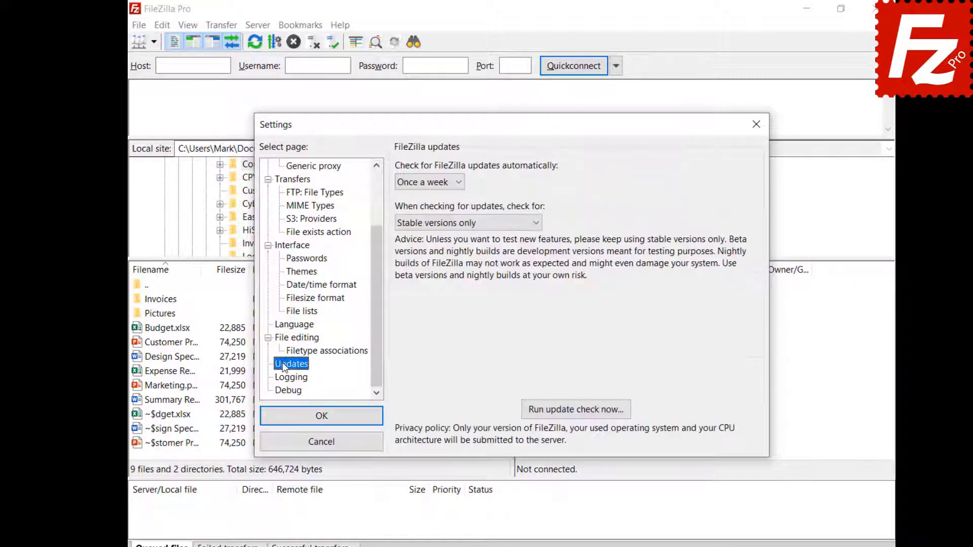
click(458, 184)
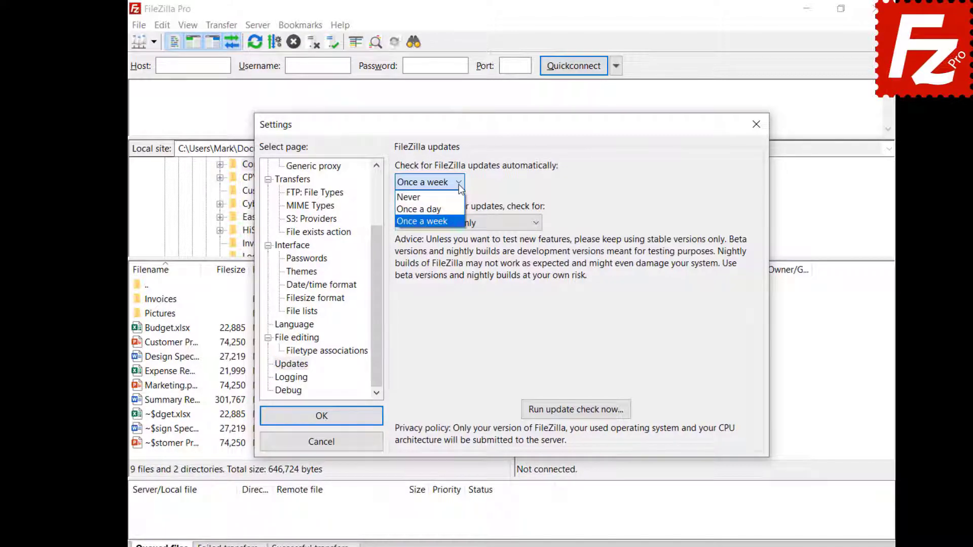
click(459, 183)
click(538, 223)
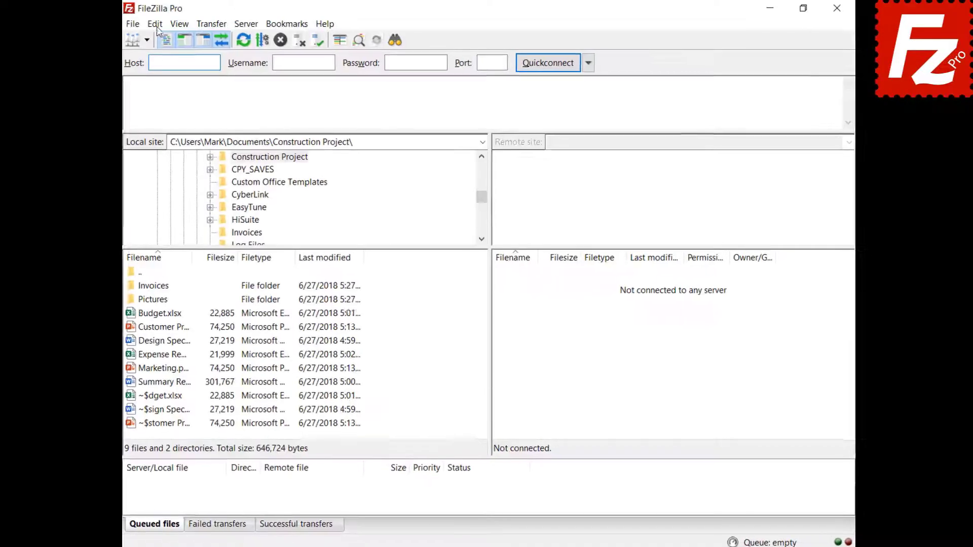
Limit active-mode FTP local ports to the 6000–7000 range in Settings.
click(156, 27)
click(163, 72)
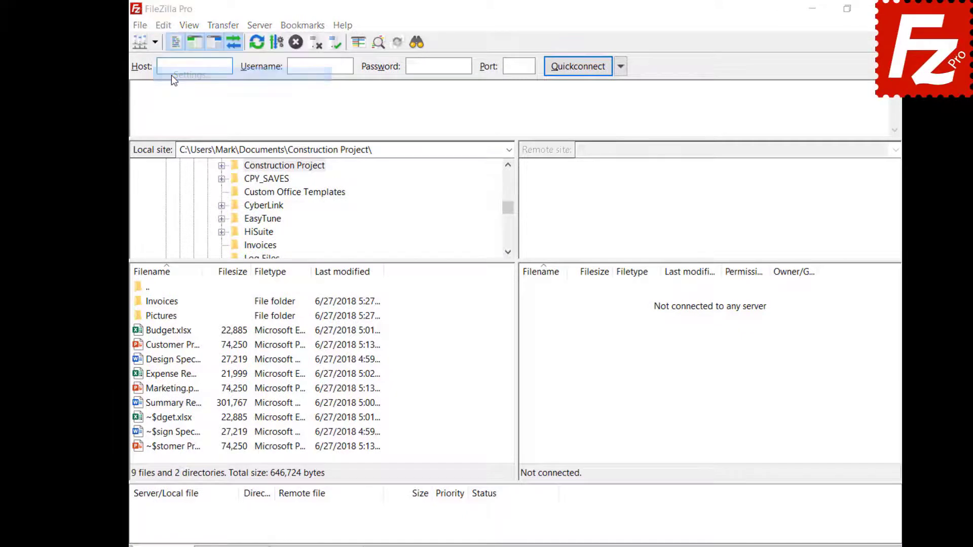
click(305, 196)
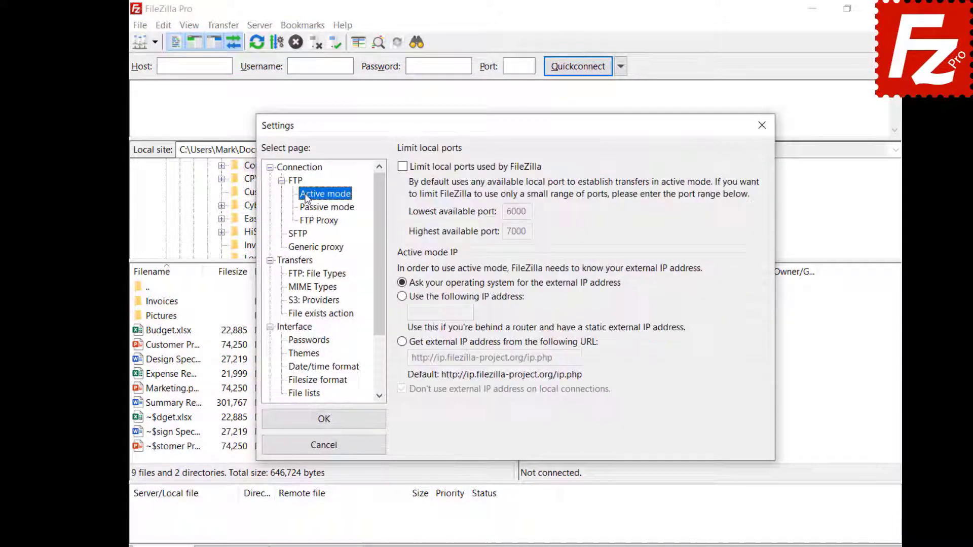
click(402, 167)
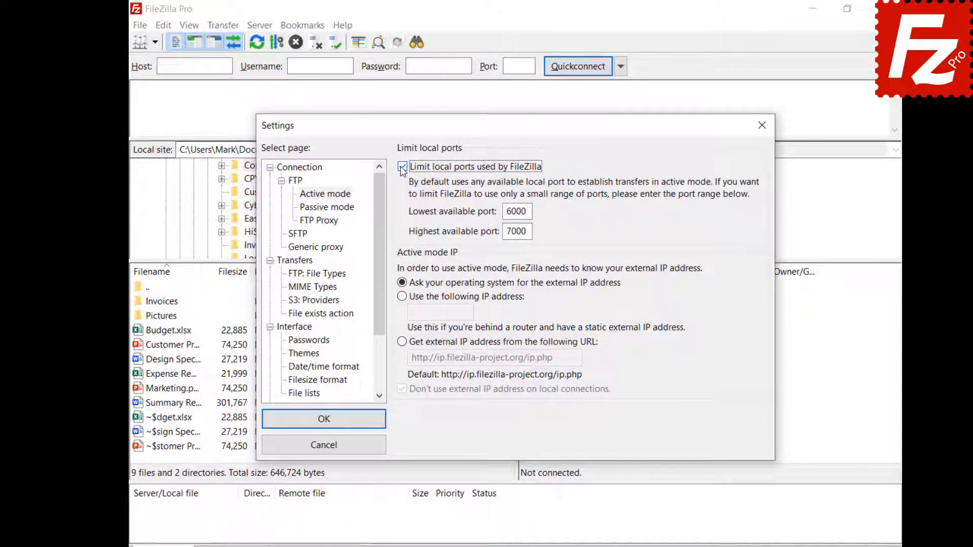
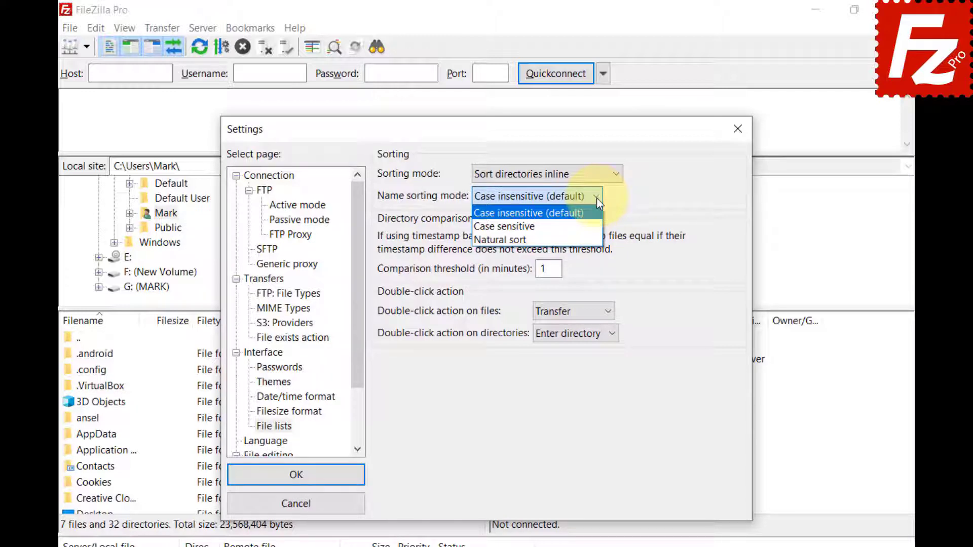
In File lists settings, change the name sorting mode to Natural sort.
click(507, 226)
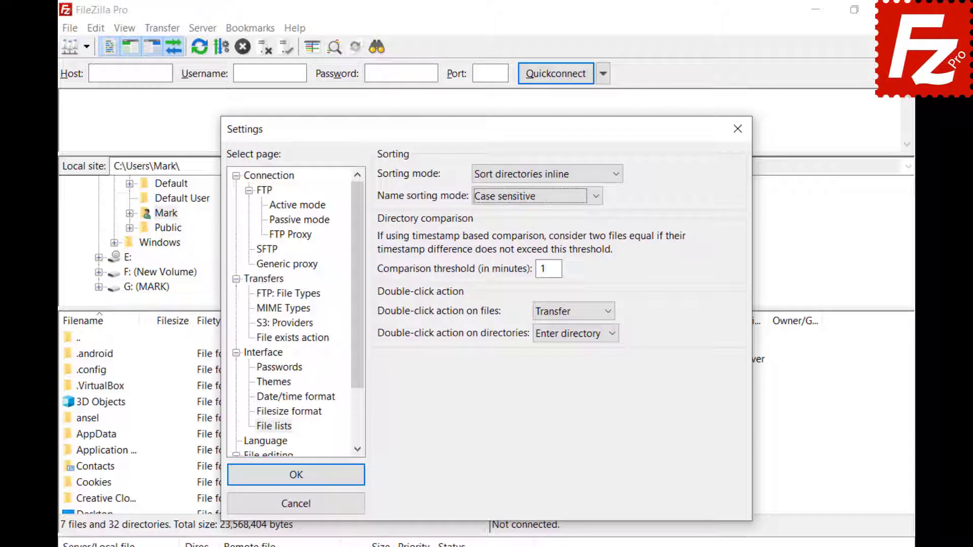
click(596, 196)
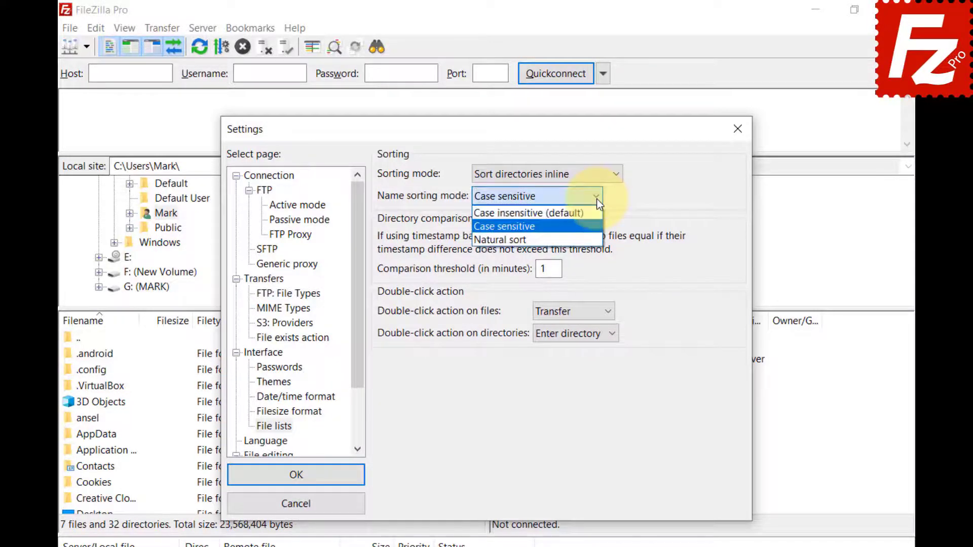
click(597, 237)
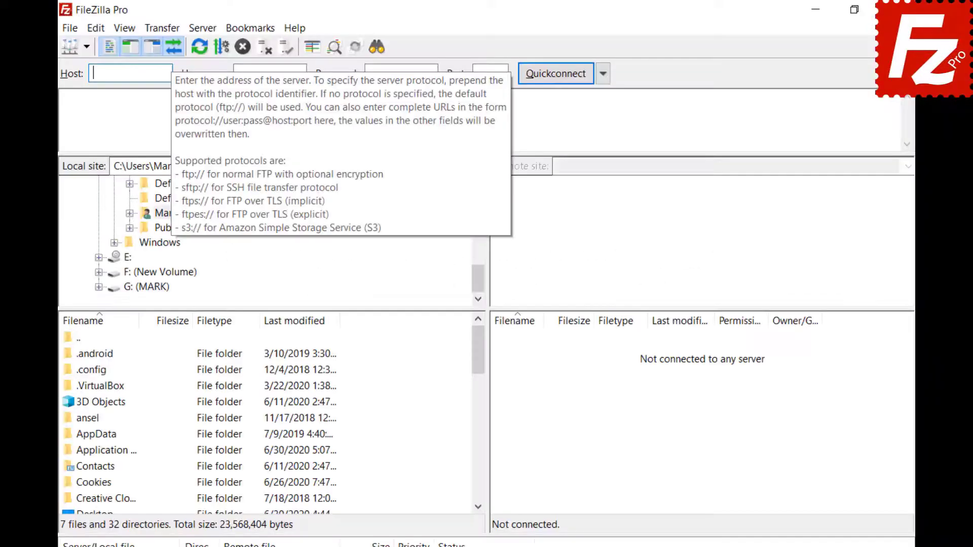
Quickconnect to host 40.121.111.78 using the pasted username and password.
text(40.121.111.78)
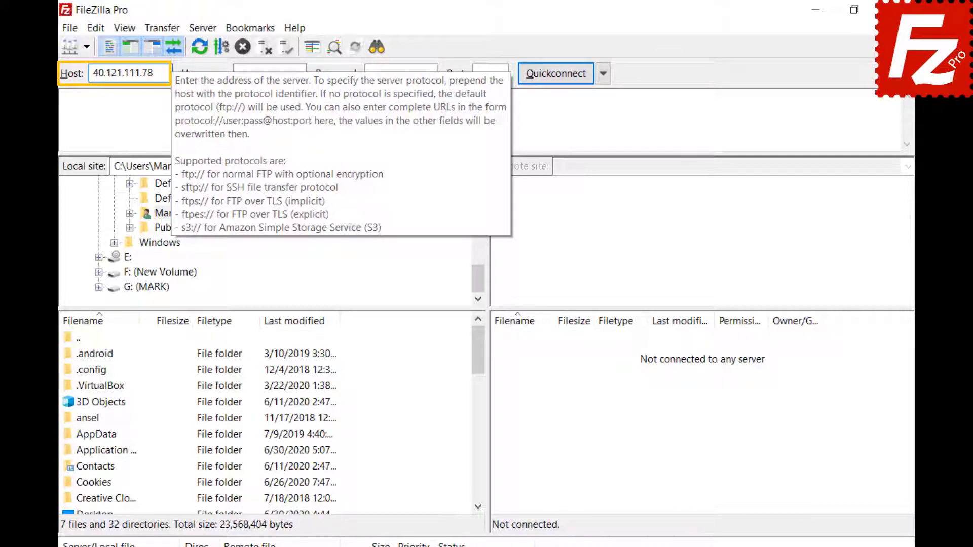
key(Tab)
text(zillaprotutorial)
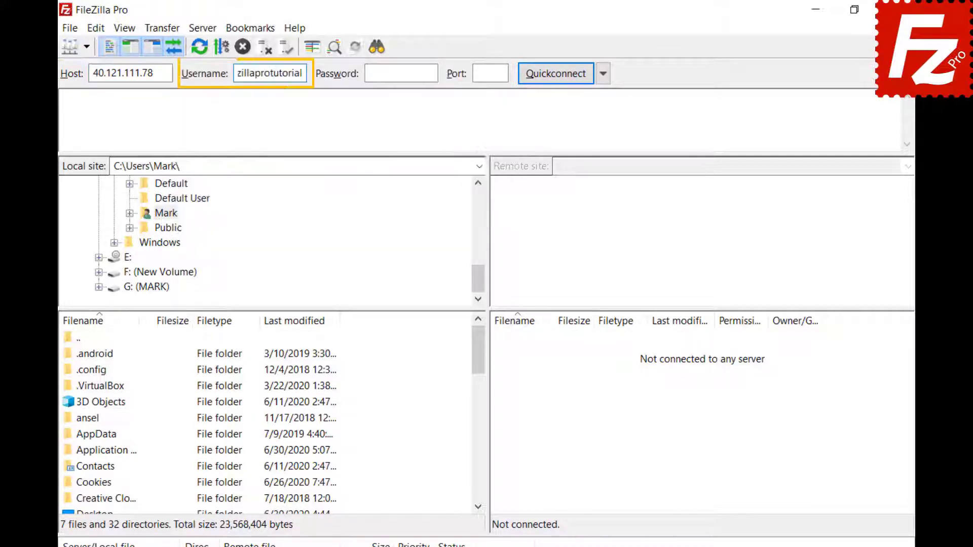
key(Tab)
key(ctrl+v)
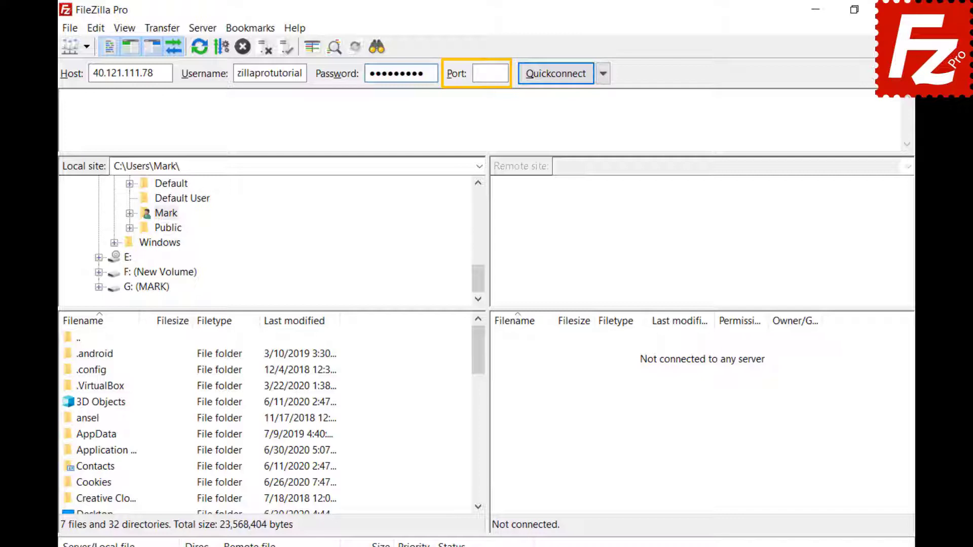
click(555, 74)
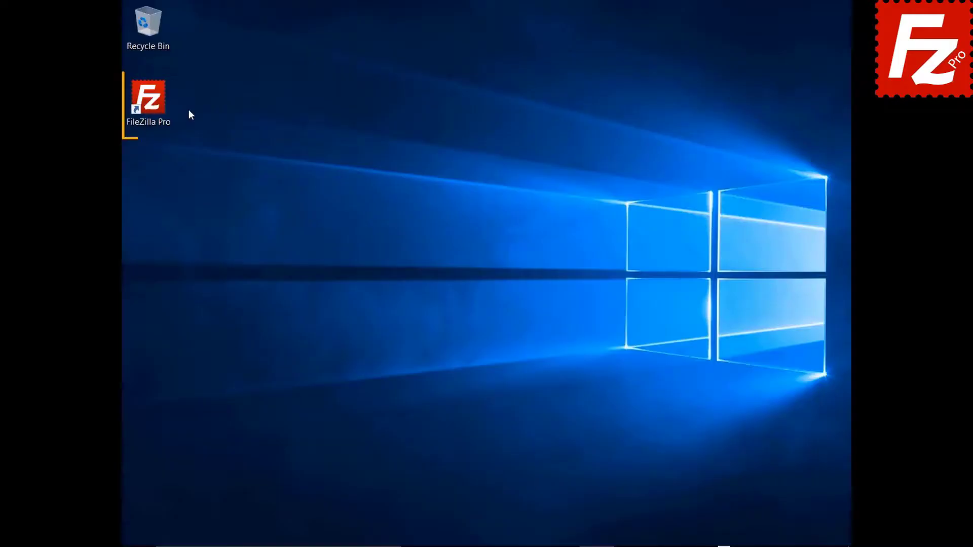
Launch FileZilla Pro from the desktop and open the Site Manager.
click(154, 105)
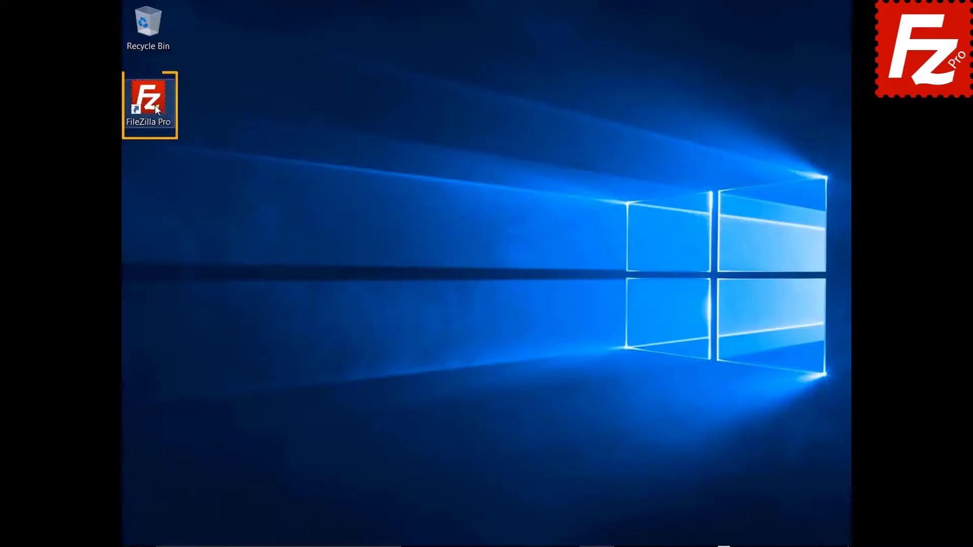
double_click(154, 105)
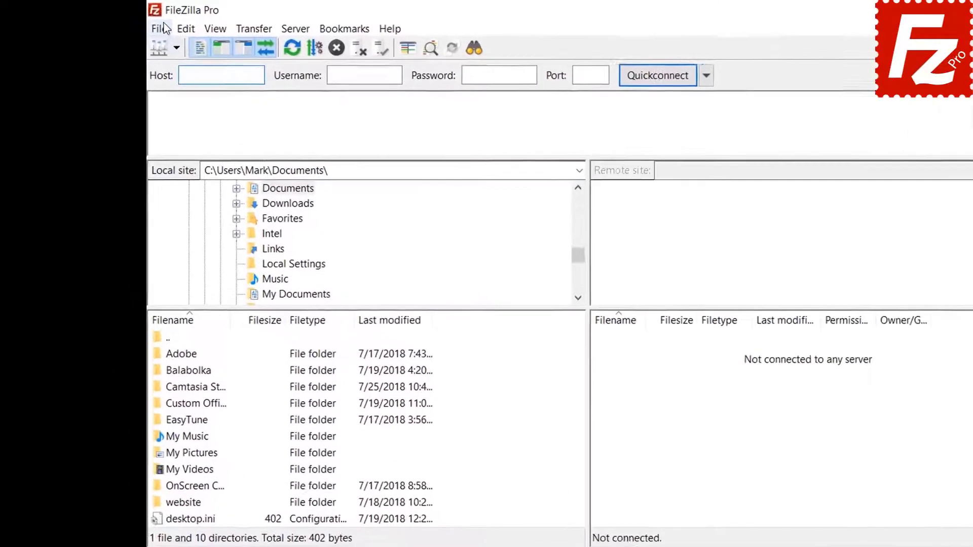
click(161, 28)
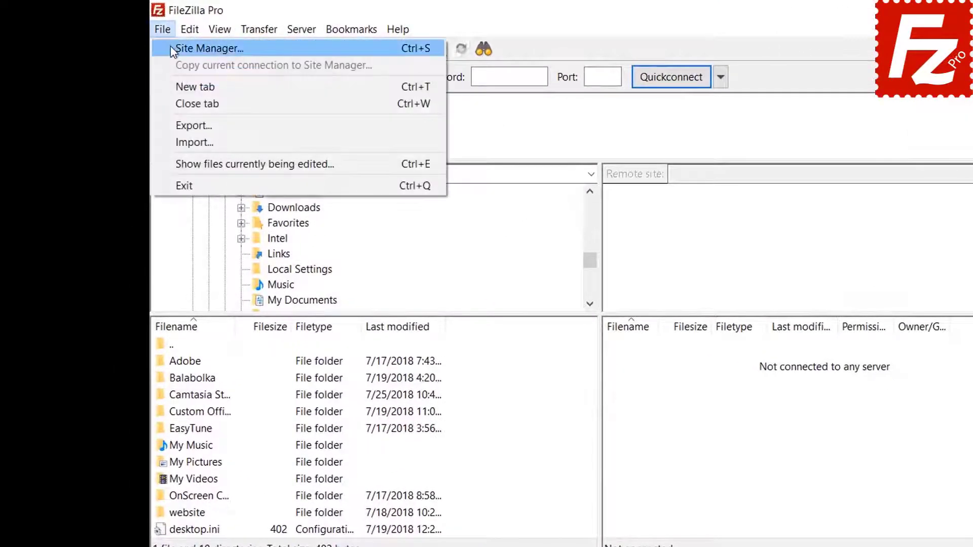
click(171, 47)
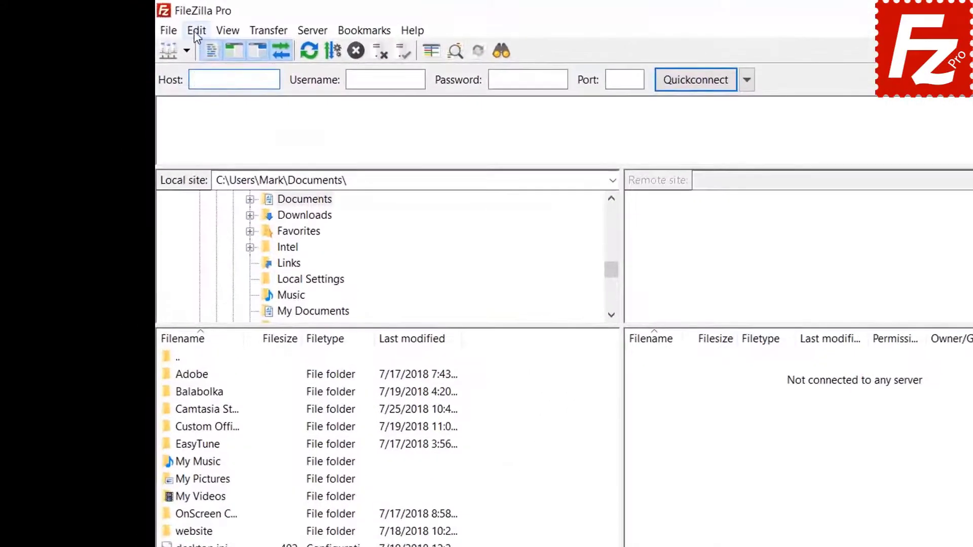
Open Settings on the Interface > Passwords page.
click(156, 24)
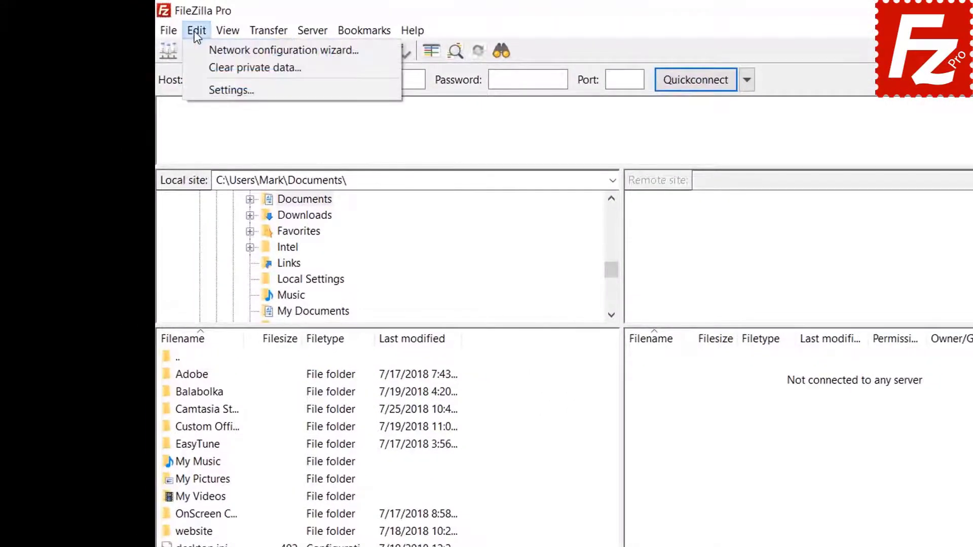
click(206, 88)
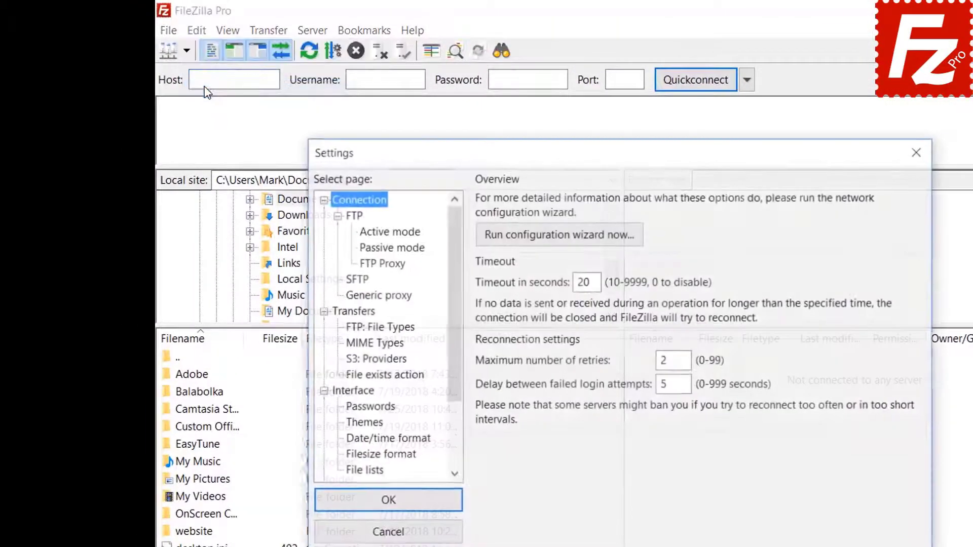
click(375, 408)
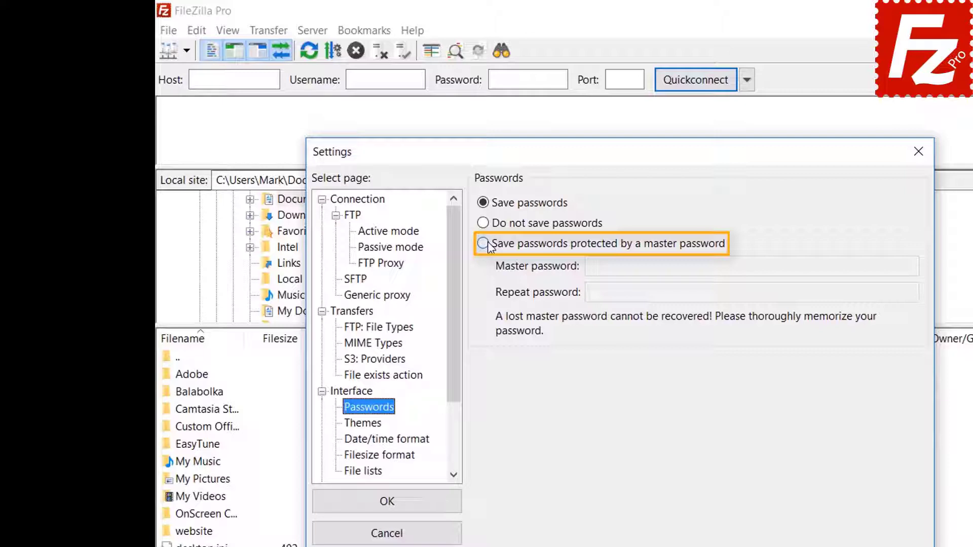
Protect saved passwords with a master password, entered twice, and apply the settings.
click(483, 244)
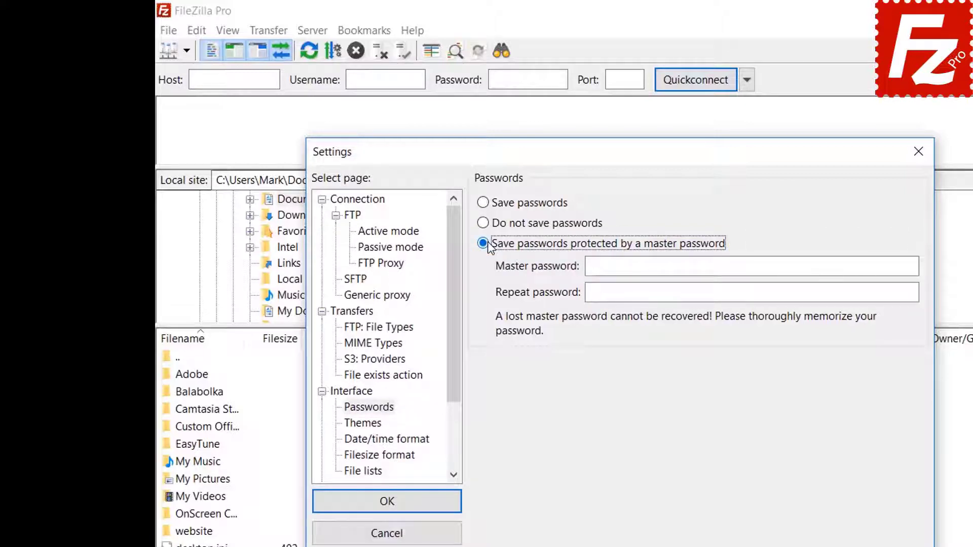
click(794, 266)
text(•••••)
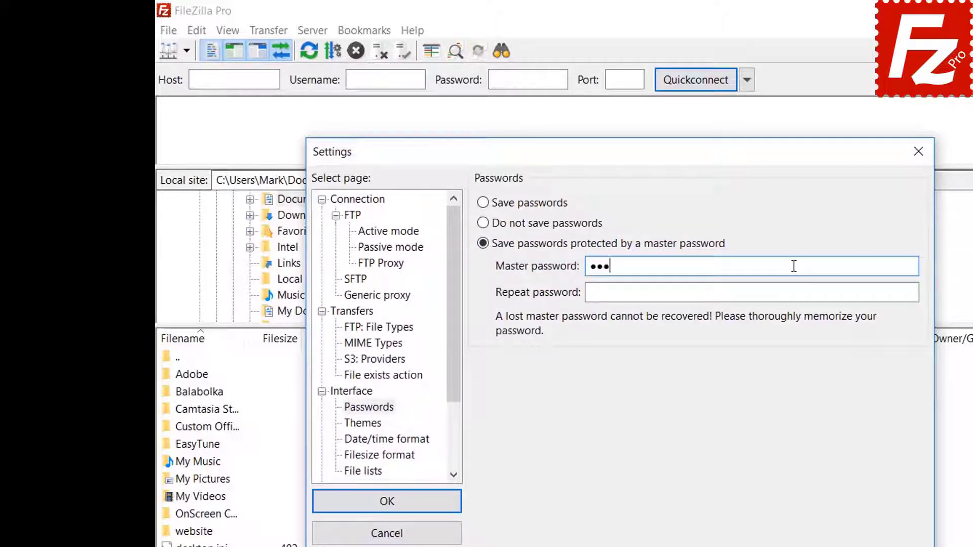
text(•••••)
click(773, 295)
text(••••••)
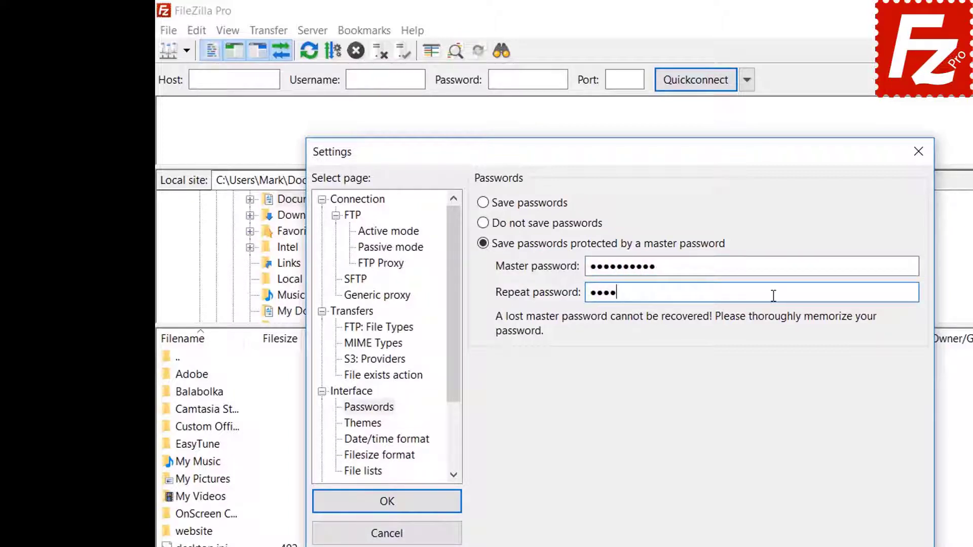
text(••••)
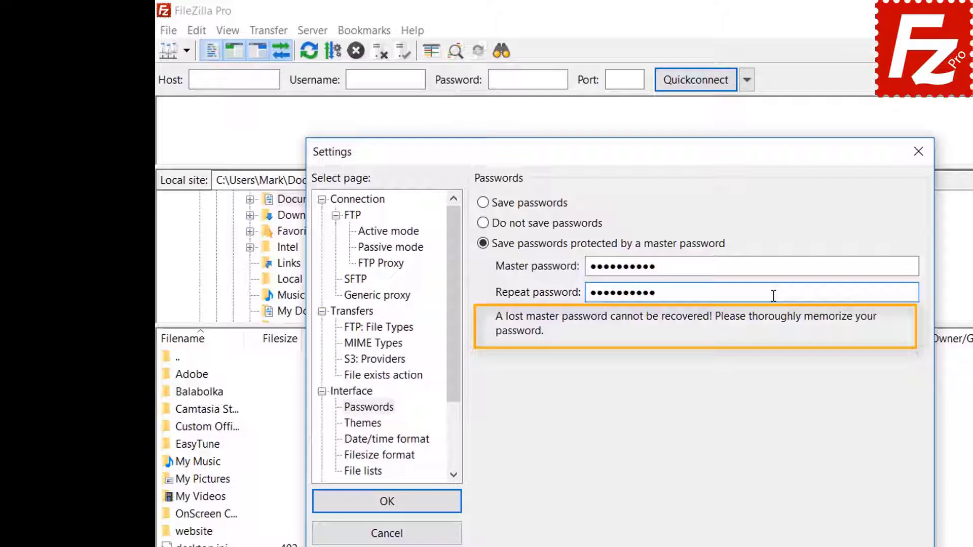
click(388, 507)
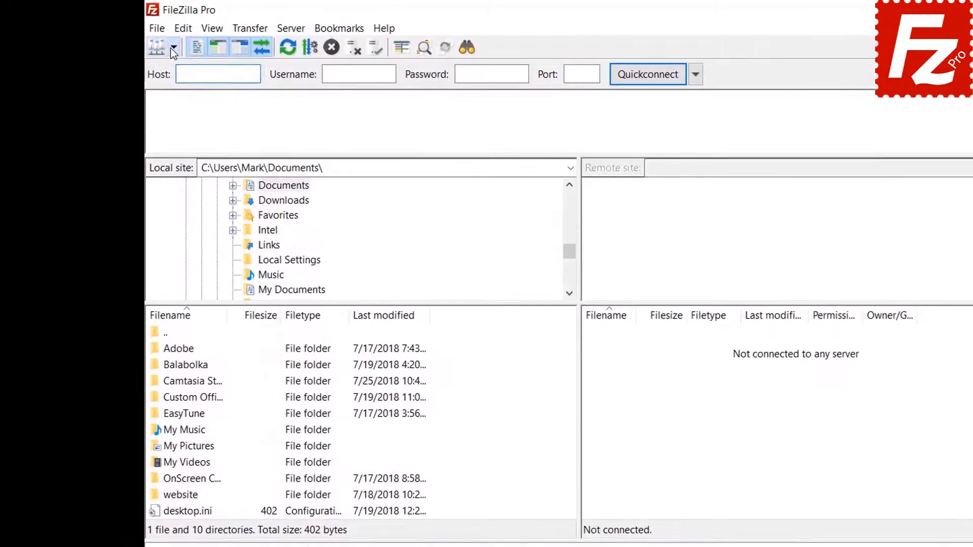
Connect to the saved FTP Tutorial site, entering the master password when asked.
click(172, 49)
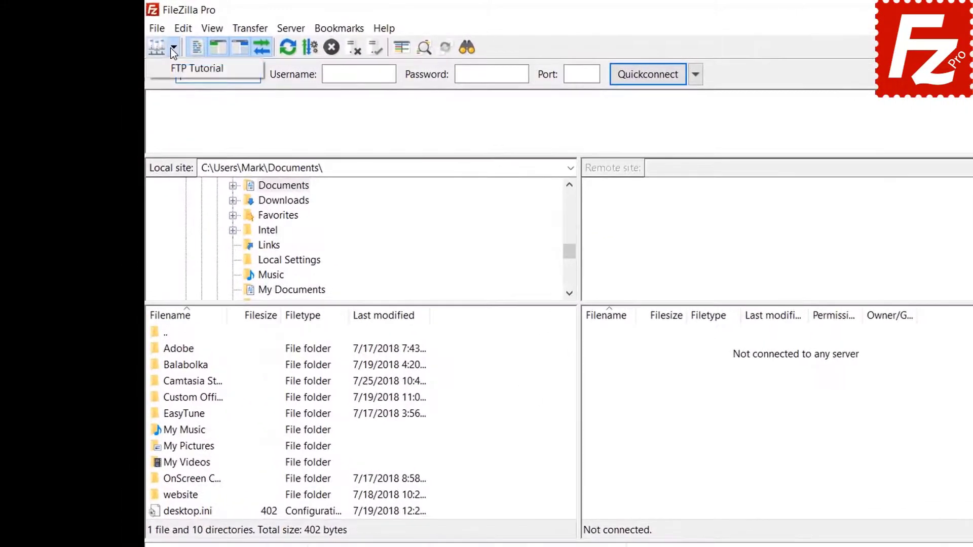
click(175, 70)
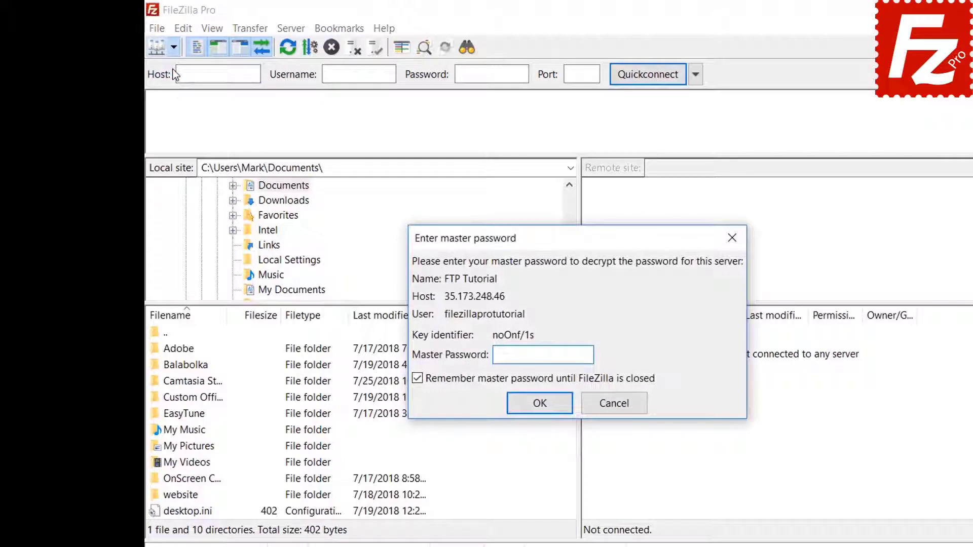
text(••••••••••)
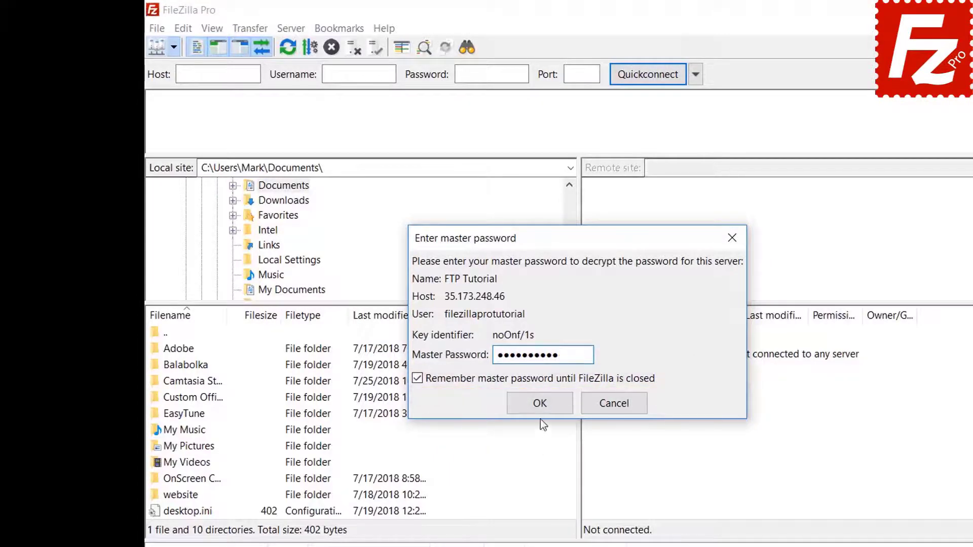
click(540, 405)
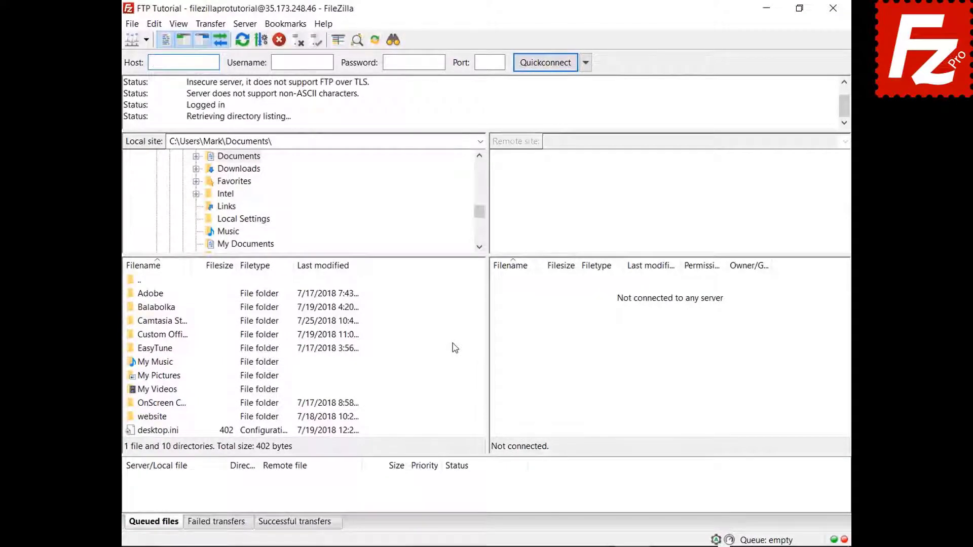
click(452, 350)
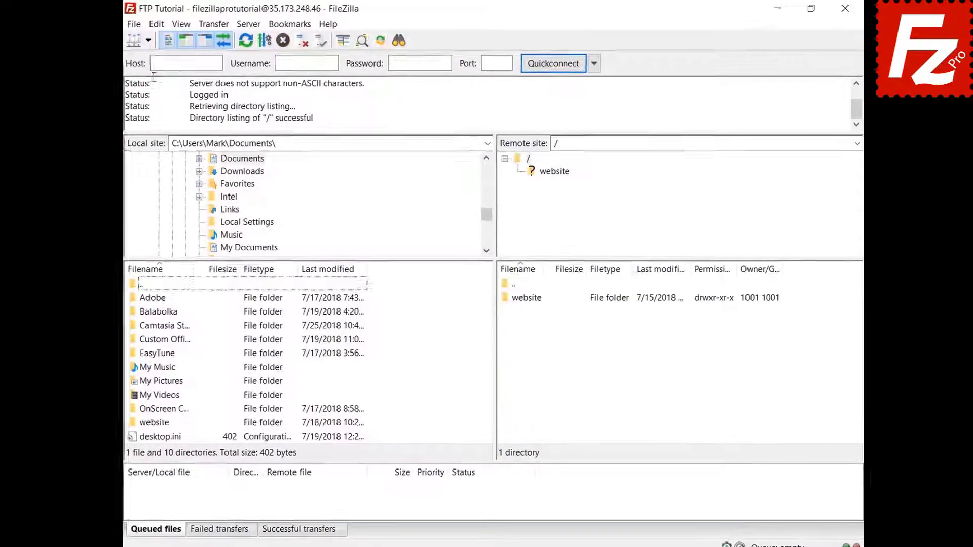
click(154, 25)
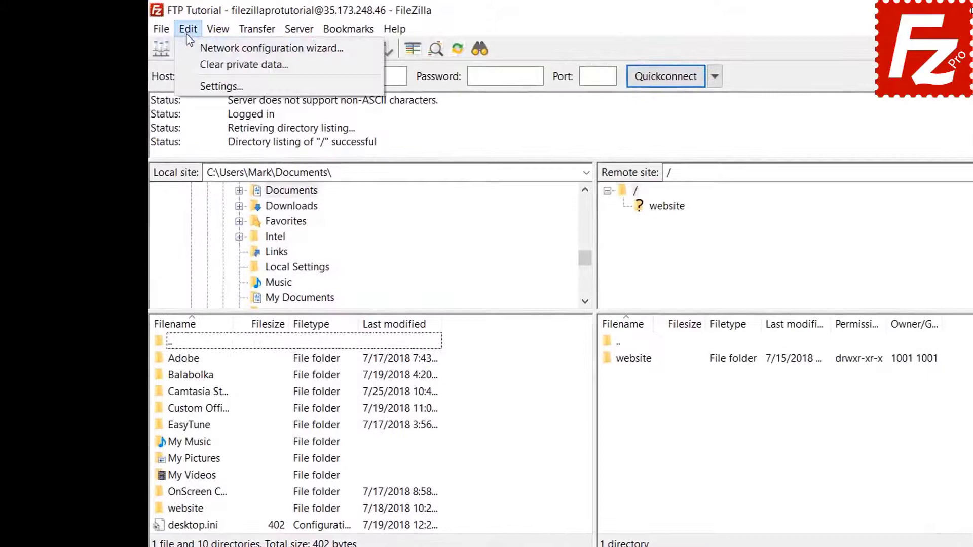
click(194, 85)
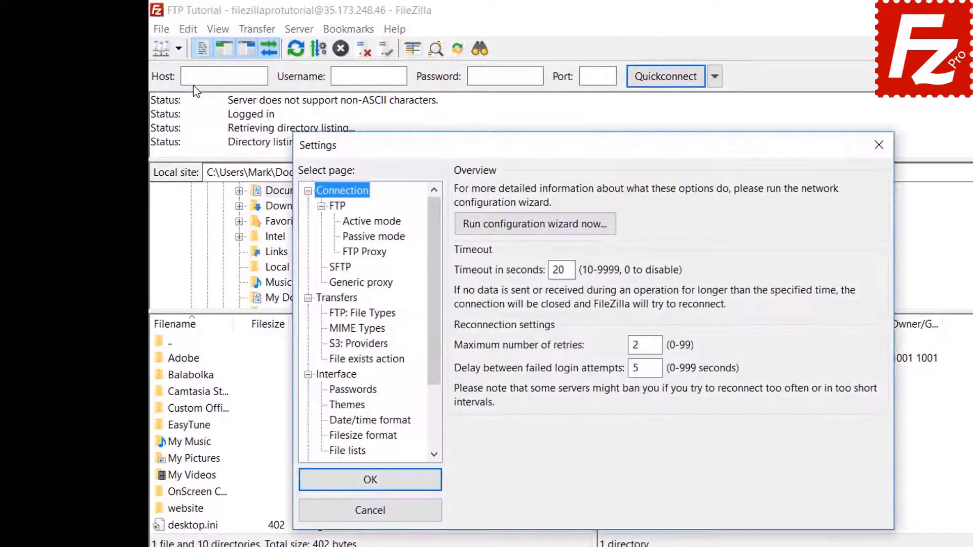
click(354, 390)
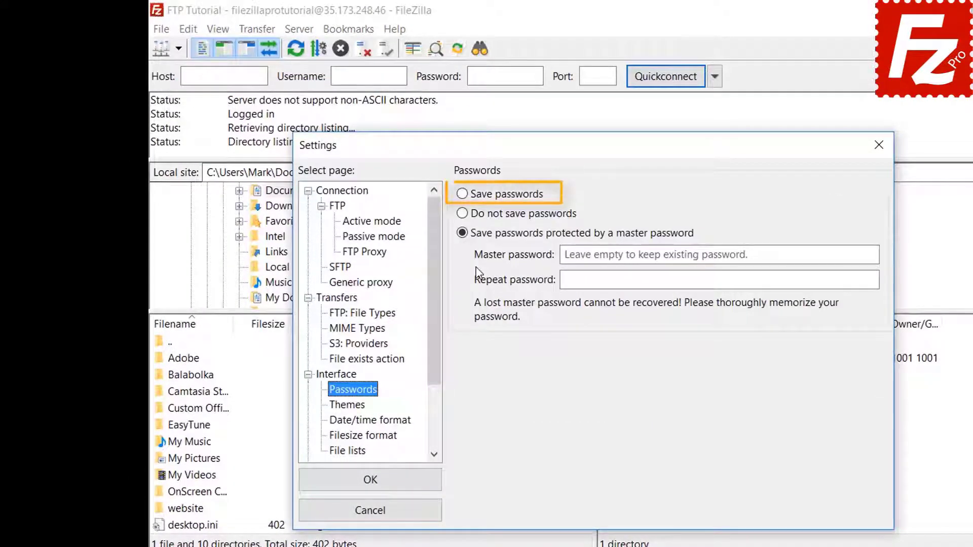
click(465, 198)
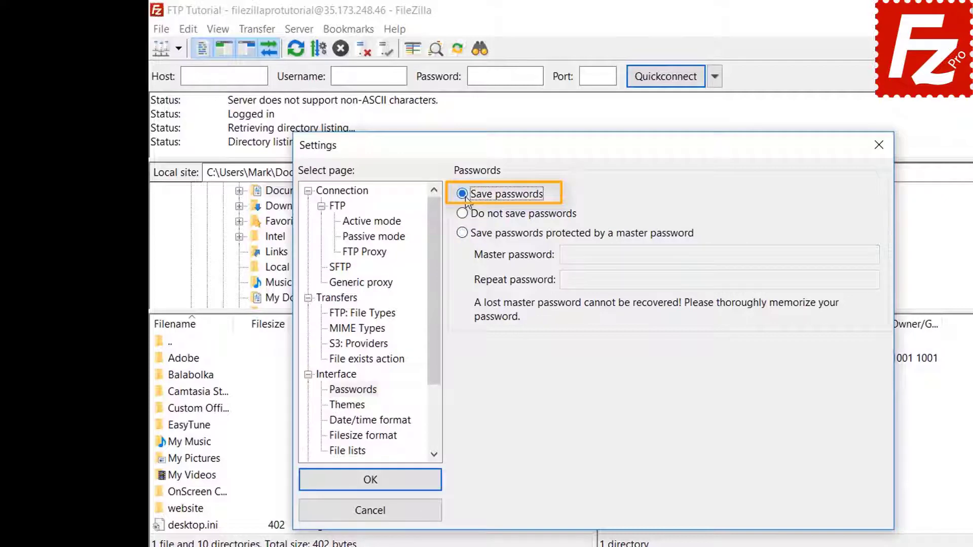
click(379, 485)
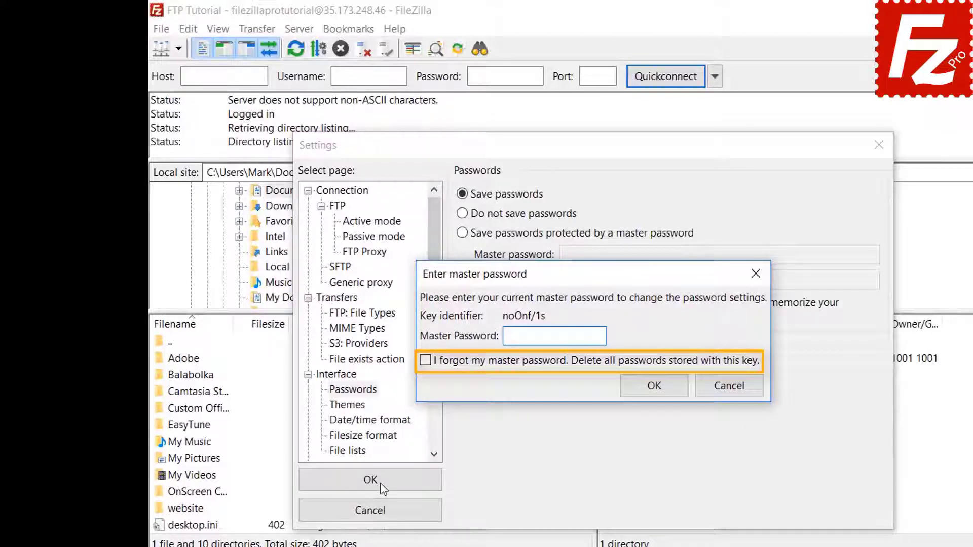
click(734, 390)
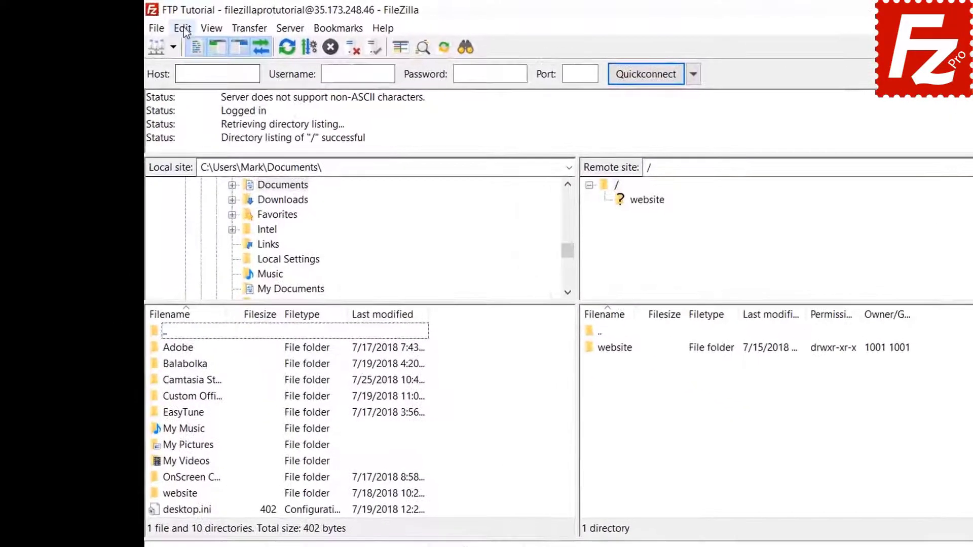
Clear the quickconnect history and reconnect information through Clear private data.
click(191, 31)
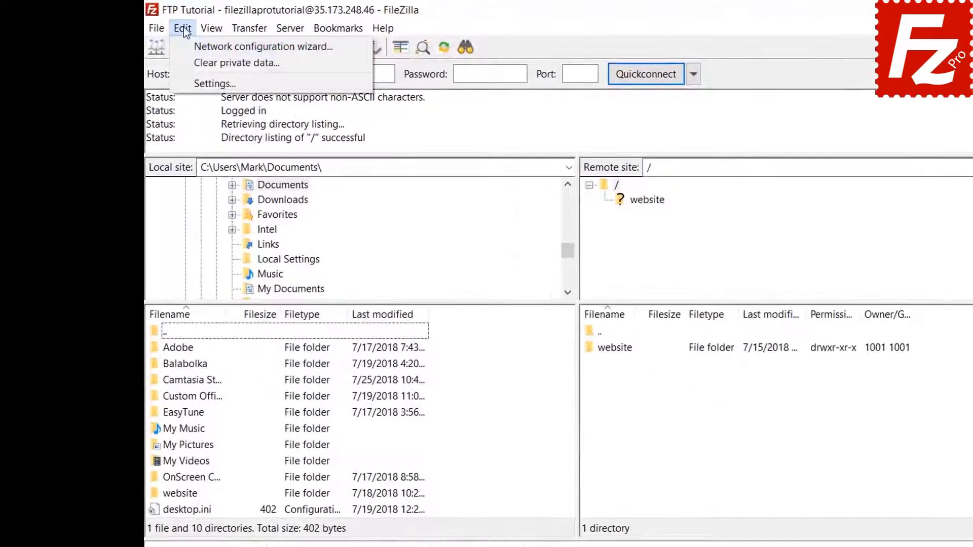
click(188, 62)
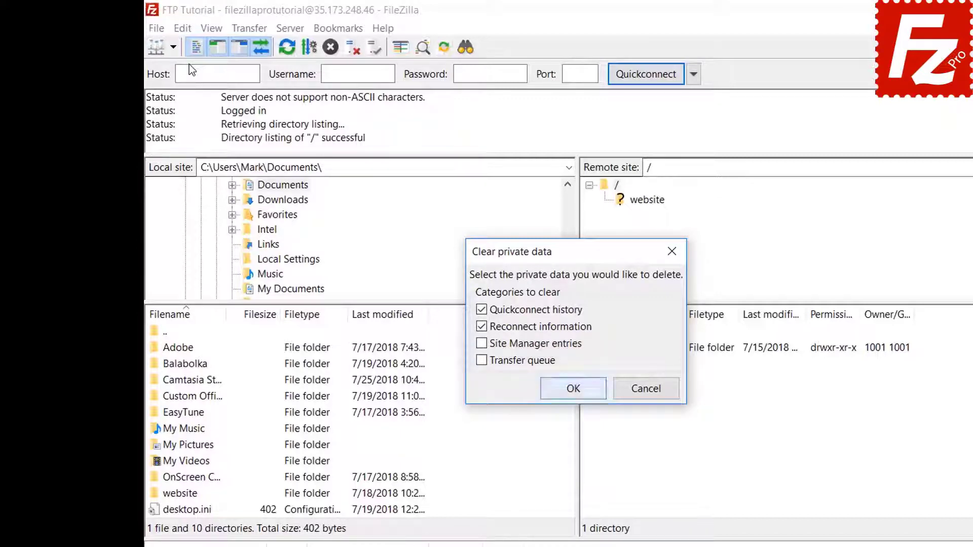
click(573, 388)
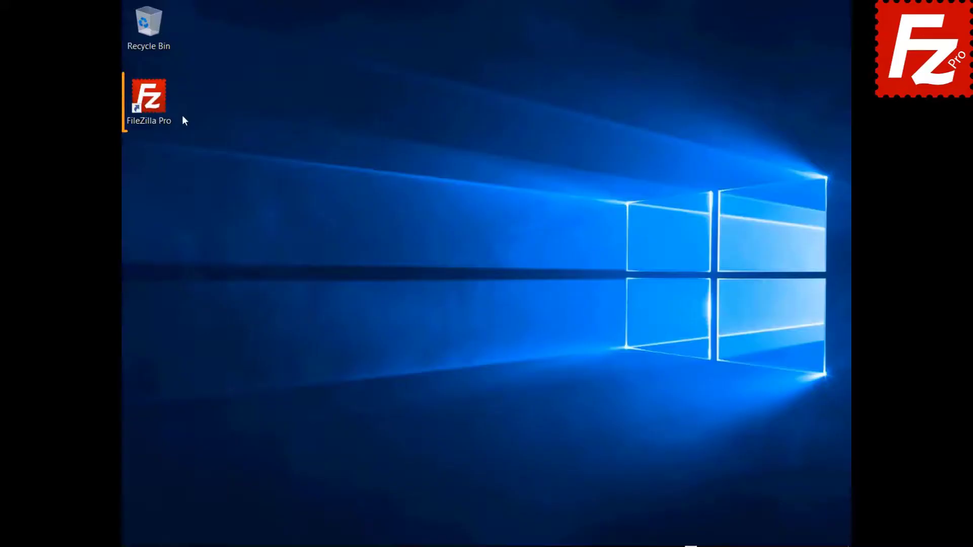
Relaunch FileZilla Pro, connect to FTP Tutorial and open the remote file search.
double_click(154, 108)
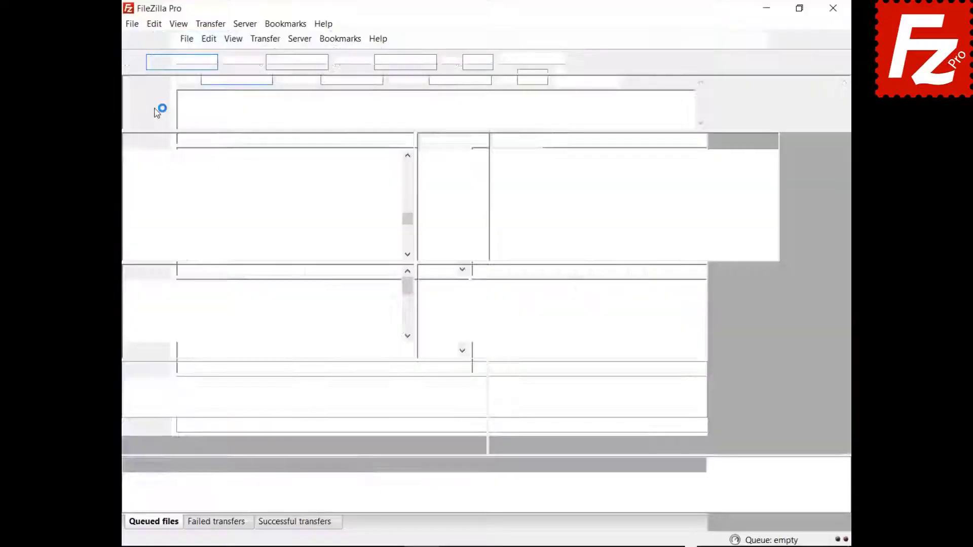
click(146, 40)
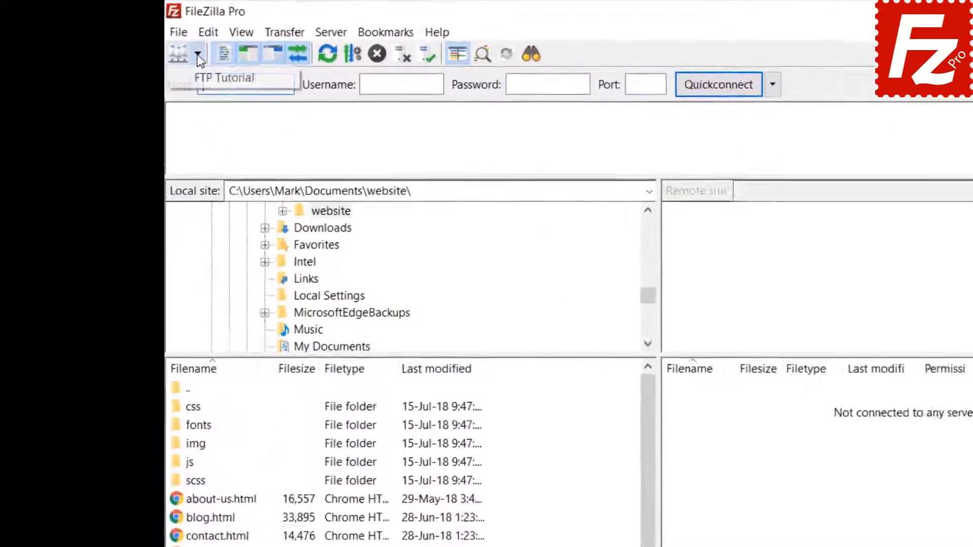
click(218, 86)
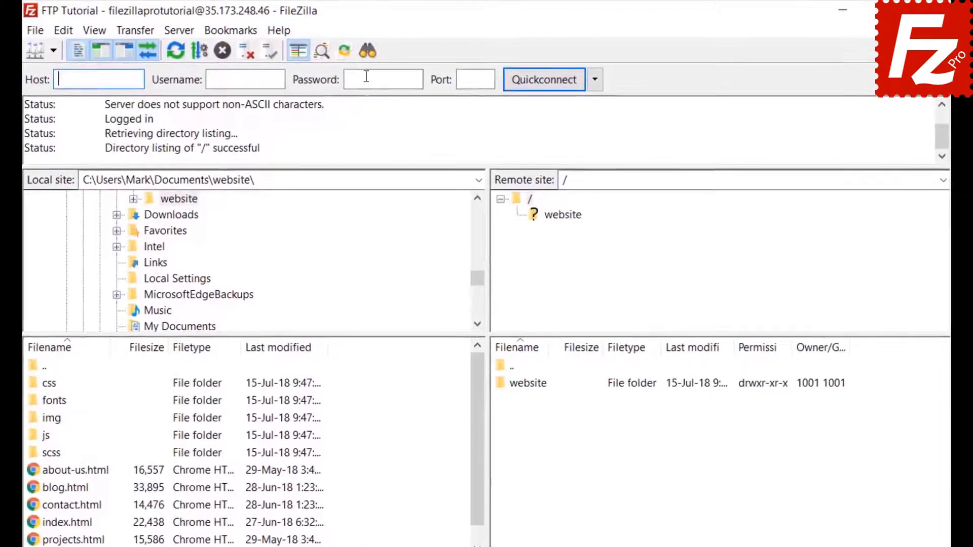
click(367, 51)
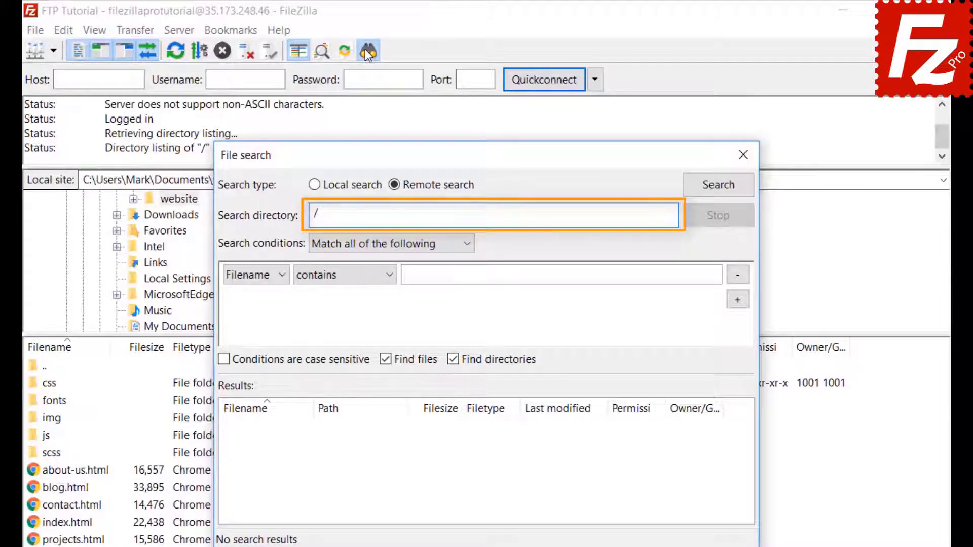
Set the first search condition to Filename contains '.jpg', matching all conditions.
click(357, 244)
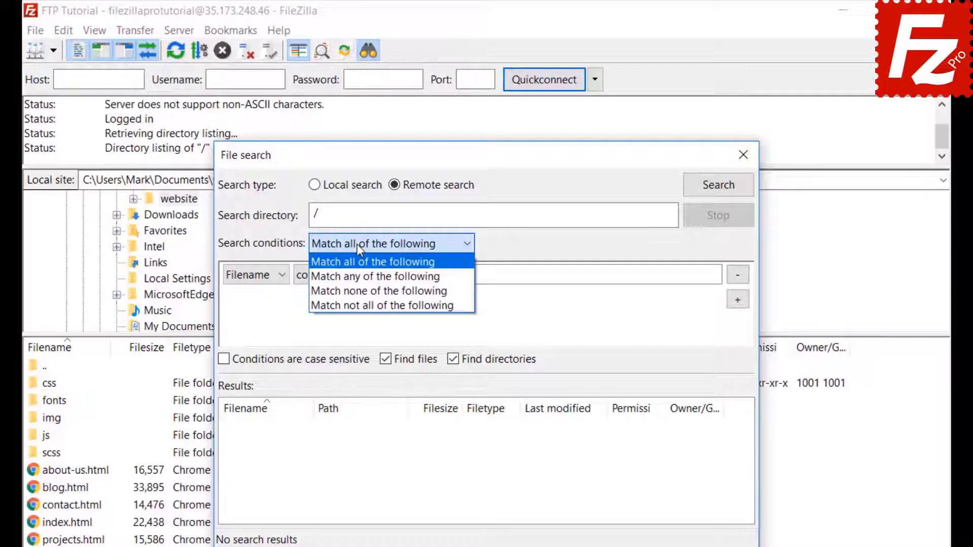
click(358, 244)
click(250, 279)
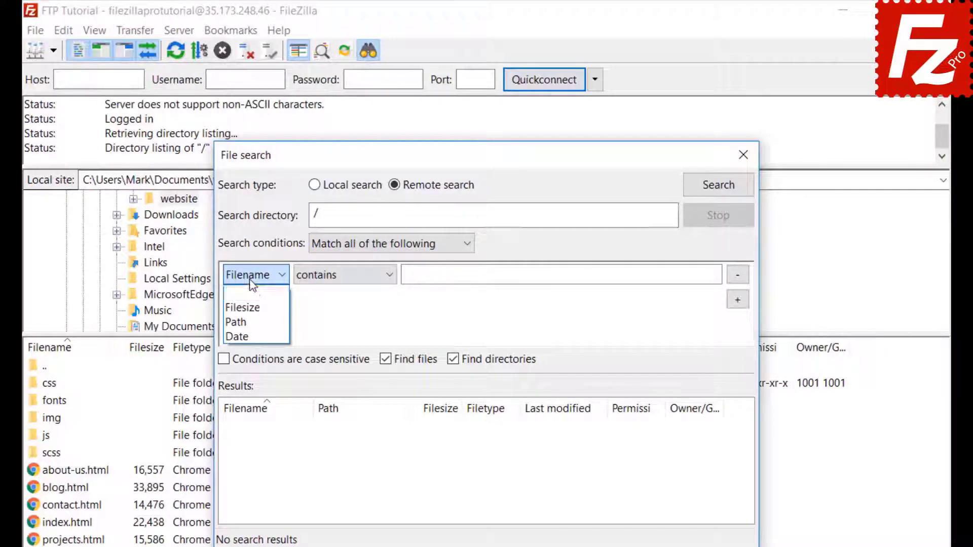
click(284, 293)
click(345, 286)
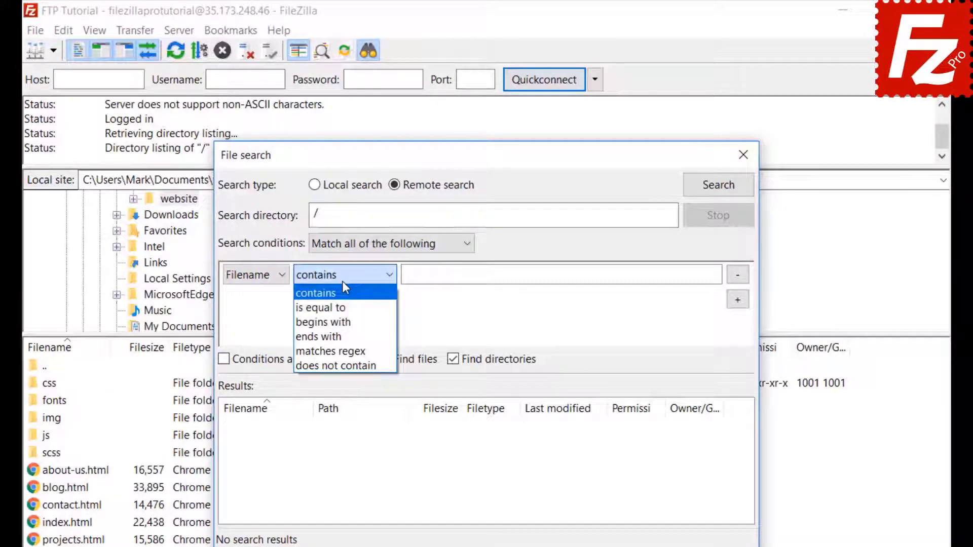
click(343, 284)
click(268, 277)
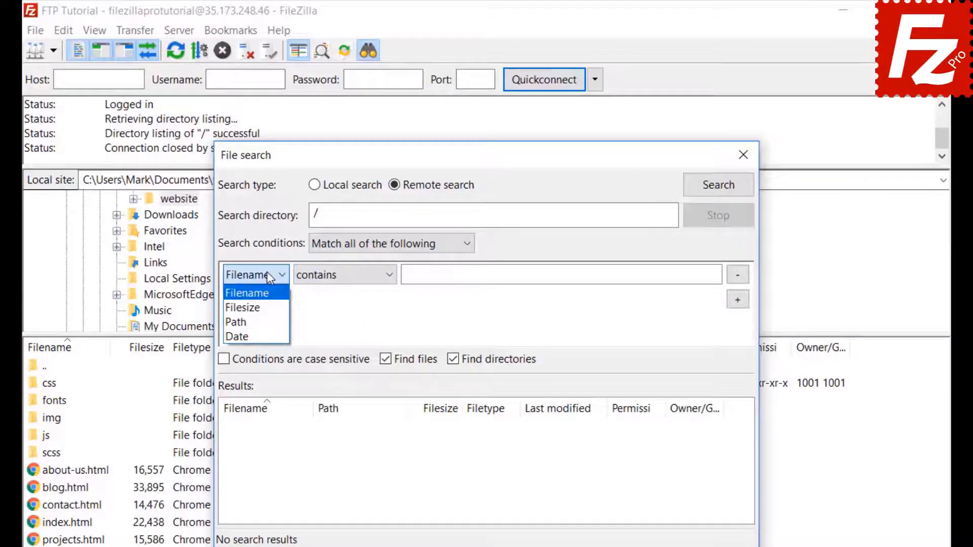
click(267, 295)
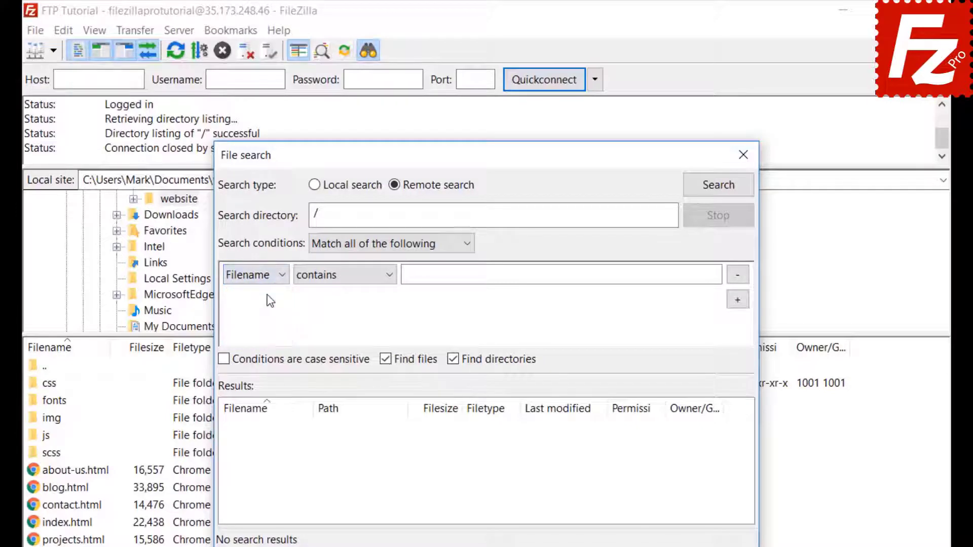
click(339, 274)
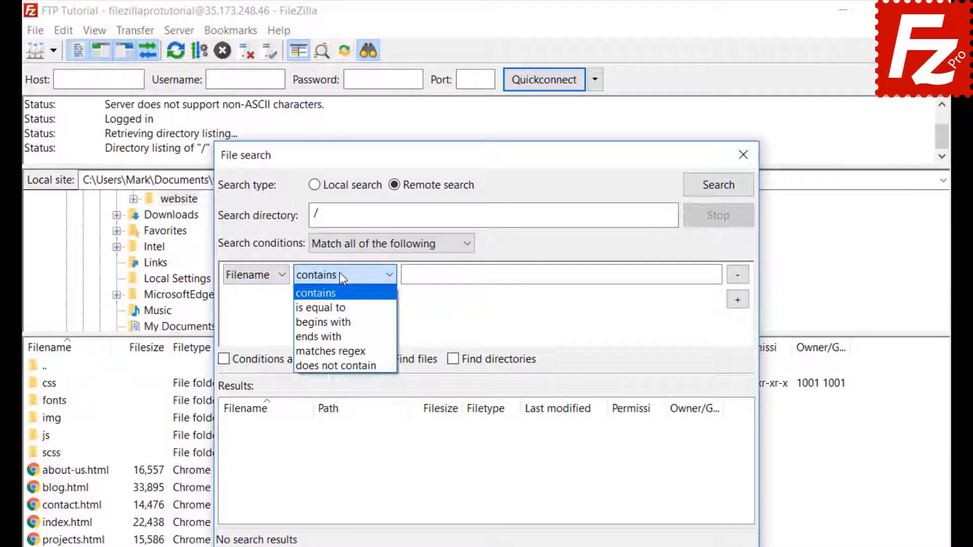
click(340, 292)
click(444, 276)
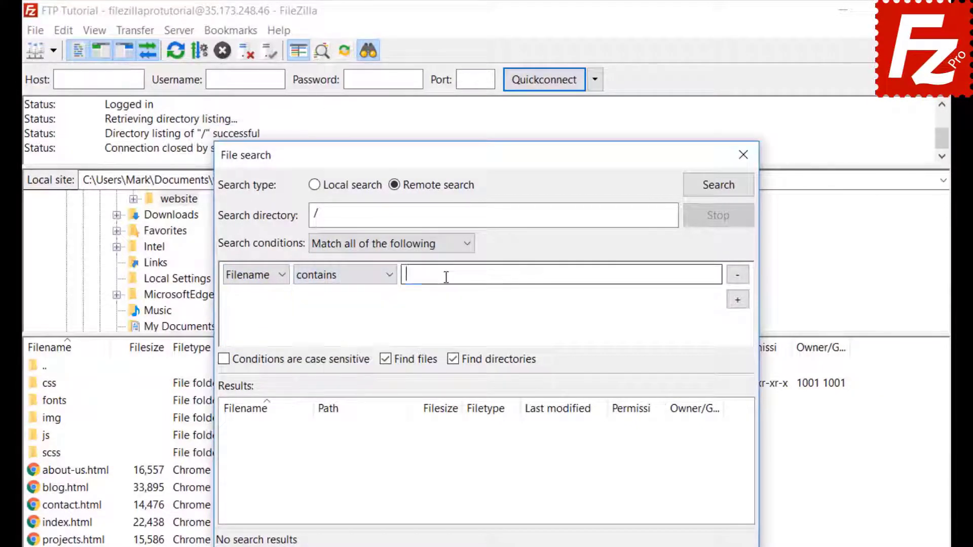
text(.jpg)
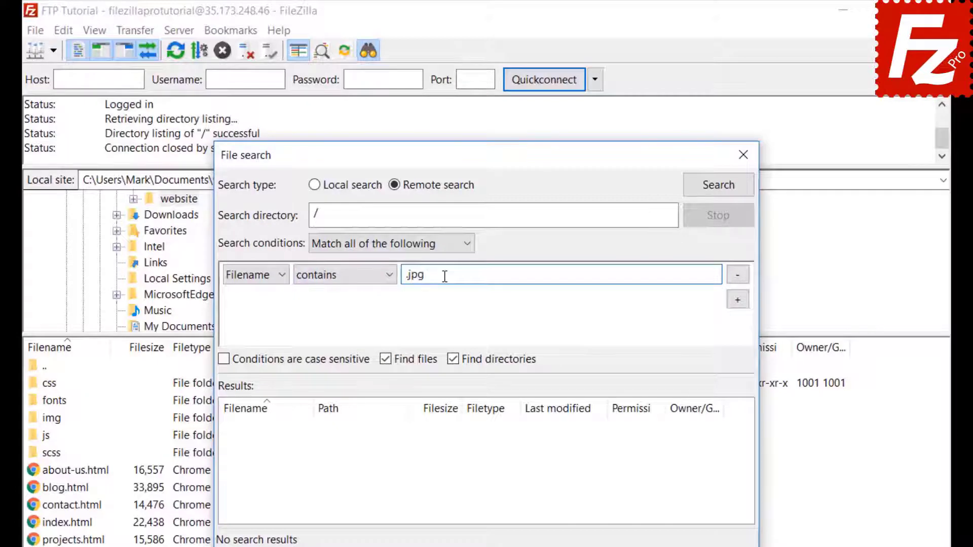
Add a second condition: Filesize greater than 500000 bytes.
click(738, 302)
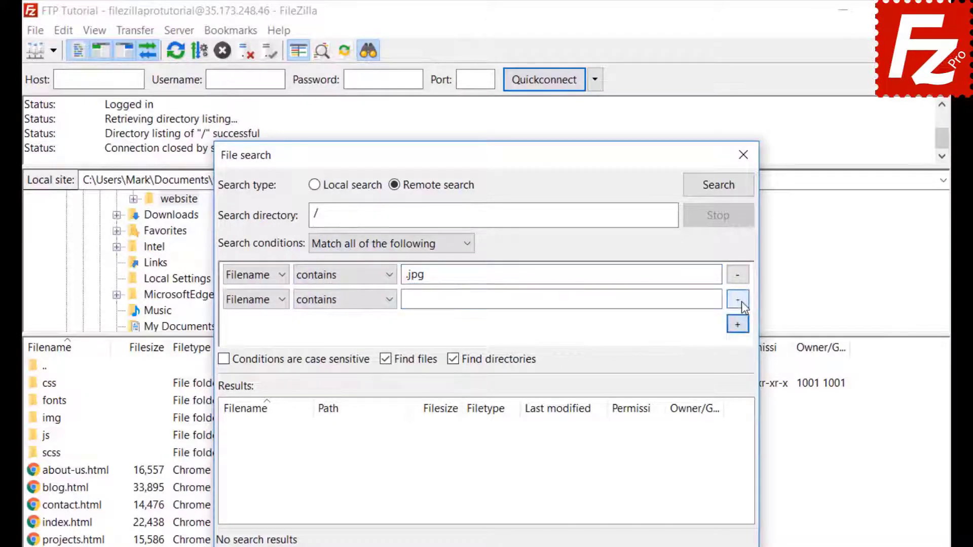
click(256, 300)
click(251, 332)
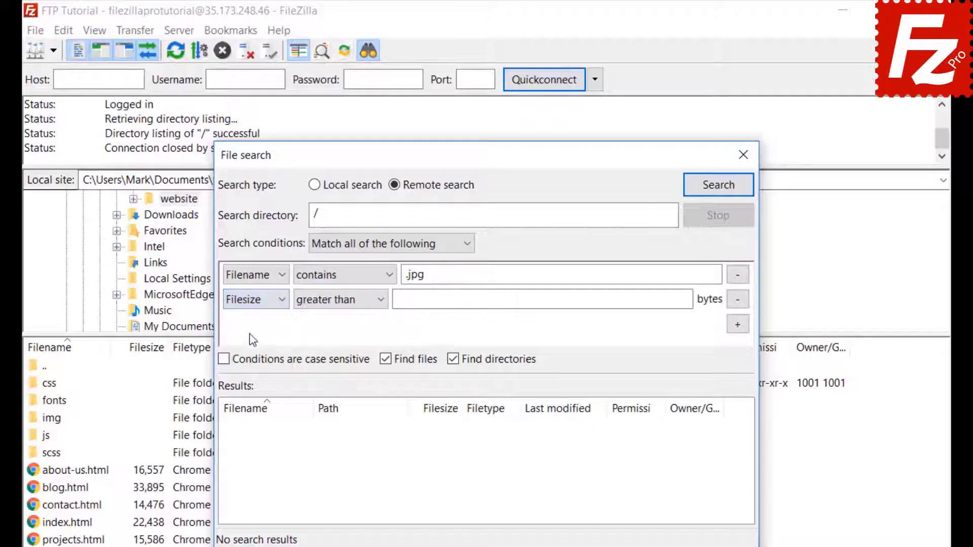
click(326, 300)
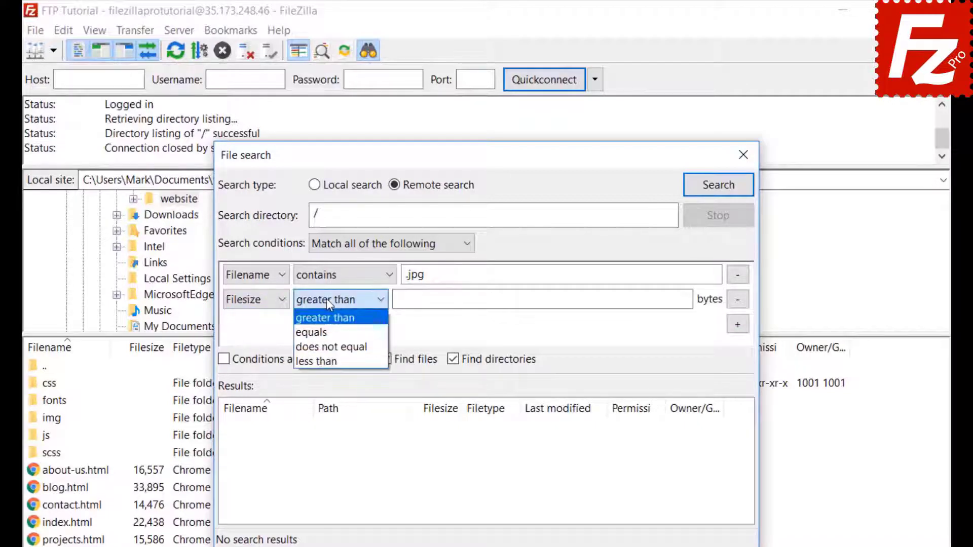
click(326, 299)
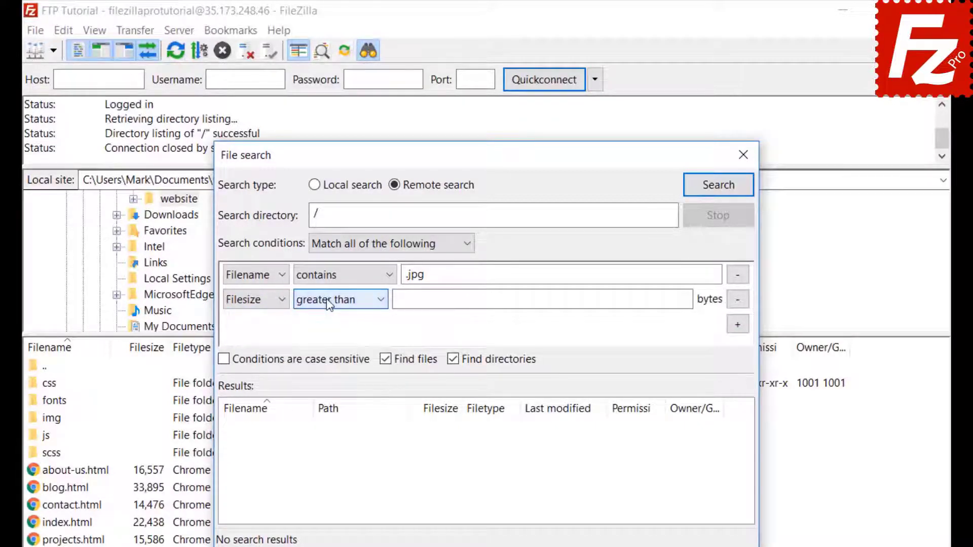
click(403, 299)
text(5)
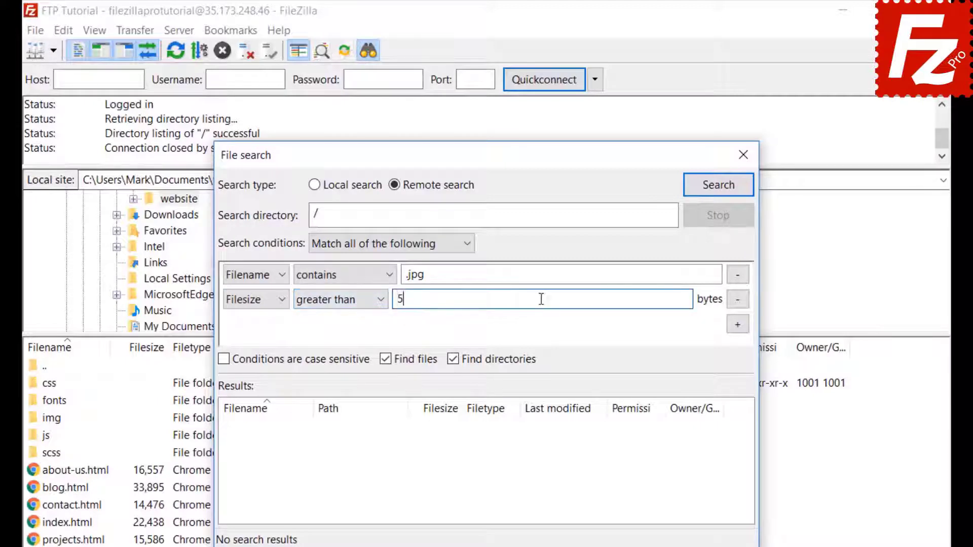
text(00000)
key(Return)
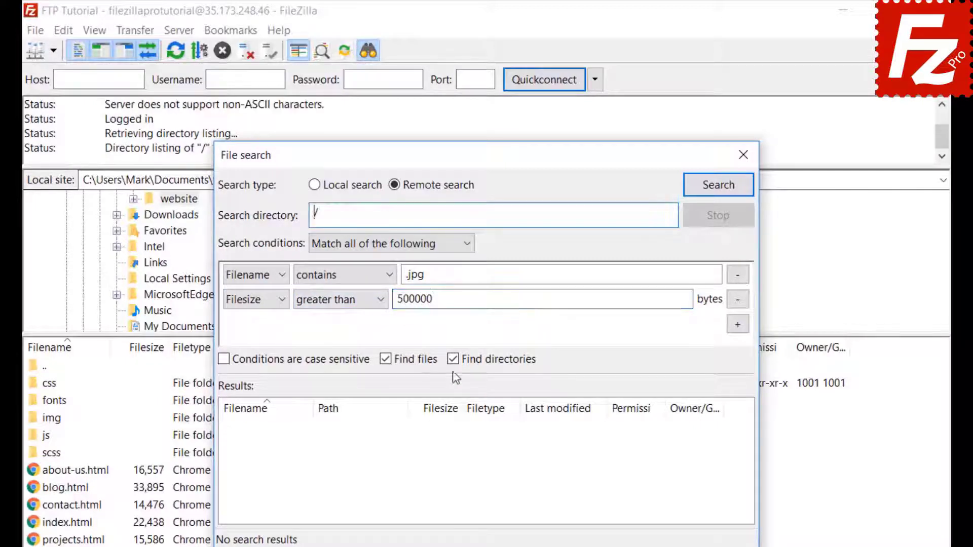
Exclude directories from the results and run the remote search.
click(453, 359)
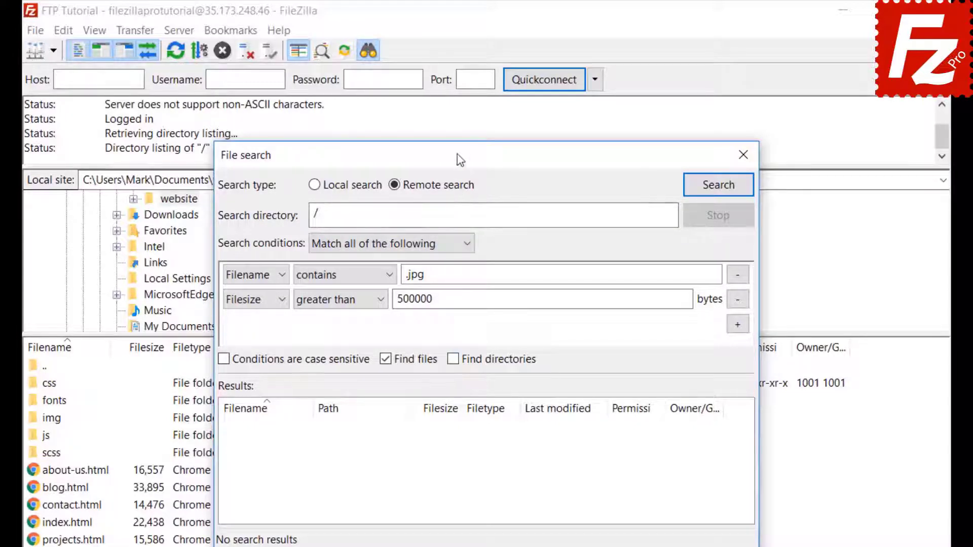
drag(459, 155, 638, 156)
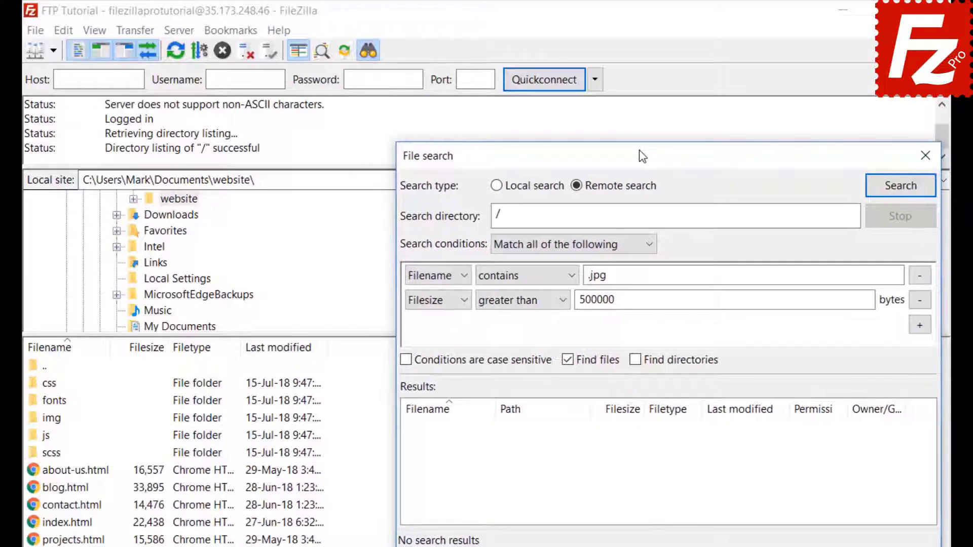
click(900, 186)
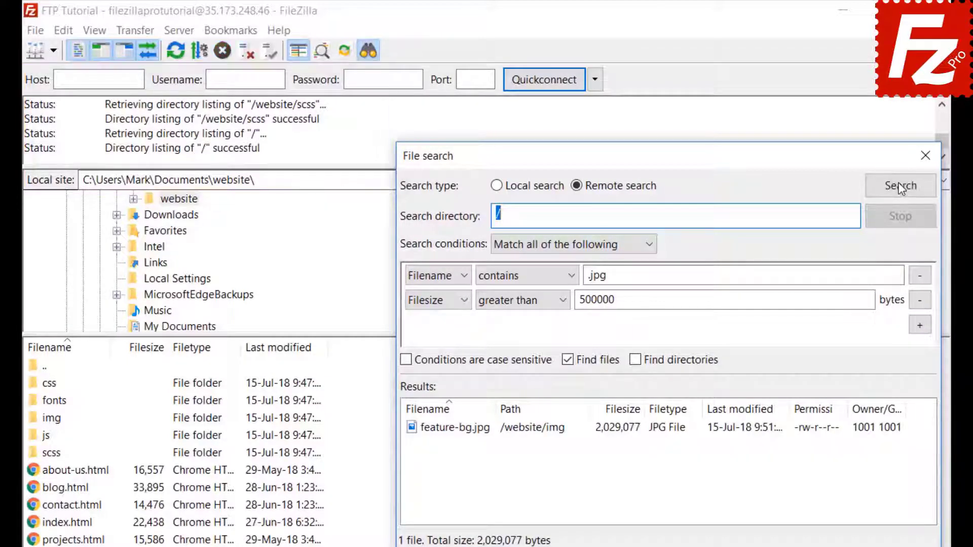
Queue feature-bg.jpg for download without starting it, then close the search window.
click(486, 434)
right_click(487, 435)
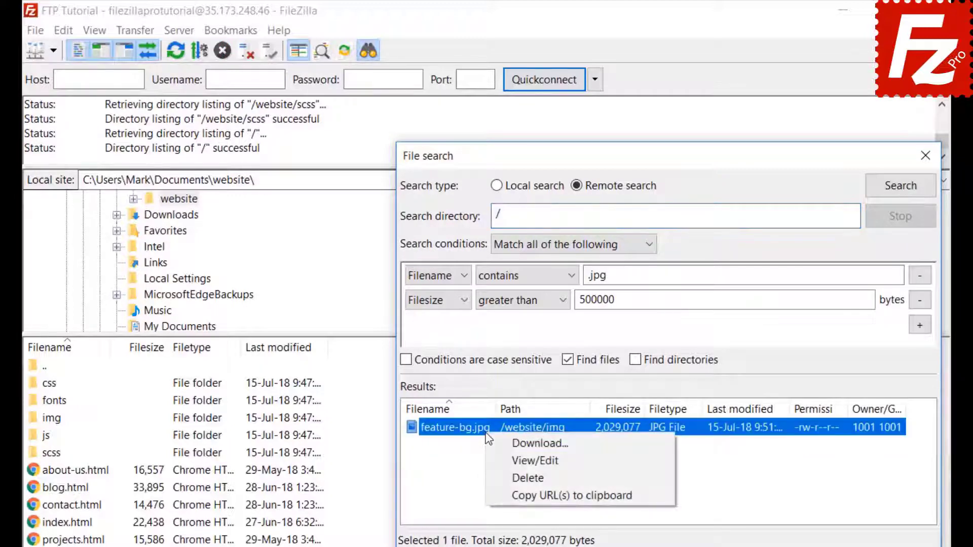
click(497, 442)
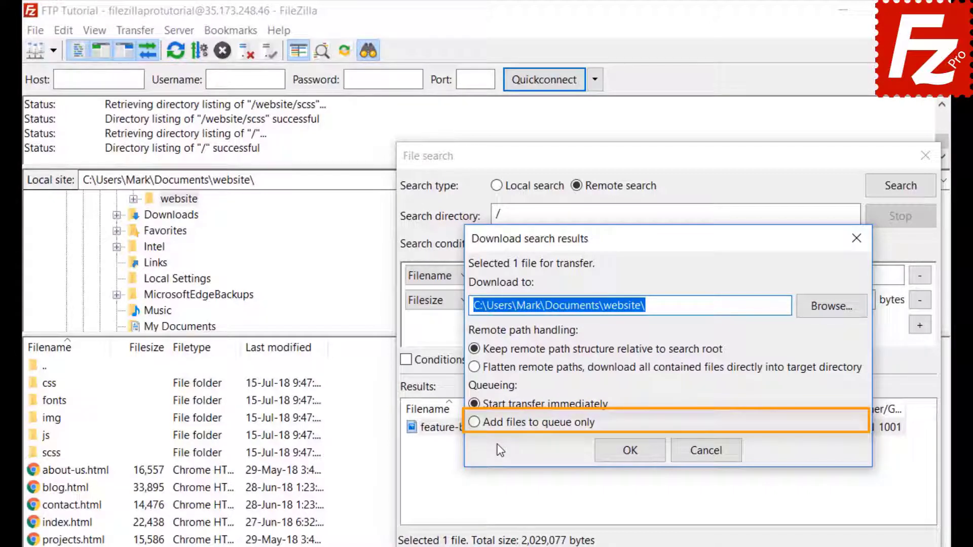
click(474, 422)
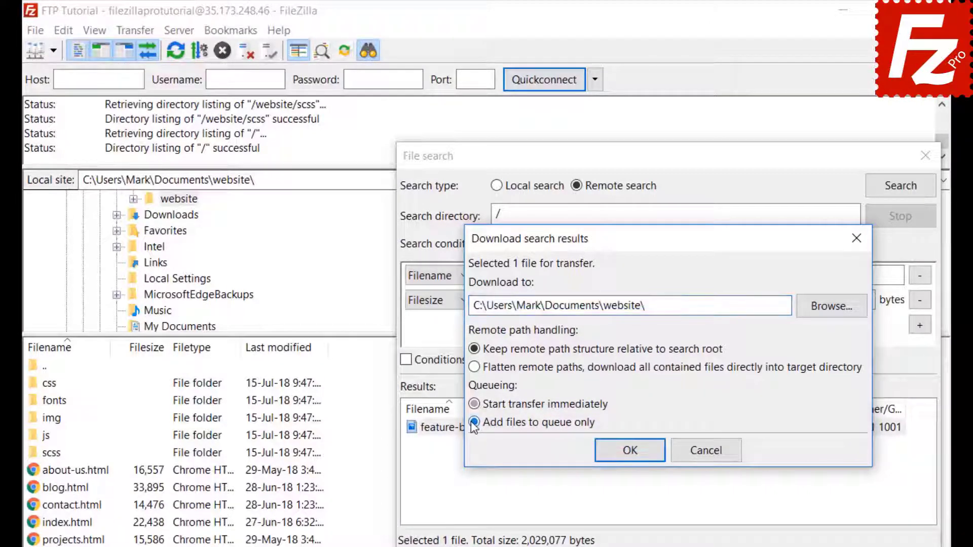
click(633, 454)
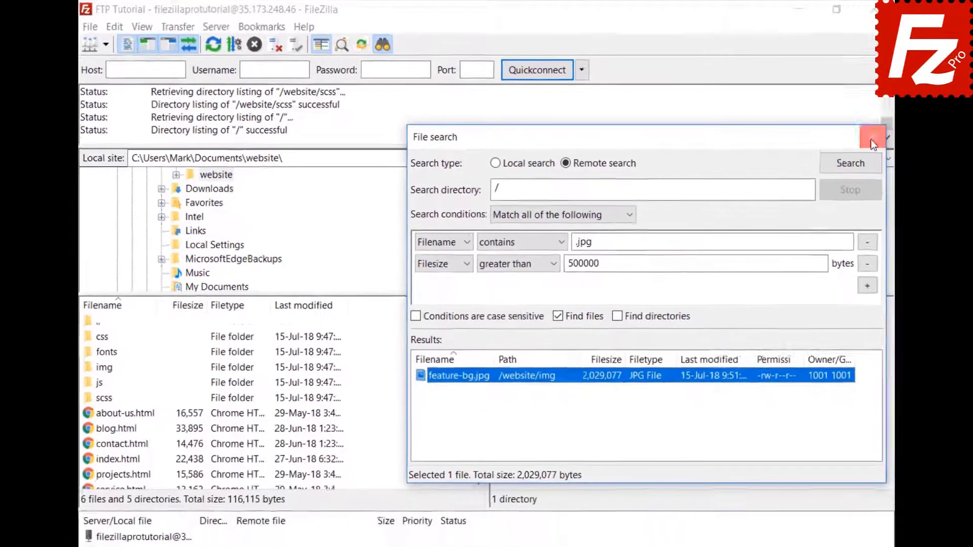
click(925, 156)
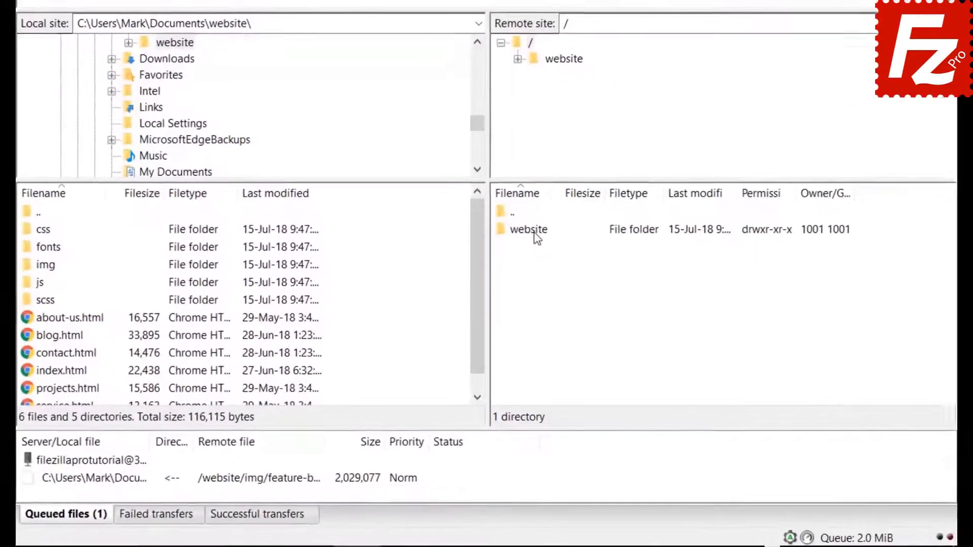
Browse to remote /website/css, select a file, and open Quick Search with Ctrl+F.
double_click(519, 300)
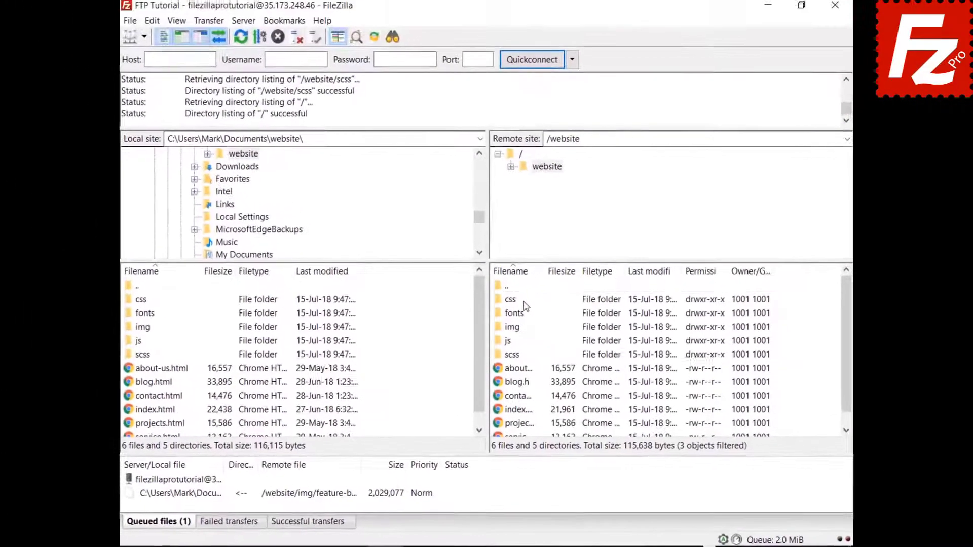
double_click(510, 300)
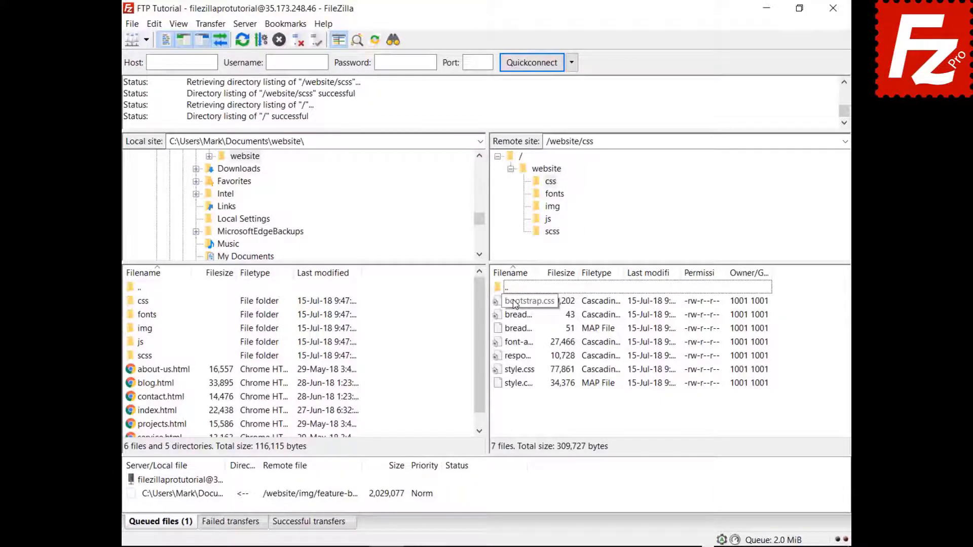
click(514, 303)
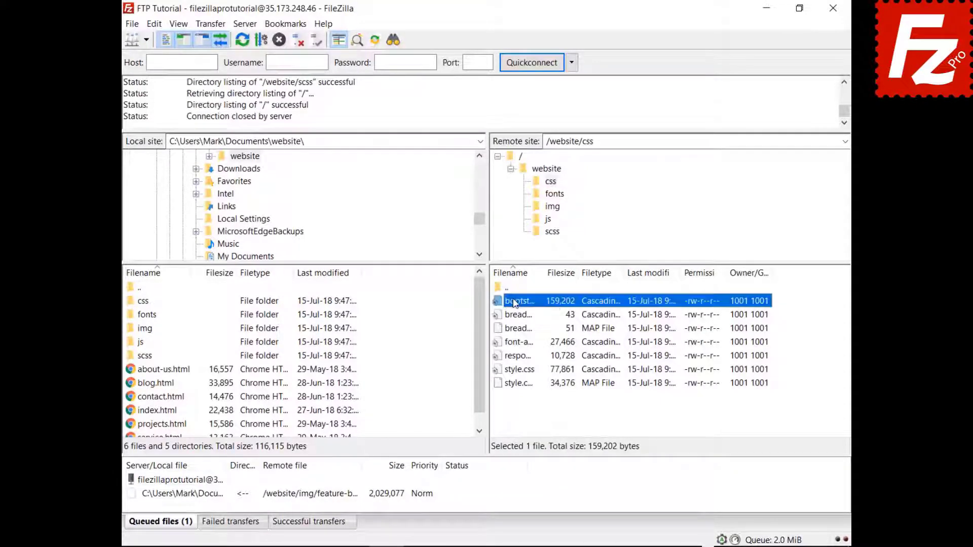
key(Down)
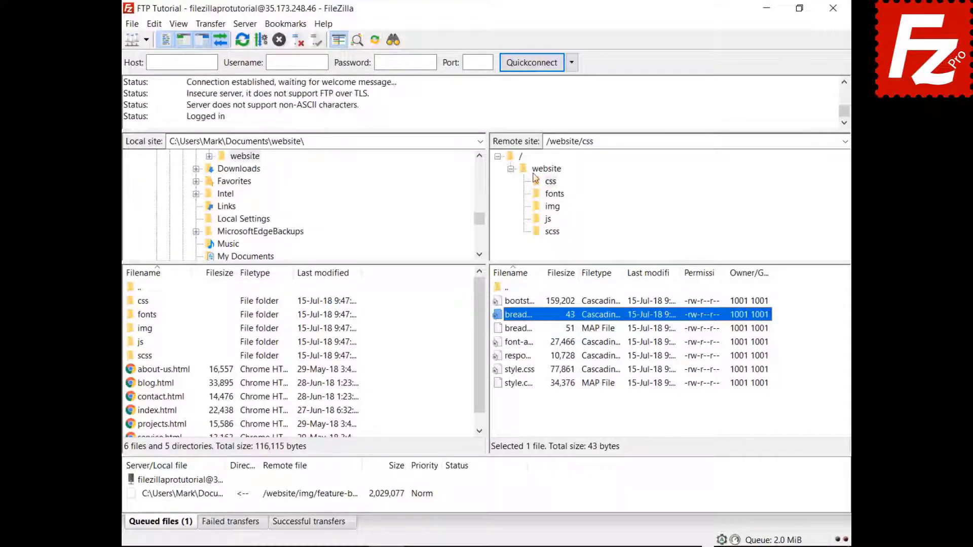
key(ctrl+f)
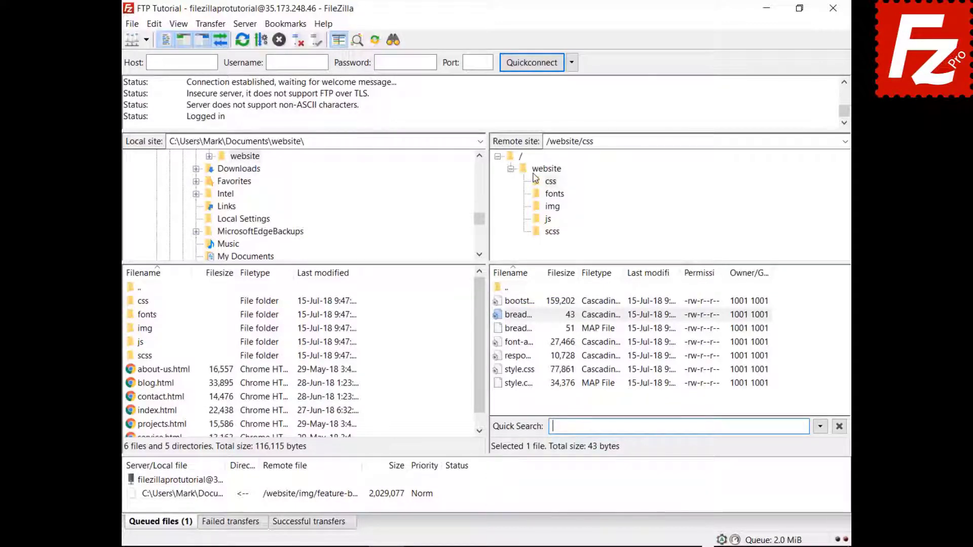
Hide style files with an inverted 'style' Quick Search filter, then launch a fresh FileZilla Pro window.
text(style)
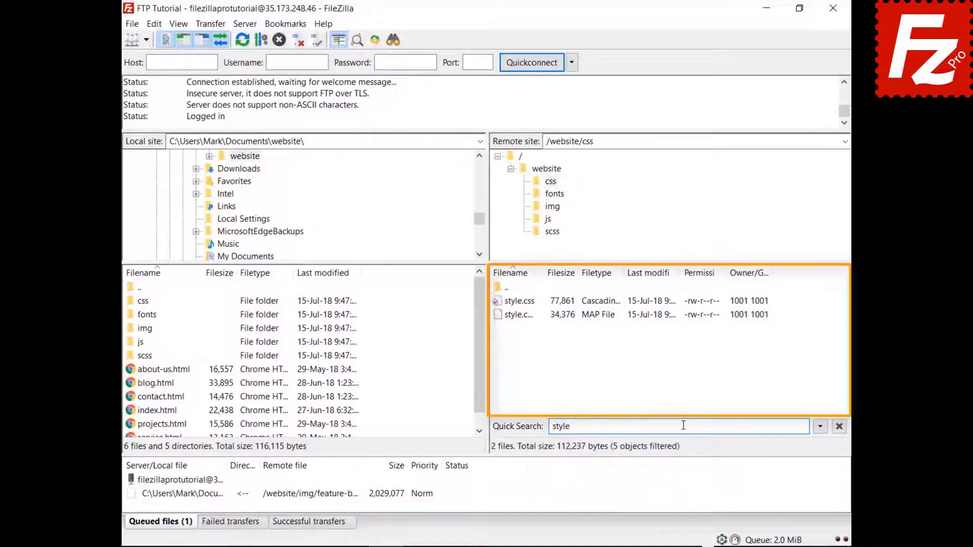
click(820, 427)
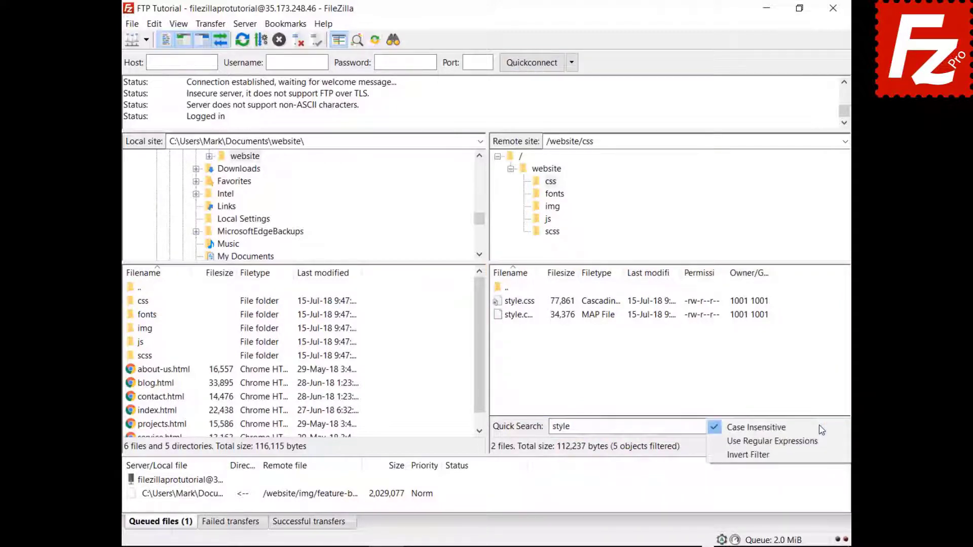
click(816, 455)
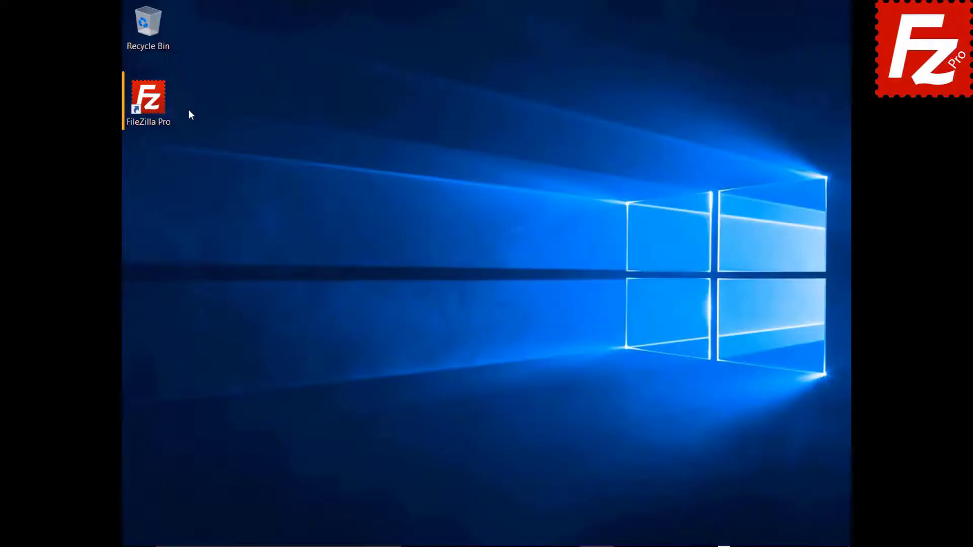
double_click(154, 105)
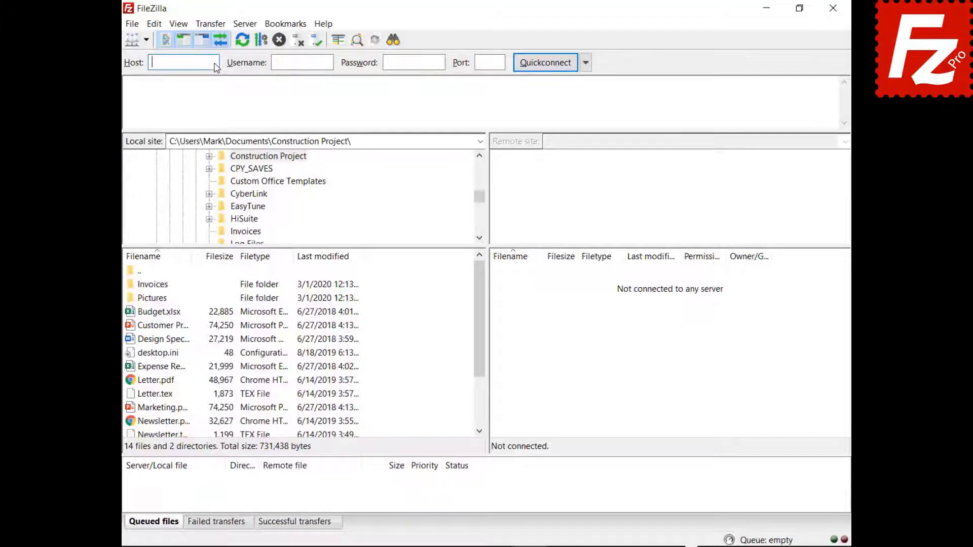
Quick-connect to 40.121.111.78 with the account username and password, and open File search.
text(40.121.111.78)
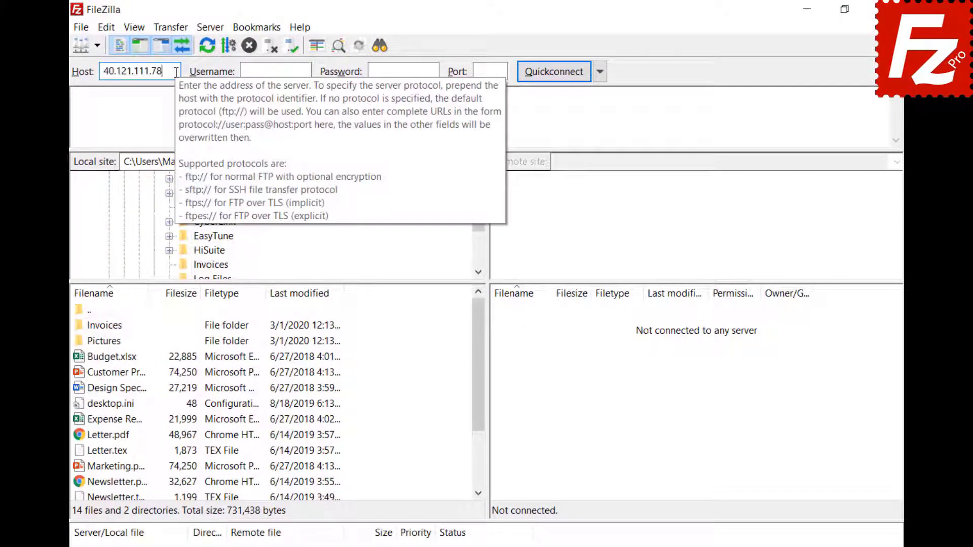
click(307, 71)
text(zillaprotutorial)
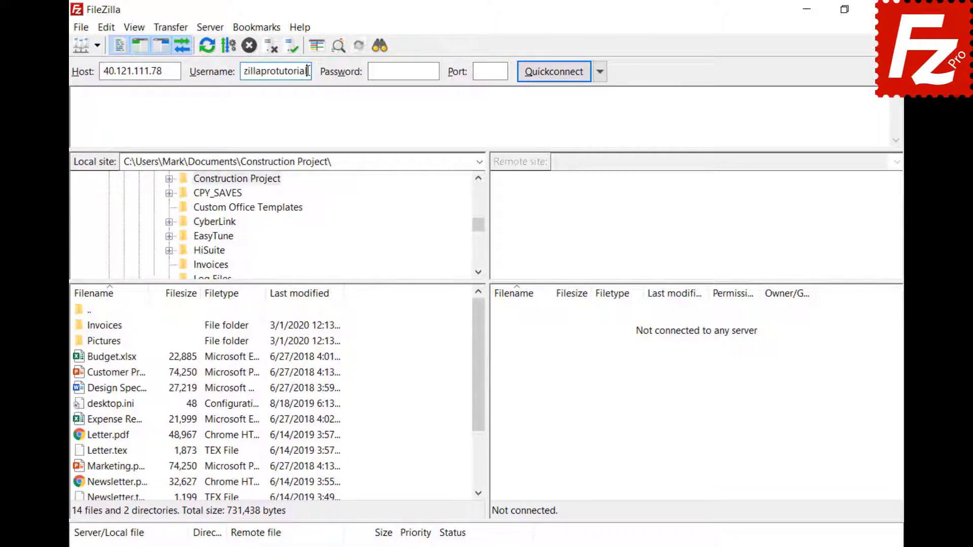
click(428, 71)
key(ctrl+v)
click(551, 71)
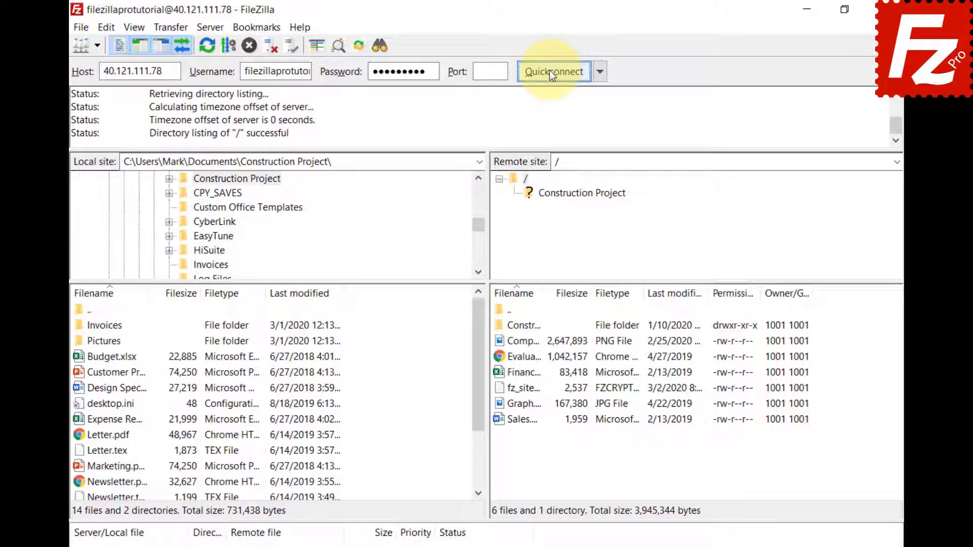
click(377, 49)
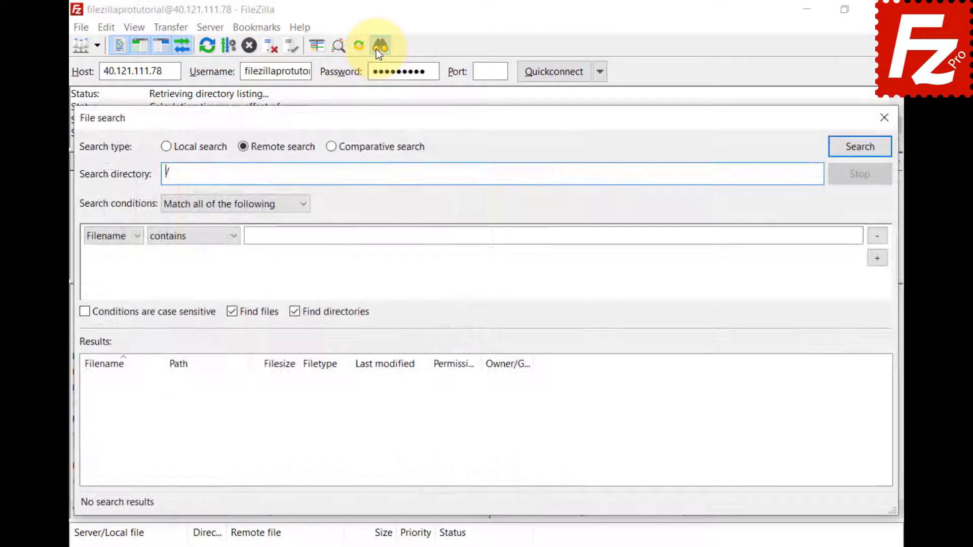
Set up a comparative search between the local and remote Construction Project folders.
click(331, 147)
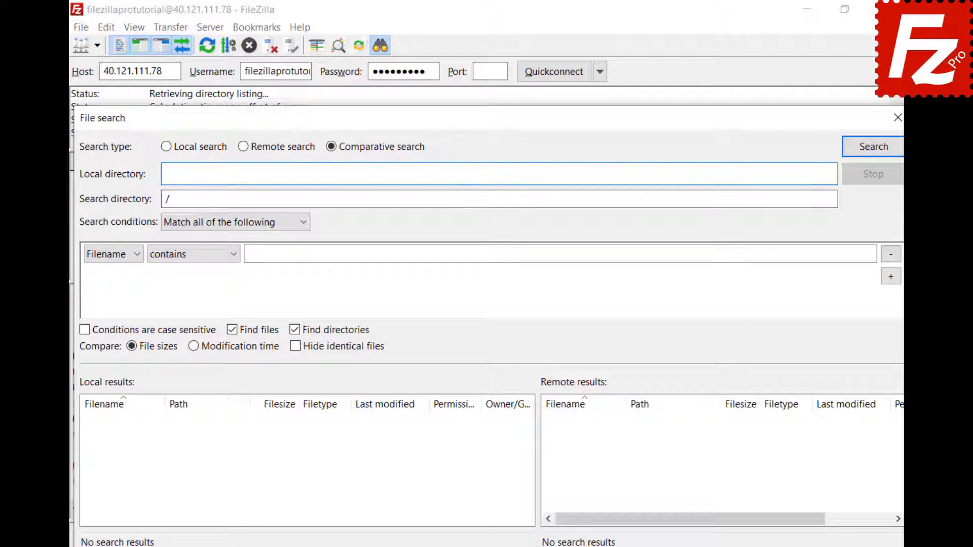
text(C:\Users\Mark\Documents\Construction Project\)
click(463, 200)
text(Construction Project)
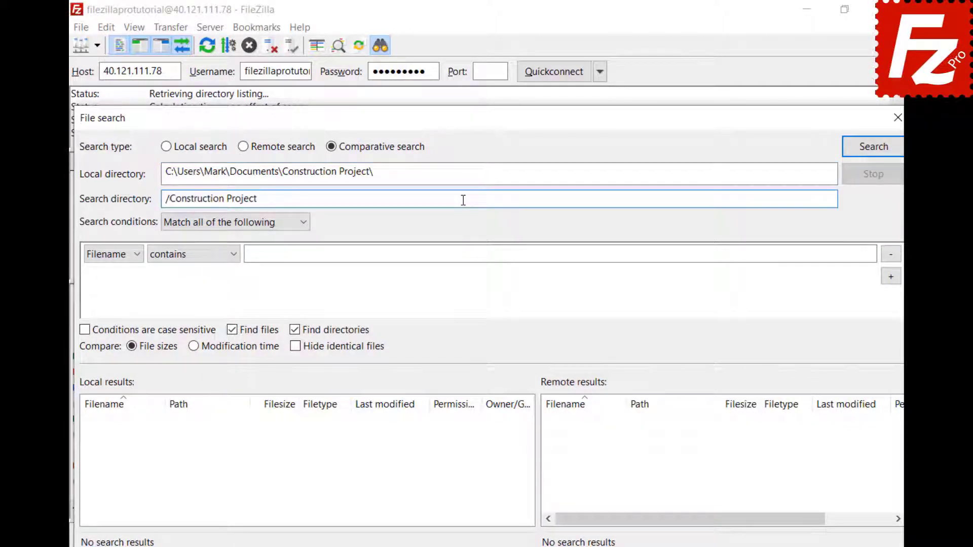
Search for filenames beginning with DSC, finding four jpg files, then remove that condition.
click(303, 228)
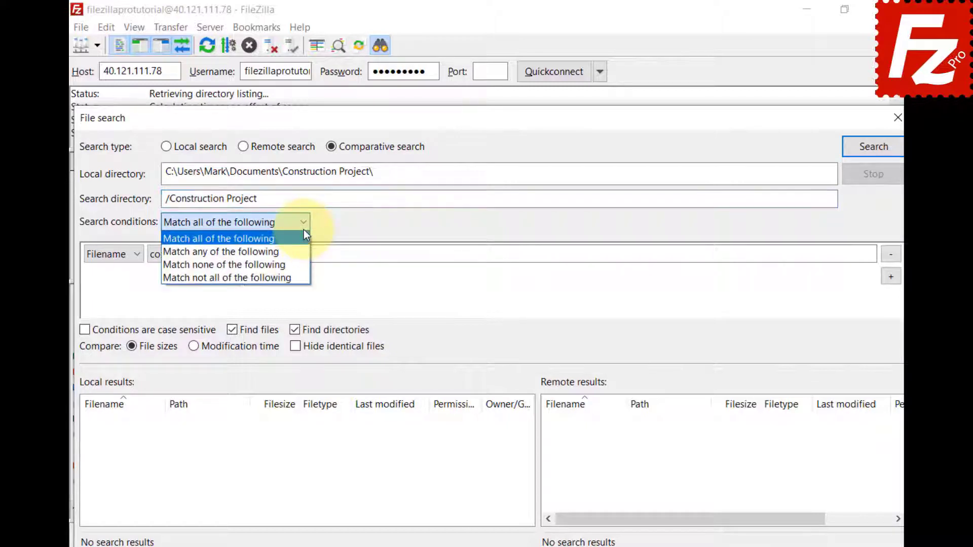
click(303, 238)
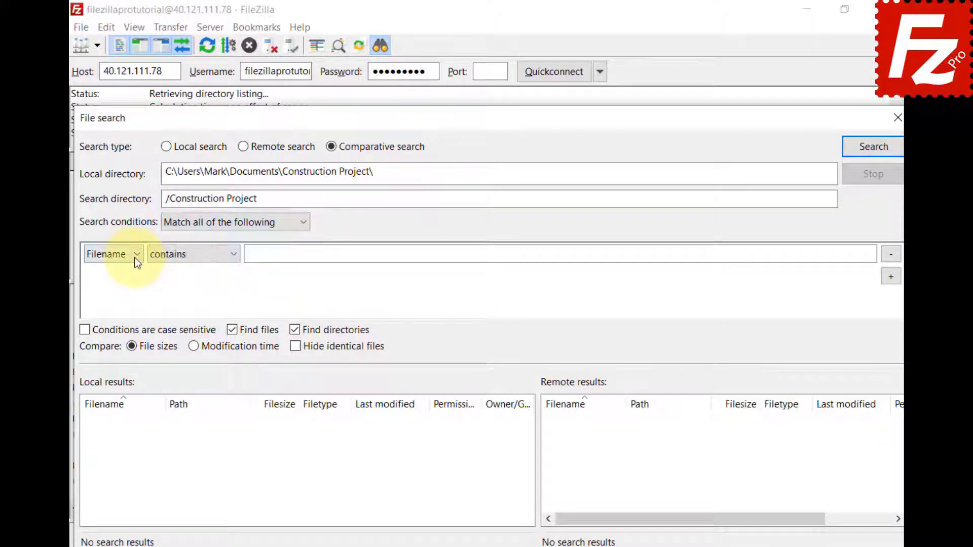
click(134, 256)
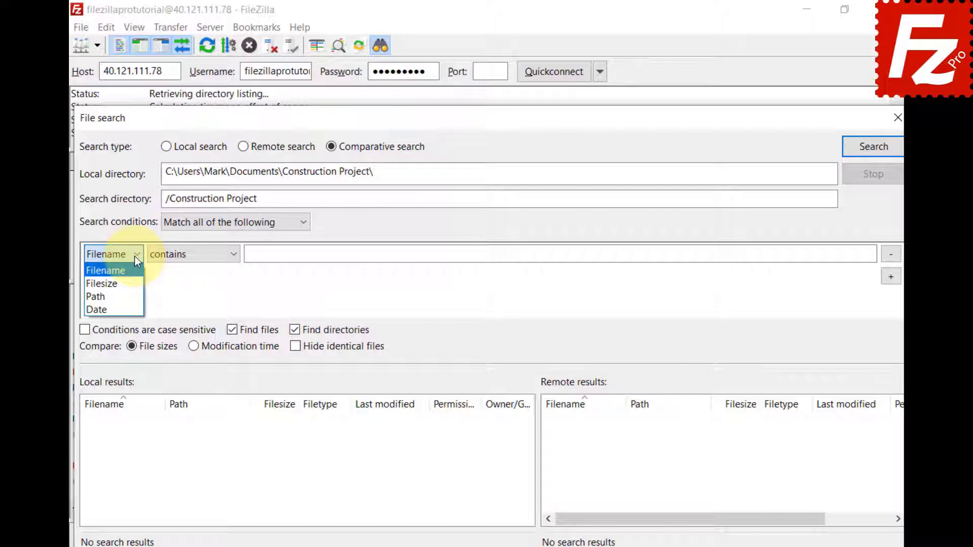
click(232, 256)
click(233, 257)
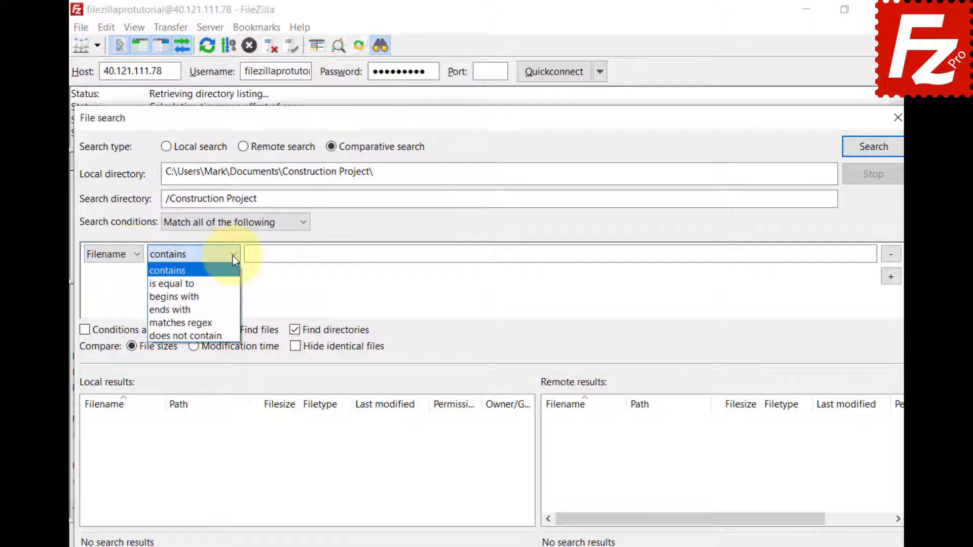
click(229, 296)
click(856, 254)
text(DSC)
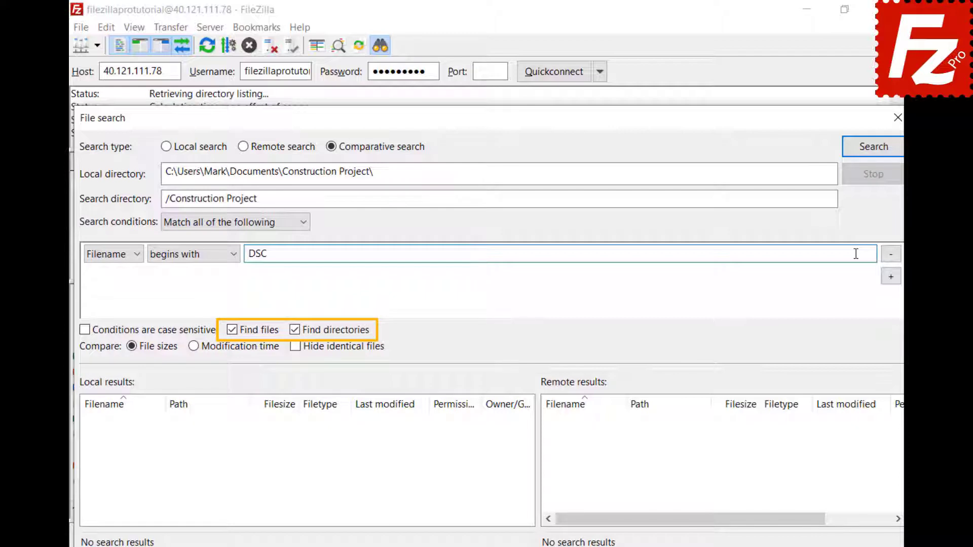
click(871, 157)
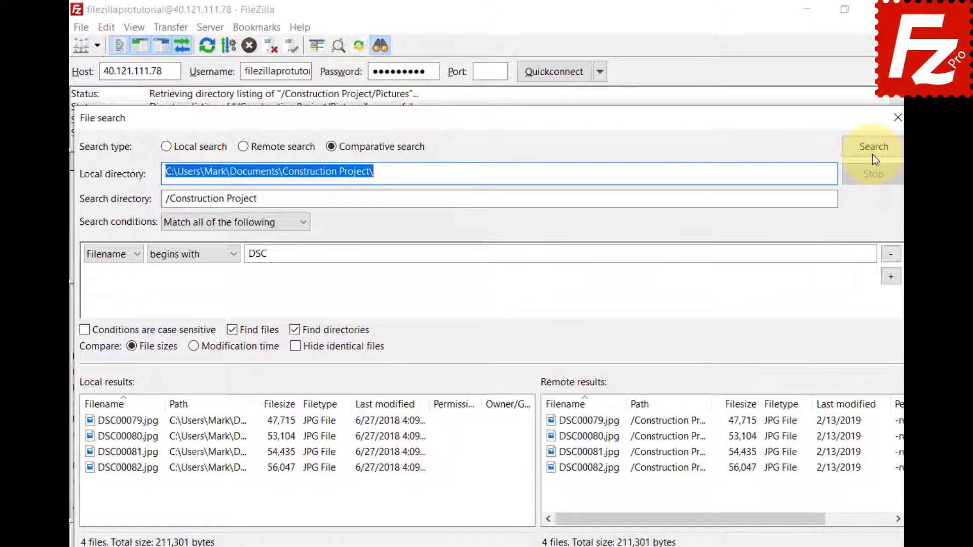
click(888, 254)
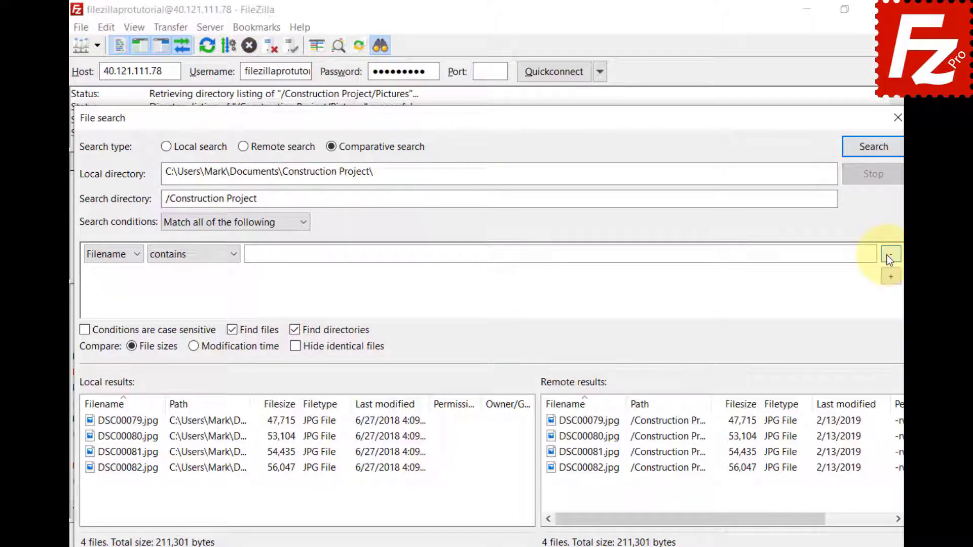
Compare all Construction Project files unconditionally, trying modification time, then file size, and toggling Hide identical files.
click(874, 156)
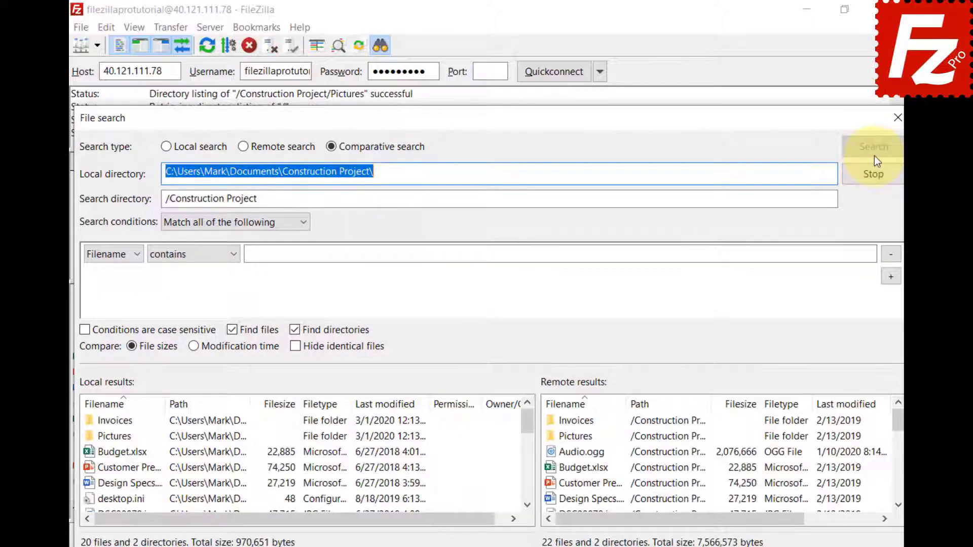
click(193, 352)
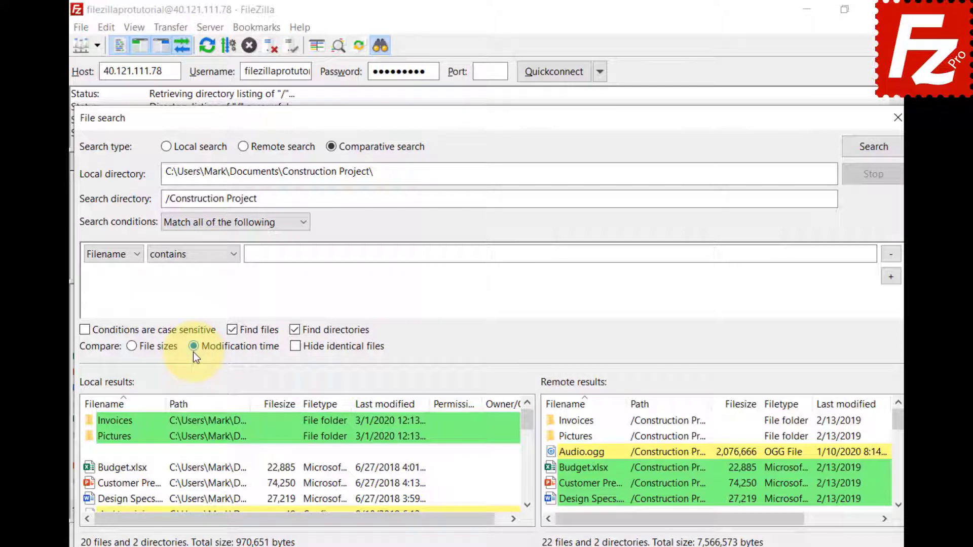
click(132, 347)
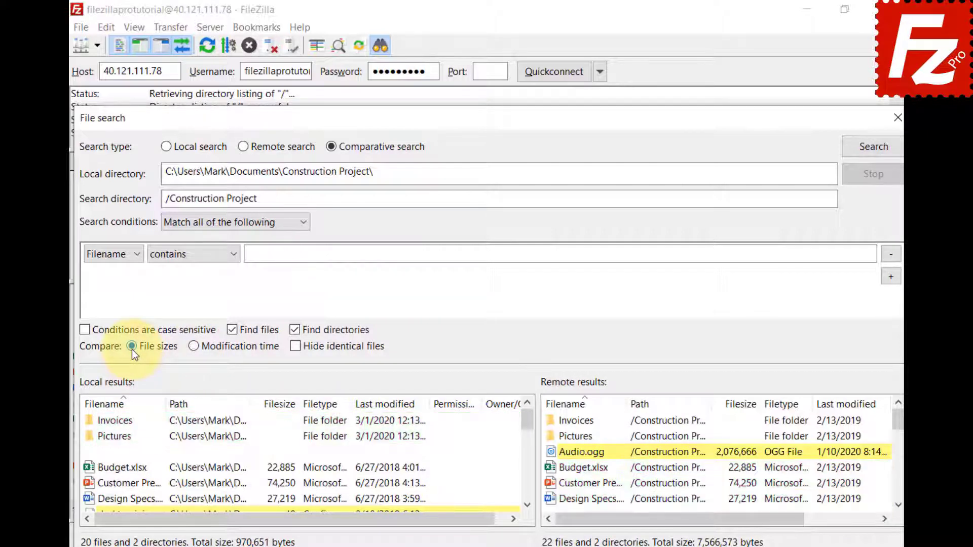
click(297, 347)
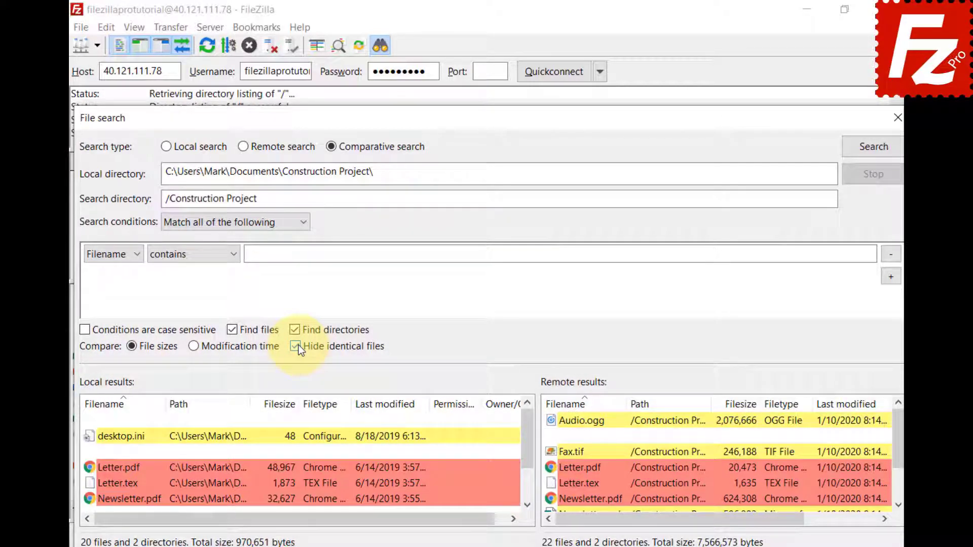
click(297, 347)
click(527, 505)
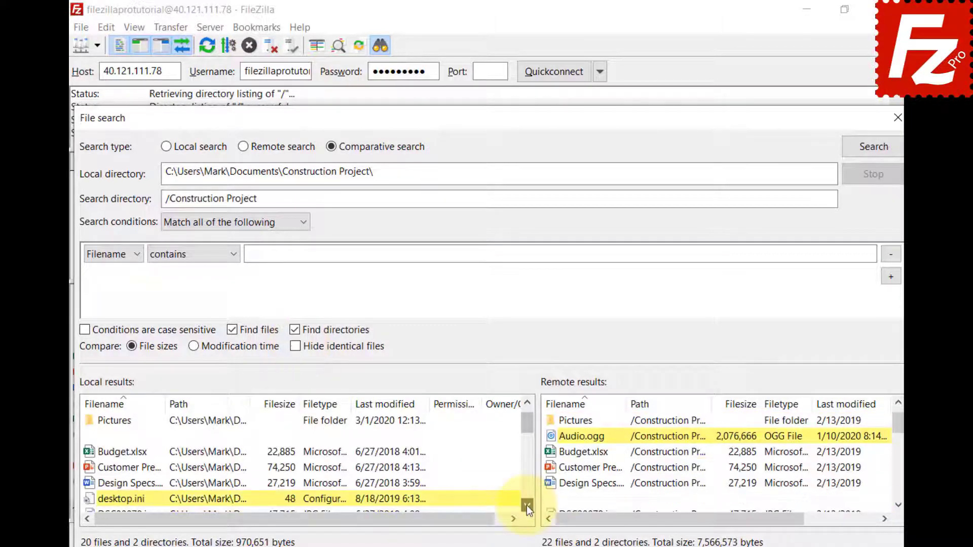
click(526, 505)
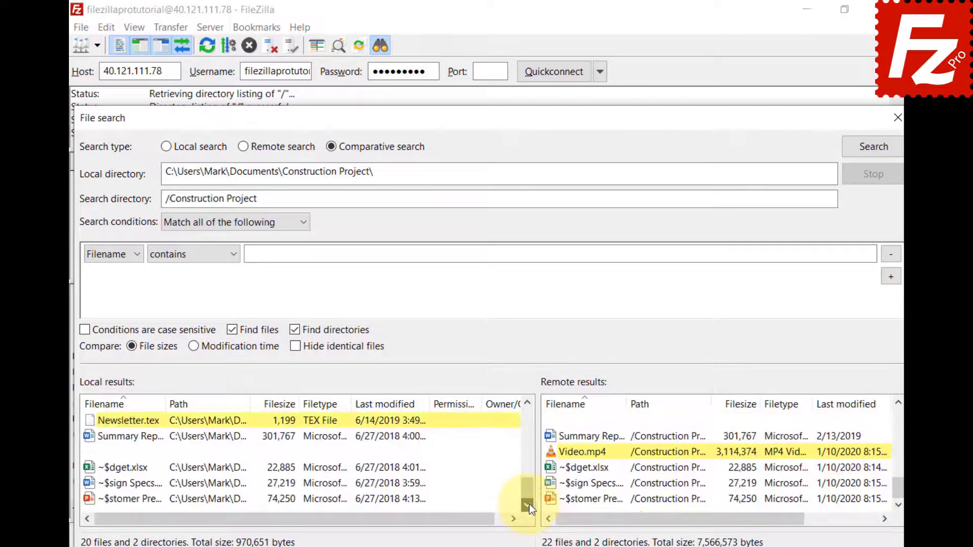
Bring up the actions menu for the local Newsletter.tex and remote Video.mp4 results.
right_click(92, 421)
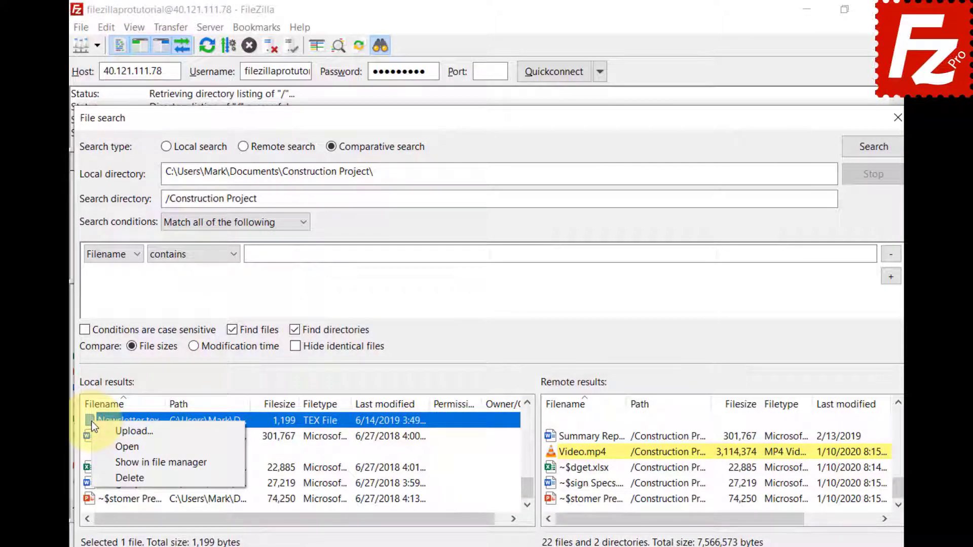
click(538, 464)
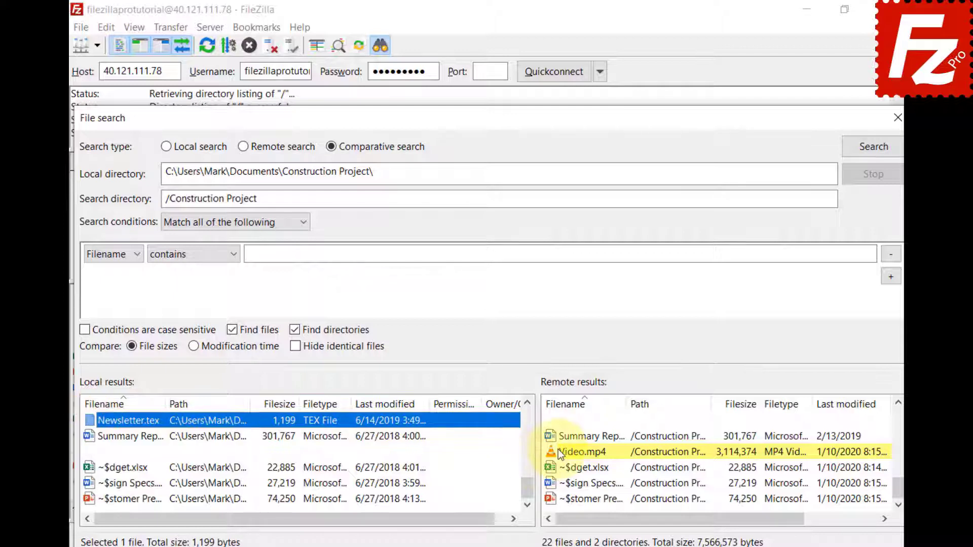
right_click(558, 448)
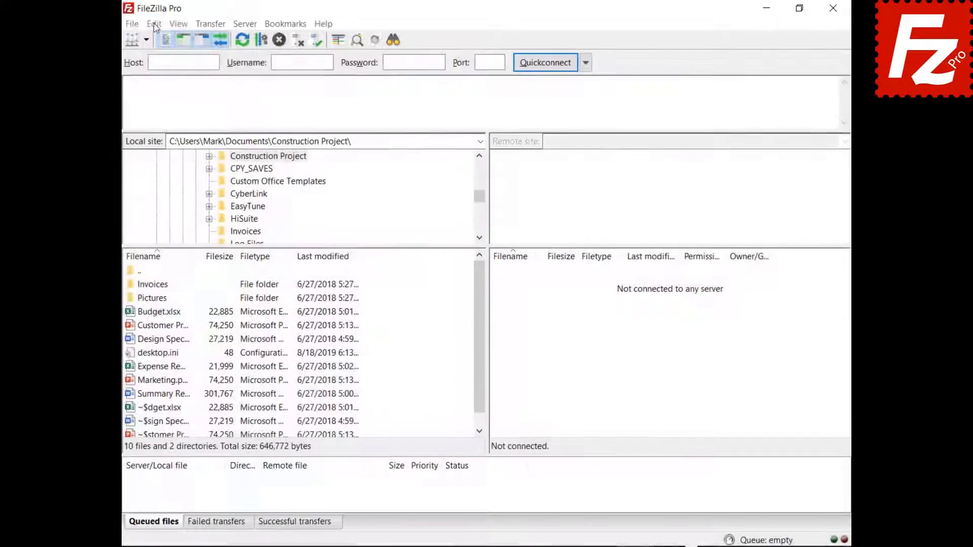
Raise Maximum simultaneous transfers from 2 to 10 on the Transfers settings page.
click(126, 26)
click(131, 76)
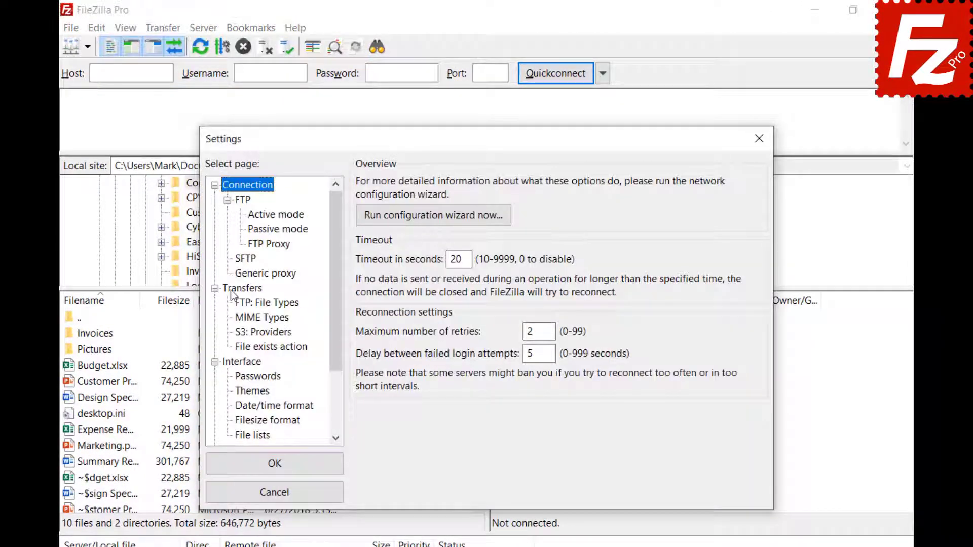
click(232, 290)
key(Tab)
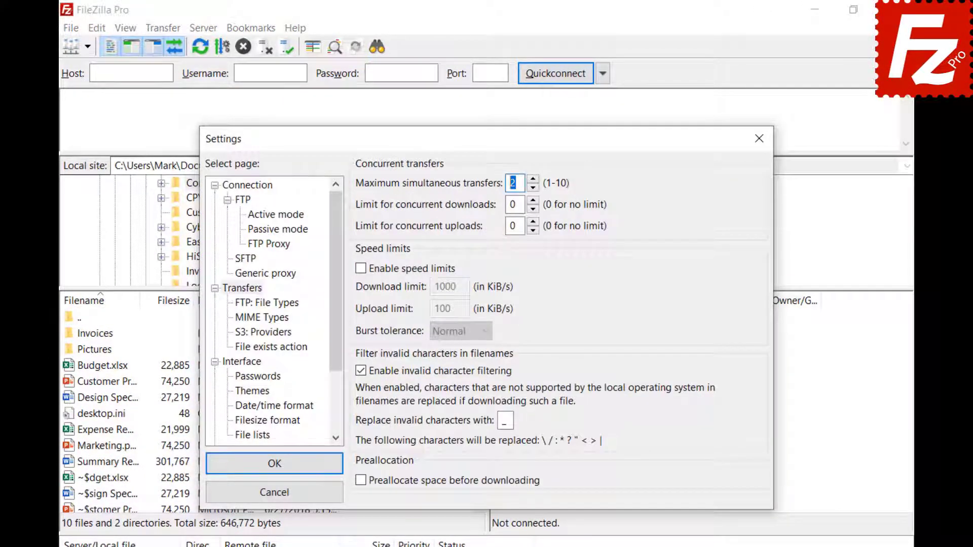
text(10)
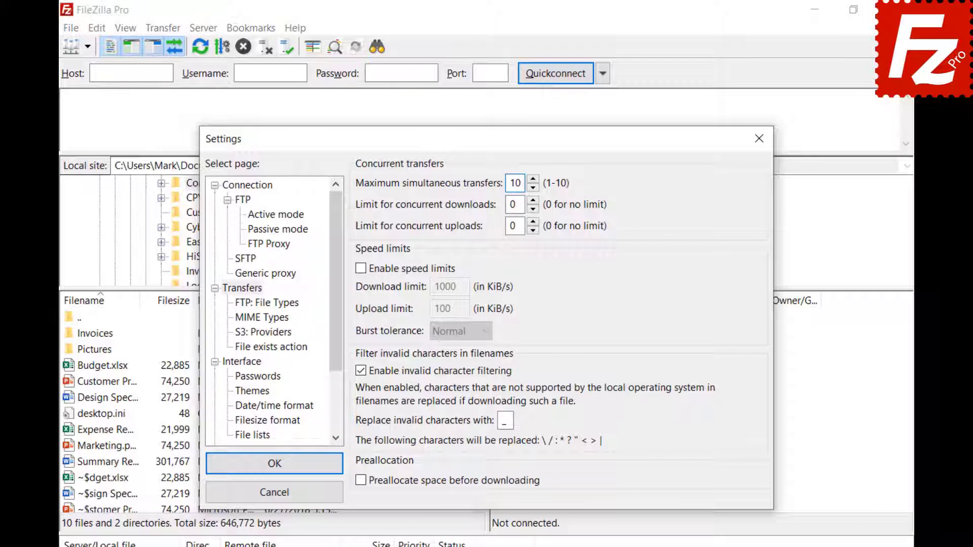
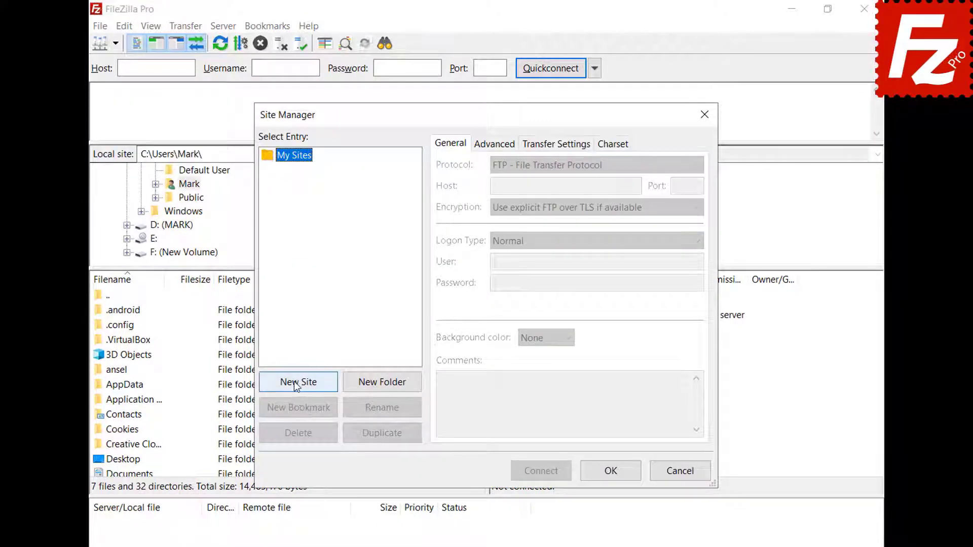
Create a new site named SFTP that uses the SFTP protocol.
click(293, 381)
text(SFTP)
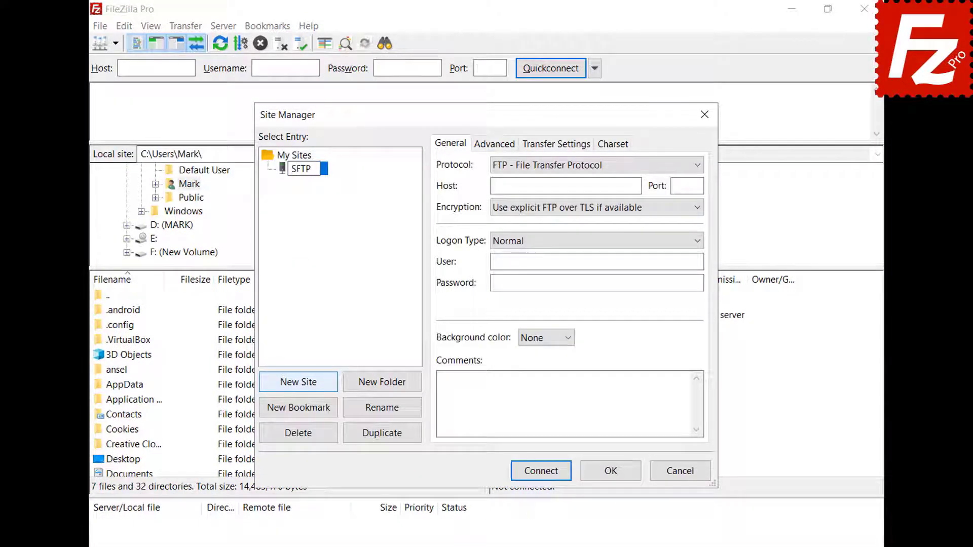
key(Return)
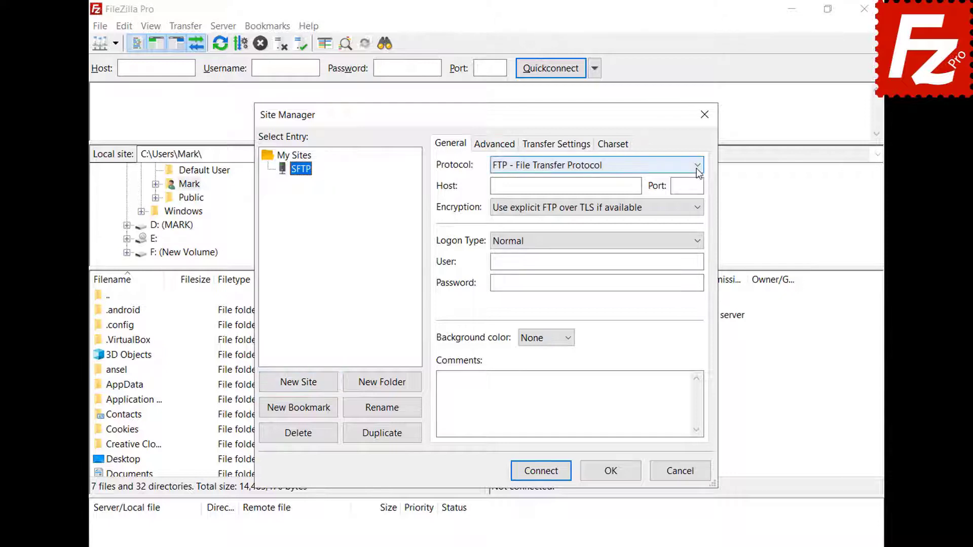
click(696, 166)
click(694, 192)
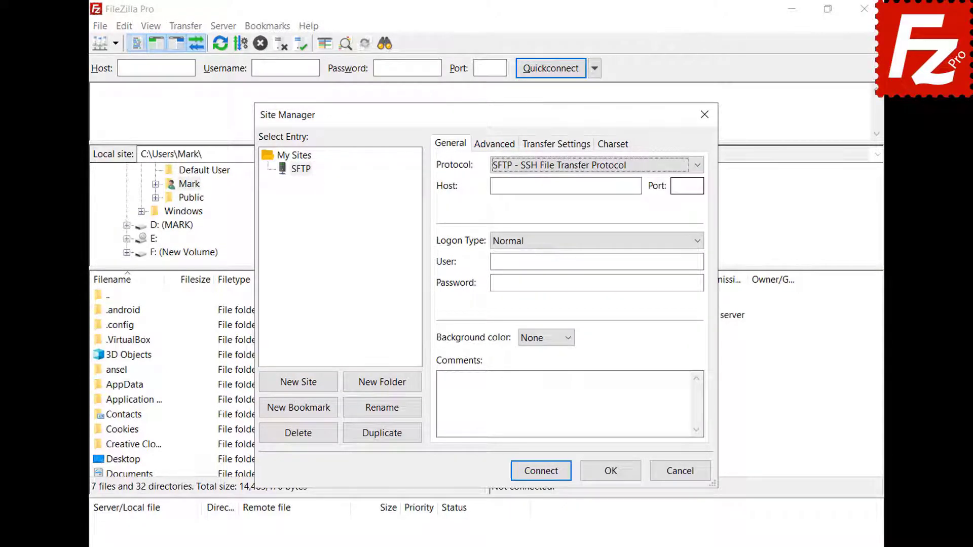
Set the host to 3.209.179.104 with Key file as the logon type.
click(638, 186)
text(3.209.179.104)
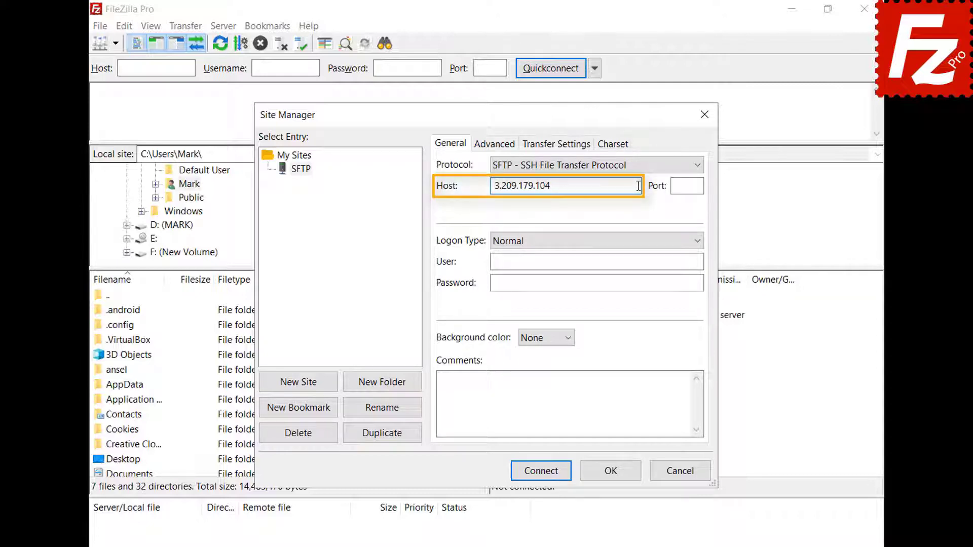
click(699, 243)
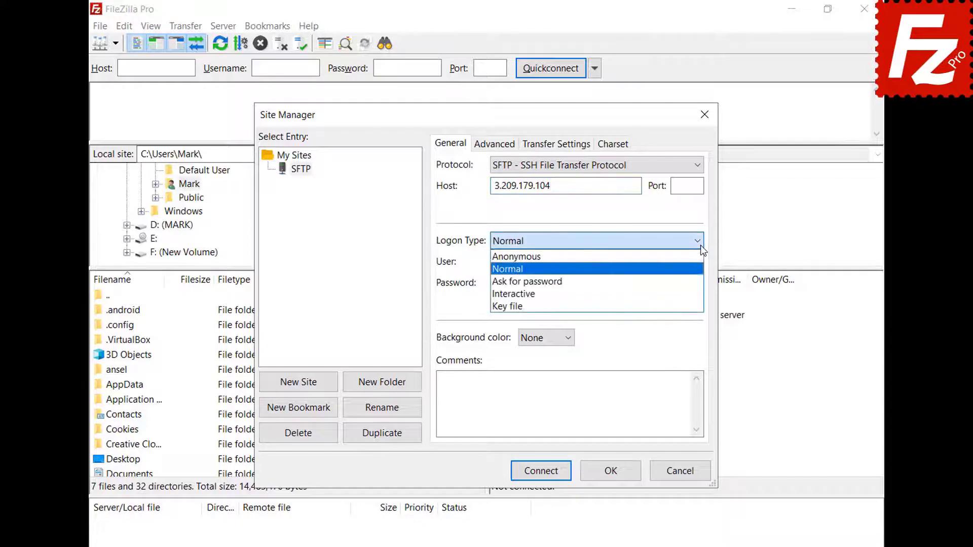
click(697, 305)
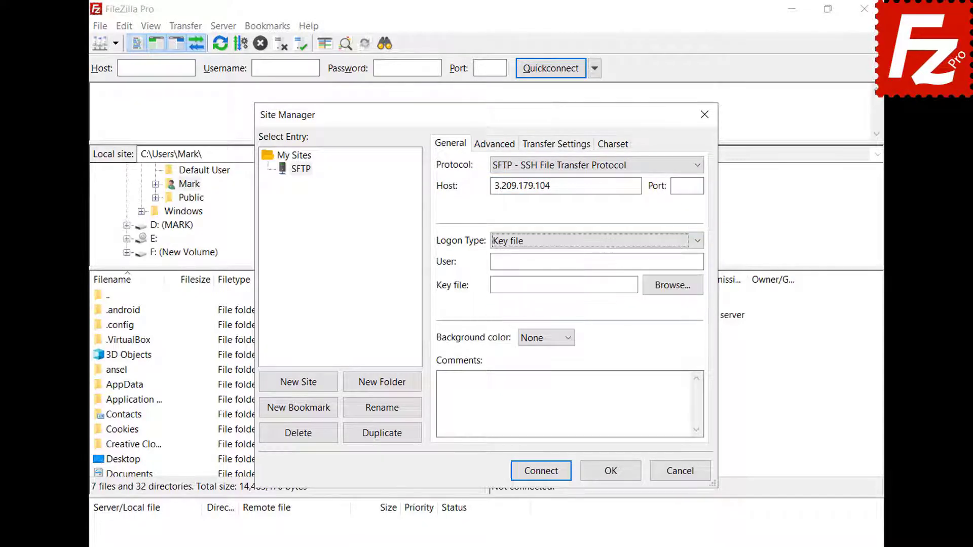
Enter user ubuntu, choose key.ppk as the key file, and connect.
click(698, 262)
text(ubuntu)
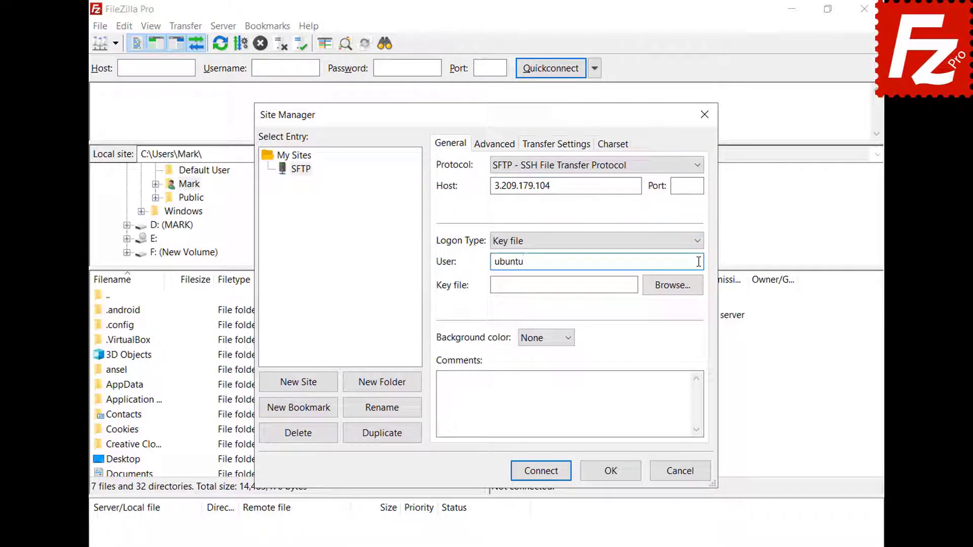
click(675, 285)
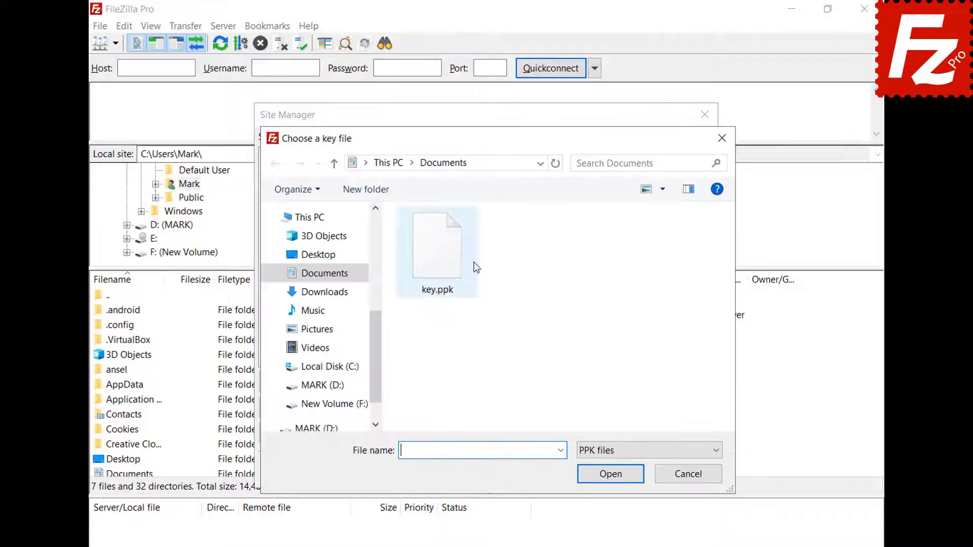
double_click(443, 267)
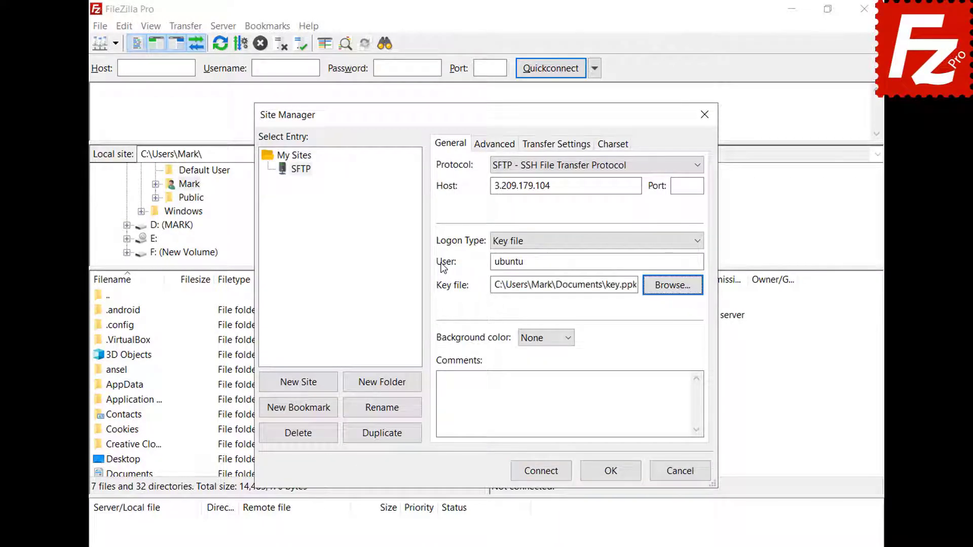
click(543, 477)
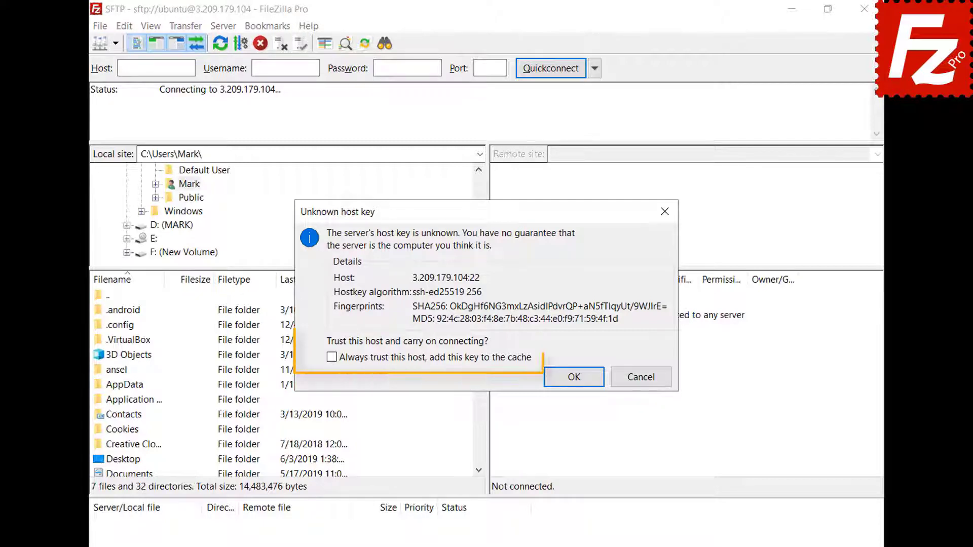
Always trust the server's host key and enter the key passphrase to finish connecting.
click(330, 357)
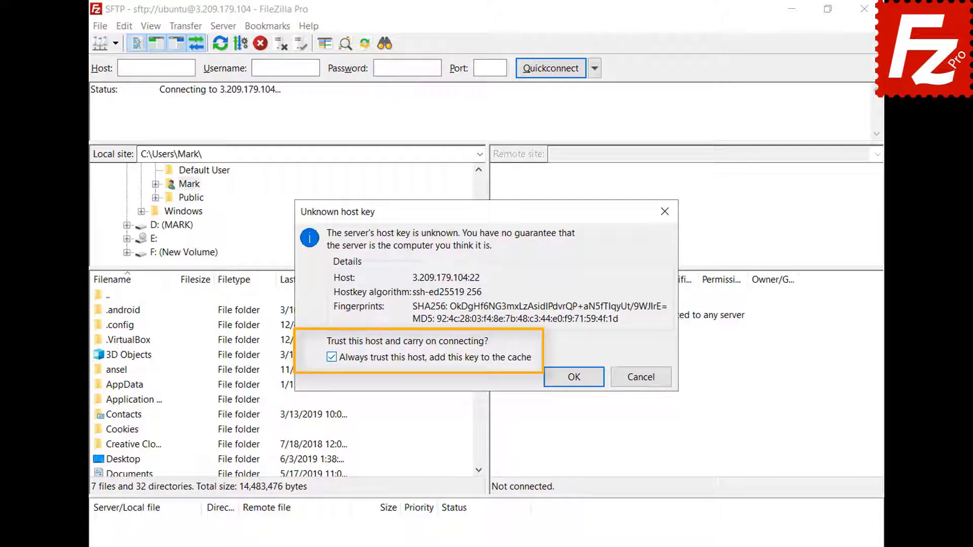
click(574, 378)
text(******)
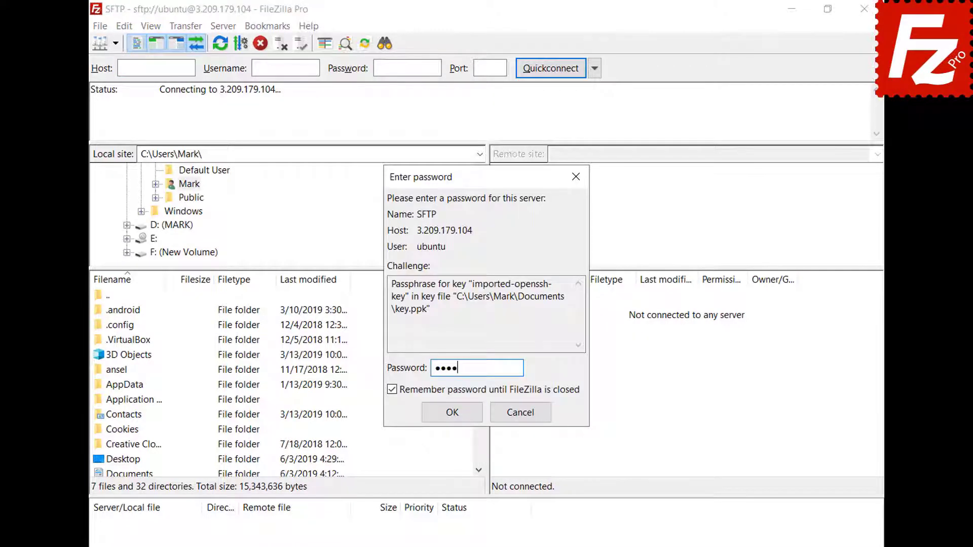
click(452, 412)
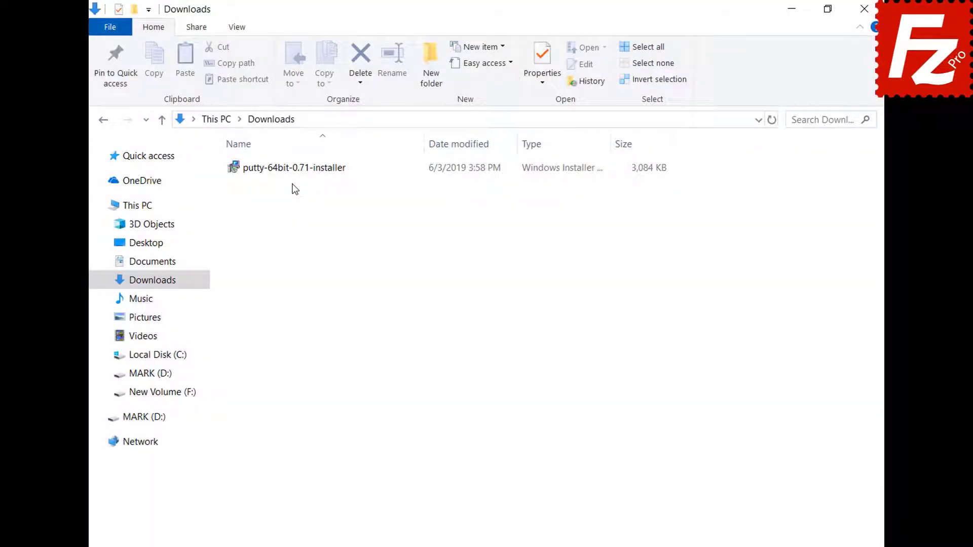
Run putty-64bit-0.71-installer with the default folder, install, and finish the wizard.
double_click(289, 172)
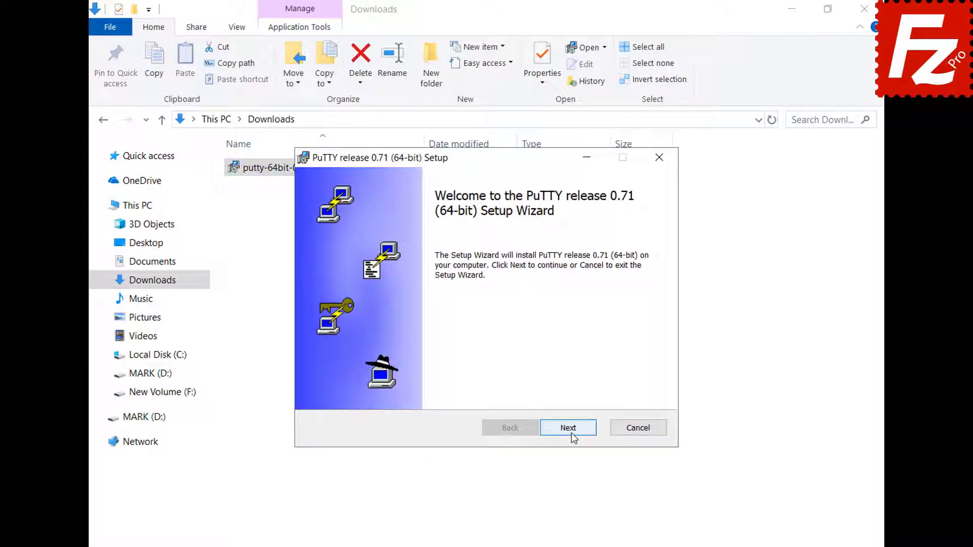
click(570, 433)
click(570, 433)
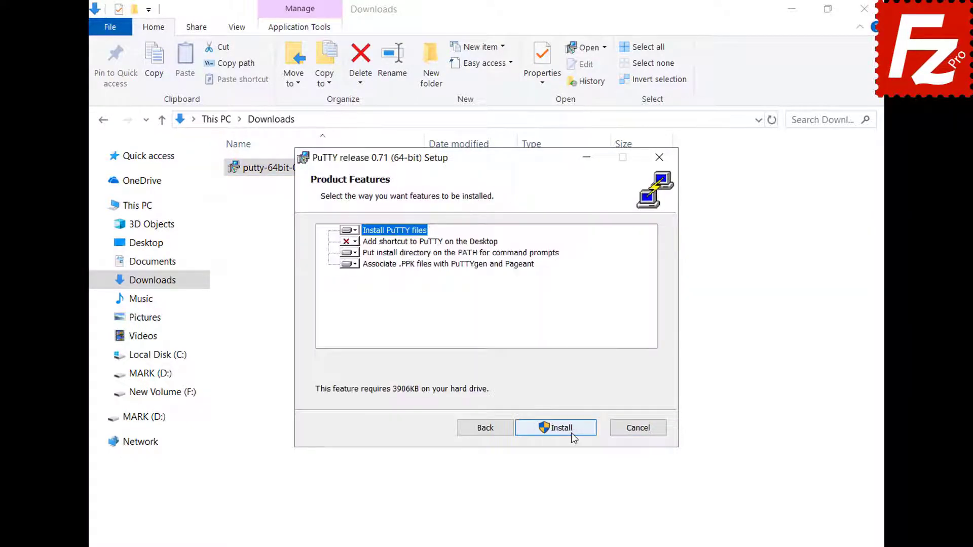
click(570, 433)
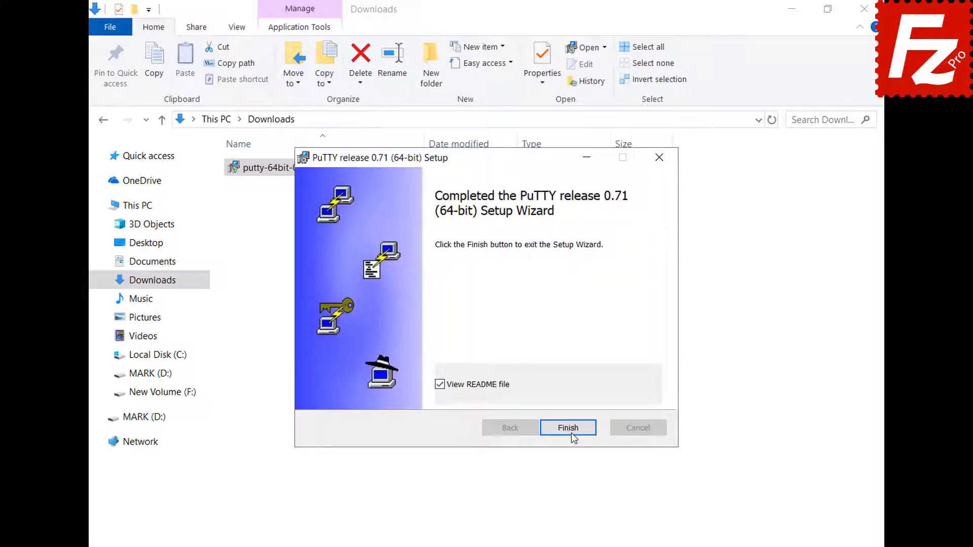
click(568, 428)
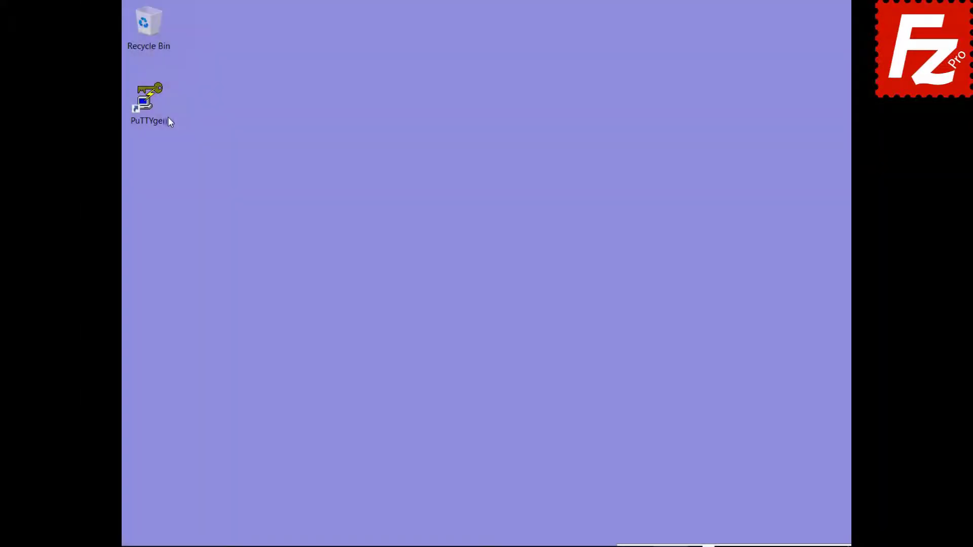
In PuTTYgen, import the OpenSSH key file from Documents, unlocking it with its passphrase.
double_click(161, 116)
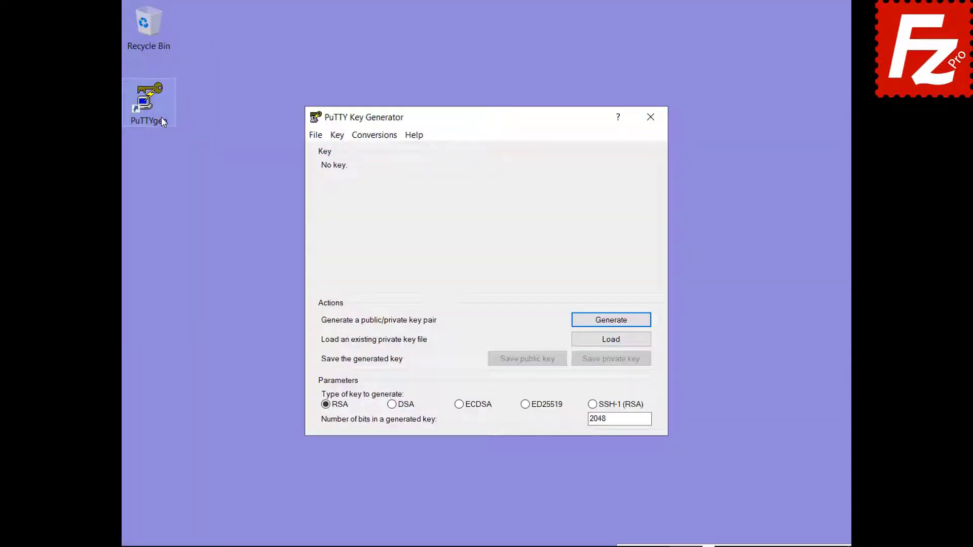
click(375, 136)
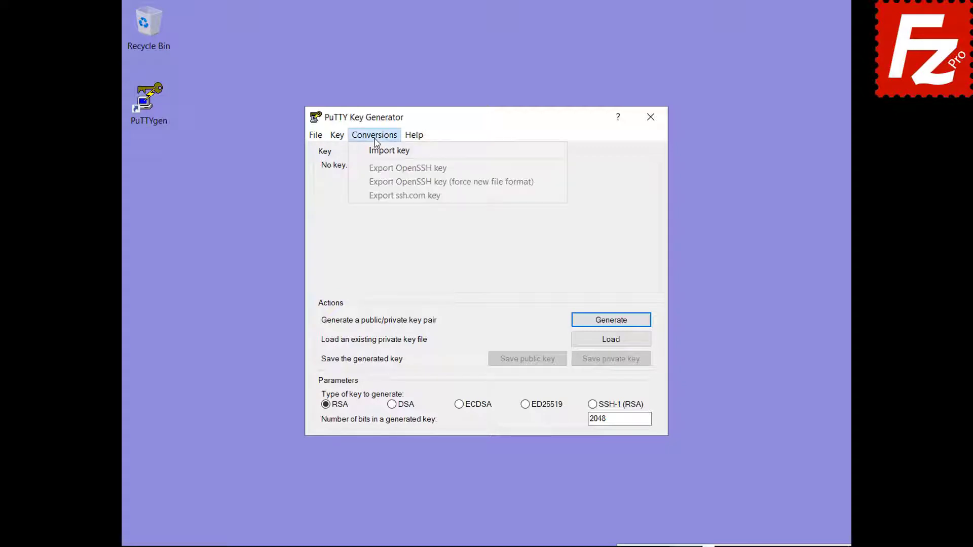
click(375, 149)
click(469, 263)
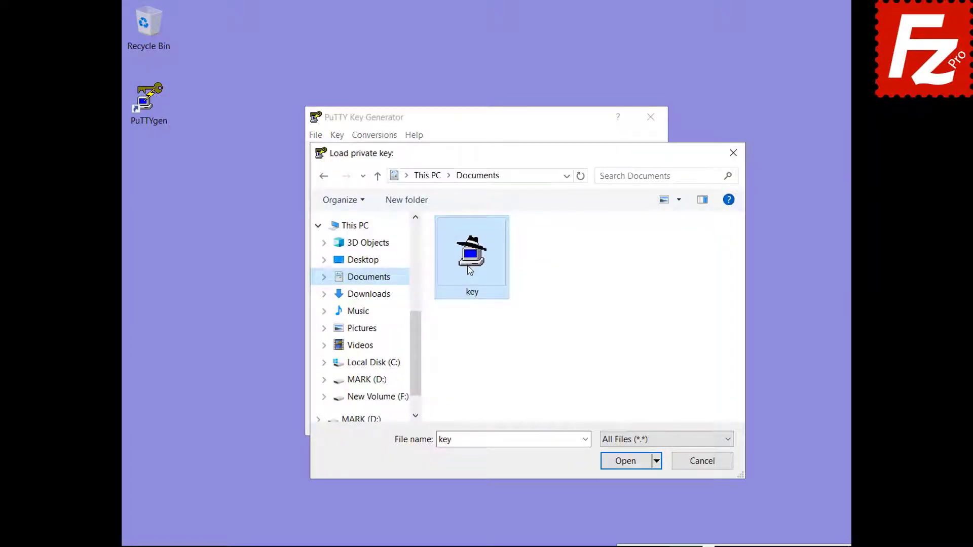
double_click(470, 270)
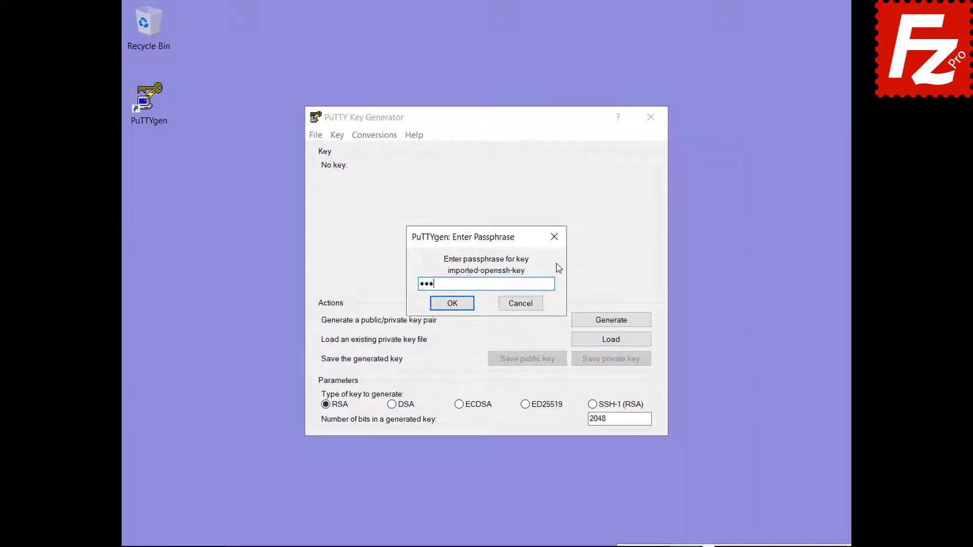
click(451, 303)
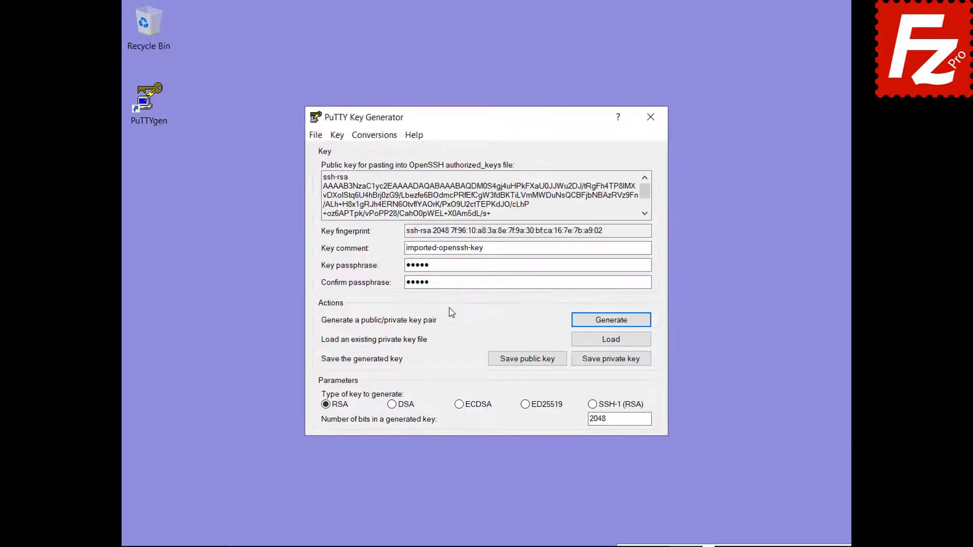
Save the loaded key as the PuTTY private key key.ppk.
click(612, 363)
text(key.ppk)
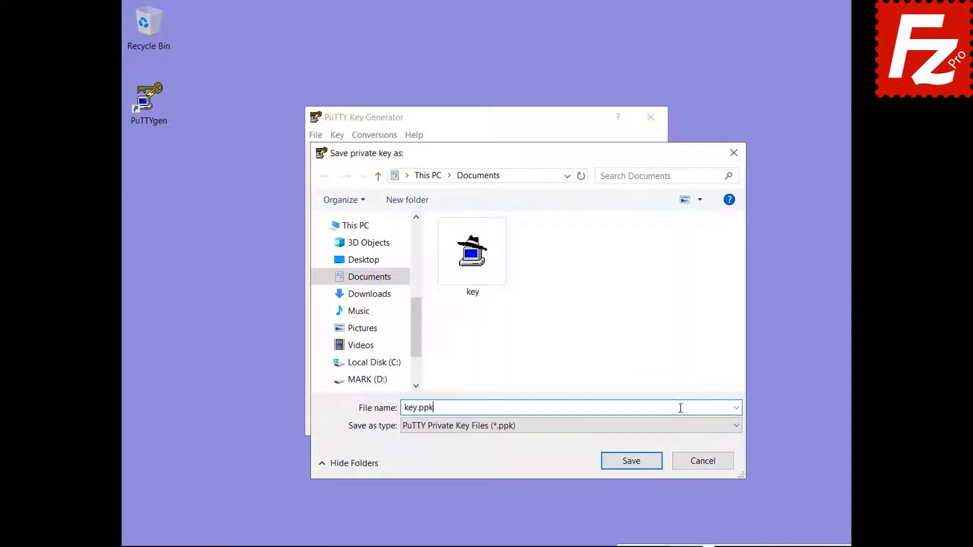
click(634, 464)
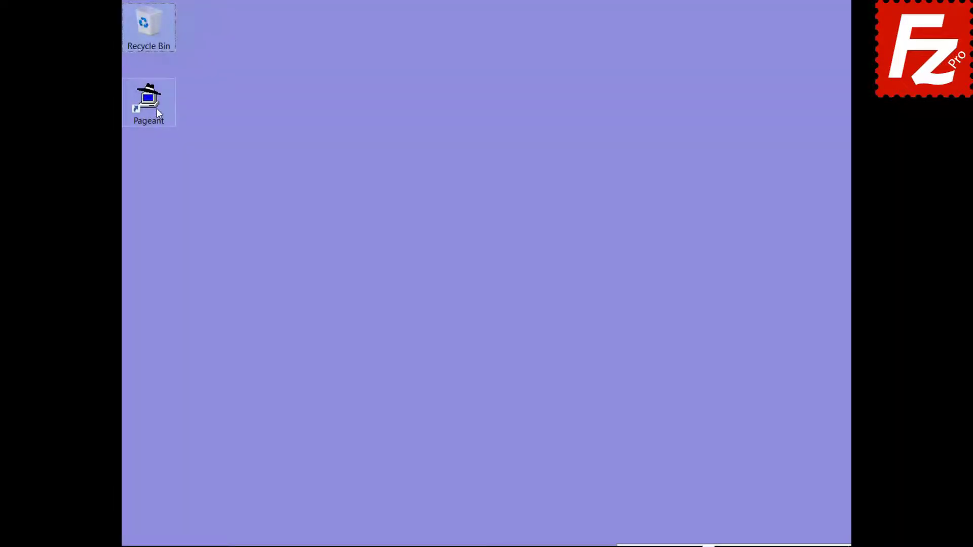
Start Pageant and add the key file from Documents, unlocking it with its passphrase.
click(156, 109)
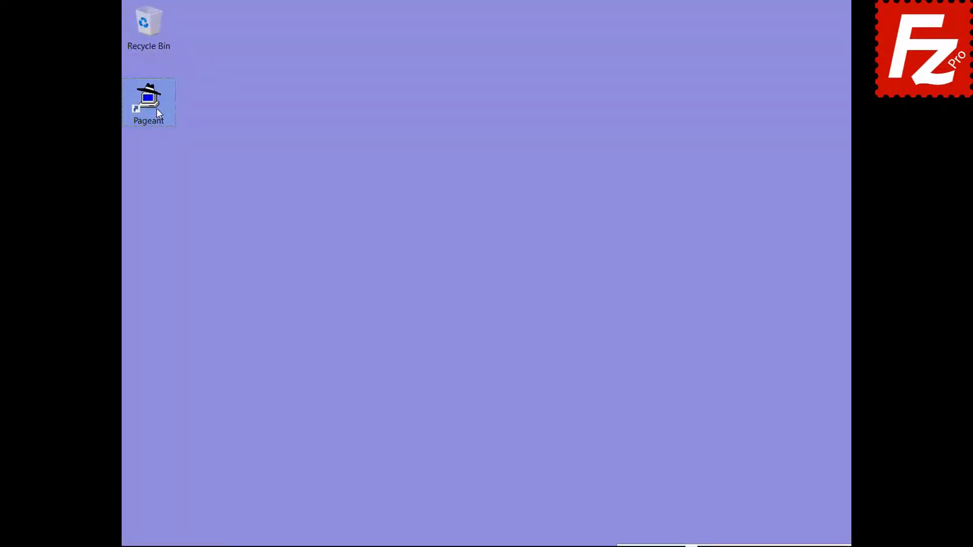
double_click(156, 107)
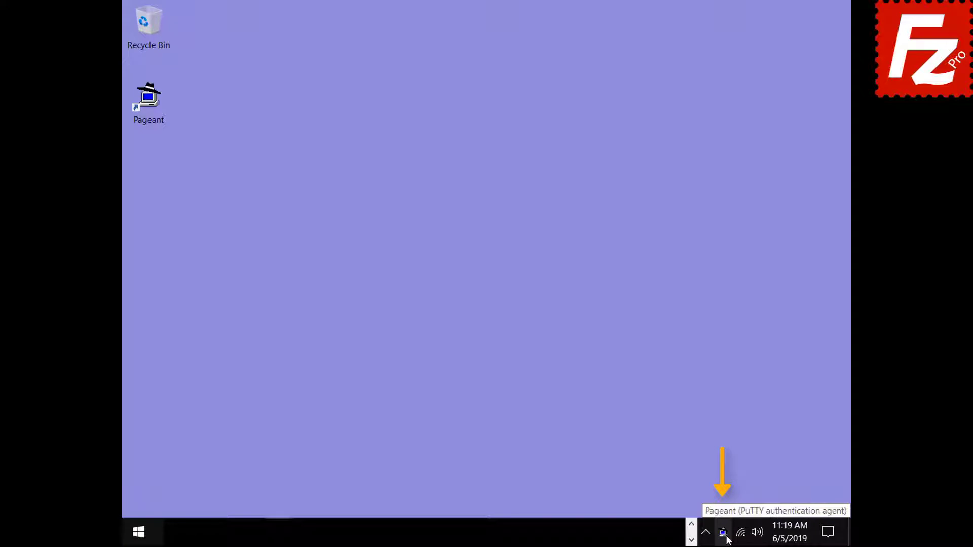
double_click(724, 536)
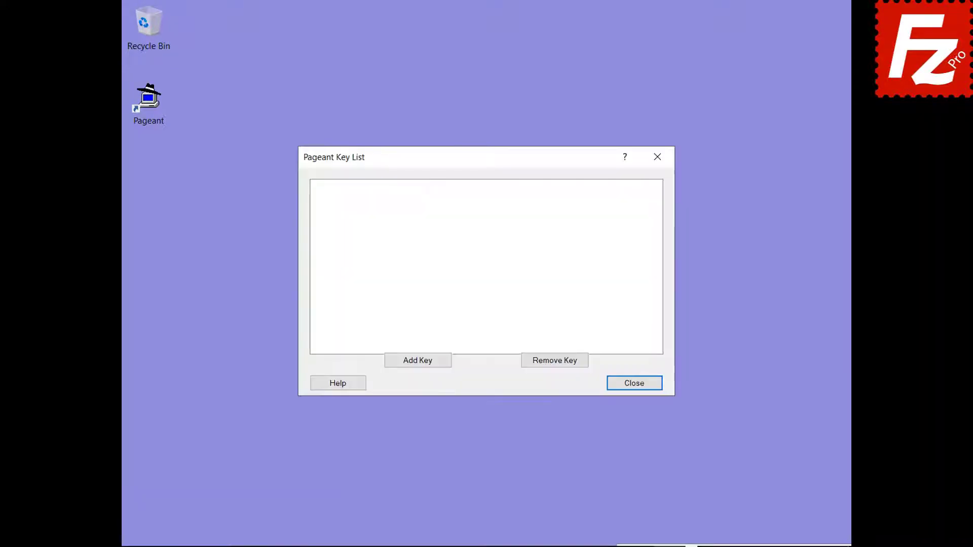
click(417, 362)
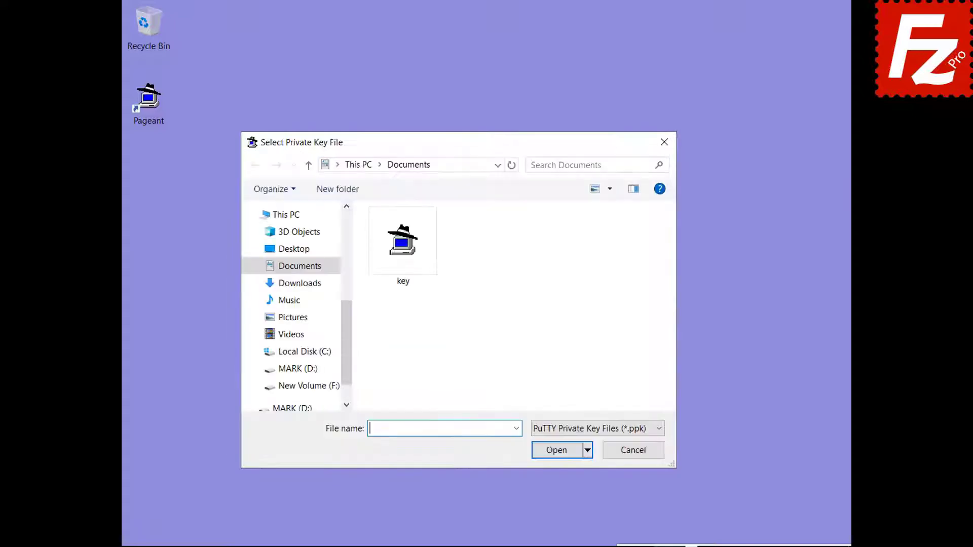
double_click(405, 284)
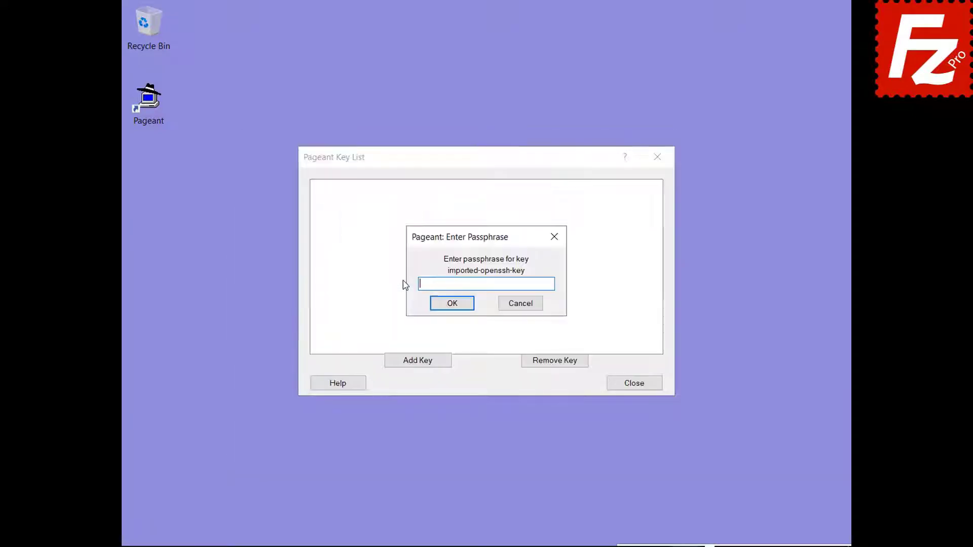
text(*****)
click(452, 308)
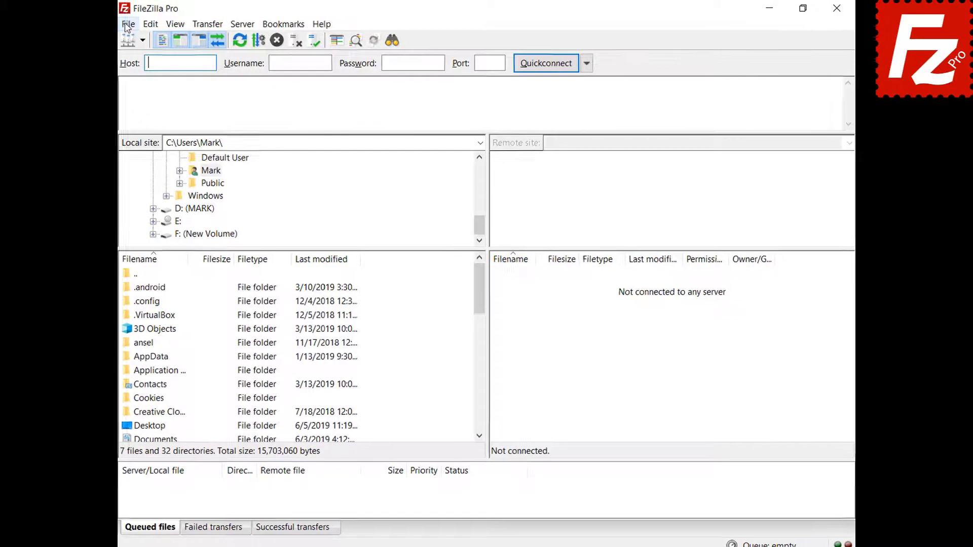
Change the SFTP site's logon type to Normal in Site Manager and connect.
click(129, 24)
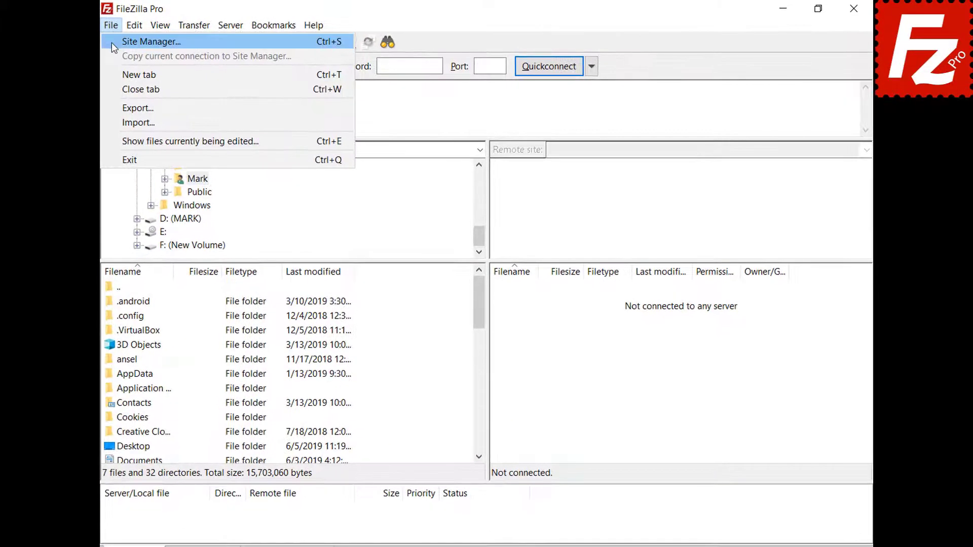
click(112, 43)
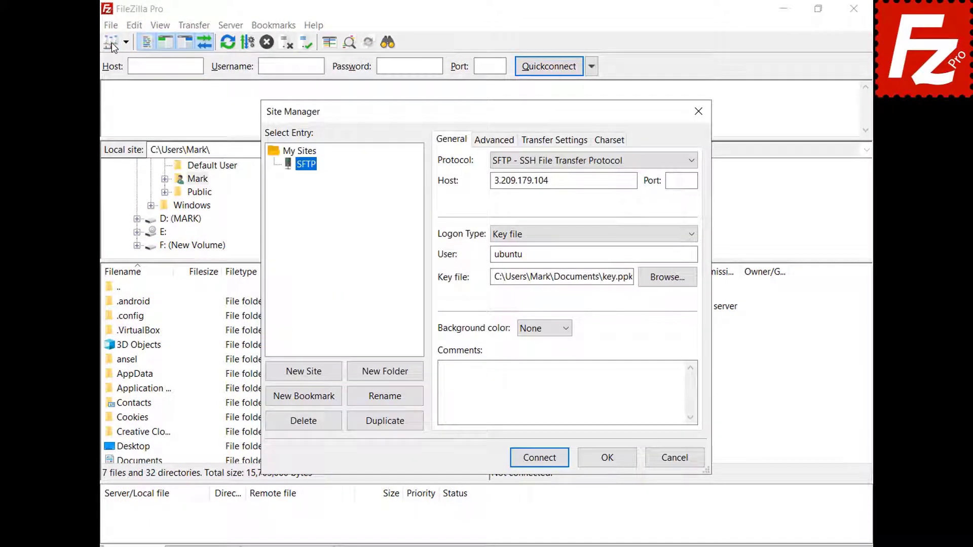
click(693, 235)
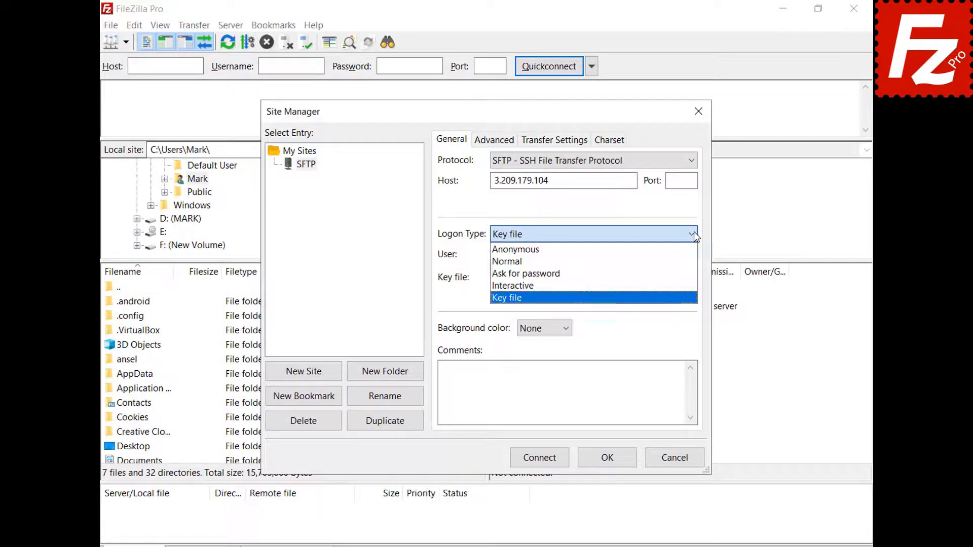
click(691, 262)
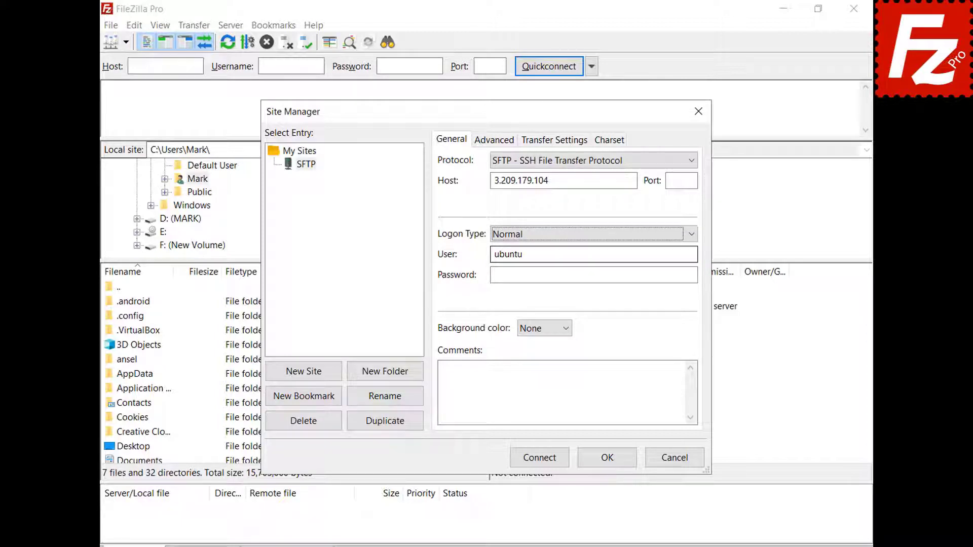
click(540, 462)
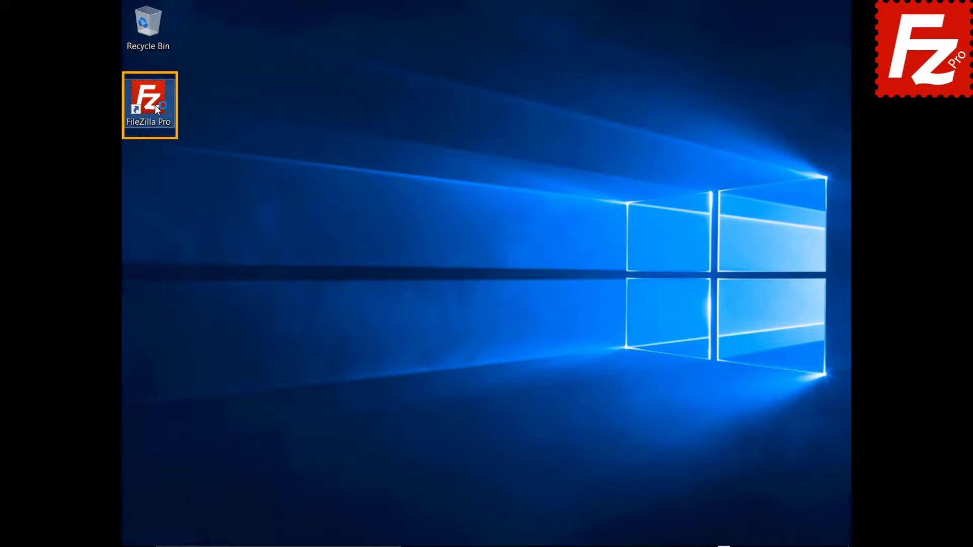
Launch FileZilla Pro and go to Settings > Transfers > FTP: File Types.
double_click(154, 105)
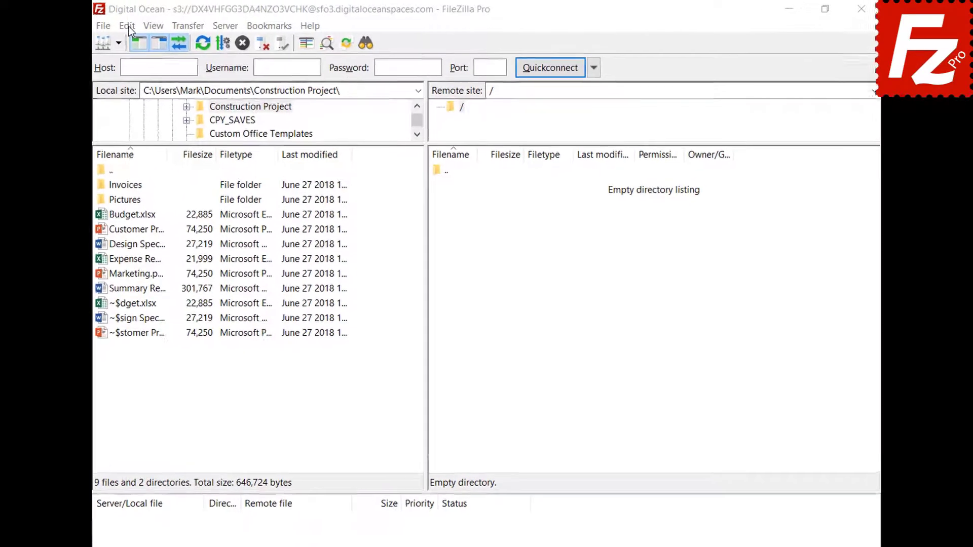
click(152, 24)
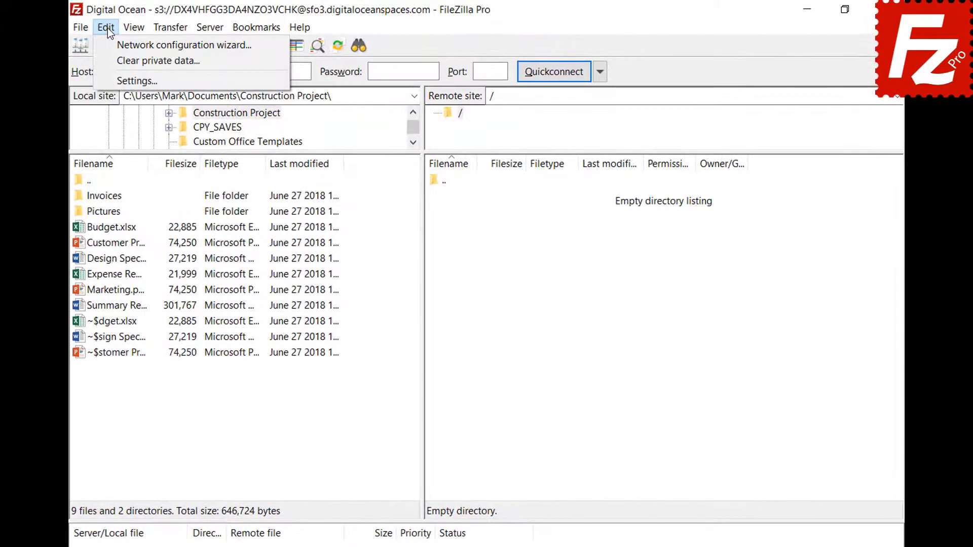
click(114, 81)
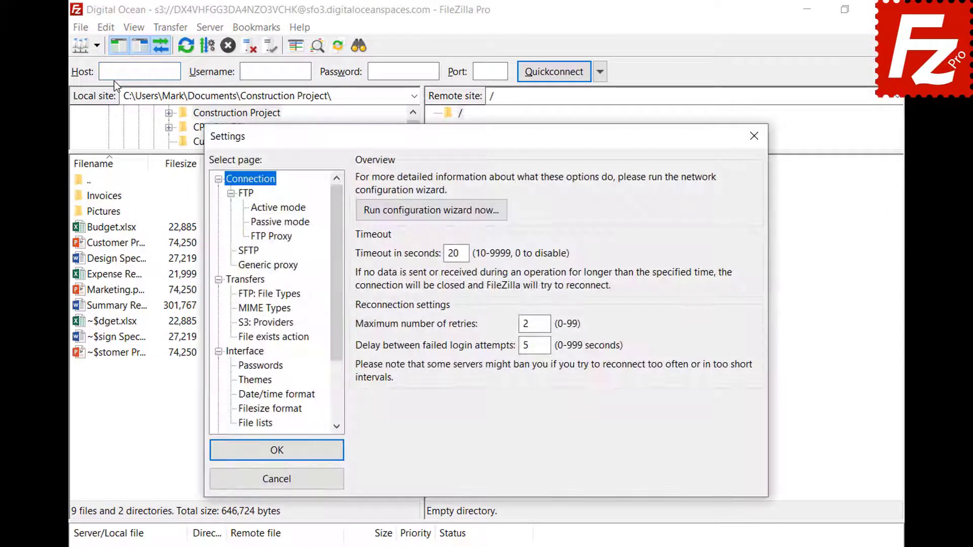
click(241, 297)
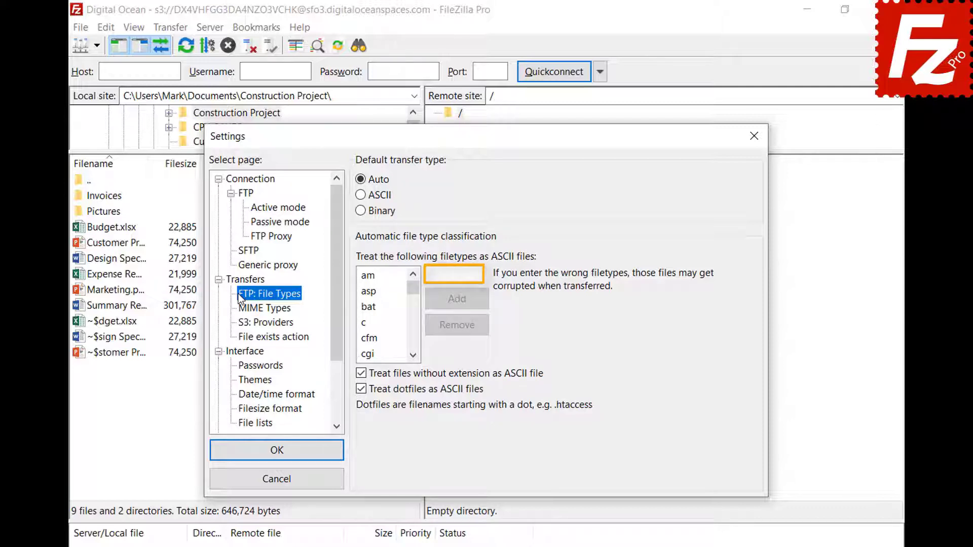
Add json to the ASCII file type list and close Settings with OK.
click(478, 274)
text(json)
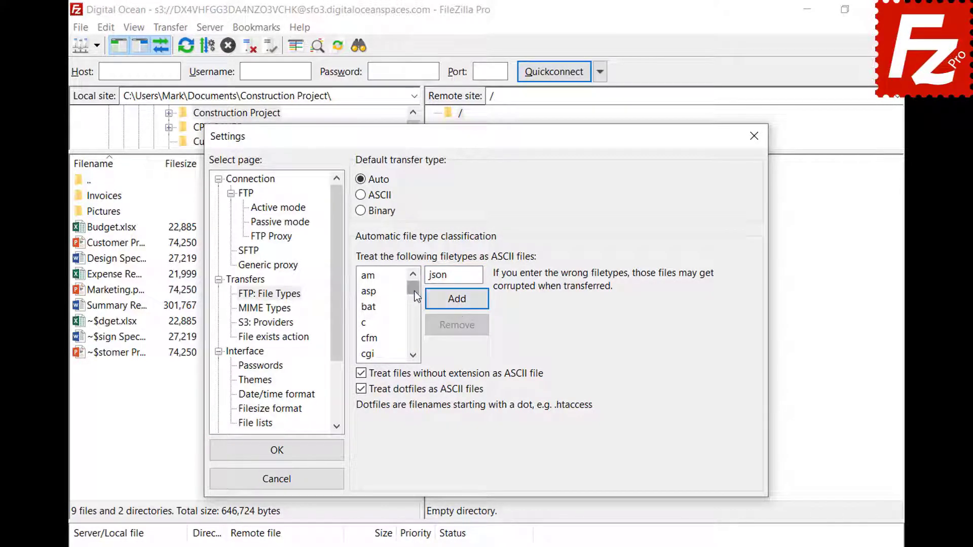
drag(413, 292, 414, 313)
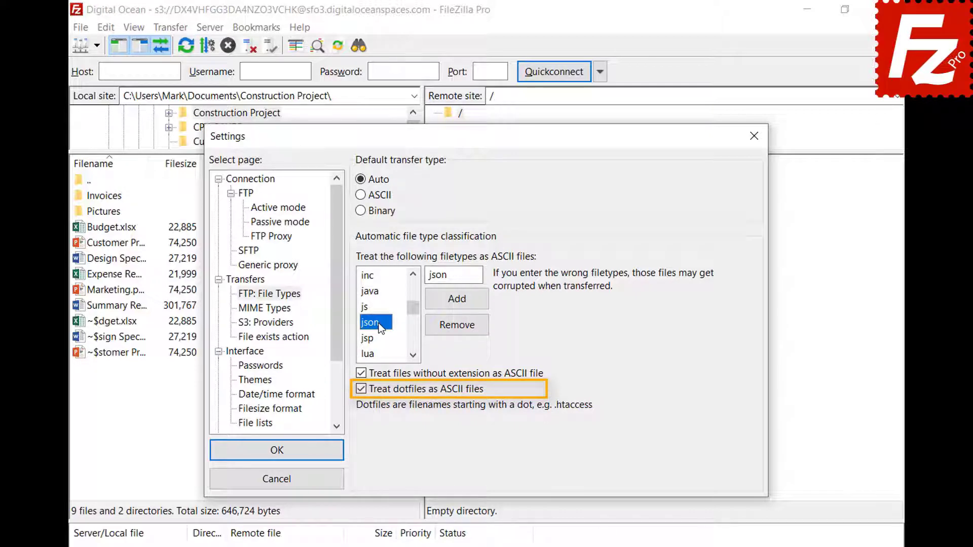
click(275, 454)
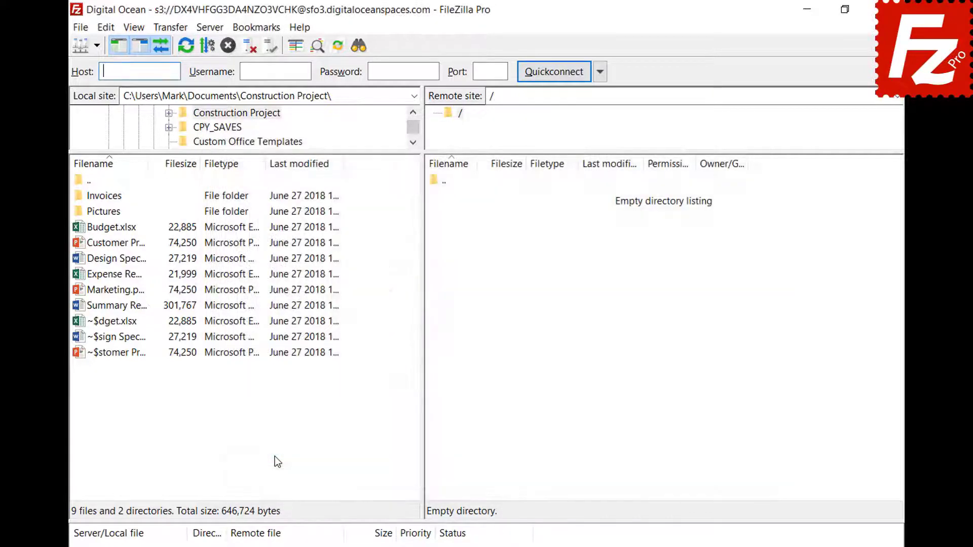
Connect to the FTP site in a new tab and check the current transfer type.
click(97, 46)
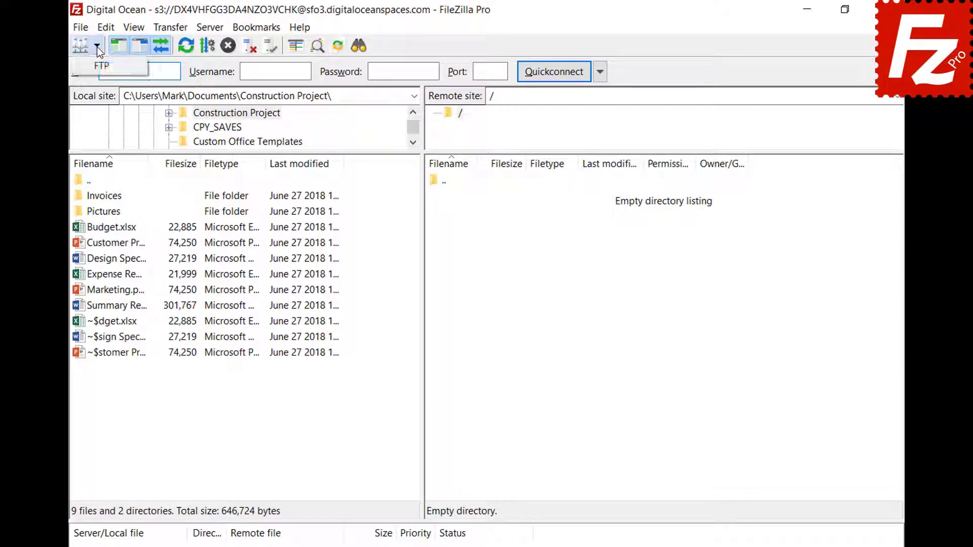
click(96, 62)
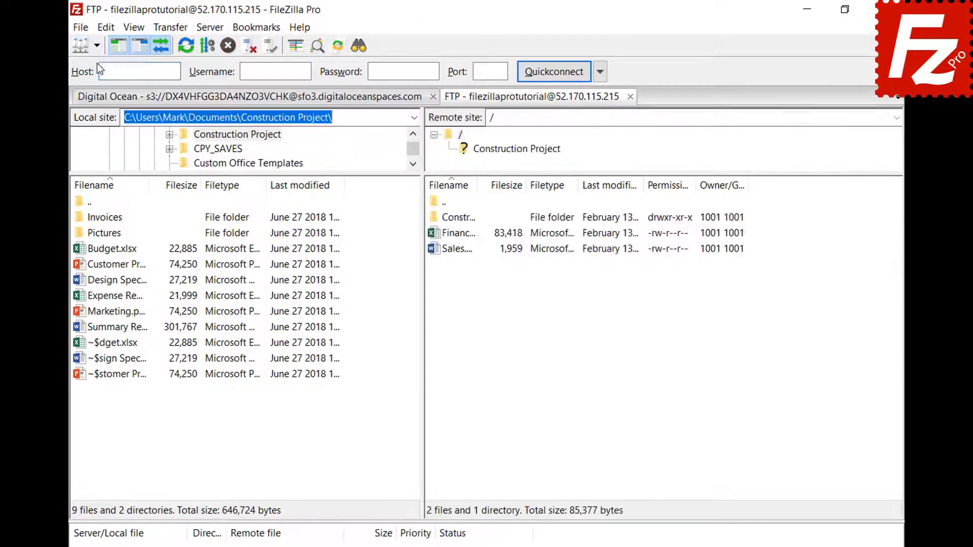
click(170, 27)
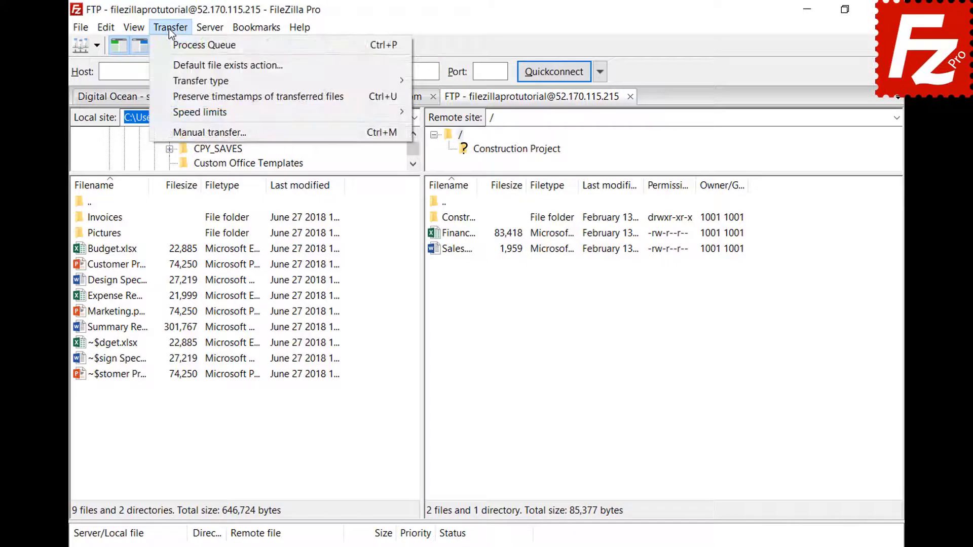
mouse_move(175, 81)
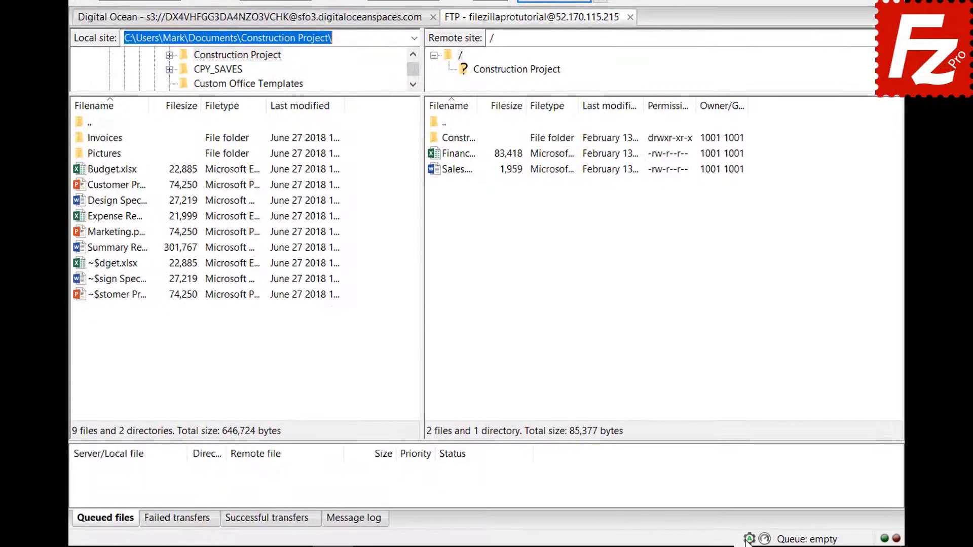
click(749, 539)
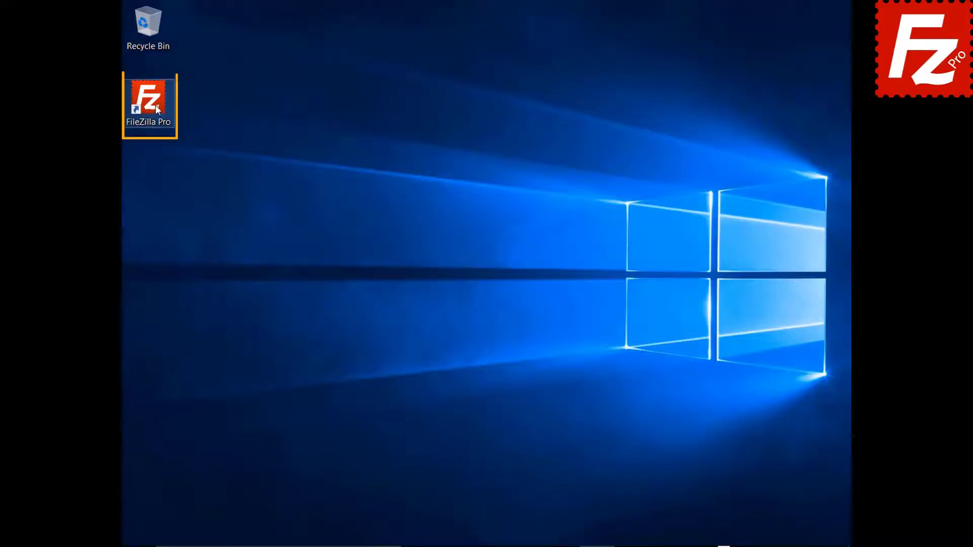
Launch FileZilla Pro from its desktop shortcut.
double_click(154, 105)
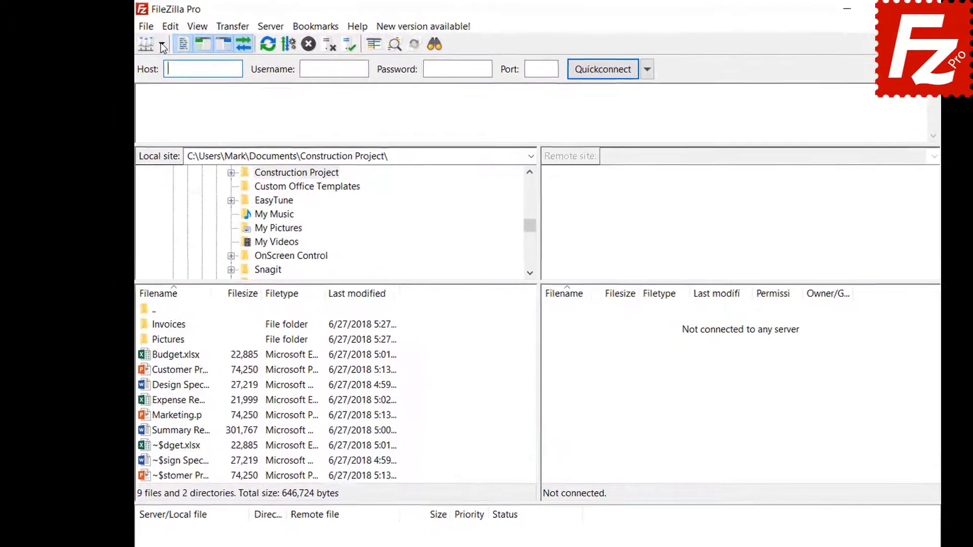
Connect to the saved FTP Tutorial site and upload Summary Report.docx (301,767 bytes) to the remote root.
click(162, 45)
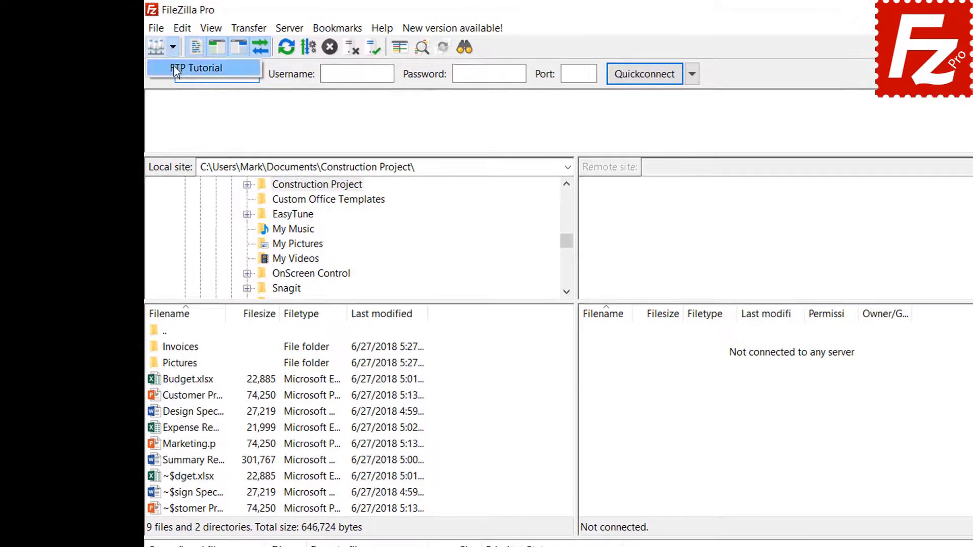
click(175, 69)
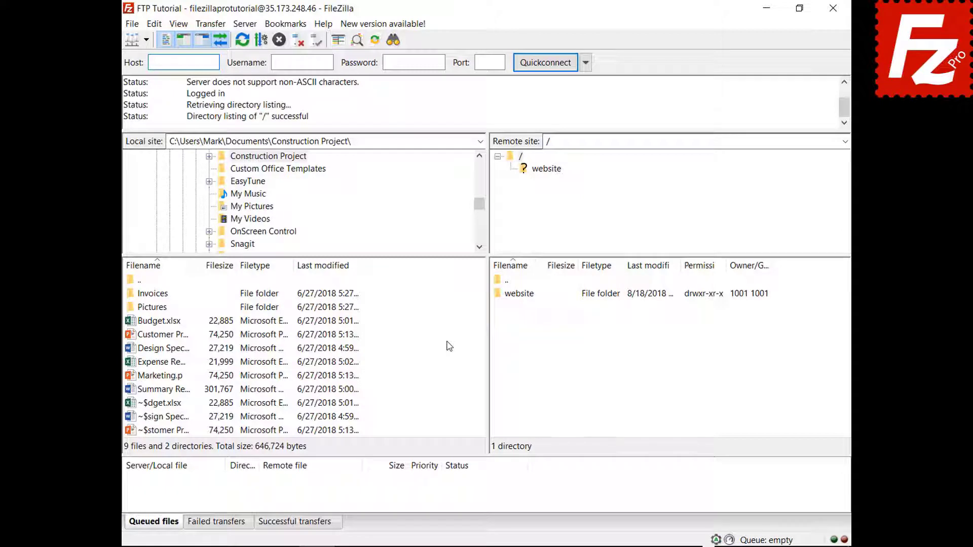
right_click(164, 391)
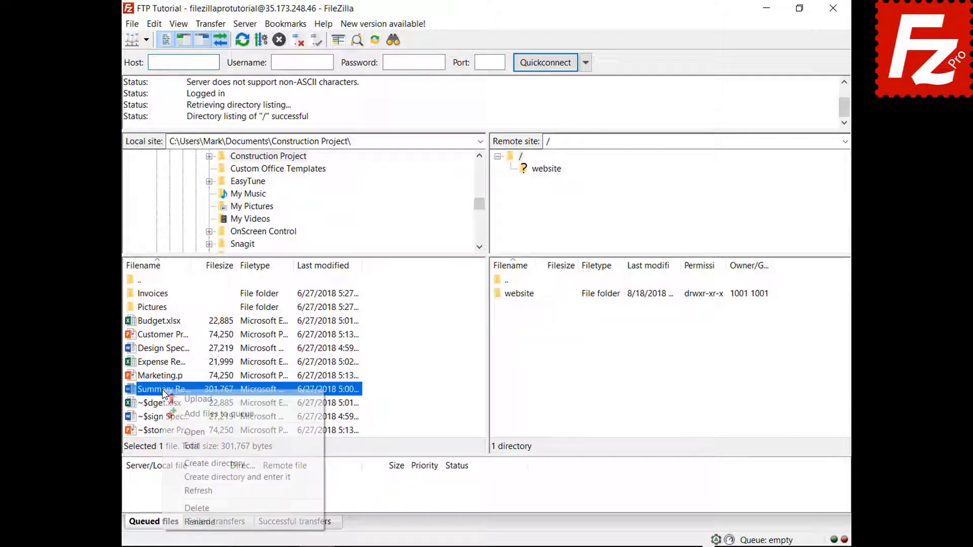
click(185, 400)
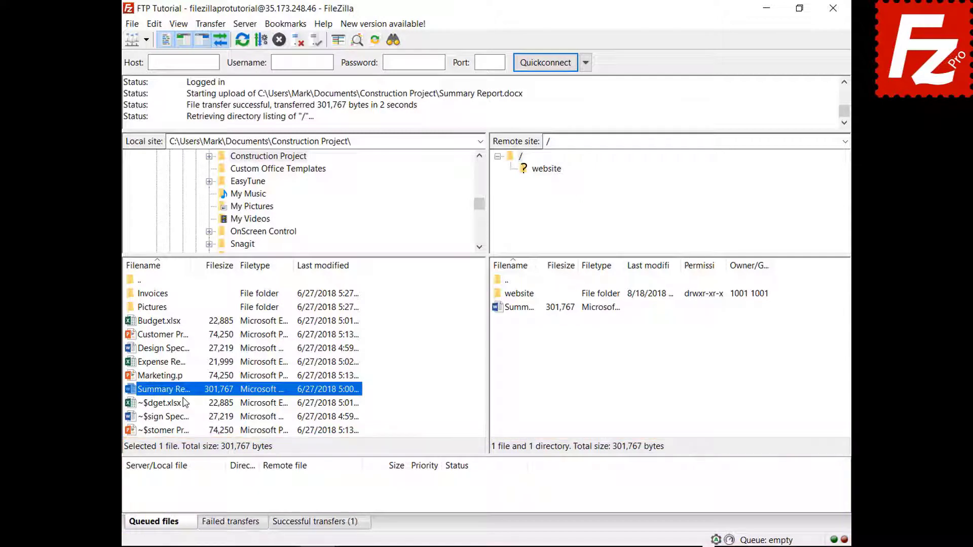
right_click(161, 320)
Add Budget.xlsx and the Invoices folder to the queue, then process the queue to upload both.
click(181, 345)
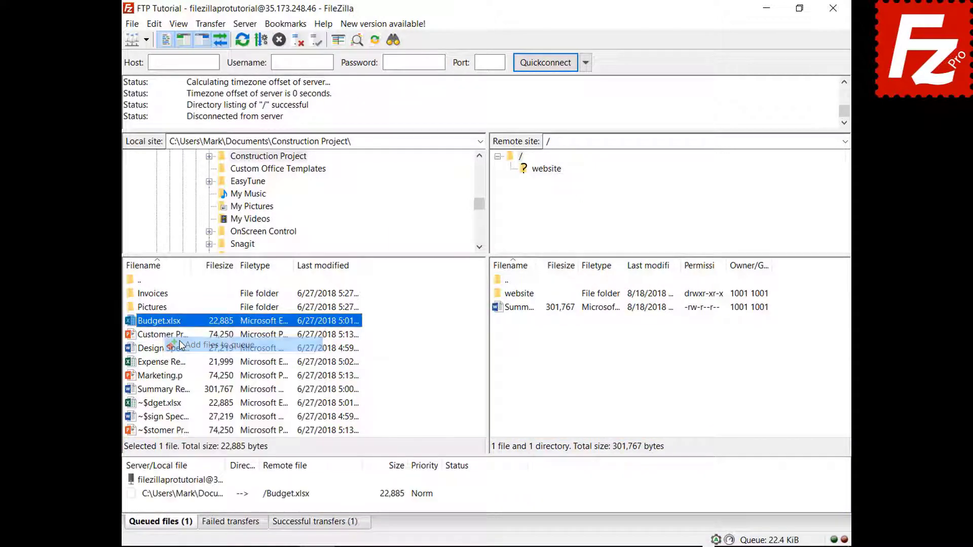
right_click(161, 294)
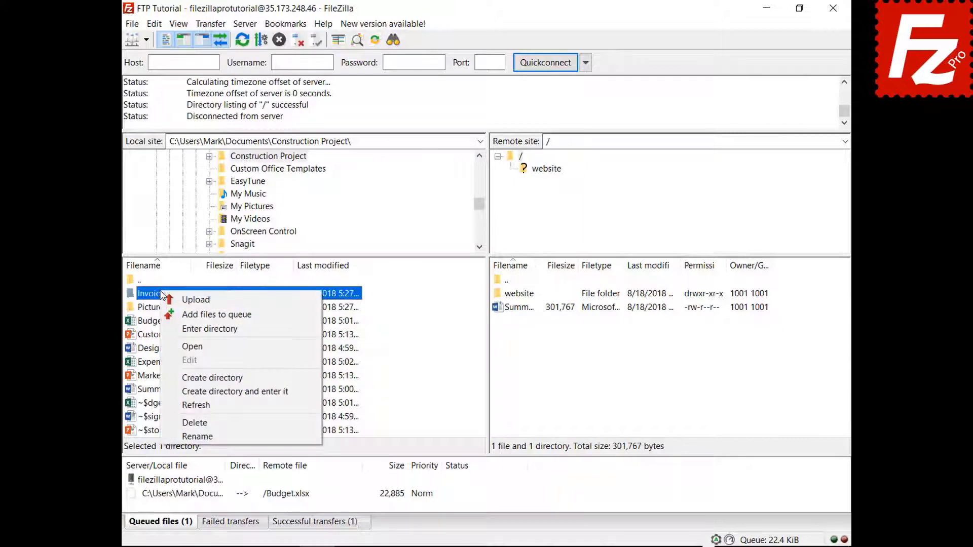
click(173, 314)
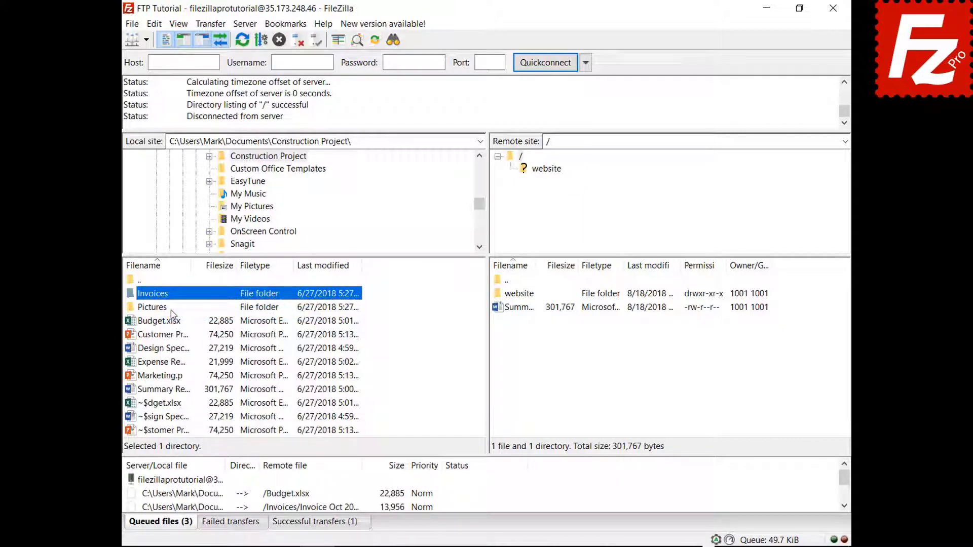
right_click(187, 482)
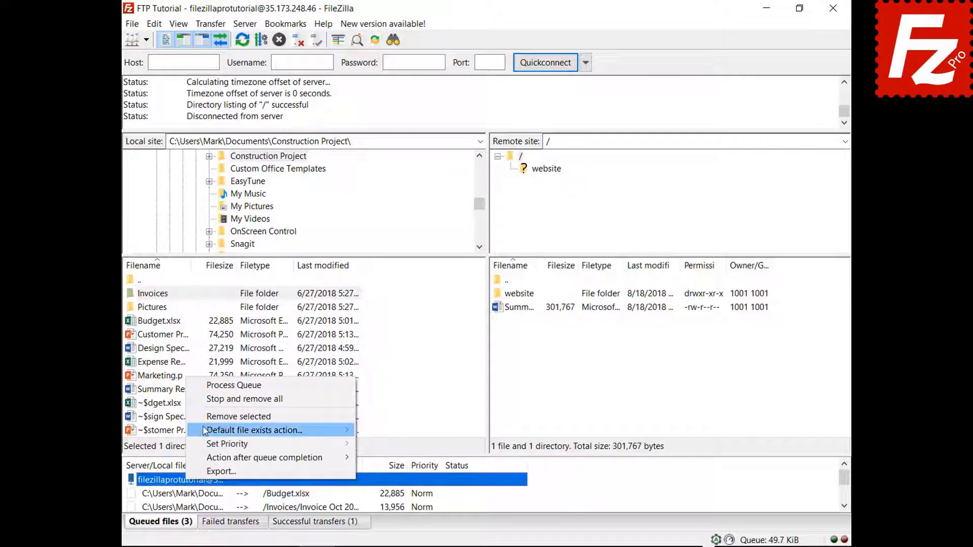
click(216, 386)
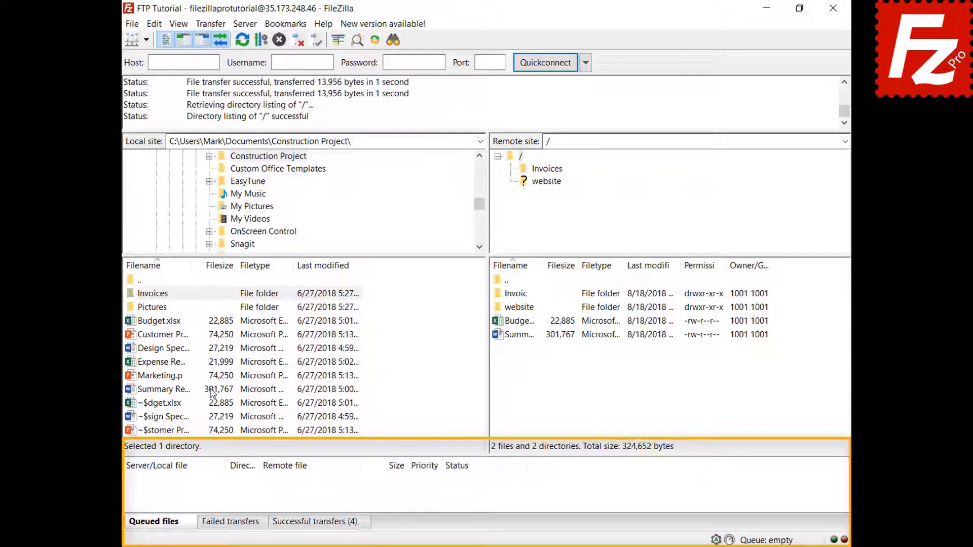
Add Design Specs.docx and Expense Report.xlsx to the transfer queue.
right_click(169, 351)
click(176, 372)
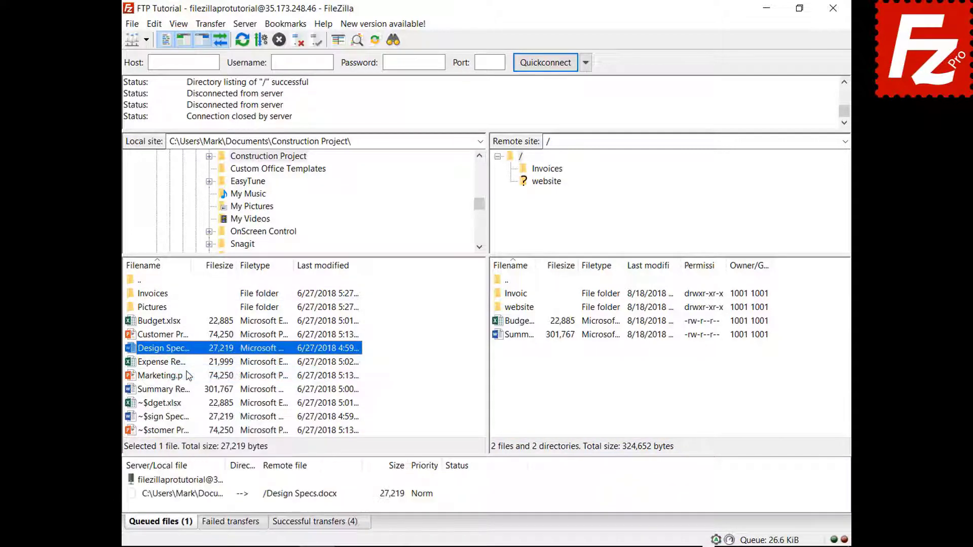
right_click(174, 364)
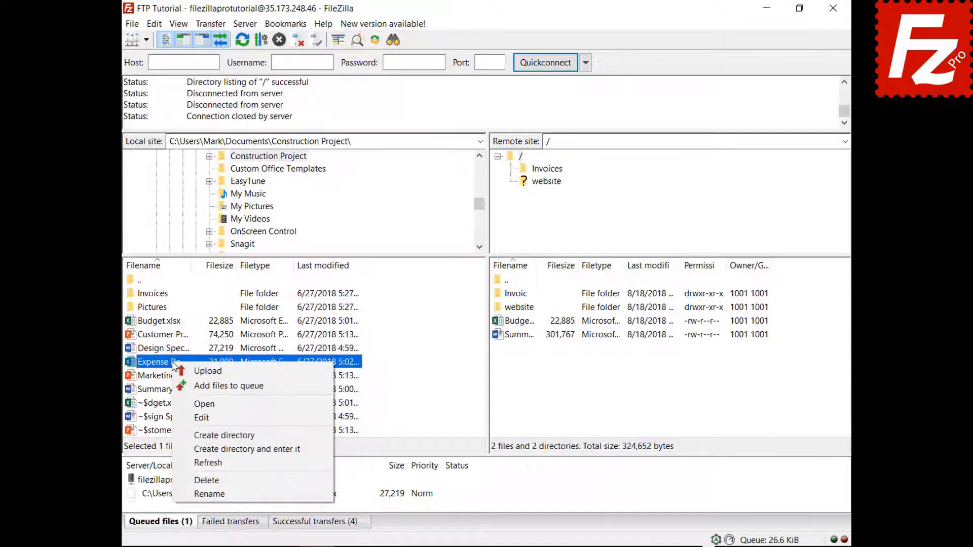
click(187, 385)
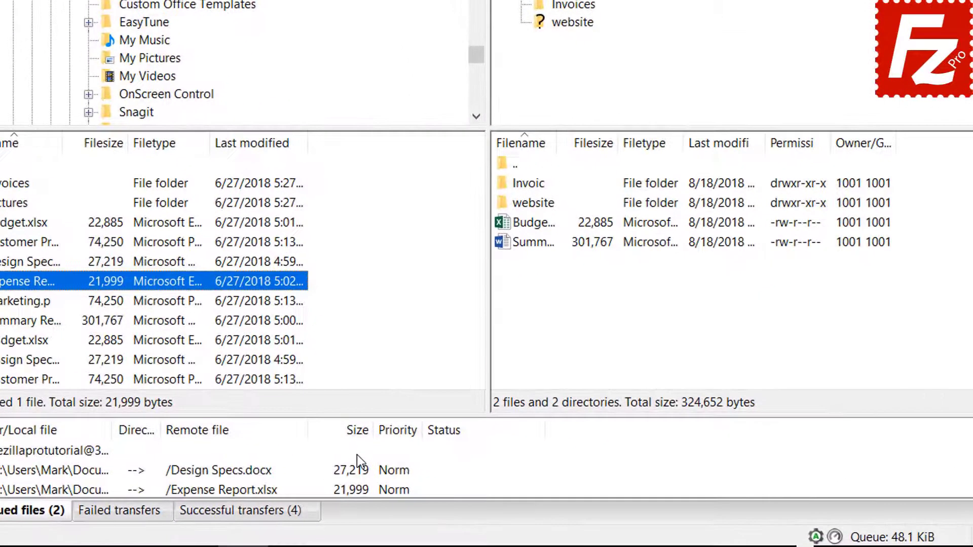
Sort the queue by size, set Expense Report.xlsx to High priority, and process the queue.
click(370, 441)
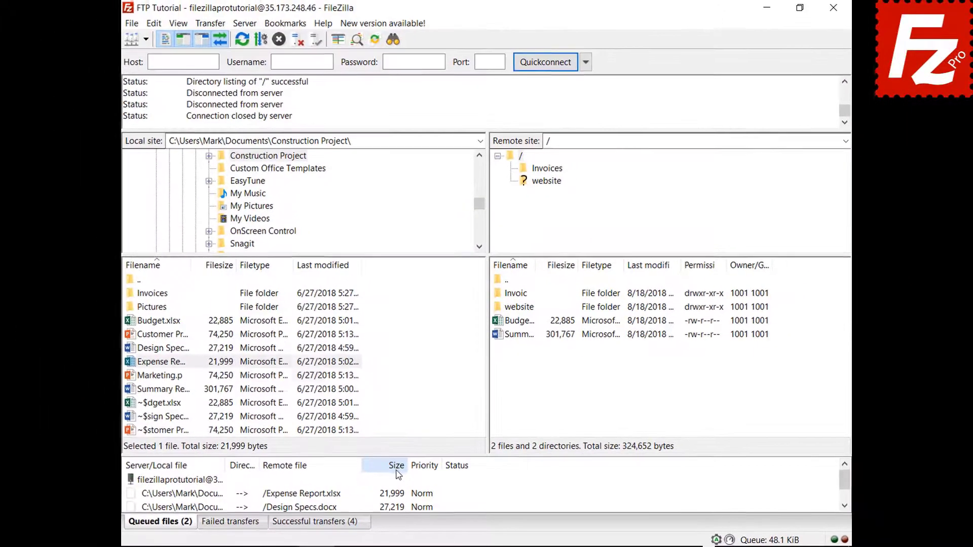
click(156, 484)
right_click(220, 497)
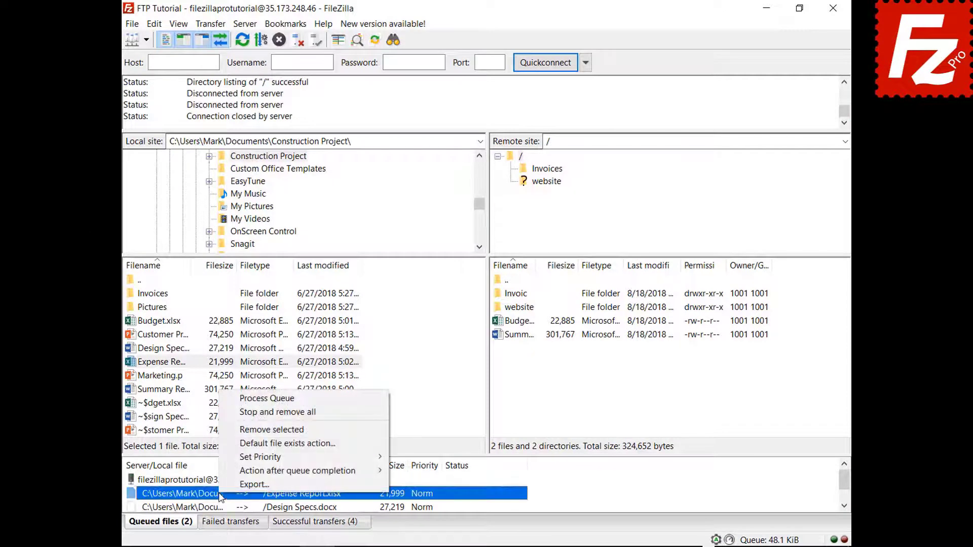
mouse_move(290, 460)
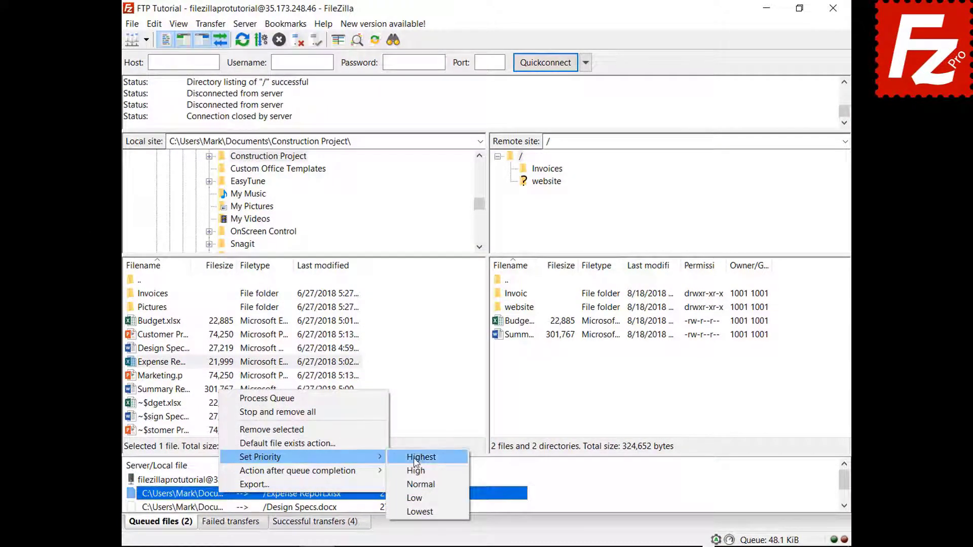
click(414, 470)
right_click(204, 482)
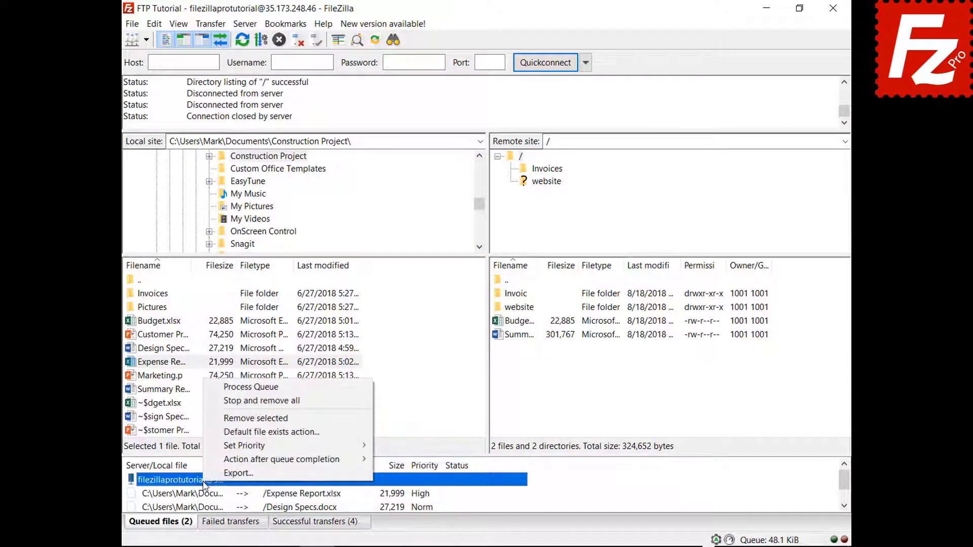
click(260, 388)
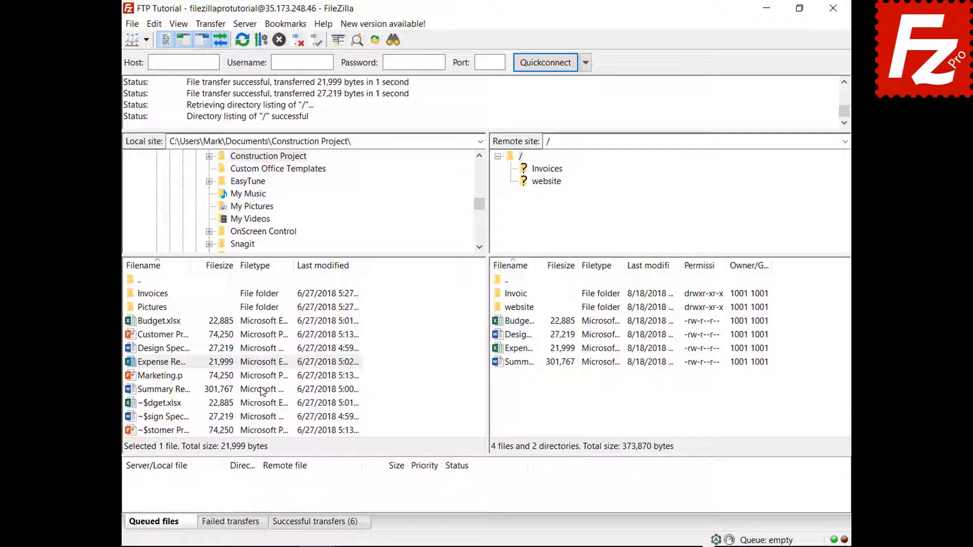
Queue Budget.xlsx and review the File exists action in Settings, cancelling without changes.
right_click(190, 320)
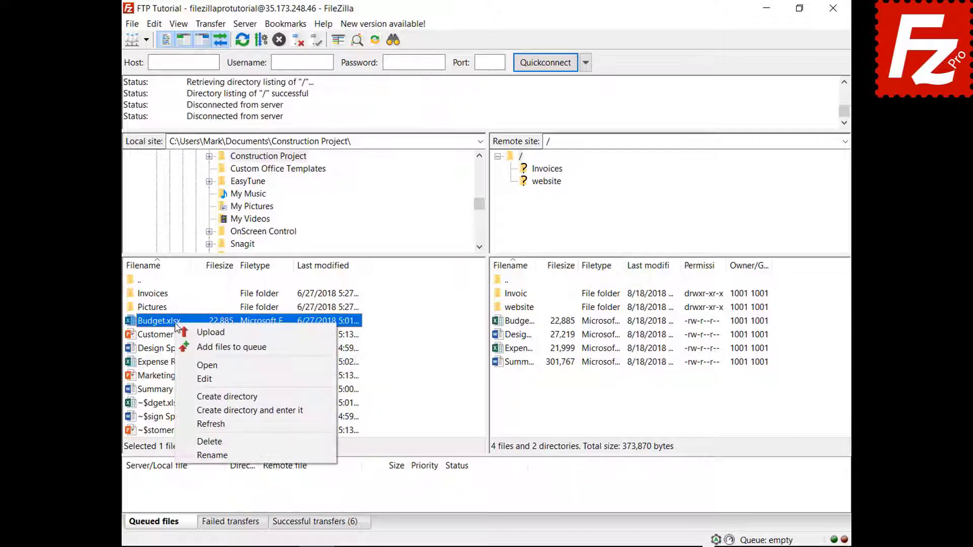
click(187, 347)
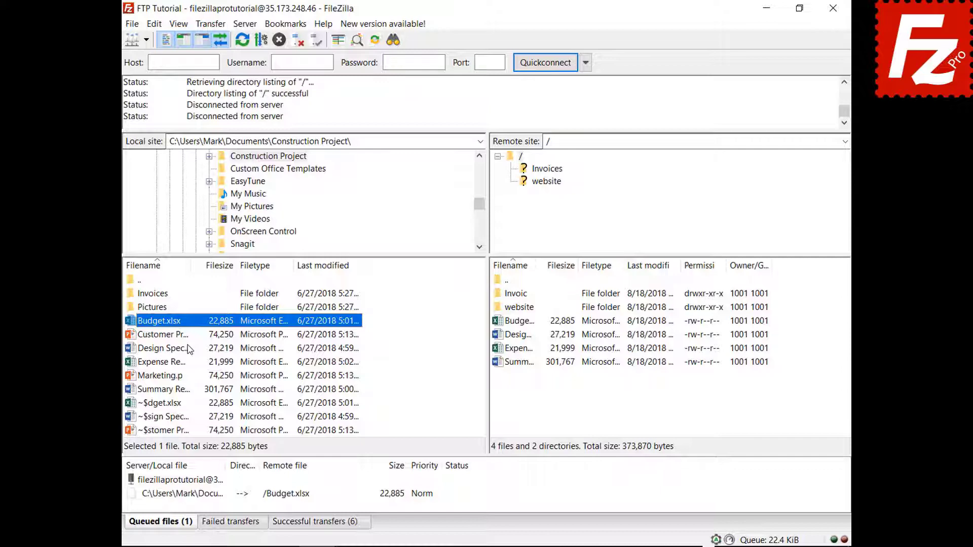
click(154, 24)
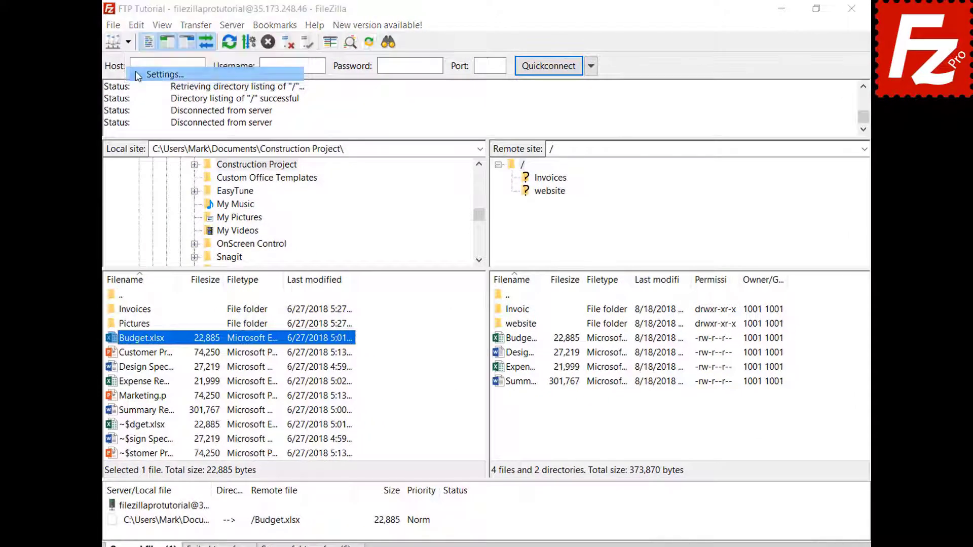
click(136, 72)
click(304, 310)
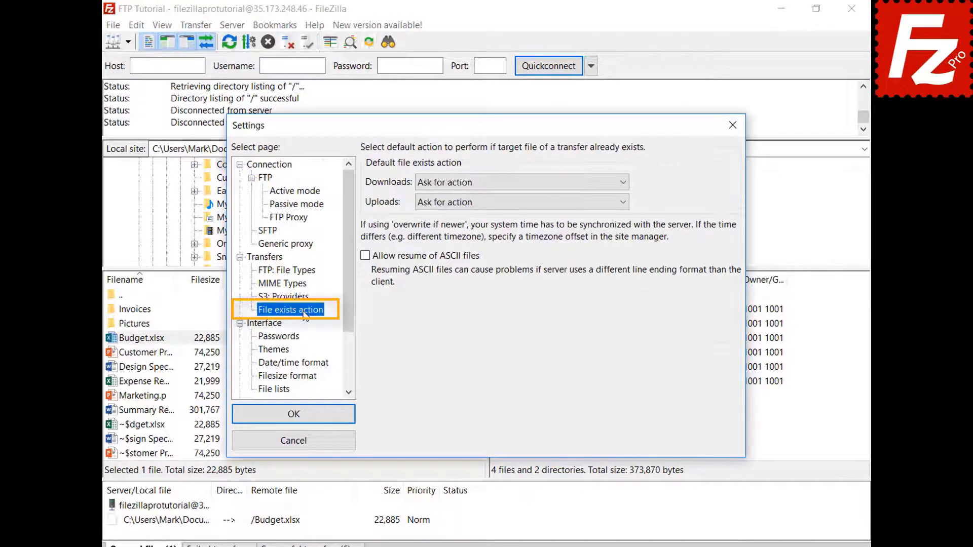
click(306, 446)
Set the queued Budget.xlsx's file exists action to Overwrite file, then process the queue.
right_click(205, 523)
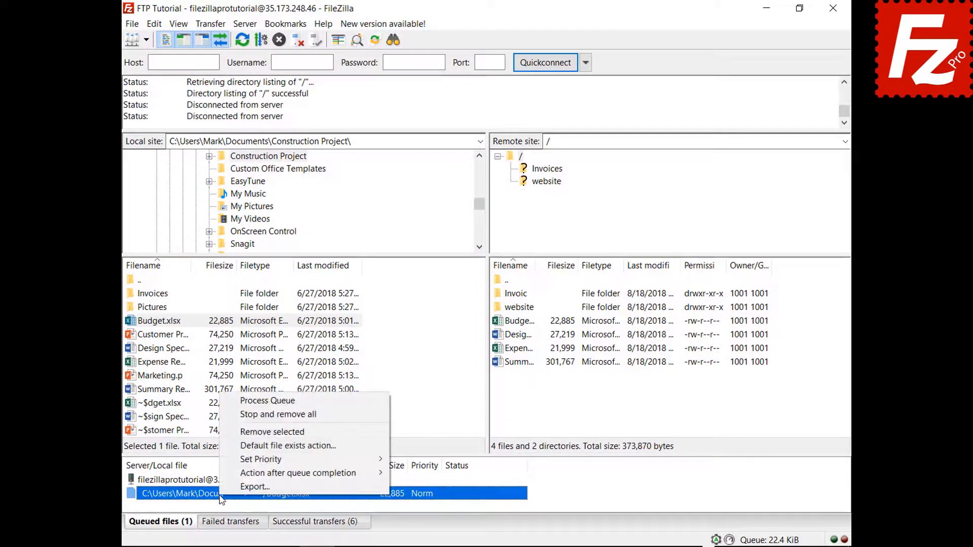
click(240, 447)
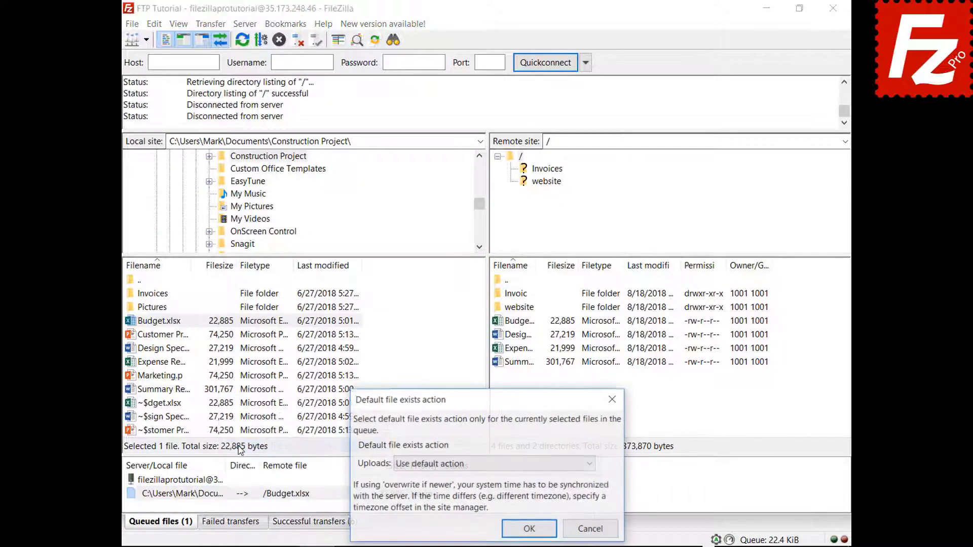
click(425, 465)
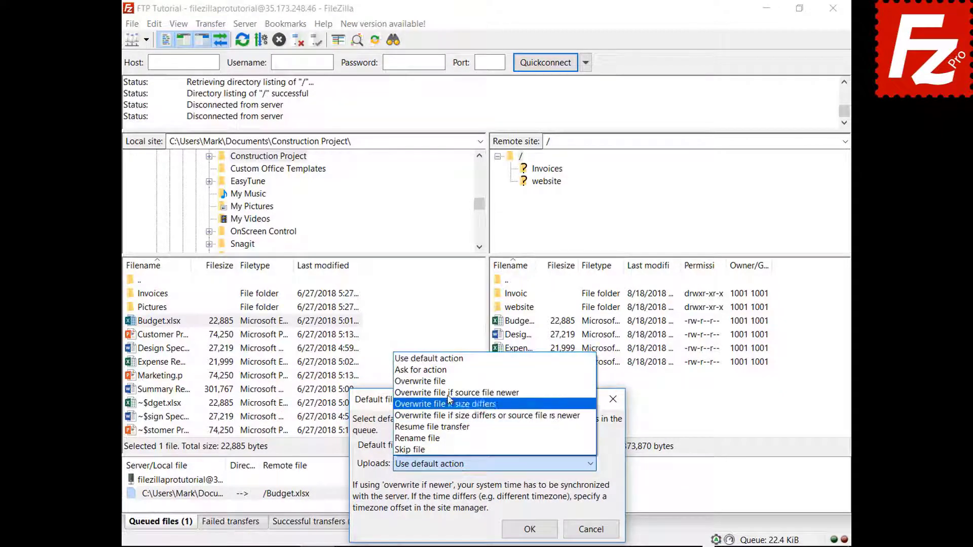
click(420, 381)
click(529, 524)
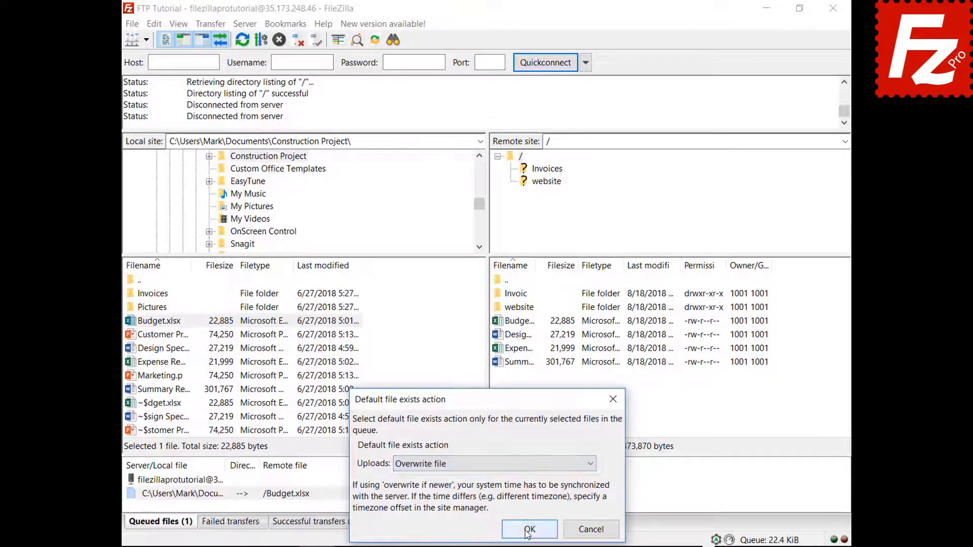
right_click(185, 481)
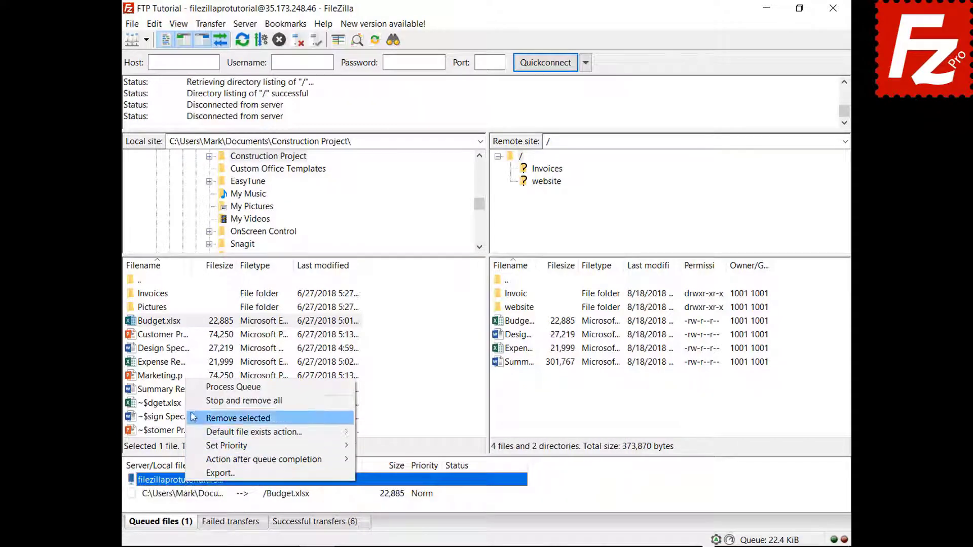
click(194, 390)
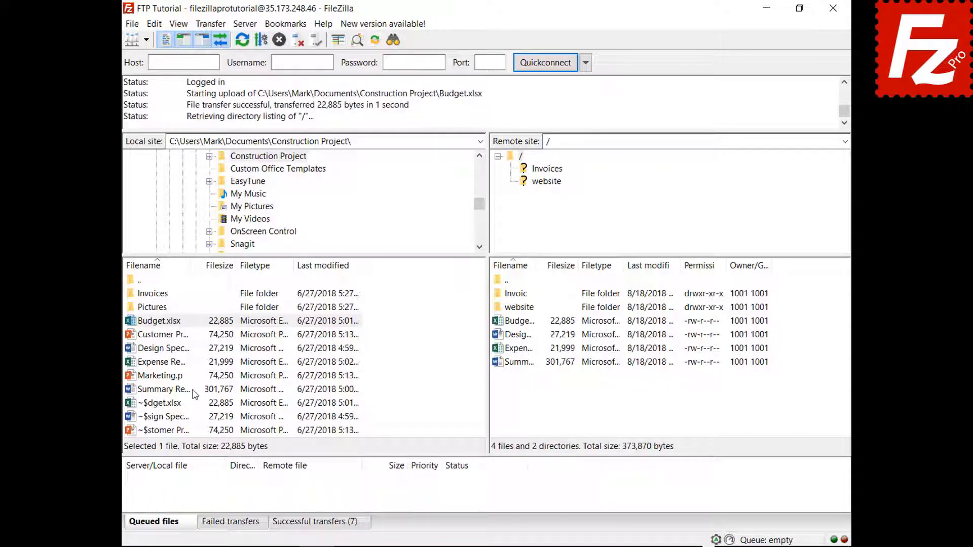
Queue Marketing.pptx and set the action after queue completion to Close FileZilla.
right_click(169, 376)
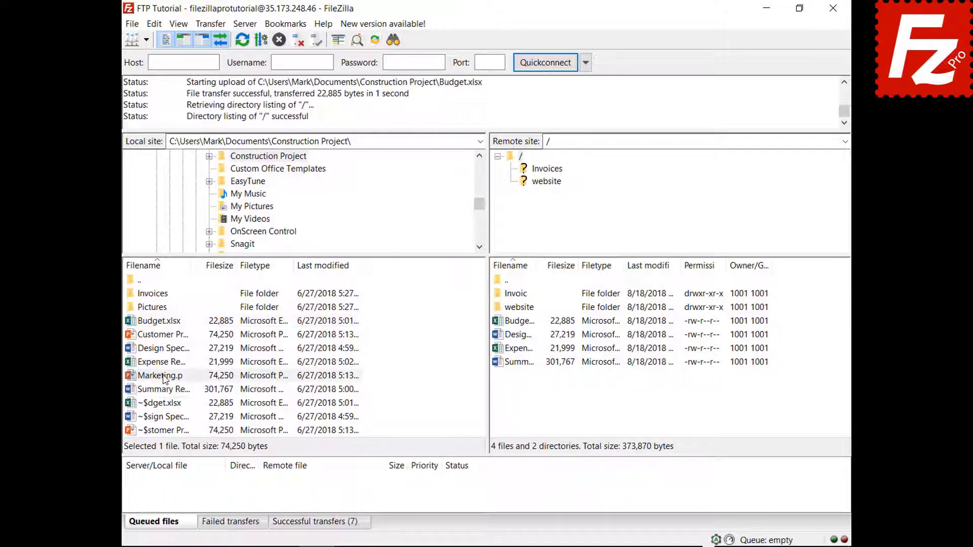
click(173, 399)
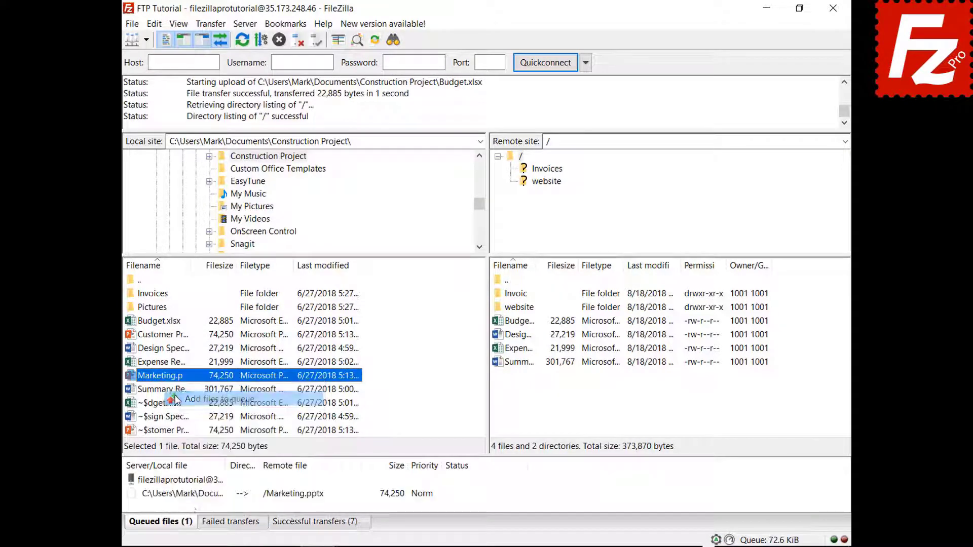
right_click(194, 500)
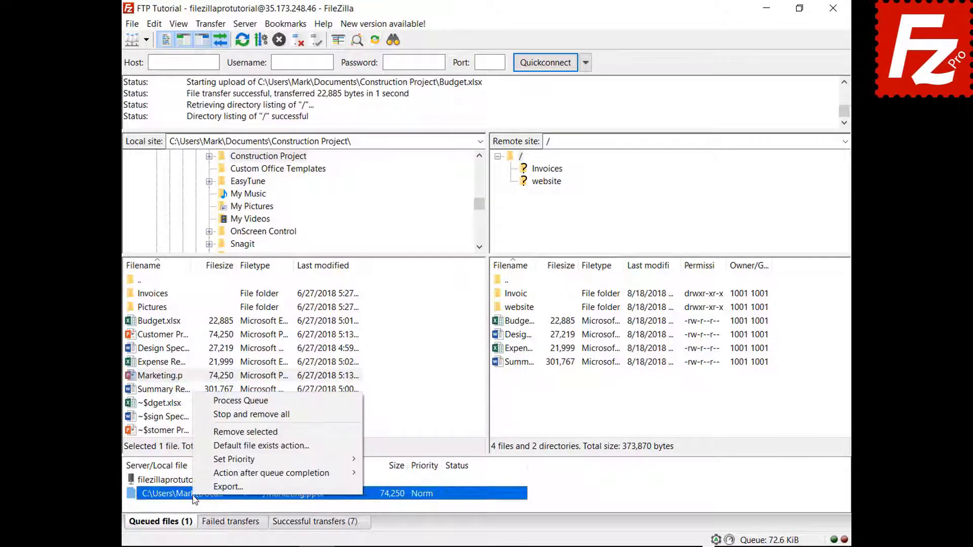
mouse_move(198, 474)
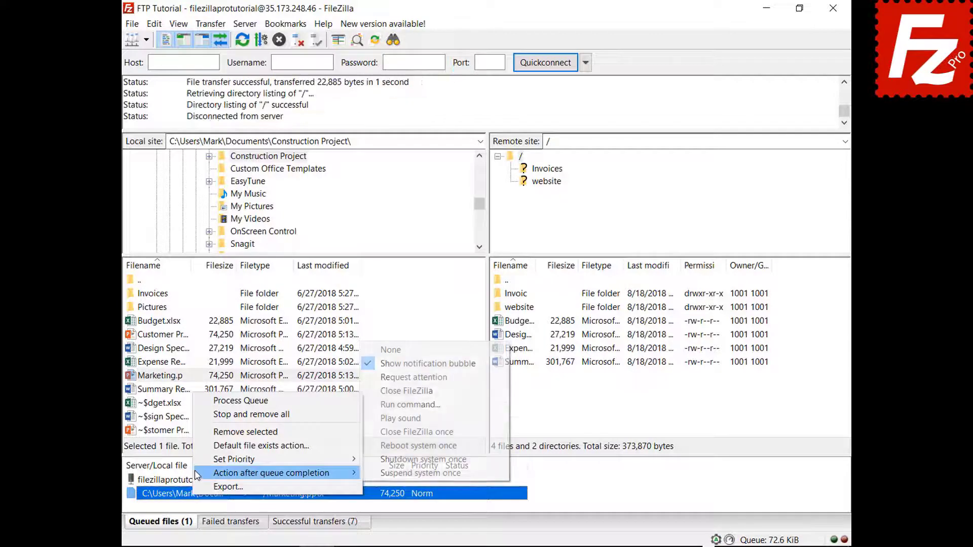
click(379, 391)
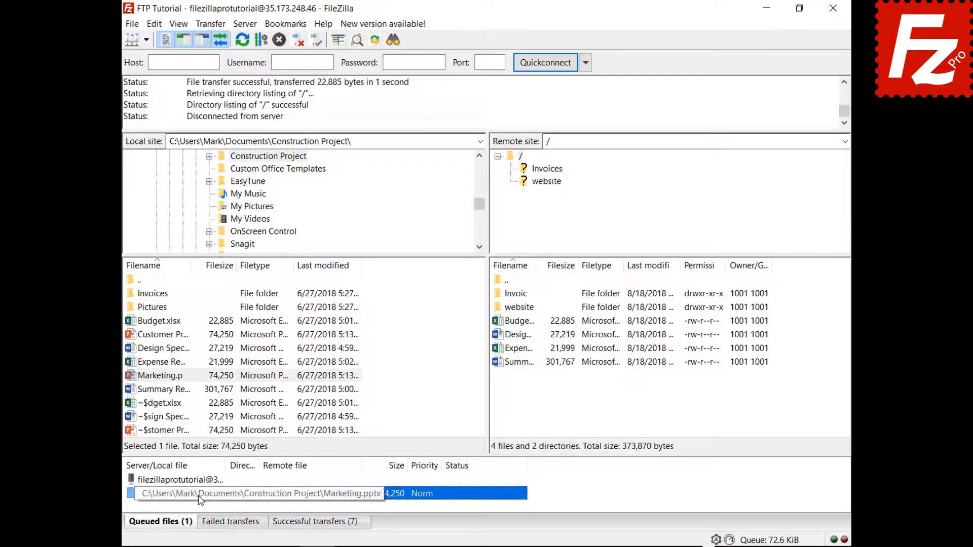
Process the queue so FileZilla closes after uploading, then relaunch FileZilla Pro.
right_click(199, 480)
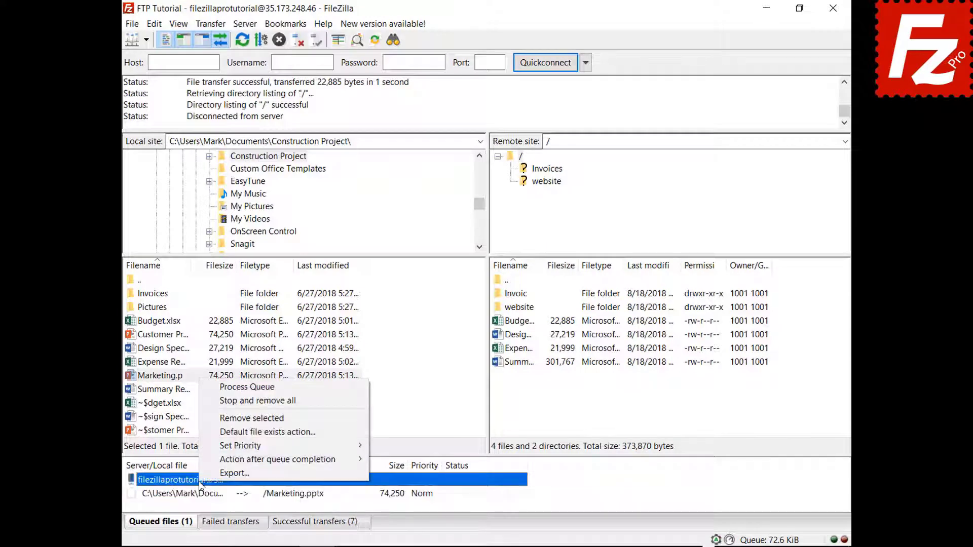
click(233, 388)
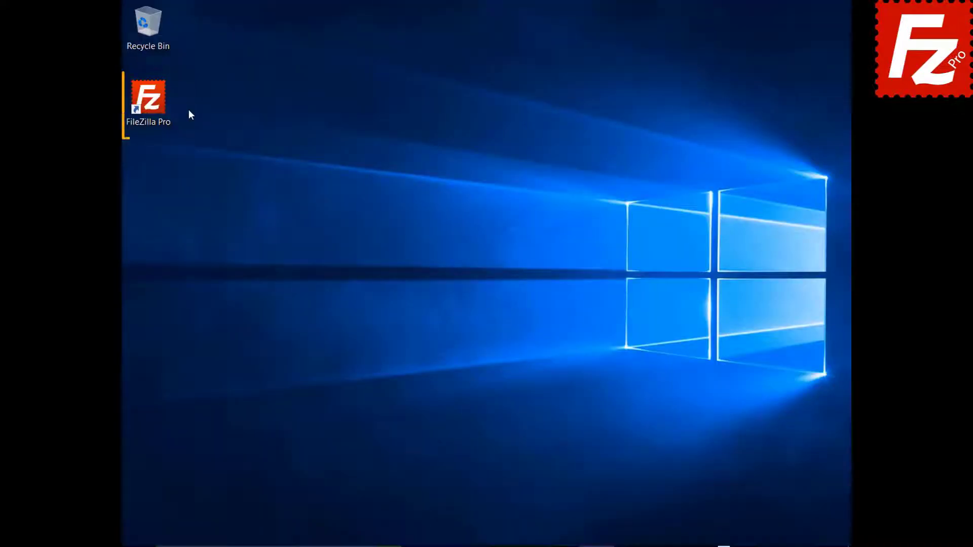
double_click(150, 100)
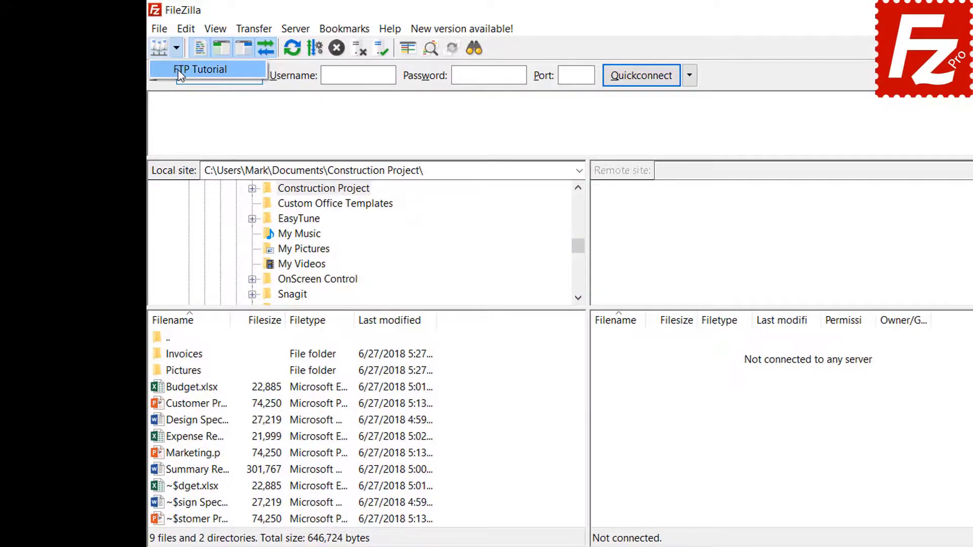
Connect to FTP Tutorial and add the local Pictures folder to the transfer queue.
click(178, 70)
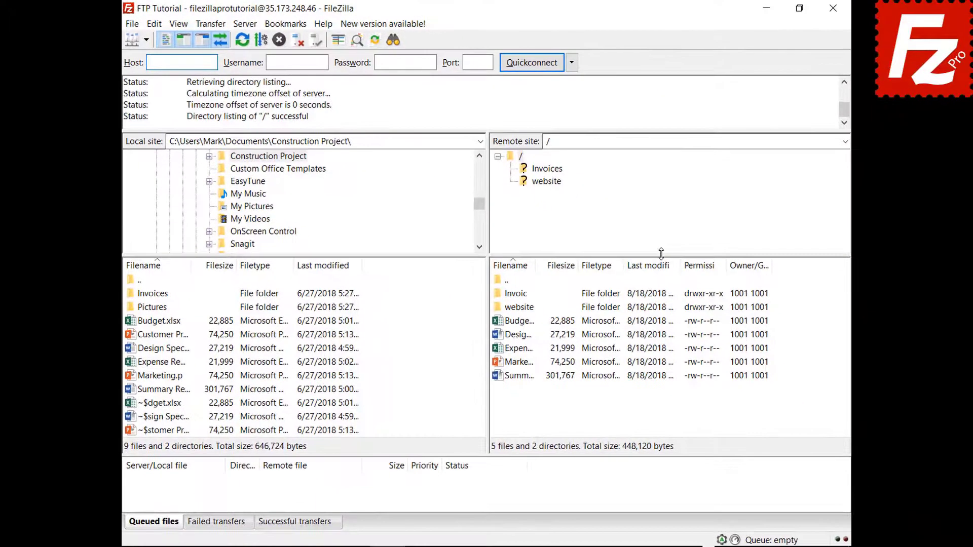
right_click(160, 309)
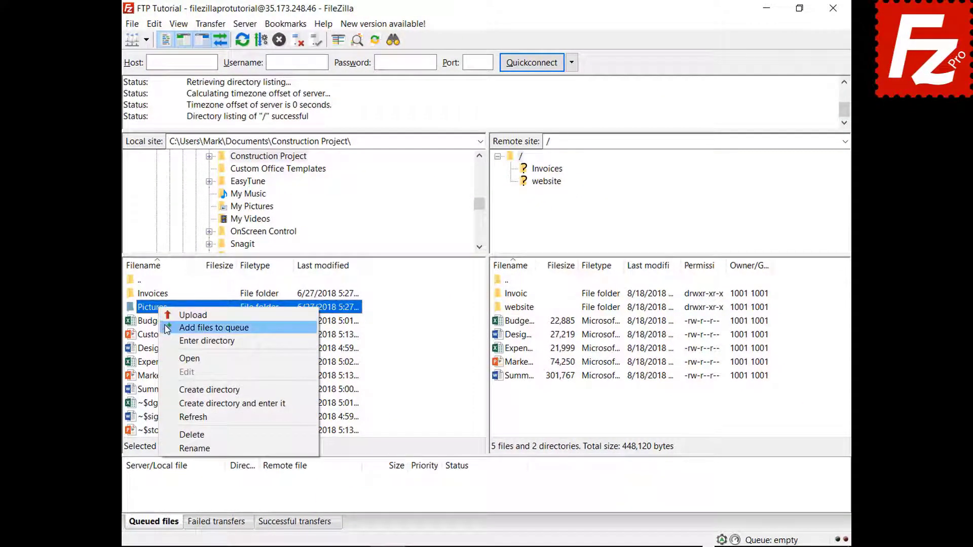
click(213, 327)
Close and relaunch FileZilla, then process the saved queue to upload the Pictures folder.
click(833, 10)
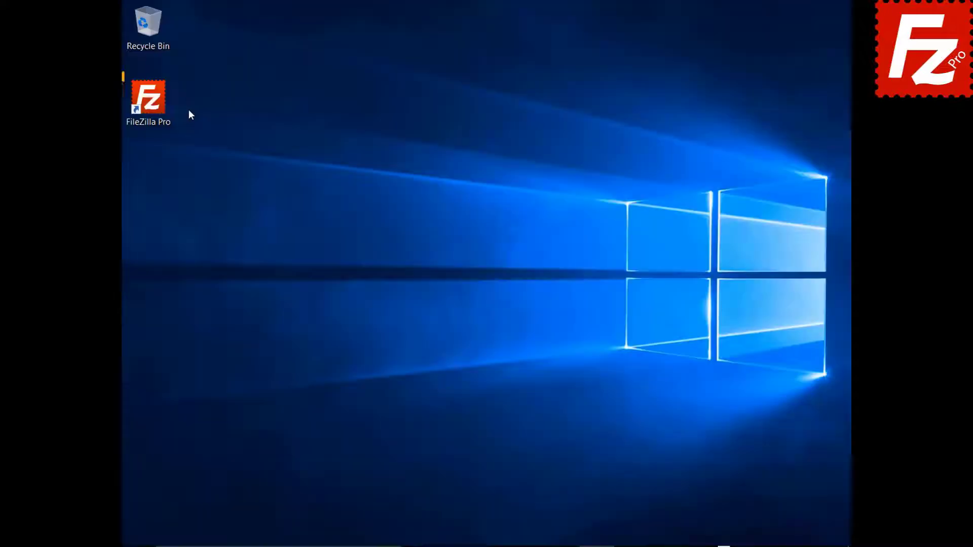
double_click(154, 105)
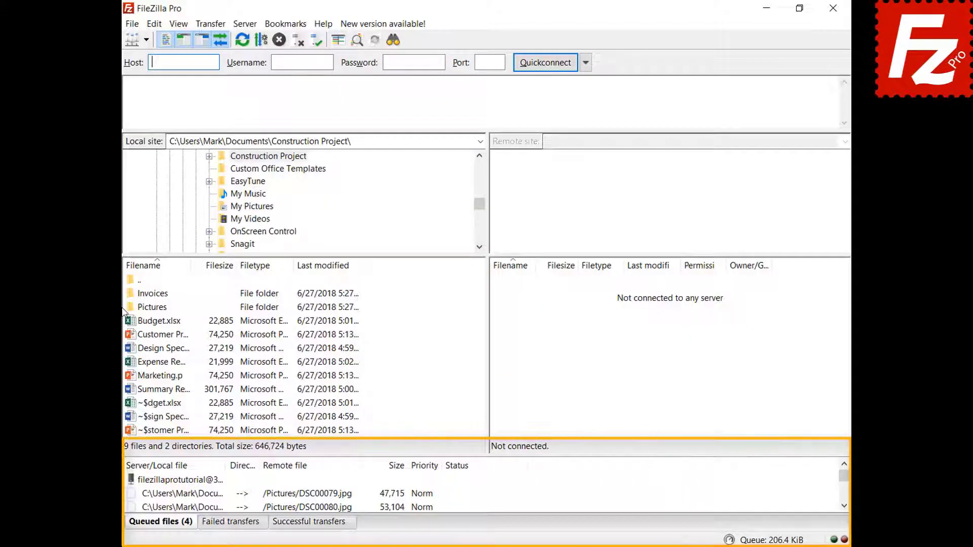
right_click(192, 480)
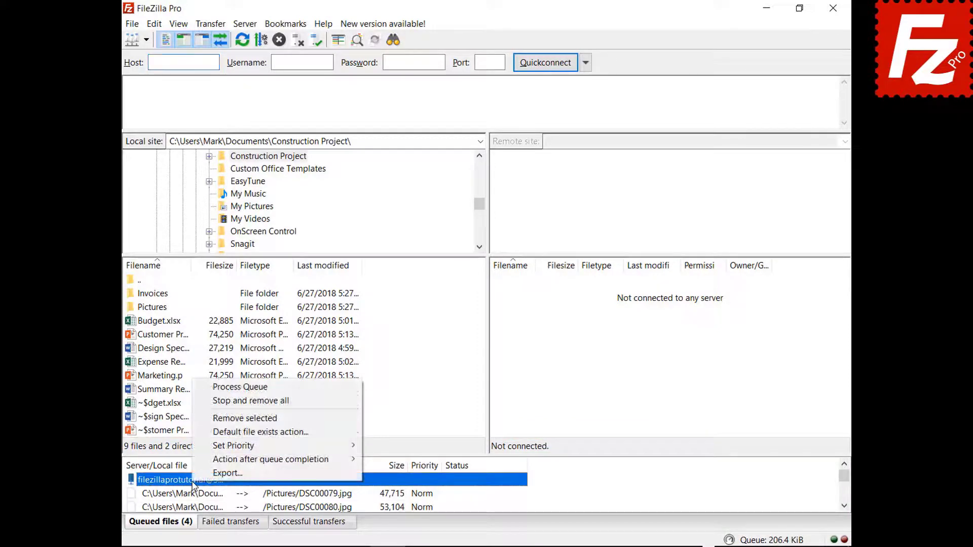
click(213, 388)
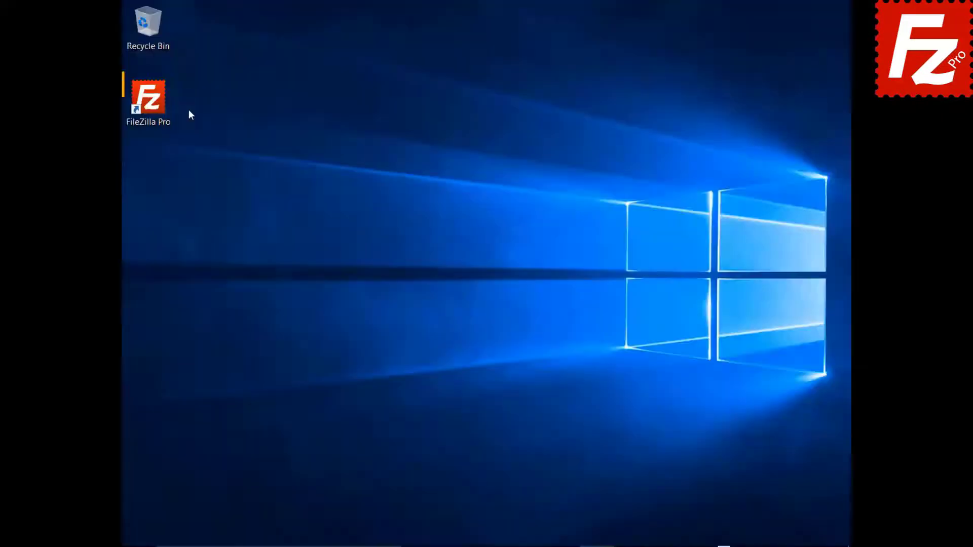
Relaunch FileZilla Pro, reconnect to FTP Tutorial, and add Marketing.pptx to the queue.
double_click(154, 105)
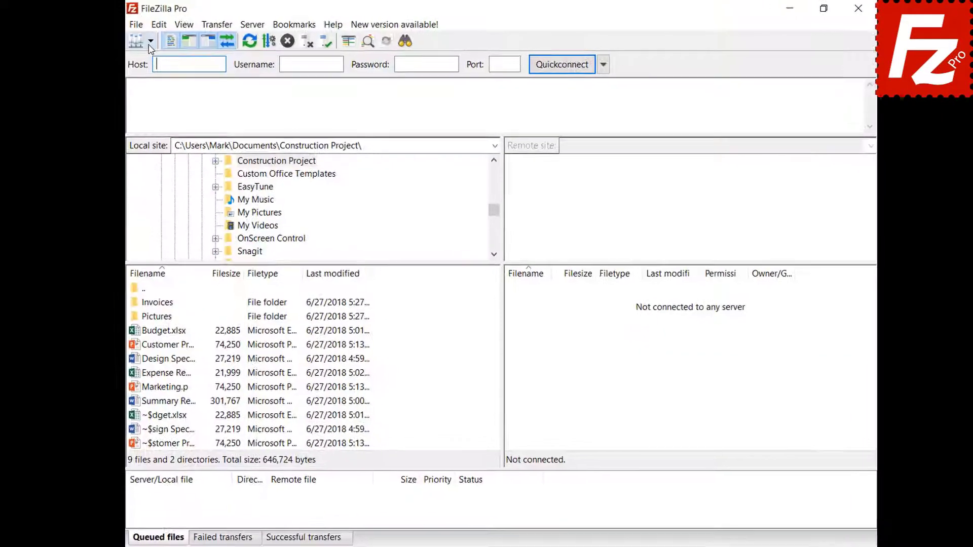
click(161, 42)
click(194, 63)
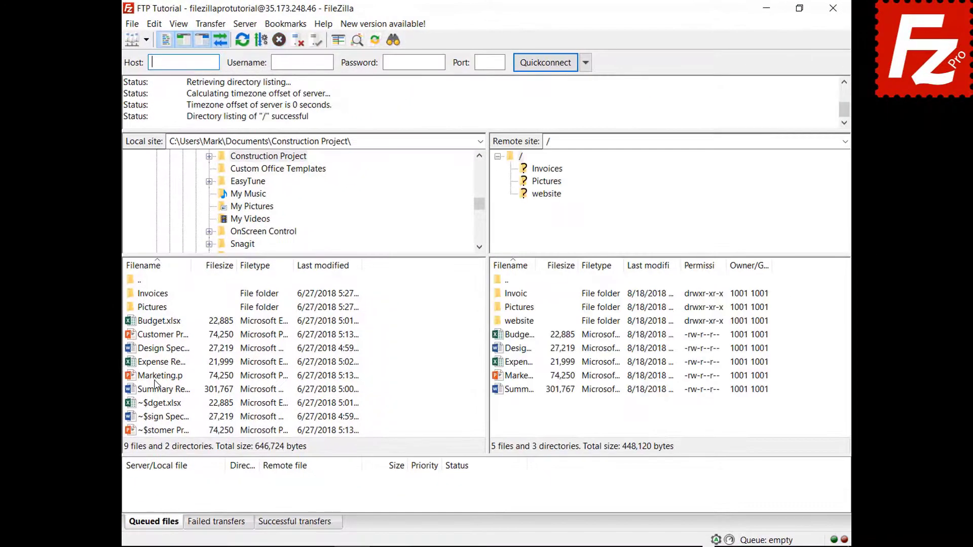
right_click(155, 379)
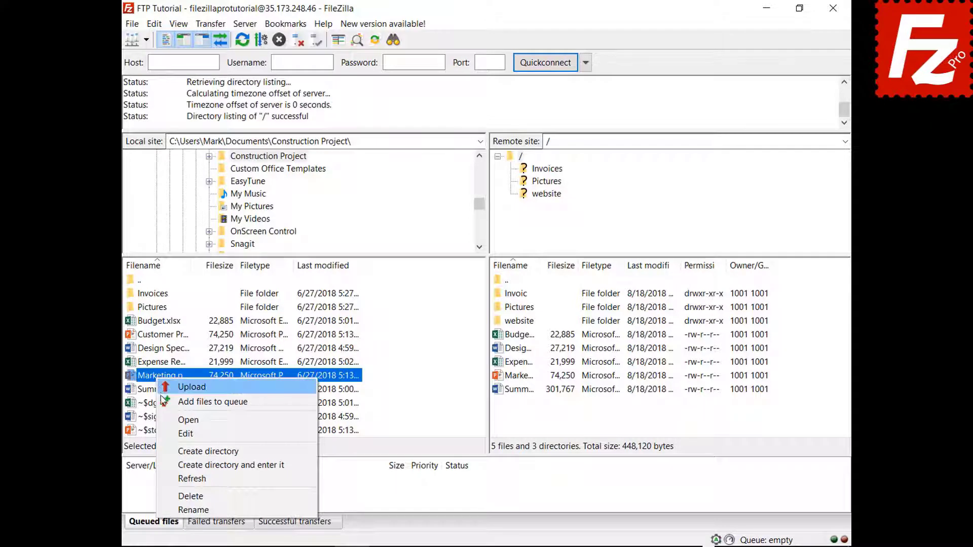
click(166, 402)
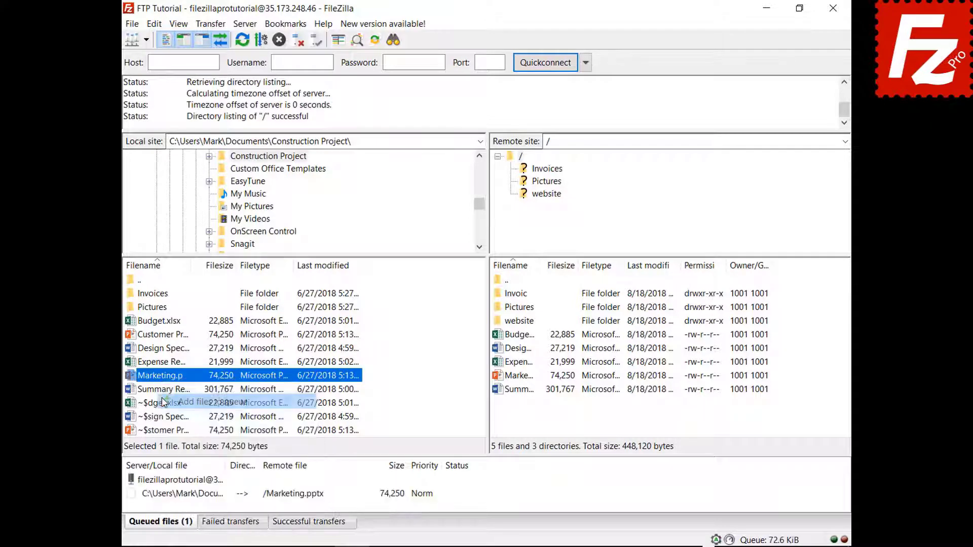
Stop and remove all queued transfers, clearing the pending Marketing.pptx upload.
right_click(193, 498)
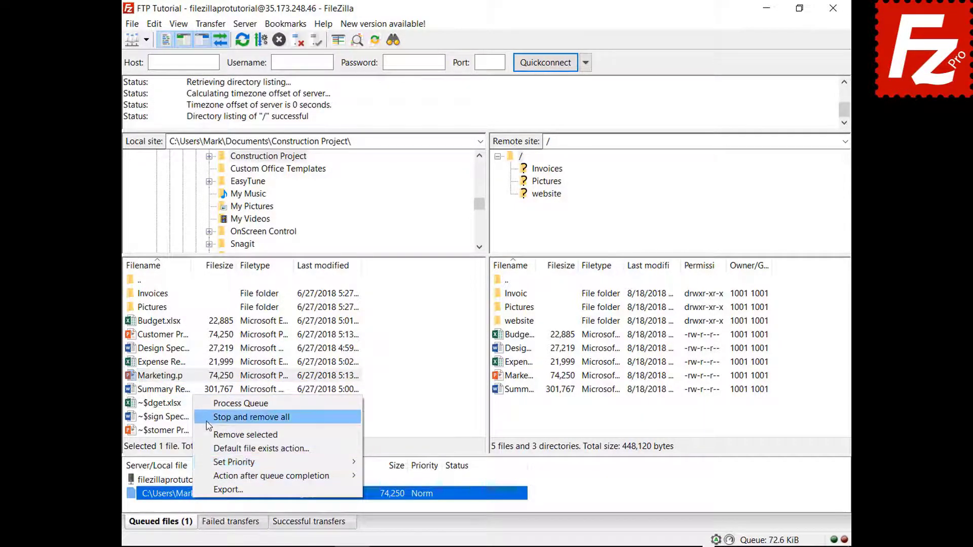
click(223, 417)
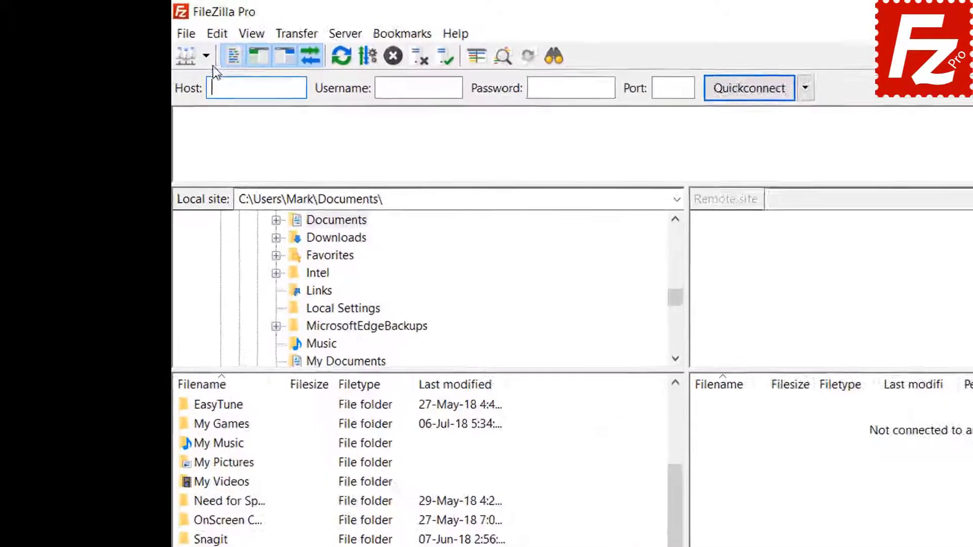
Connect to FTP Tutorial, then open local Documents\website and remote /website side by side.
click(146, 40)
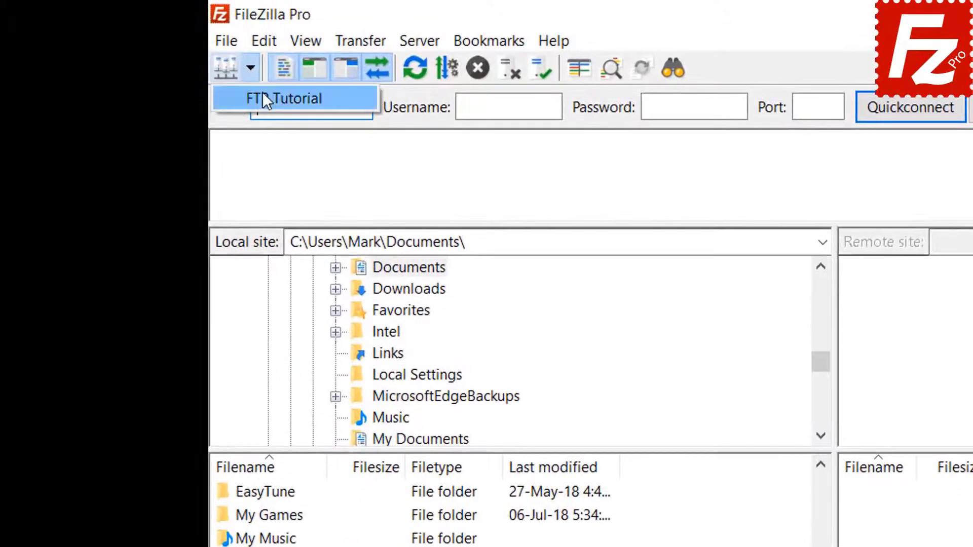
click(264, 98)
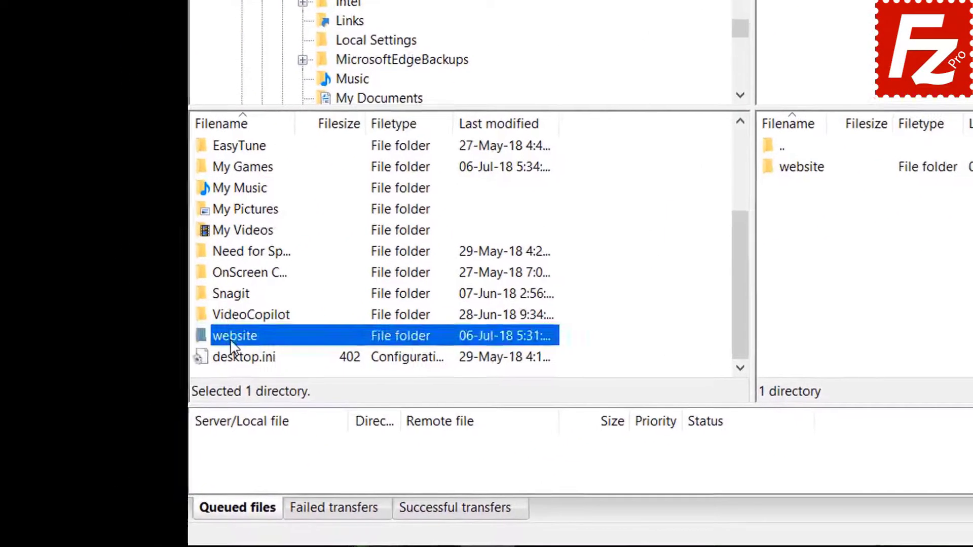
double_click(151, 411)
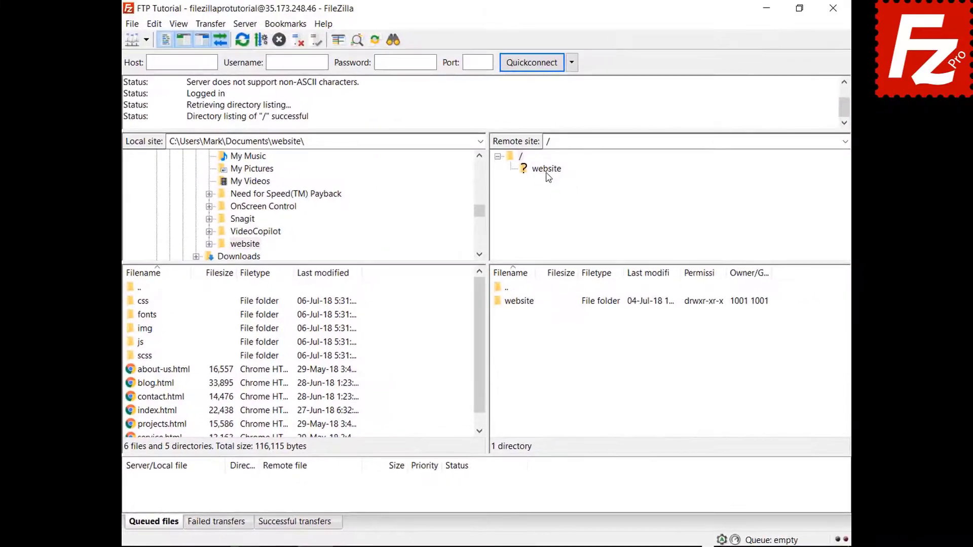
click(546, 170)
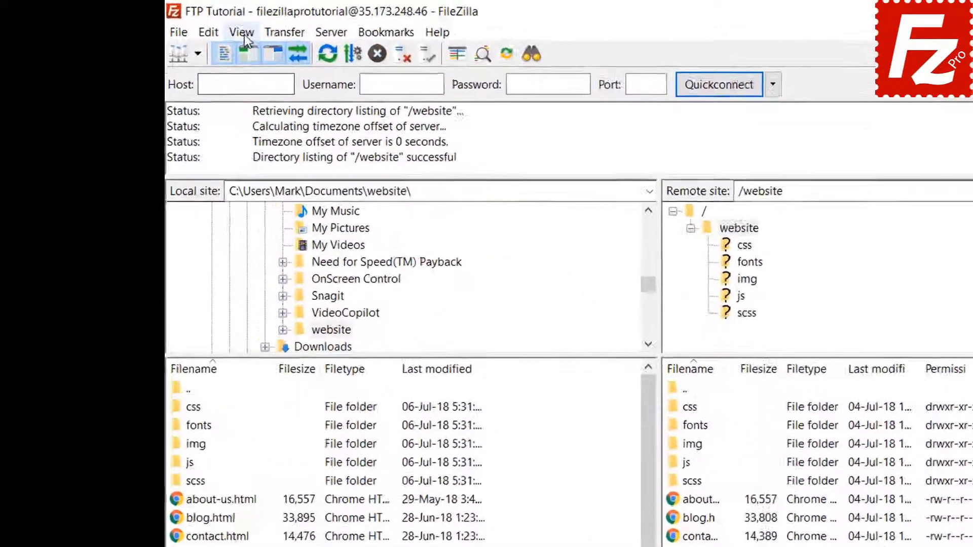
Enable directory comparison between the local and remote website folders.
click(178, 23)
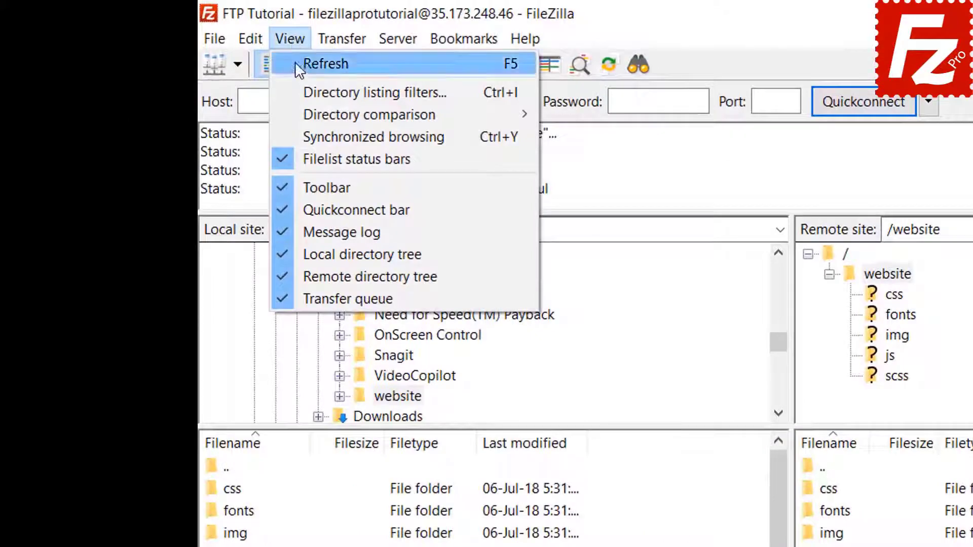
mouse_move(308, 112)
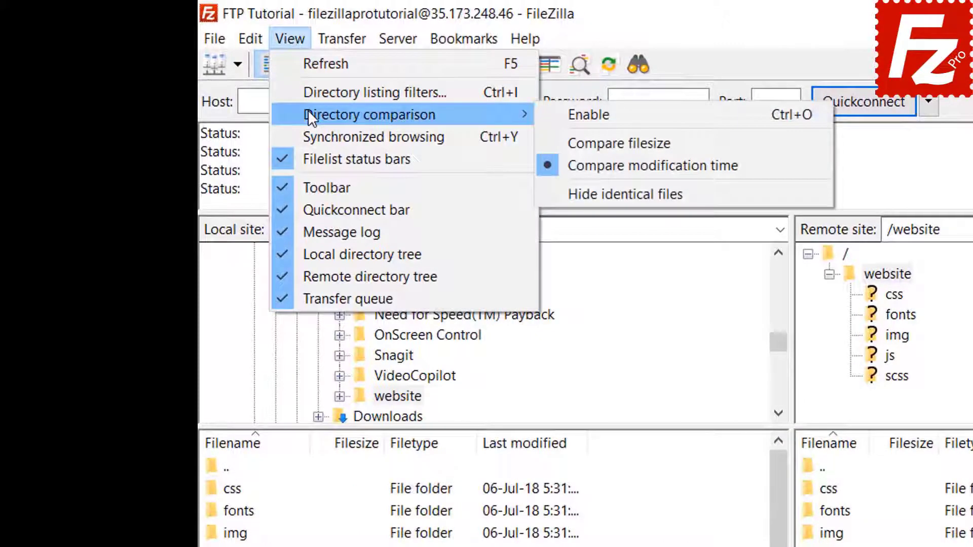
click(558, 113)
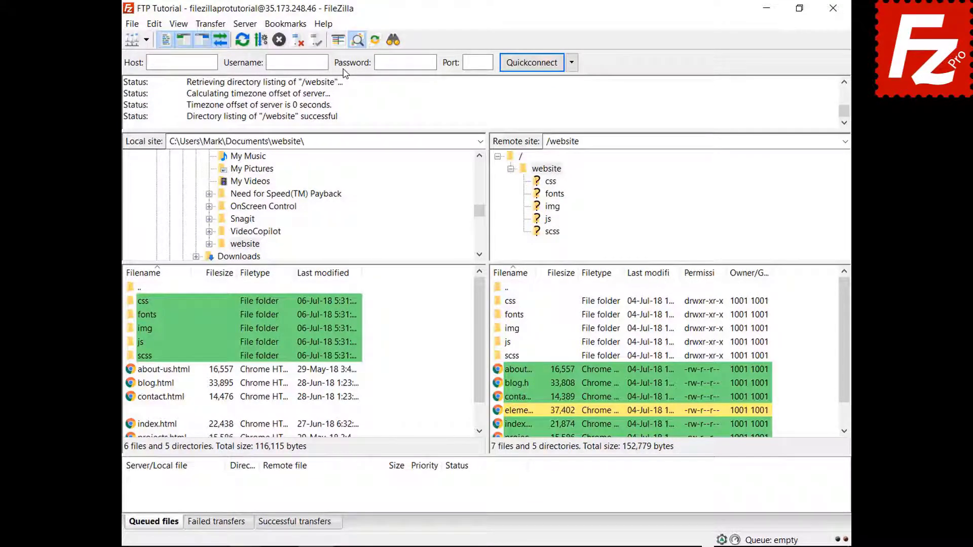
drag(484, 327, 480, 379)
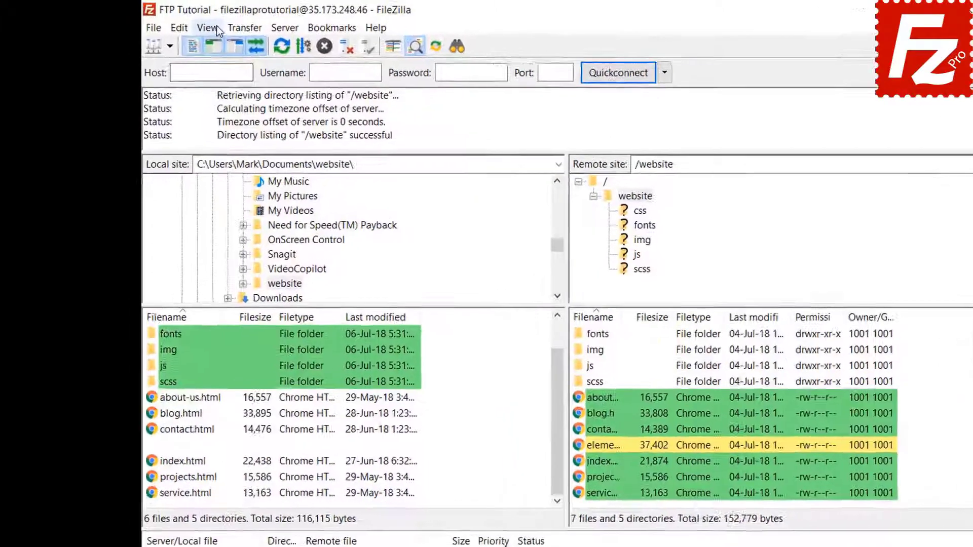
Switch directory comparison to compare file sizes and turn on synchronized browsing.
click(178, 24)
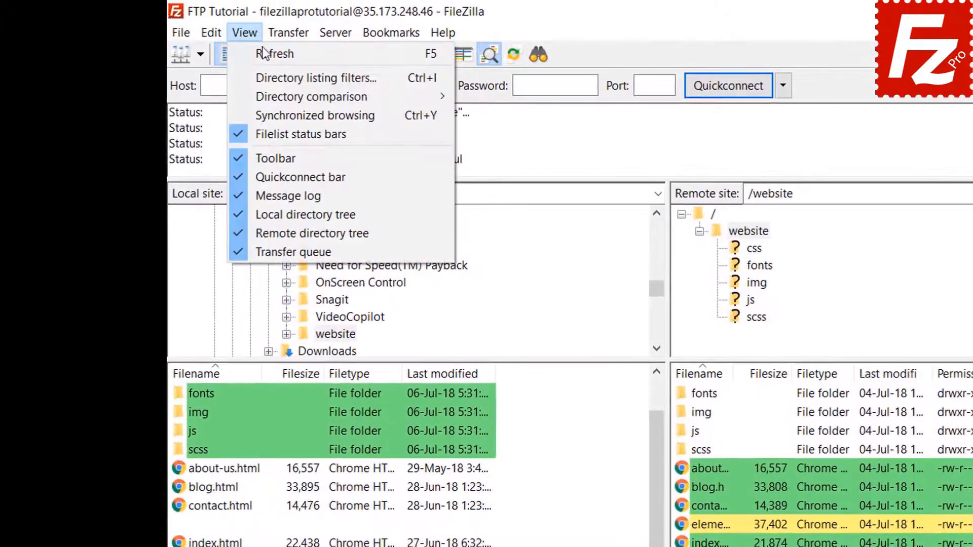
mouse_move(272, 92)
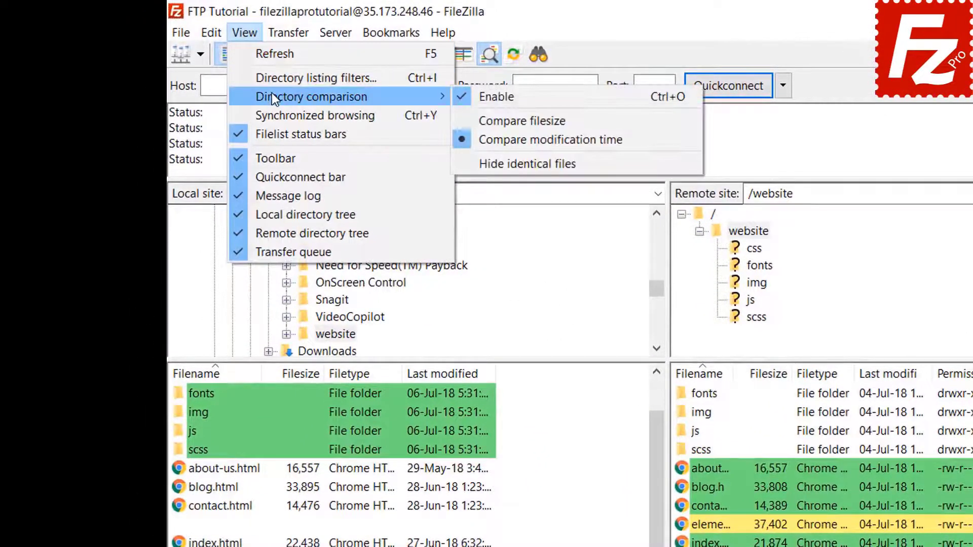
click(517, 120)
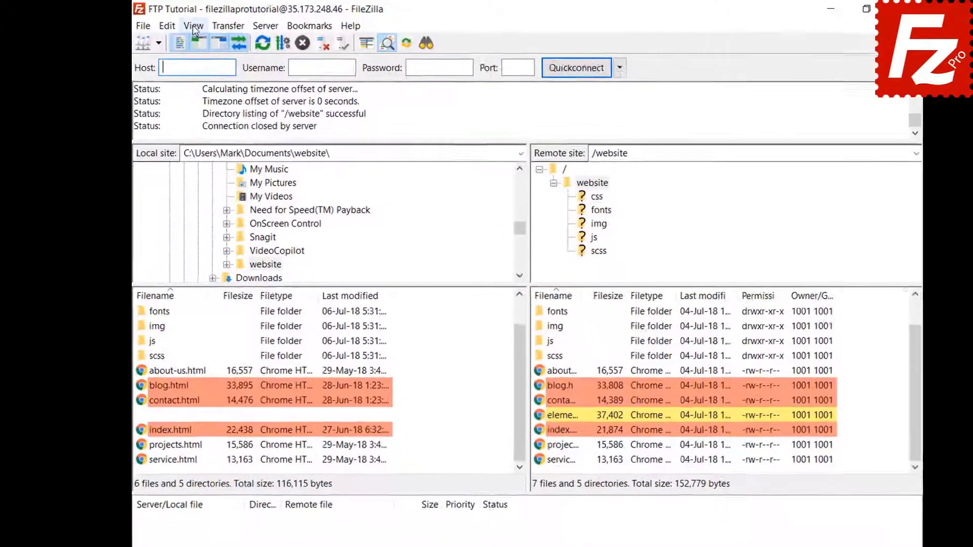
click(178, 24)
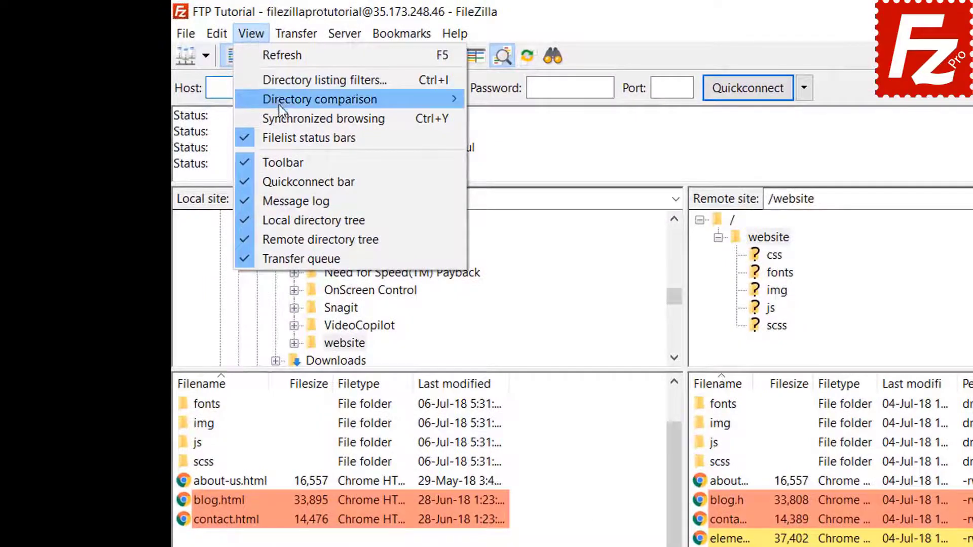
click(281, 114)
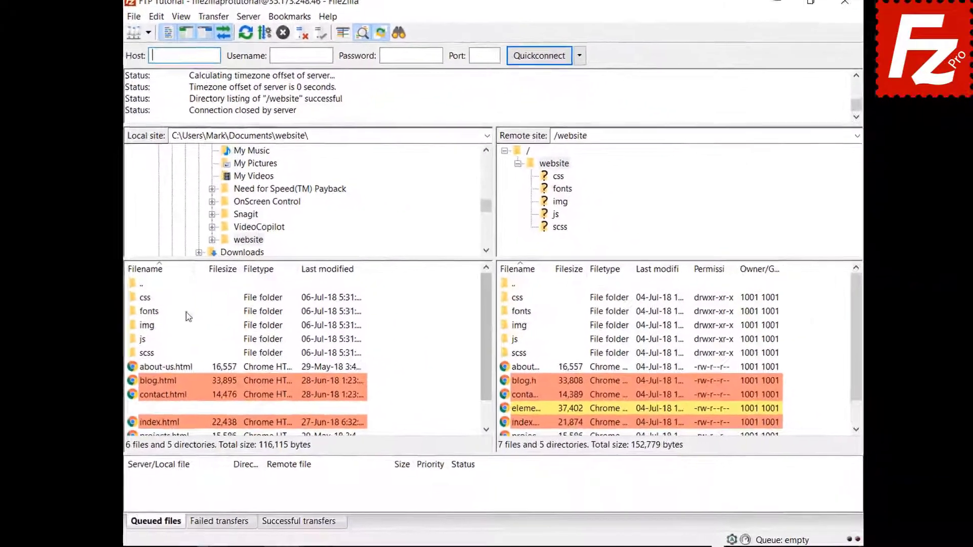
Open the css folder on both sides, select remote img, then relaunch FileZilla Pro fresh.
click(146, 301)
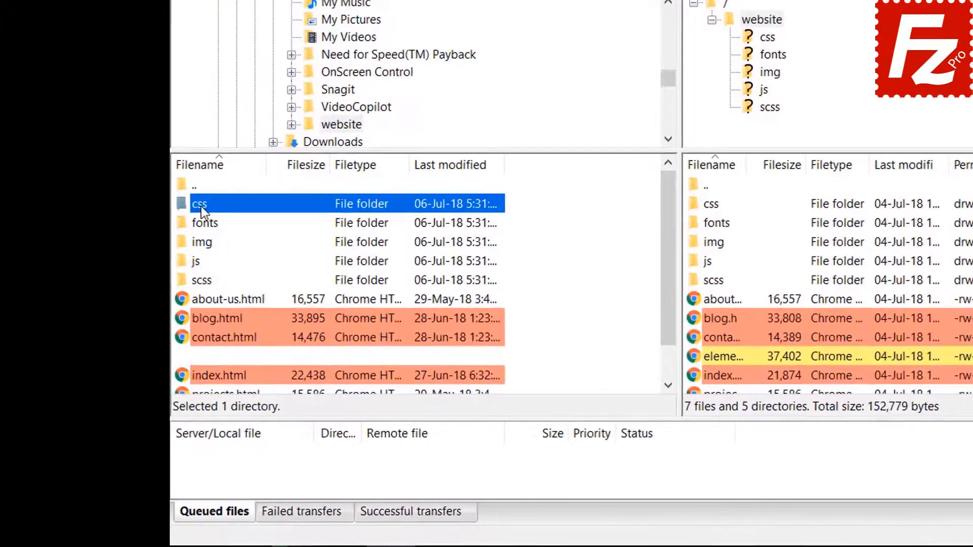
double_click(201, 204)
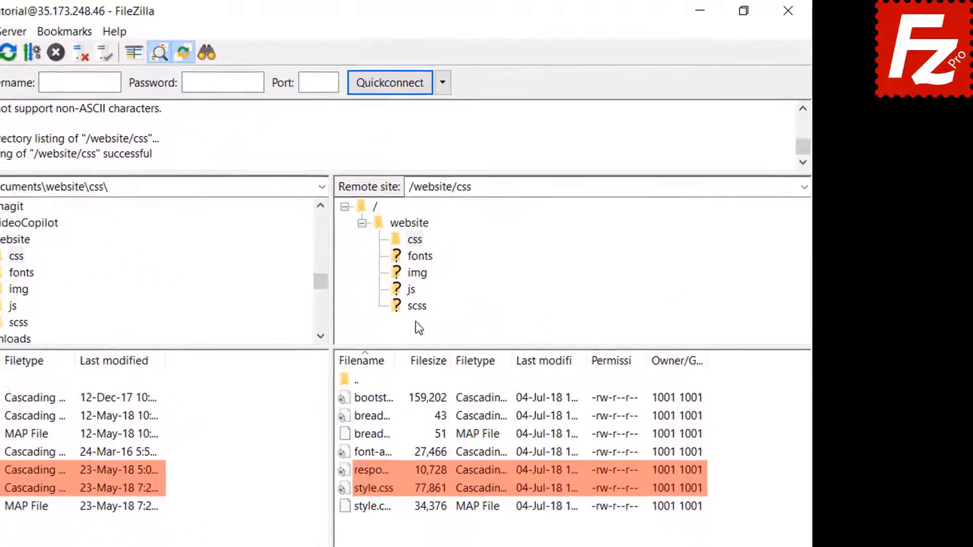
click(417, 274)
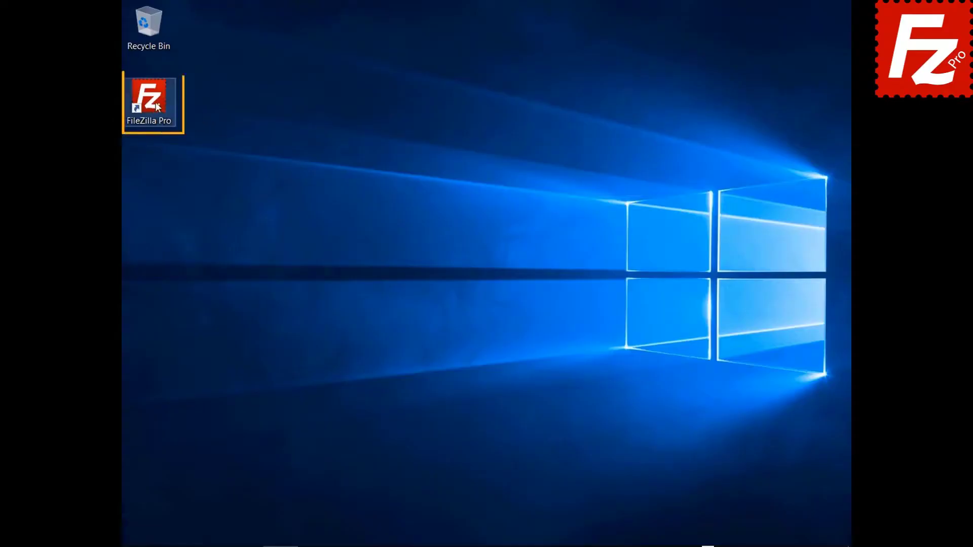
double_click(155, 102)
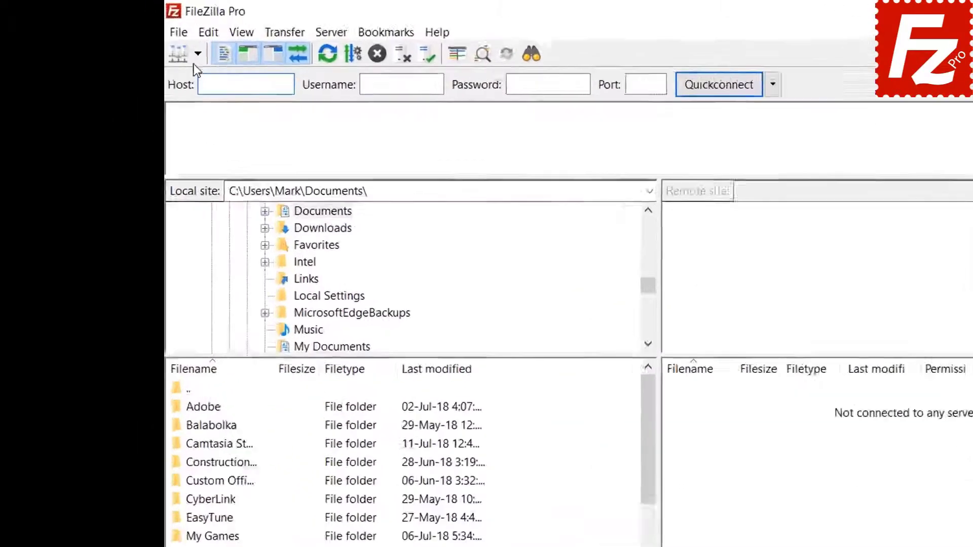
Connect to the FTP Tutorial site and open the Construction Project folder locally and remotely.
click(146, 40)
click(152, 57)
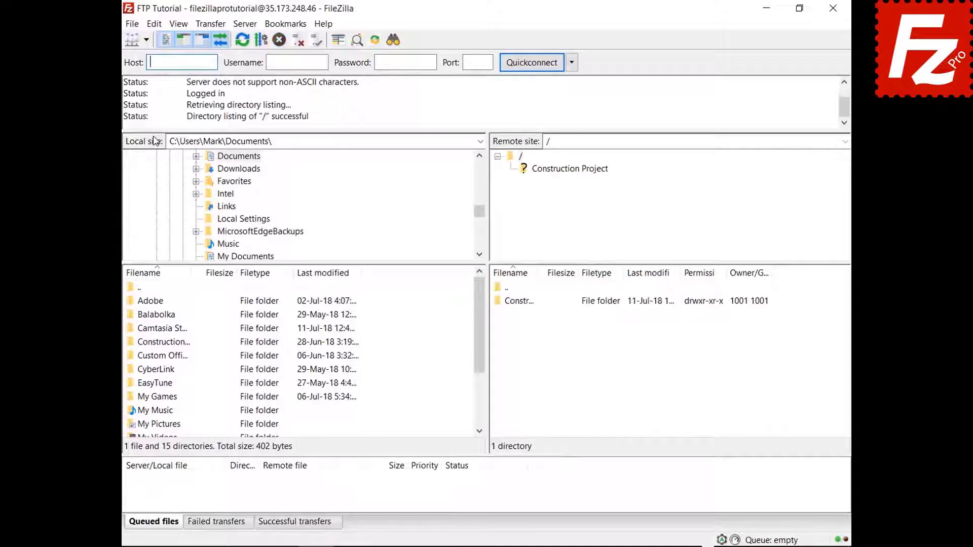
double_click(176, 343)
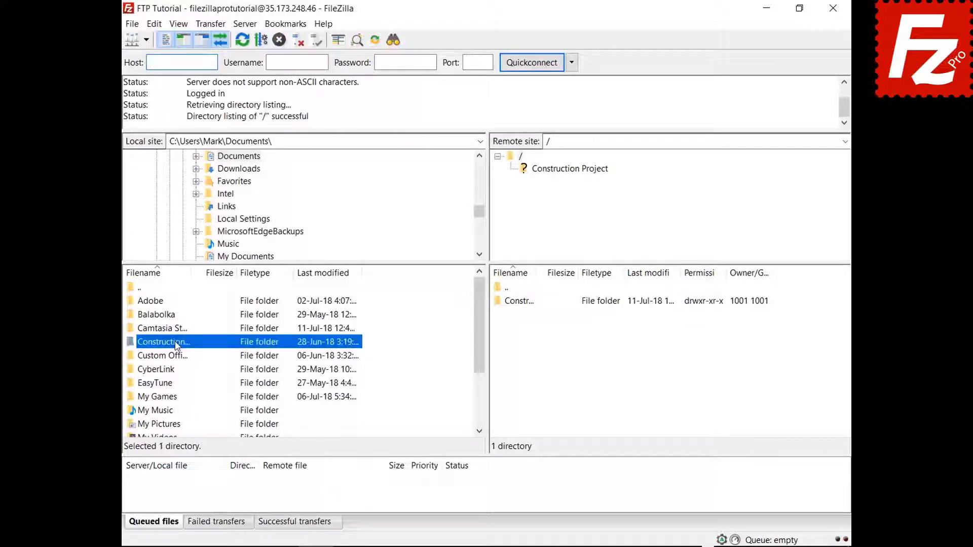
double_click(531, 302)
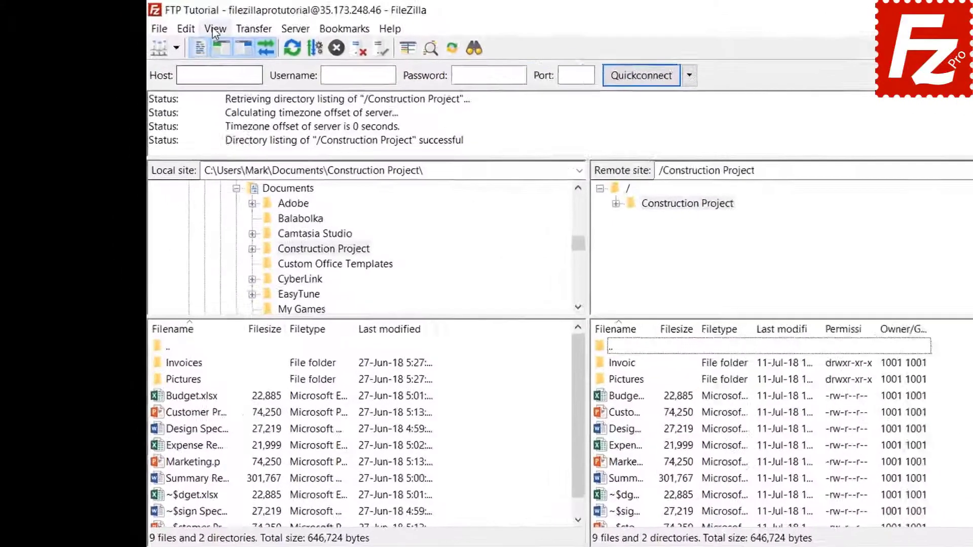
From View > Directory listing filters, open the Edit filters window and start a new filter.
click(178, 24)
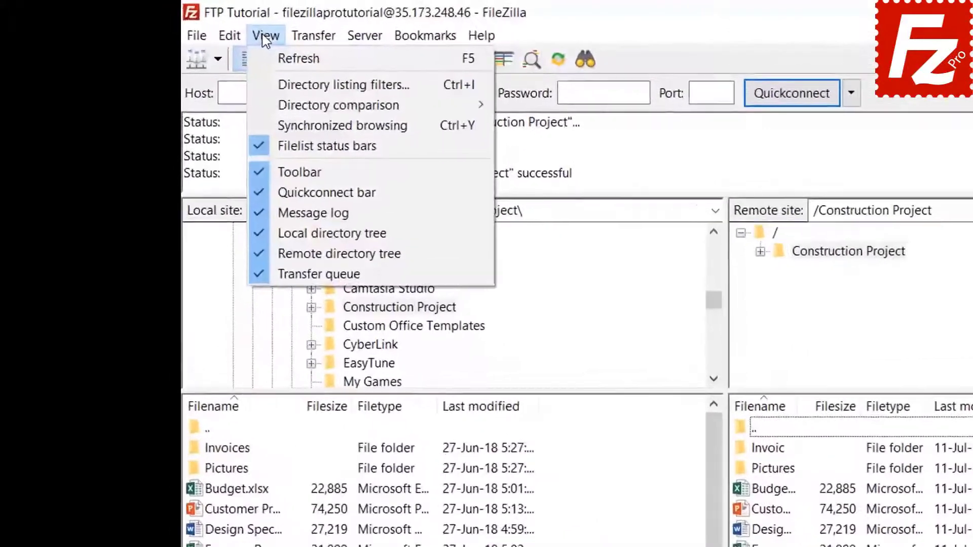
click(283, 85)
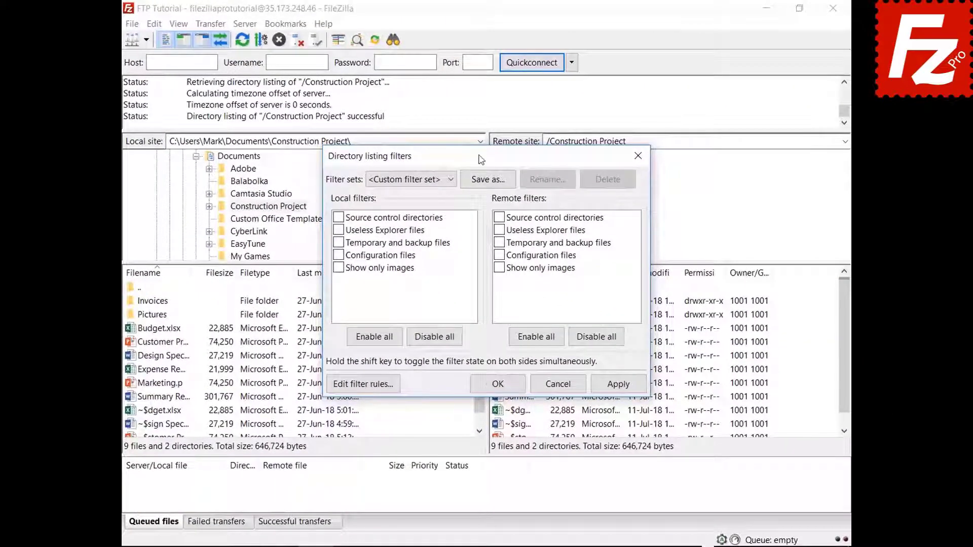
drag(482, 160, 480, 39)
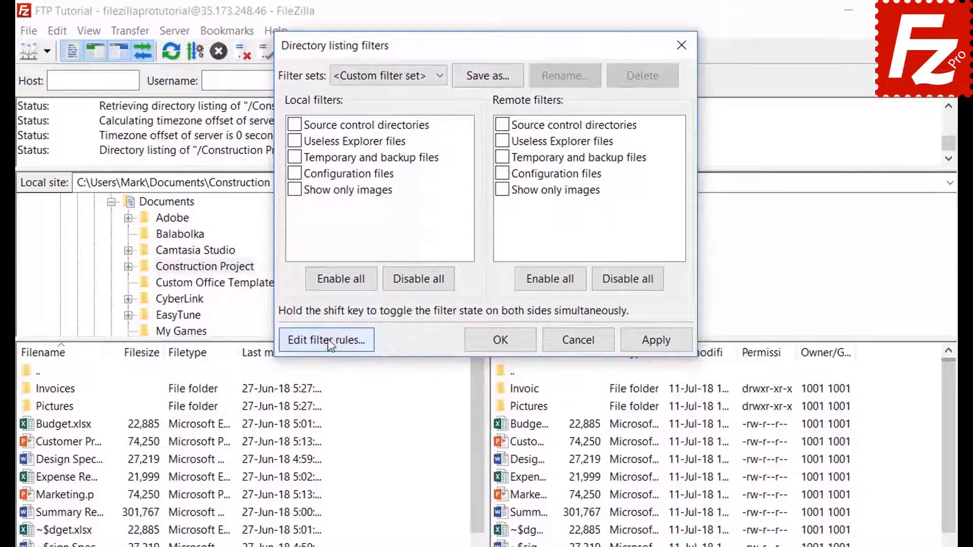
click(363, 263)
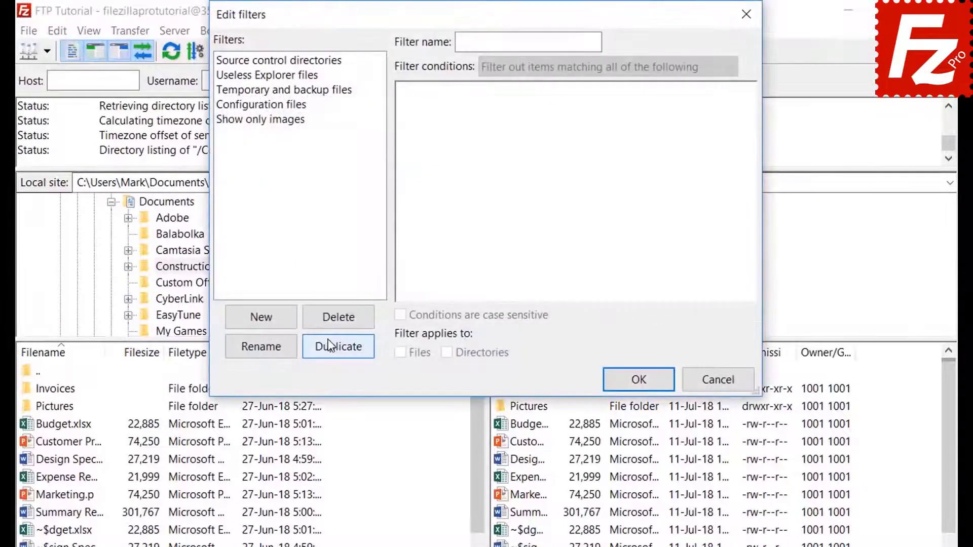
click(277, 320)
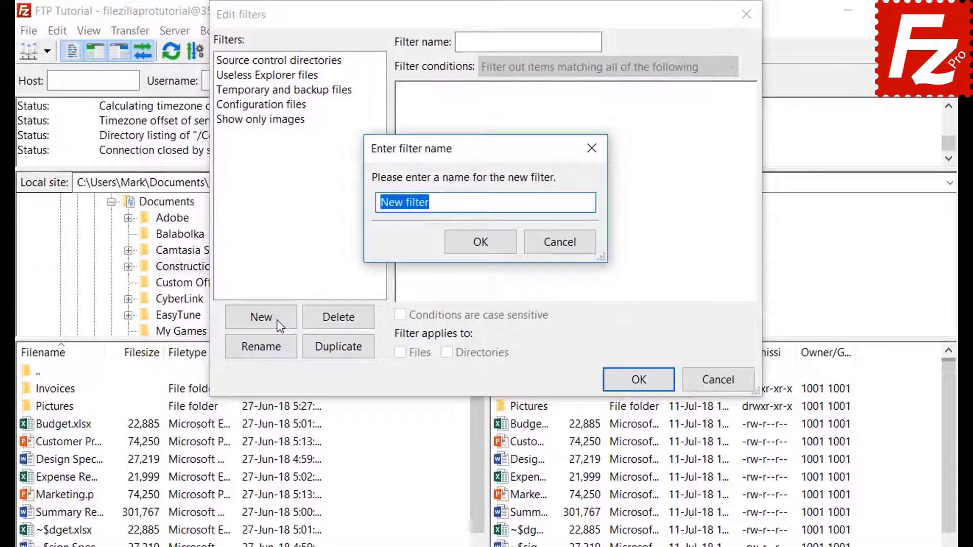
Name the new filter 'Microsoft Office Temporaries', keeping it matching all conditions.
key(BackSpace)
text(Microsoft O)
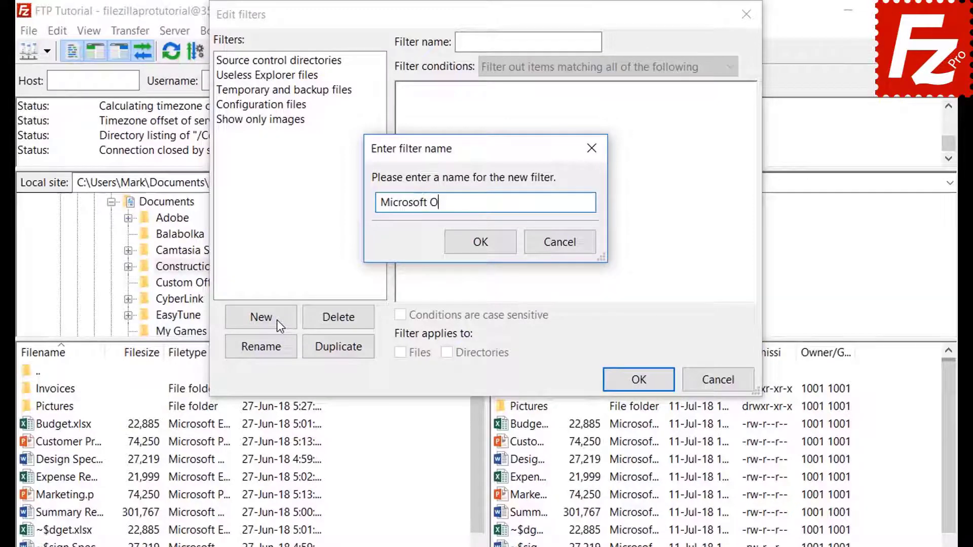
text(ffice Temporaries)
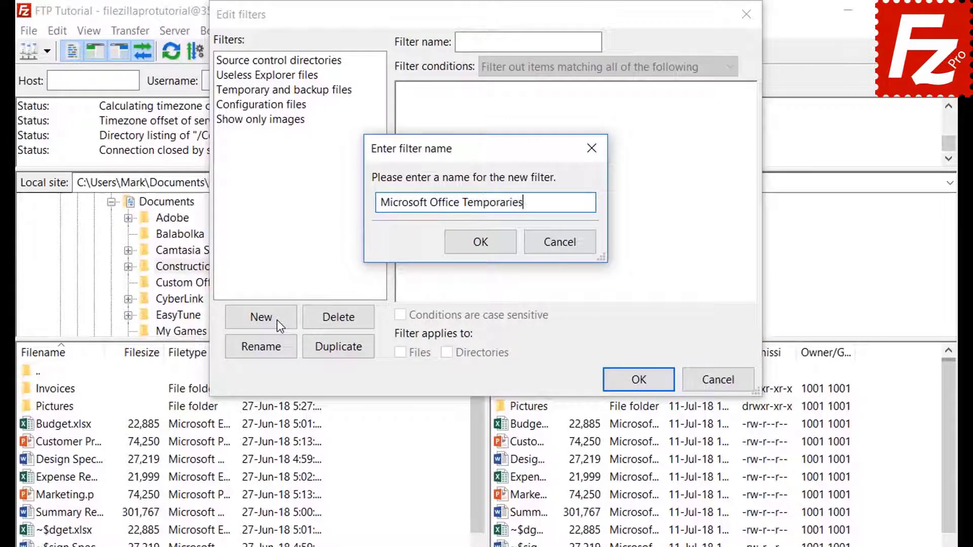
click(484, 241)
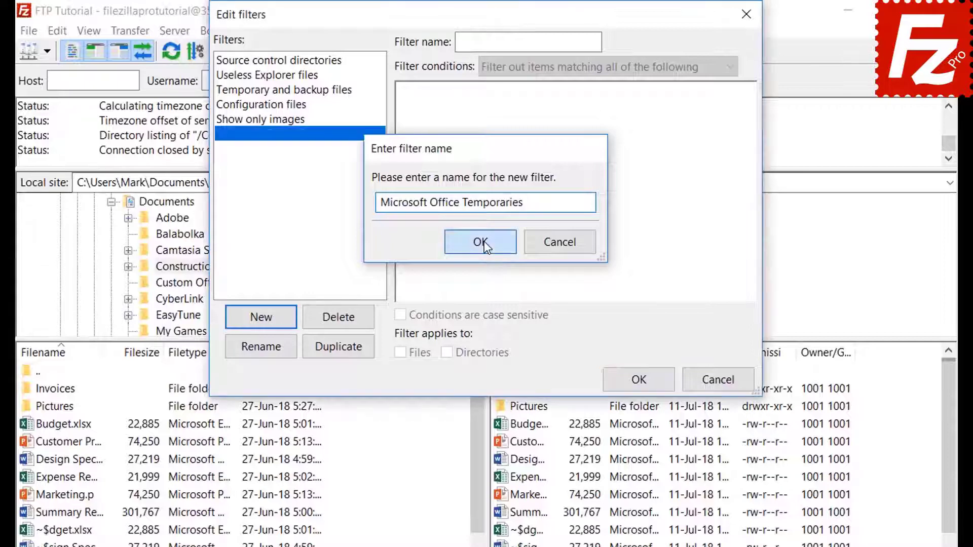
click(535, 68)
click(533, 64)
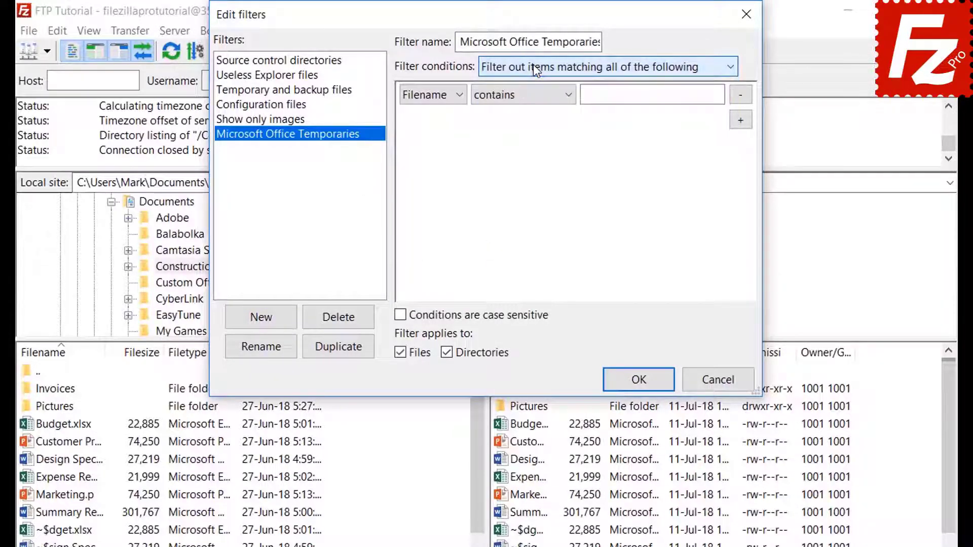
Review the condition types: file size (greater than), attributes (Archive, is set), then path.
click(432, 95)
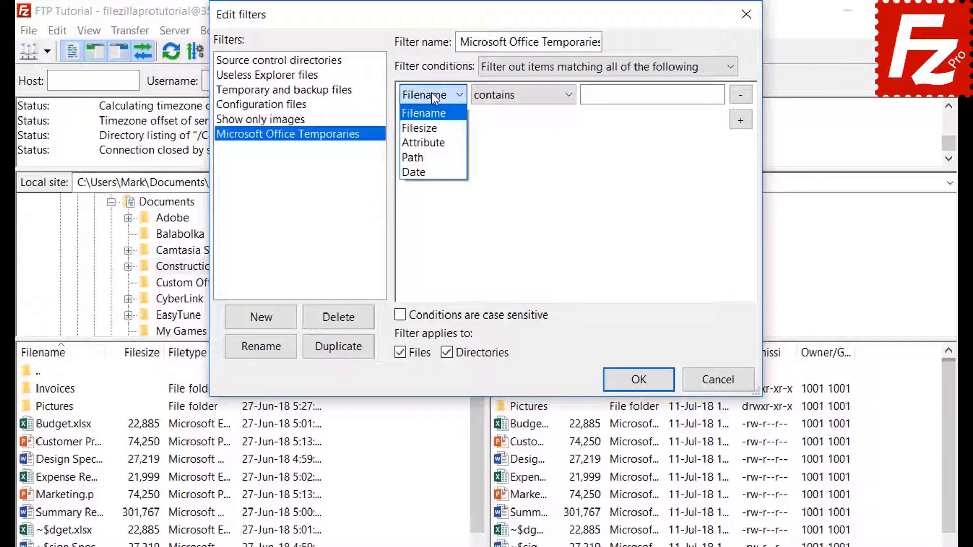
click(435, 128)
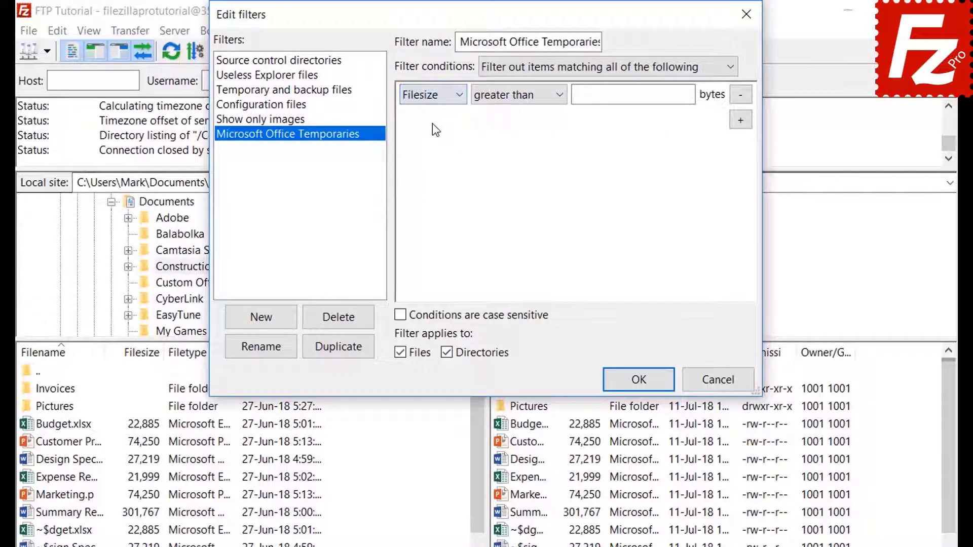
click(510, 97)
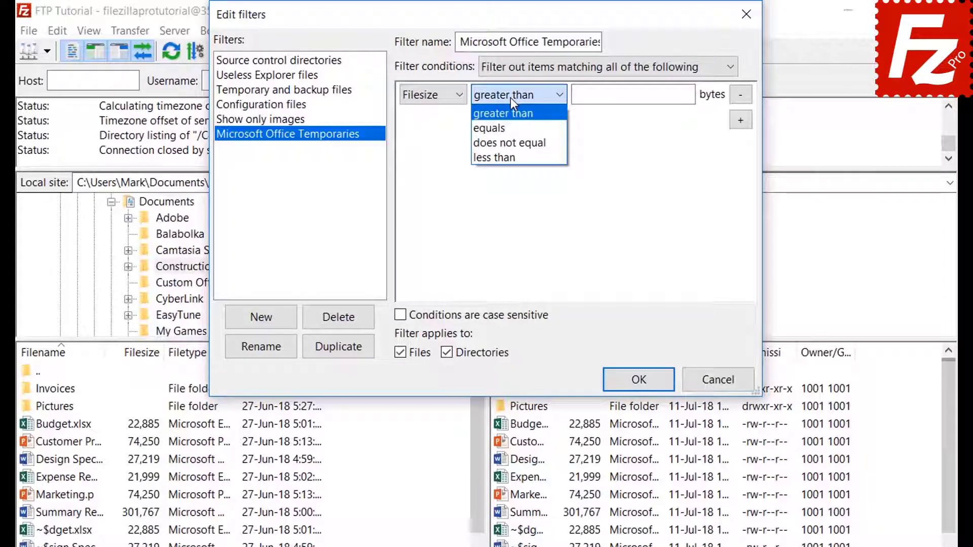
click(510, 97)
click(433, 97)
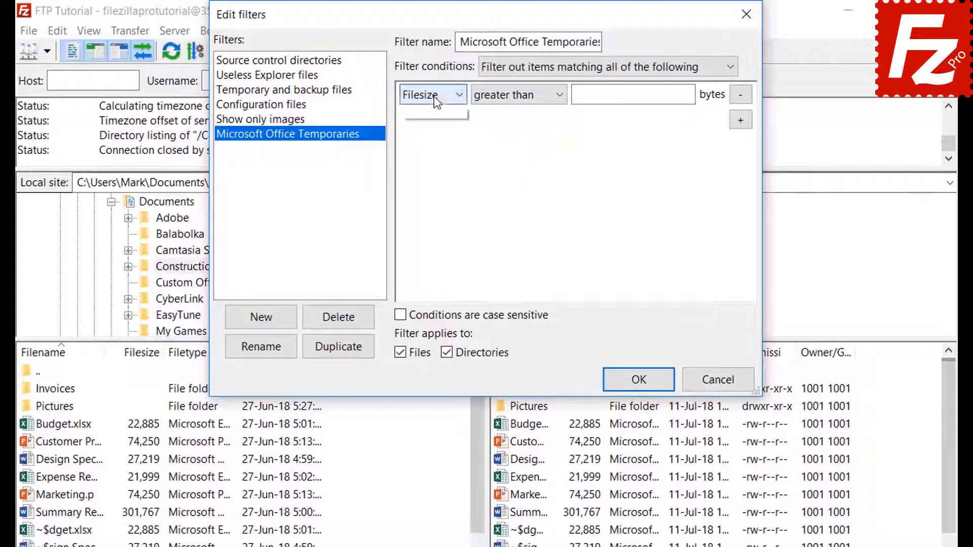
click(434, 141)
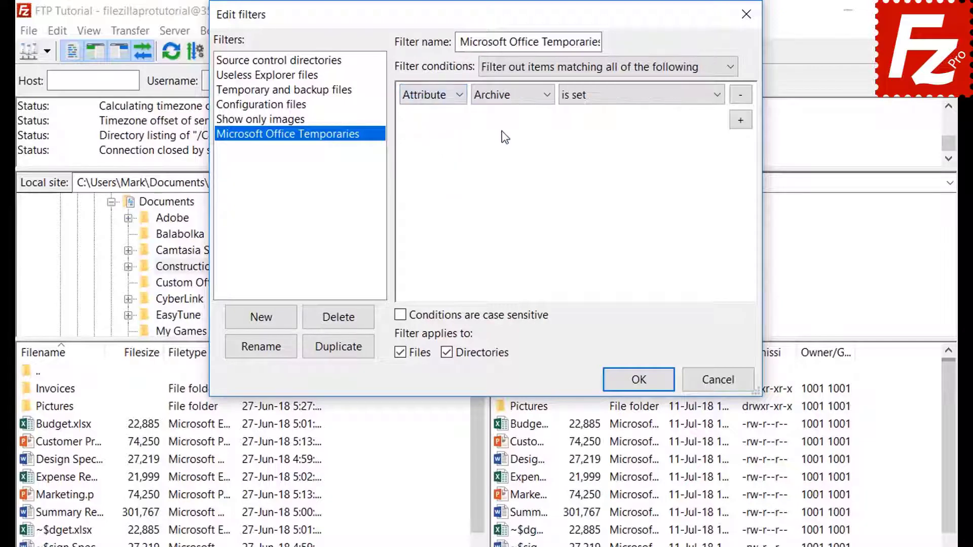
click(501, 97)
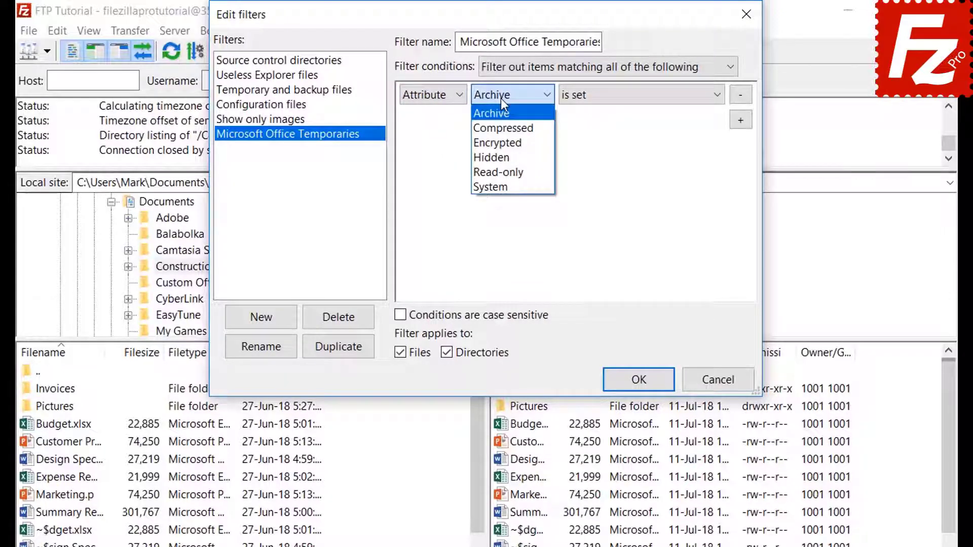
click(500, 99)
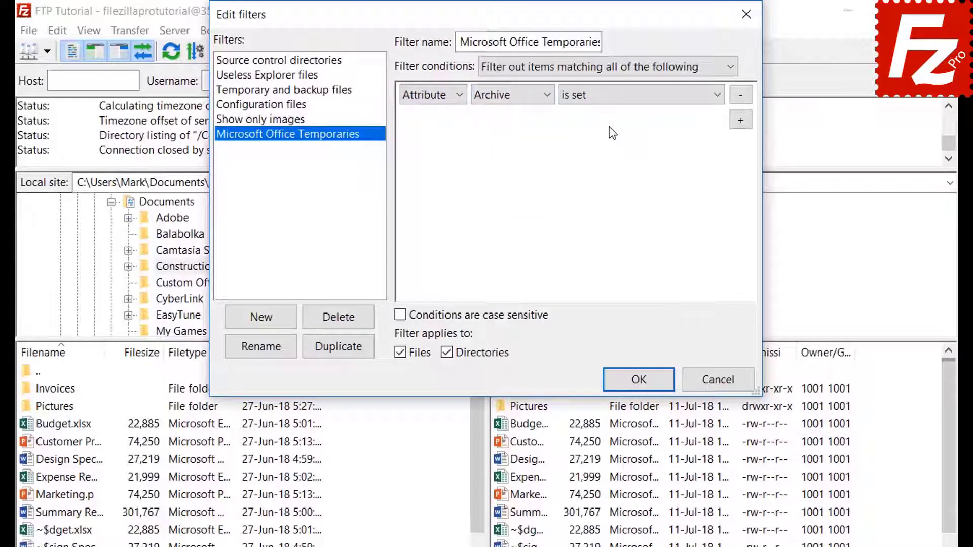
click(608, 103)
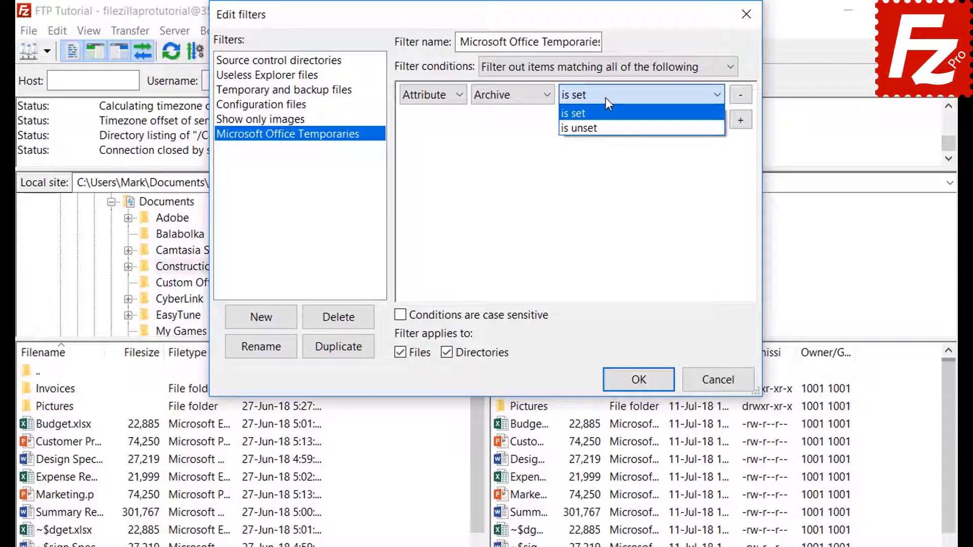
click(605, 97)
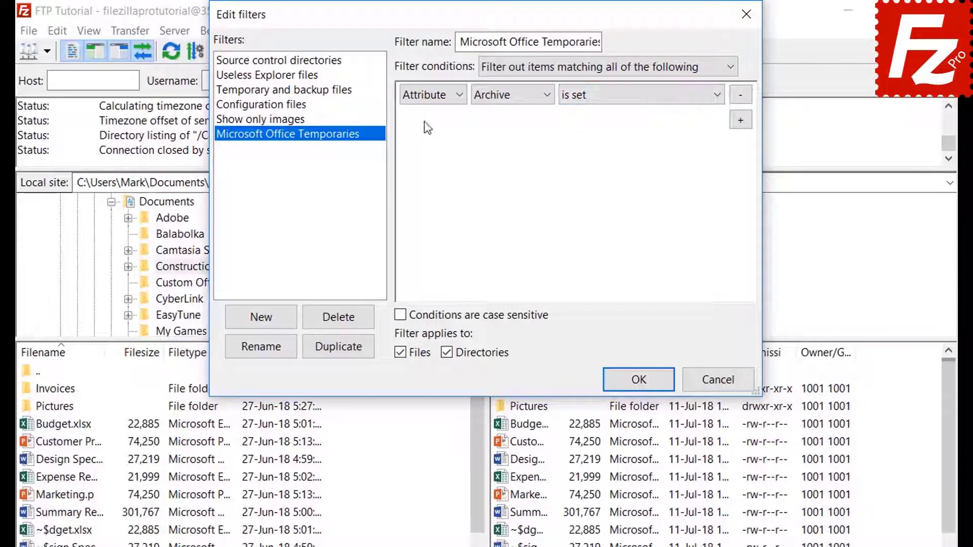
click(429, 99)
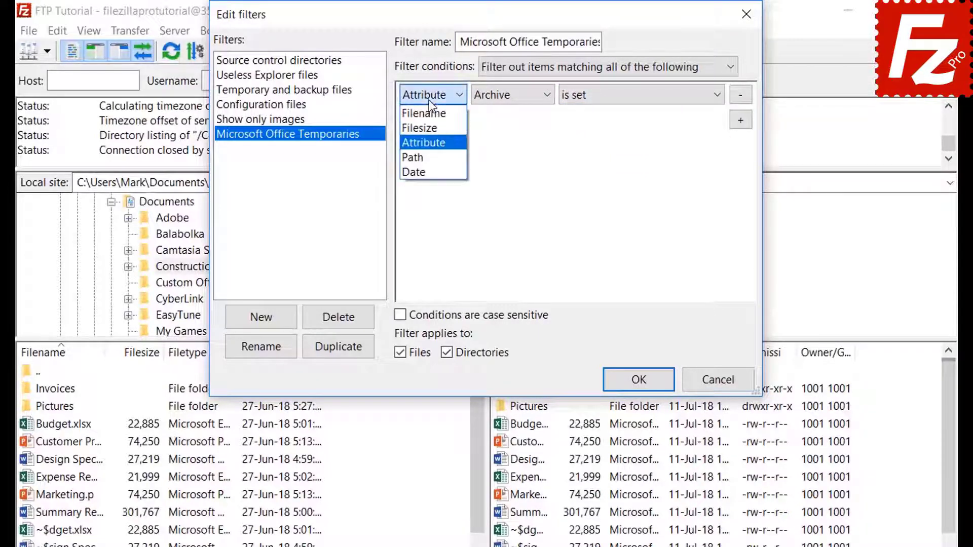
click(433, 161)
Review the path (contains) and date (before) options, then switch the condition to filename.
click(515, 95)
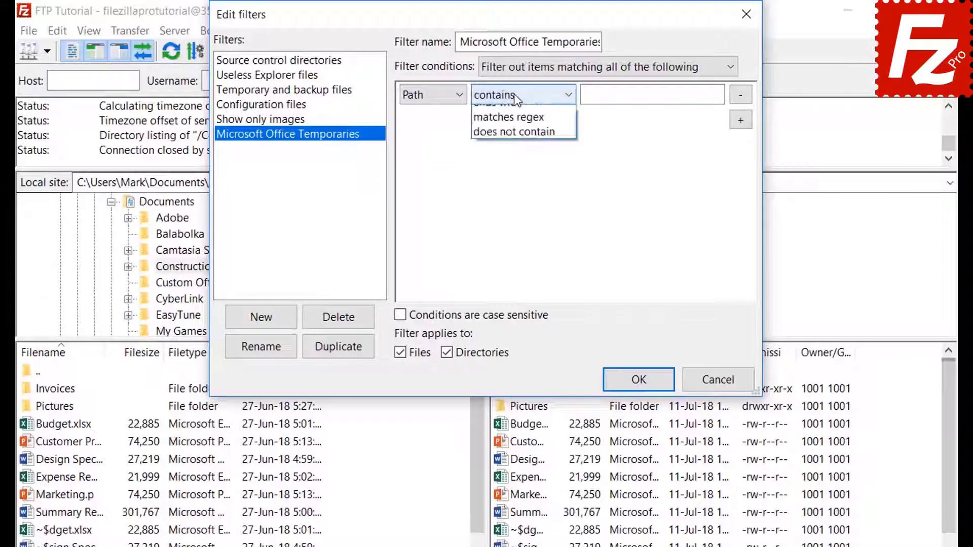
click(513, 93)
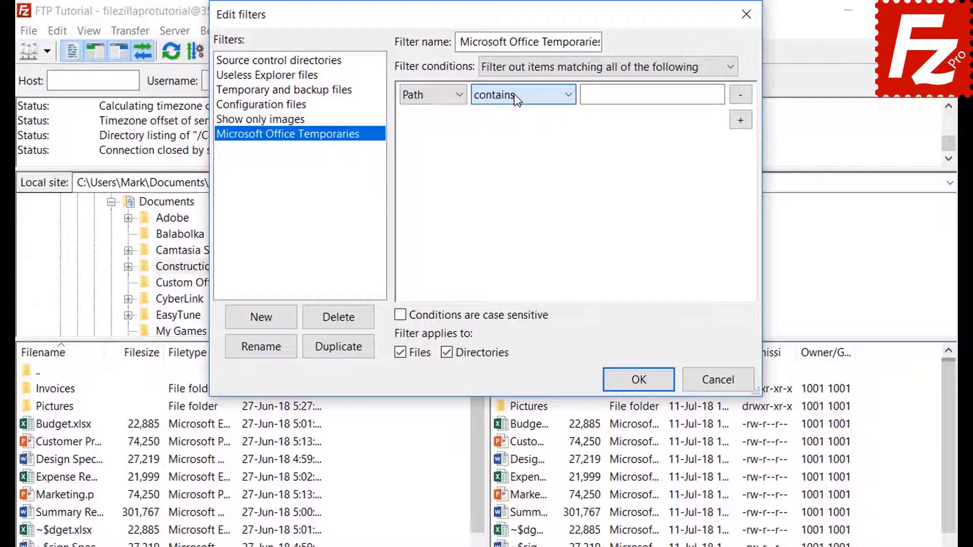
click(427, 96)
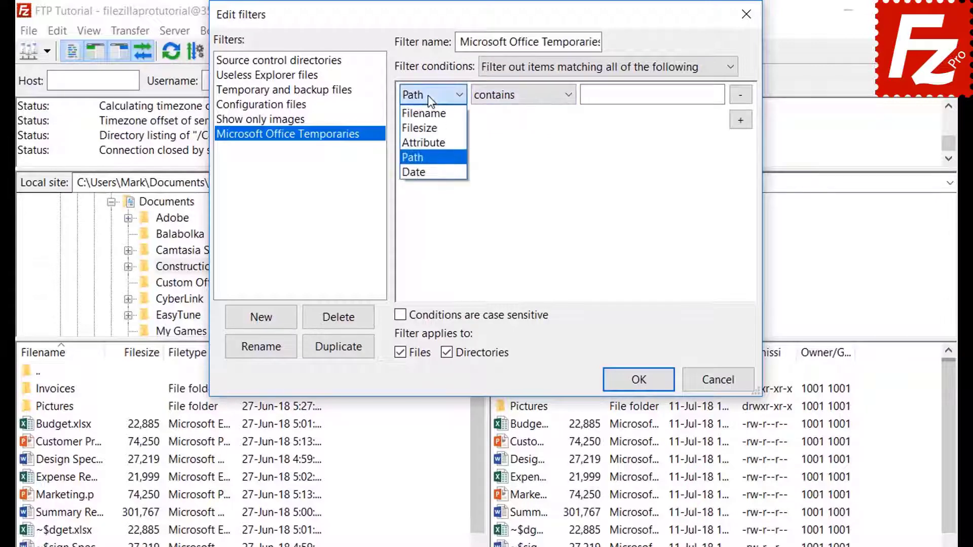
click(427, 170)
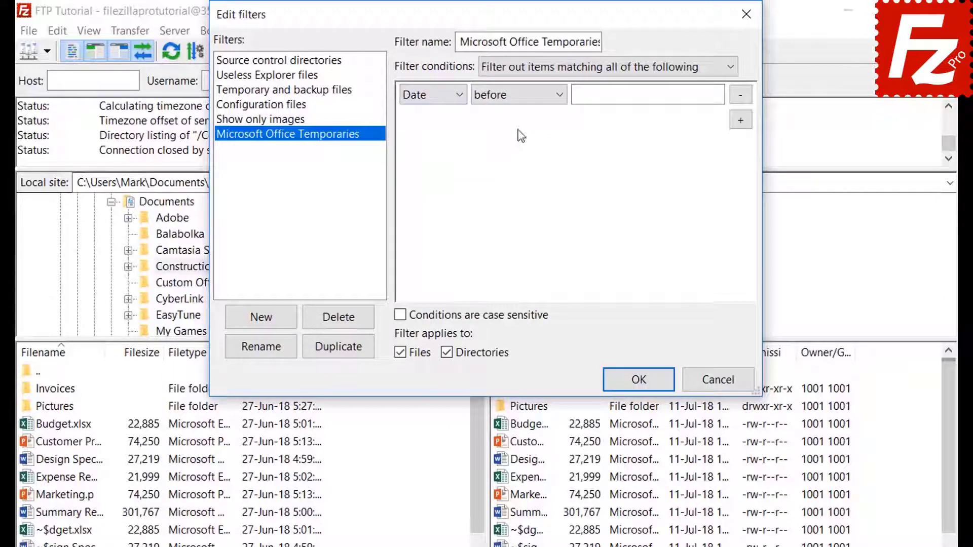
click(516, 96)
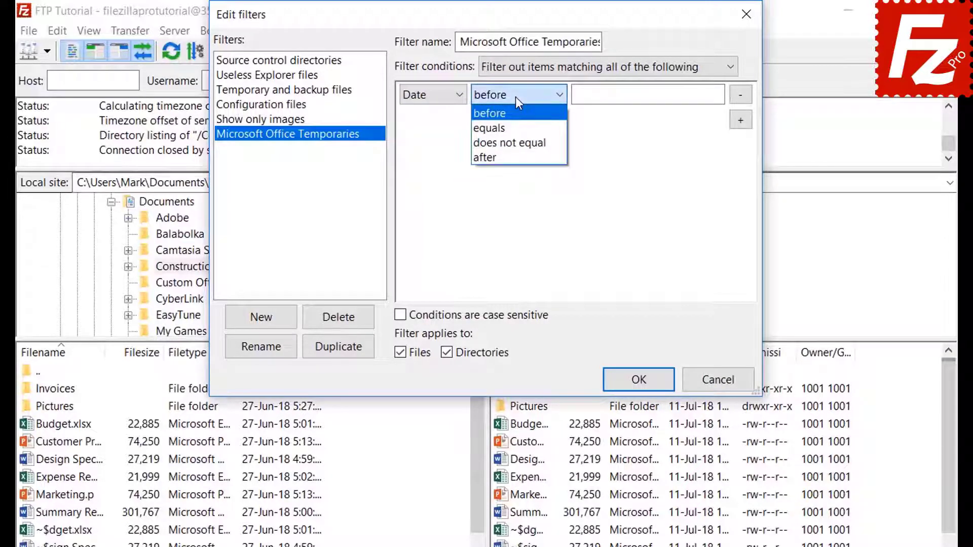
click(516, 96)
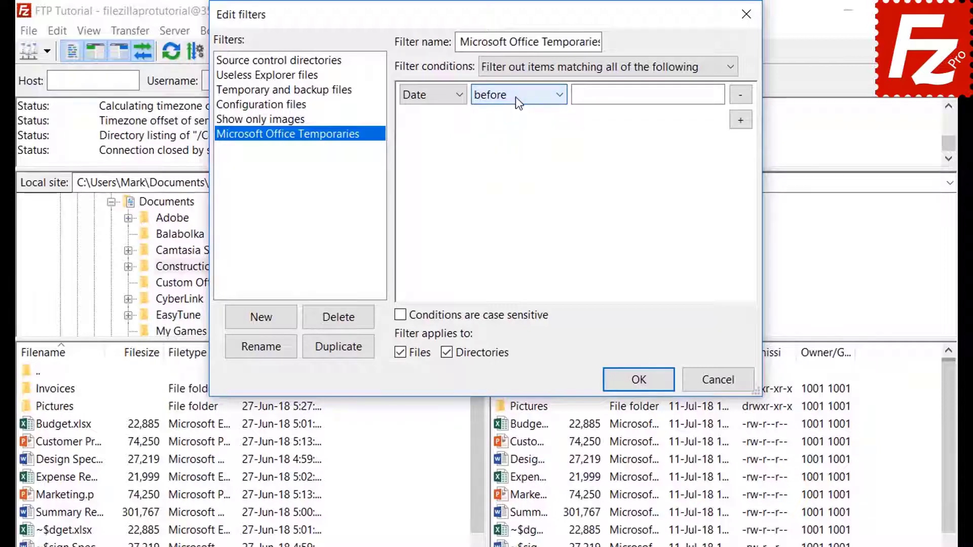
click(424, 96)
click(424, 114)
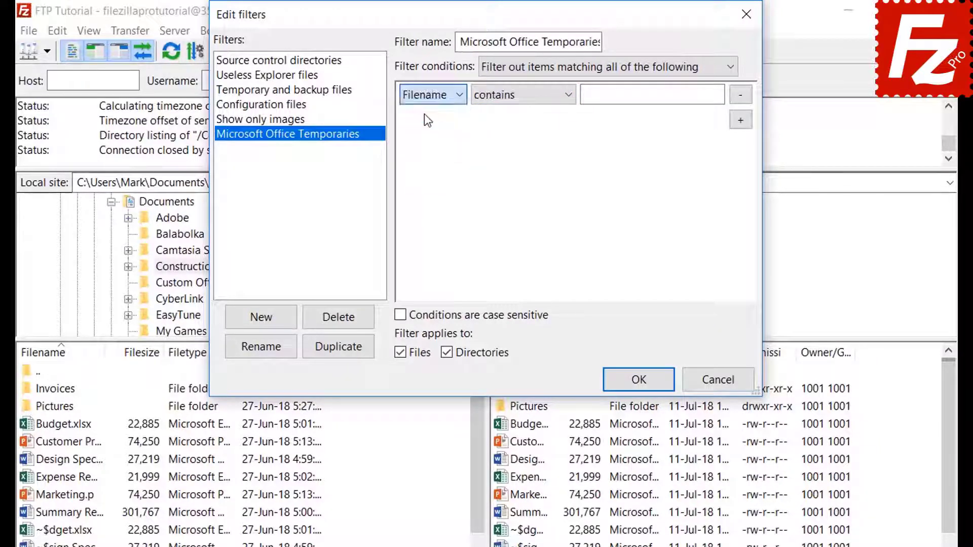
Set the condition to filename begins with '~$', apply it to files only, and save the filter.
click(507, 101)
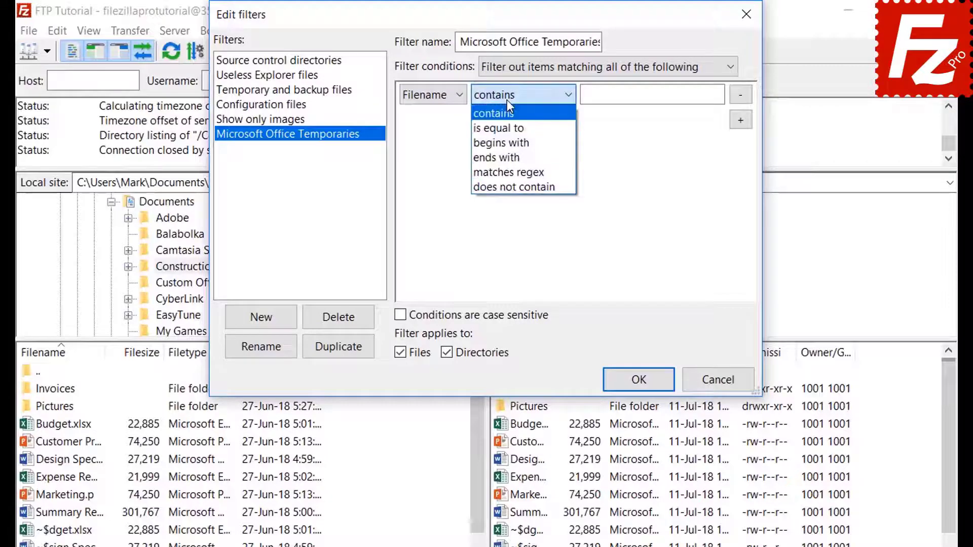
click(508, 138)
click(602, 96)
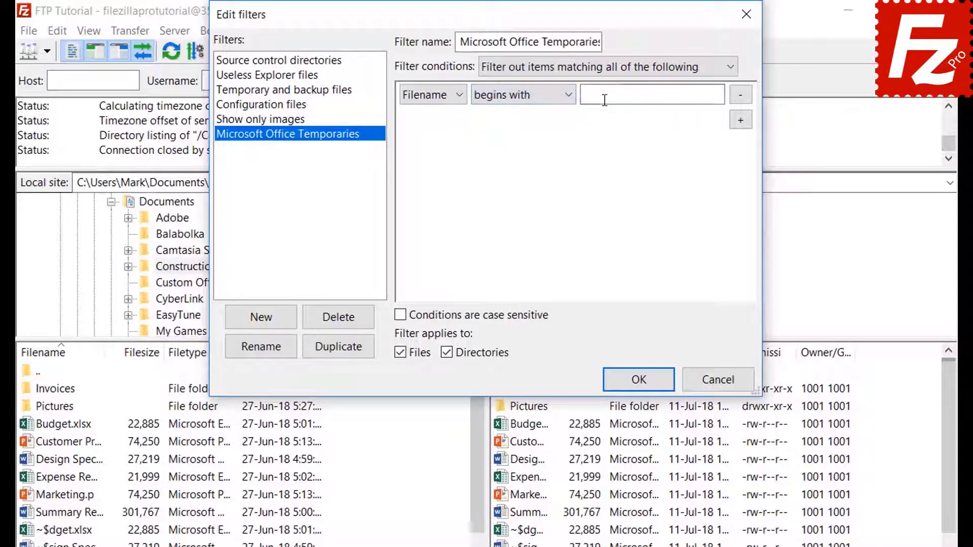
text(~$)
click(446, 353)
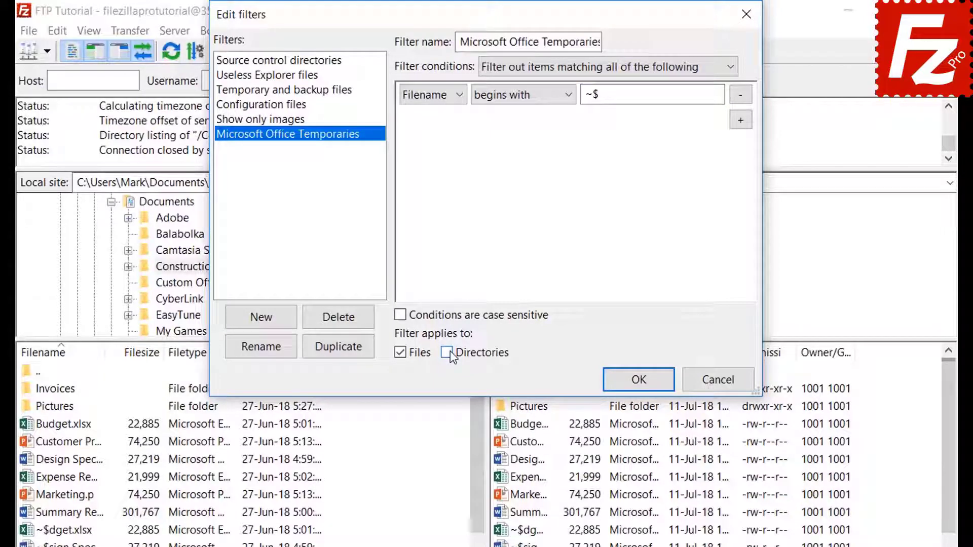
click(637, 381)
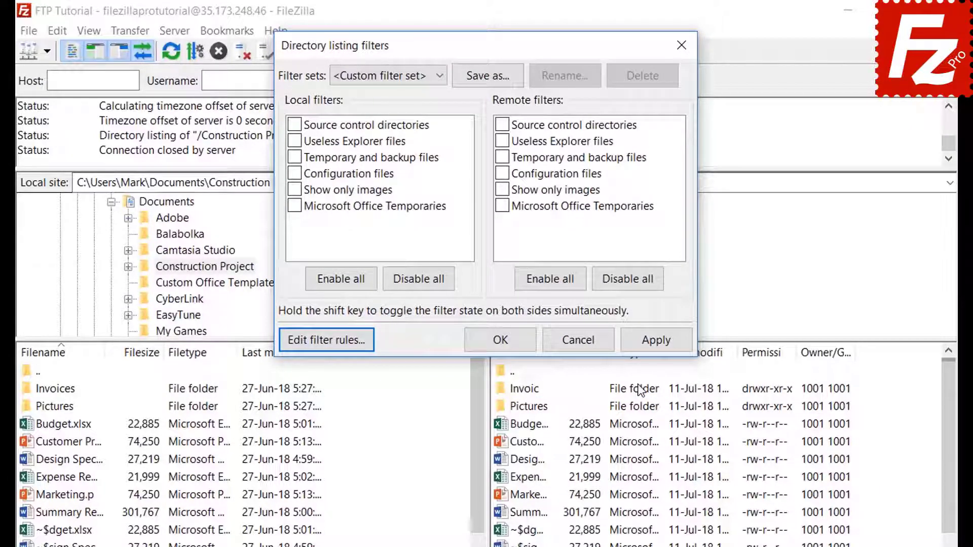
Try the Office temporaries filter locally, then apply it only to the remote listing.
click(294, 206)
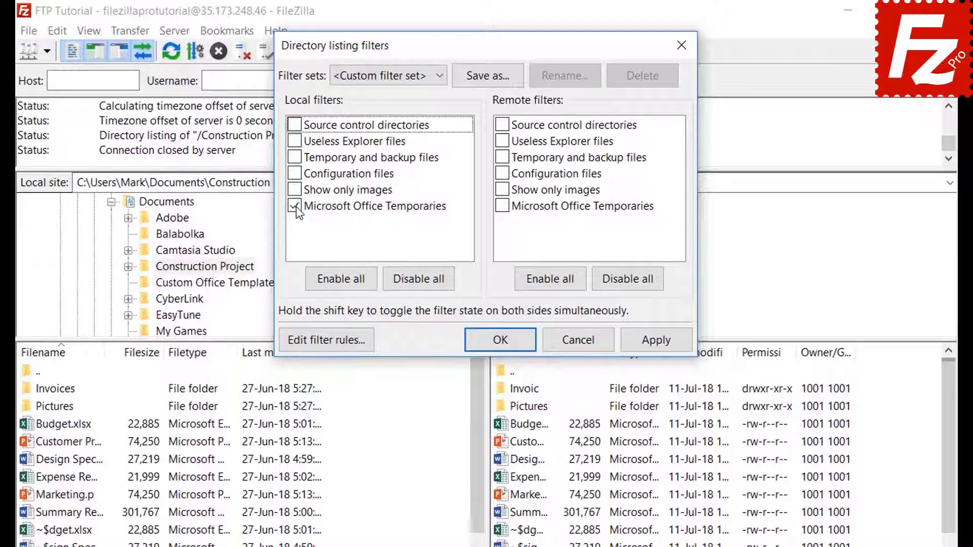
click(656, 340)
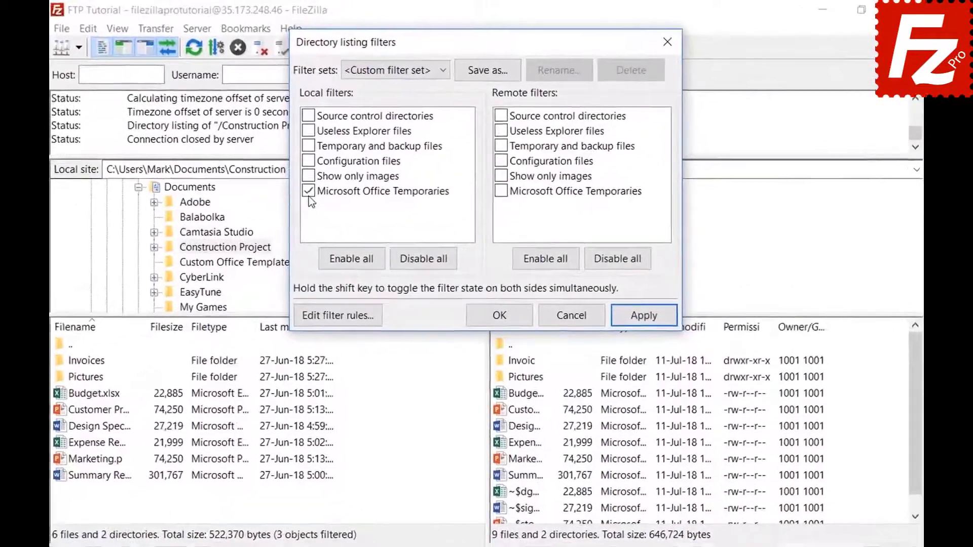
click(337, 159)
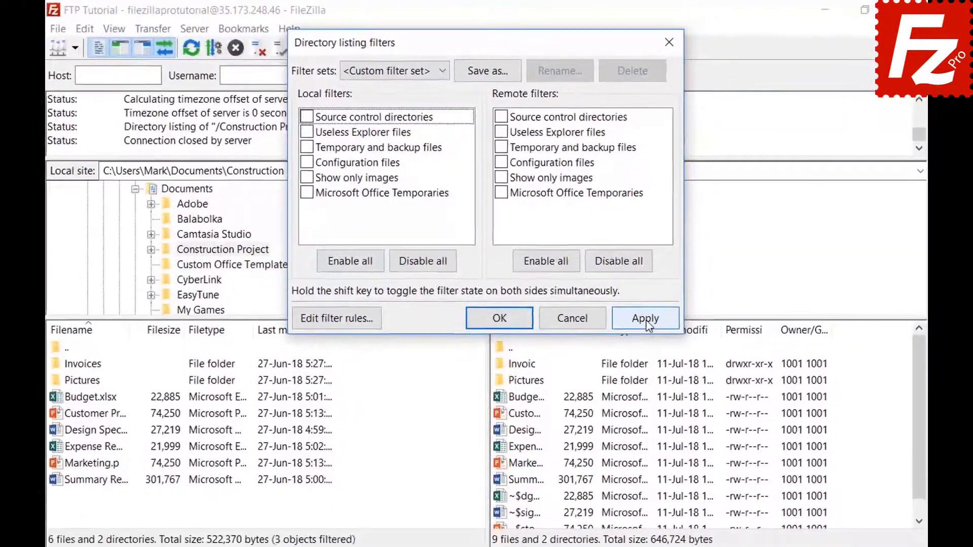
click(651, 330)
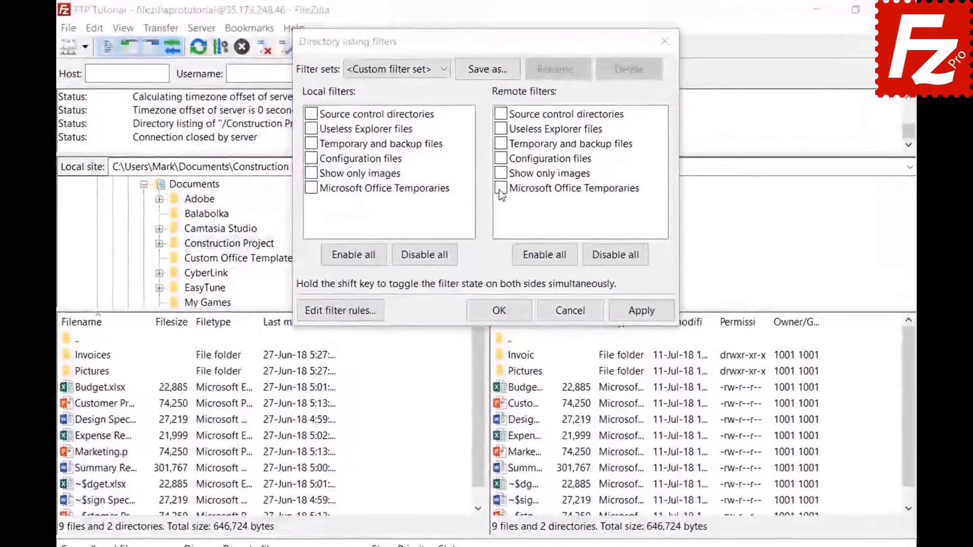
click(498, 160)
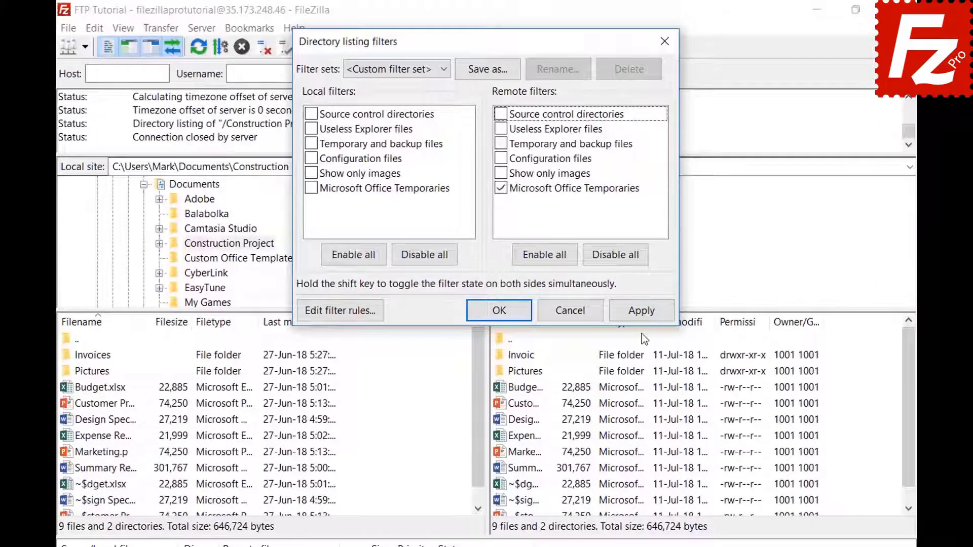
click(640, 313)
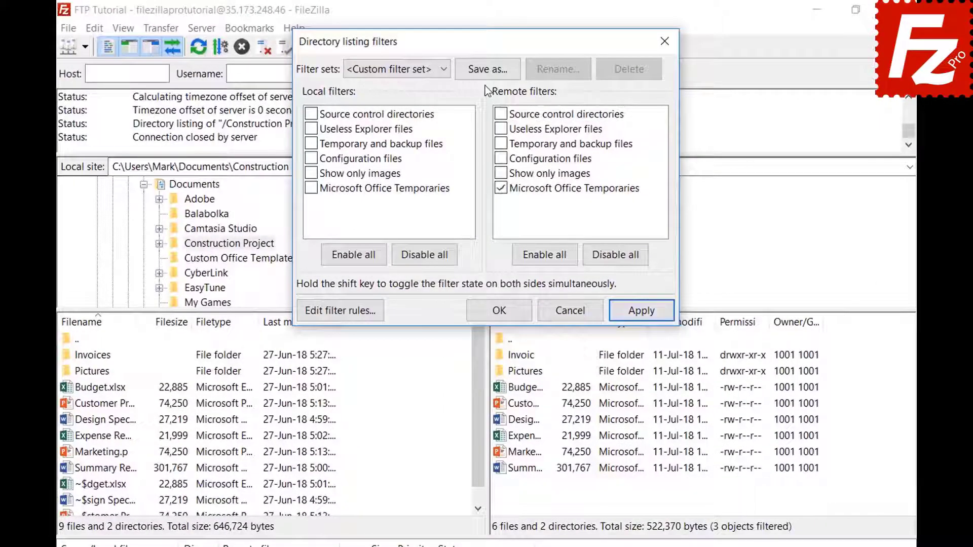
Save the filter settings as a filter set named 'Project' and close the dialog.
click(488, 68)
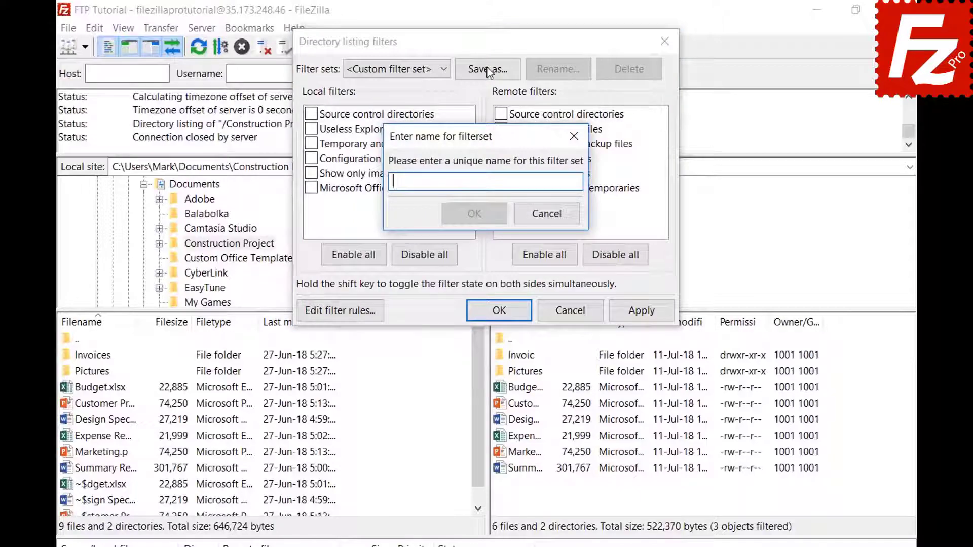
text(Project)
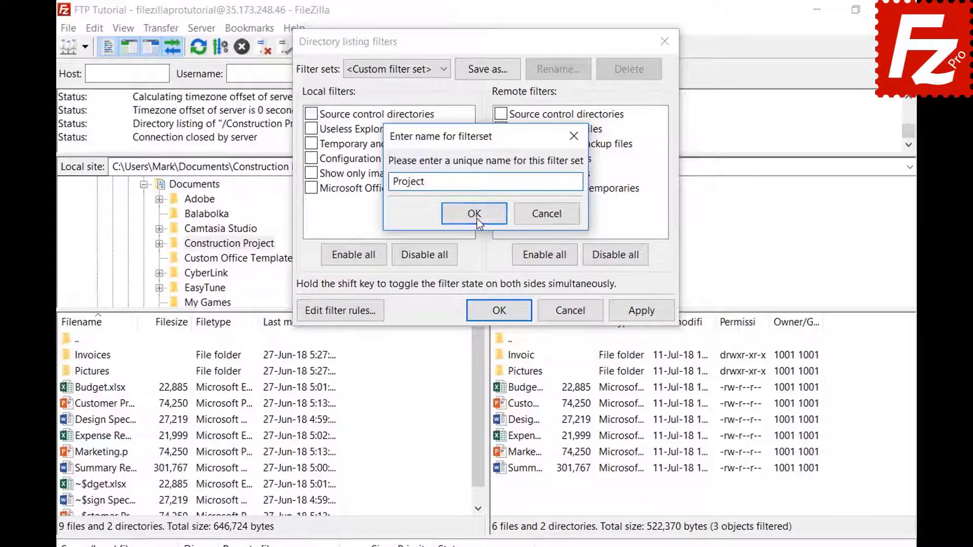
click(473, 214)
click(517, 312)
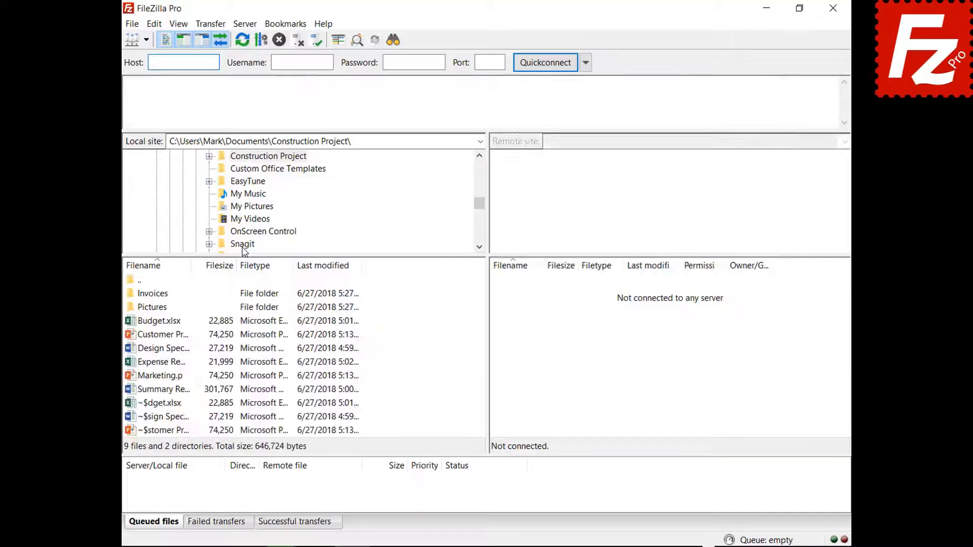
Connect to the saved FTP connection site and open a second, unconnected tab.
click(146, 39)
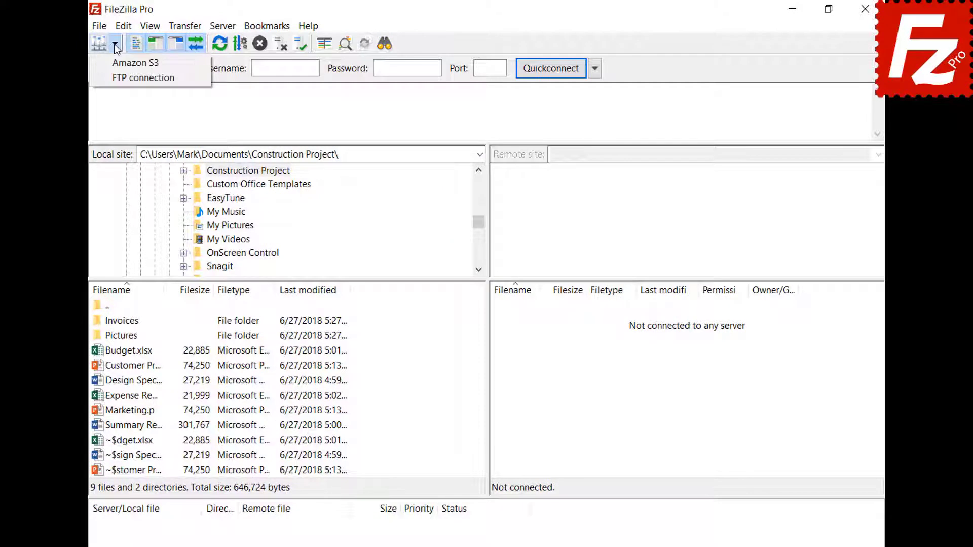
click(122, 76)
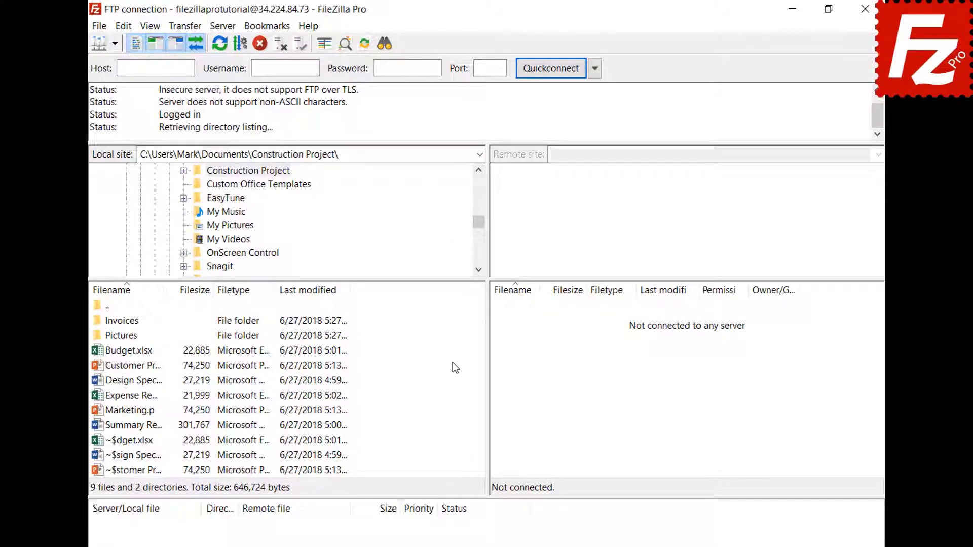
click(99, 26)
click(108, 73)
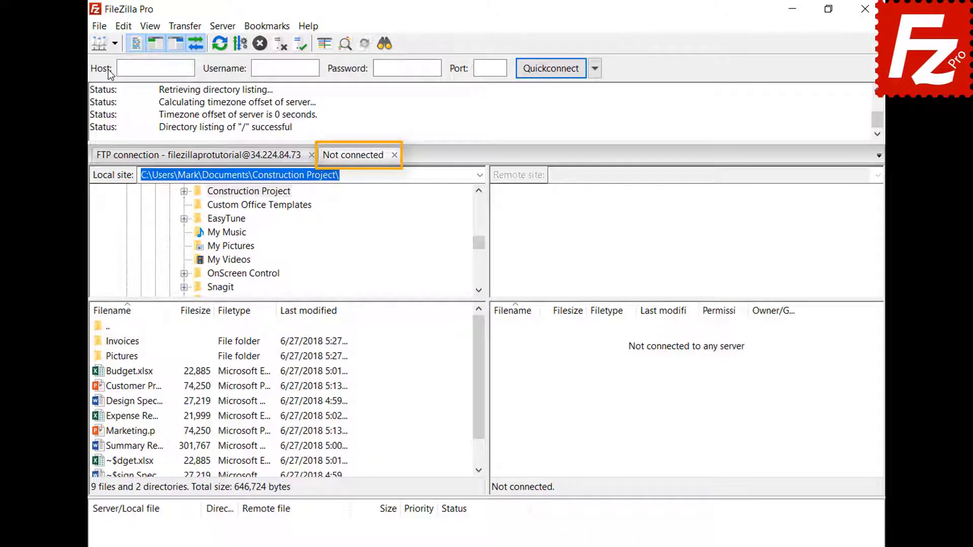
Connect the second tab to Amazon S3, switching between it and the FTP tab to compare listings.
click(234, 158)
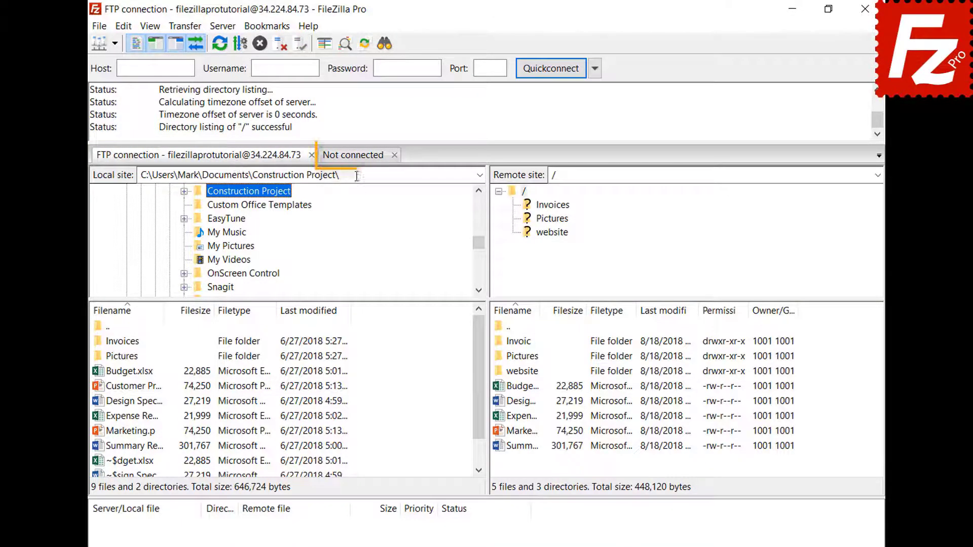
click(354, 156)
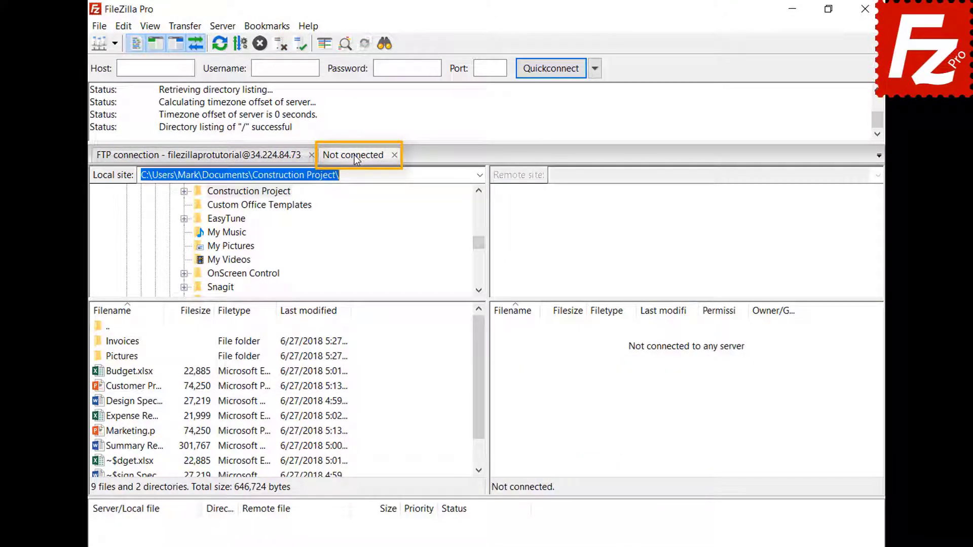
click(115, 44)
click(122, 63)
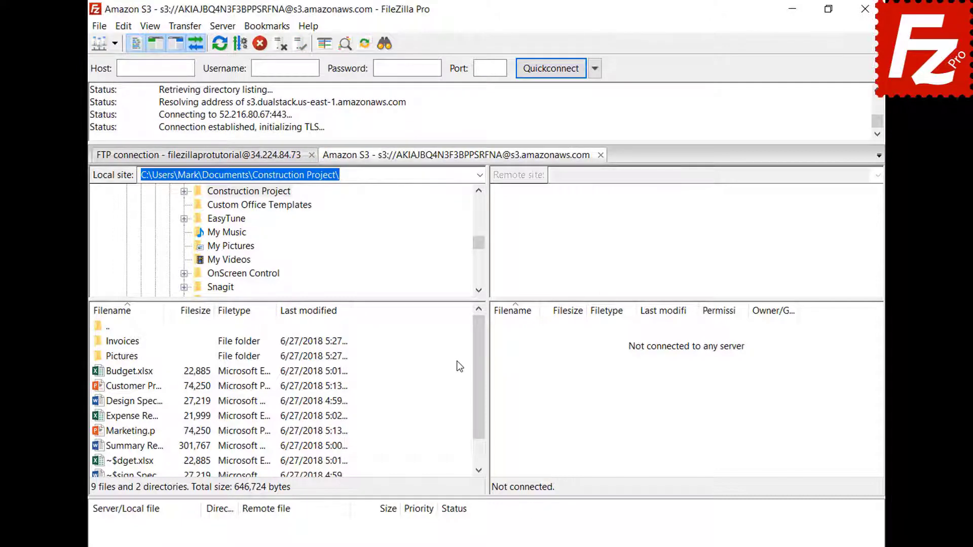
click(247, 158)
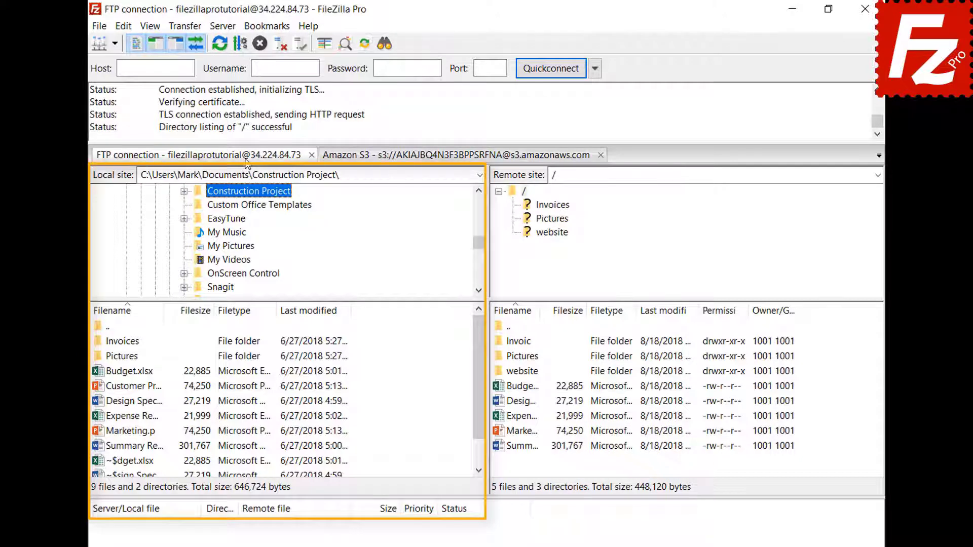
click(424, 158)
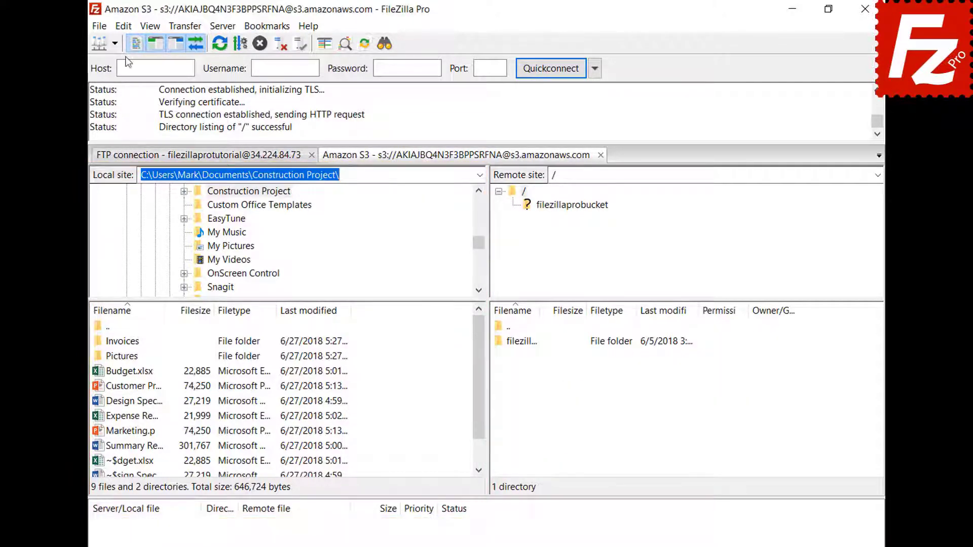
click(124, 26)
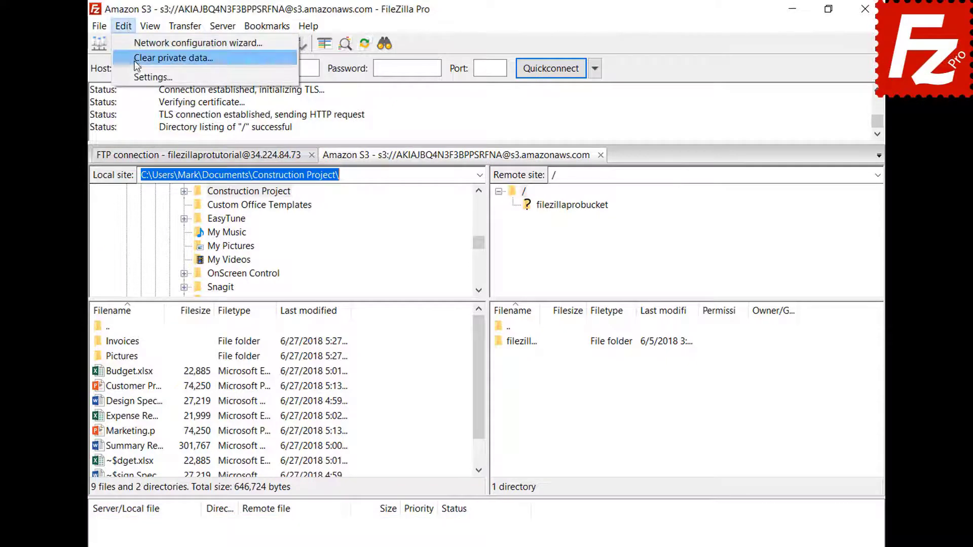
Set Interface startup to 'Restore tabs and reconnect', relaunch to test, and close the Amazon S3 tab.
click(137, 77)
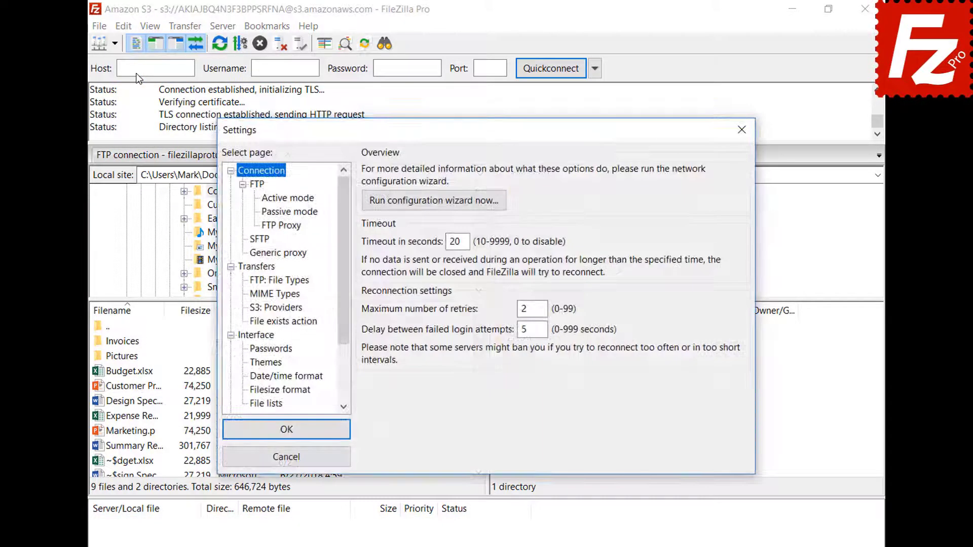
click(269, 335)
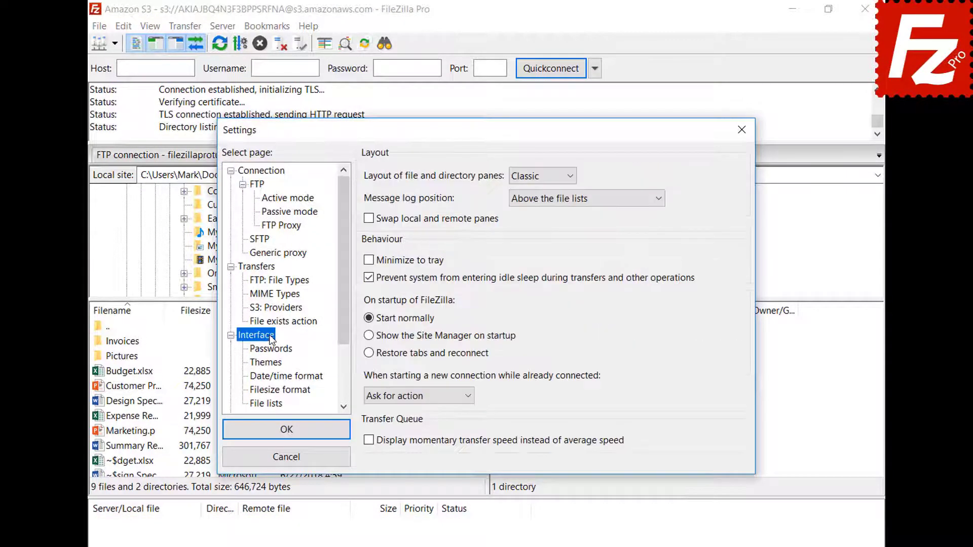
click(369, 353)
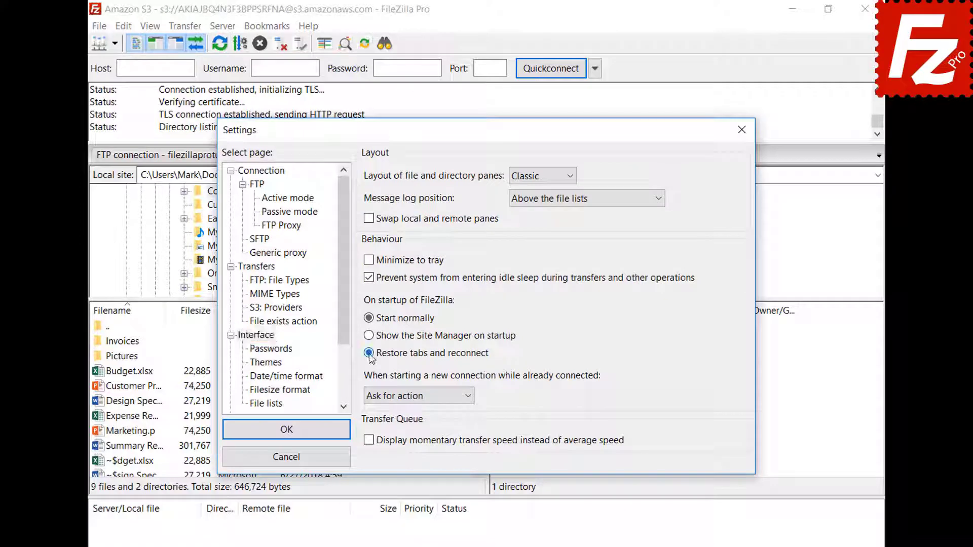
click(292, 430)
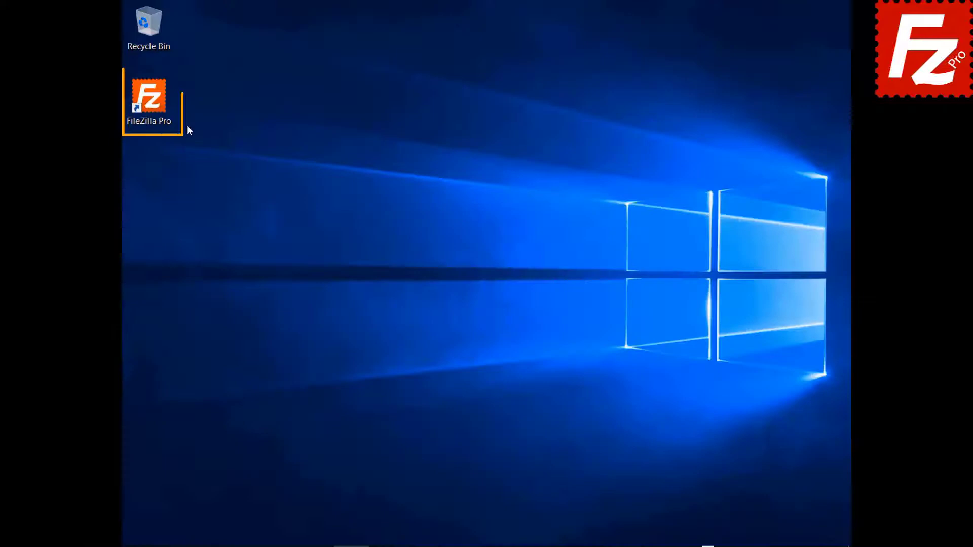
double_click(149, 99)
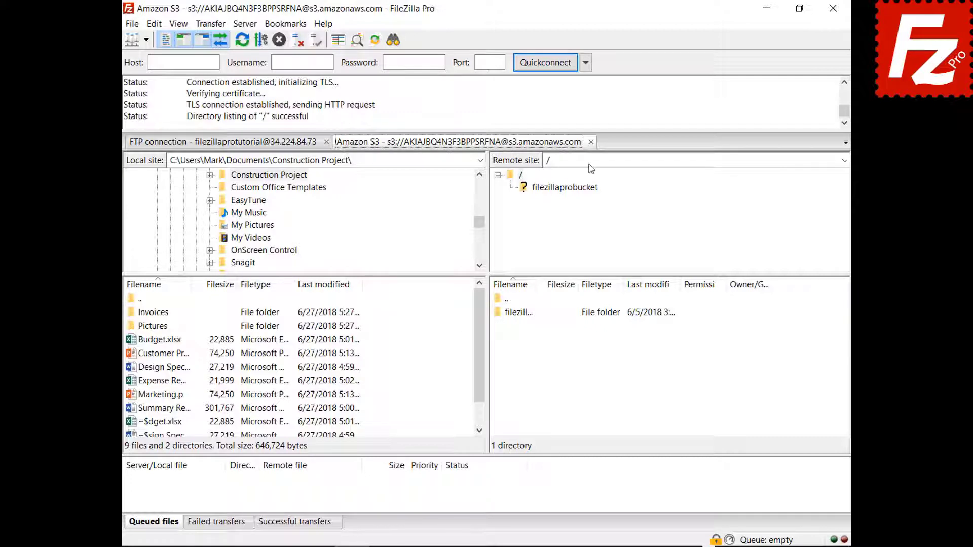
click(591, 142)
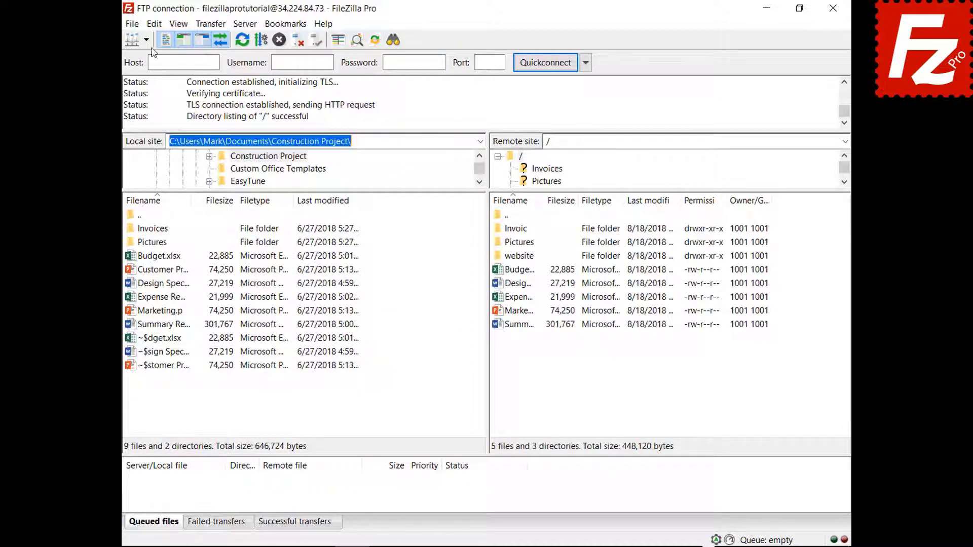
Set new connections to 'Connect in new tab' when already connected, then connect to Amazon S3.
click(155, 25)
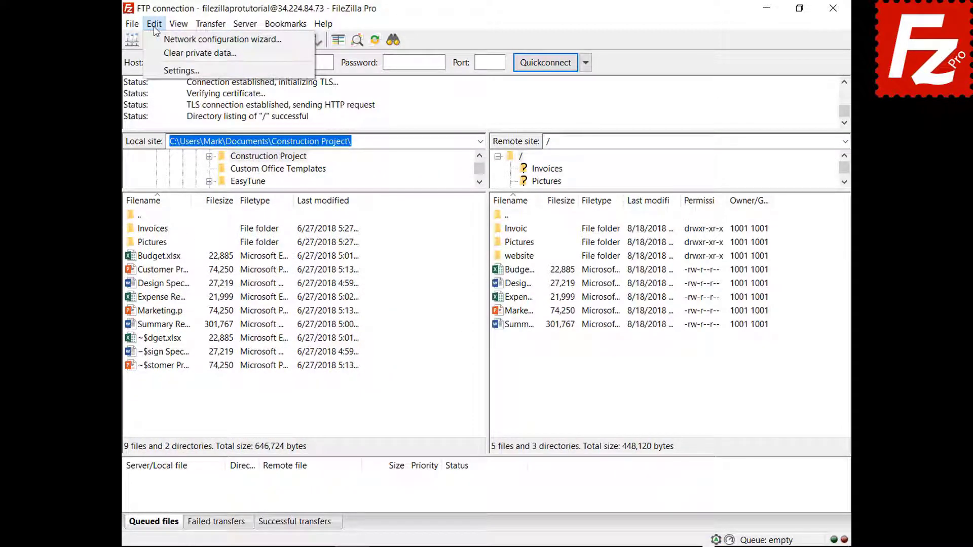
click(167, 71)
click(283, 308)
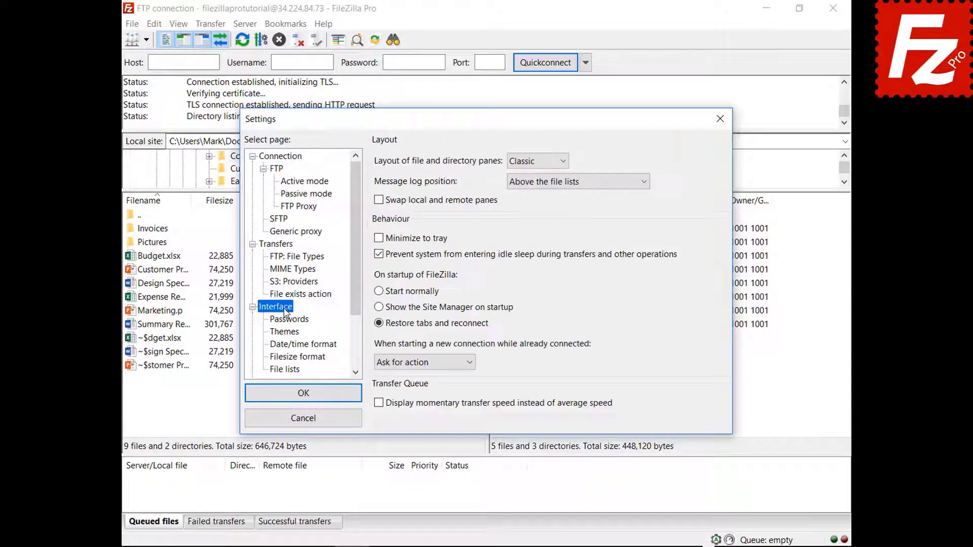
click(470, 363)
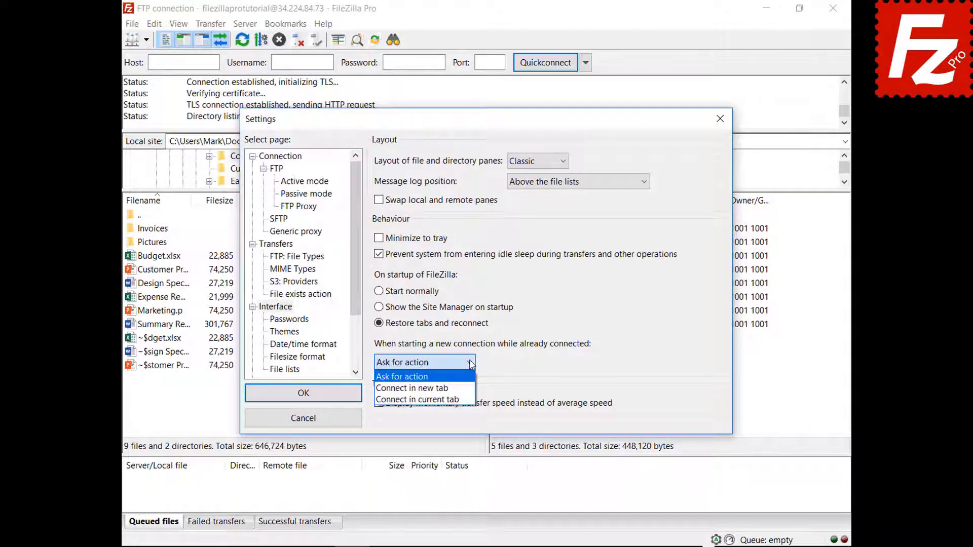
click(457, 389)
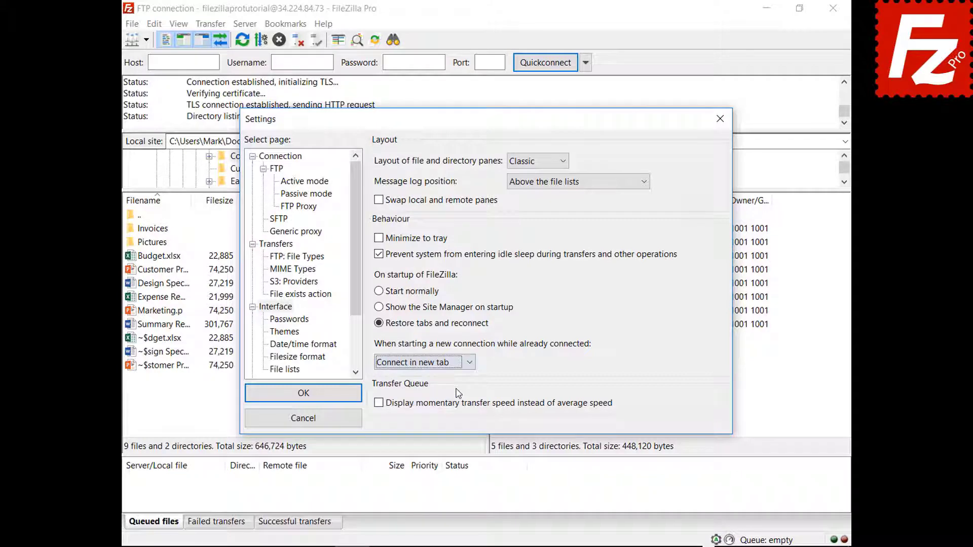
click(303, 393)
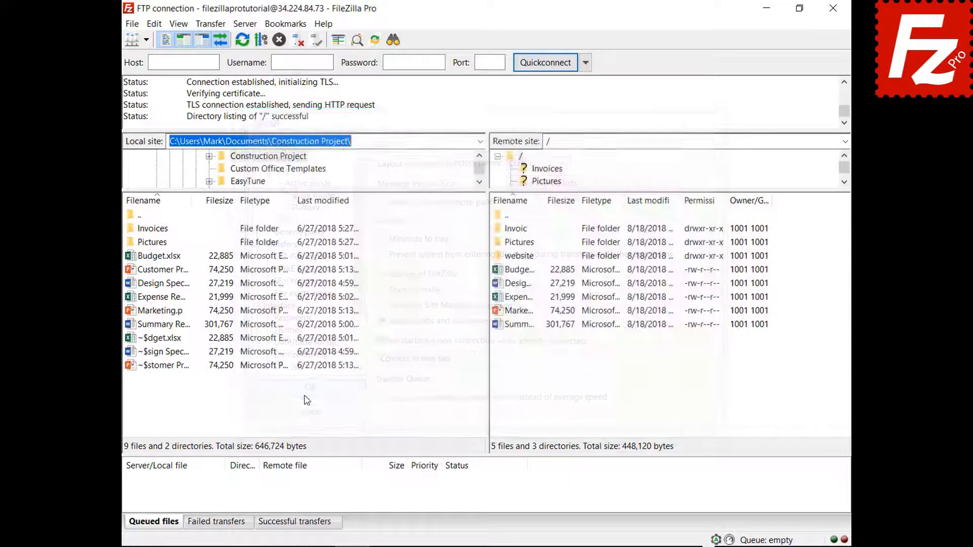
click(146, 39)
click(151, 55)
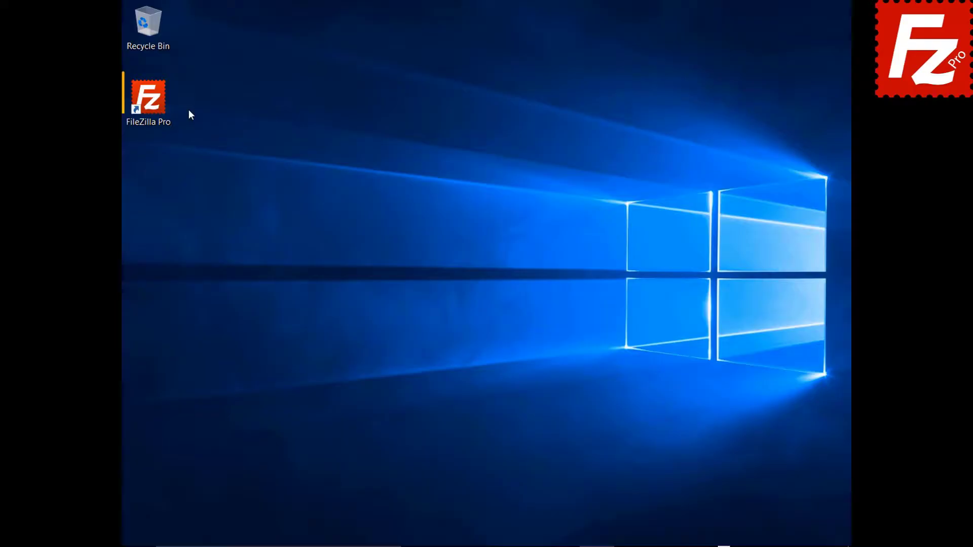
Relaunch FileZilla Pro from the desktop icon and open another Amazon S3 session.
double_click(162, 107)
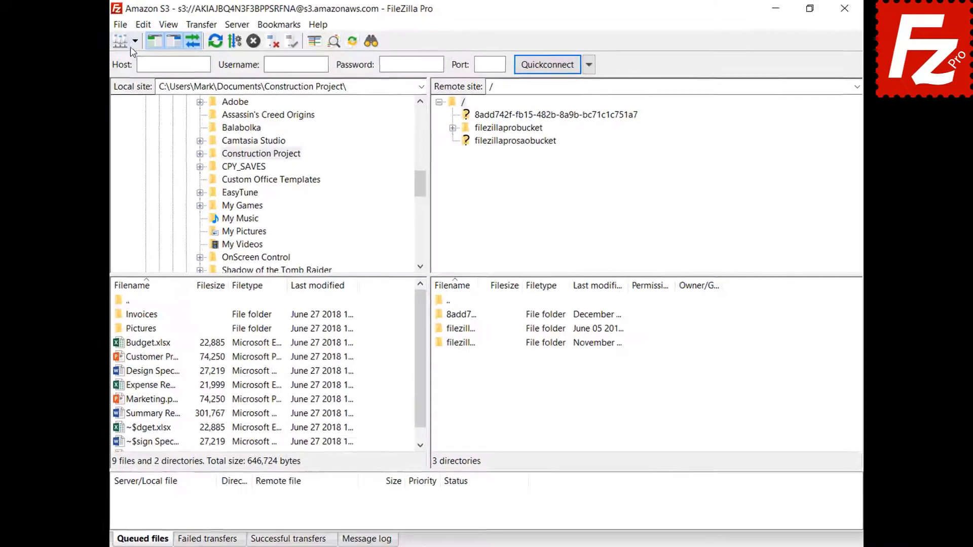
click(146, 41)
click(145, 57)
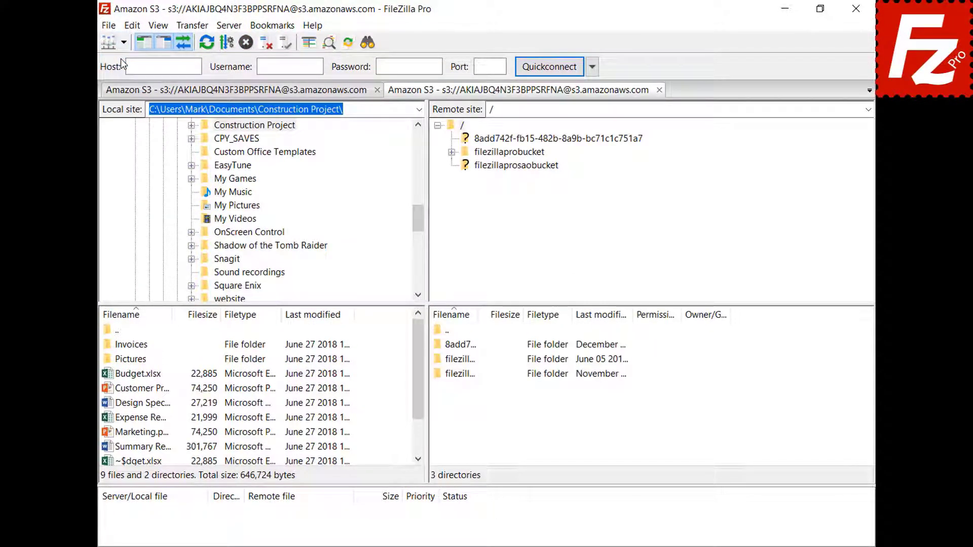
Open filezillaprobucket and open README.TXT for editing with View/Edit.
click(515, 152)
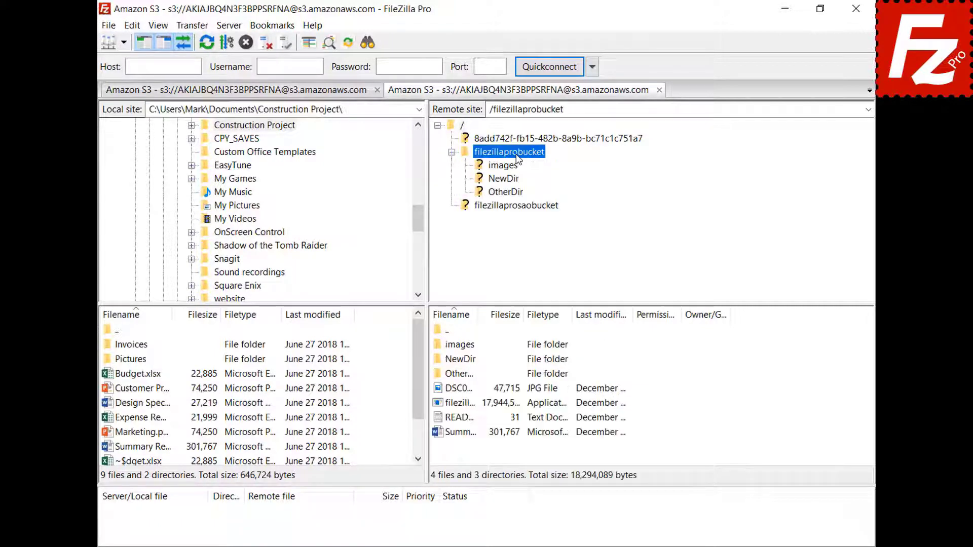
right_click(458, 419)
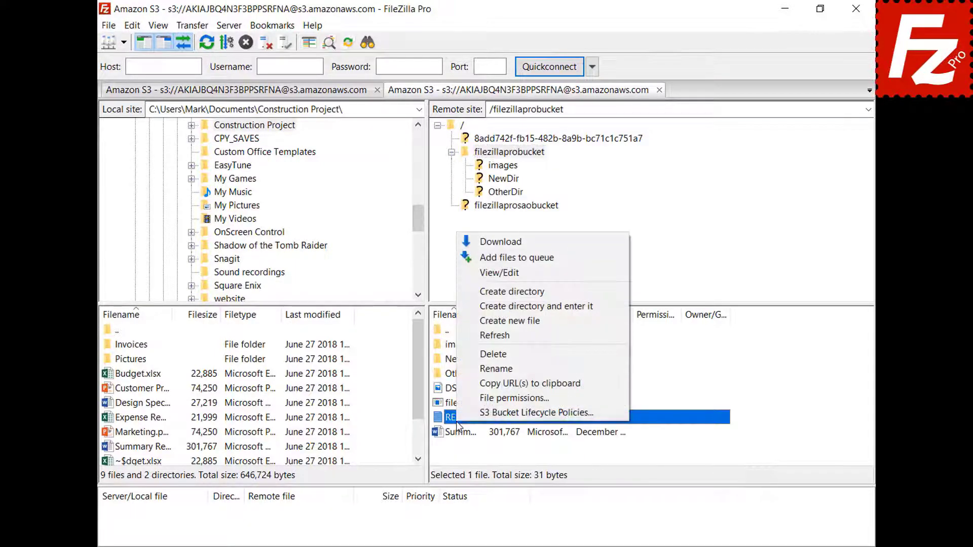
click(500, 276)
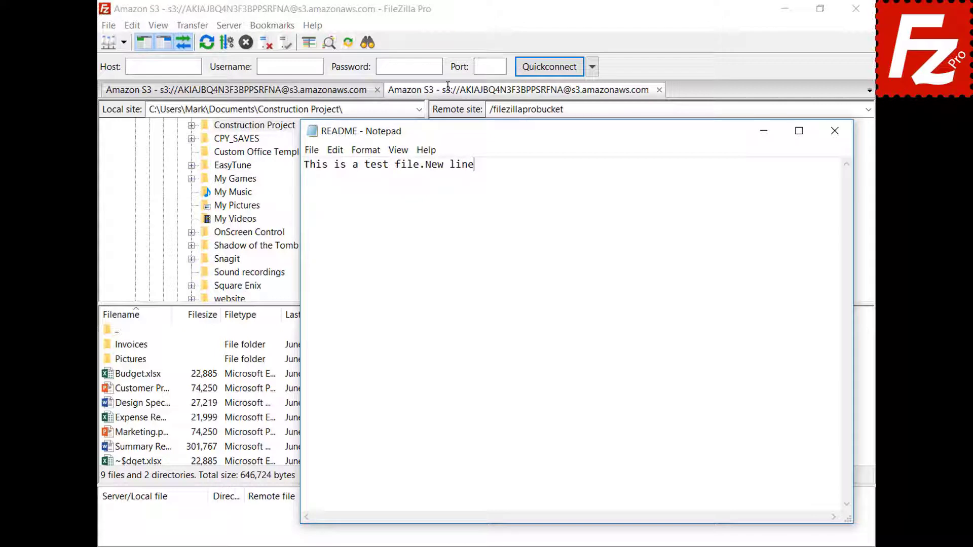
Add the line 'New line' to the README, save it in Notepad, and upload it back.
key(Return)
text(New line)
click(835, 137)
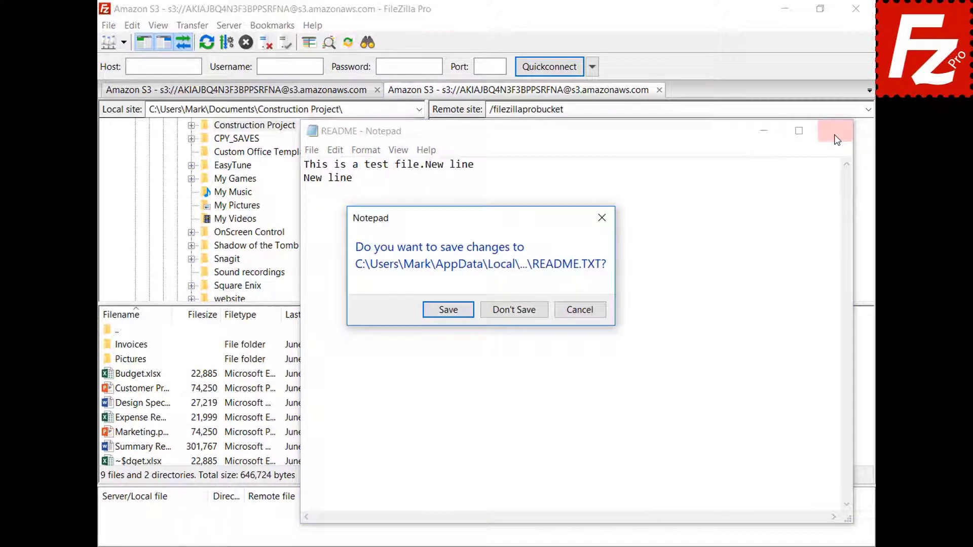
click(446, 312)
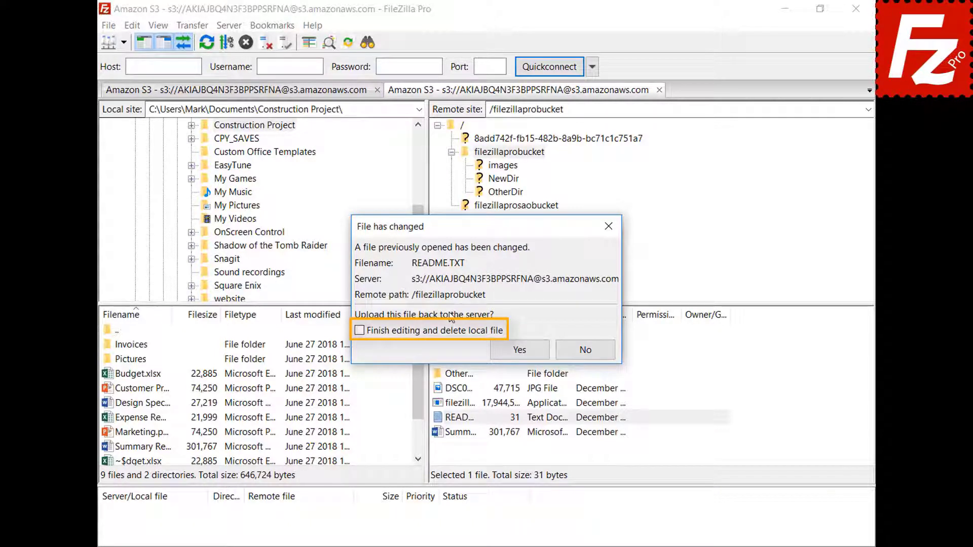
click(528, 354)
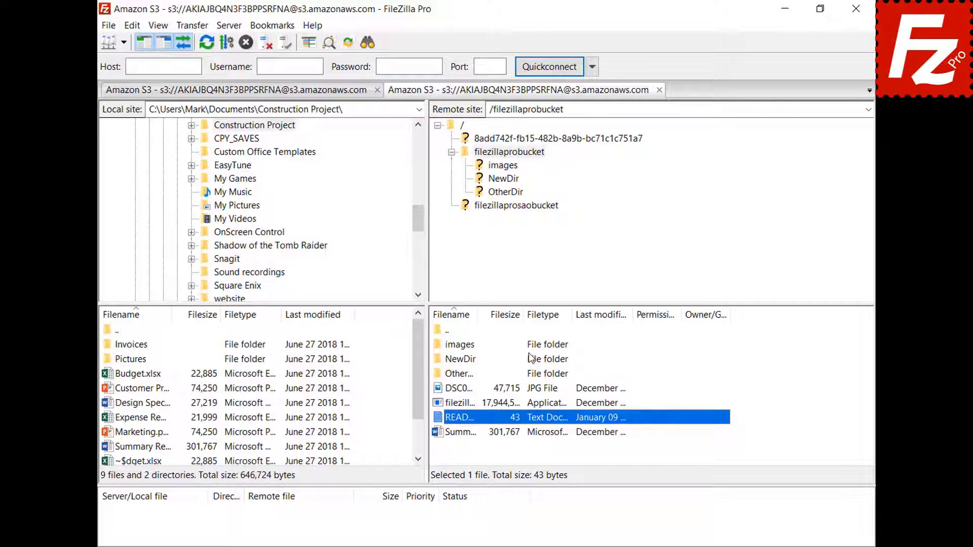
click(106, 25)
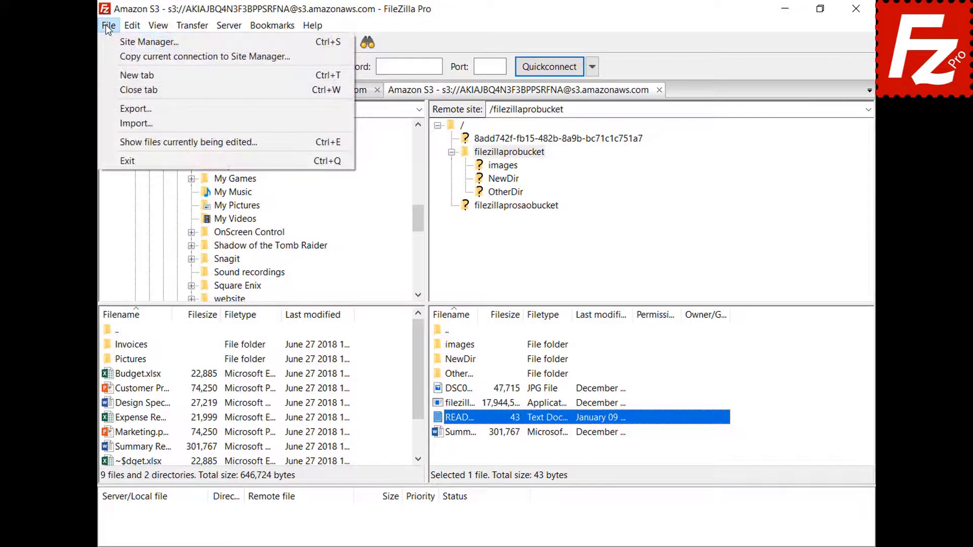
click(128, 142)
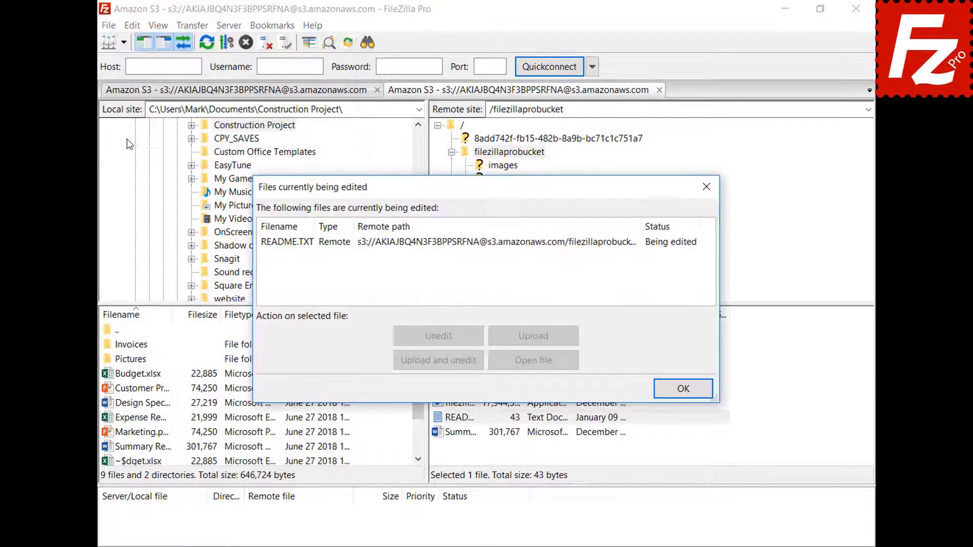
click(454, 248)
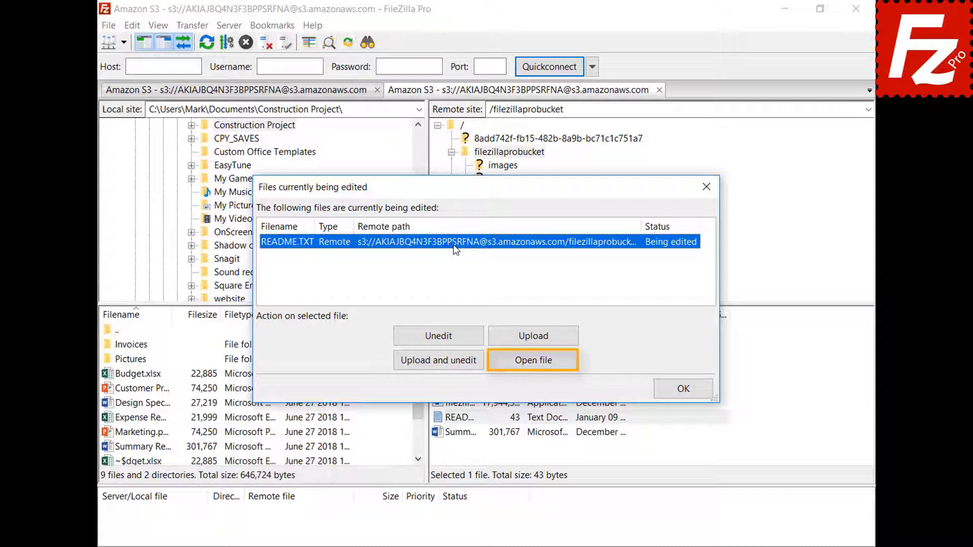
click(684, 390)
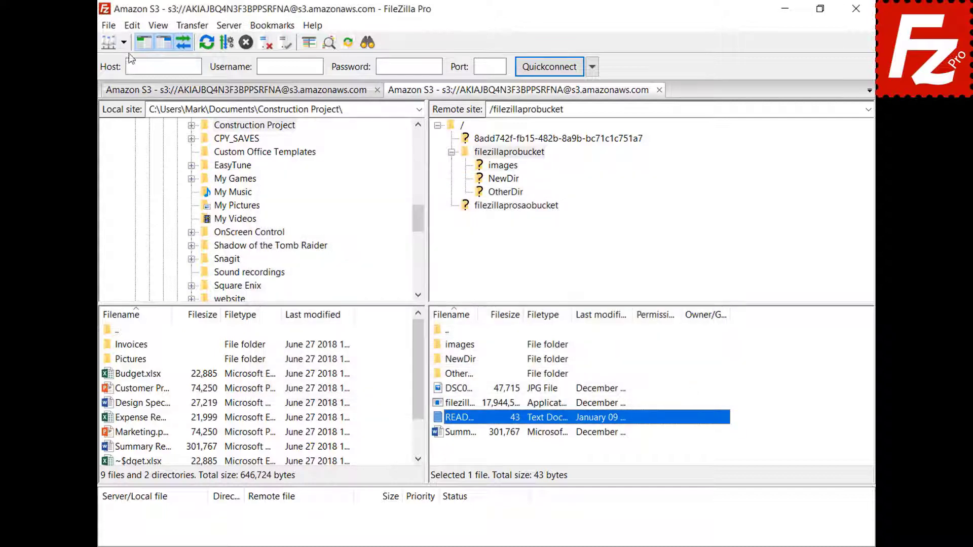
click(132, 25)
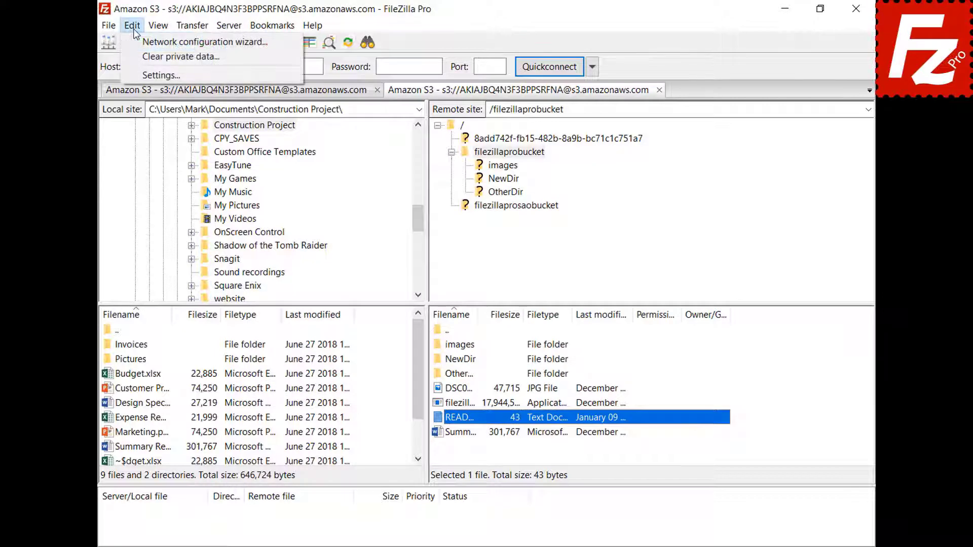
Add a custom filetype association opening jpg with C:\Windows\system32\mspaint.exe and save the settings.
click(138, 76)
drag(347, 200, 353, 264)
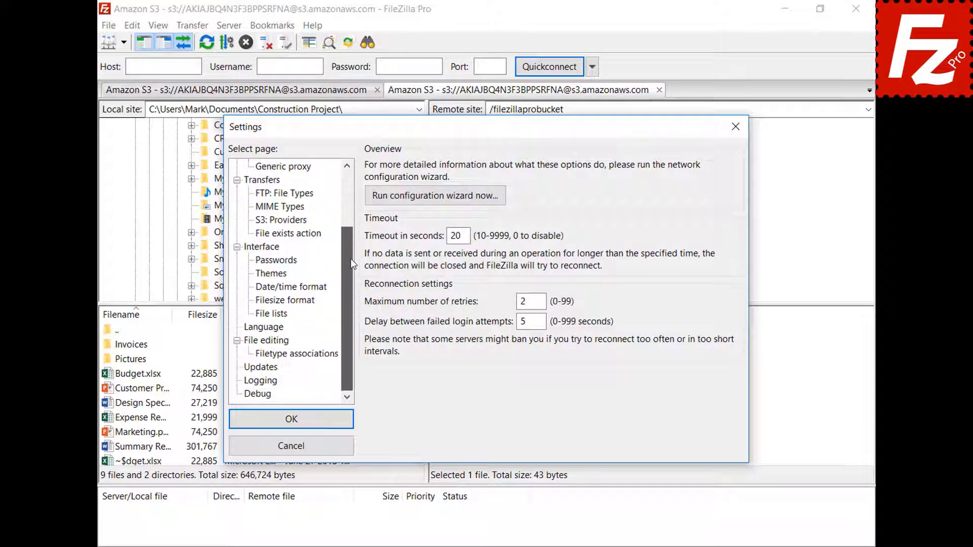
click(252, 345)
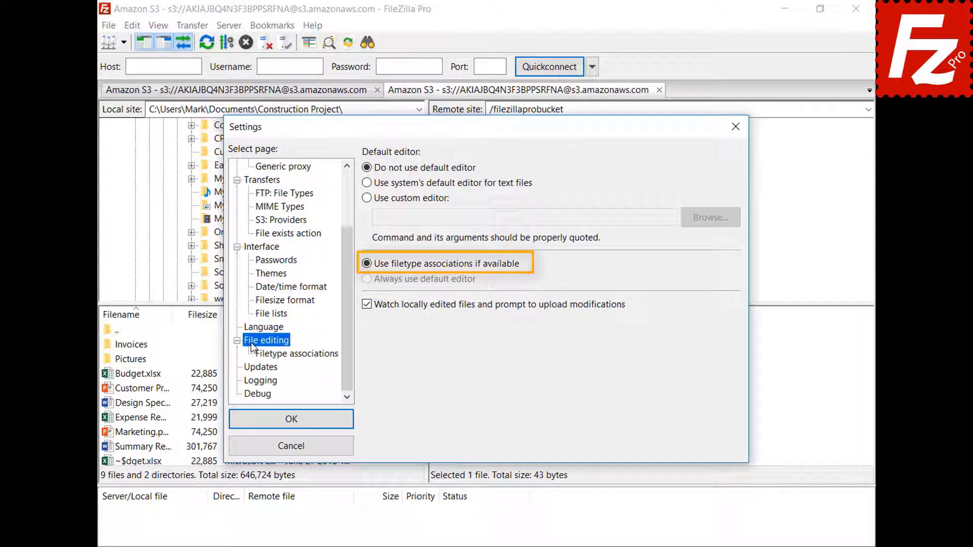
click(304, 356)
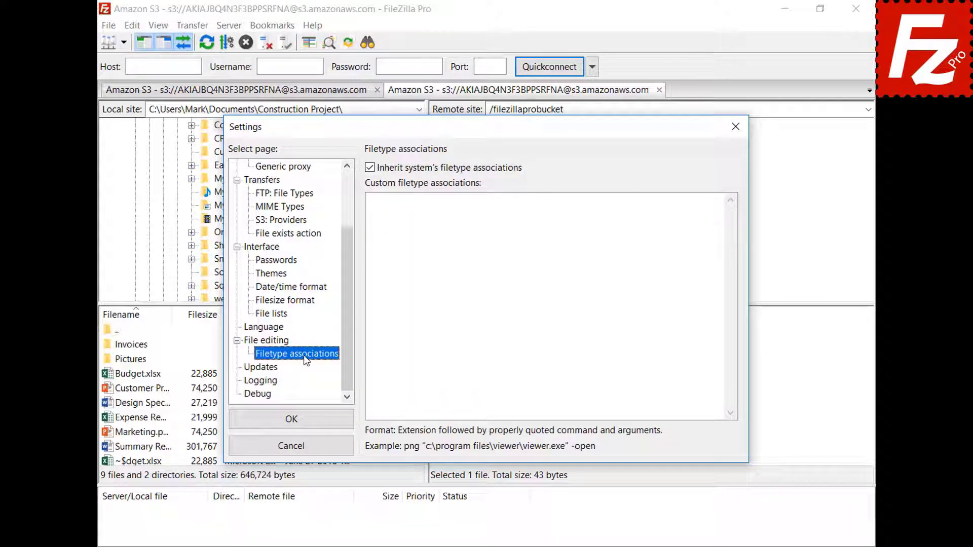
click(701, 211)
text(jpg "C:\Windows\system32\mspaint.exe")
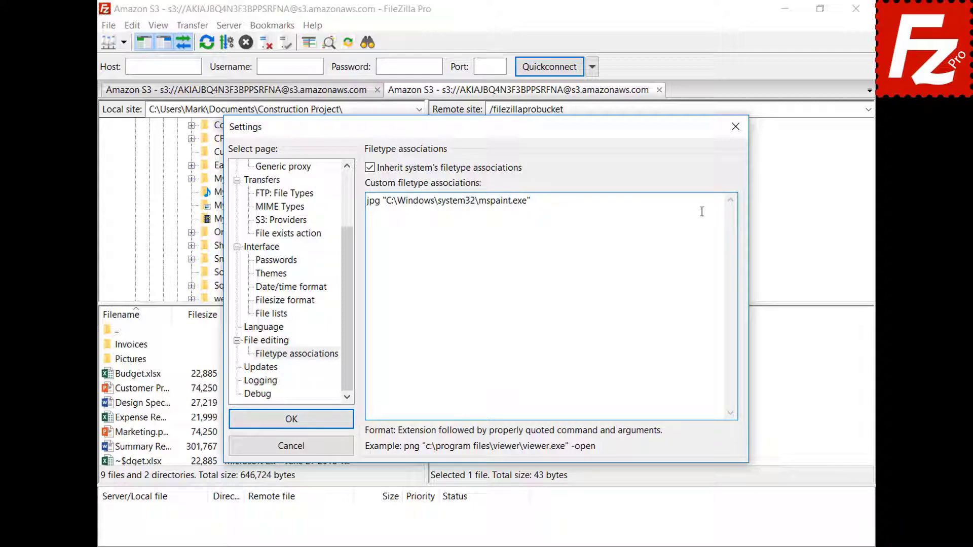
click(239, 423)
View the bucket photo DSC00079 in Paint, then close Paint.
right_click(438, 390)
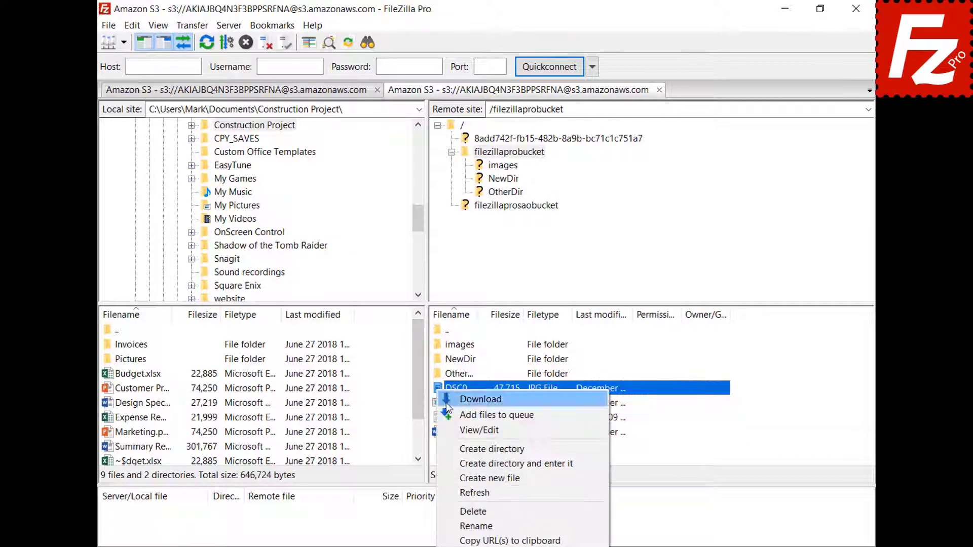
click(454, 430)
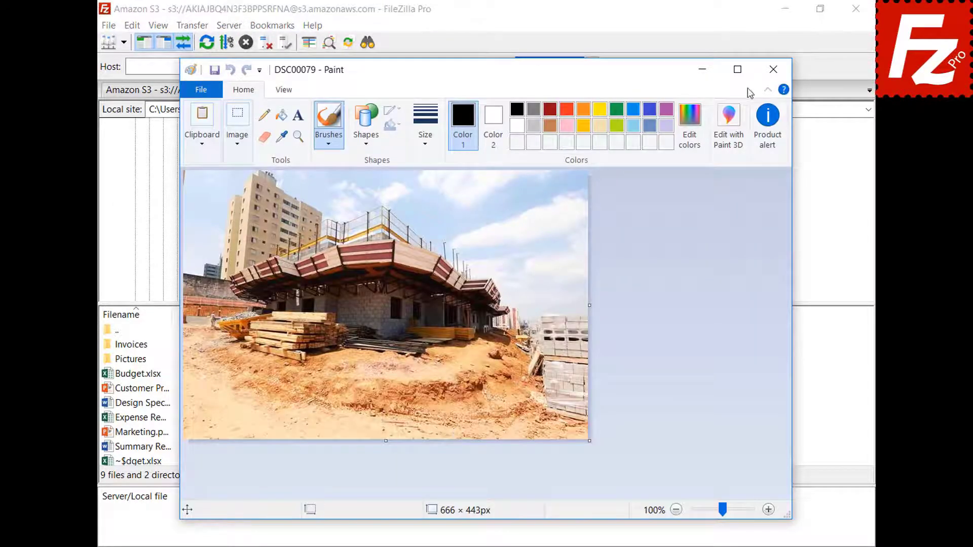
click(773, 71)
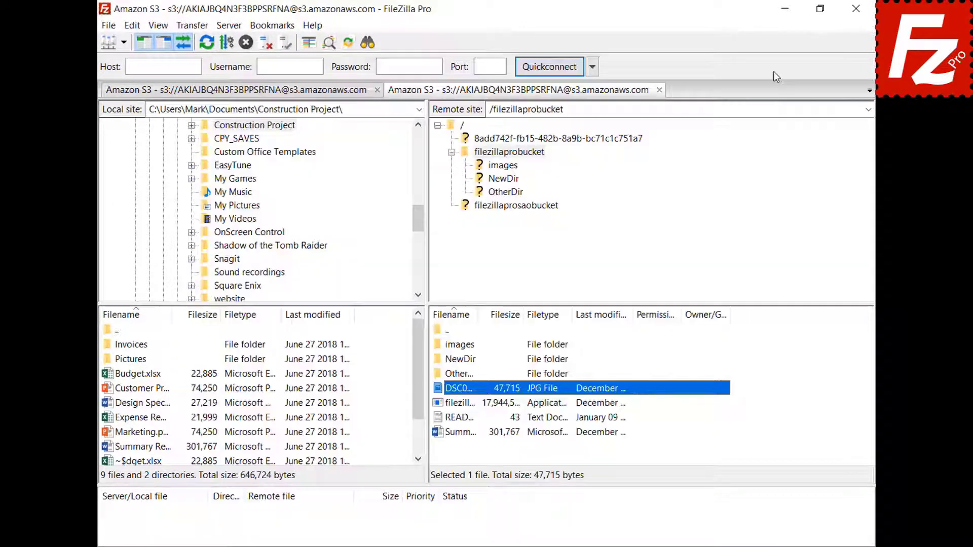
click(132, 25)
click(141, 76)
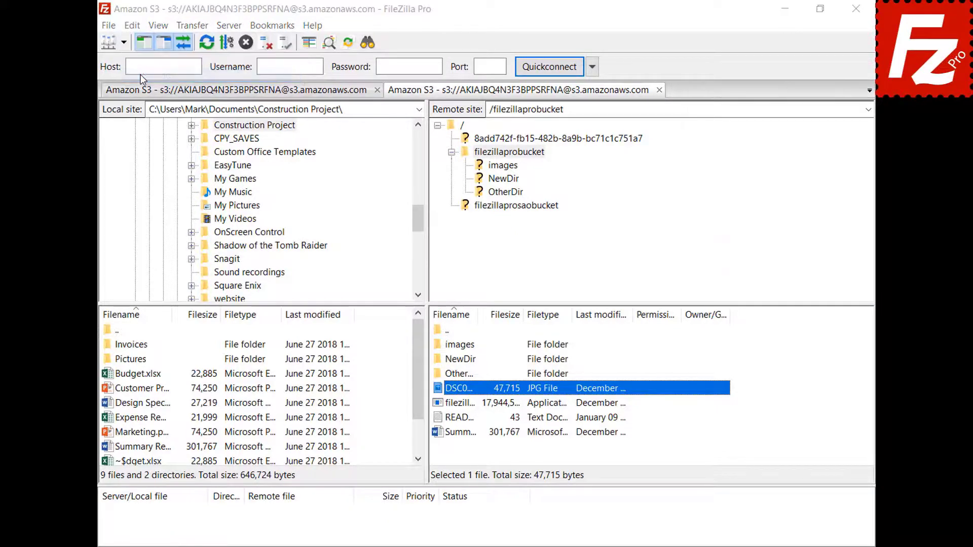
Look over the File editing settings page, then relaunch FileZilla Pro from its desktop icon.
drag(345, 187, 353, 247)
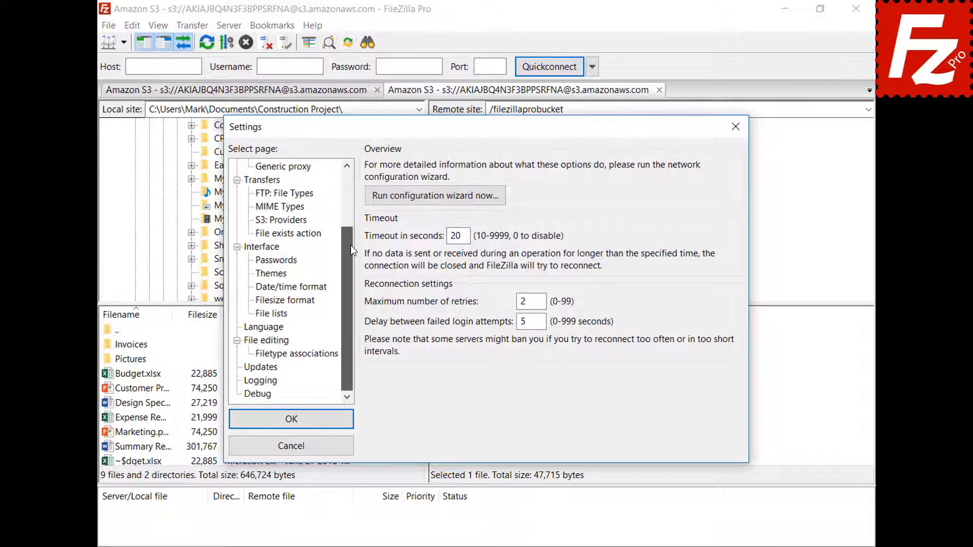
click(251, 345)
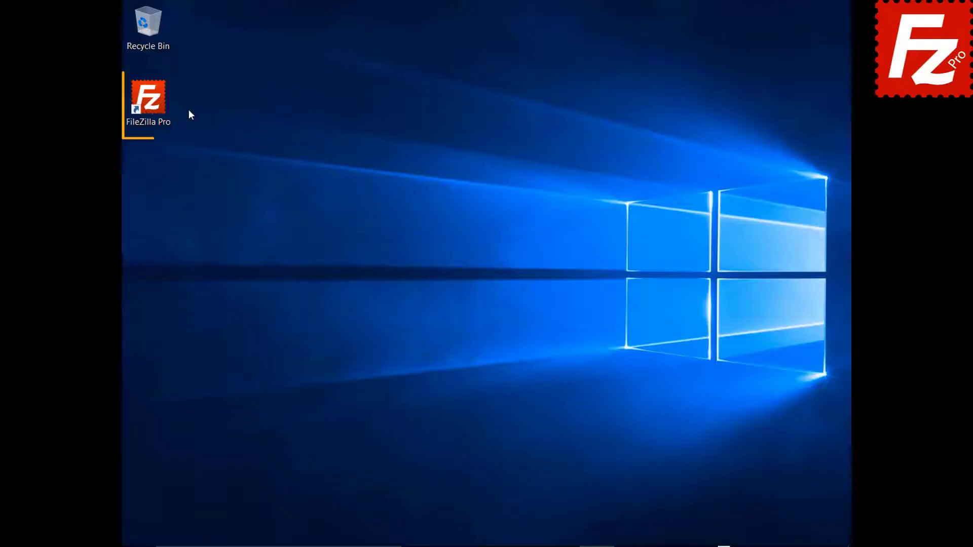
double_click(154, 104)
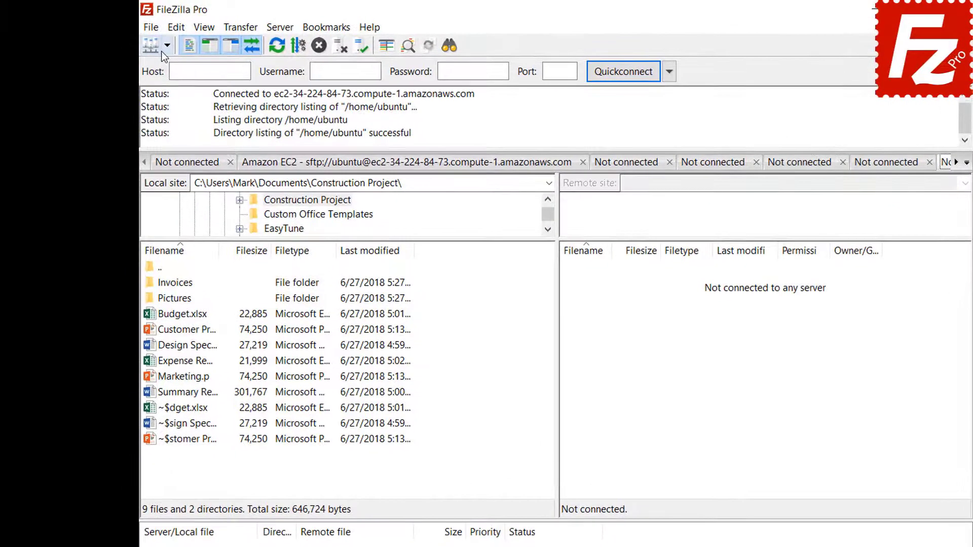
Connect to the saved FTP site and start a site-specific bookmark named FTP-Pictures.
click(146, 40)
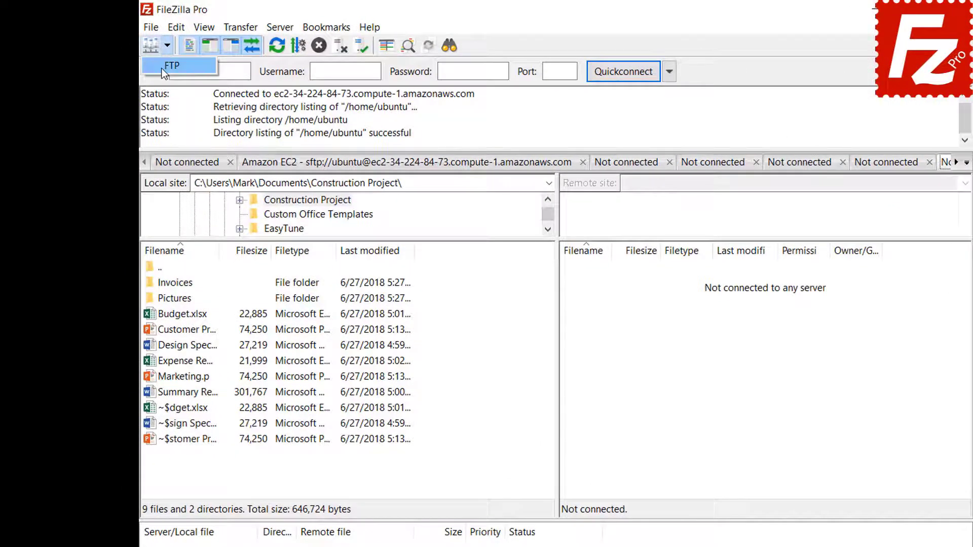
click(171, 65)
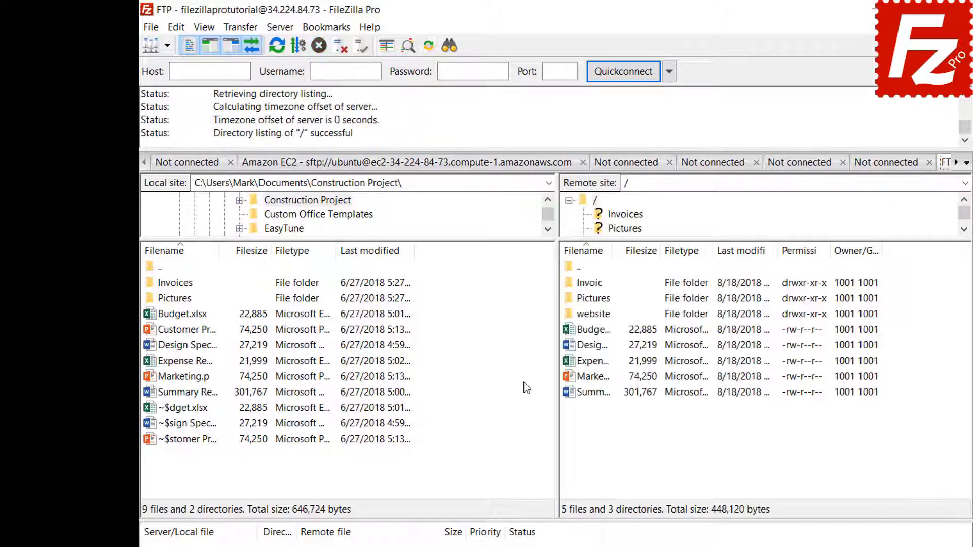
click(330, 34)
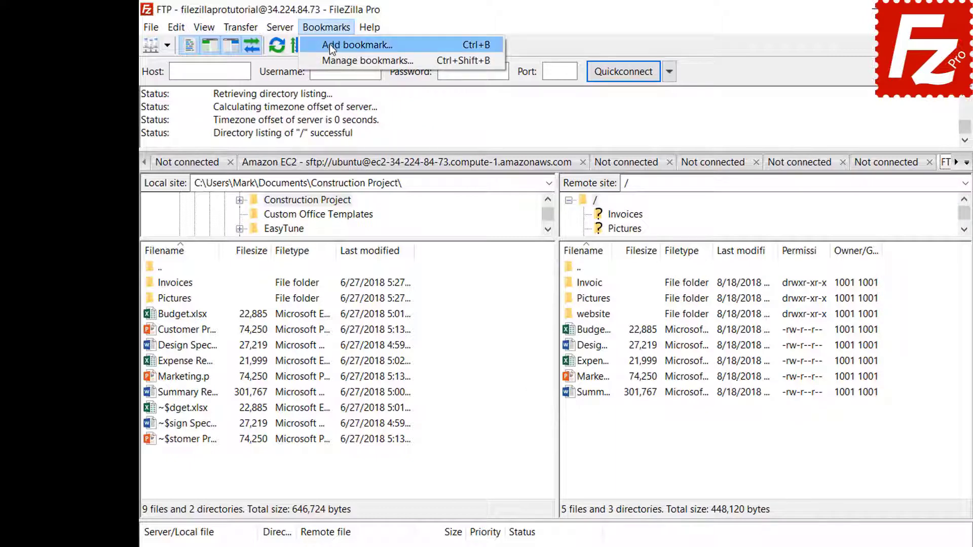
click(330, 47)
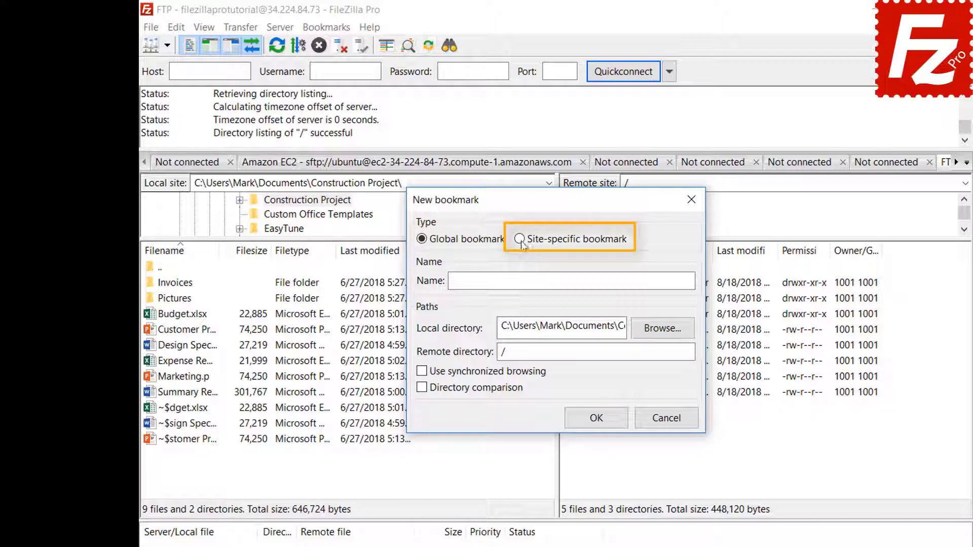
click(519, 240)
click(643, 280)
text(FTP-Pi)
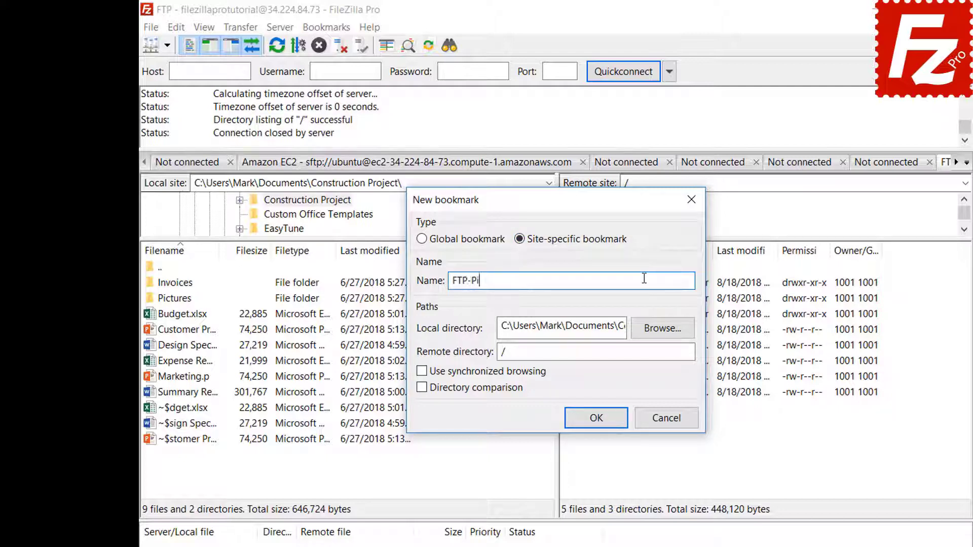
text(ctures)
Set the bookmark's local folder to Pictures and remote folder to /Pictures, then save it.
click(662, 331)
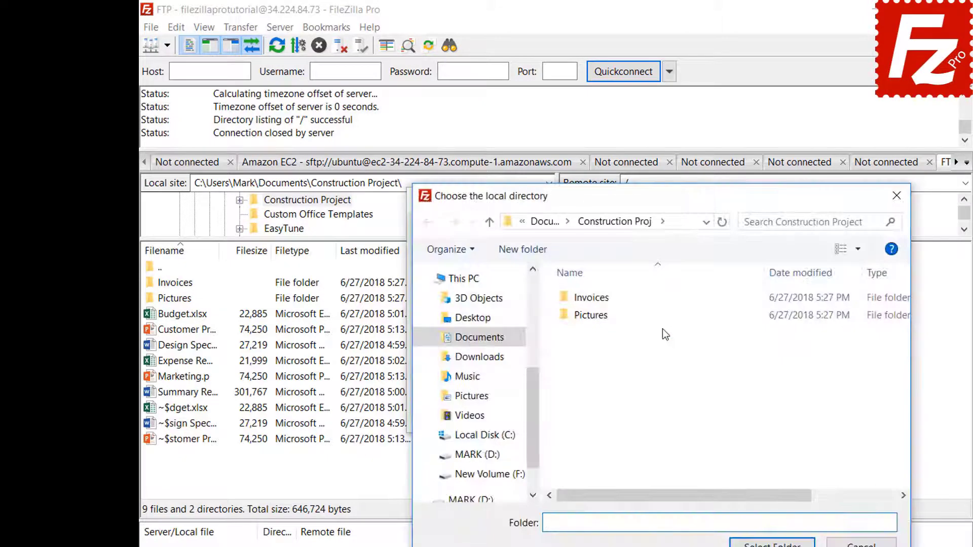
double_click(593, 315)
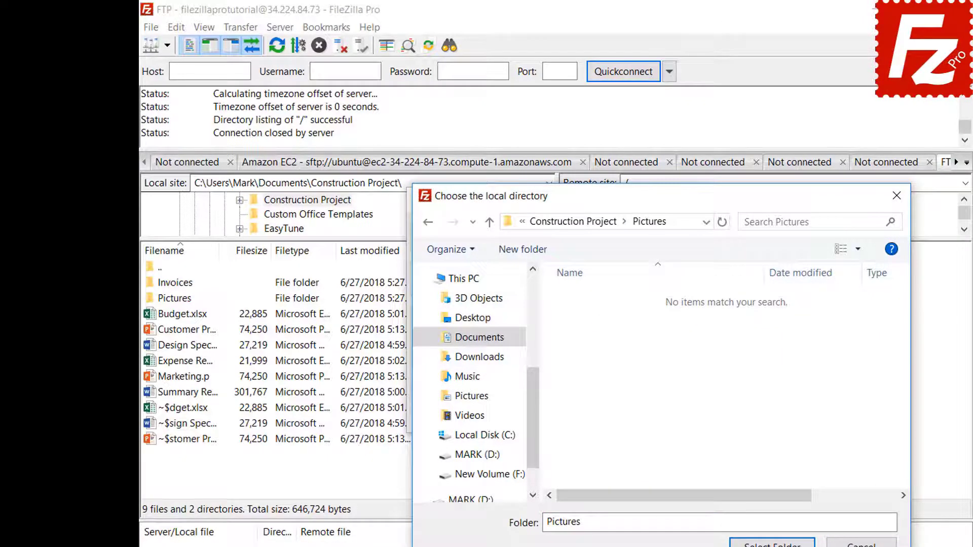
click(771, 543)
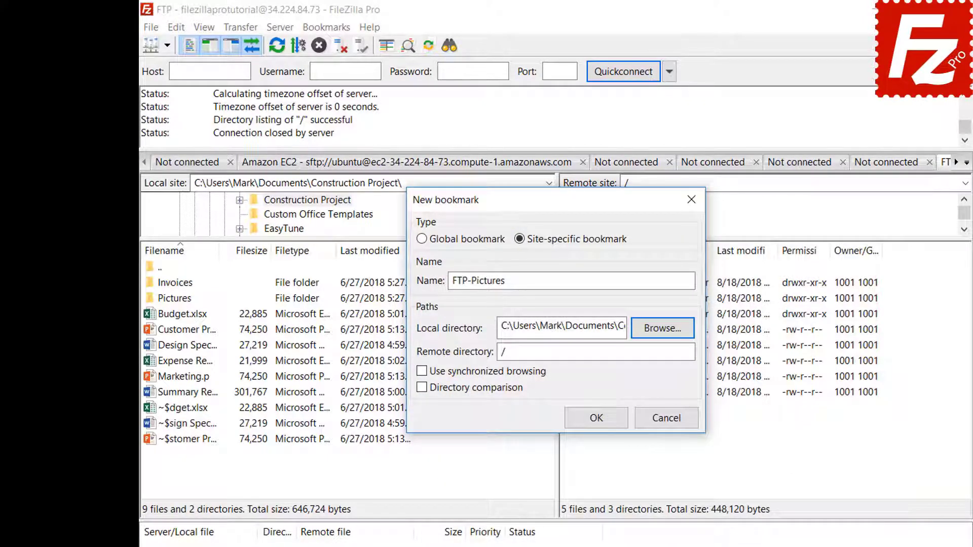
click(663, 353)
text(Pic)
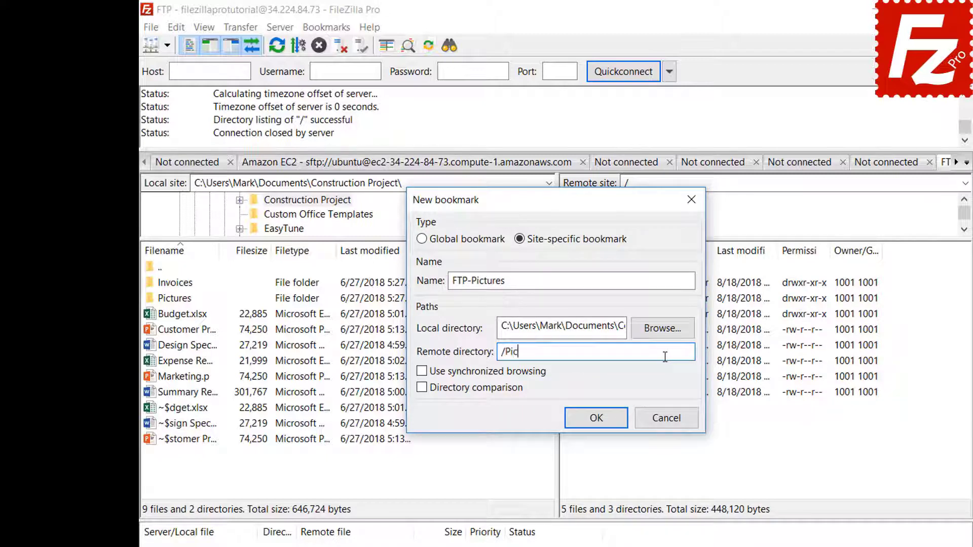
text(tures)
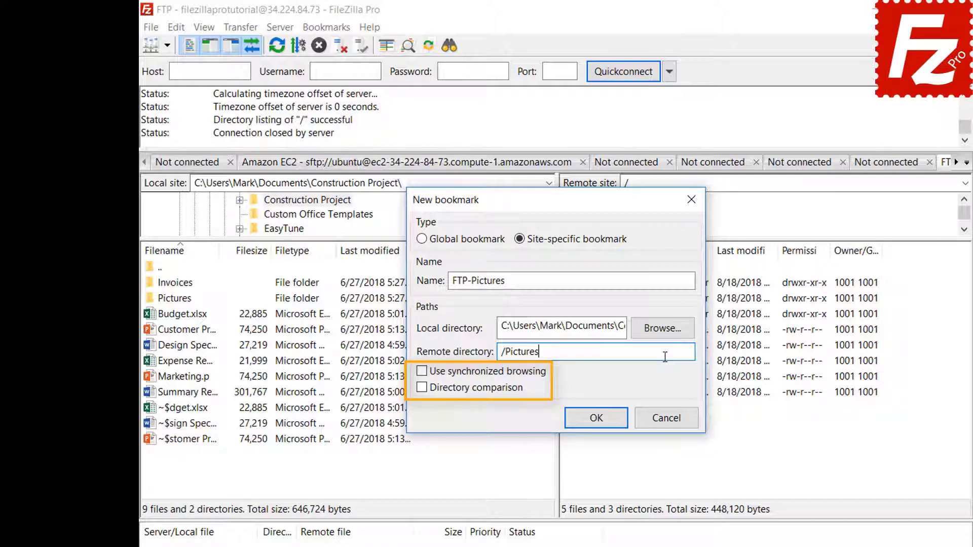
click(604, 426)
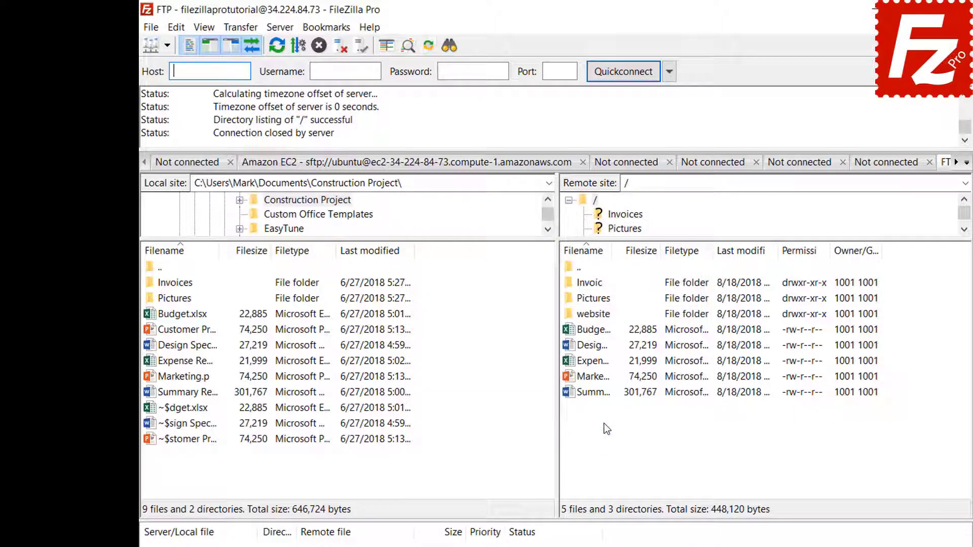
Jump to the FTP-Pictures bookmark, then disconnect from the FTP server.
click(327, 28)
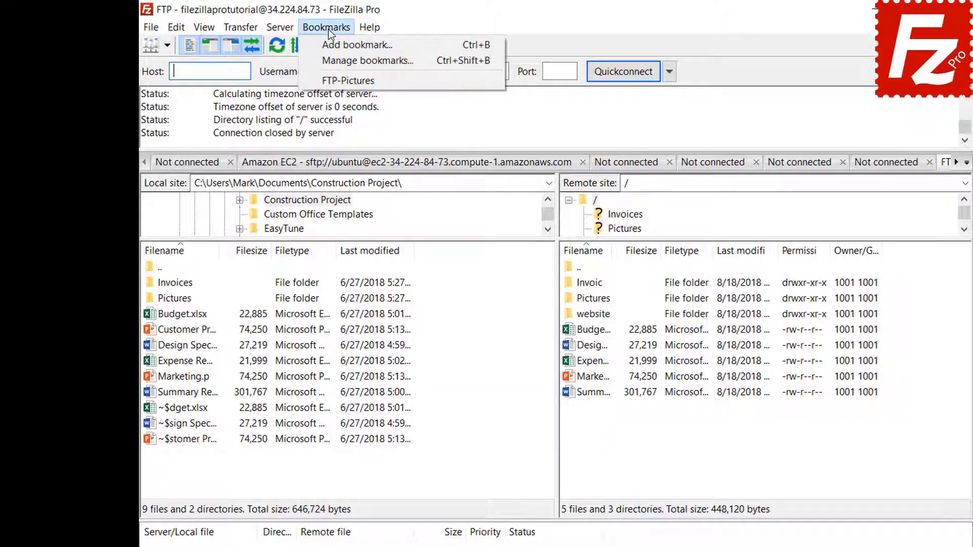
click(328, 81)
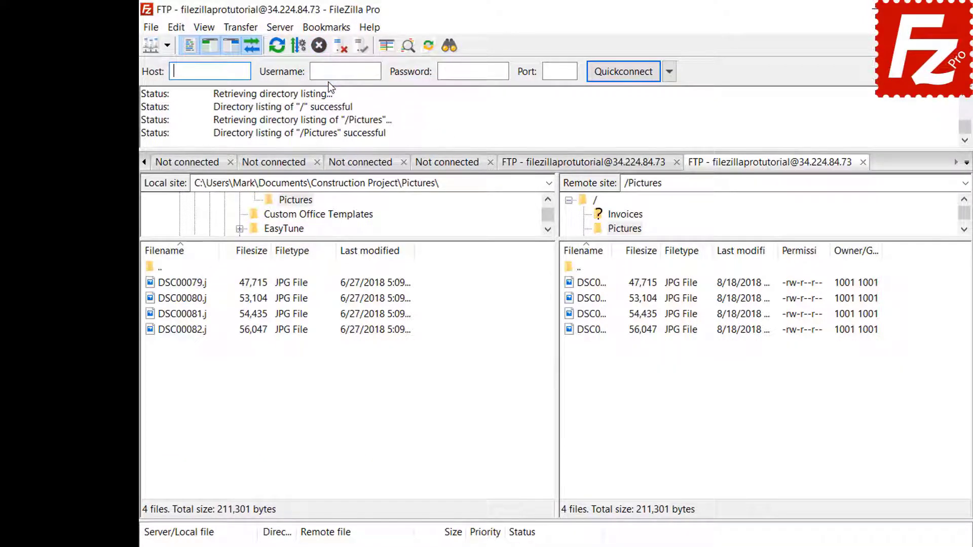
click(338, 48)
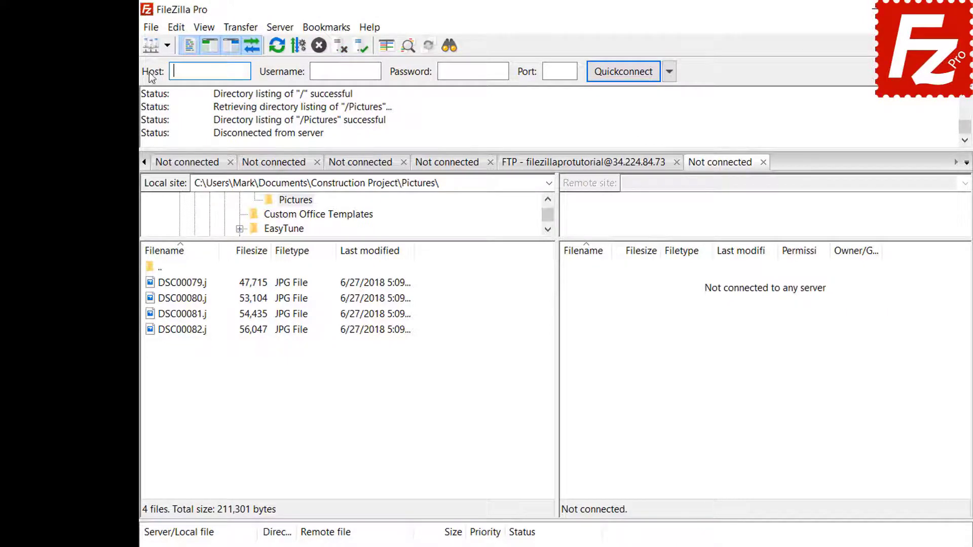
Reconnect from the Site Manager using the FTP-Pictures bookmark.
click(151, 29)
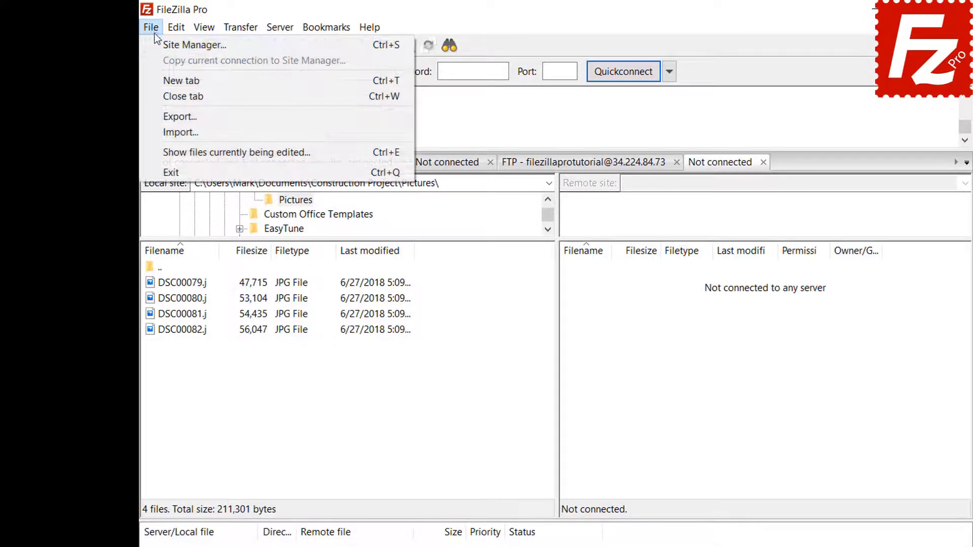
click(158, 44)
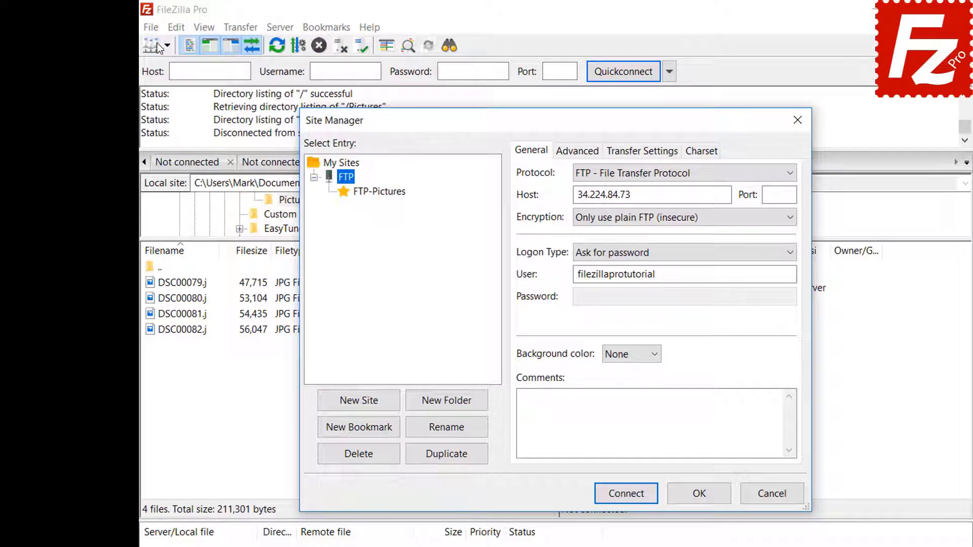
click(382, 195)
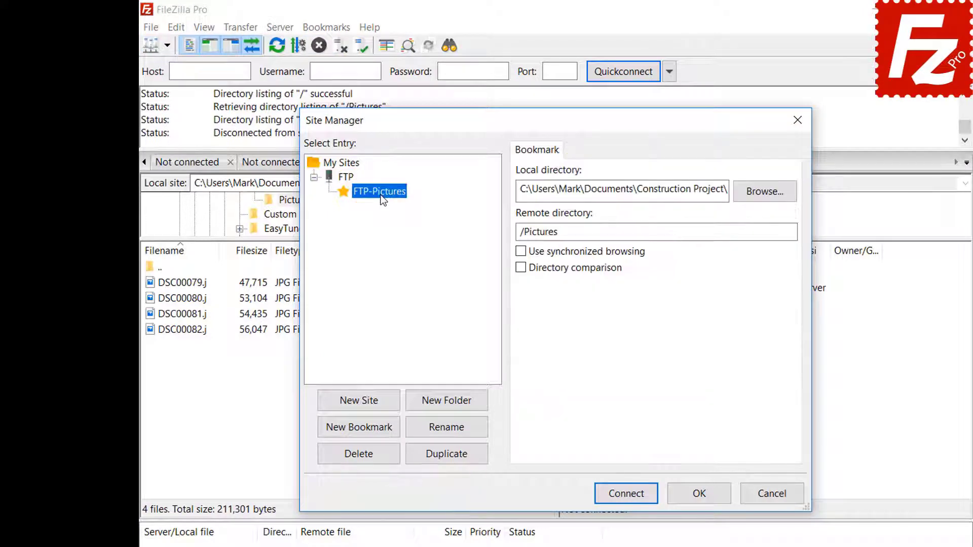
click(634, 496)
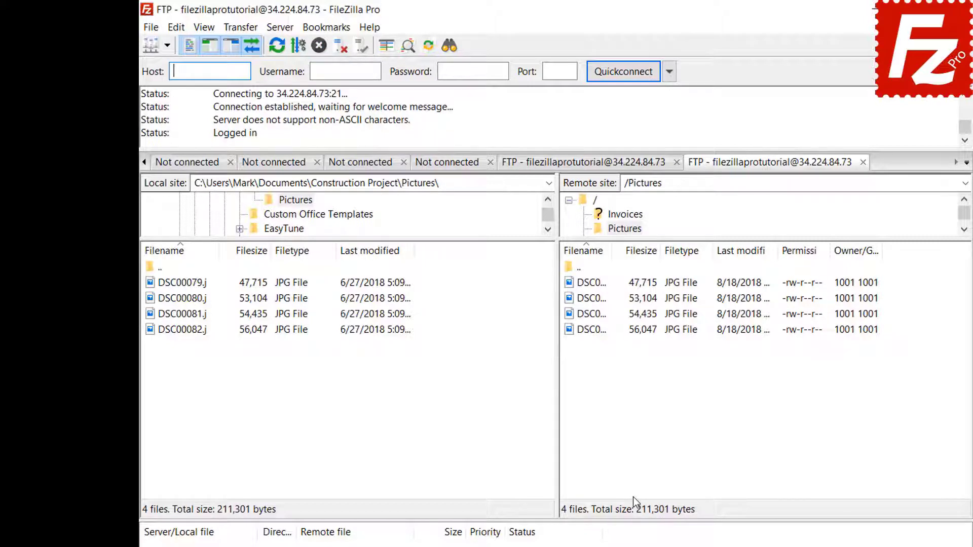
Open the bookmark manager and select the FTP-Pictures bookmark.
click(333, 28)
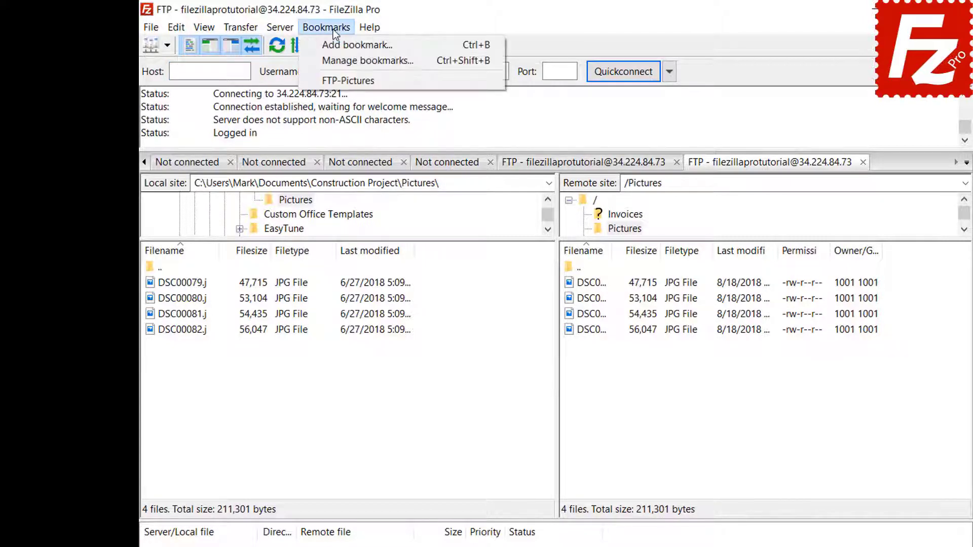
click(335, 54)
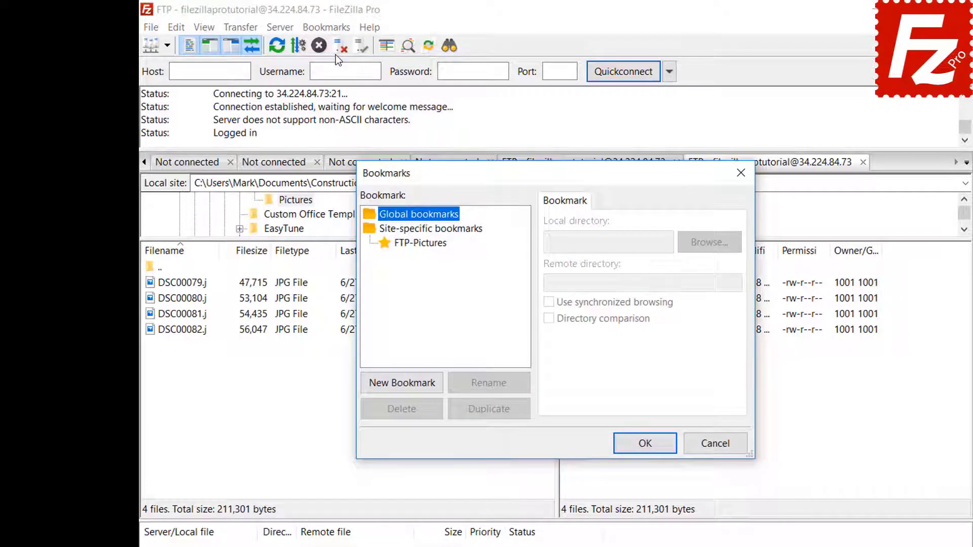
click(425, 243)
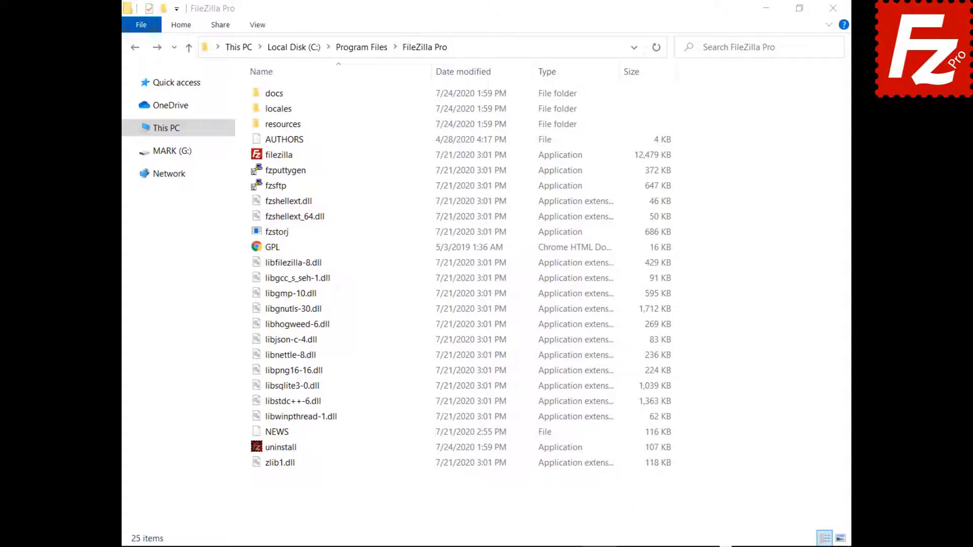
Open the docs folder and load its sample fzdefaults.xml in Notepad.
click(267, 97)
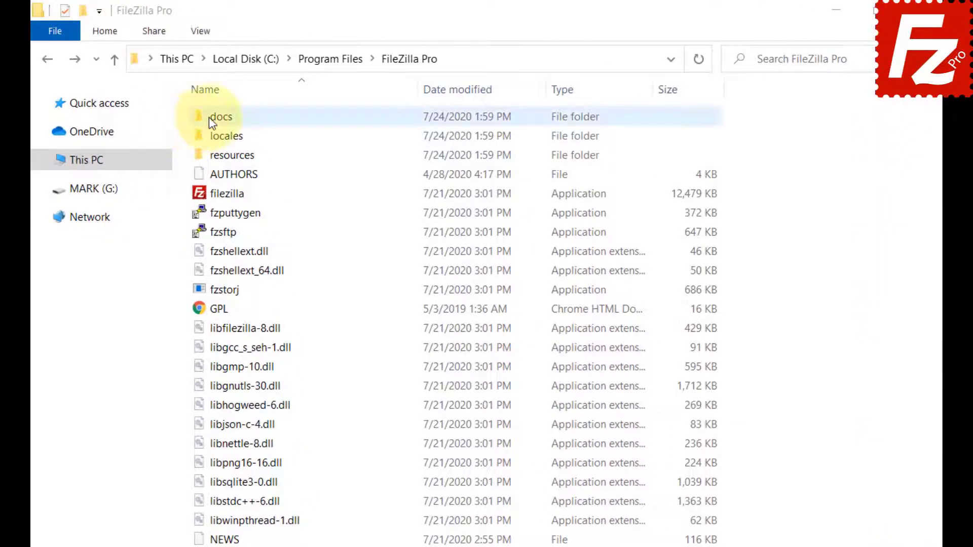
double_click(212, 122)
double_click(200, 120)
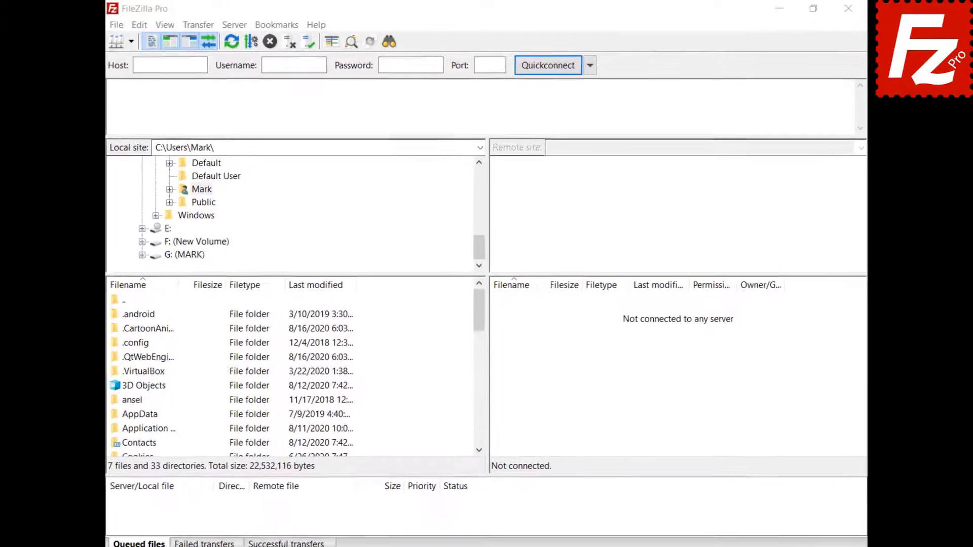
Export Site Manager entries and settings to fzdefaults.xml in Documents.
click(104, 25)
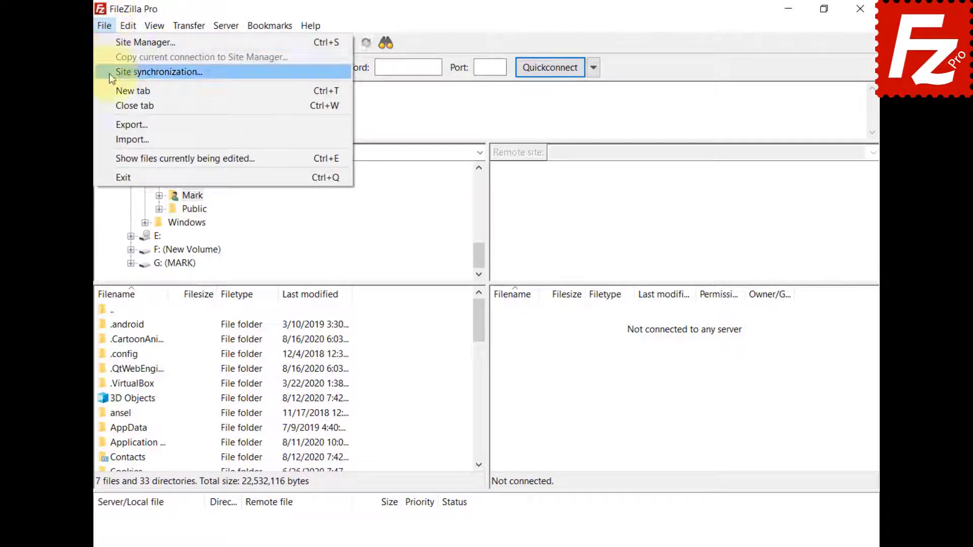
click(114, 124)
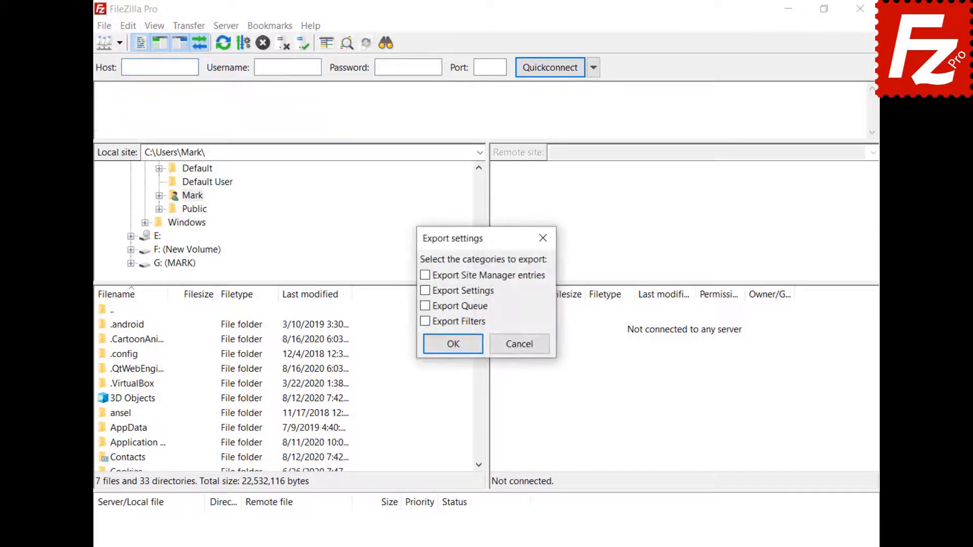
click(426, 275)
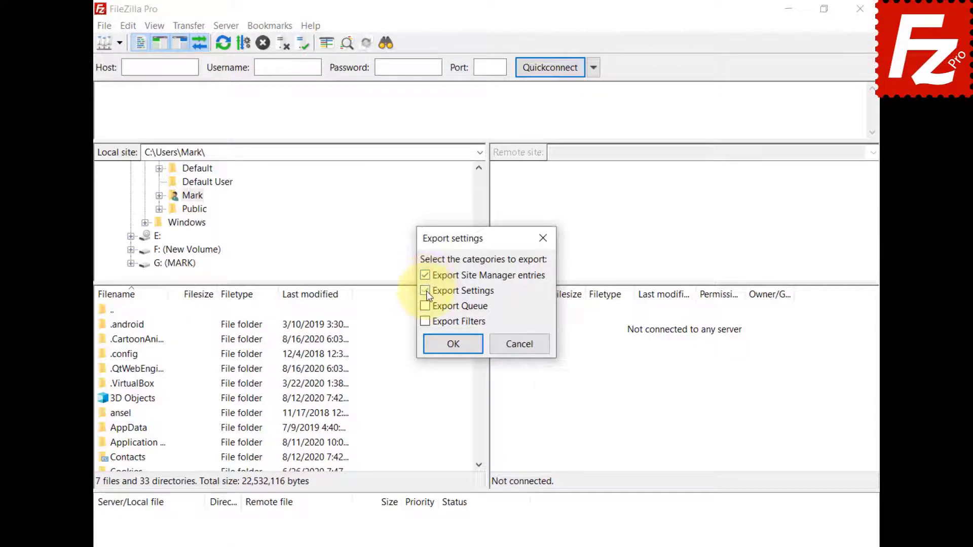
click(425, 291)
click(456, 347)
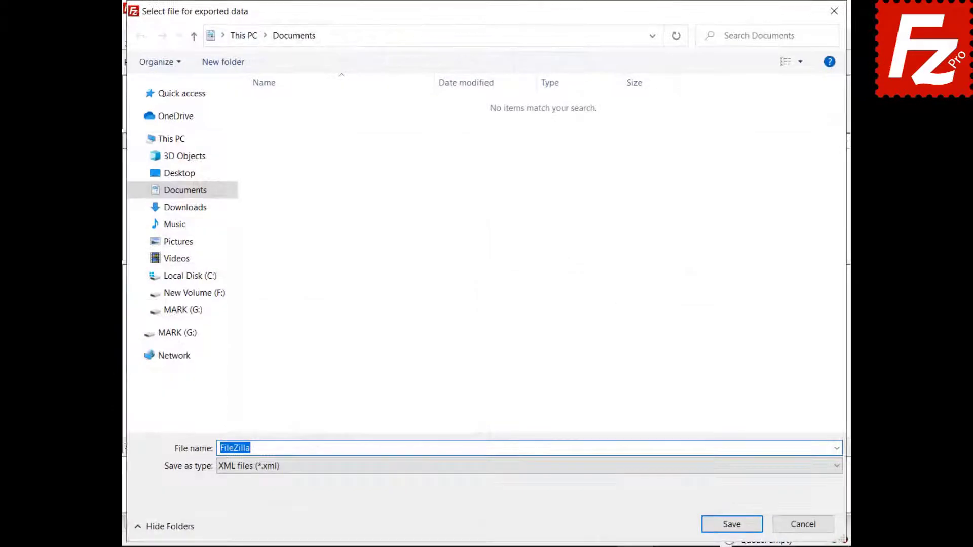
text(fzdefaults.xml)
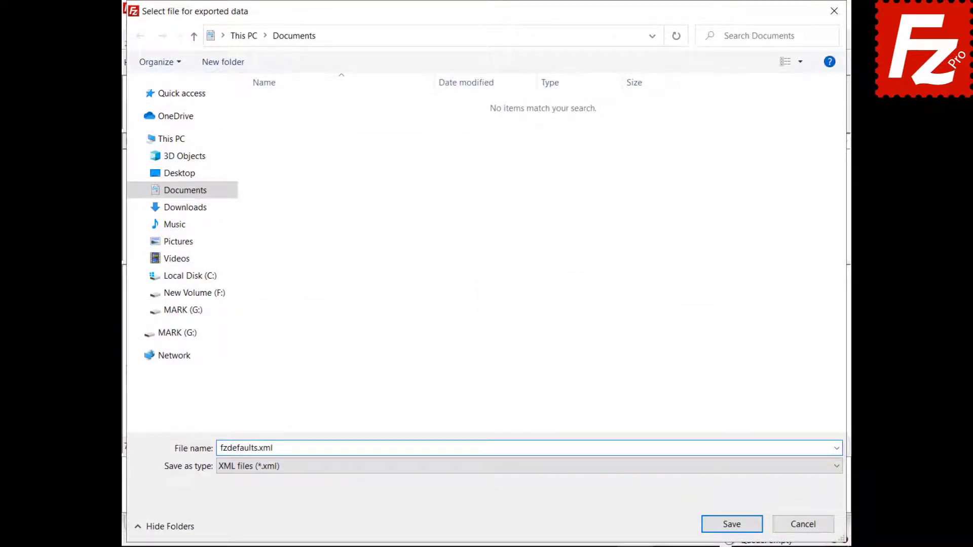
click(731, 524)
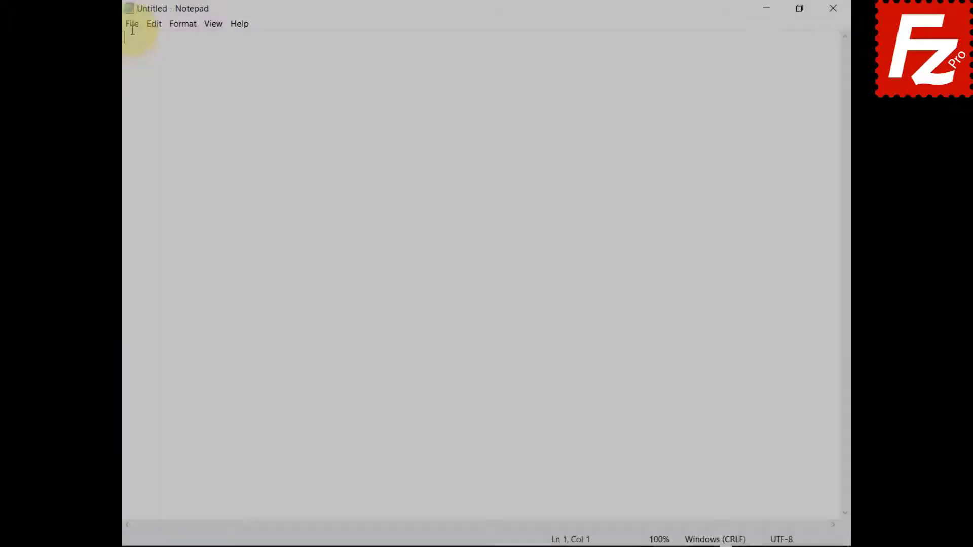
click(132, 24)
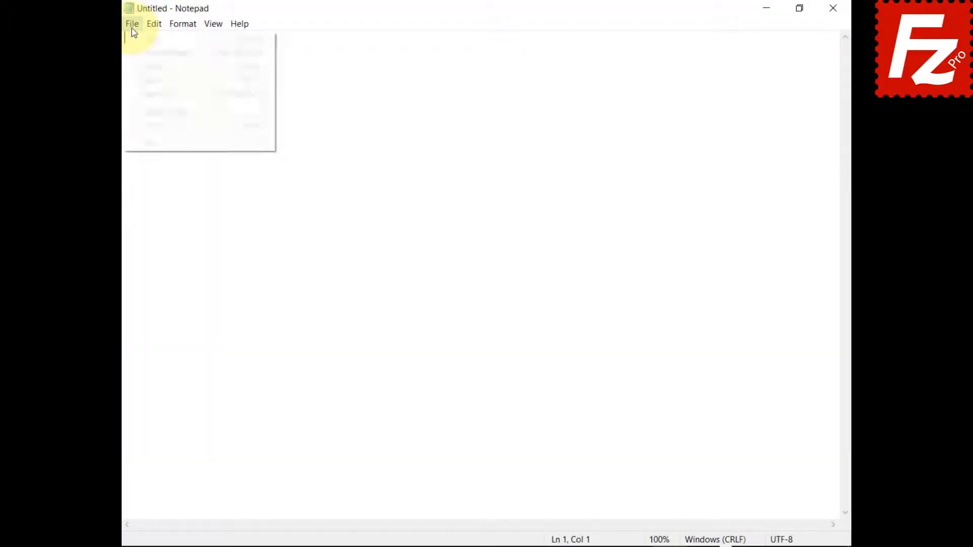
Open the exported fzdefaults file in Notepad to check it.
click(133, 66)
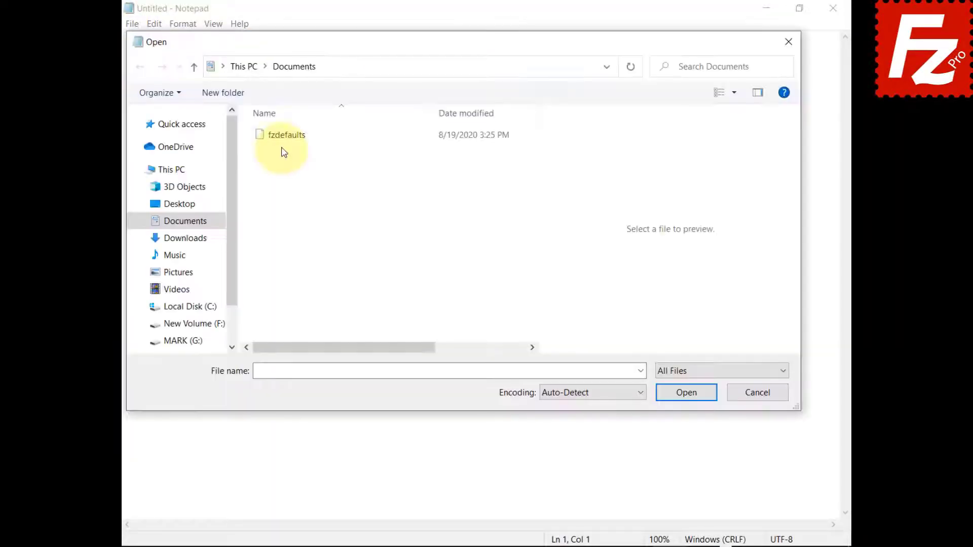
click(283, 145)
click(686, 394)
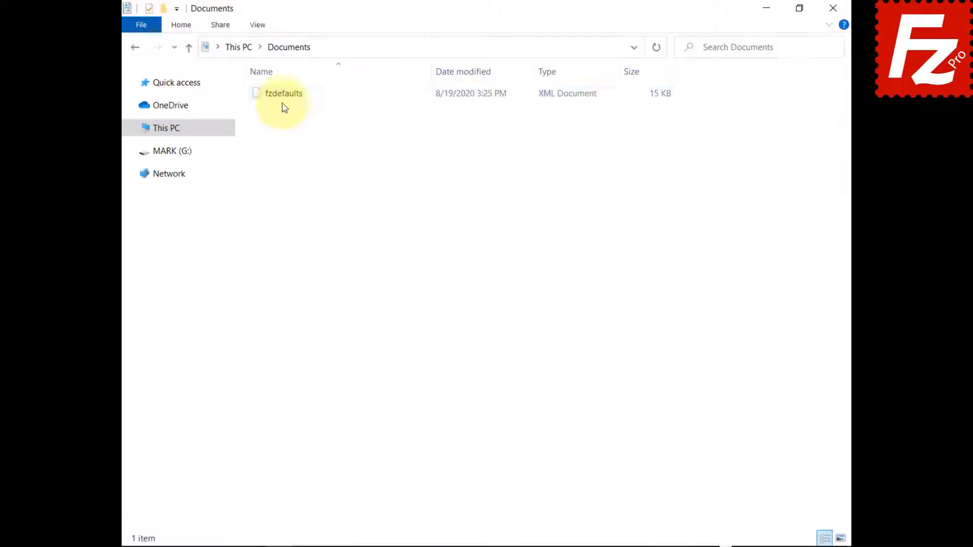
Copy fzdefaults into %ProgramFiles%\FileZilla Pro, granting administrator permission.
right_click(283, 98)
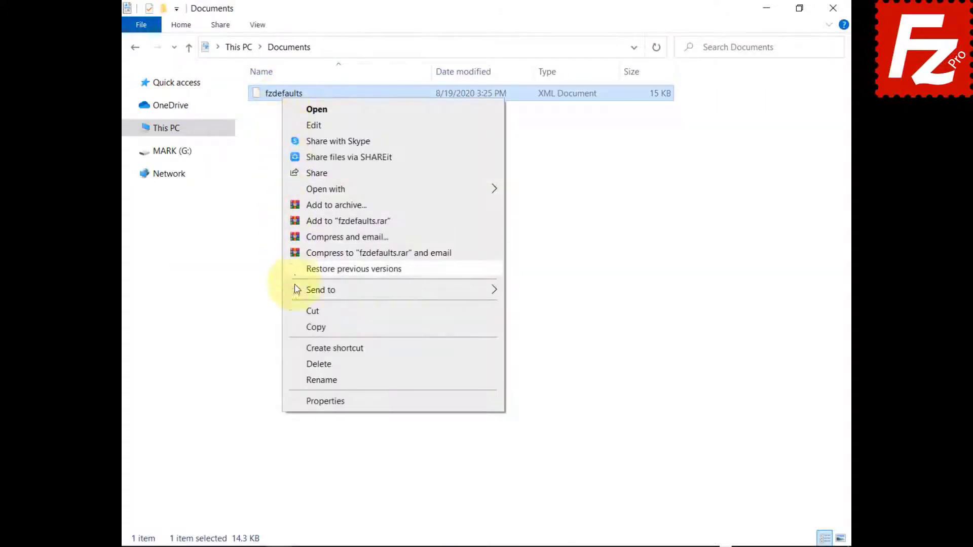
click(314, 327)
click(597, 48)
text(%ProgramF)
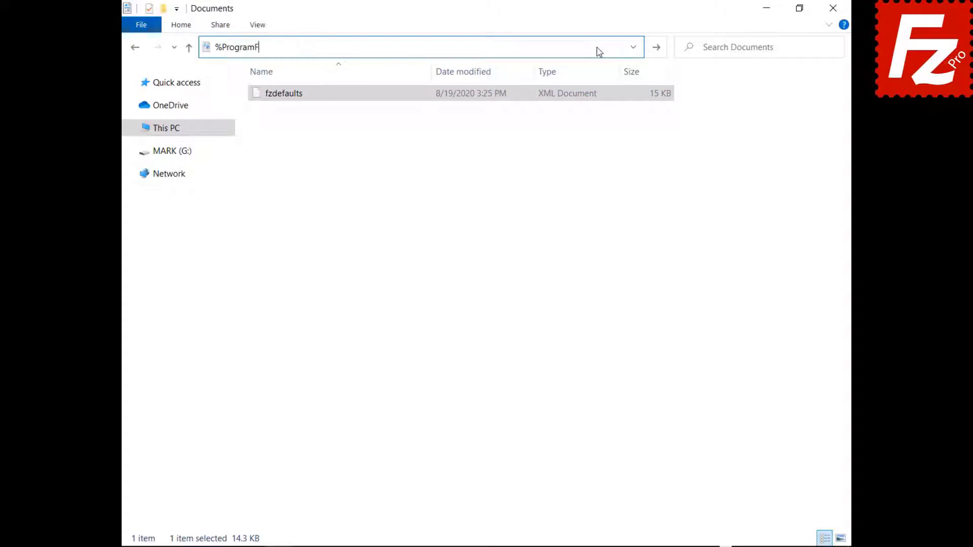
text(iles%\FileZilla Pro)
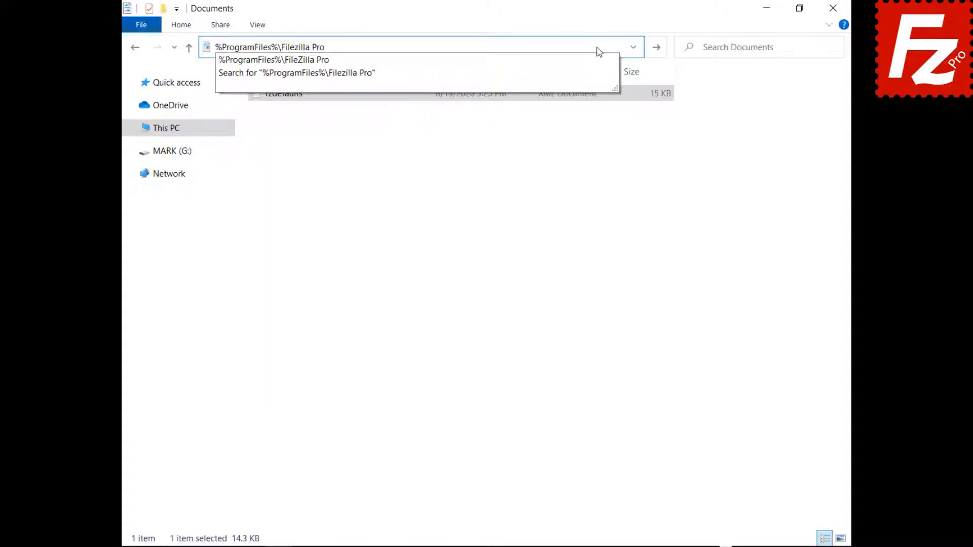
key(Return)
right_click(373, 500)
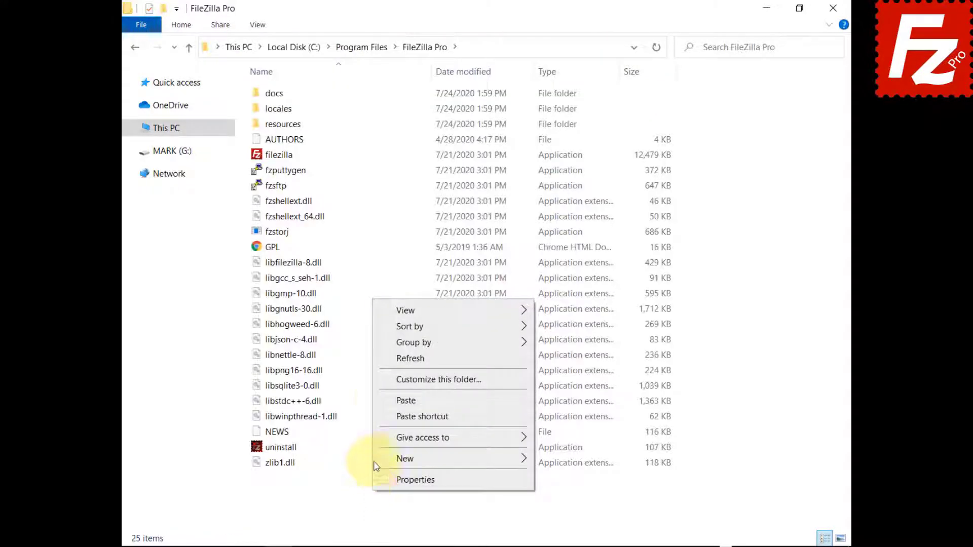
click(385, 400)
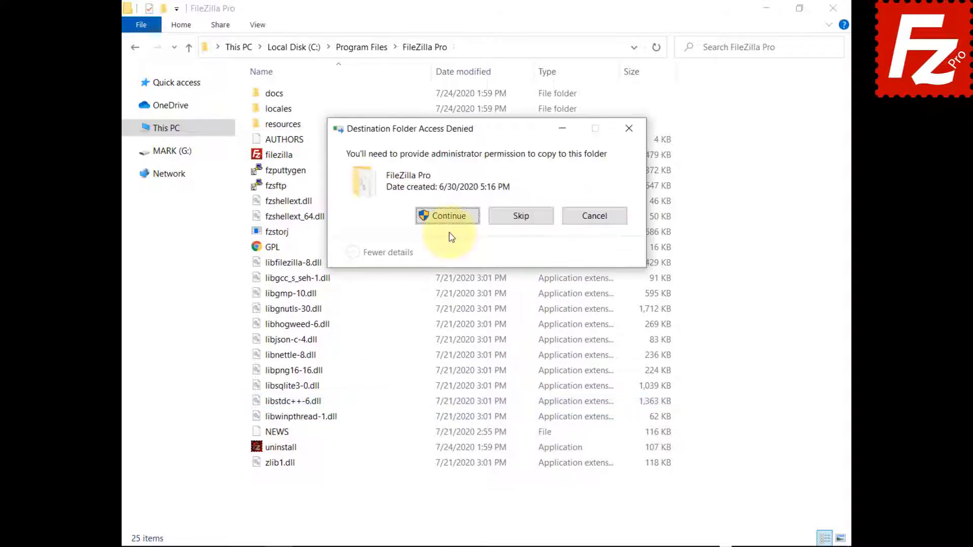
click(449, 217)
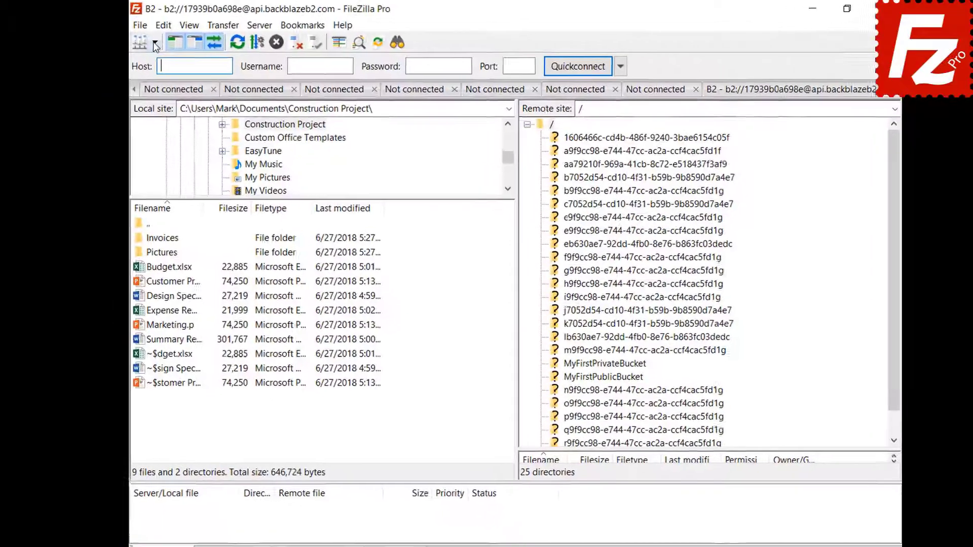
Connect to the Amazon S3 site and open the Interface settings page.
click(158, 43)
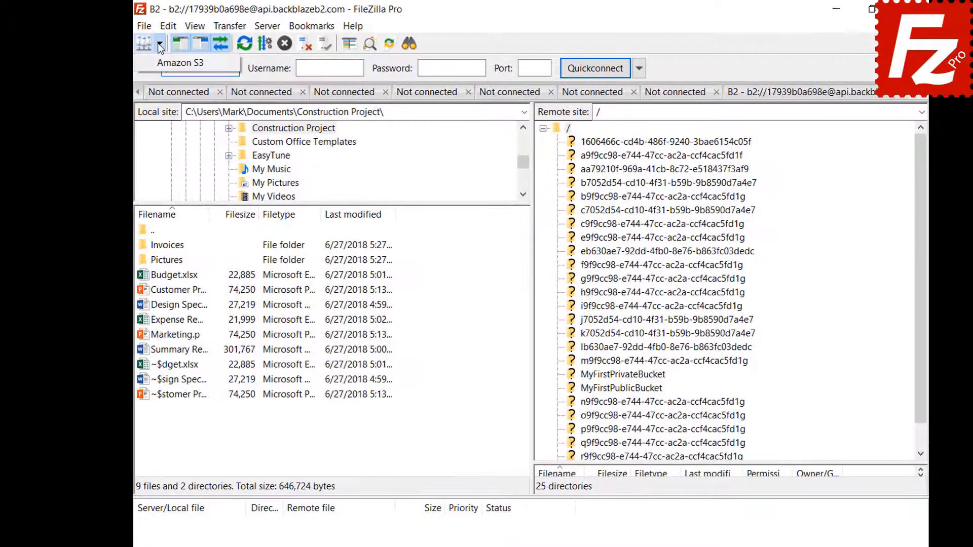
click(159, 61)
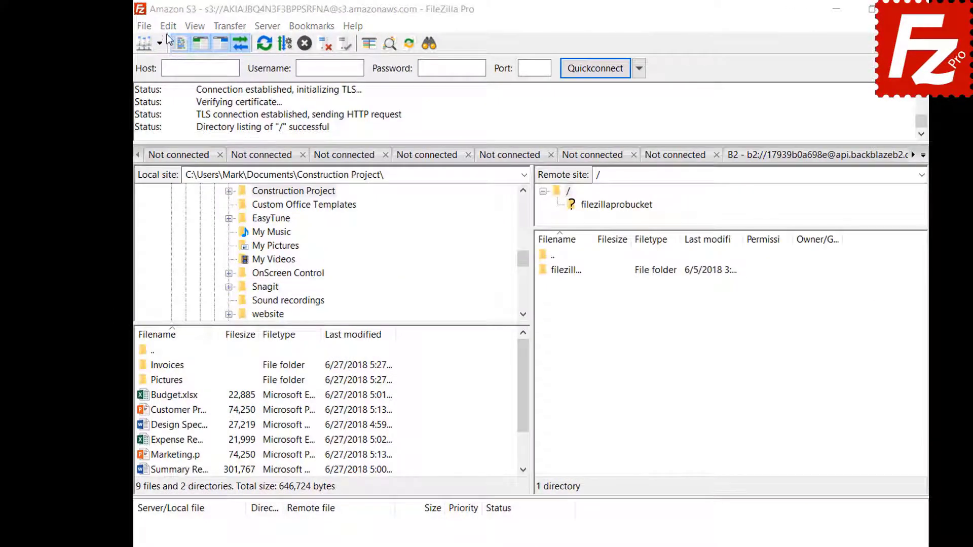
click(168, 28)
click(170, 79)
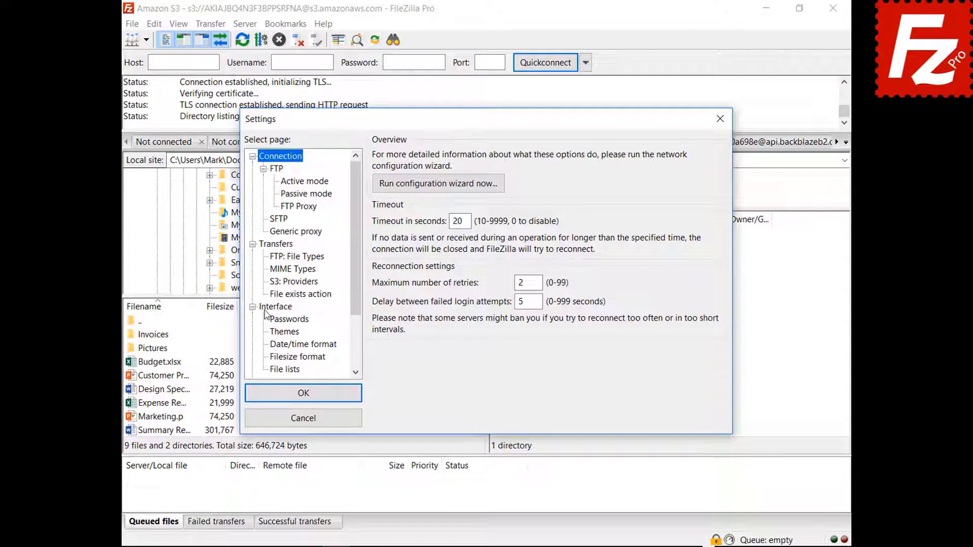
click(290, 339)
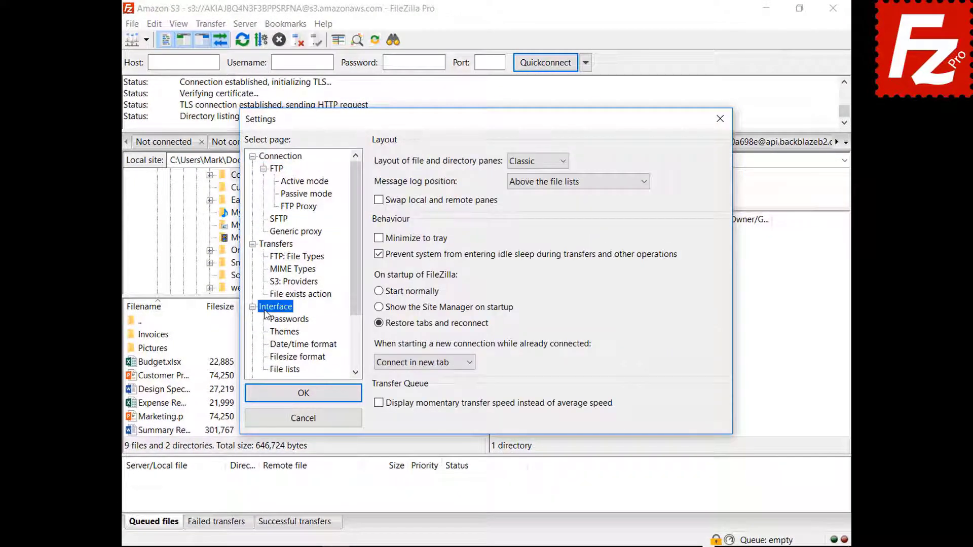
Try the Explorer, Widescreen and Blackboard pane layouts, then return to Classic.
click(536, 161)
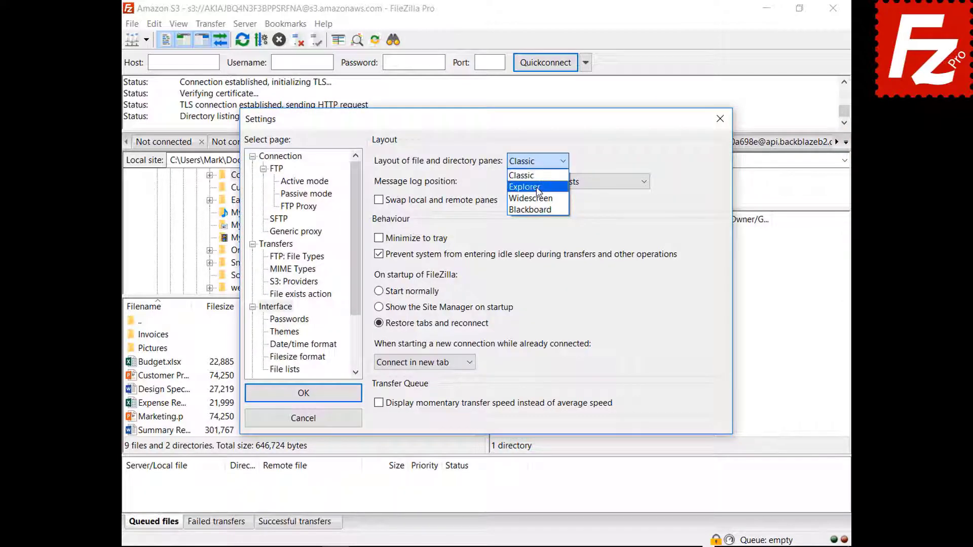
click(524, 184)
drag(494, 125, 510, 546)
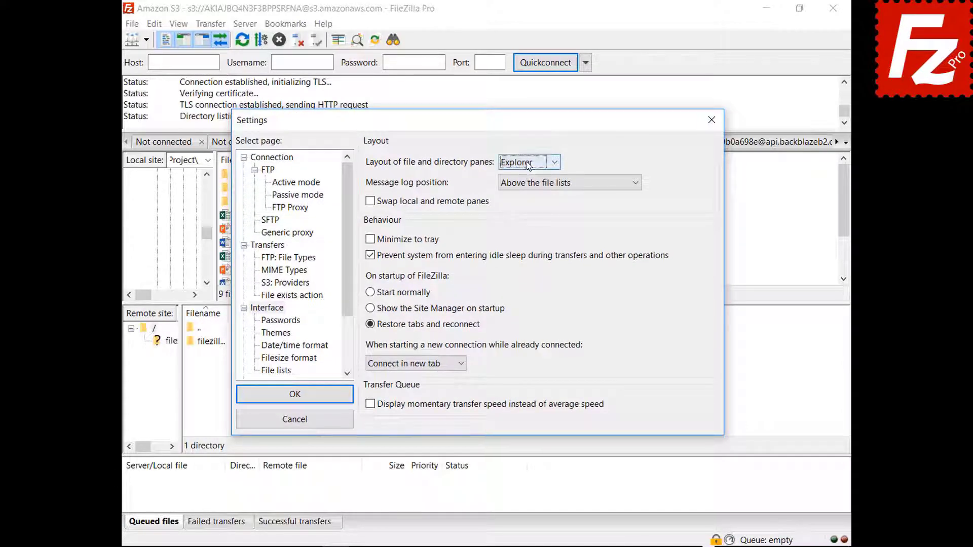
click(528, 162)
click(523, 200)
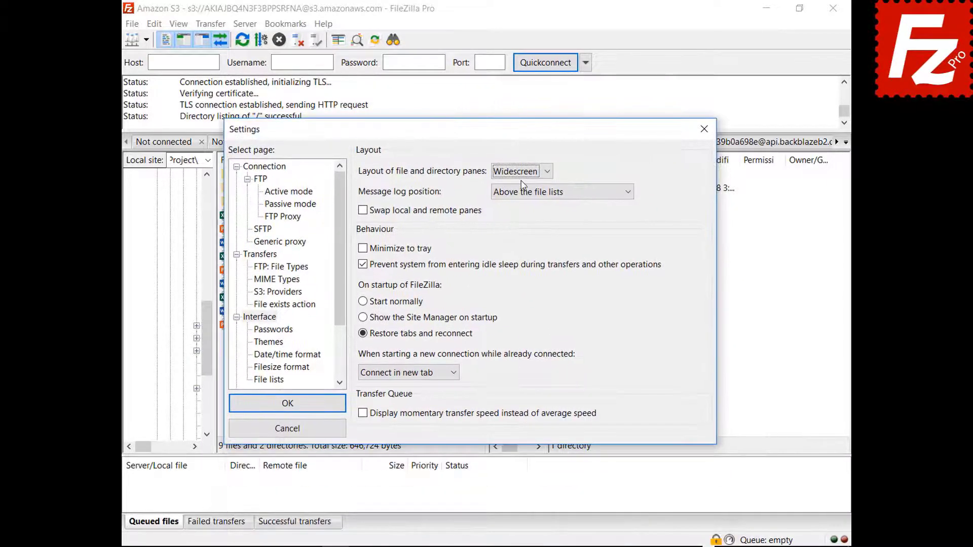
click(523, 174)
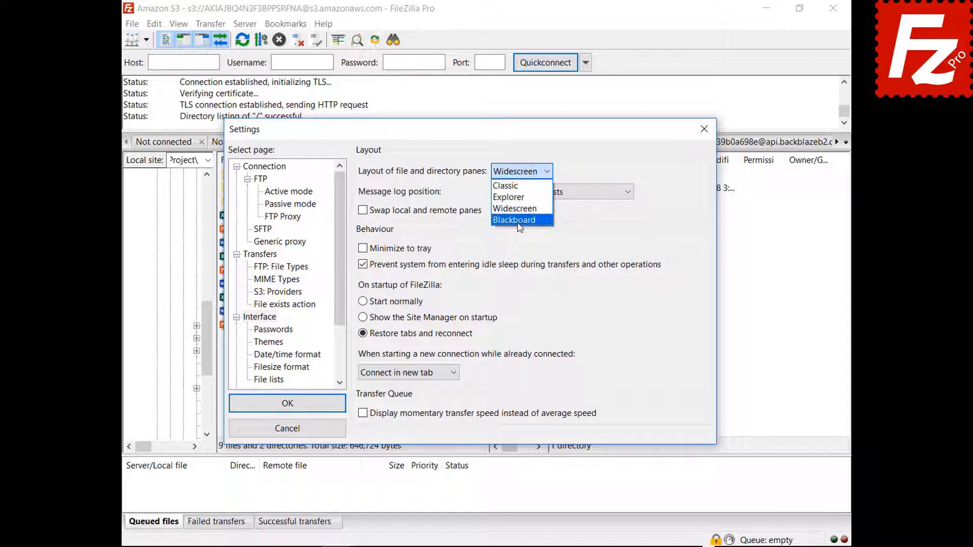
click(521, 223)
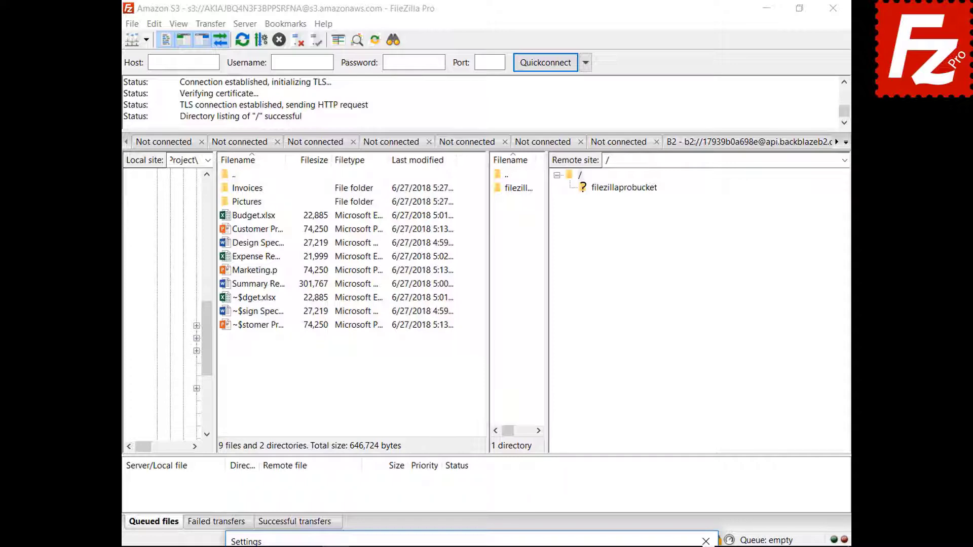
click(497, 182)
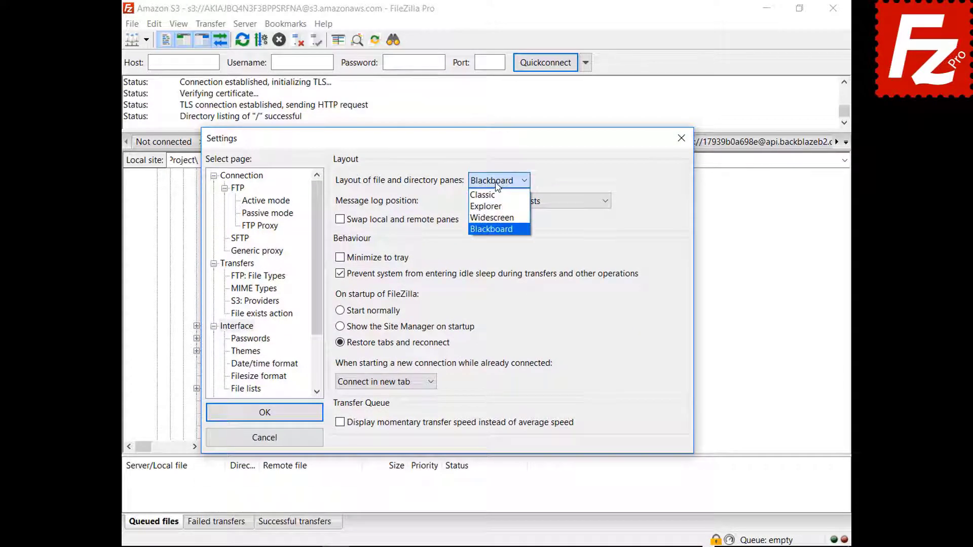
click(494, 195)
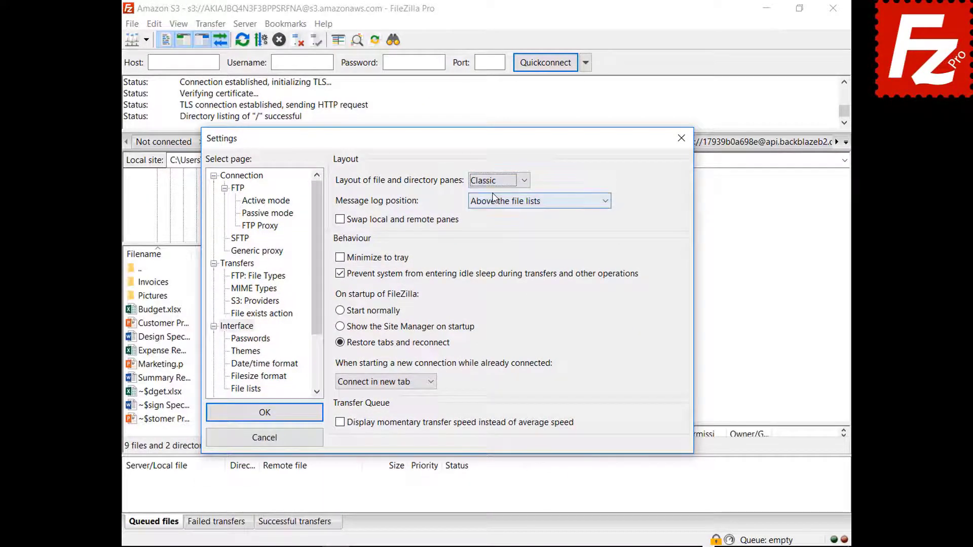
click(523, 201)
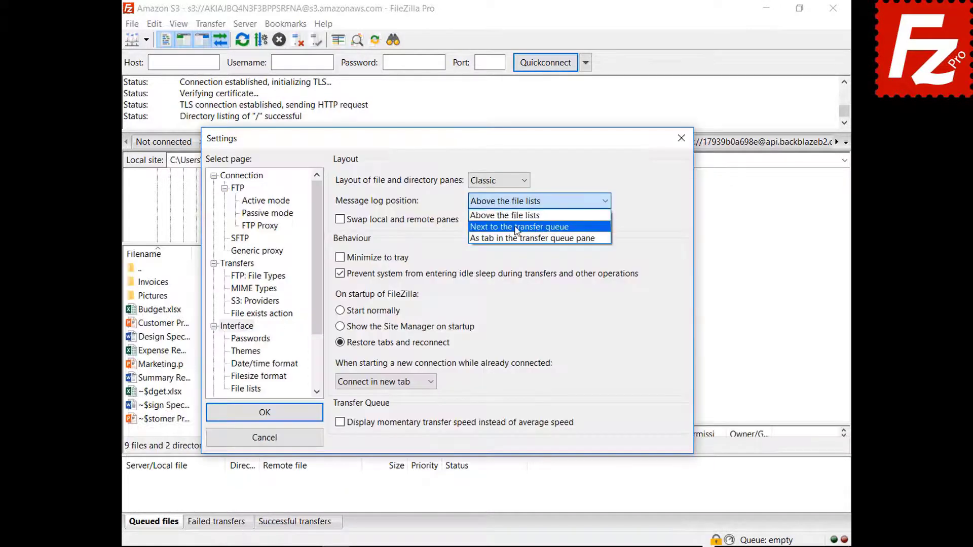
Set the message log position to 'As tab in the transfer queue pane'.
click(522, 223)
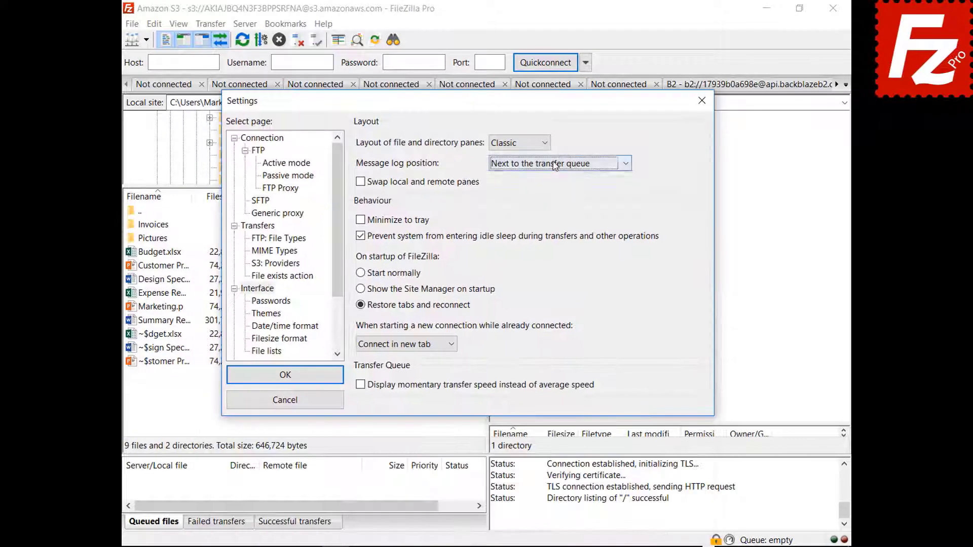
click(554, 163)
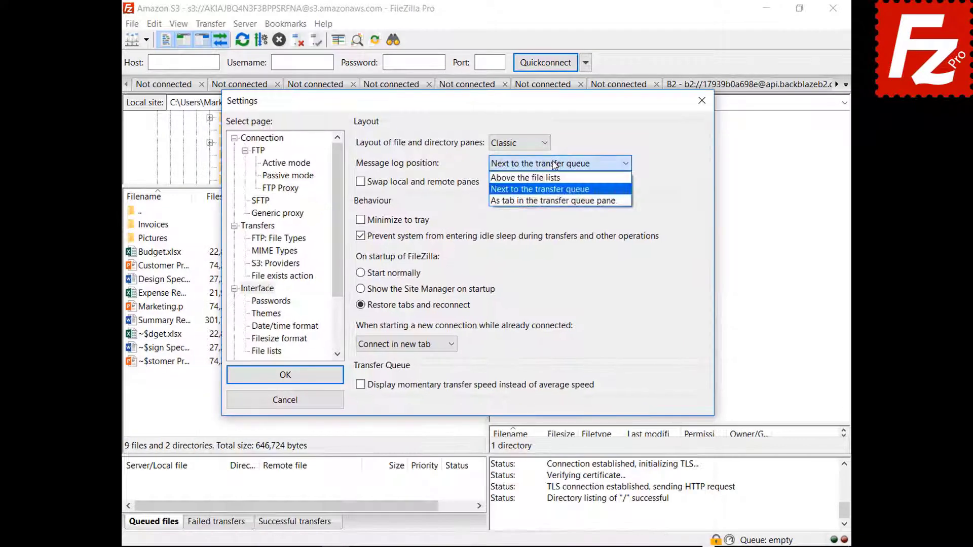
click(551, 201)
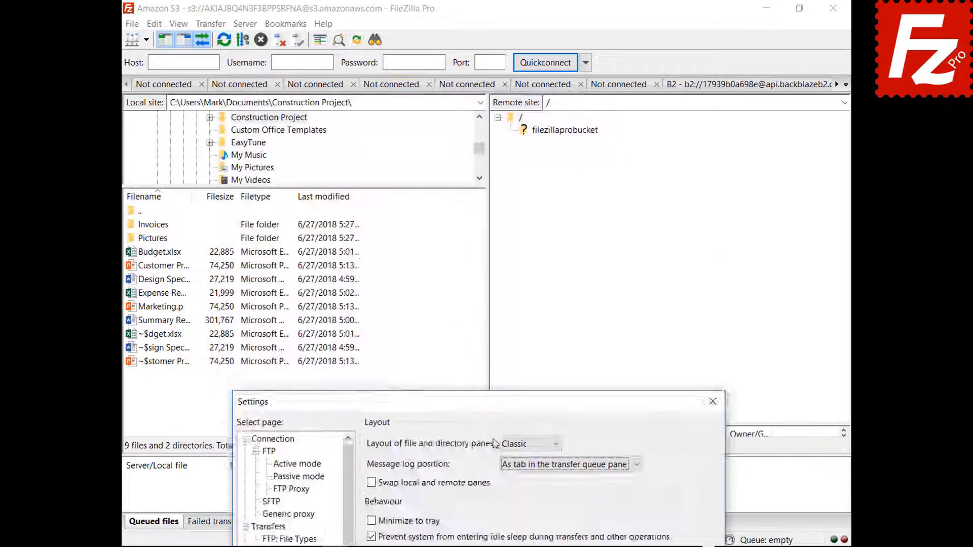
key(Return)
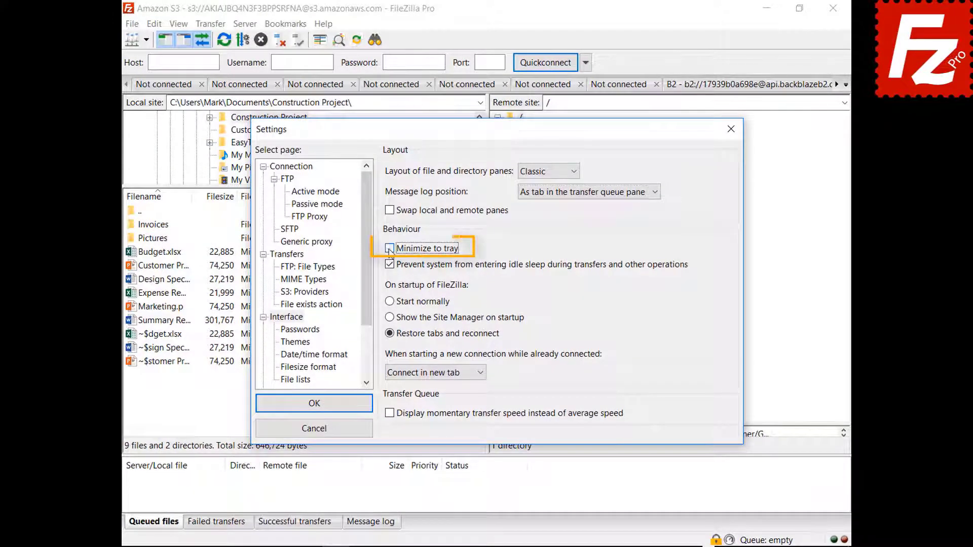
Enable Minimize to tray, save the settings, and minimize FileZilla Pro.
click(389, 248)
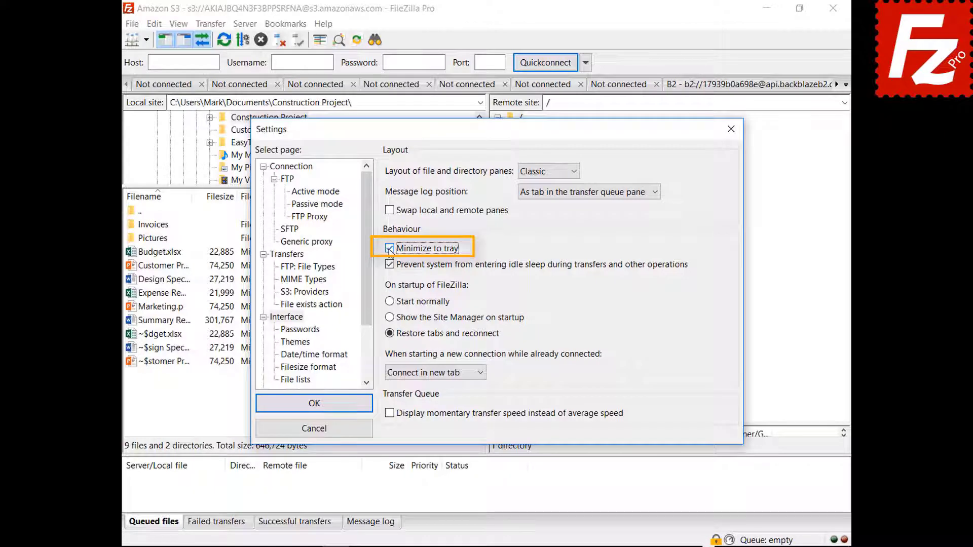
click(313, 403)
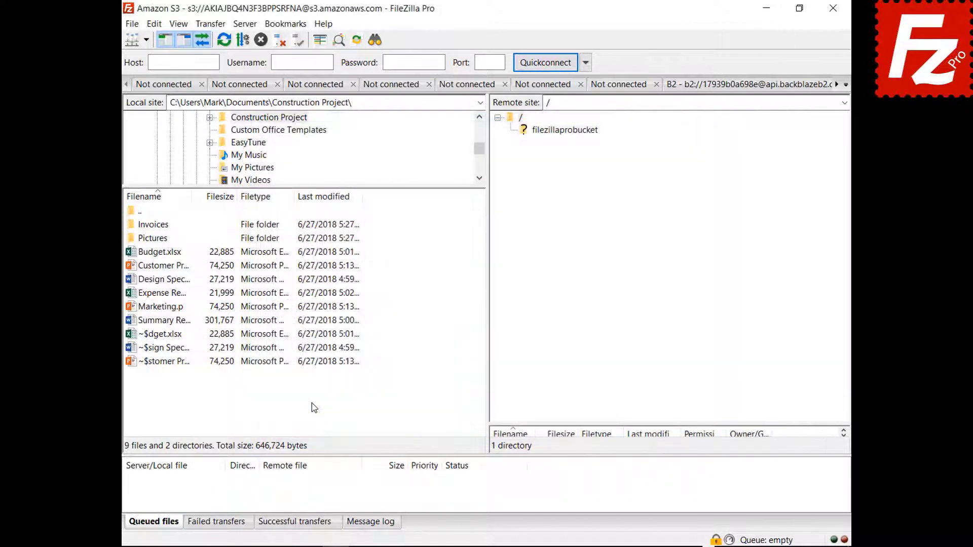
click(766, 8)
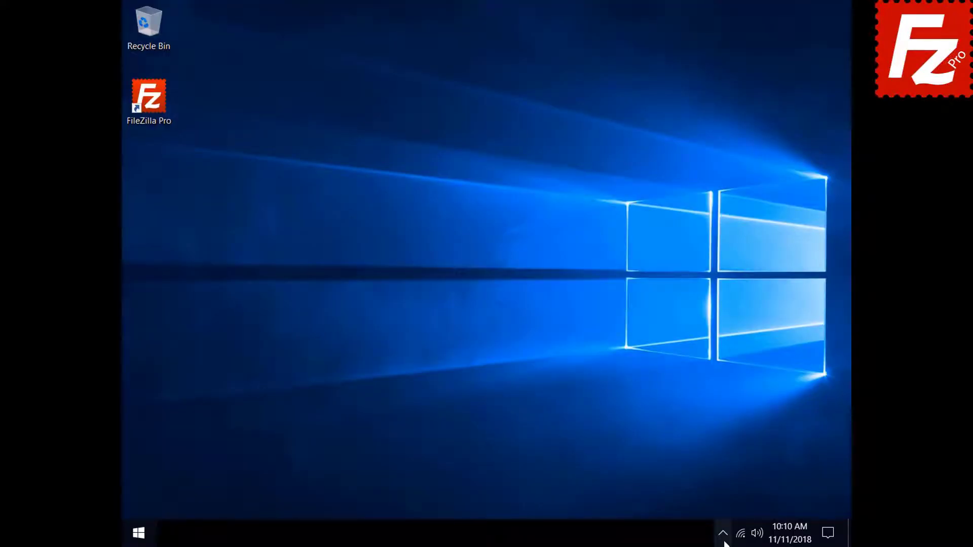
Restore FileZilla from the tray and change the new-connection-while-connected behaviour, trying 'new tab' first.
click(723, 538)
click(733, 507)
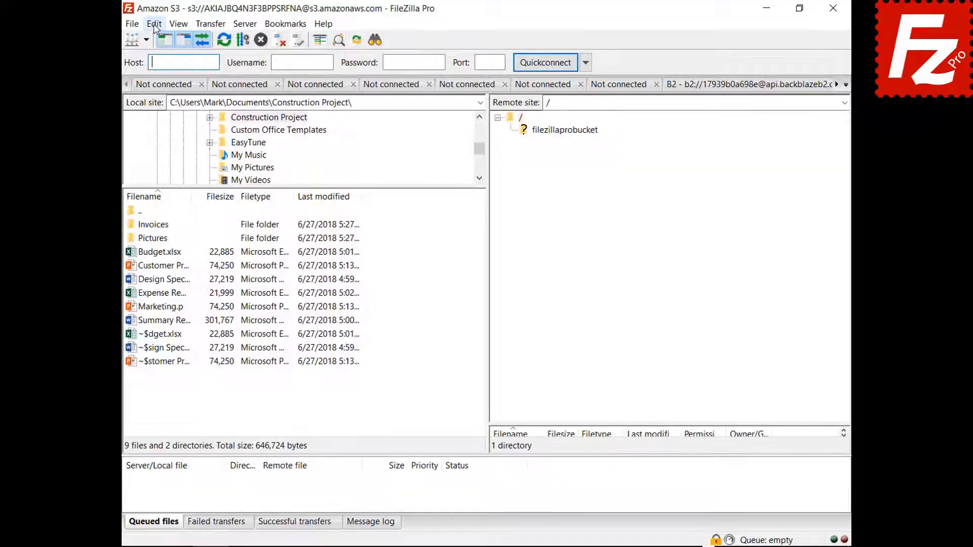
click(154, 23)
click(161, 70)
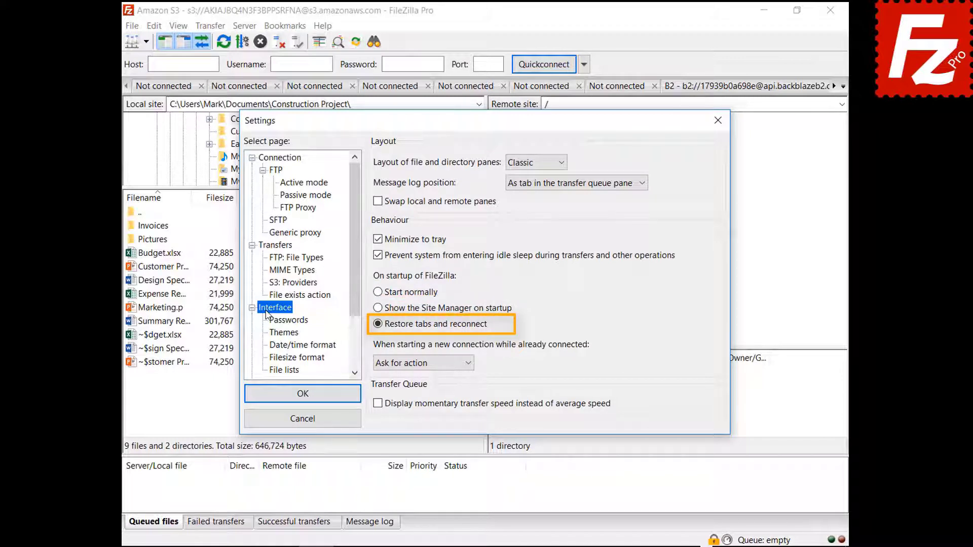
click(419, 364)
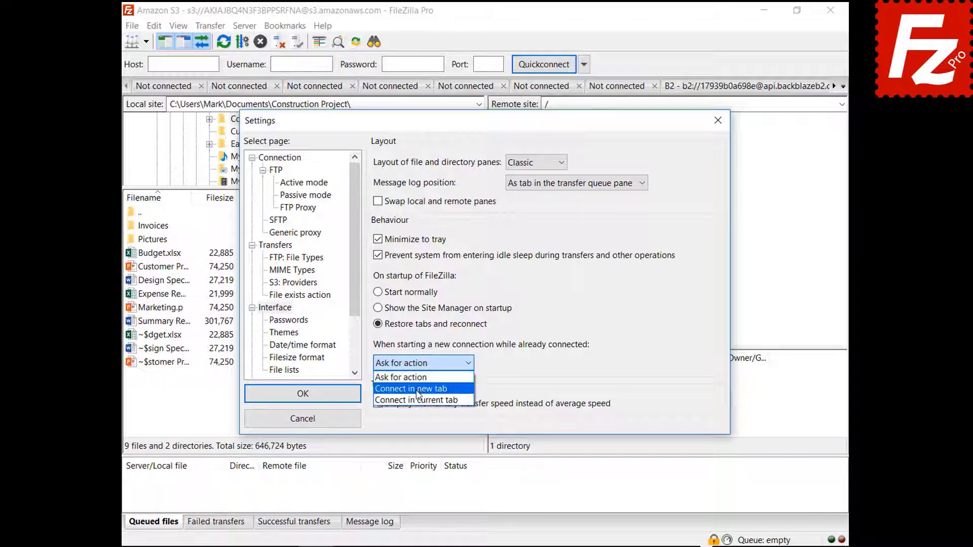
click(417, 390)
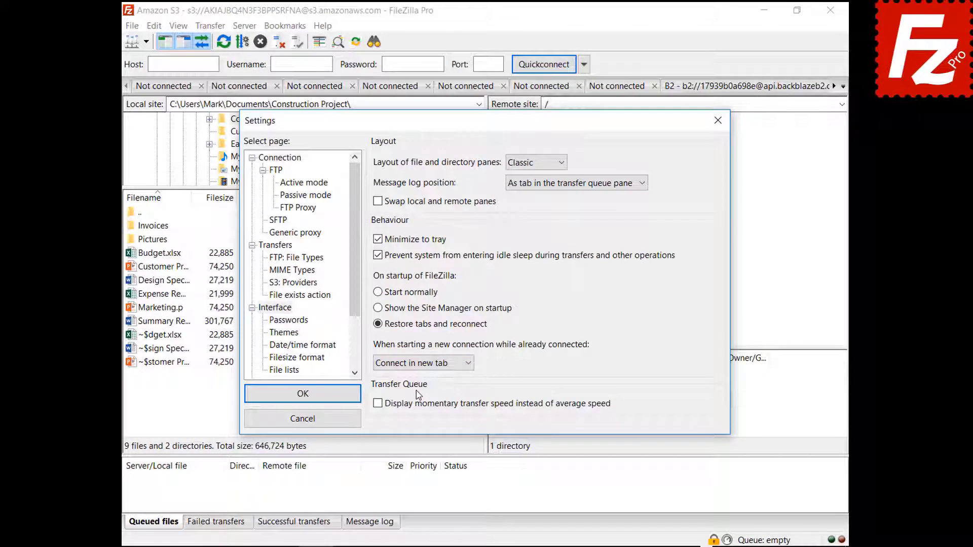
click(424, 363)
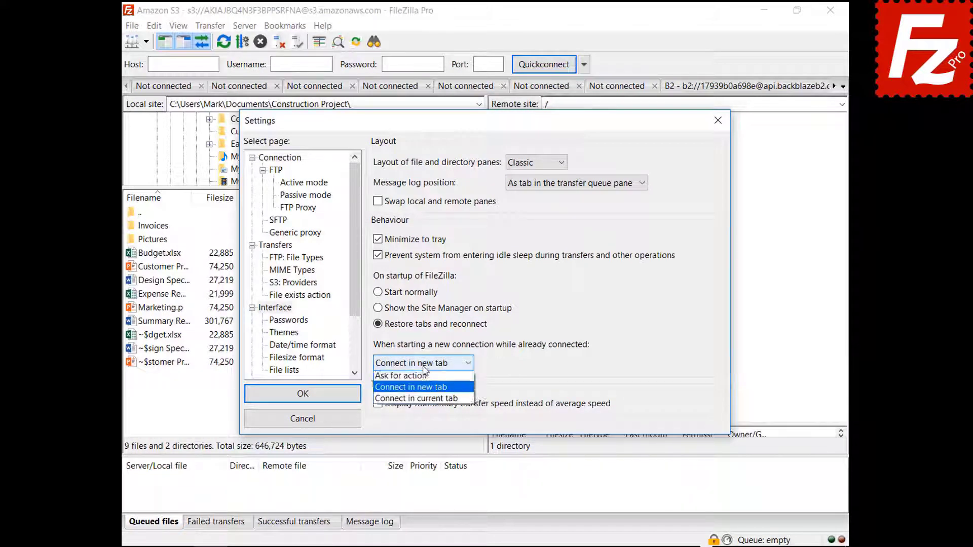
click(429, 400)
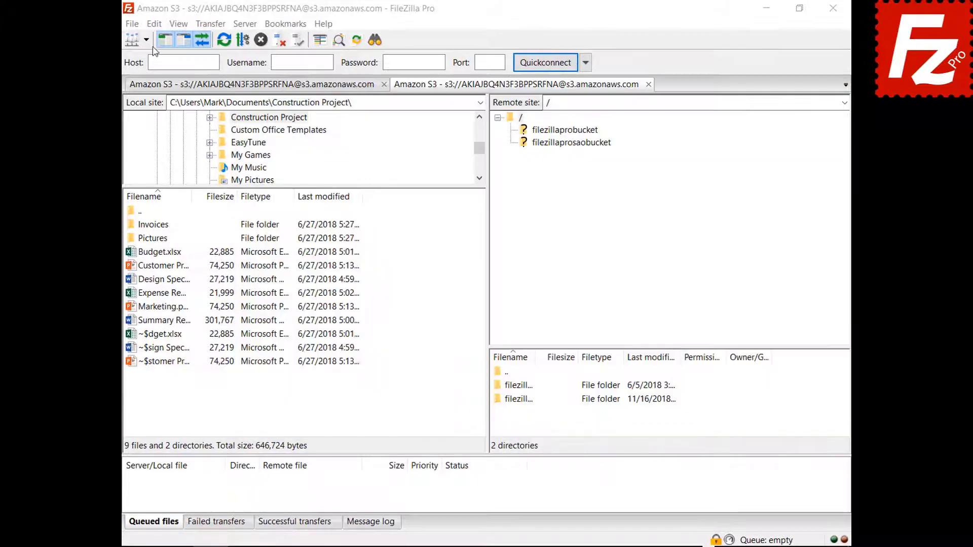
Set custom date format %B %d %Y and custom time format %H:%M:%S, then confirm.
click(126, 26)
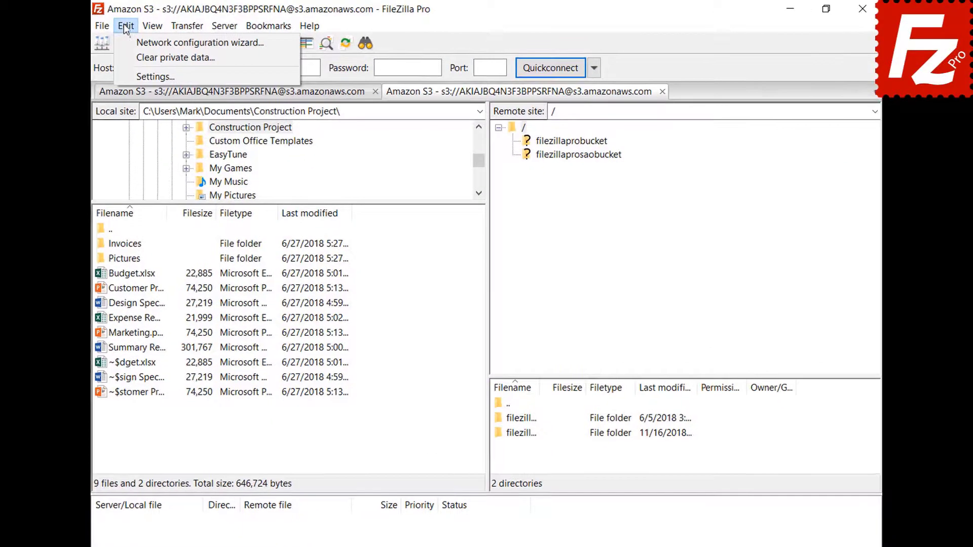
click(131, 79)
click(256, 375)
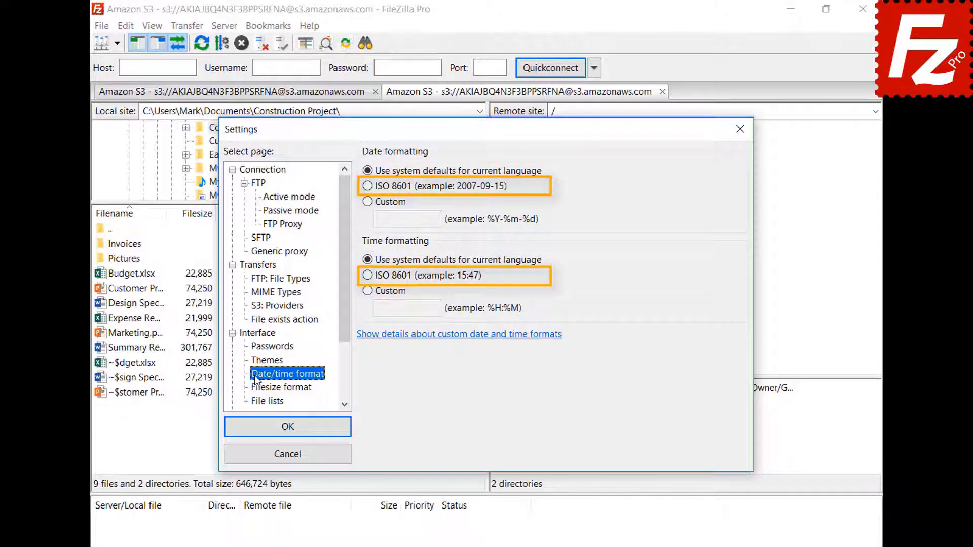
click(367, 201)
text(%B %d %Y)
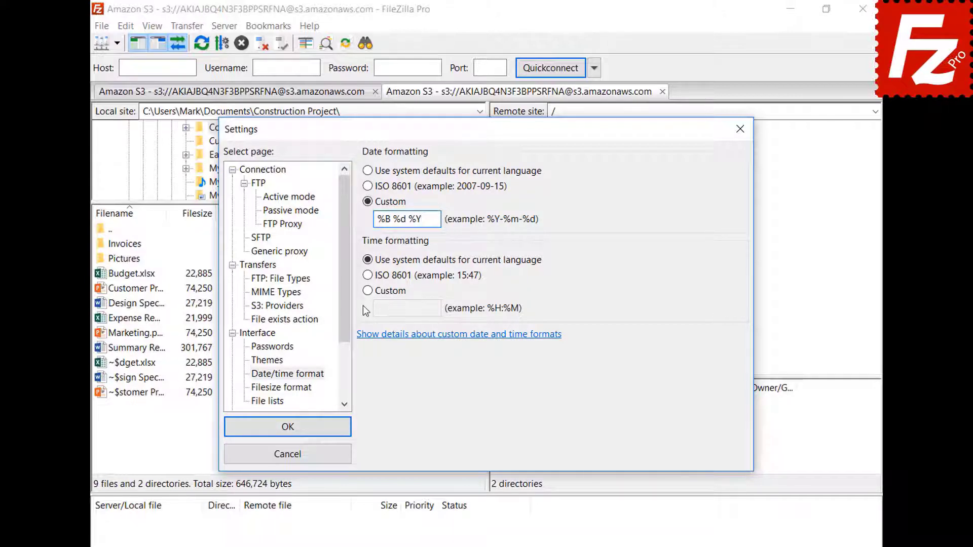
click(368, 291)
click(438, 310)
text(%H:%M:%S)
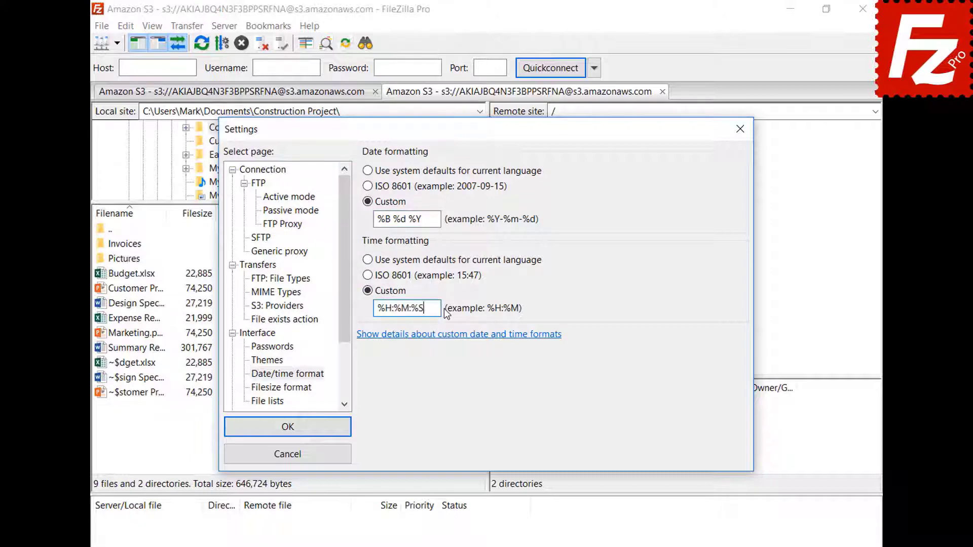
click(288, 427)
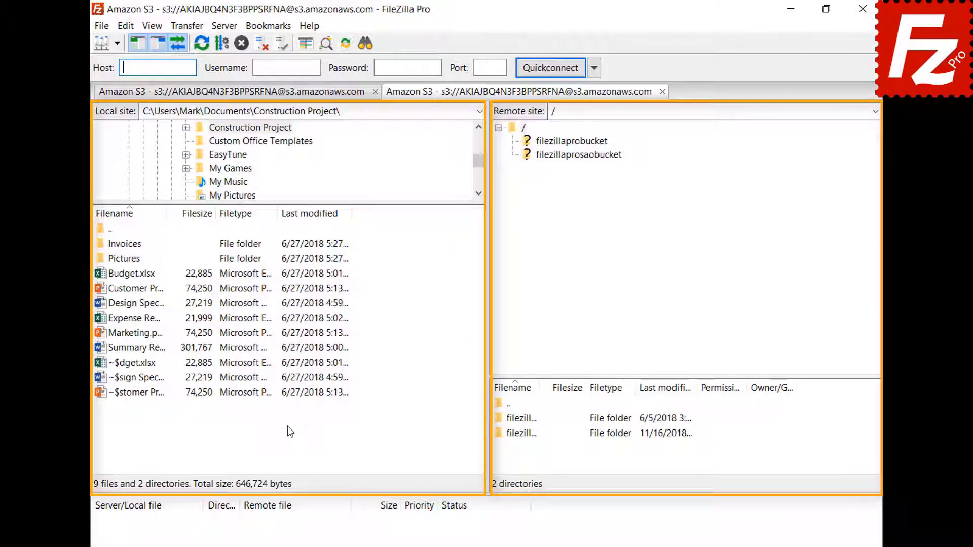
Keep thousands separators on, choose decimal SI prefixes, and raise decimal places from 1 to 2.
click(126, 25)
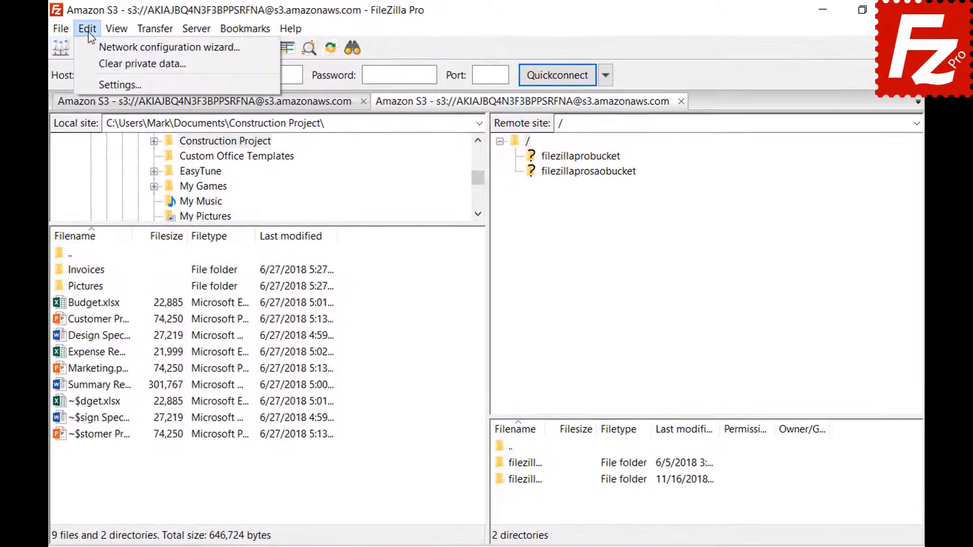
click(94, 82)
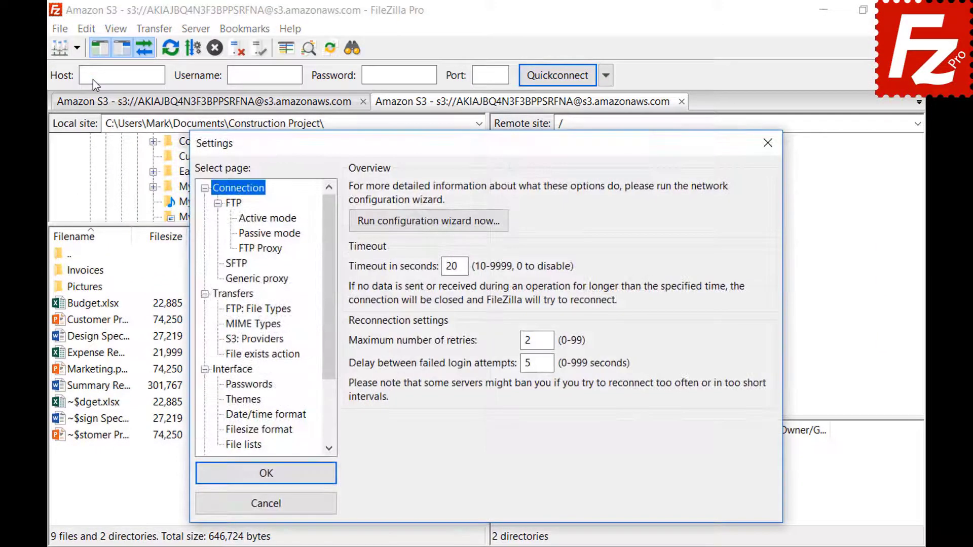
click(230, 435)
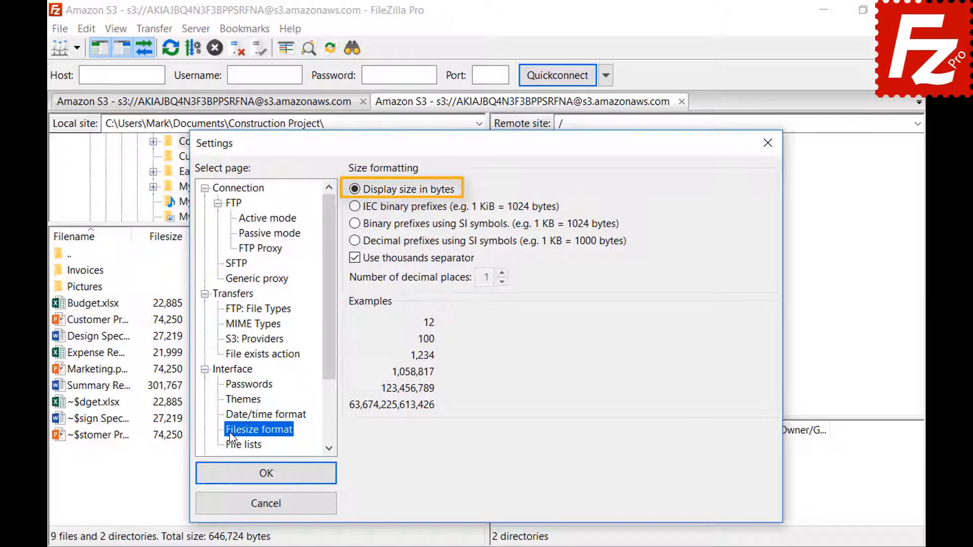
click(355, 259)
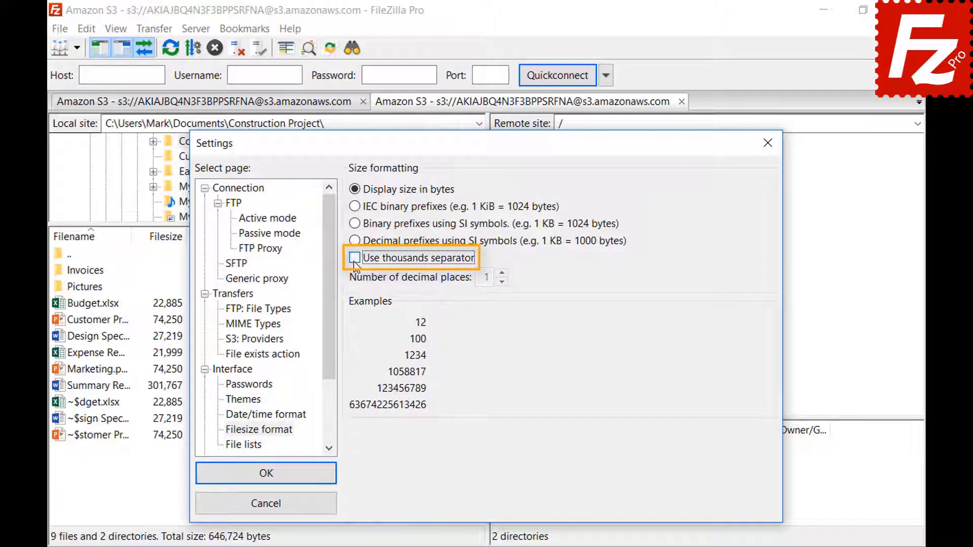
click(355, 259)
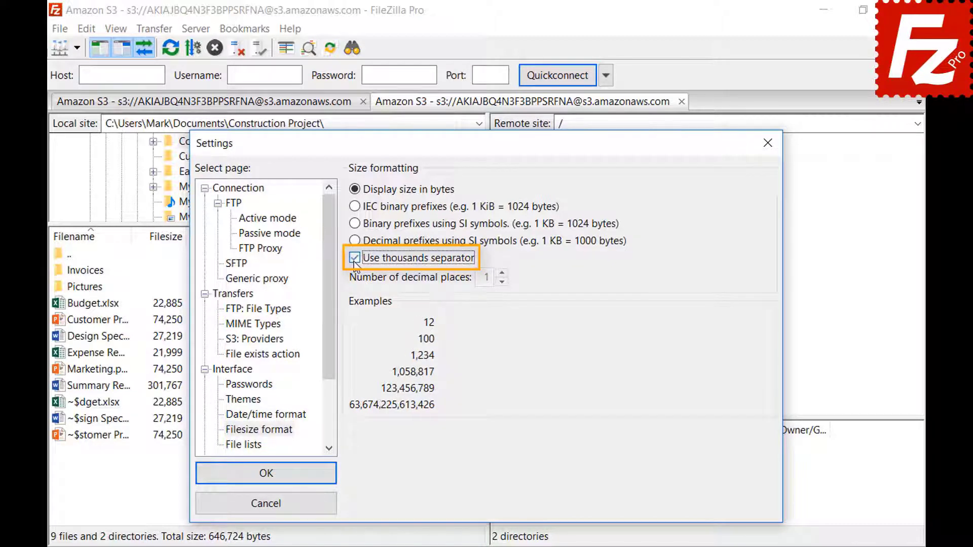
click(355, 206)
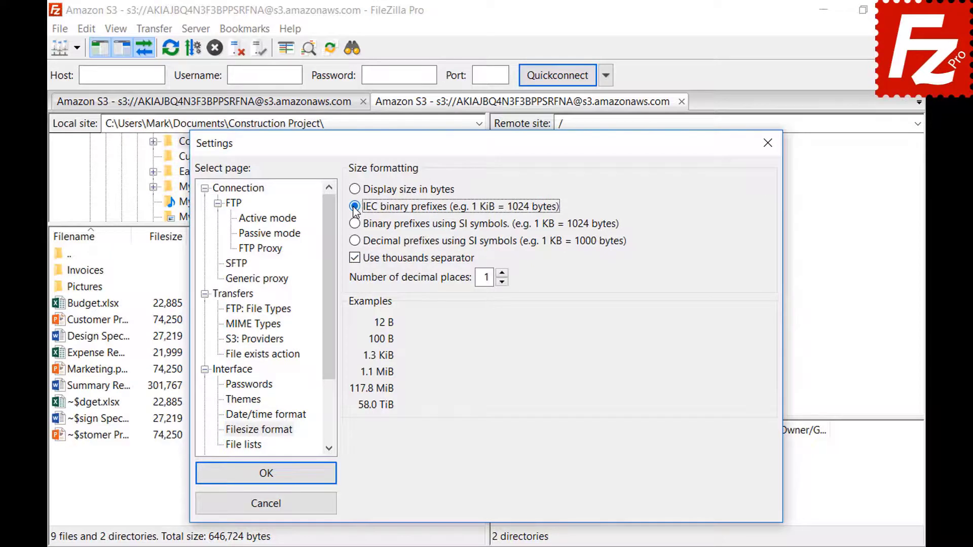
click(358, 226)
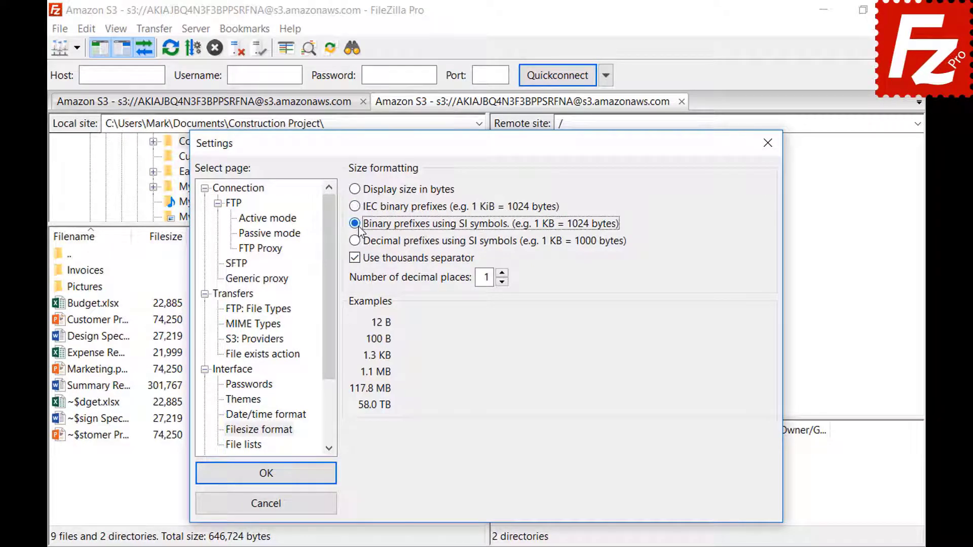
click(357, 243)
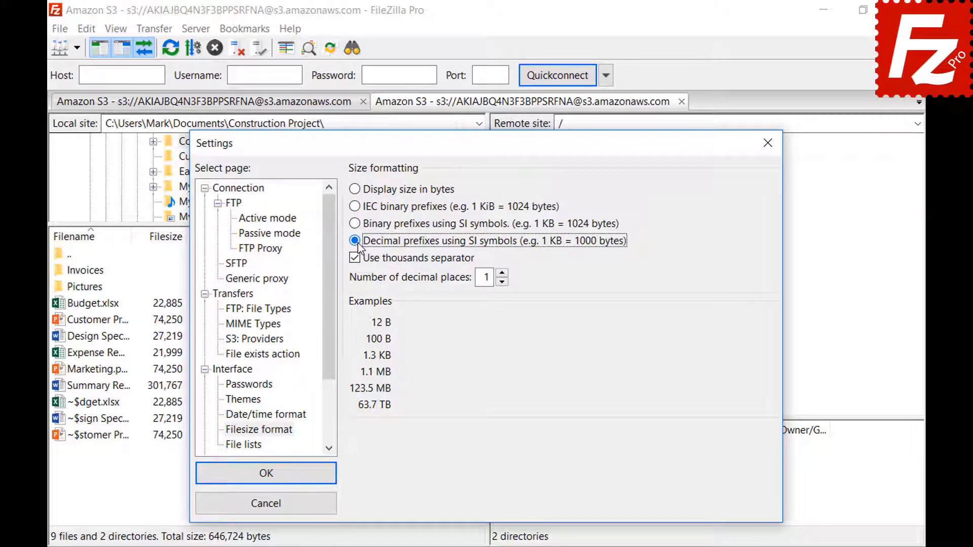
click(502, 273)
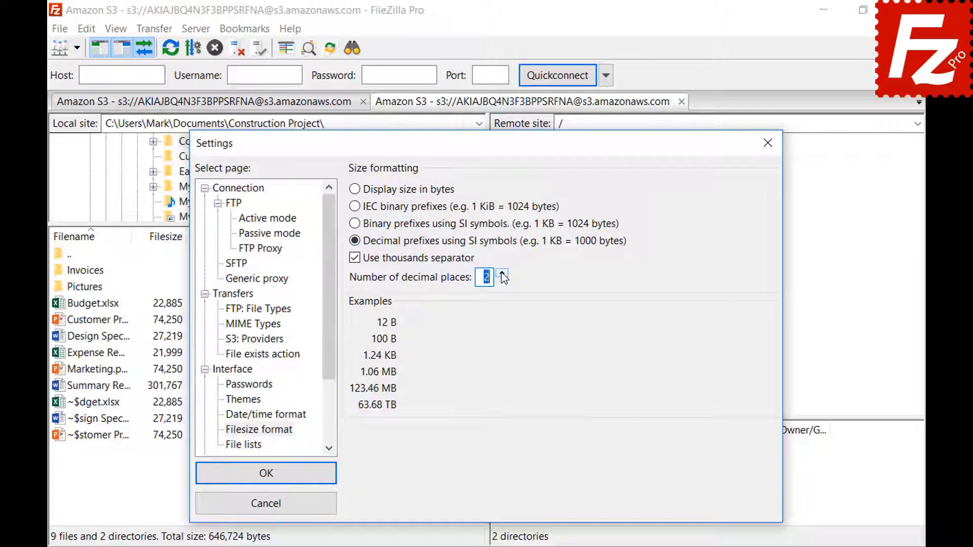
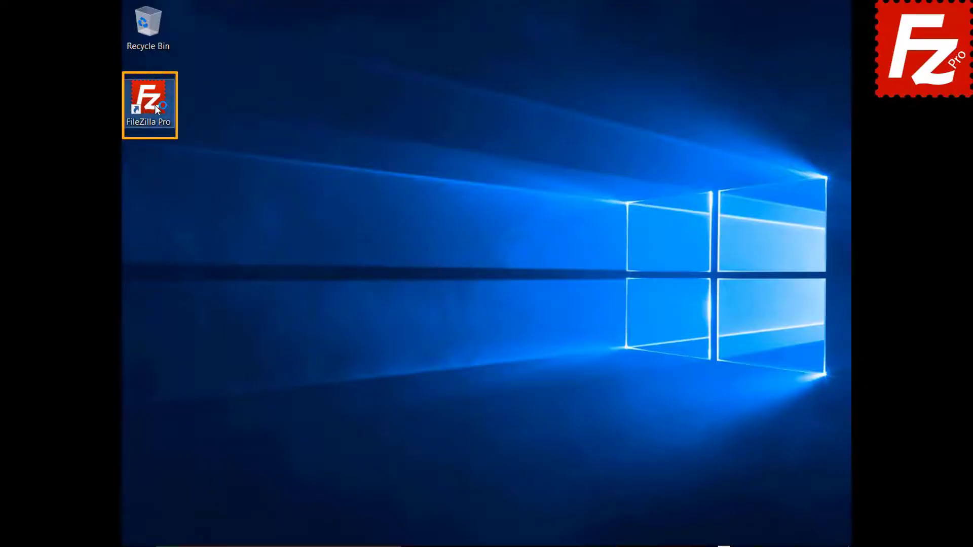
Launch FileZilla Pro and turn on Site Manager data synchronization using FTP.
double_click(154, 105)
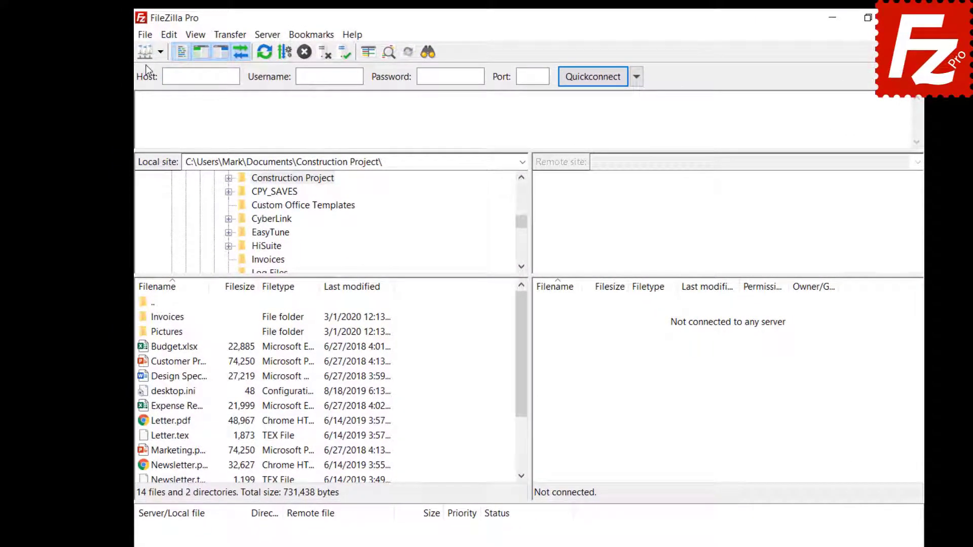
click(145, 36)
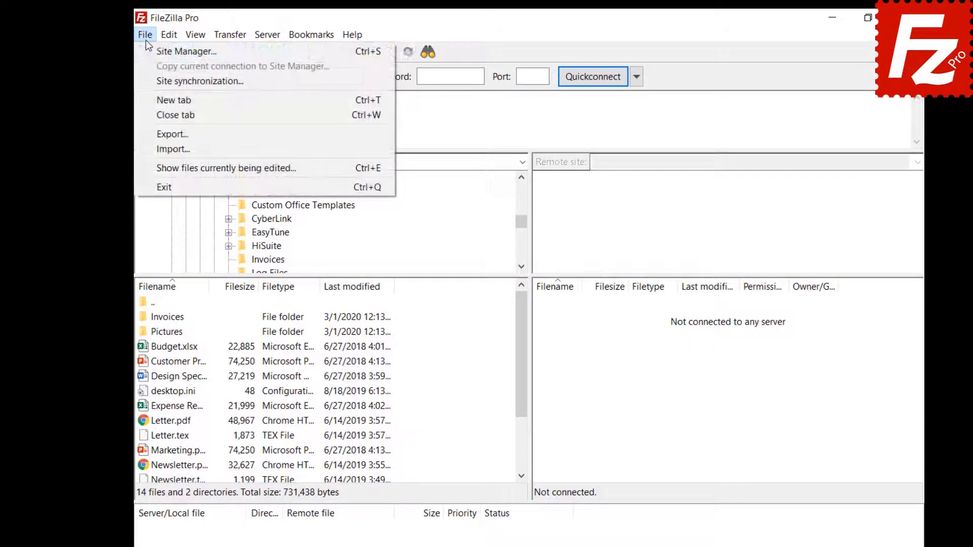
click(150, 79)
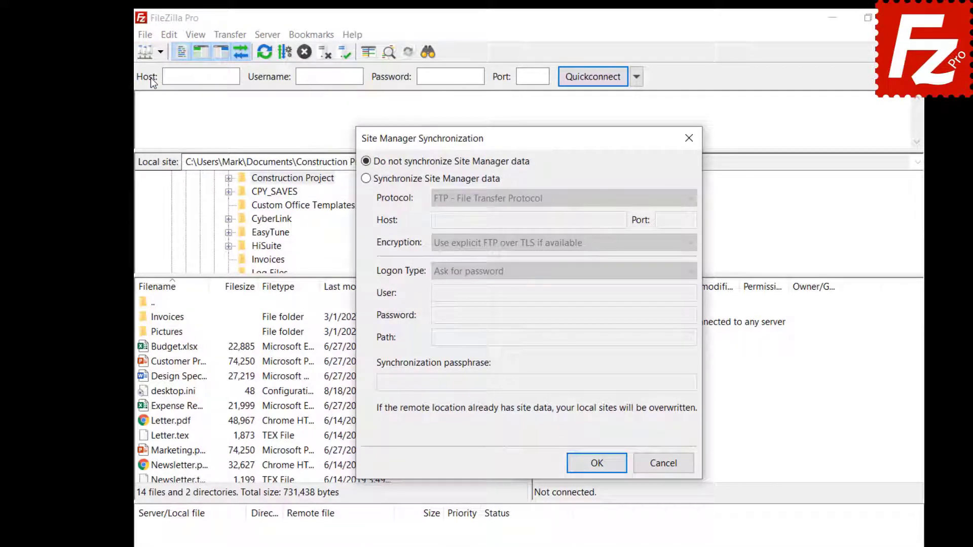
click(366, 179)
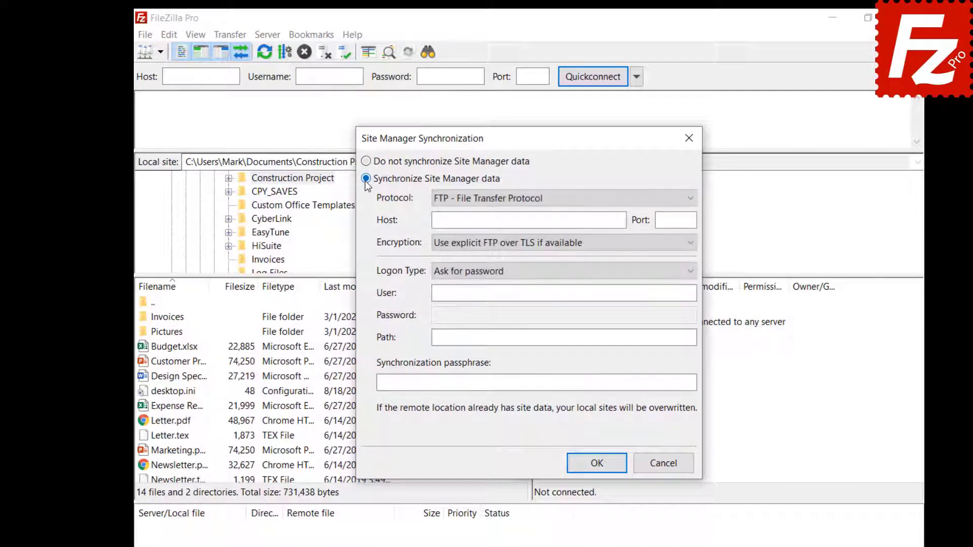
click(551, 199)
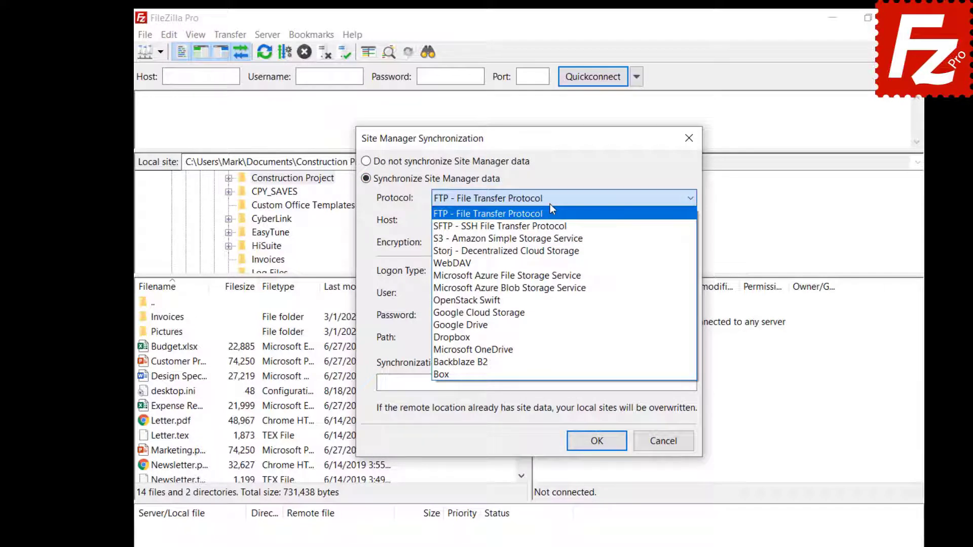
click(549, 204)
Enter host 40.121.111.78, the account login, path / and the sync passphrase, then confirm.
click(620, 221)
text(40.121.111.78)
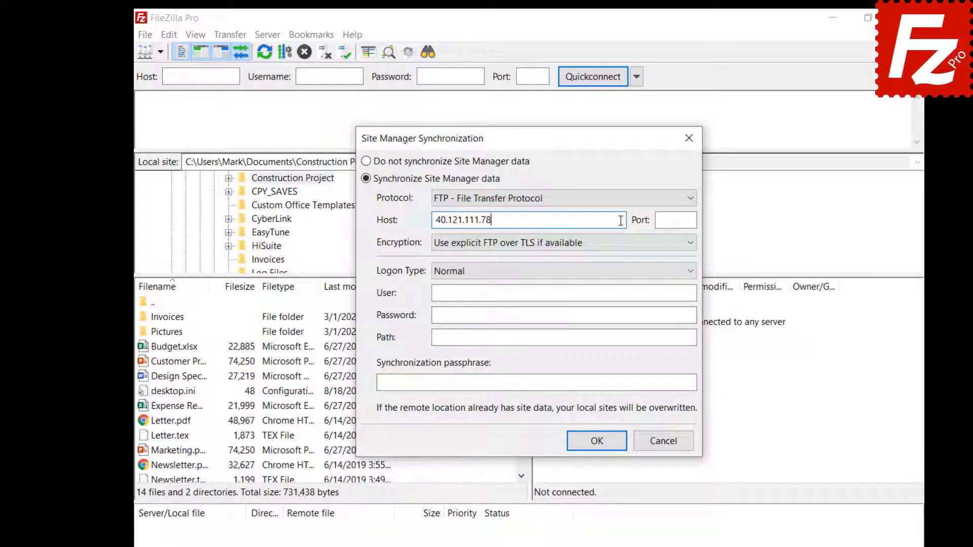
click(674, 292)
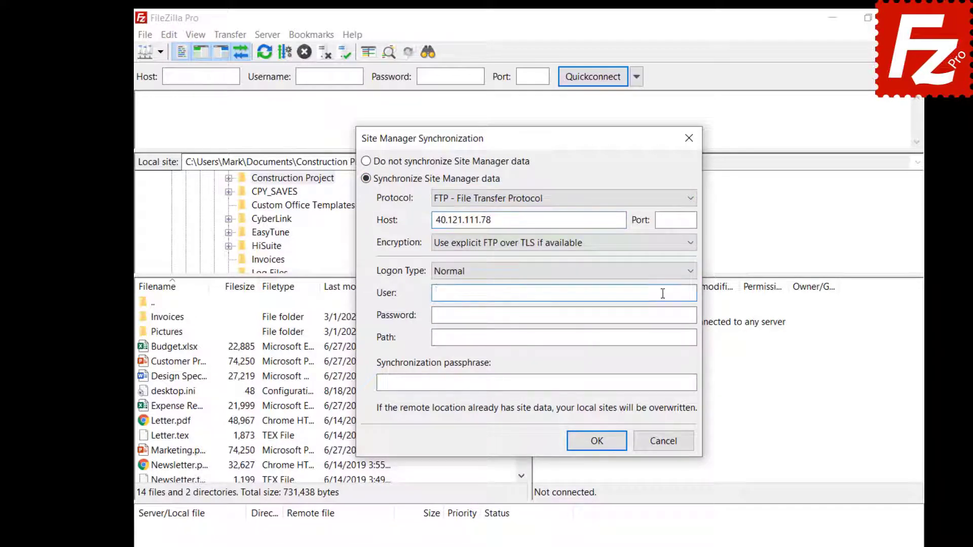
key(ctrl+v)
click(672, 314)
key(ctrl+v)
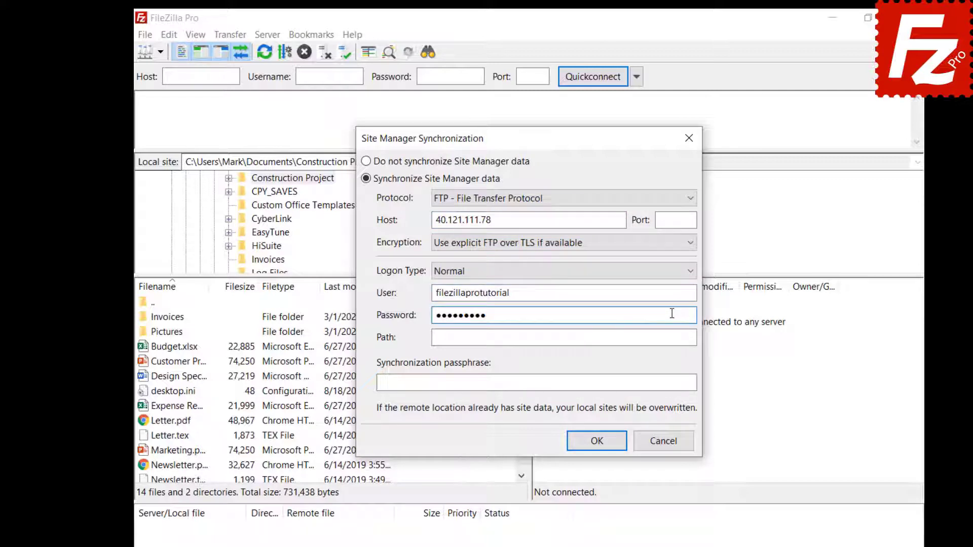
click(671, 337)
text(/)
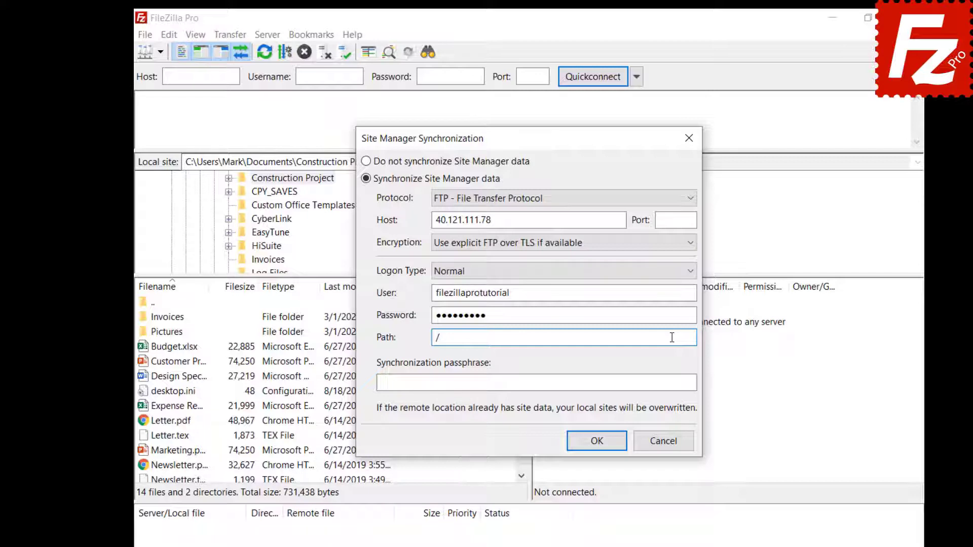
click(685, 383)
key(ctrl+v)
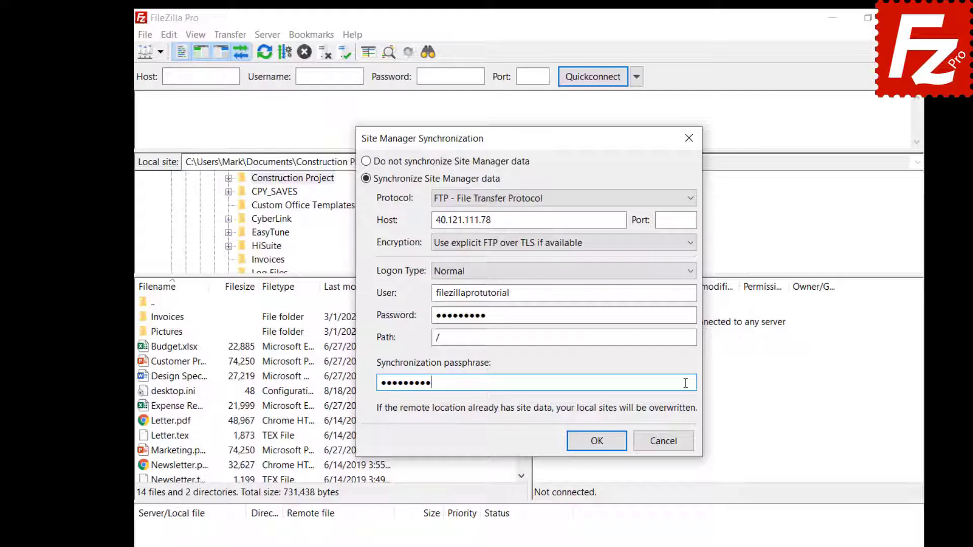
click(597, 441)
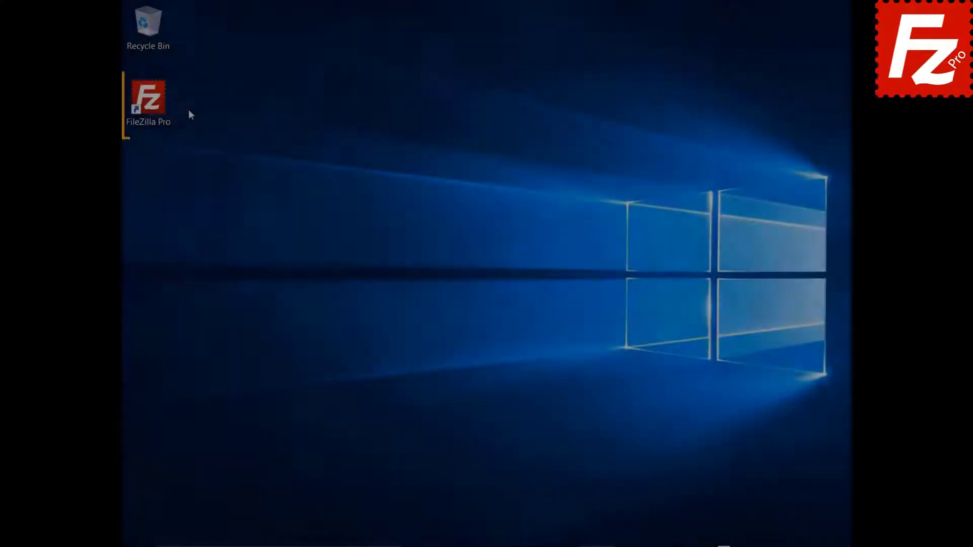
Relaunch FileZilla Pro and select Site Manager data synchronization with FTP again.
double_click(154, 105)
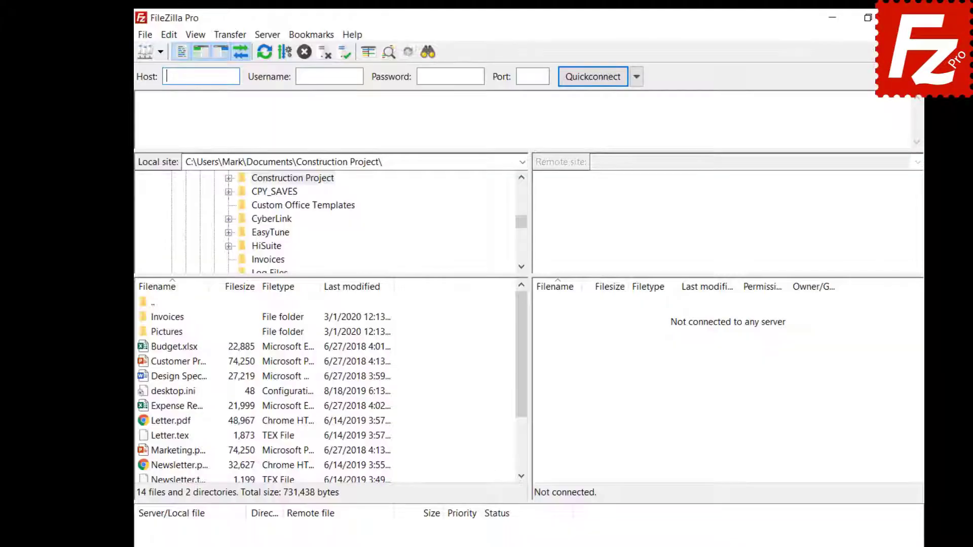
click(145, 34)
click(151, 80)
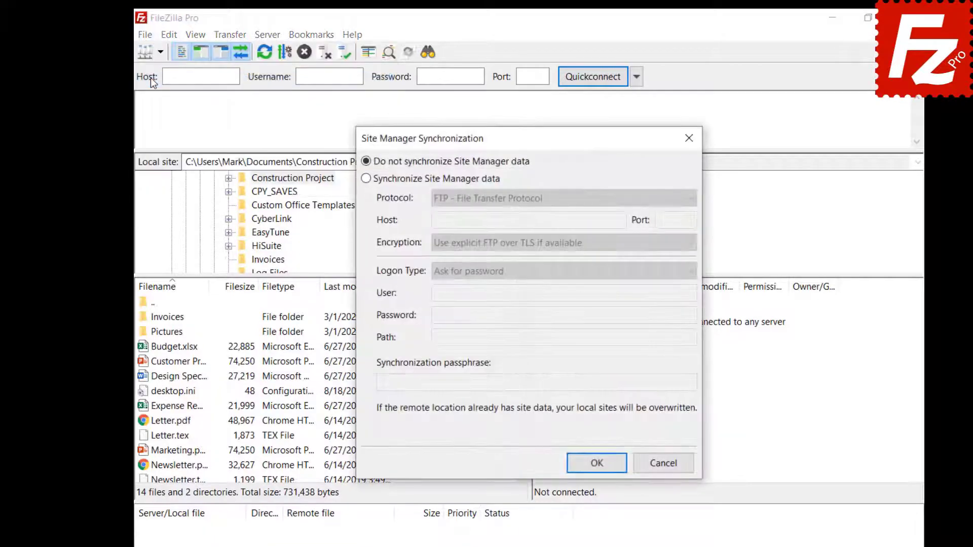
click(365, 179)
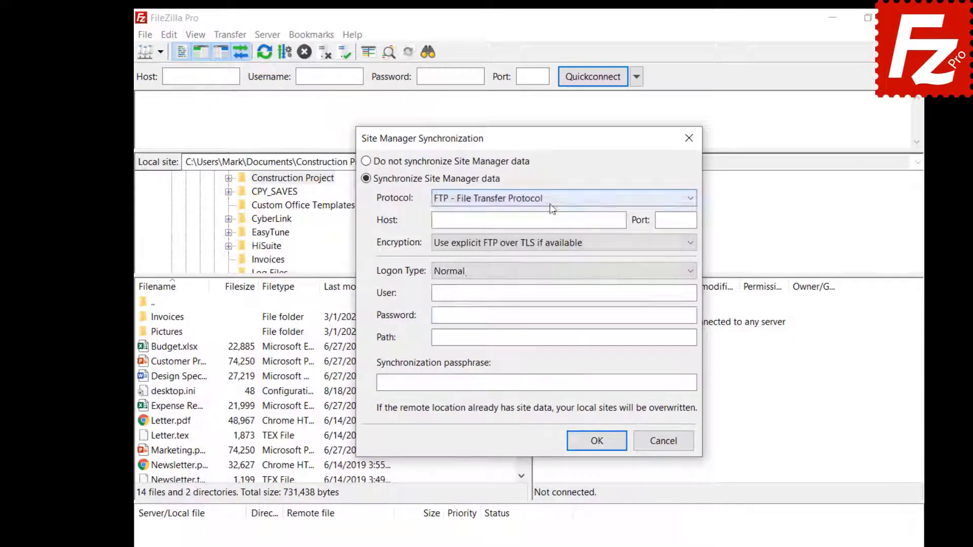
click(549, 199)
click(549, 209)
Fill in host 40.121.111.78, the user name, password, path / and passphrase, and confirm.
text(40.121.111.78)
click(558, 292)
text(filezillaprotutorial)
click(672, 314)
text(*********)
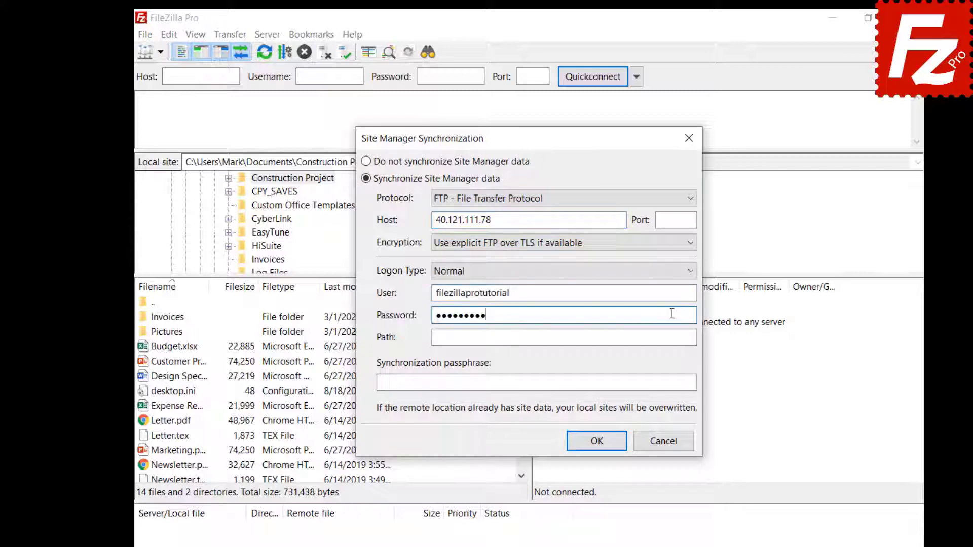
click(672, 337)
text(/)
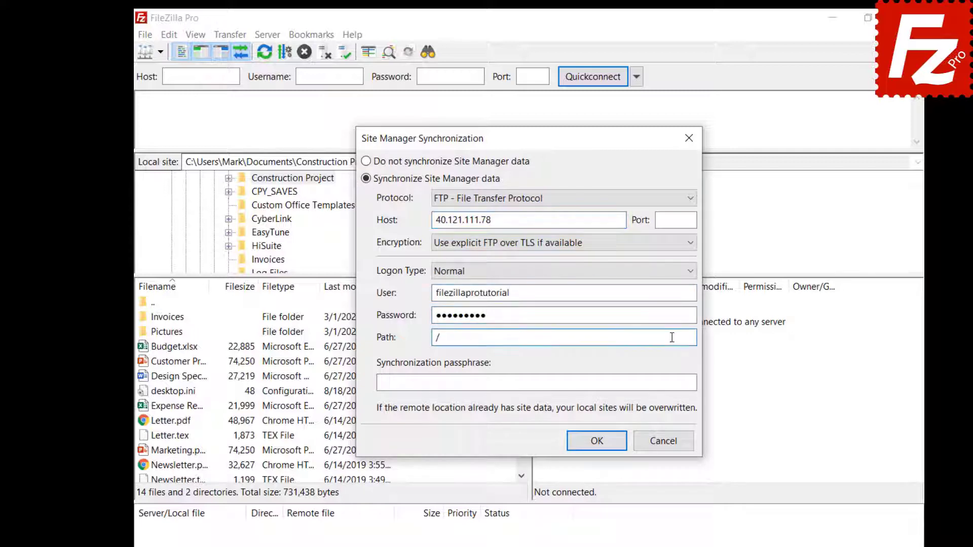
click(685, 382)
text(*********)
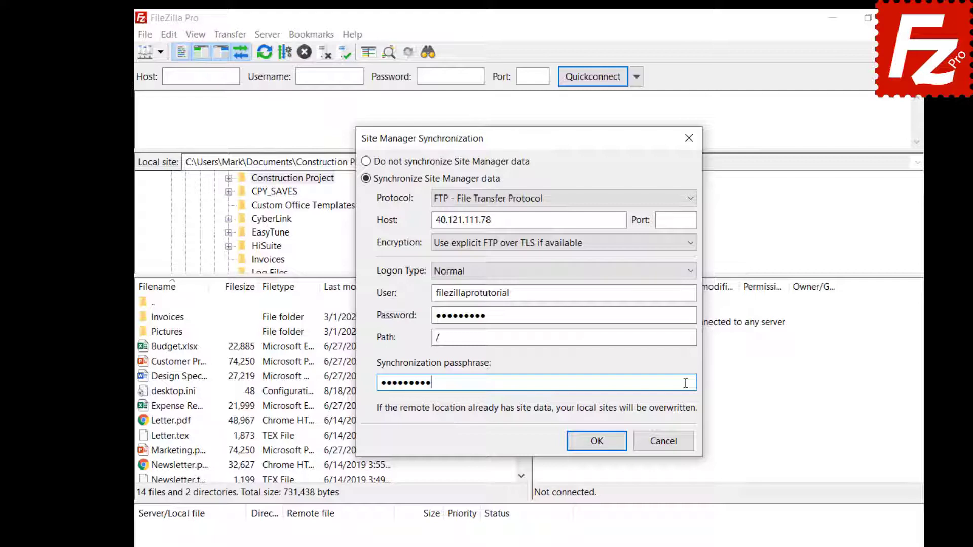
click(599, 446)
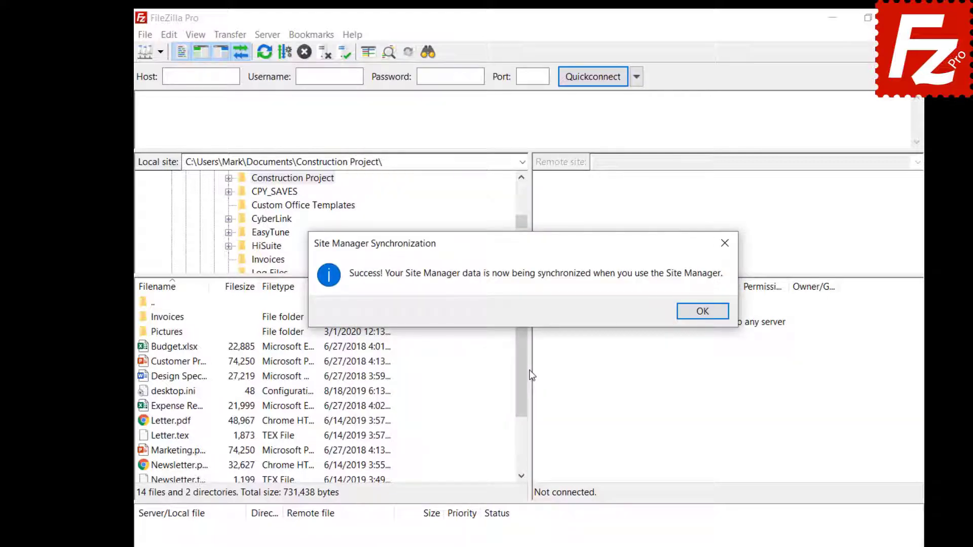
Dismiss the success message and create a site named OneDrive with the Microsoft OneDrive protocol.
key(Return)
click(145, 34)
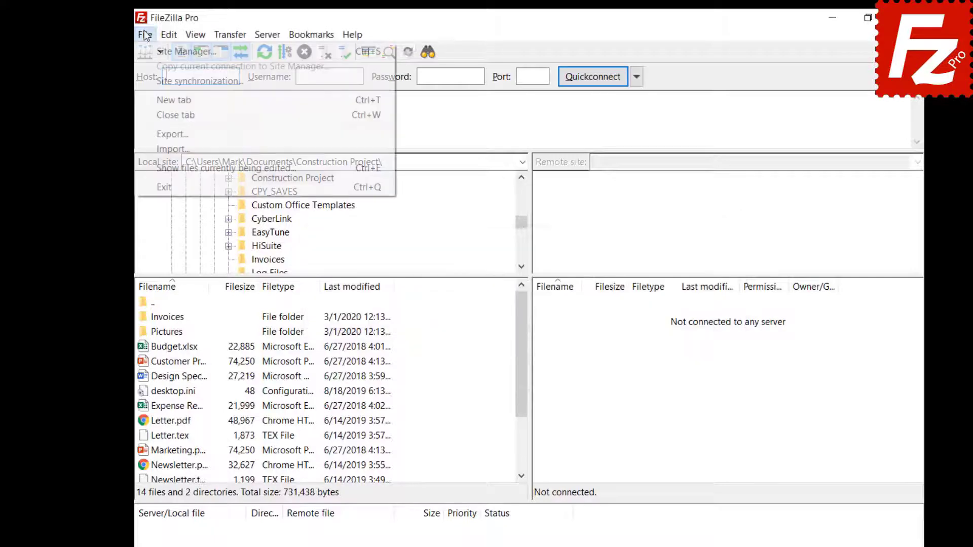
click(187, 51)
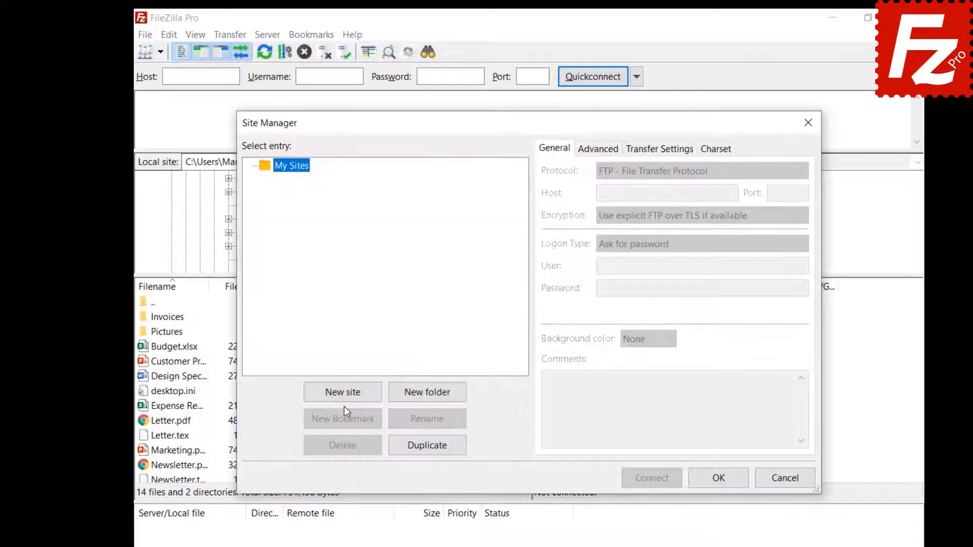
click(345, 400)
text(OneDrive)
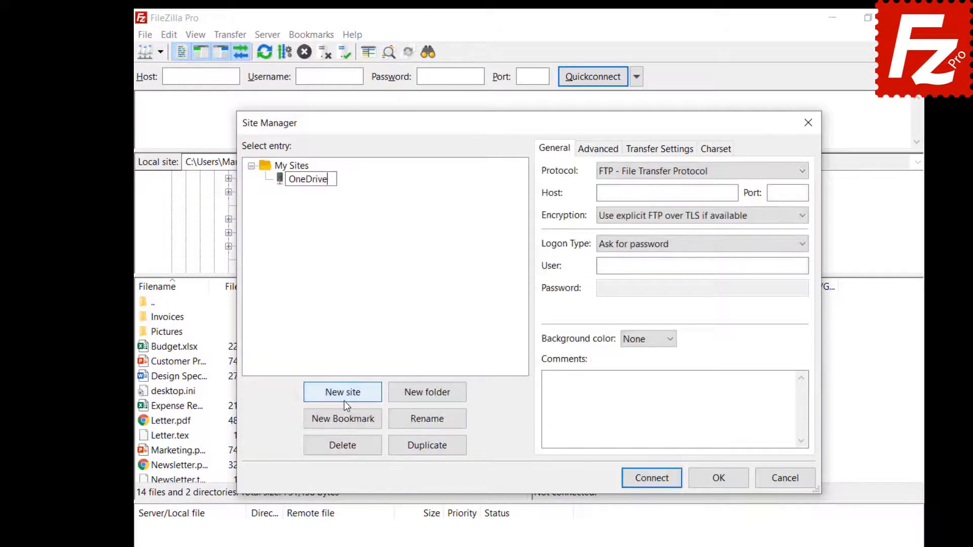
click(677, 176)
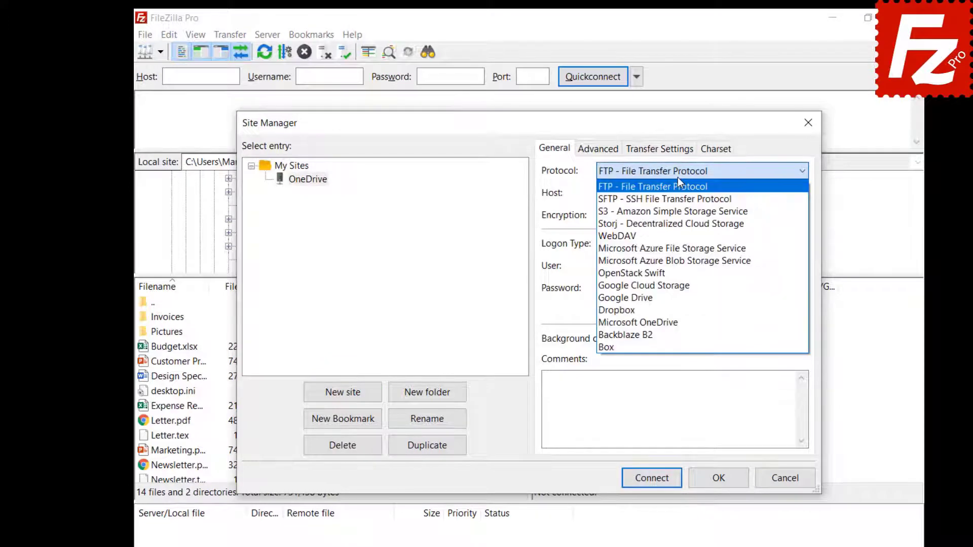
click(667, 322)
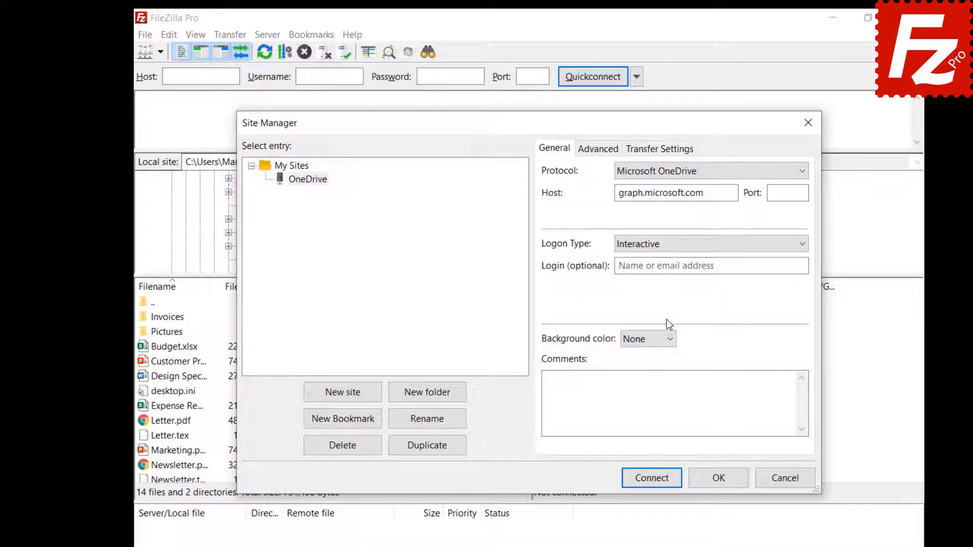
click(720, 485)
Reopen the Site Manager to verify the OneDrive site, then close it.
click(145, 35)
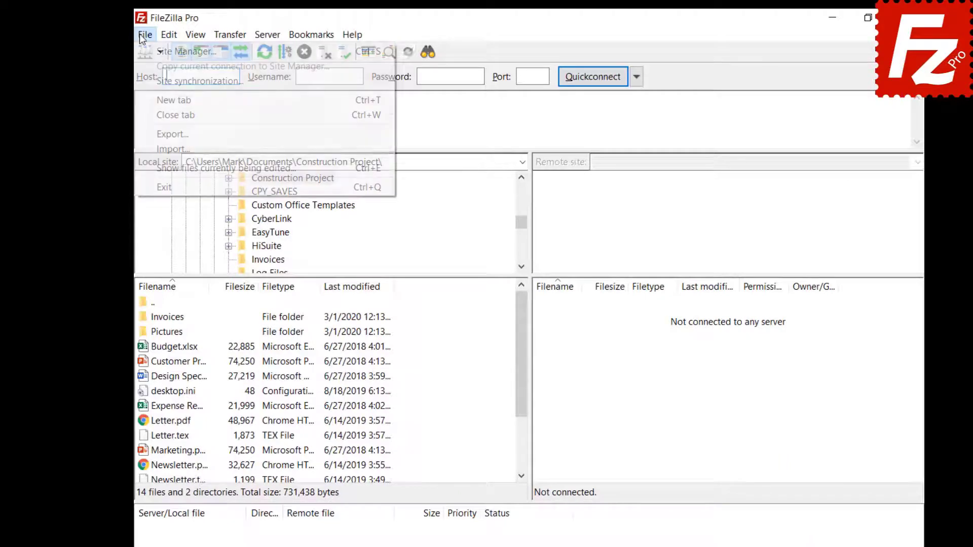
click(147, 51)
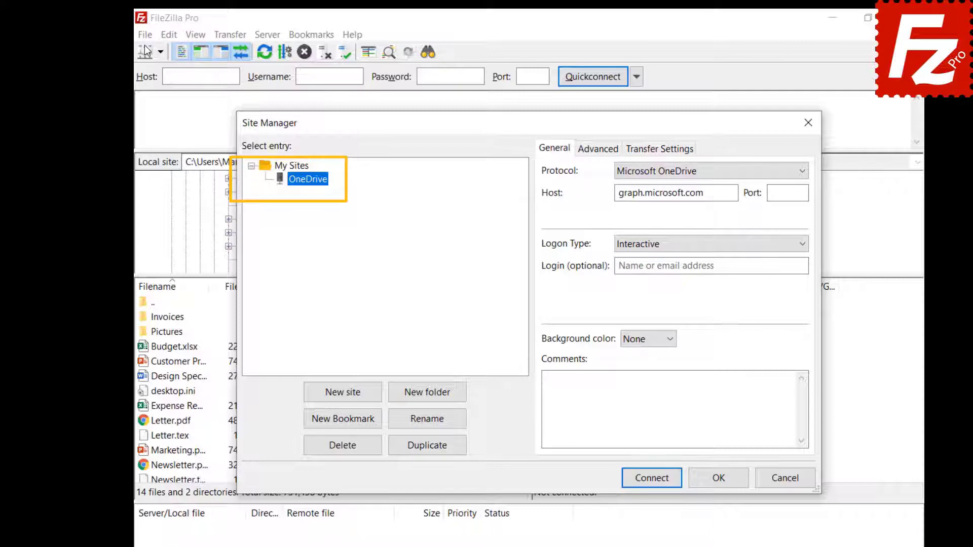
key(Escape)
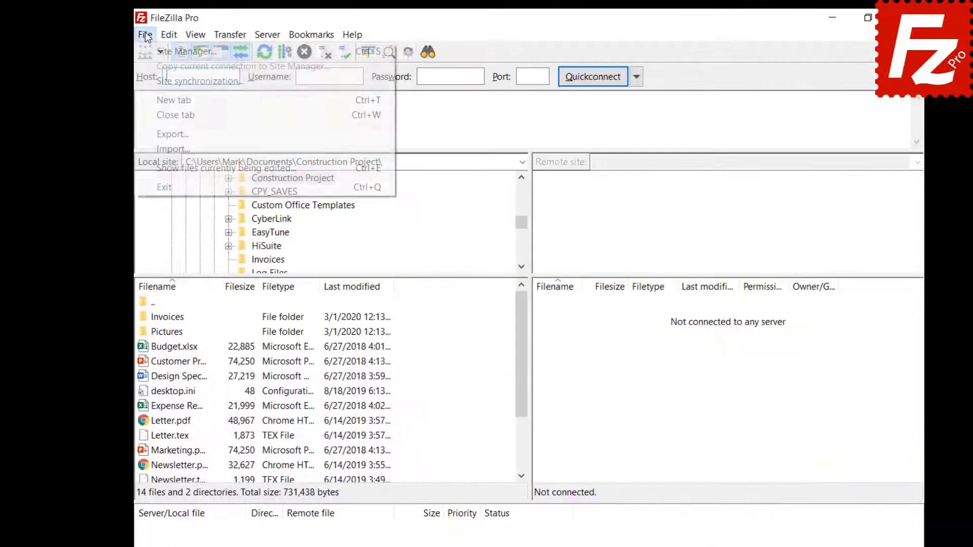
Choose 'Do not synchronize Site Manager data' in Site synchronization and confirm the prompt.
click(145, 34)
click(152, 81)
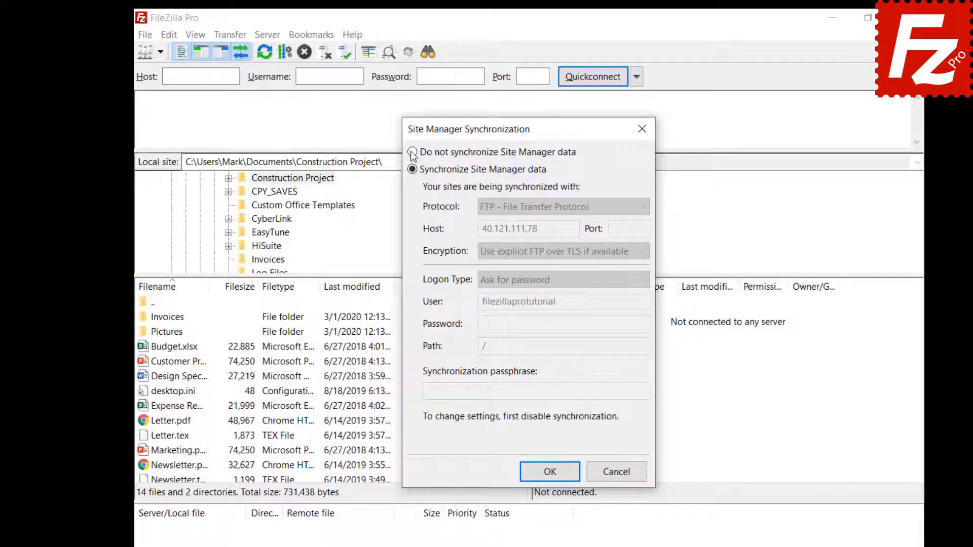
click(412, 152)
click(551, 472)
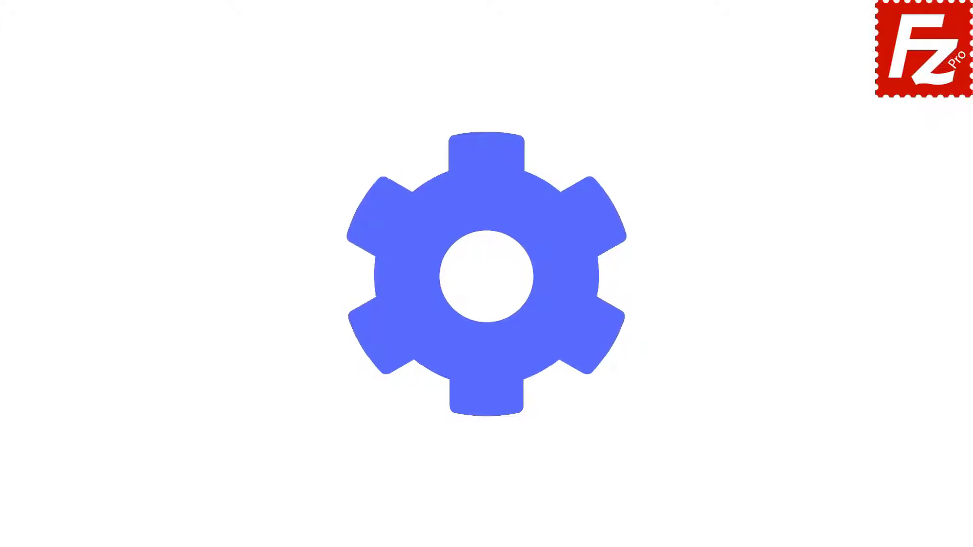
Launch FileZilla Pro and export Site Manager entries, settings, queue and filters to FileZilla.xml.
double_click(154, 105)
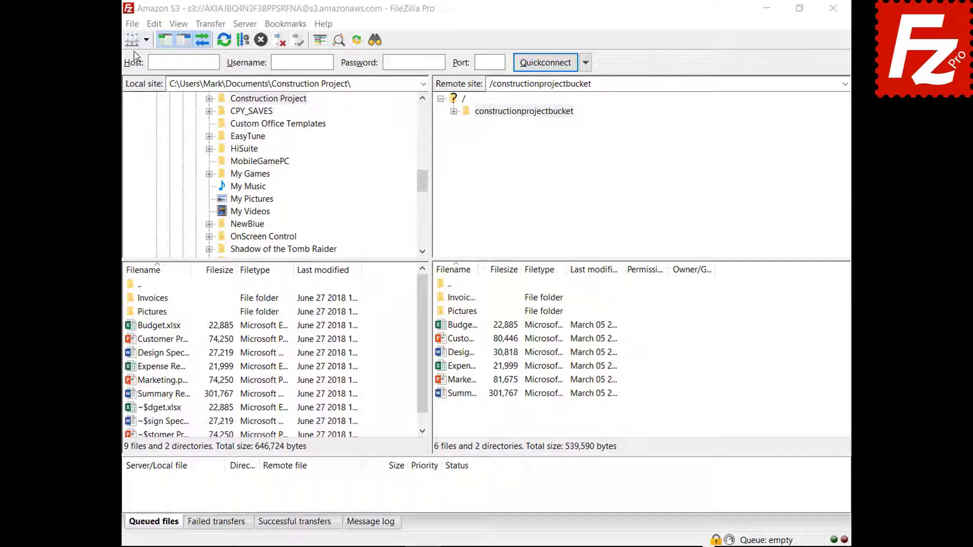
click(134, 27)
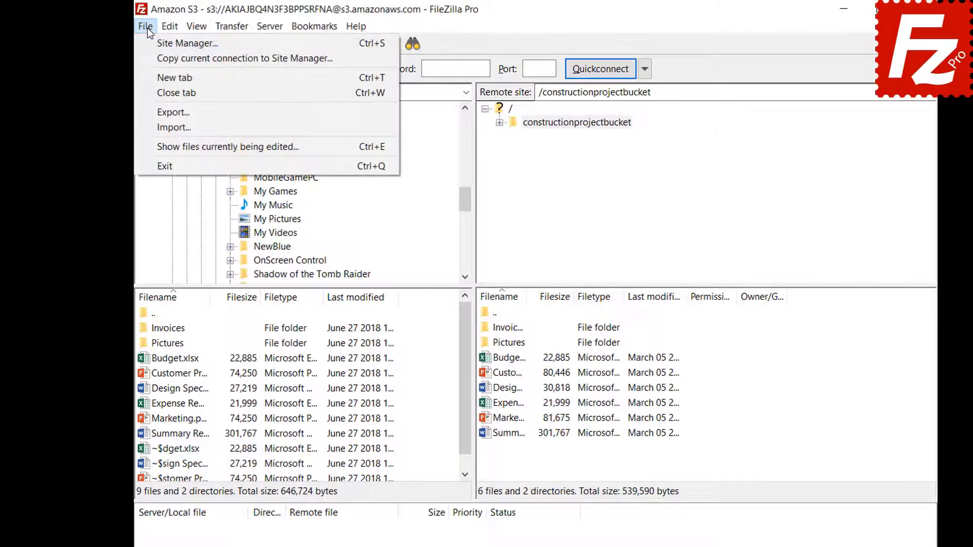
click(155, 112)
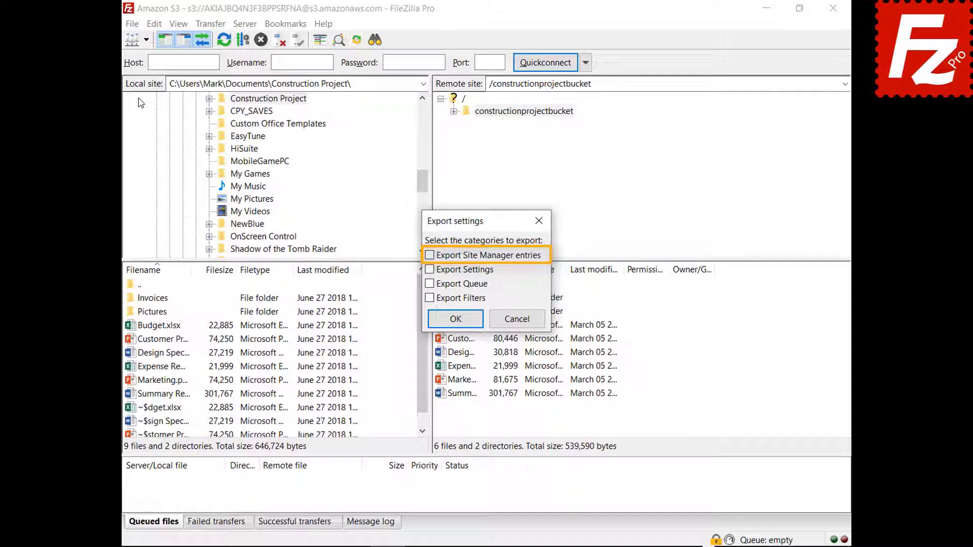
click(429, 255)
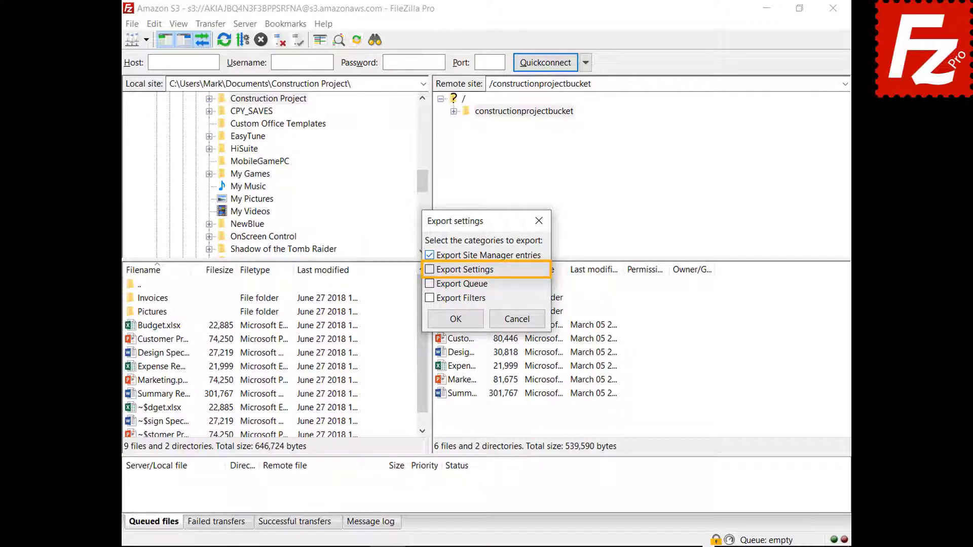
click(429, 270)
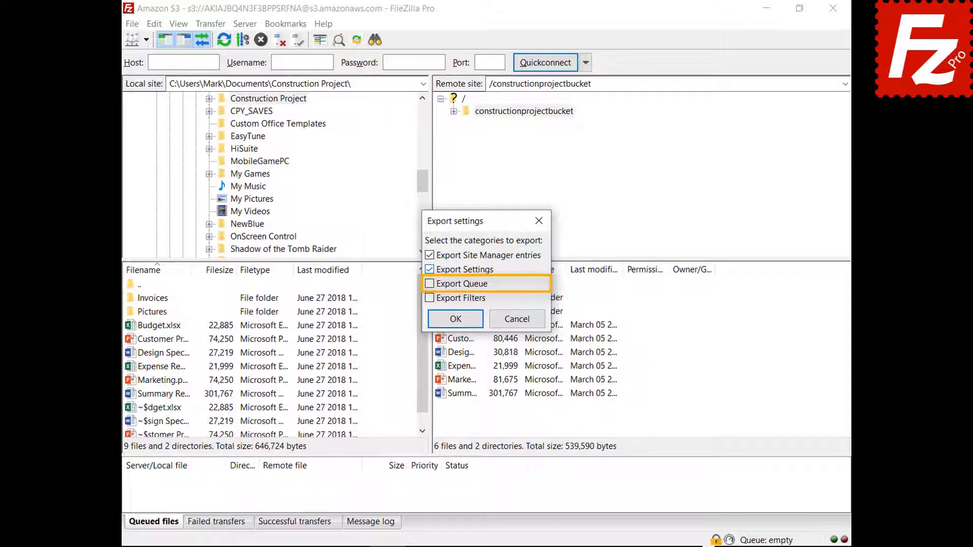
click(429, 284)
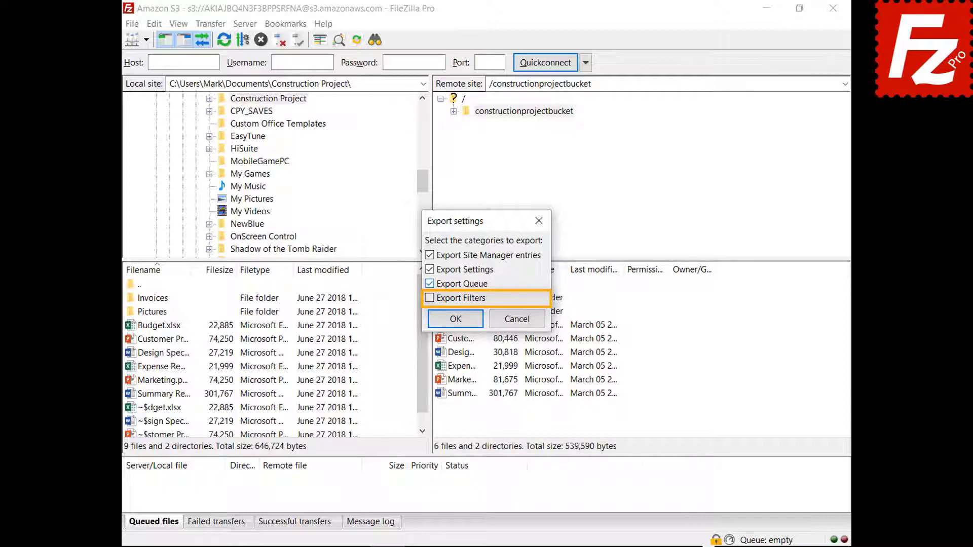
click(429, 298)
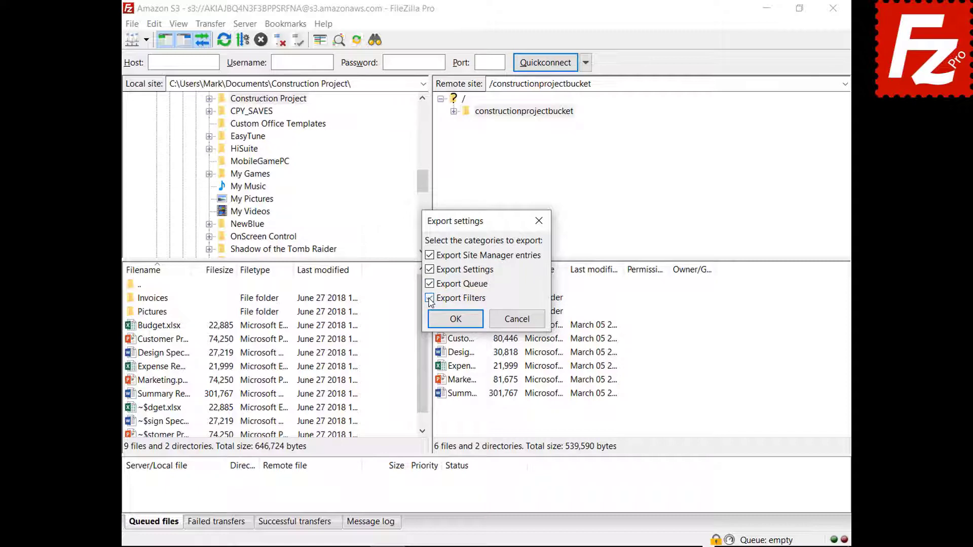
click(455, 321)
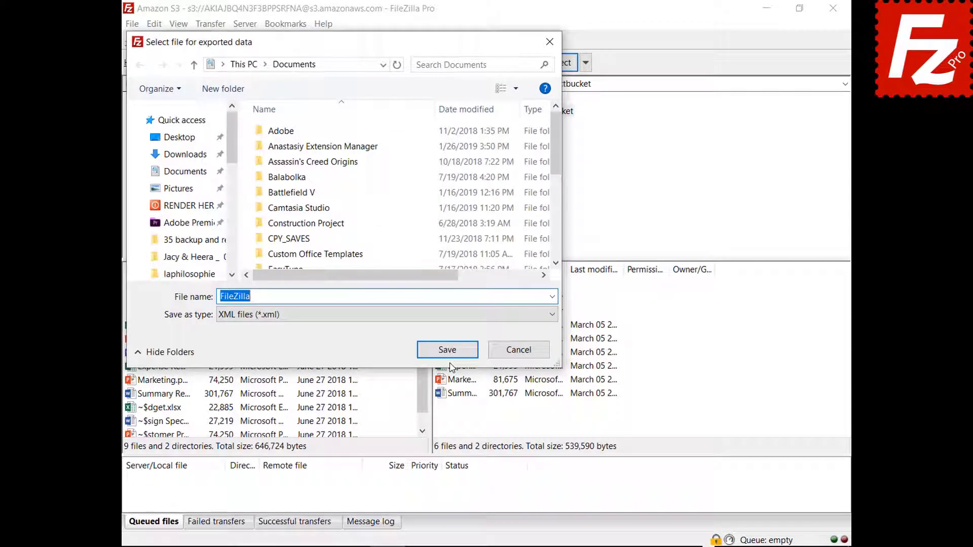
click(447, 352)
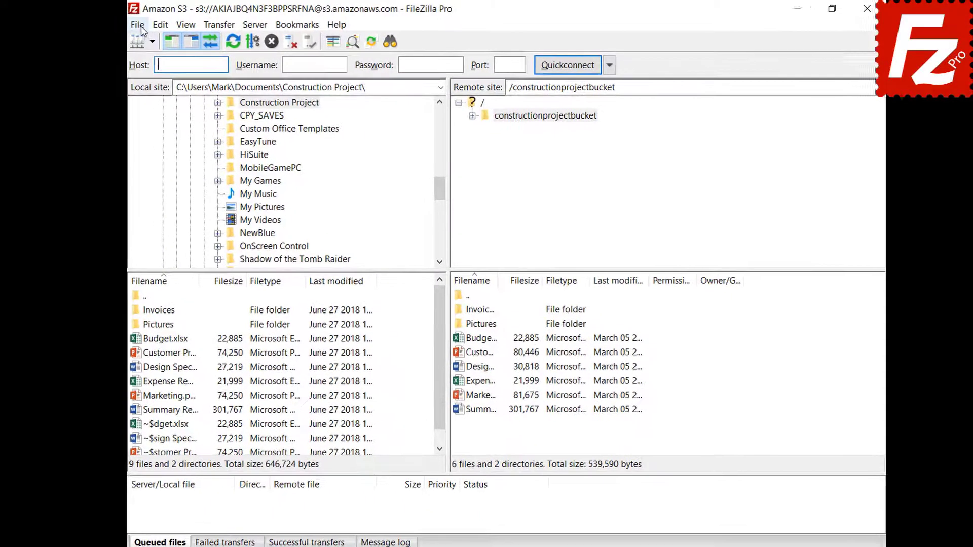
Choose Import... from the File menu to pick a settings file.
click(133, 25)
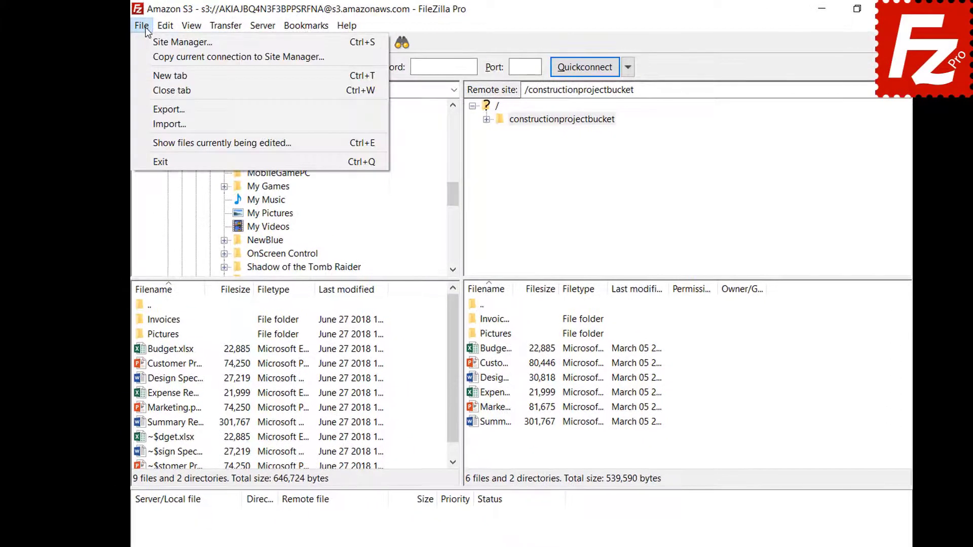
click(147, 124)
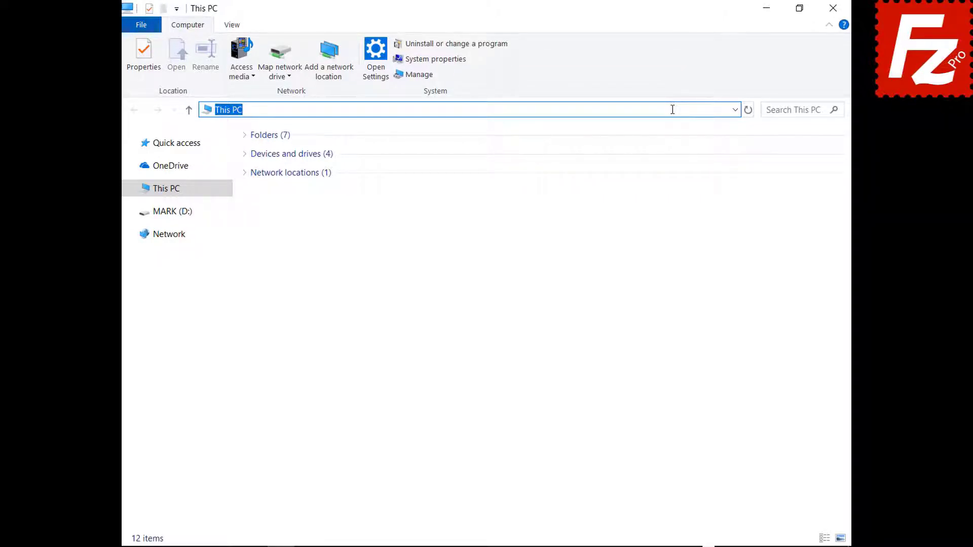
Go to %APPDATA%\FileZilla in Explorer and select all seven configuration files.
text(%APPDATA%\File)
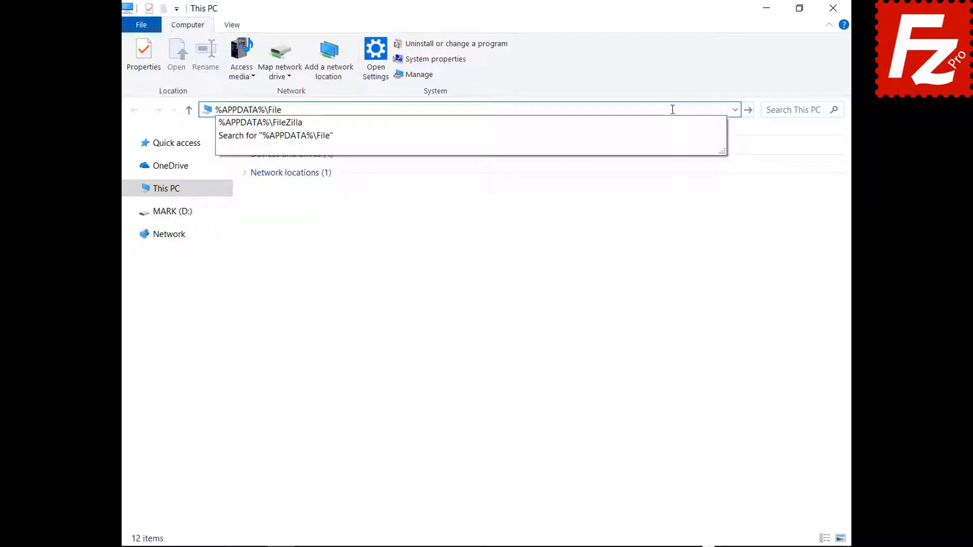
text(Zilla)
key(Return)
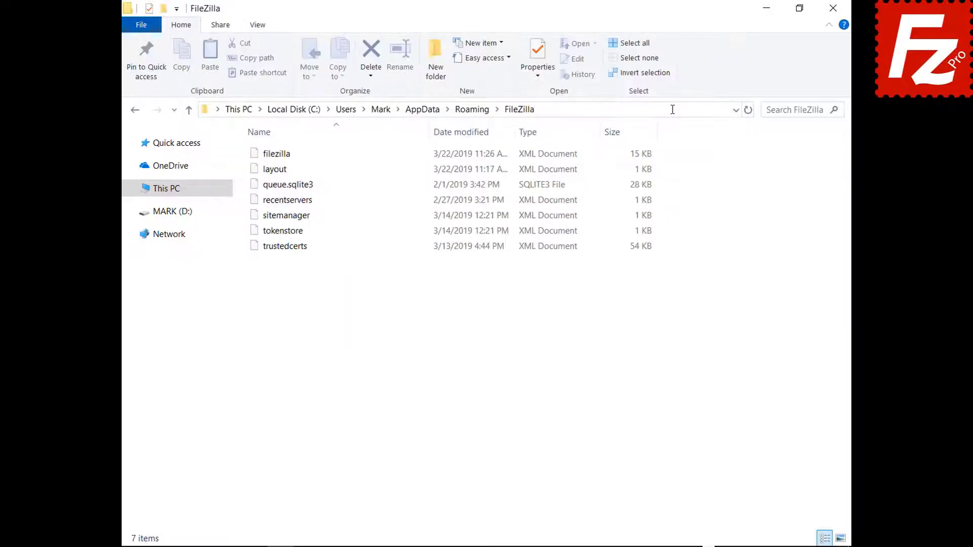
drag(284, 262, 285, 141)
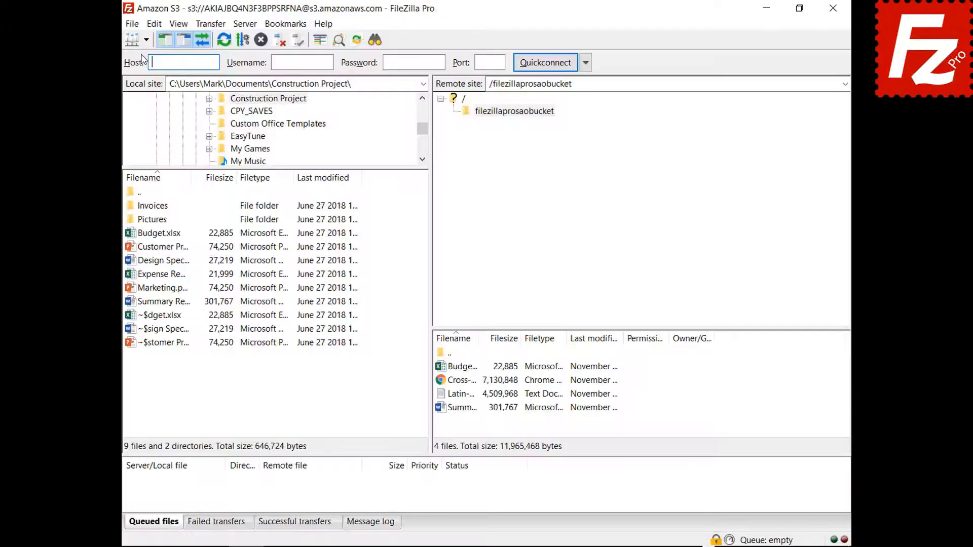
Connect to the saved Amazon S3 site and turn on the detailed message log.
click(114, 43)
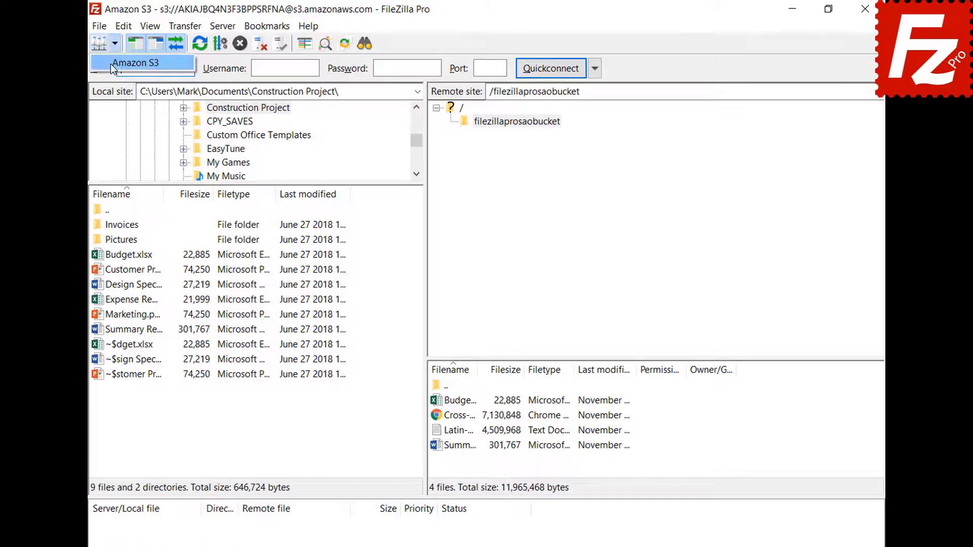
click(111, 64)
click(367, 546)
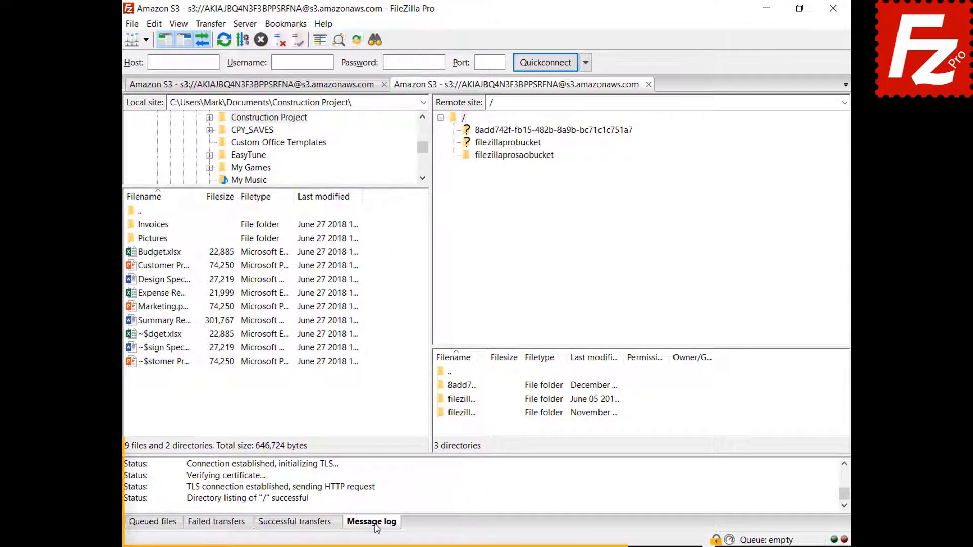
right_click(417, 482)
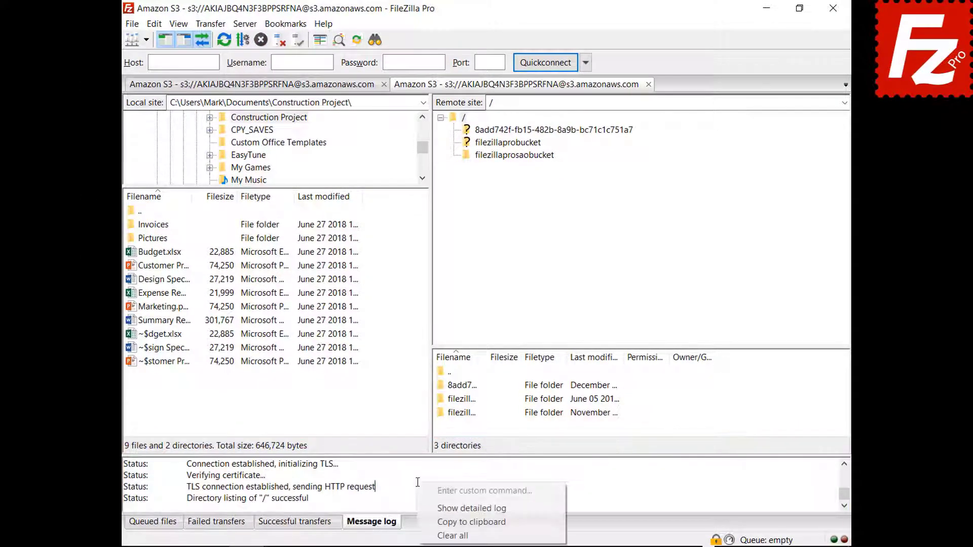
click(431, 509)
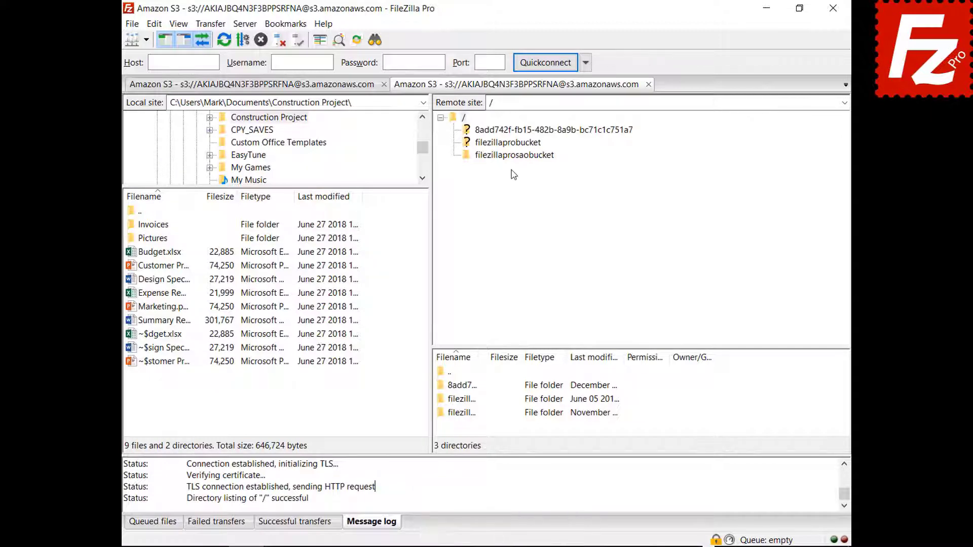
Open filezillaprosaobucket to list its four files and copy the message log.
click(513, 156)
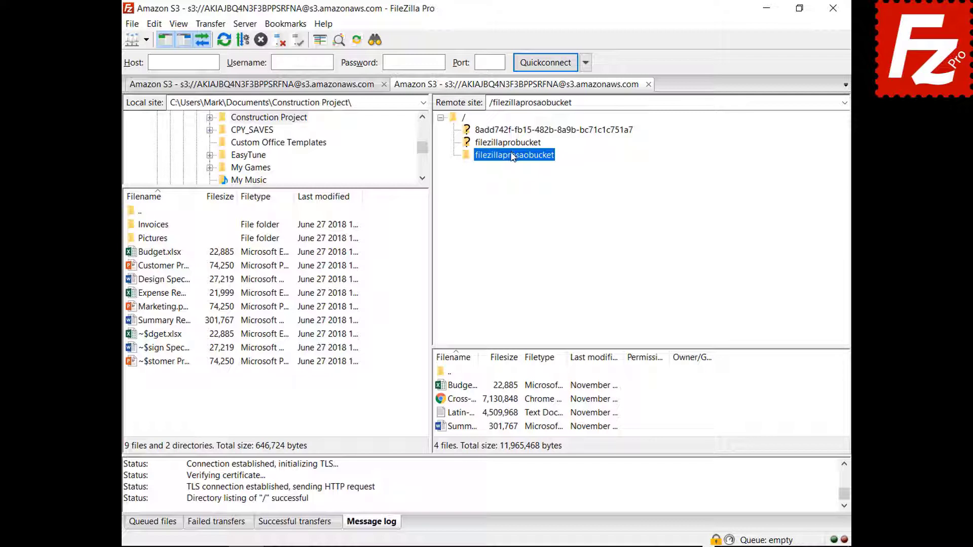
right_click(471, 488)
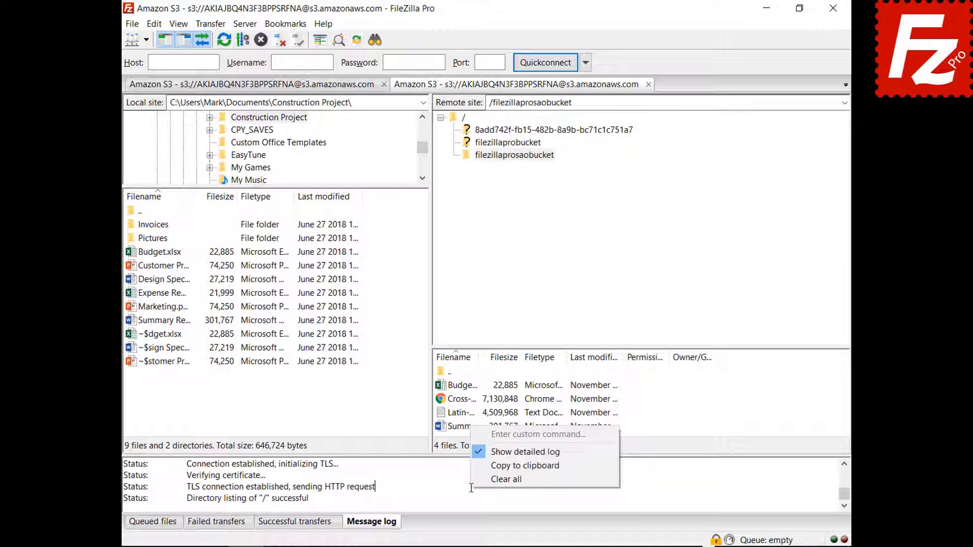
click(487, 467)
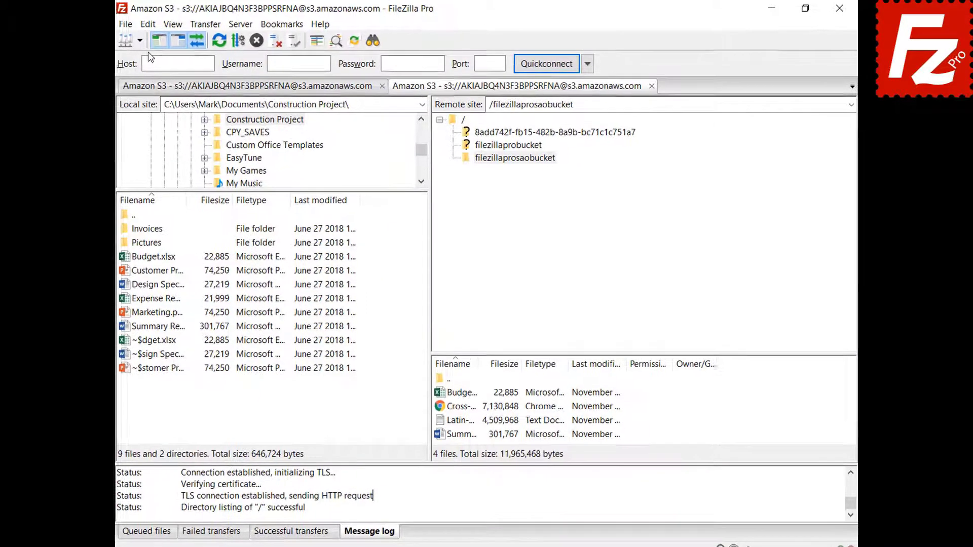
click(154, 25)
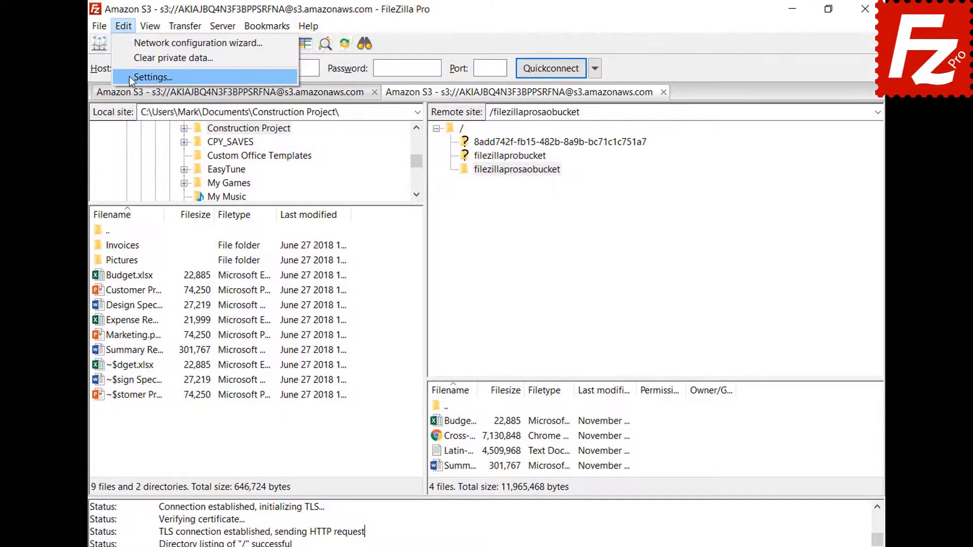
In Logging settings, enable timestamps and log to filezilla.log in Documents, then view Debug.
click(152, 77)
drag(357, 205, 353, 254)
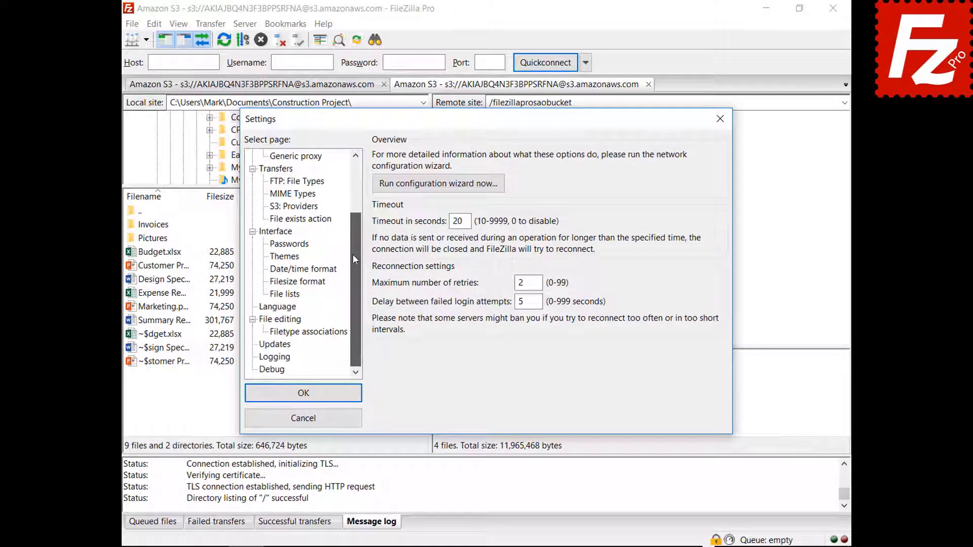
click(276, 358)
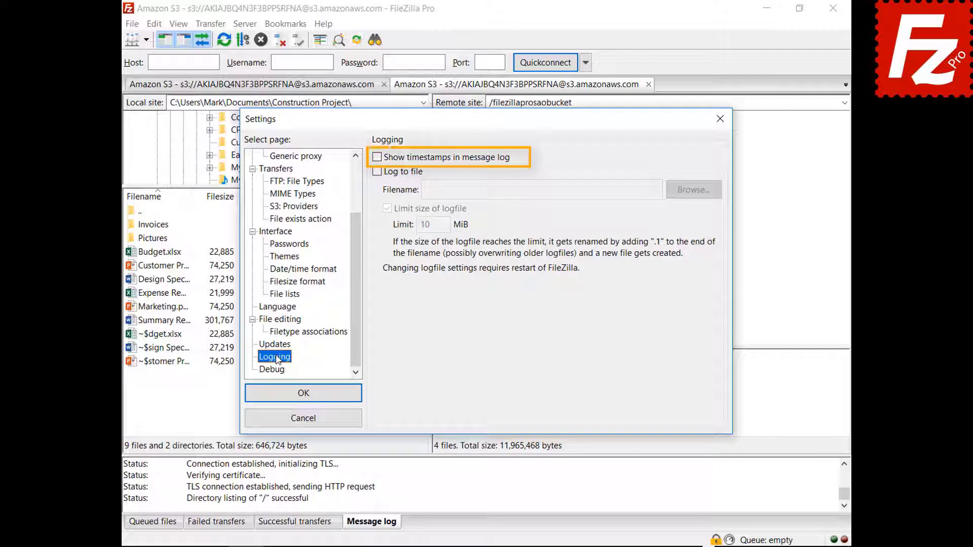
click(377, 158)
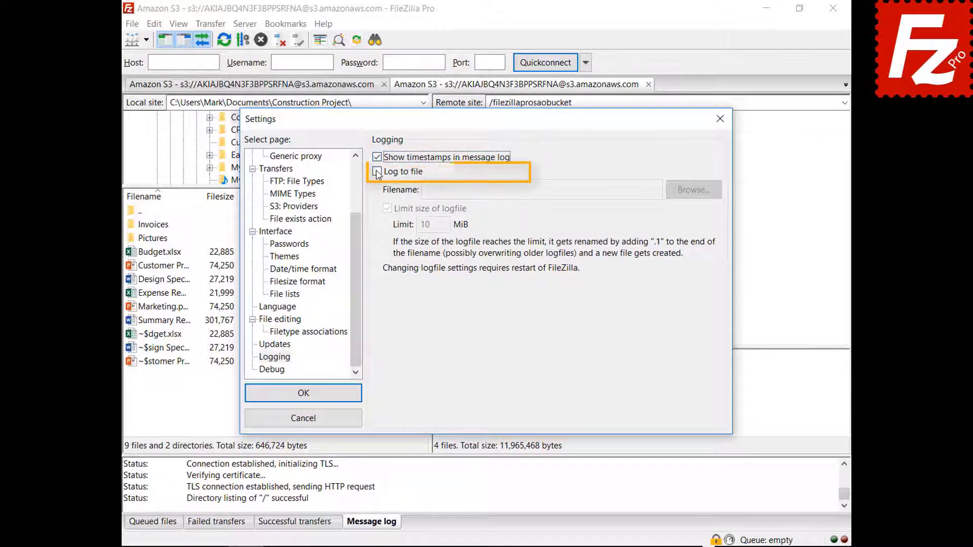
click(377, 172)
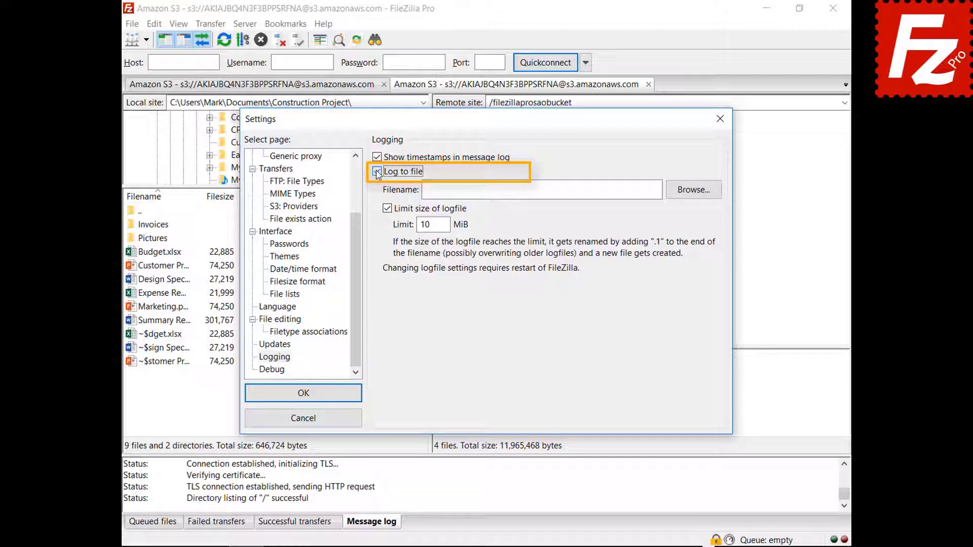
click(692, 196)
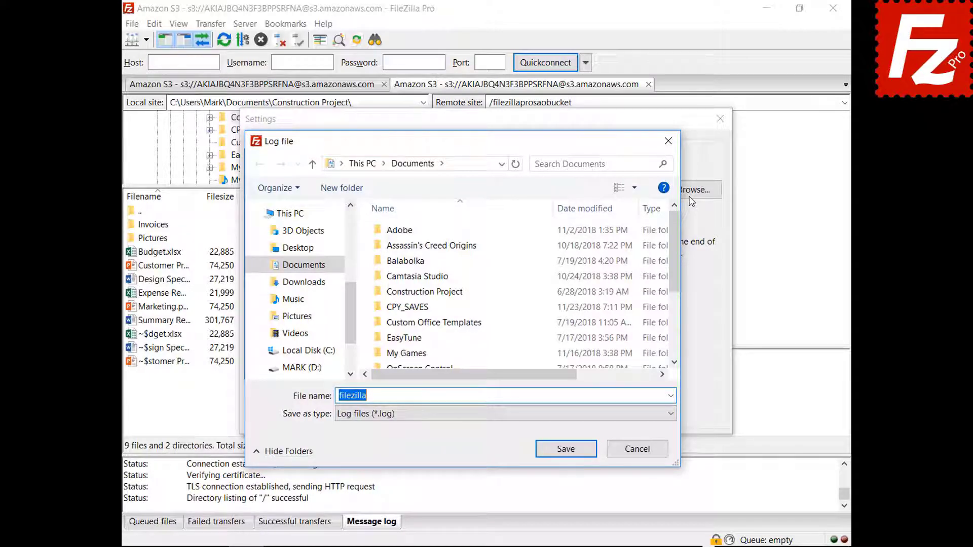
click(567, 452)
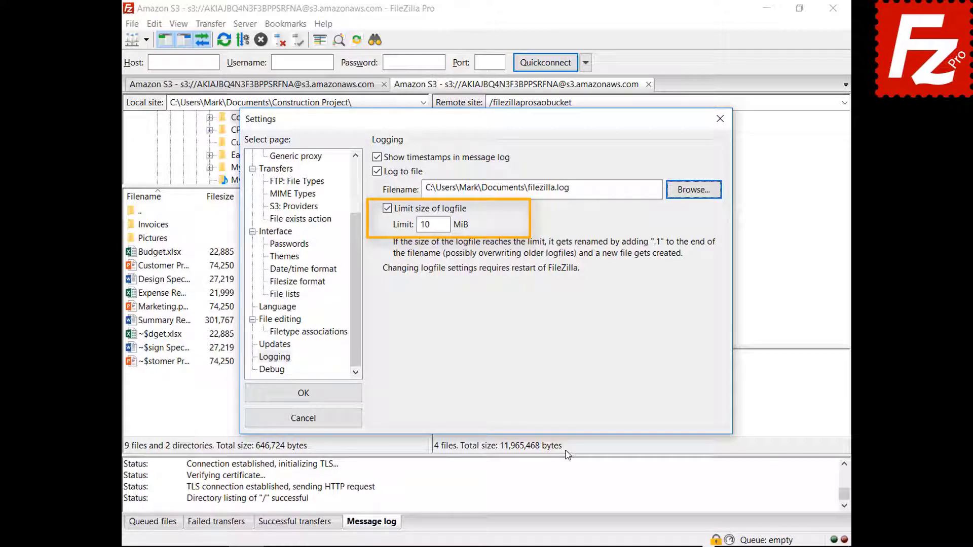
click(282, 373)
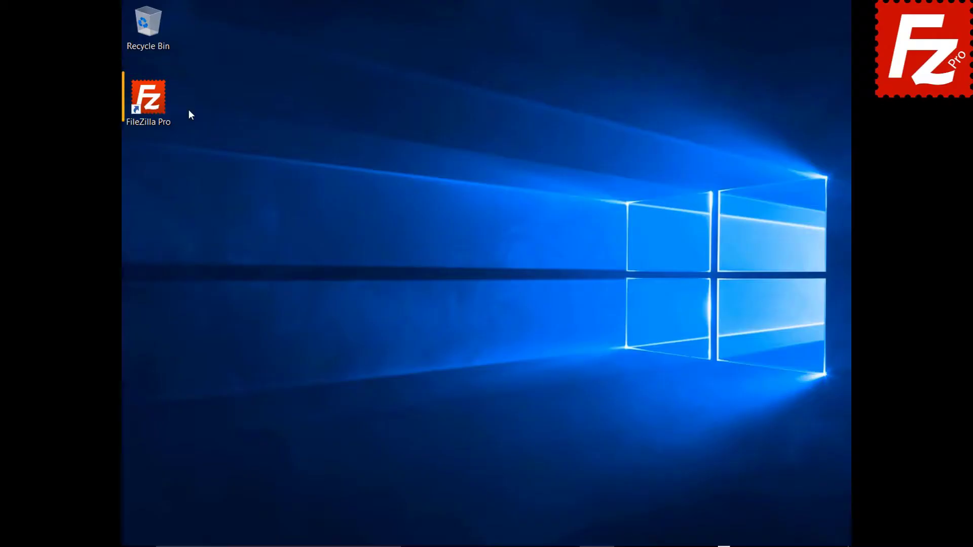
Launch FileZilla Pro and create a new site 'Amazon EC2' using SFTP.
double_click(154, 104)
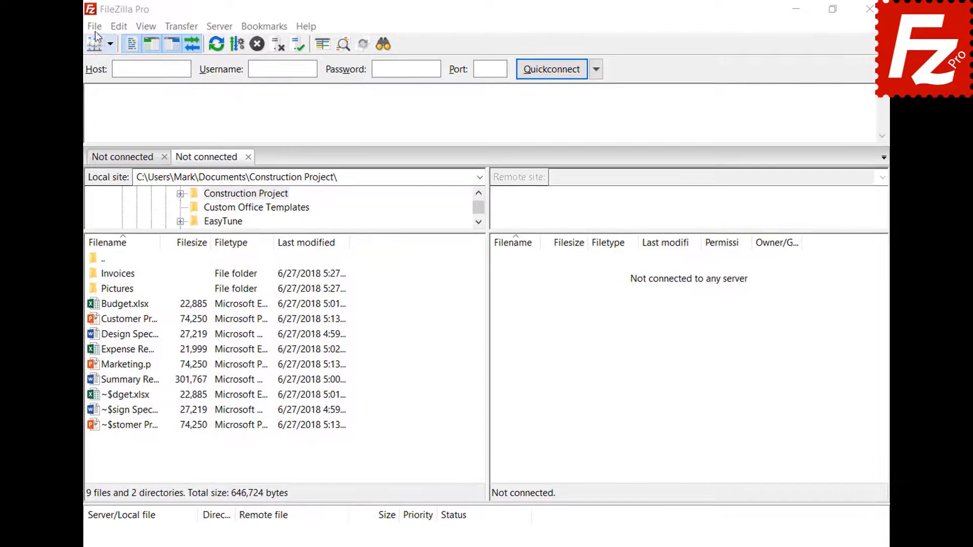
click(95, 28)
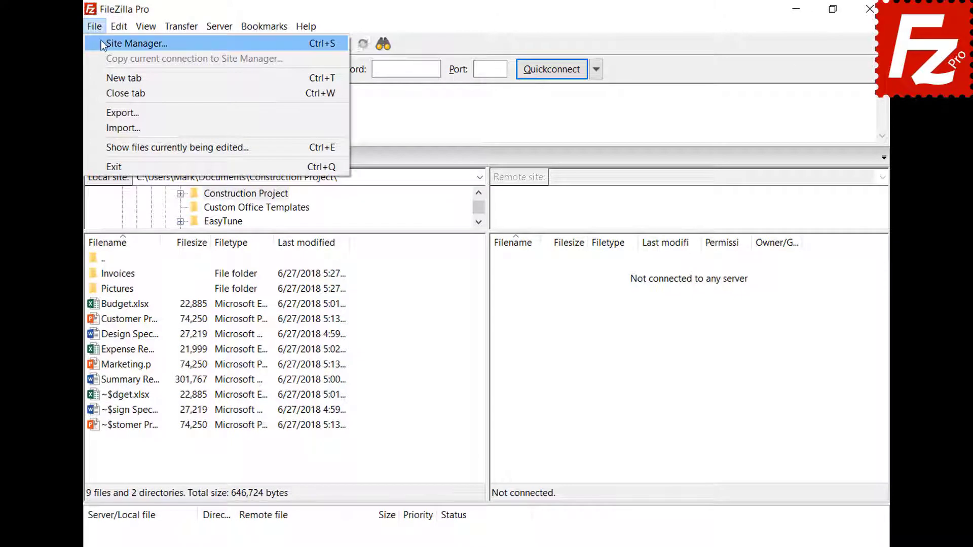
click(101, 40)
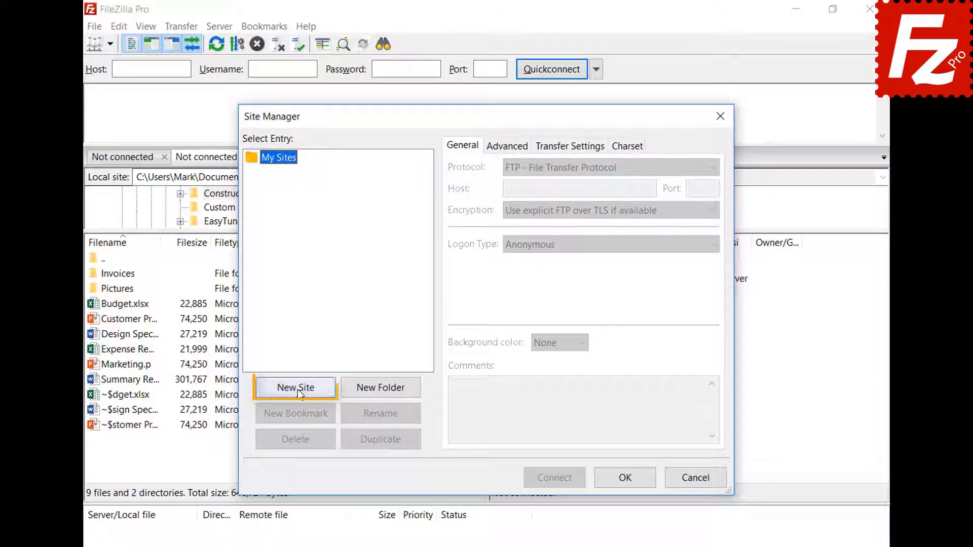
click(299, 389)
text(Ama)
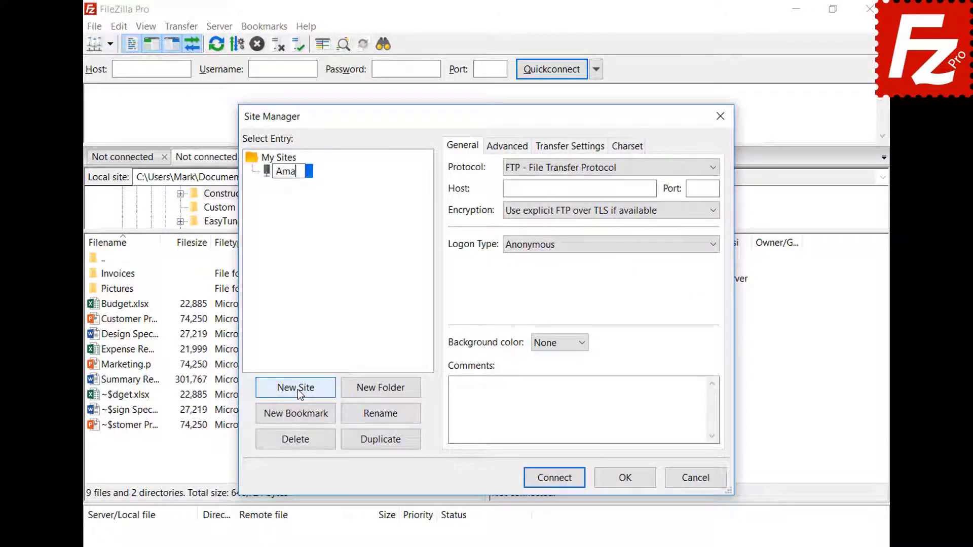
text(zon EC2)
key(Return)
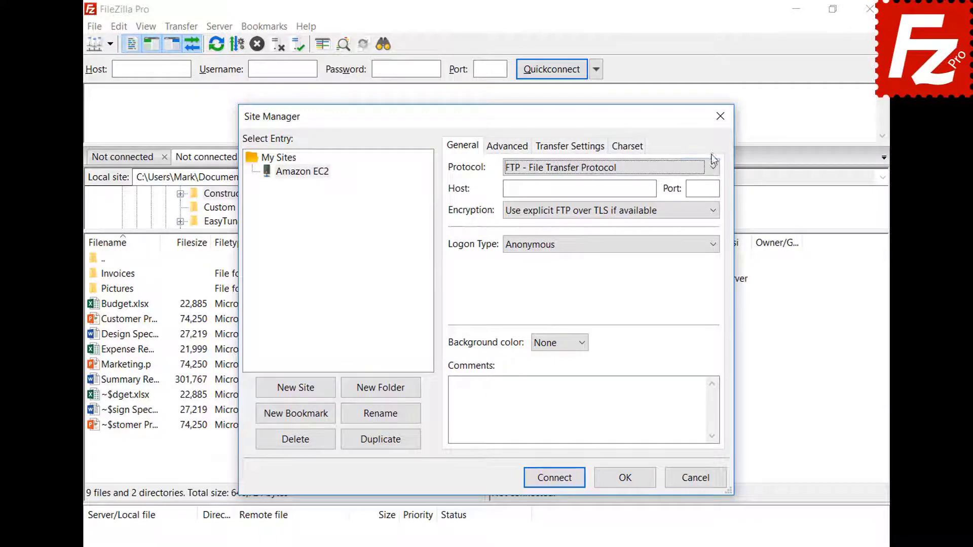
click(712, 168)
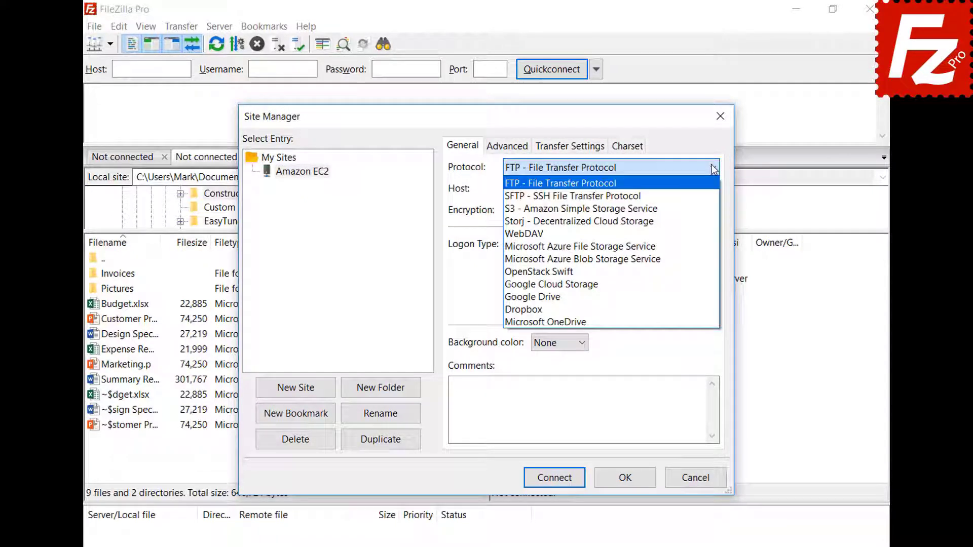
click(714, 196)
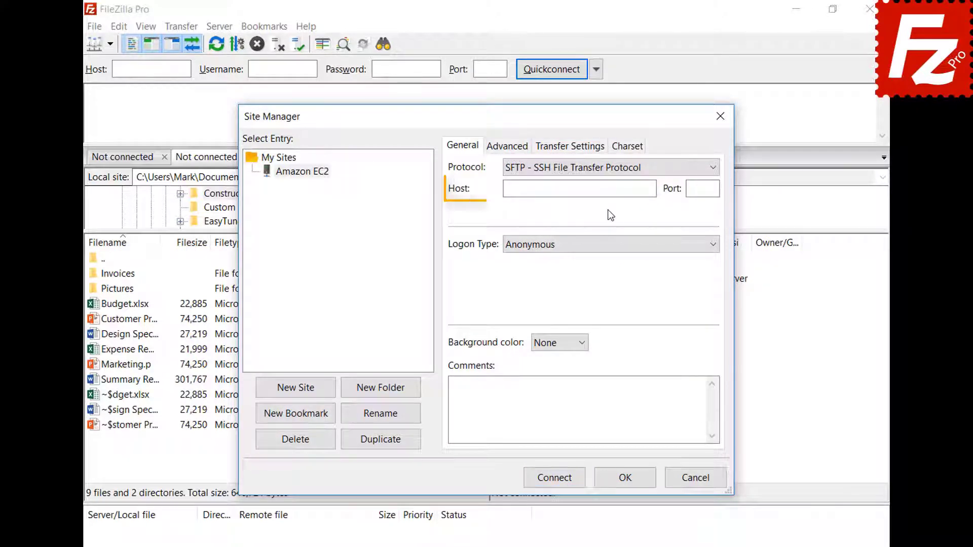
Paste the EC2 hostname, use Key file logon as ubuntu with AWSKeyPair.pem, and connect.
click(610, 189)
key(ctrl+v)
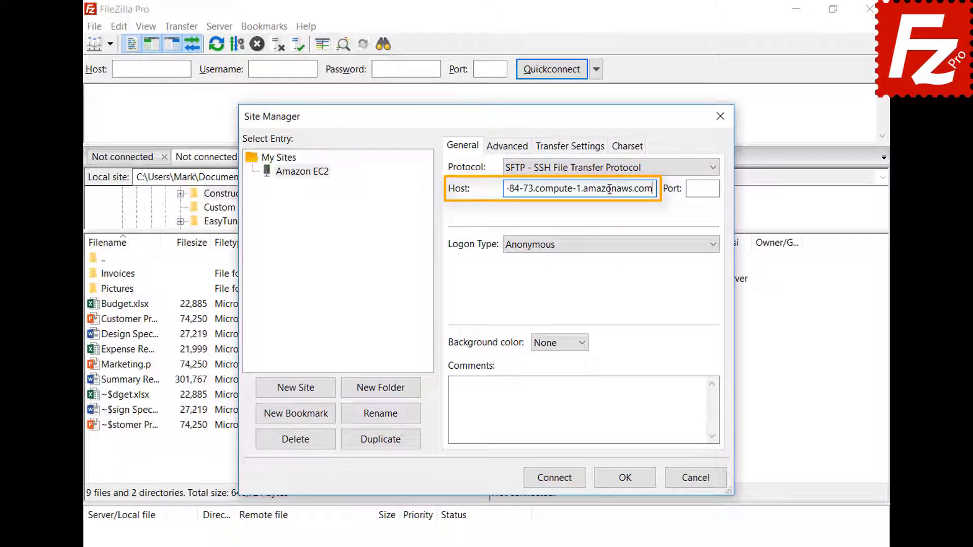
click(621, 247)
click(619, 308)
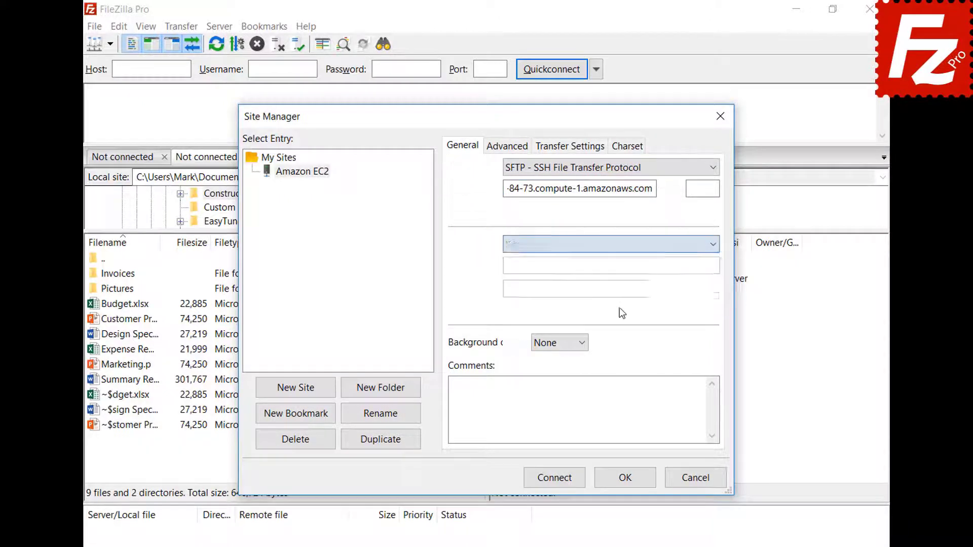
click(625, 268)
text(ubuntu)
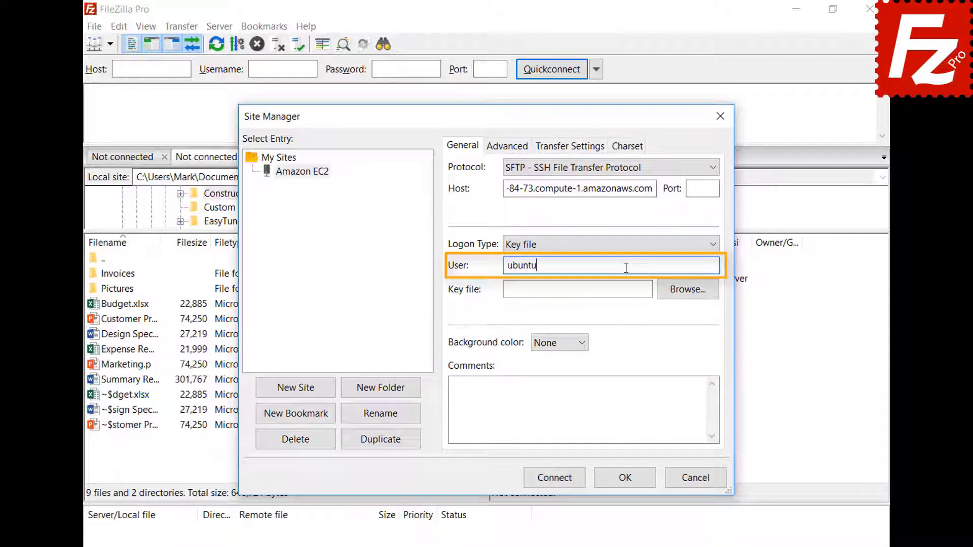
click(687, 297)
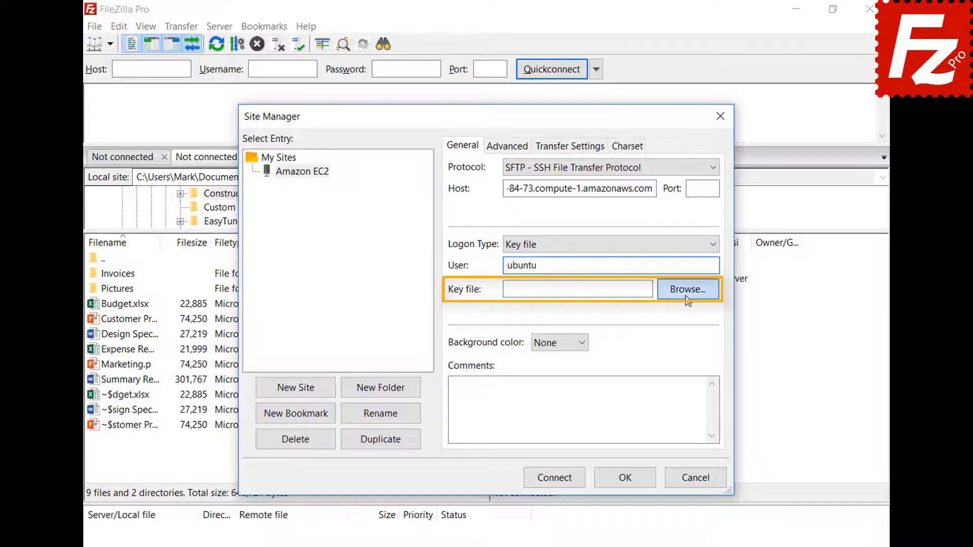
double_click(453, 419)
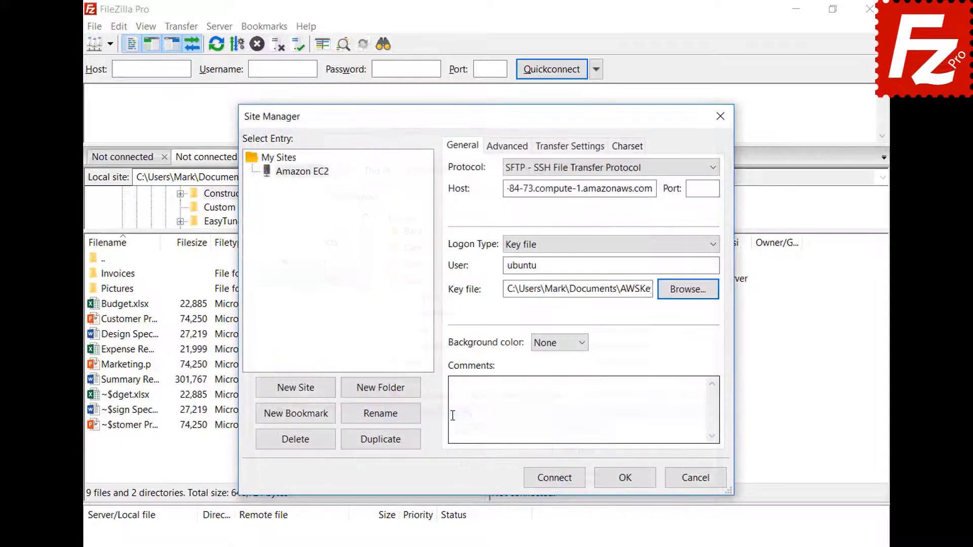
click(557, 480)
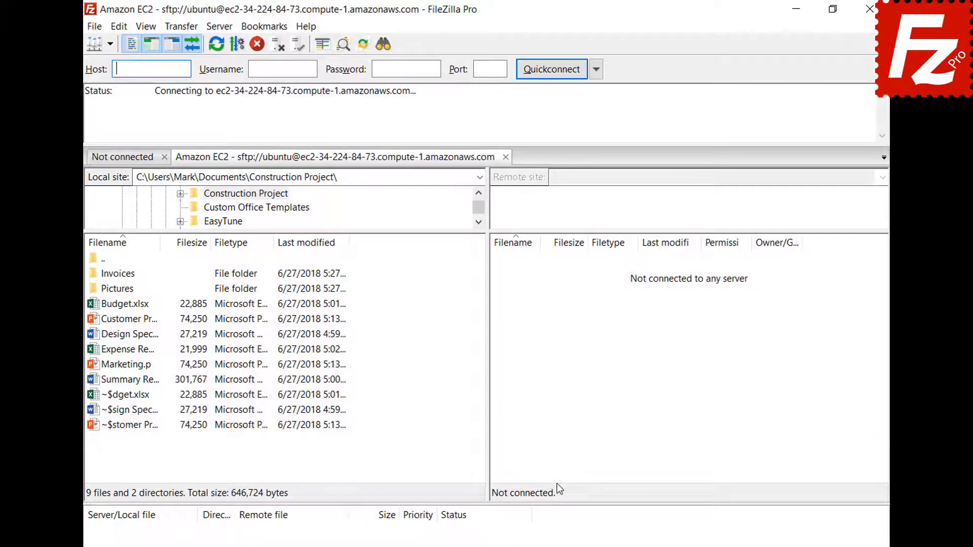
Always trust the EC2 server's host key by adding it to the cache, and continue connecting.
click(329, 363)
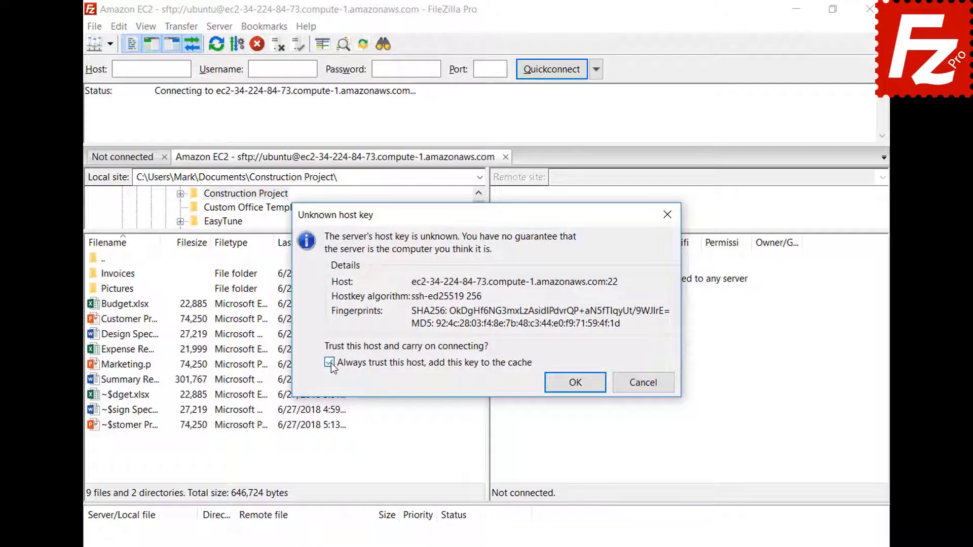
click(574, 384)
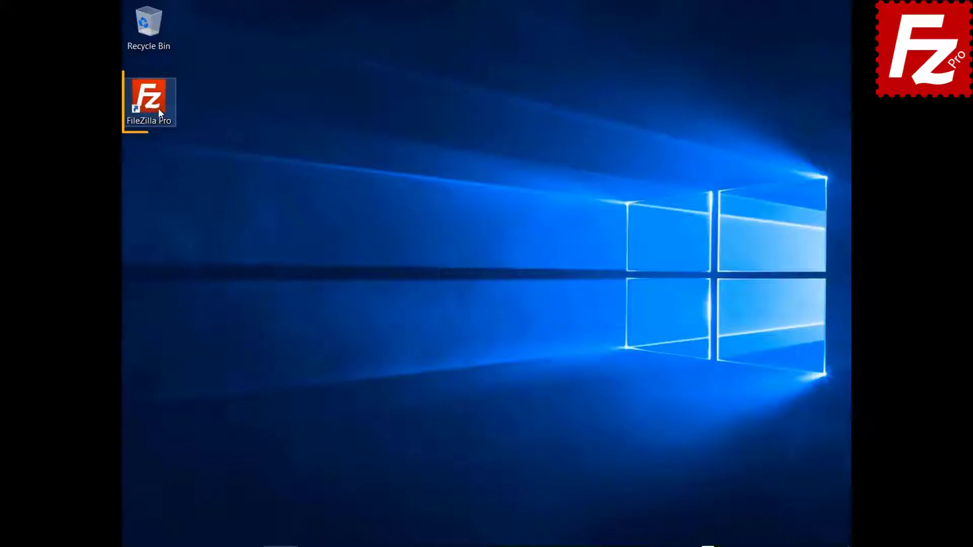
Launch FileZilla Pro and create a new Site Manager entry named 'S3 Connection'.
double_click(157, 108)
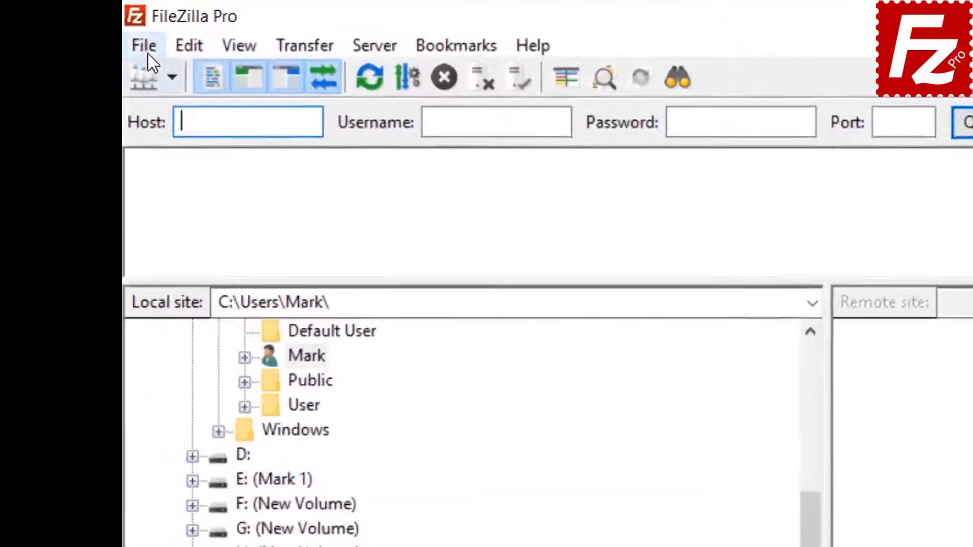
click(134, 25)
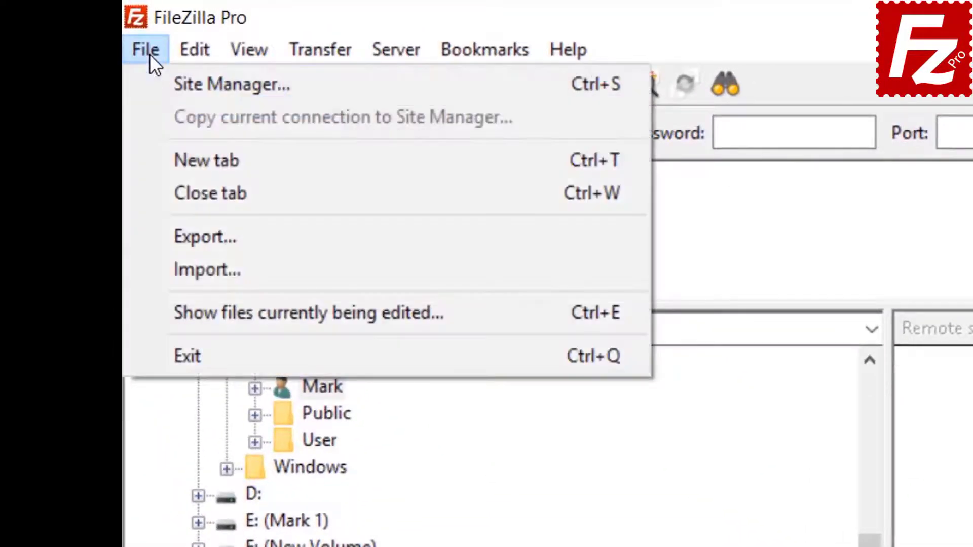
click(179, 83)
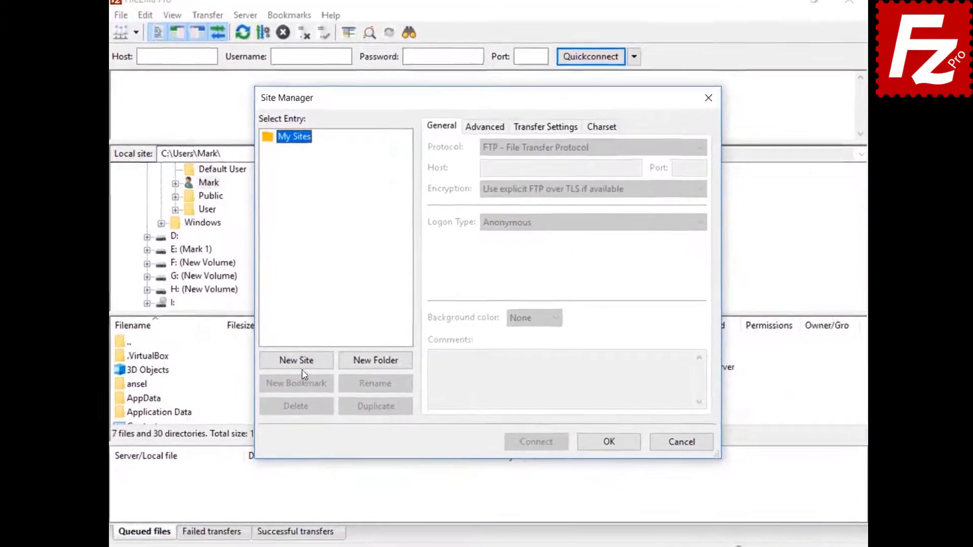
click(314, 357)
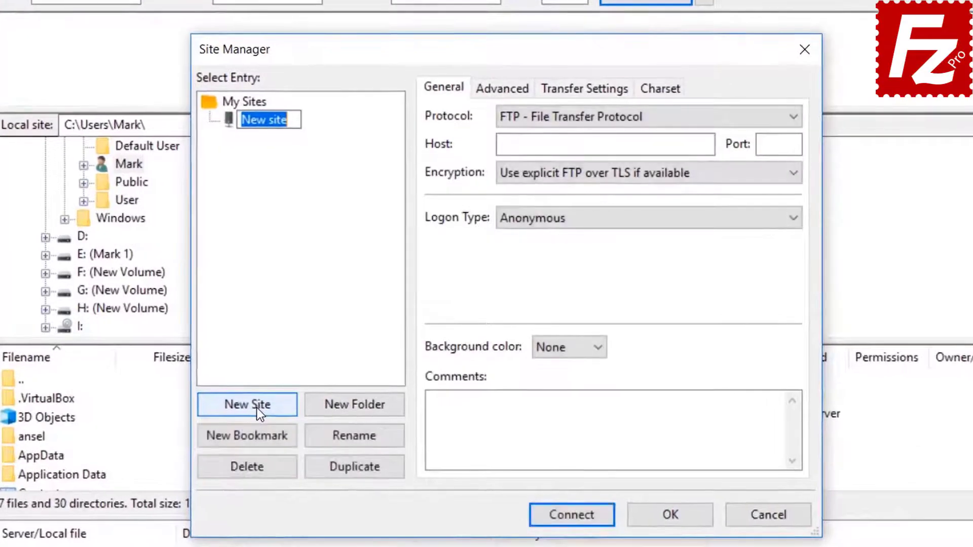
text(S3)
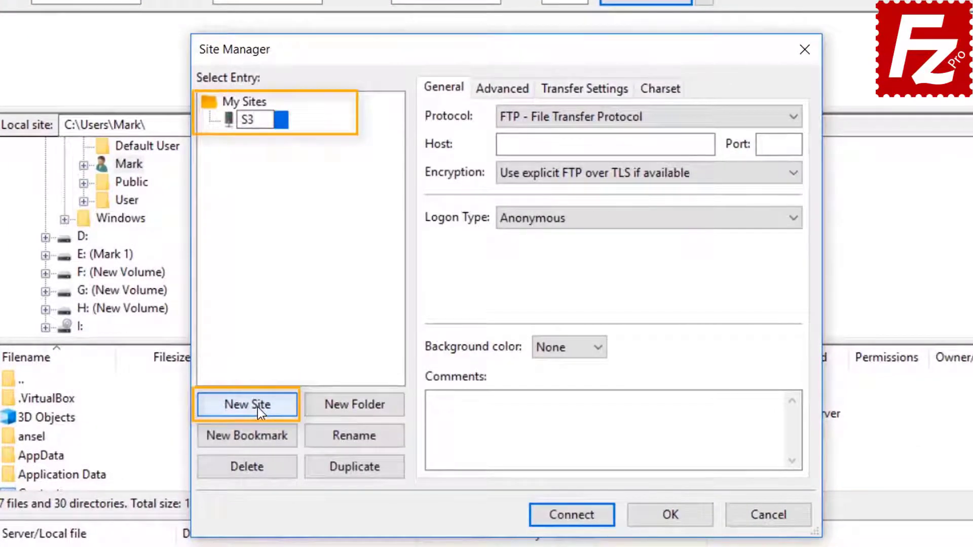
text( Connec)
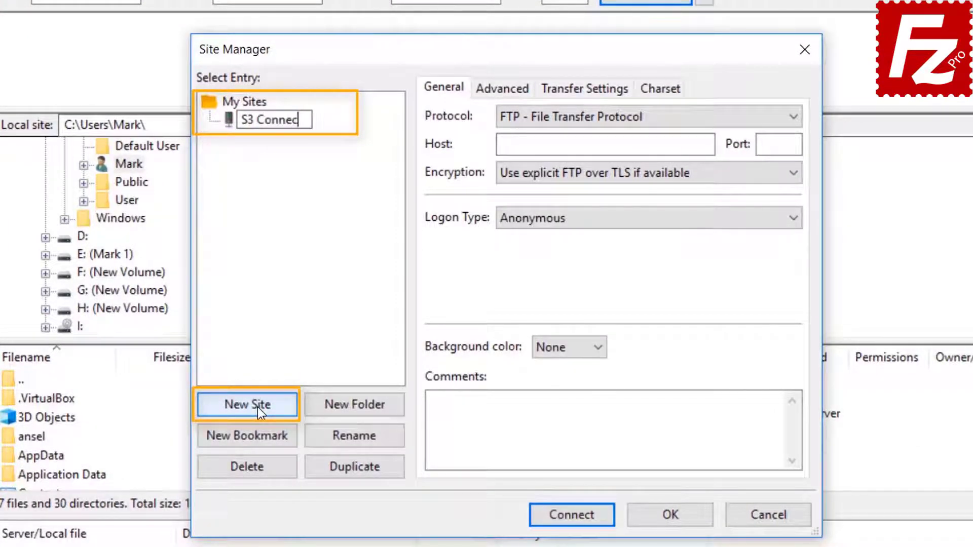
text(tion)
key(Return)
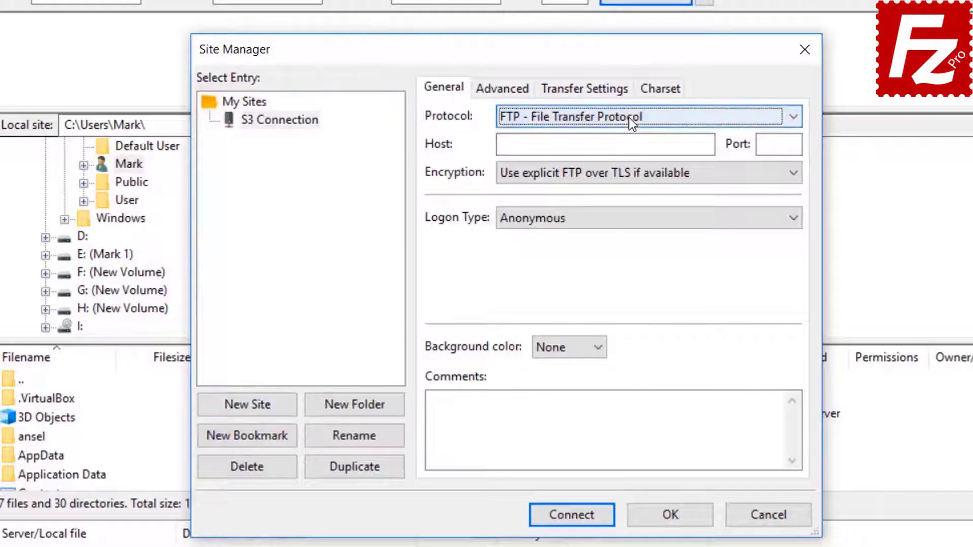
Set Amazon S3 protocol with Normal logon, paste both keys, connect and save passwords.
click(629, 118)
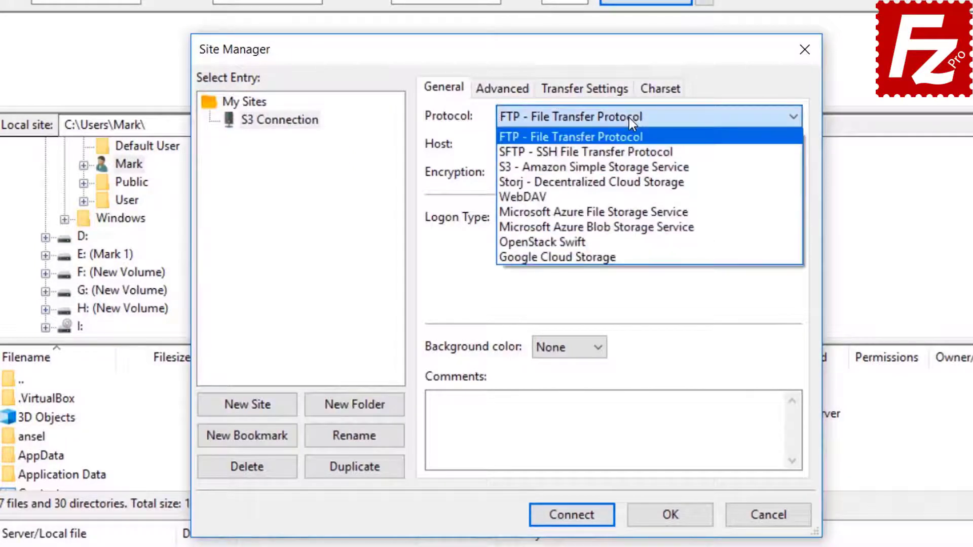
click(629, 167)
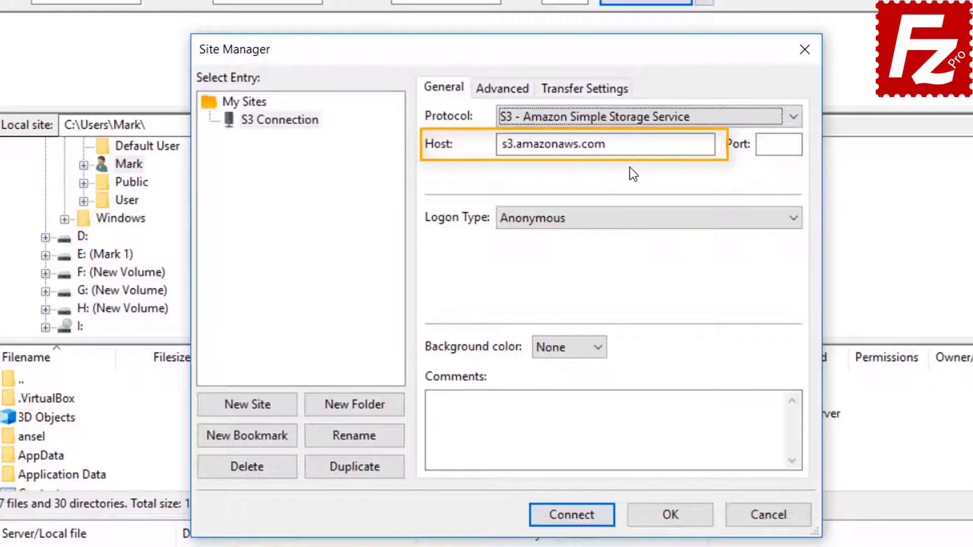
click(623, 220)
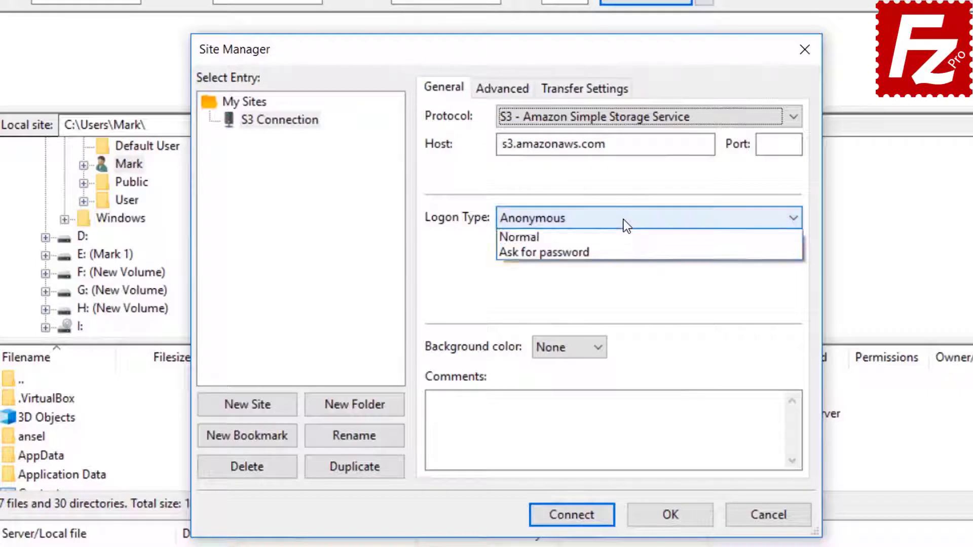
click(623, 251)
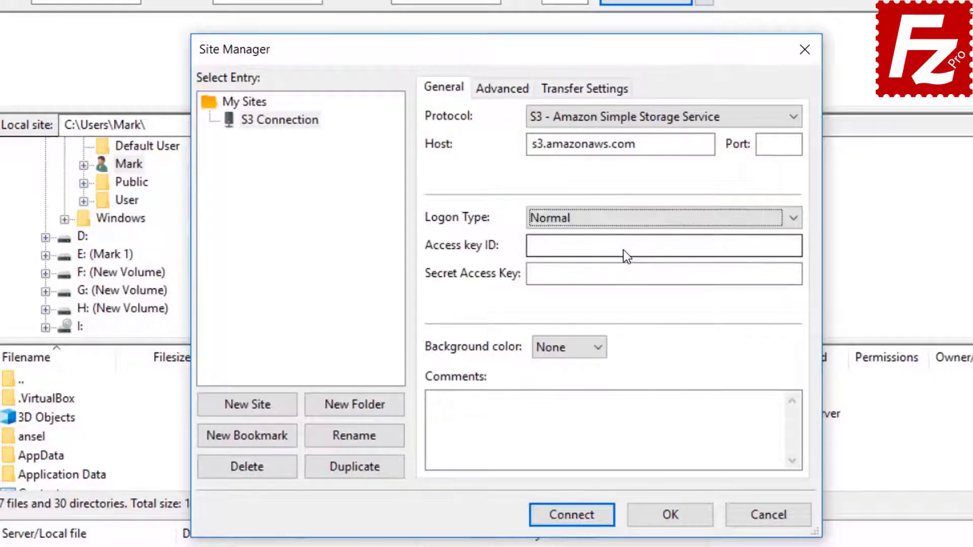
click(624, 250)
key(ctrl+v)
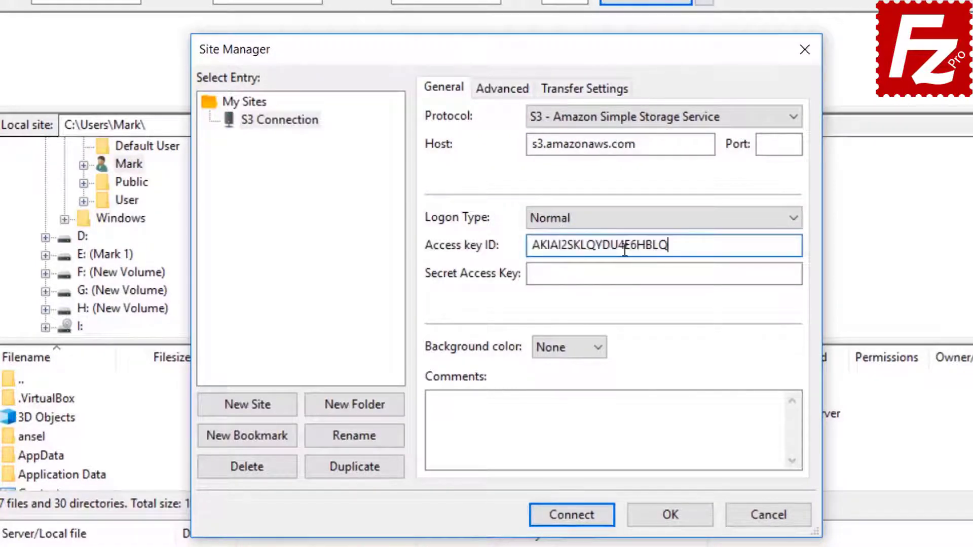
click(630, 273)
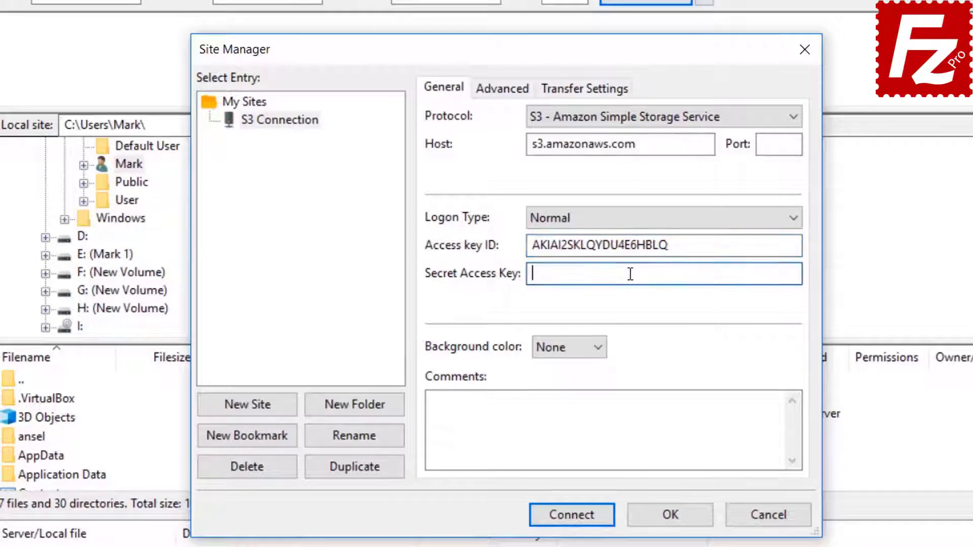
key(ctrl+v)
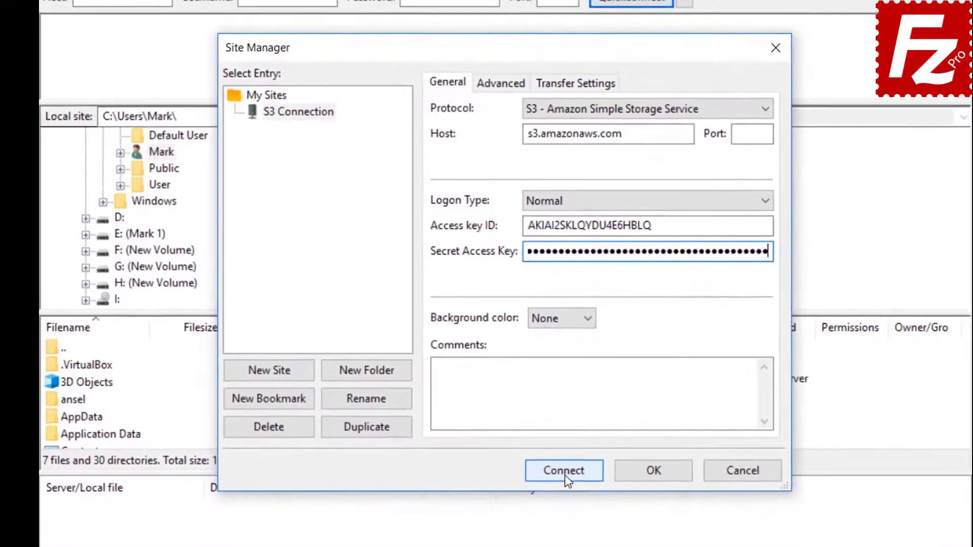
click(571, 516)
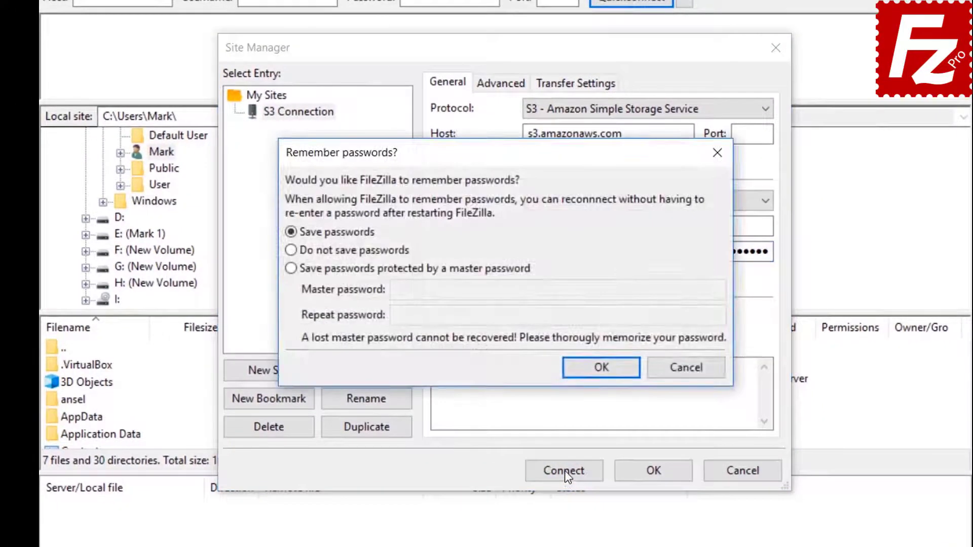
click(601, 374)
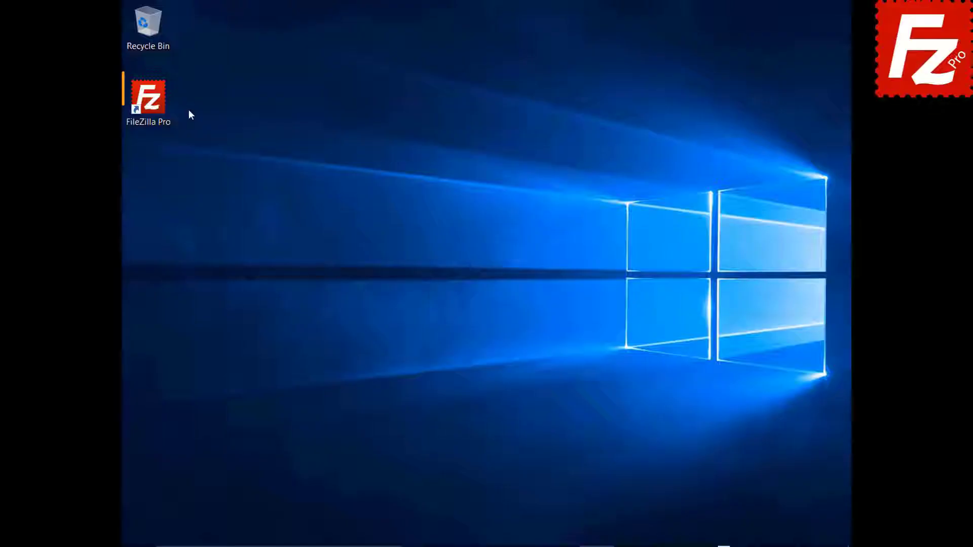
Launch FileZilla Pro and add an S3 provider named DigitalOcean in Settings' S3: Providers page.
click(166, 108)
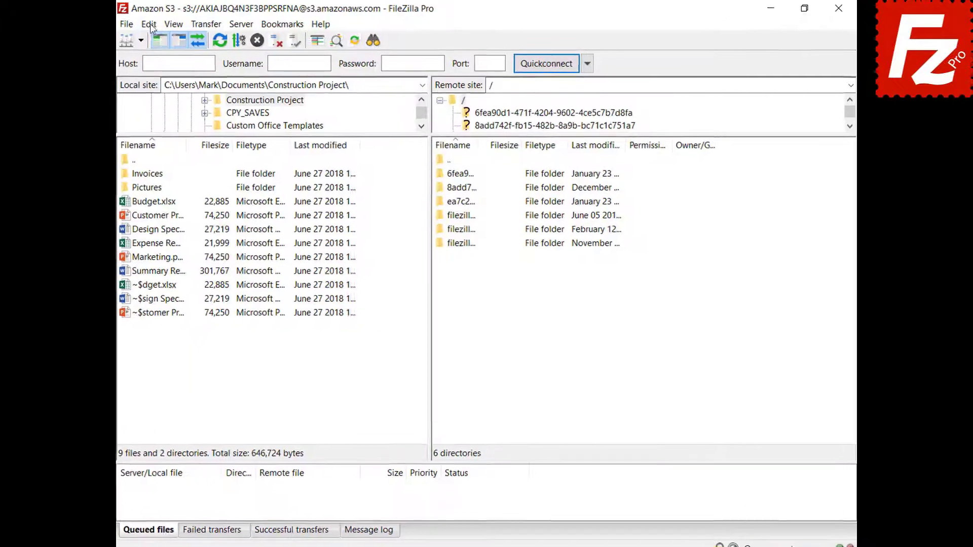
click(136, 25)
click(143, 74)
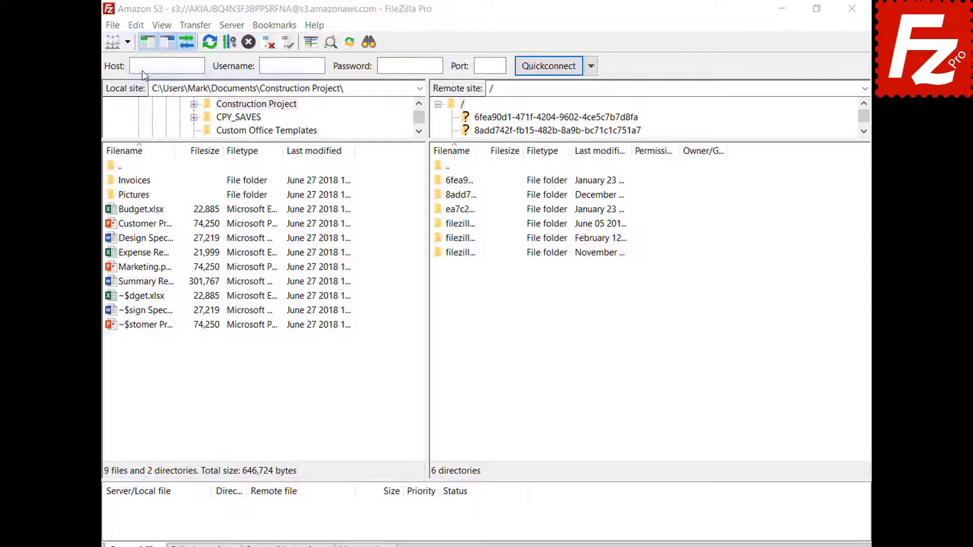
click(264, 298)
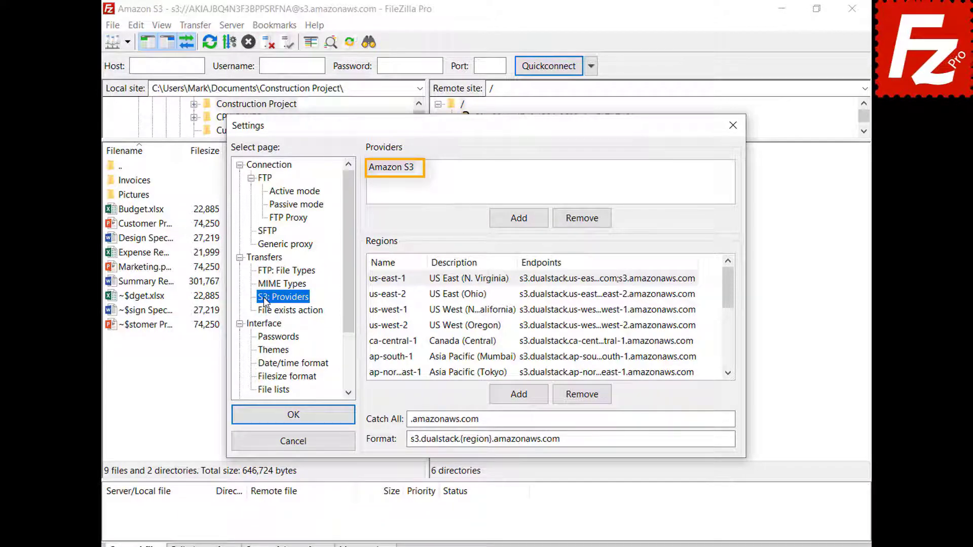
click(518, 218)
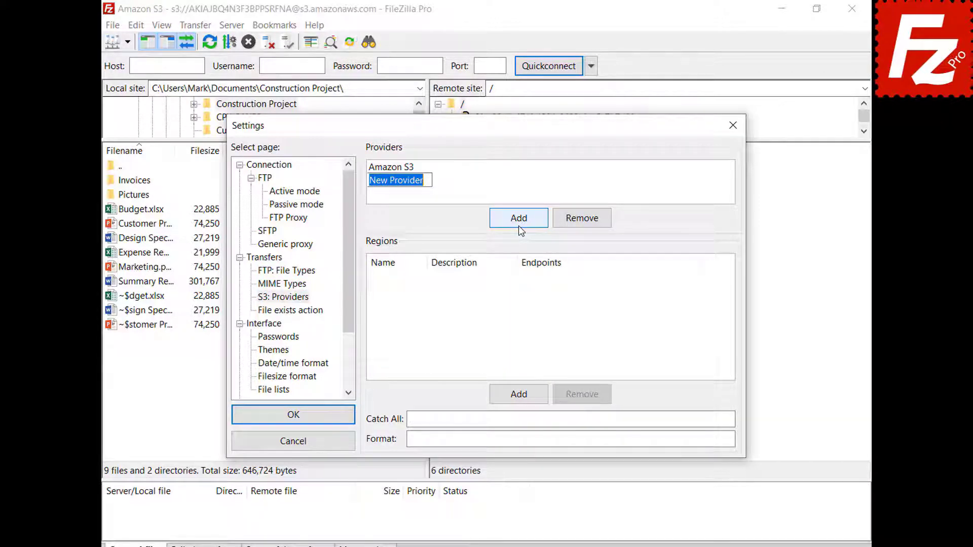
text(Digi)
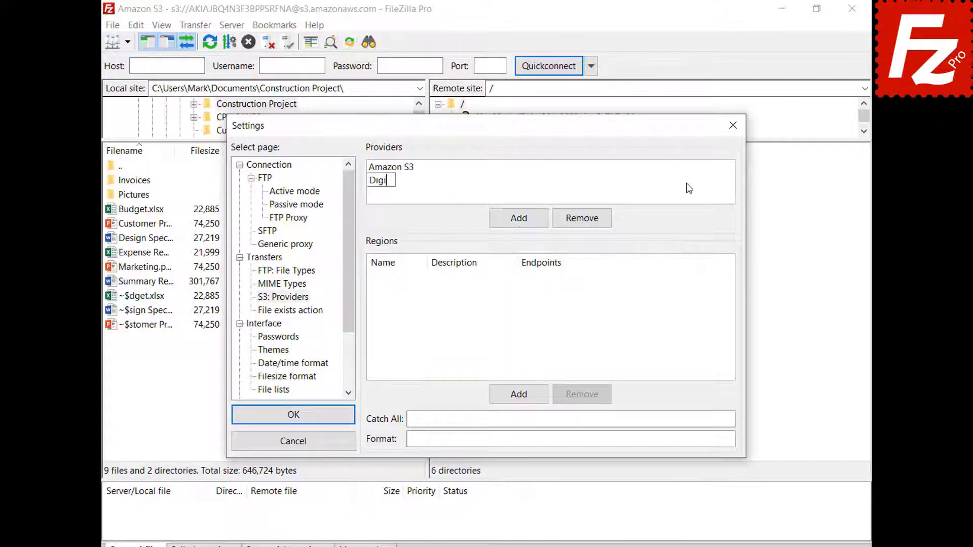
text(talOcean)
key(Return)
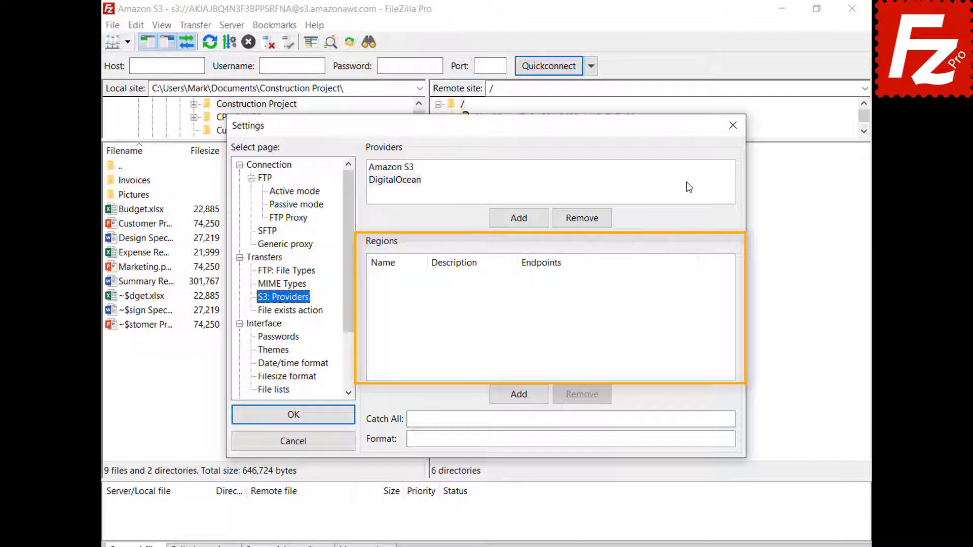
Add DigitalOcean regions nyc3 (New York 3) and sgp1 (Singapore 1) with their pasted endpoints.
click(687, 186)
click(518, 394)
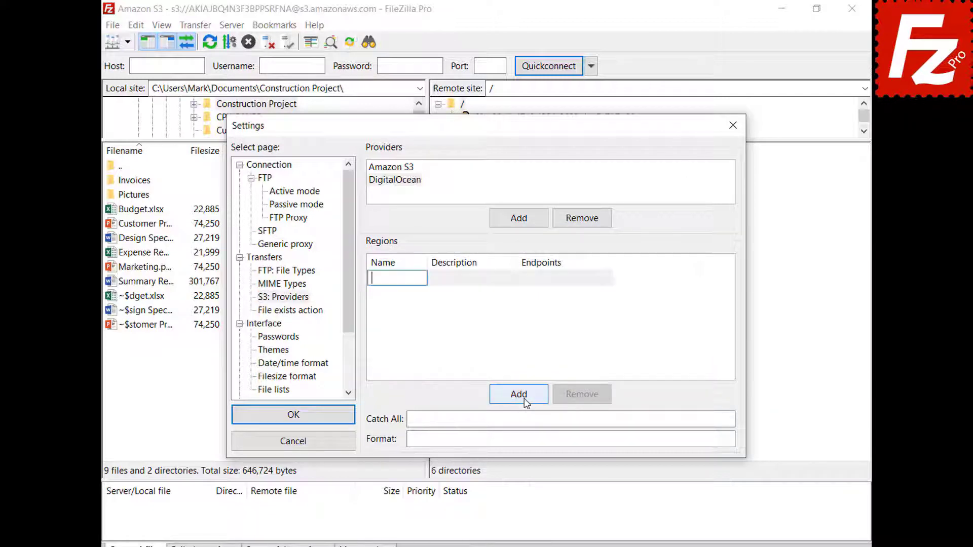
text(nyc3)
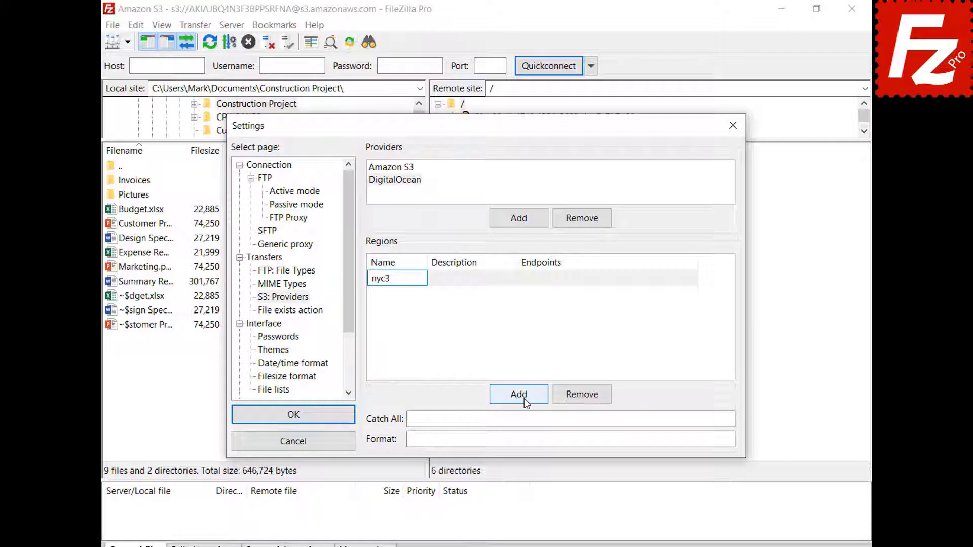
click(514, 278)
text(New York 3)
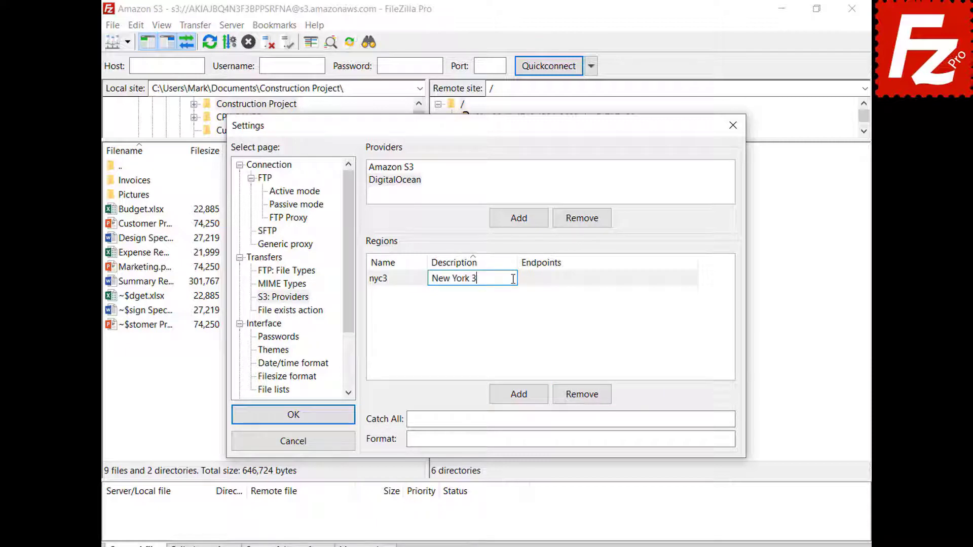
click(693, 278)
text(nyc3.digitaloceanspaces.com)
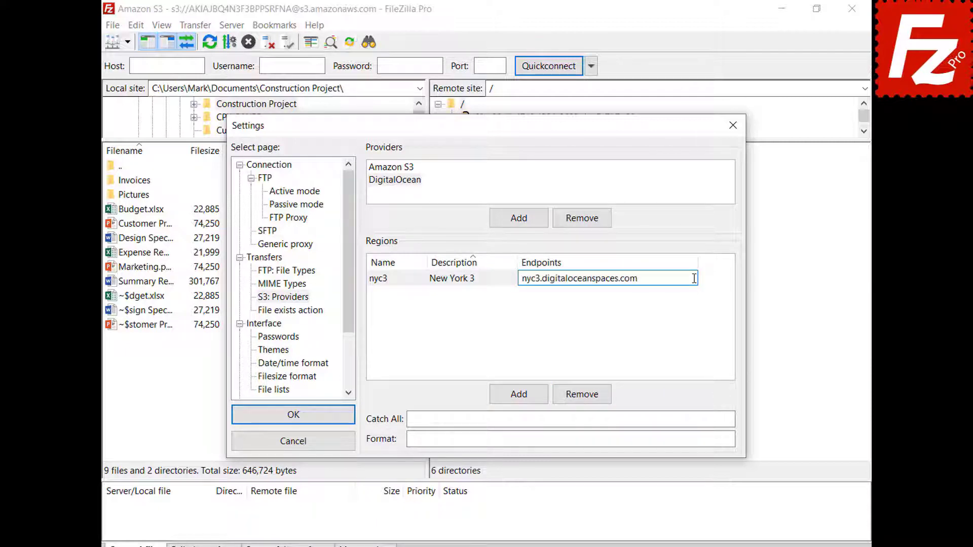
key(Return)
click(519, 394)
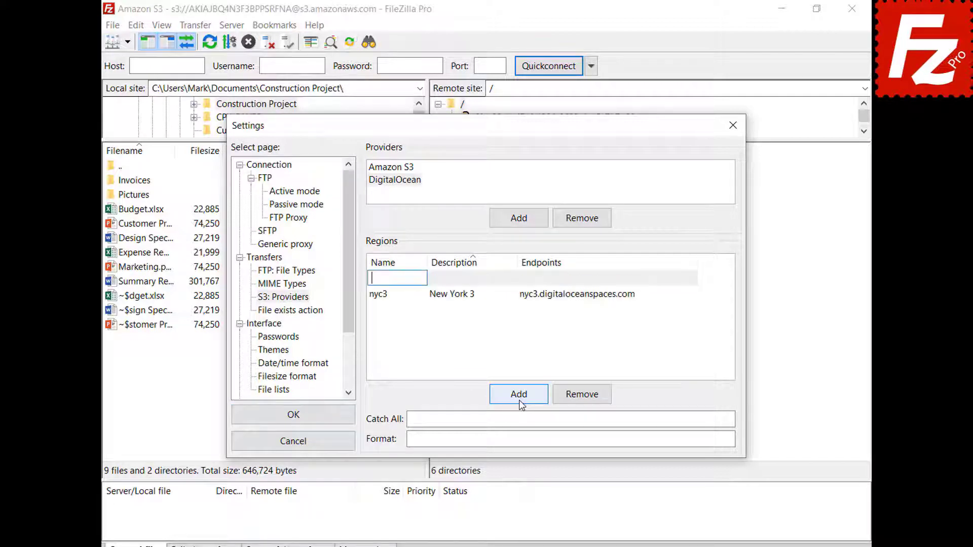
text(sgp1)
click(512, 278)
text(Singapore 1)
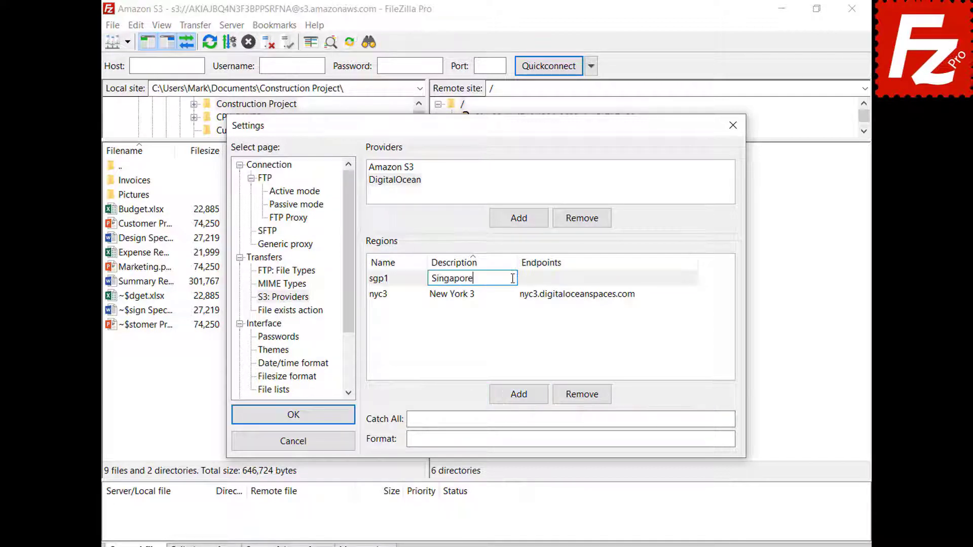
key(Return)
click(692, 293)
text(sgp1.digitaloceanspaces.com)
key(Return)
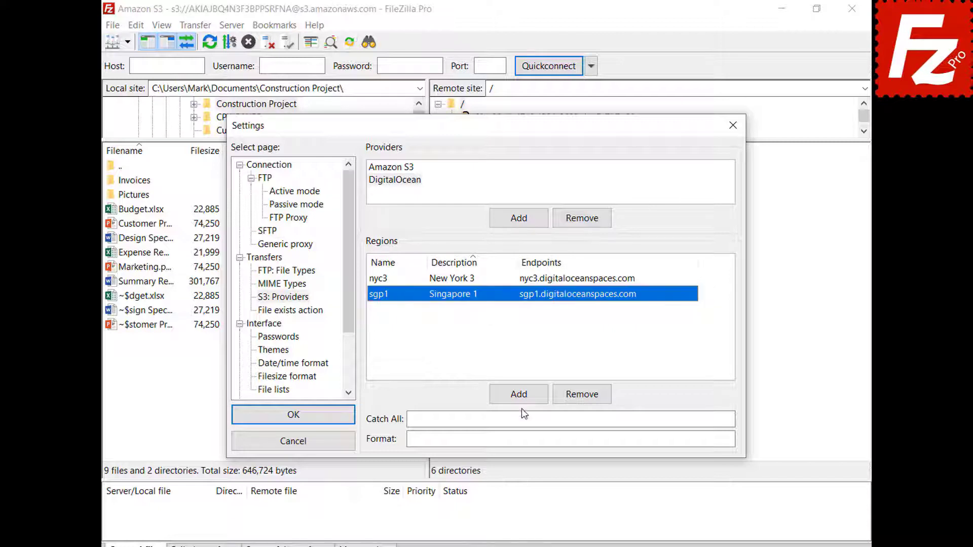
Add regions ams3 (Amsterdam 3) and sfo2 (San Francisco 2) with their pasted endpoints.
click(519, 395)
text(ams3)
click(512, 278)
text(Ams)
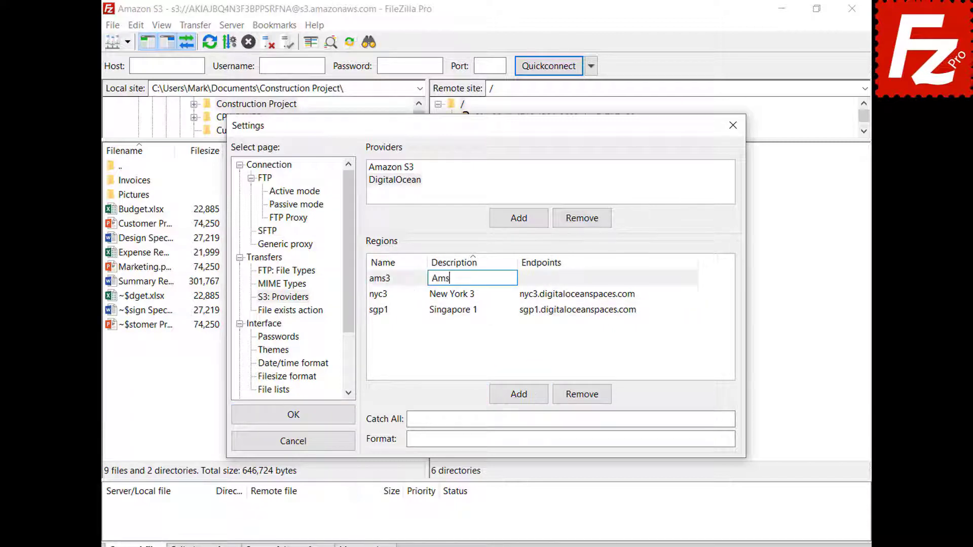
text(terdam 3)
key(Return)
click(692, 278)
text(ams3.digitaloceanspaces.com)
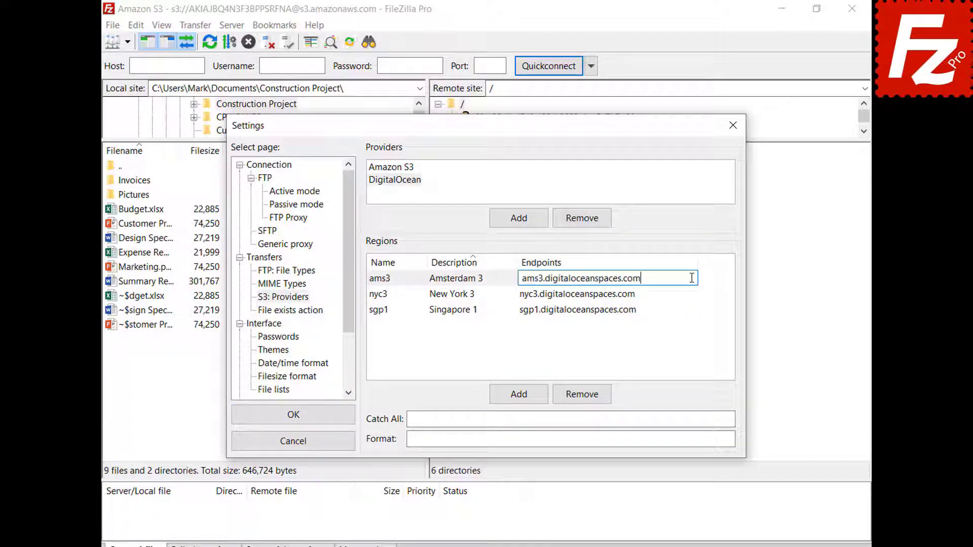
key(Return)
click(518, 400)
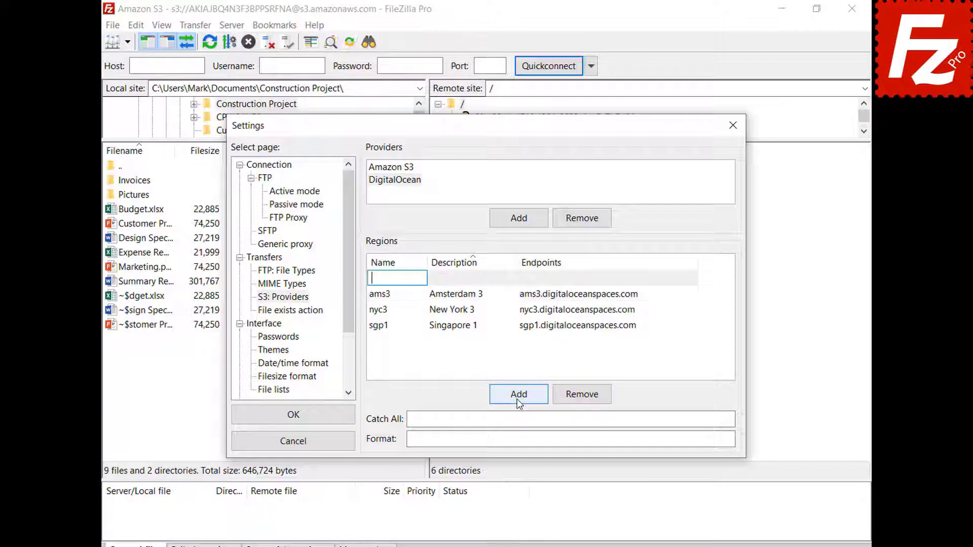
text(sfo2)
click(512, 278)
text(San Francisco 2)
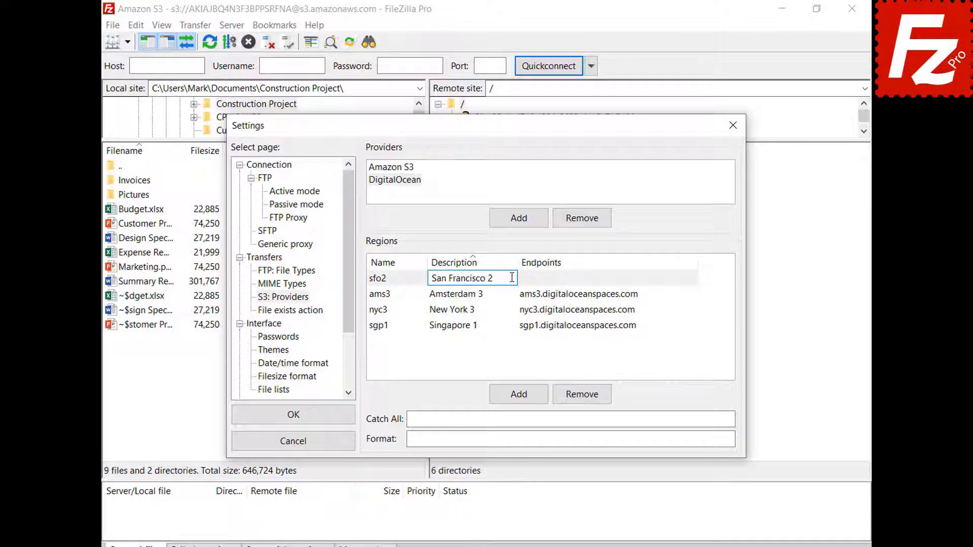
key(Return)
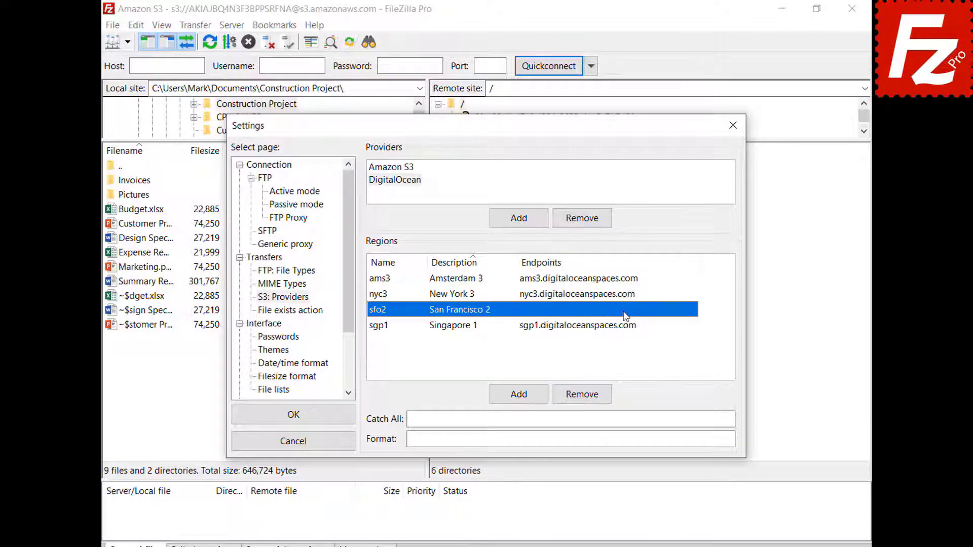
click(626, 315)
text(sfo2.digitaloceanspaces.com)
key(Return)
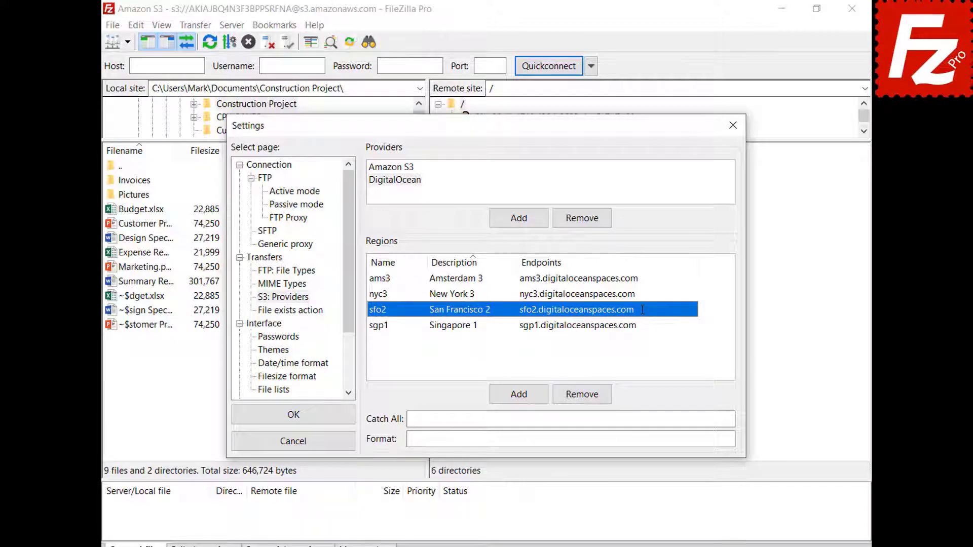
Paste the .digitaloceanspaces.com catch-all domain and the bucket address format, then save the settings.
click(706, 419)
text(.digitaloceanspaces.com)
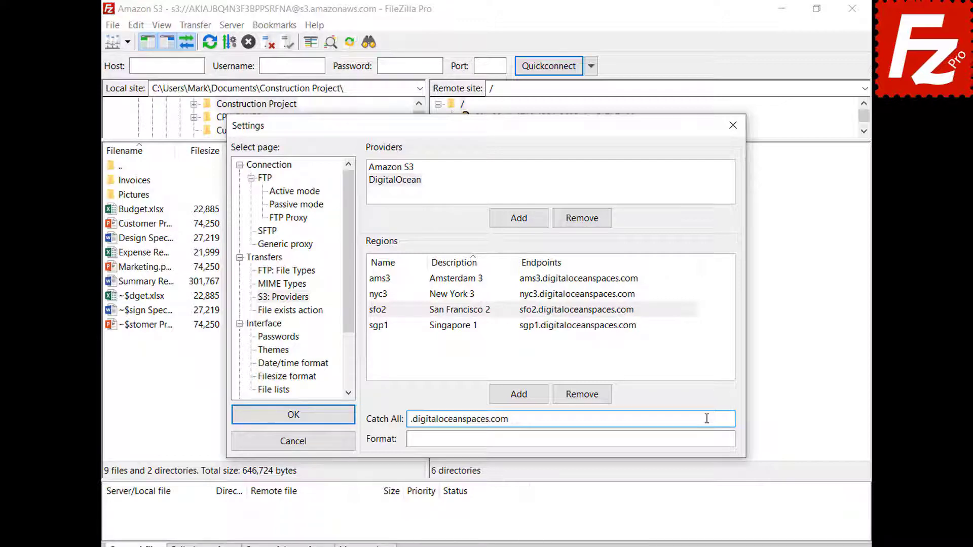
click(709, 438)
text({BUCKET}.{REGION}.digitaloceanspaces.com)
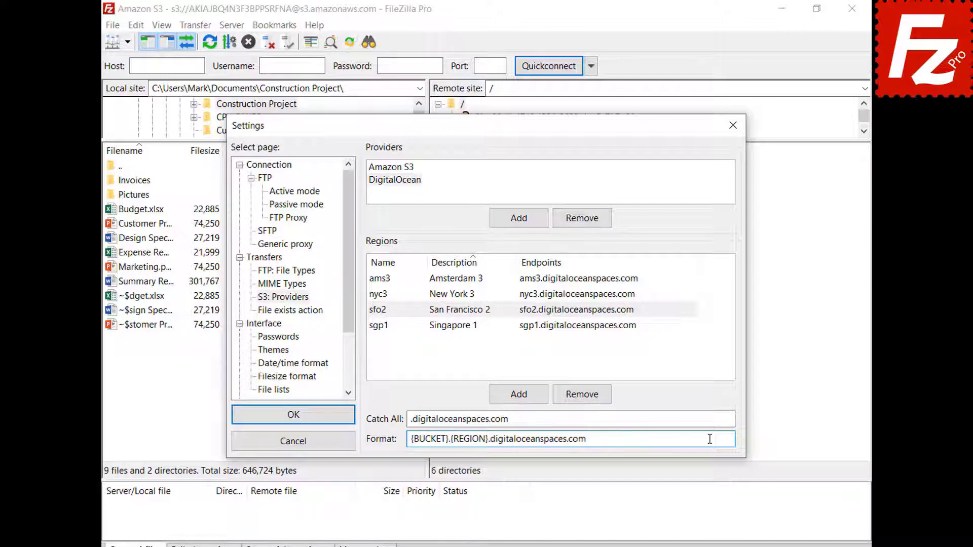
click(293, 416)
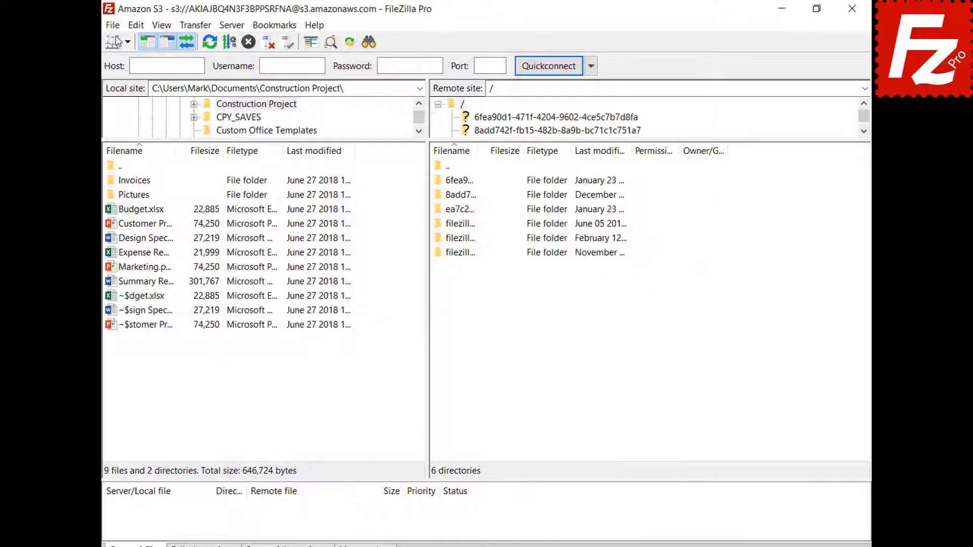
Create a new site named 'Digital Ocean' that uses the S3 storage protocol.
click(115, 26)
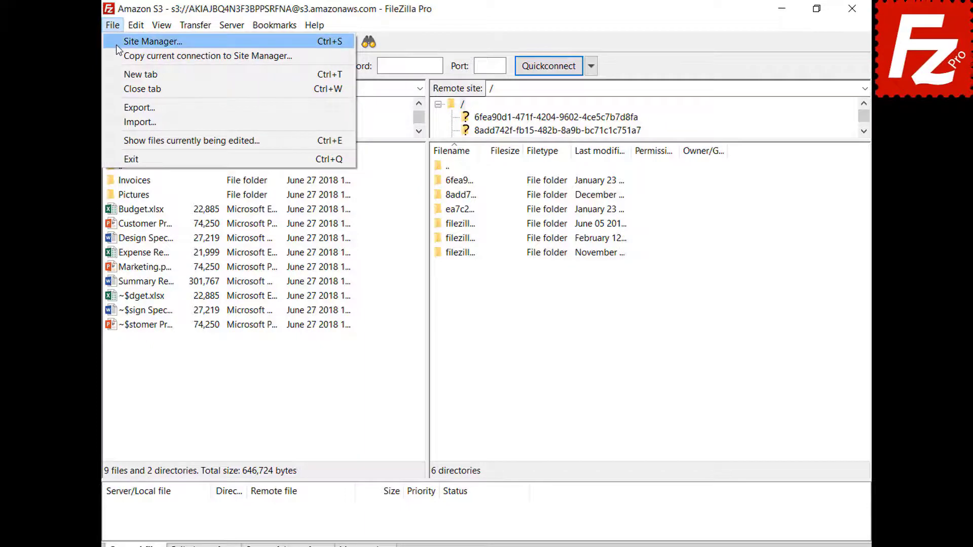
click(117, 44)
click(304, 369)
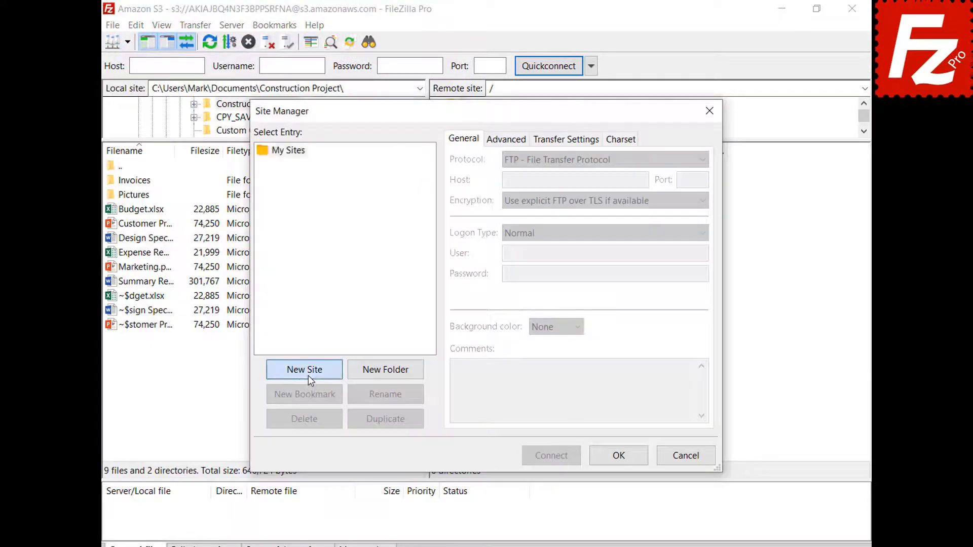
text(Digital Ocean)
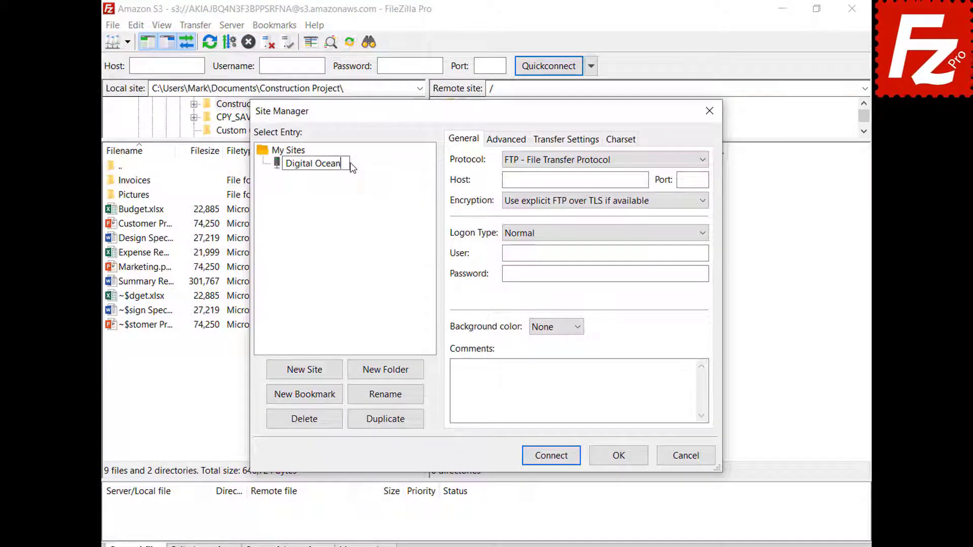
key(Tab)
click(575, 160)
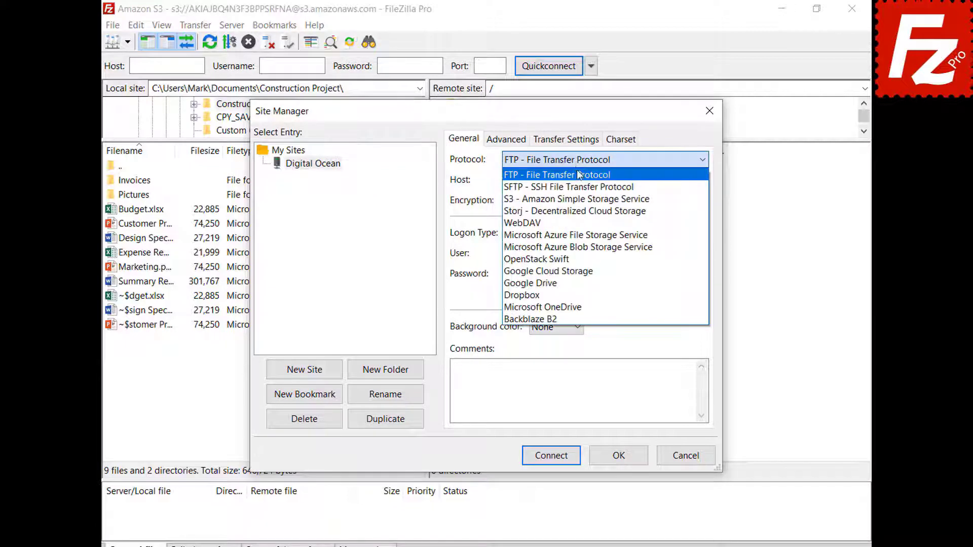
click(581, 203)
Set the host to sfo3.digitaloceanspaces.com, paste the access key ID and secret key, and connect.
key(Tab)
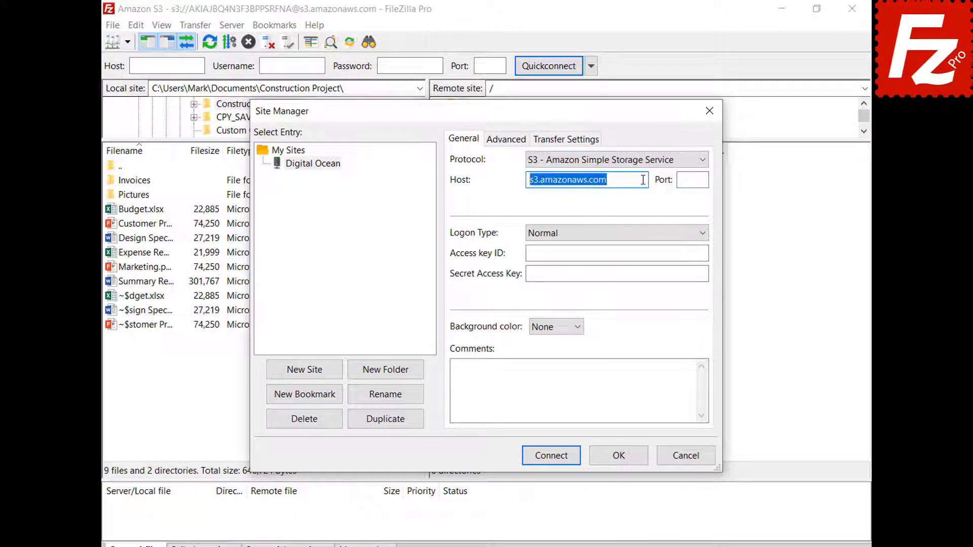
key(BackSpace)
text(sfo3.digitaloceanspaces.com)
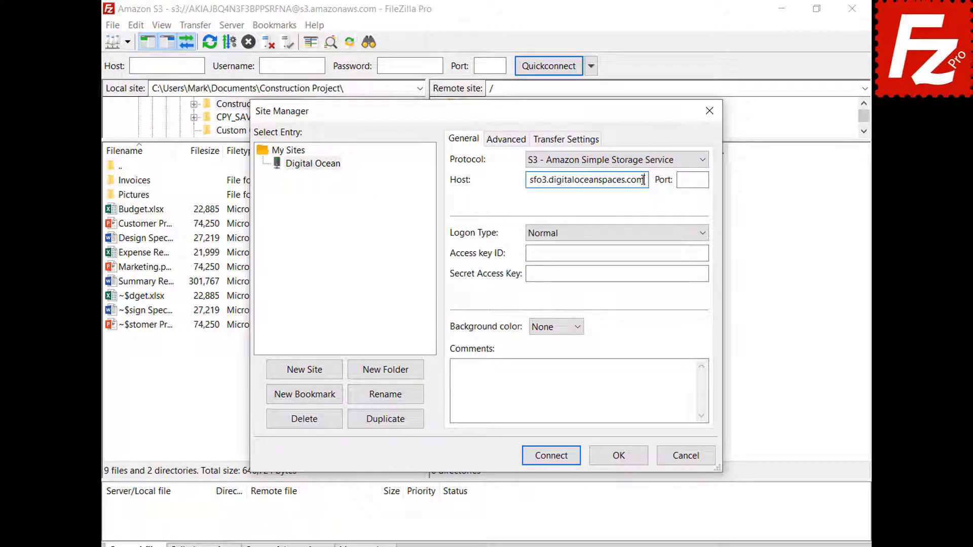
click(705, 253)
key(ctrl+v)
click(703, 275)
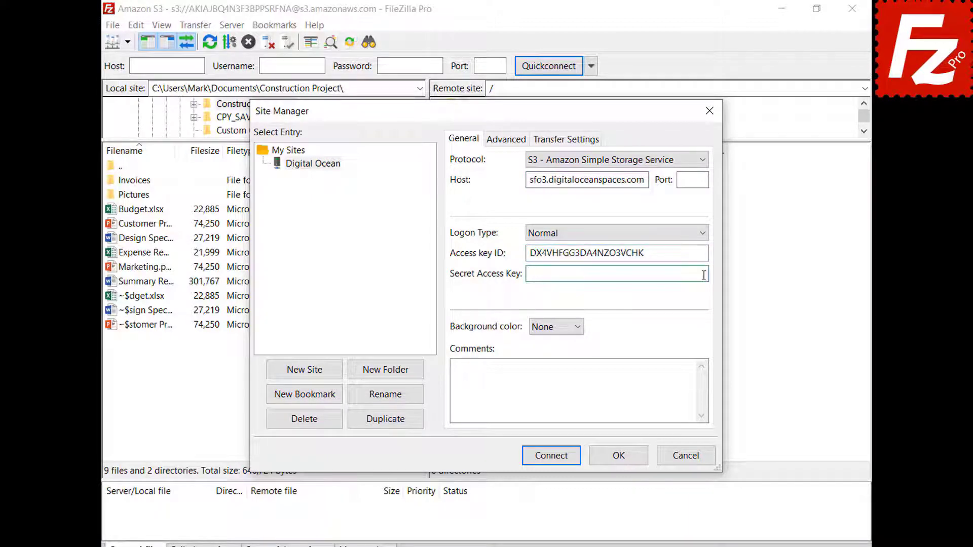
key(ctrl+v)
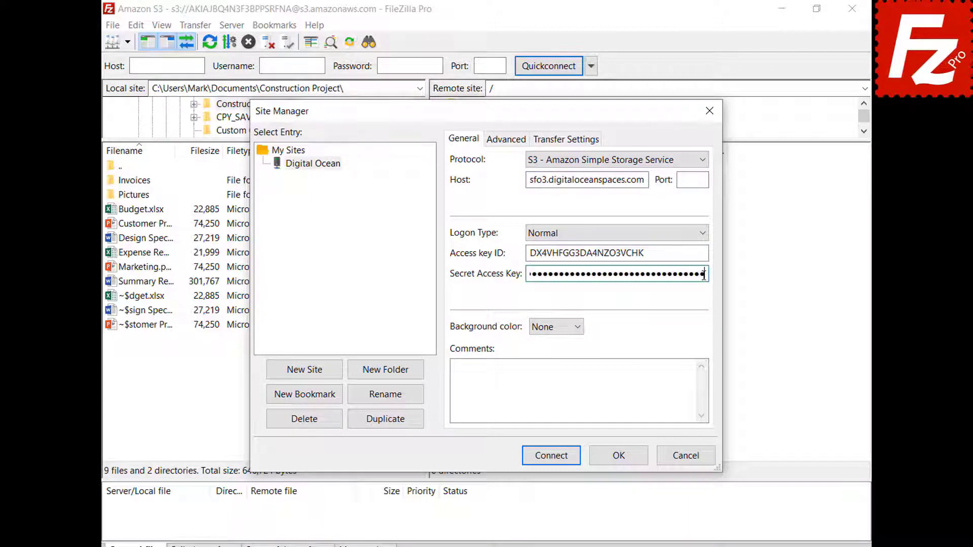
click(555, 460)
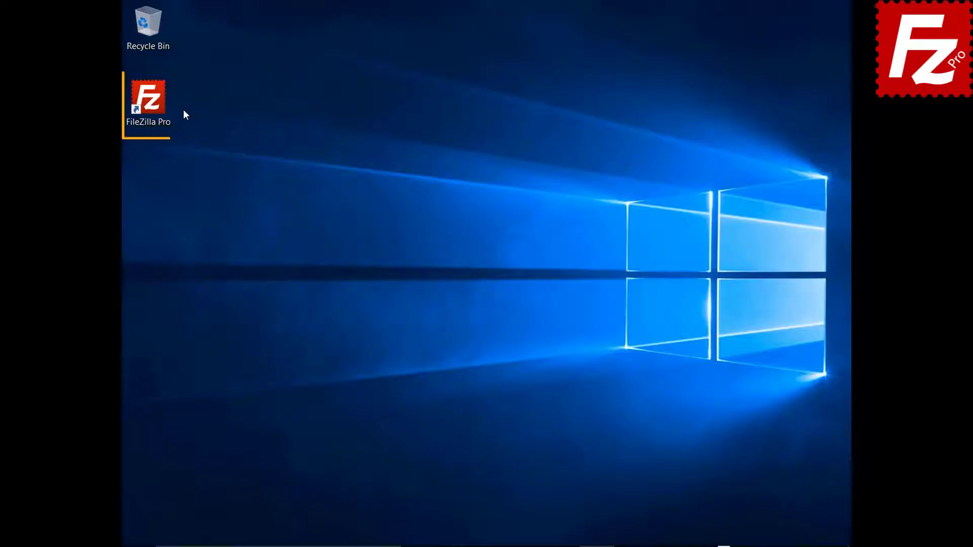
Launch FileZilla Pro and connect to the saved S3 site from the Site Manager.
double_click(154, 104)
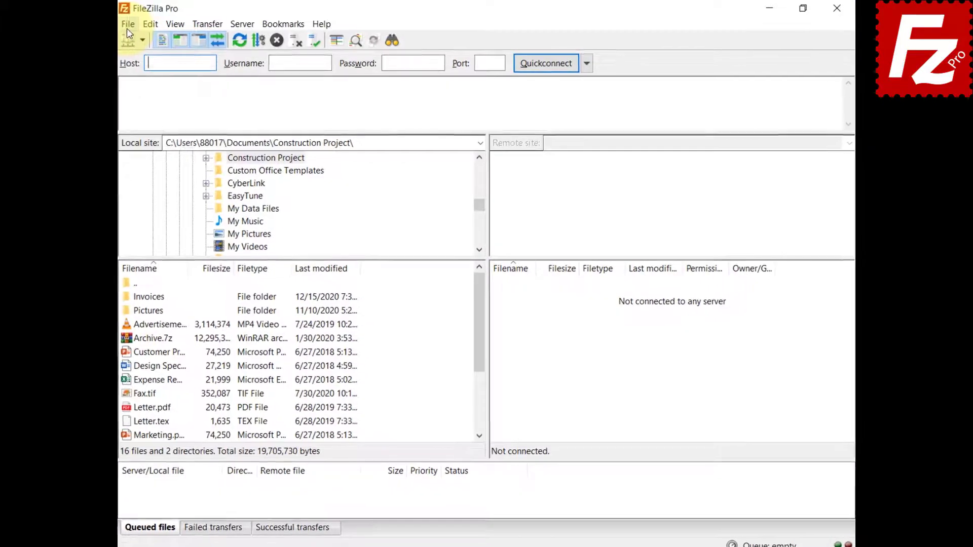
click(127, 27)
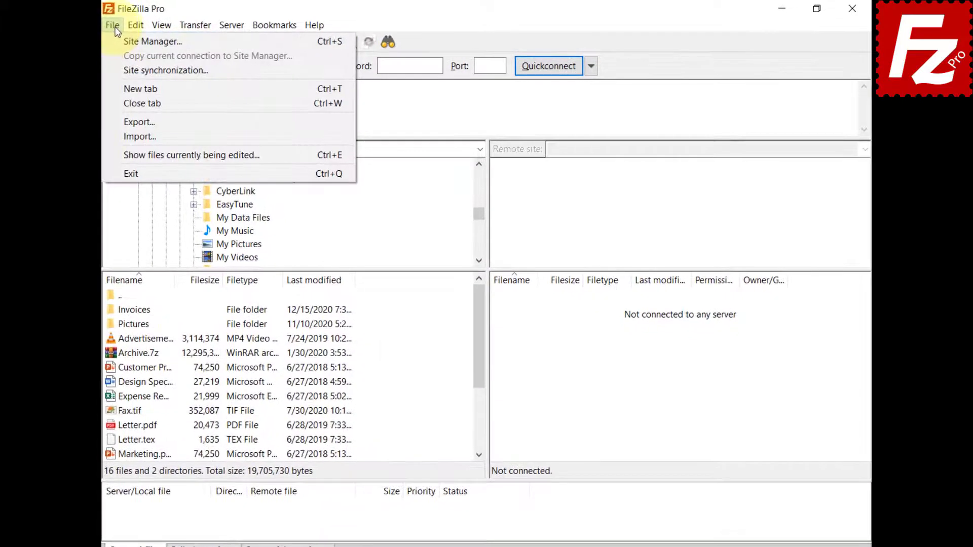
click(114, 39)
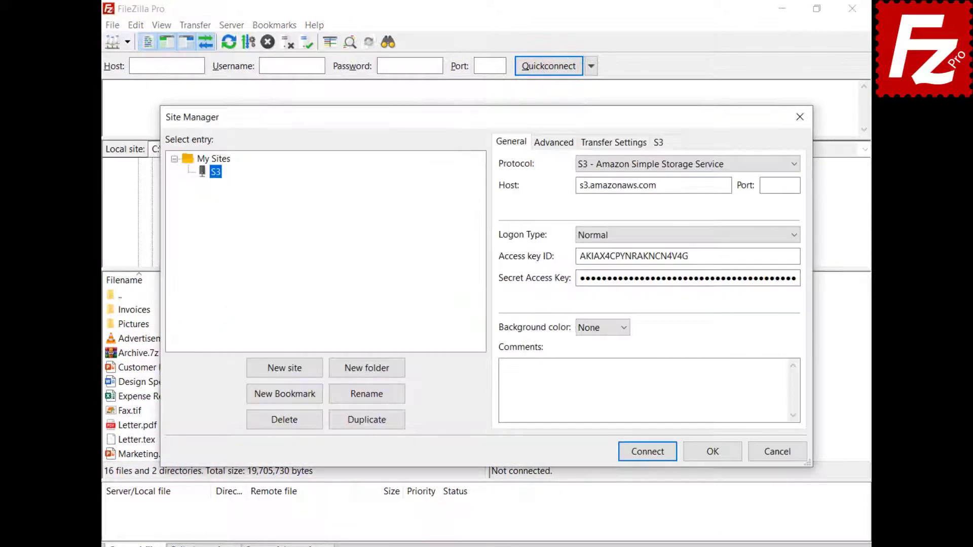
click(646, 458)
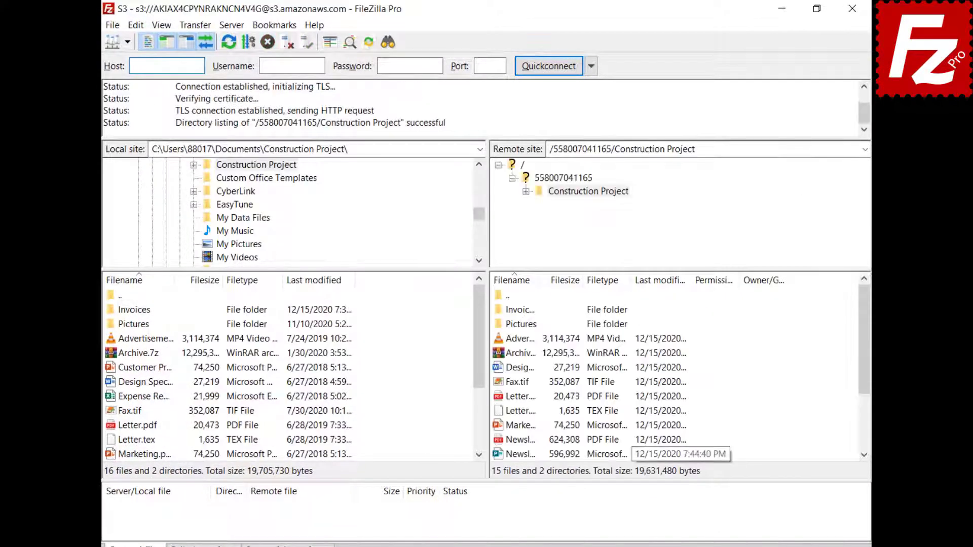
click(192, 26)
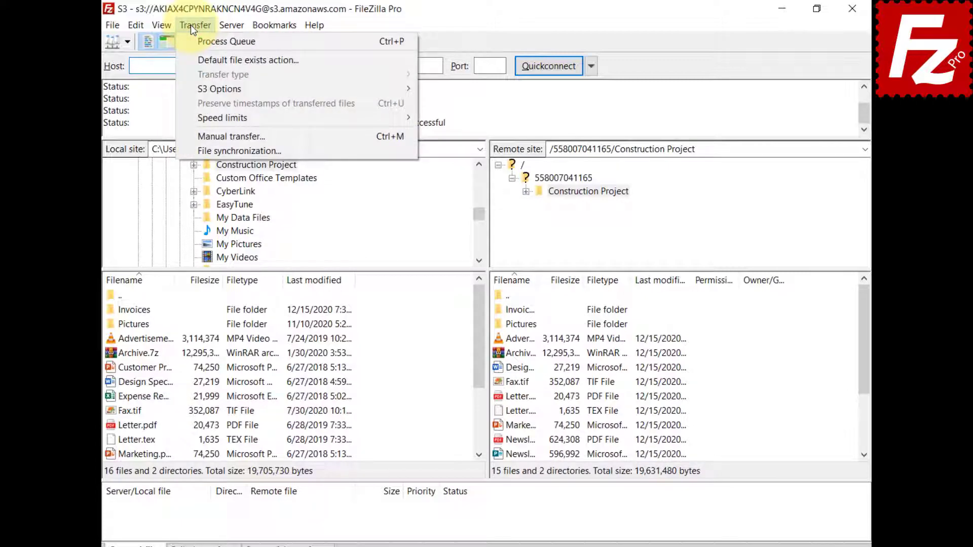
Run a recursive Local to remote synchronization that ignores files on both sides, and approve the preview.
click(198, 150)
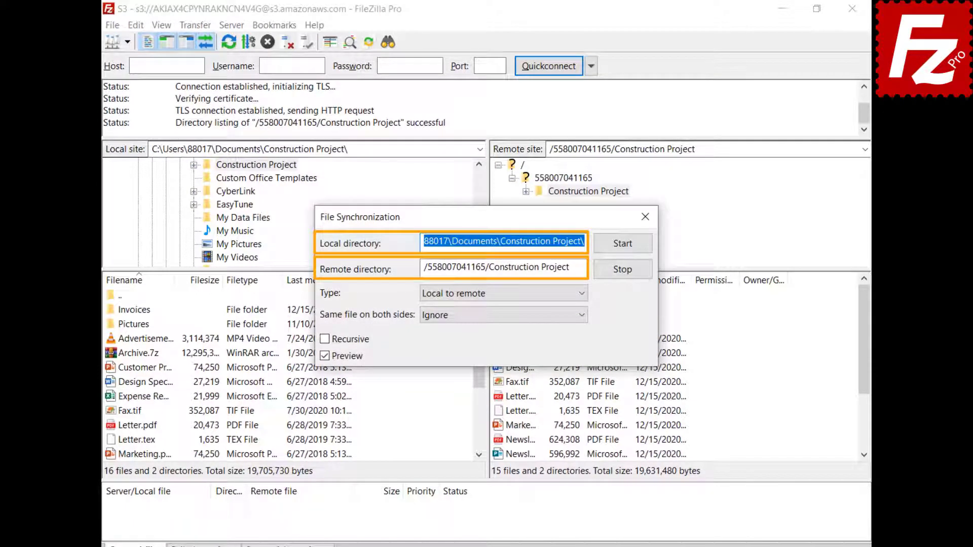
click(582, 294)
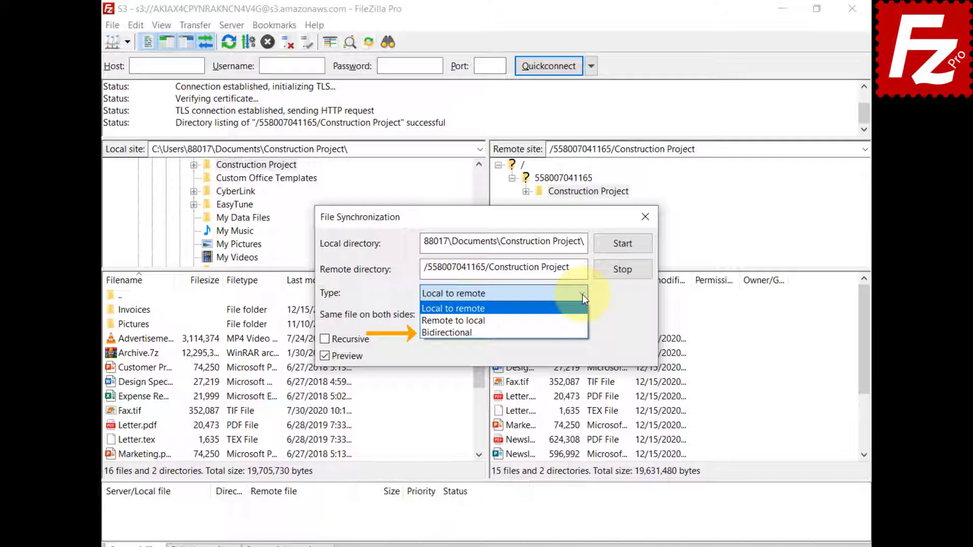
click(582, 294)
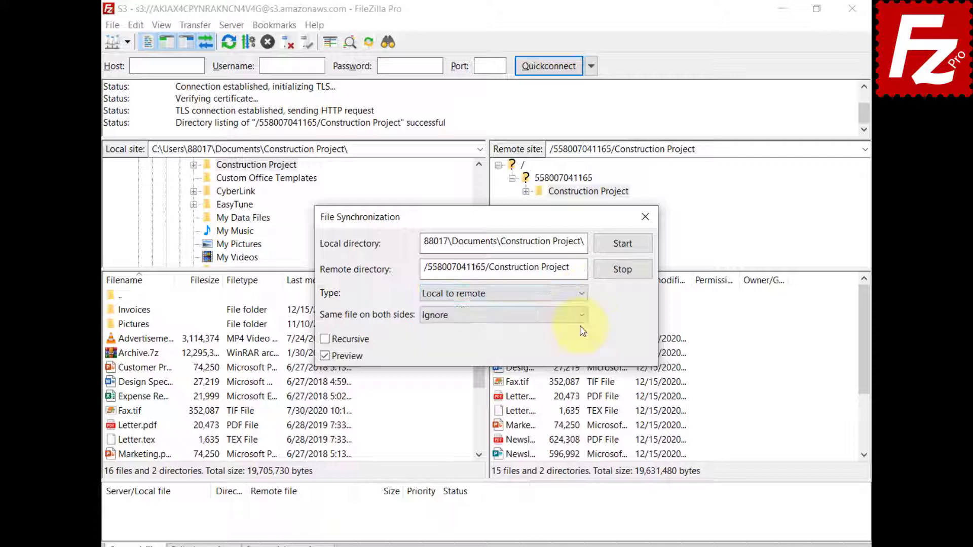
click(579, 318)
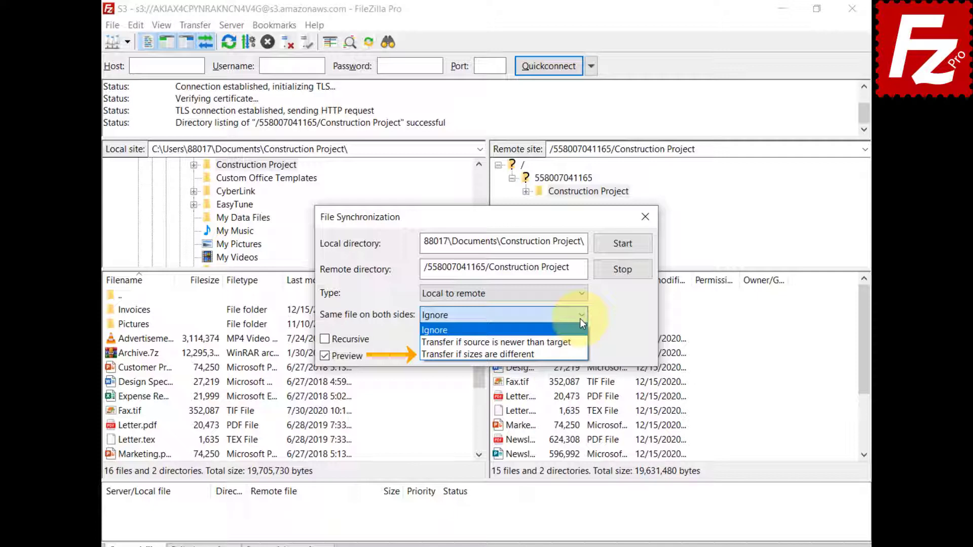
click(579, 318)
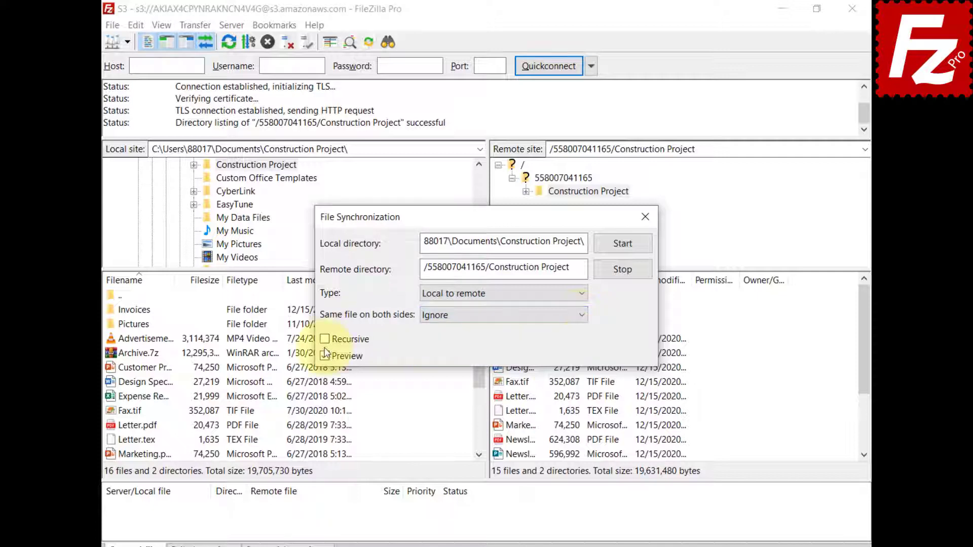
click(325, 340)
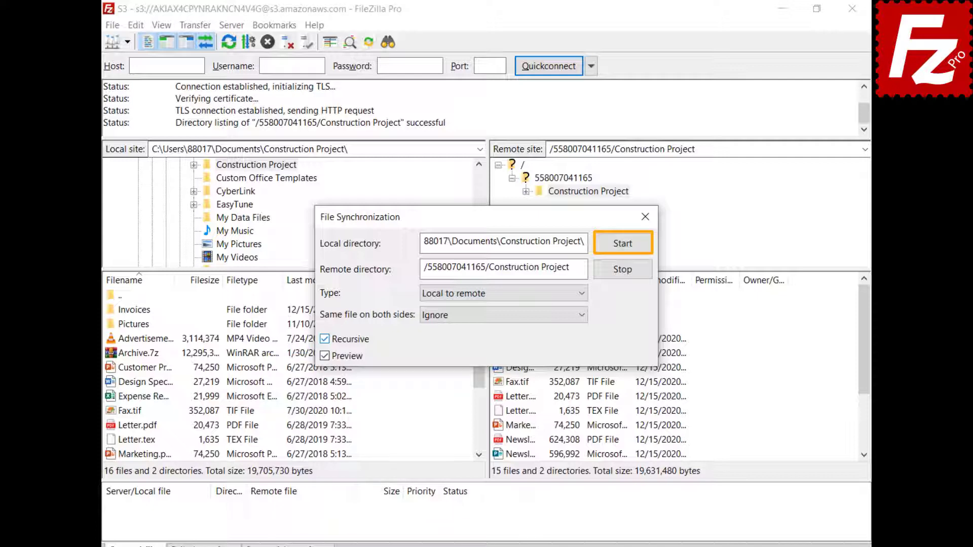
click(624, 245)
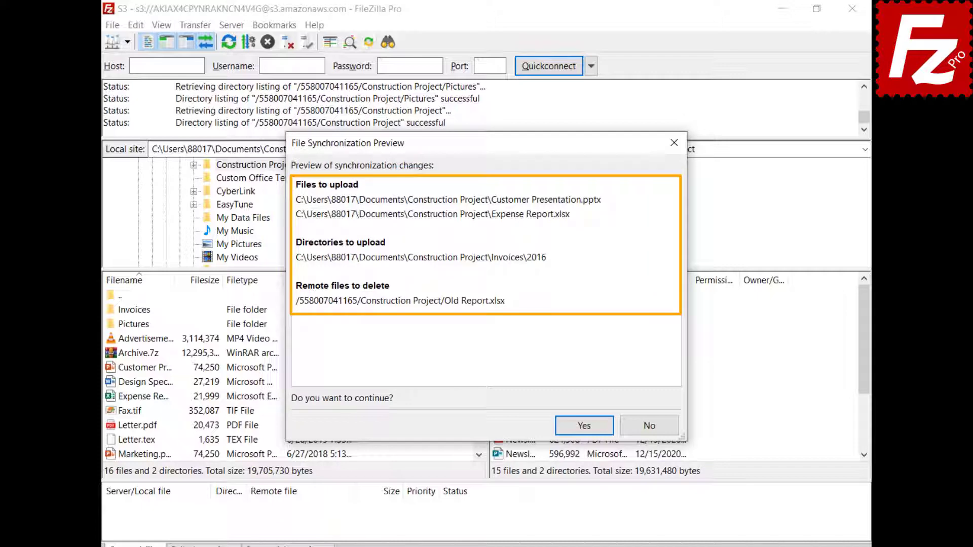
click(584, 425)
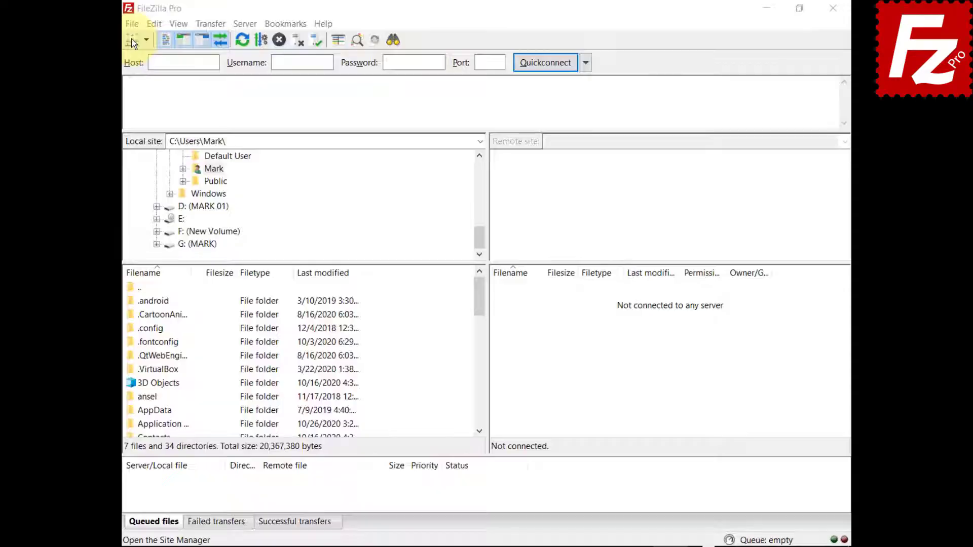
Connect to the saved S3 site and bring up the canned ACL choices from the status bar.
click(130, 28)
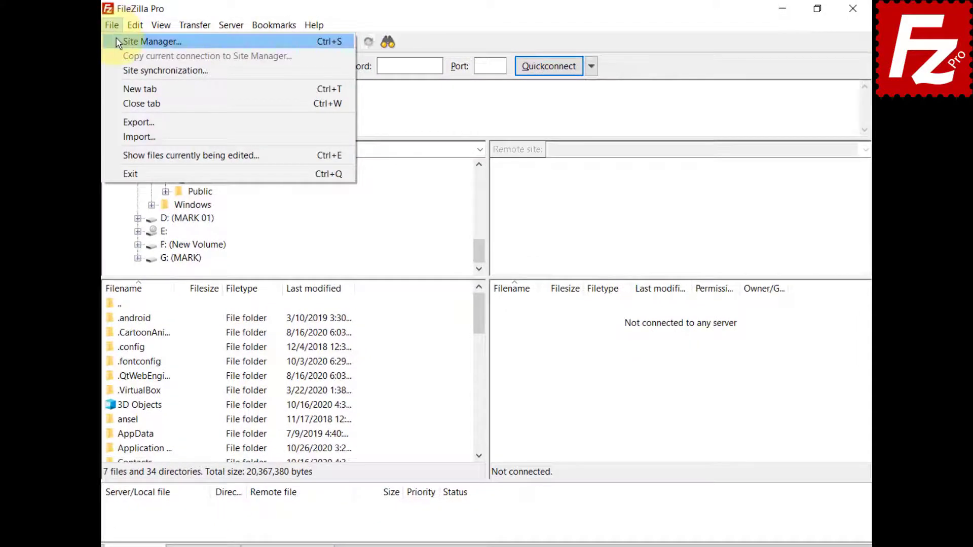
click(115, 40)
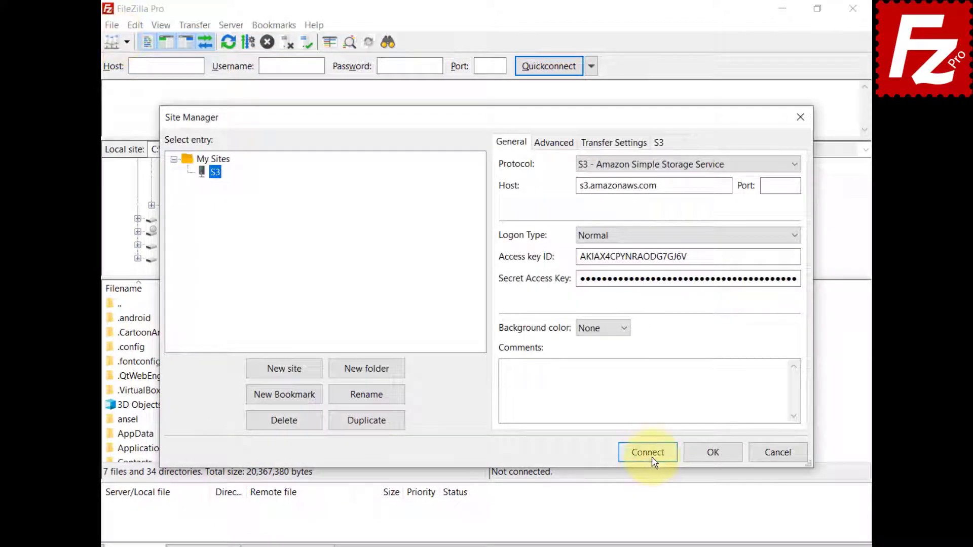
click(653, 459)
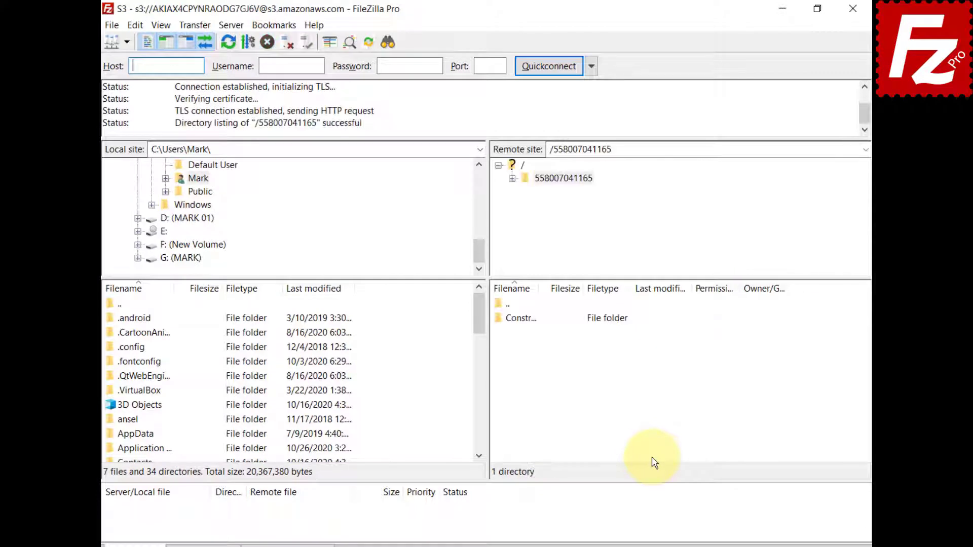
click(191, 25)
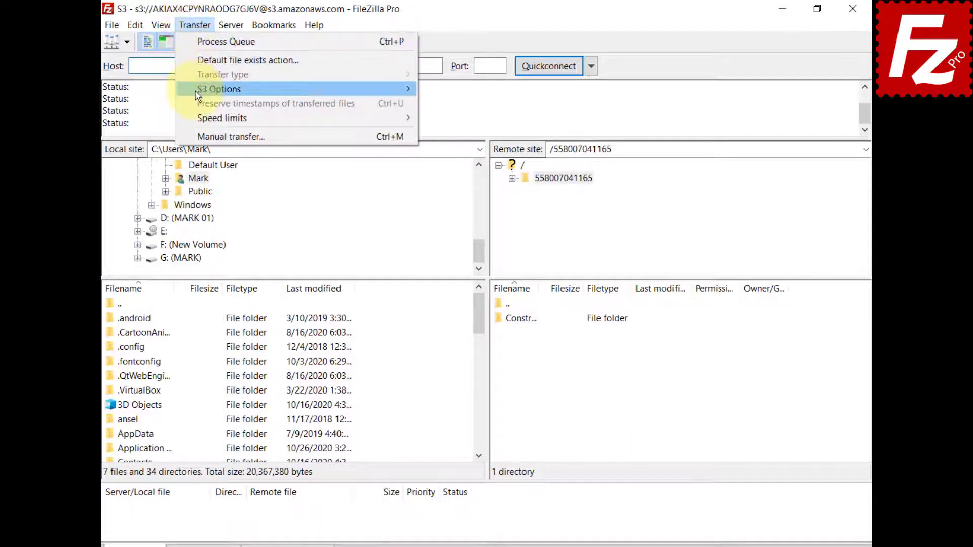
mouse_move(198, 94)
mouse_move(455, 95)
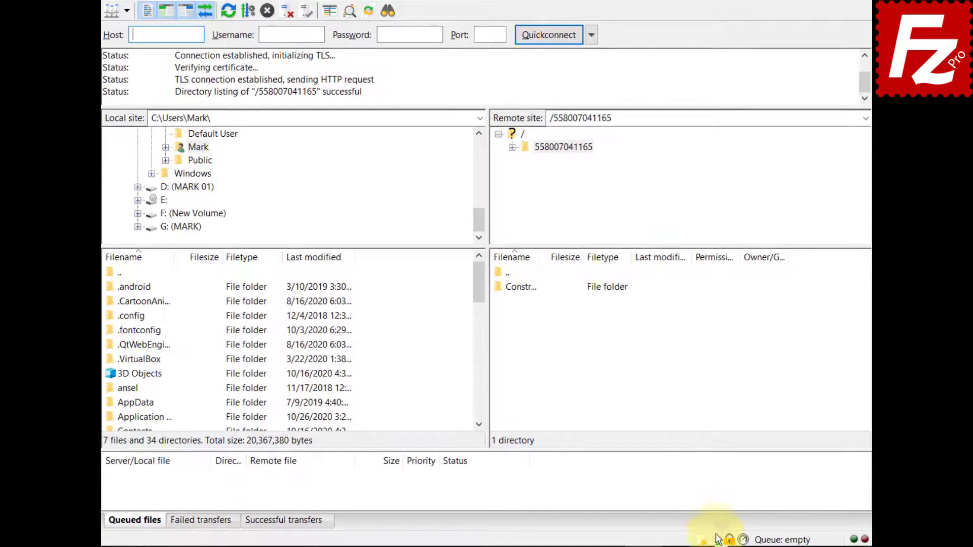
click(717, 541)
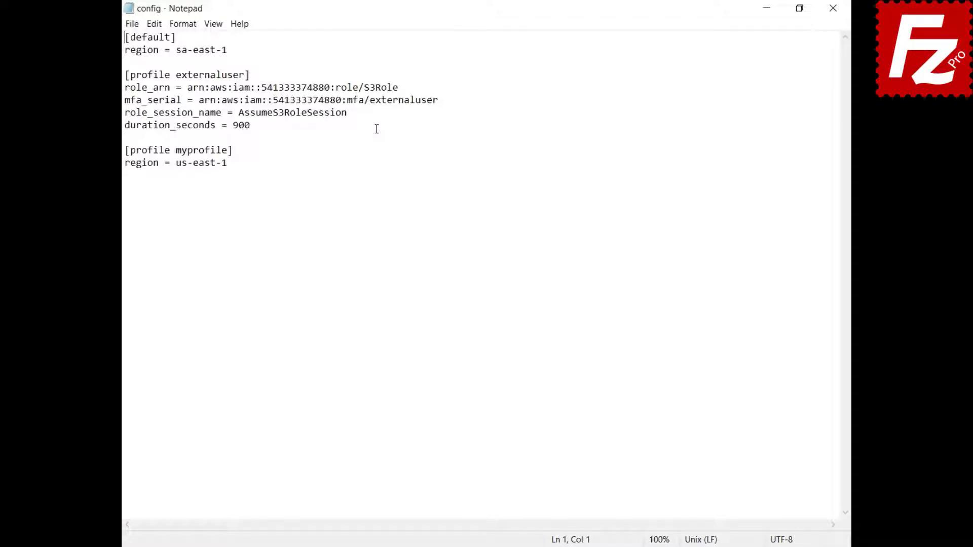
Close the Notepad window holding the AWS config file.
click(832, 8)
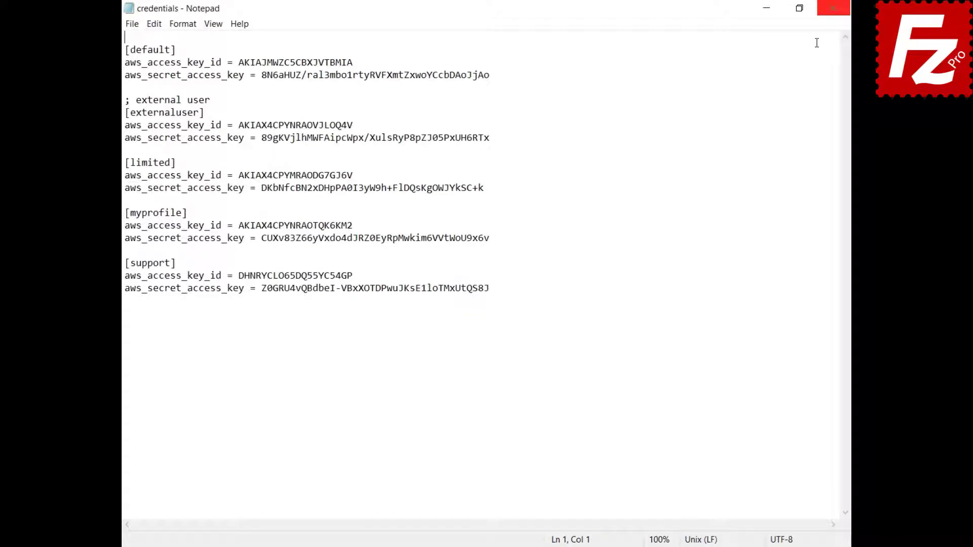
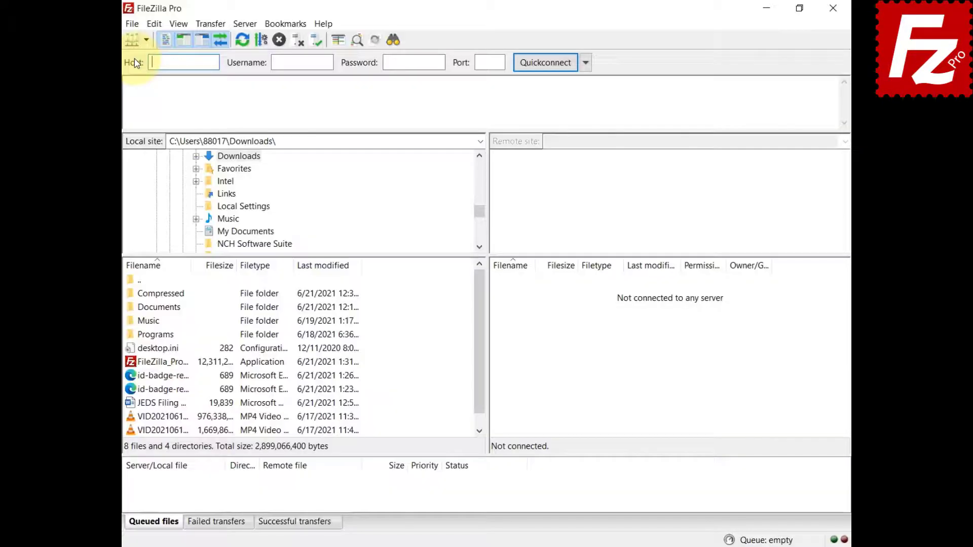
Create a new S3 site with Profile logon using profile 'myprofile', then connect.
click(133, 24)
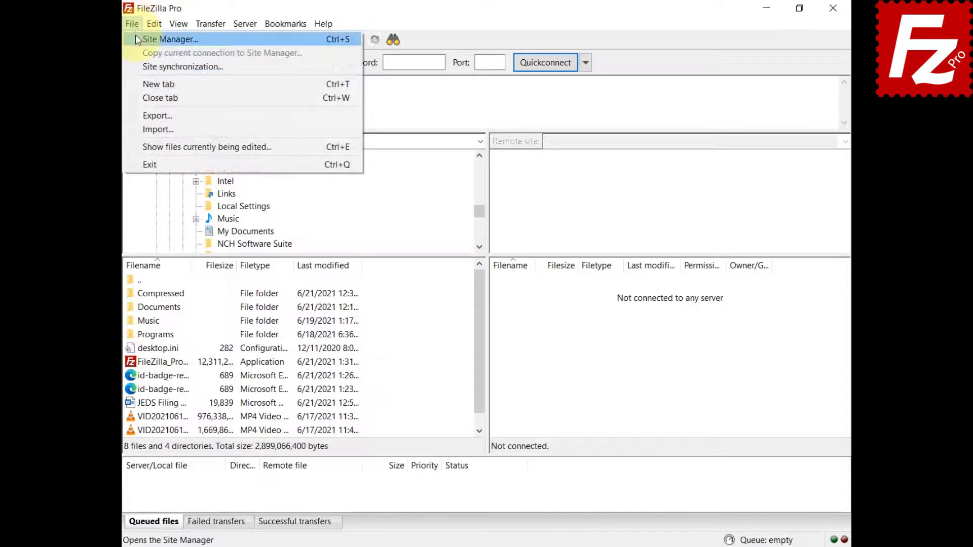
click(136, 37)
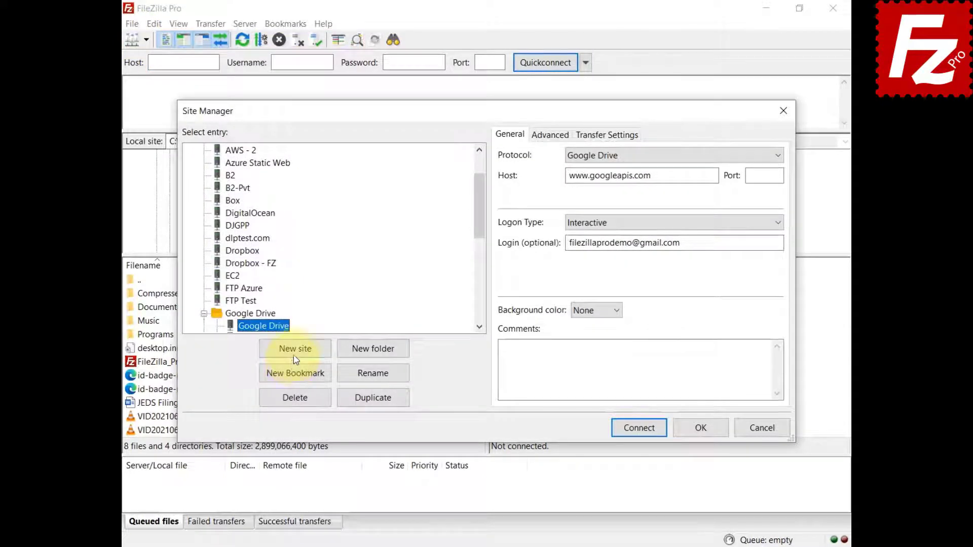
click(294, 350)
click(777, 157)
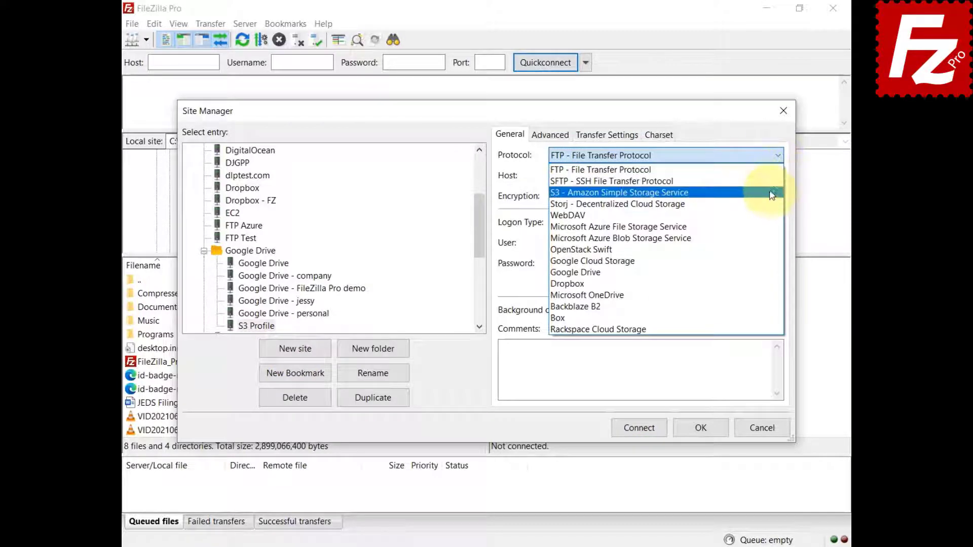
click(772, 195)
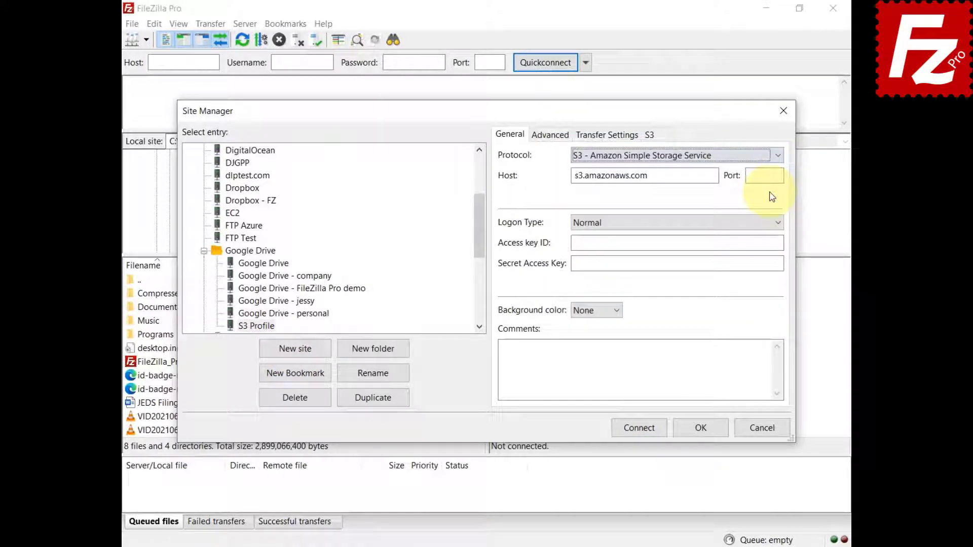
click(775, 223)
click(767, 271)
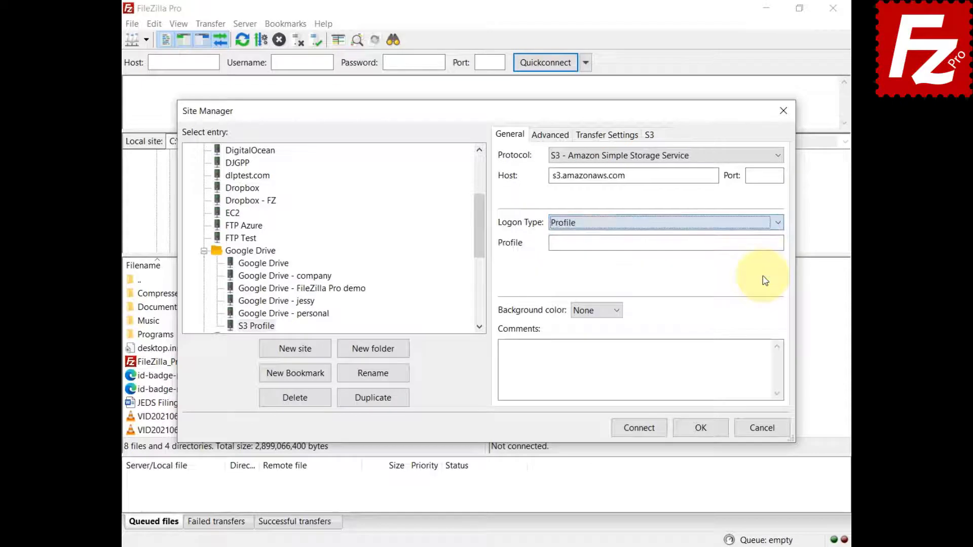
text(myprofile)
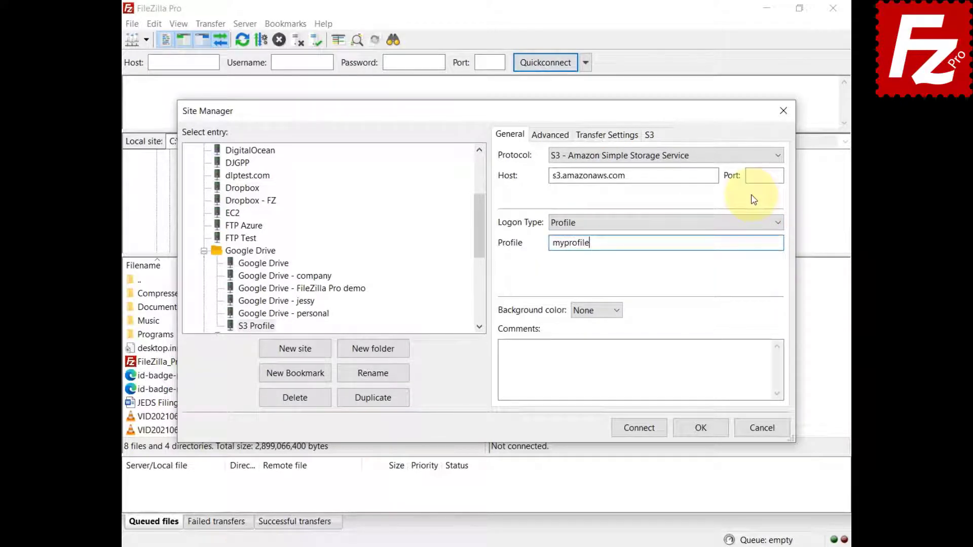
click(635, 427)
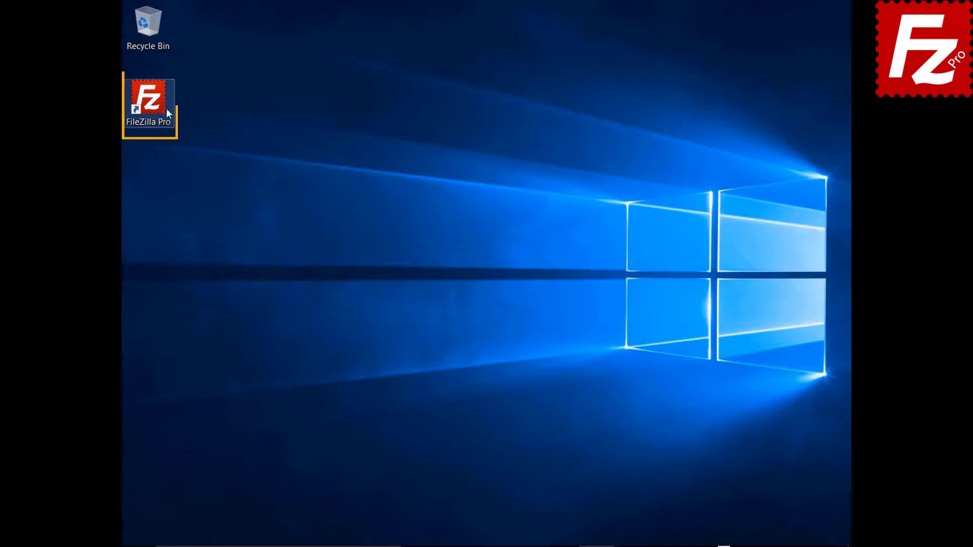
Launch FileZilla Pro and connect to the saved S3 site from the Site Manager.
double_click(155, 106)
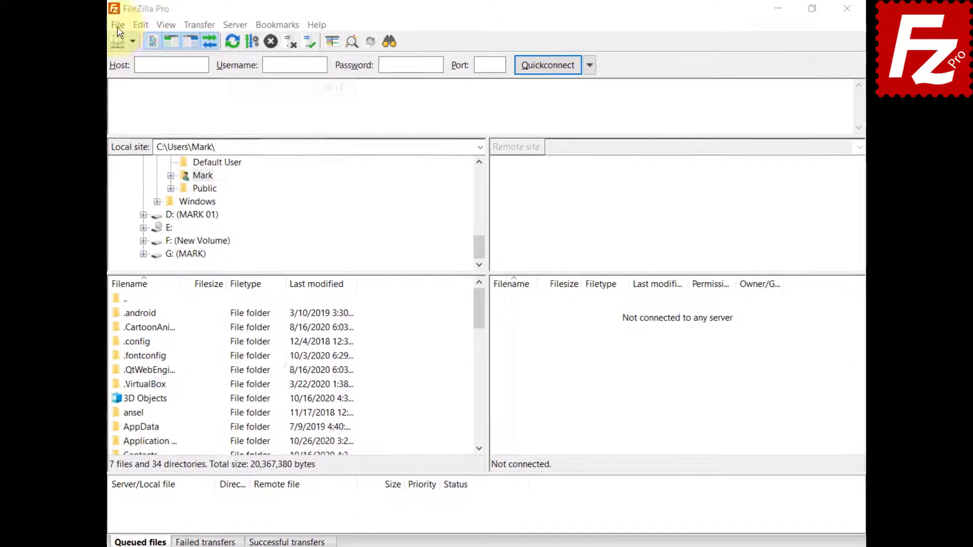
click(114, 24)
click(115, 41)
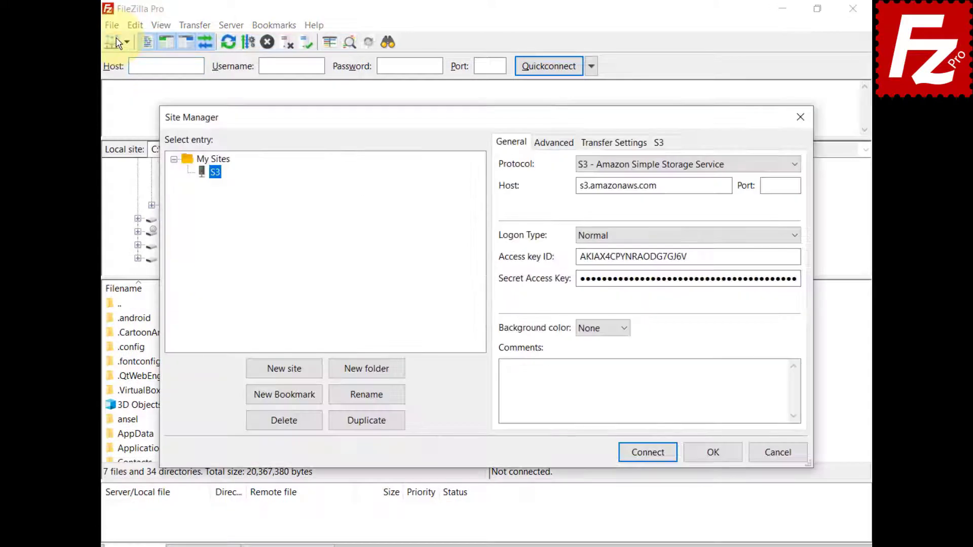
click(647, 452)
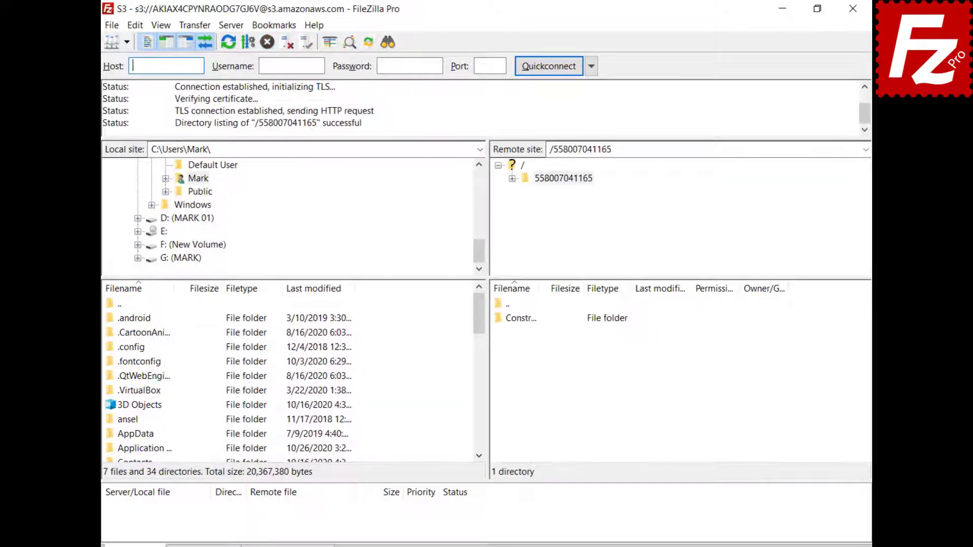
Review the Transfer > S3 Options storage classes, then the status-bar storage class choices.
click(194, 25)
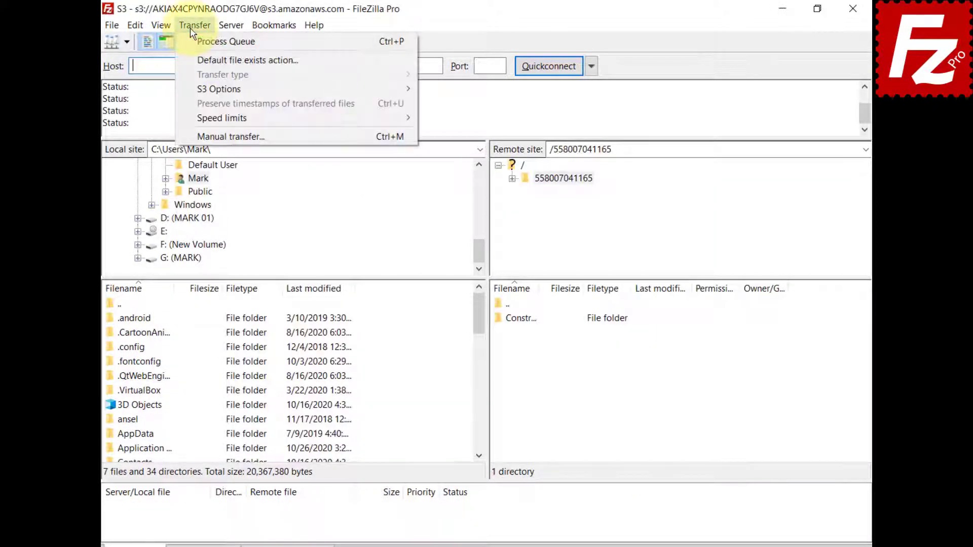
mouse_move(201, 91)
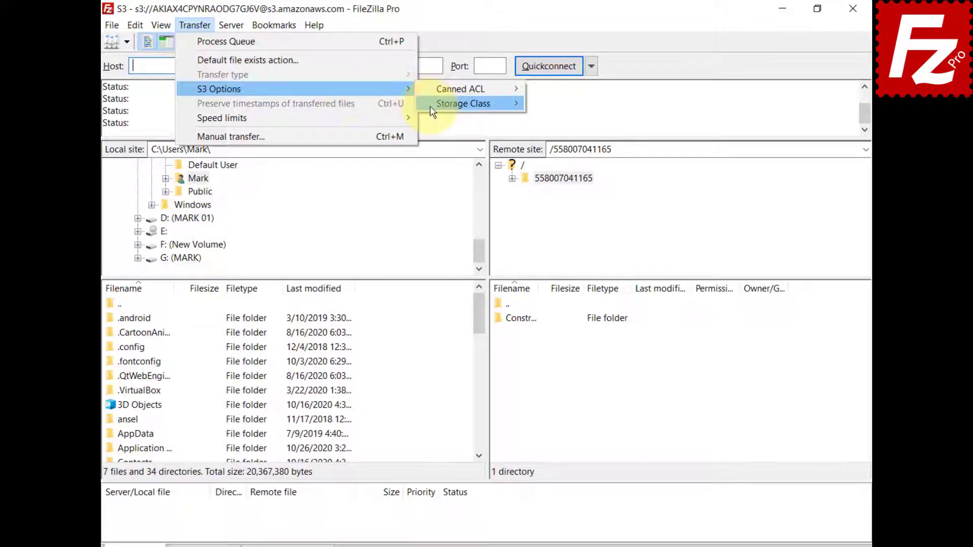
mouse_move(429, 106)
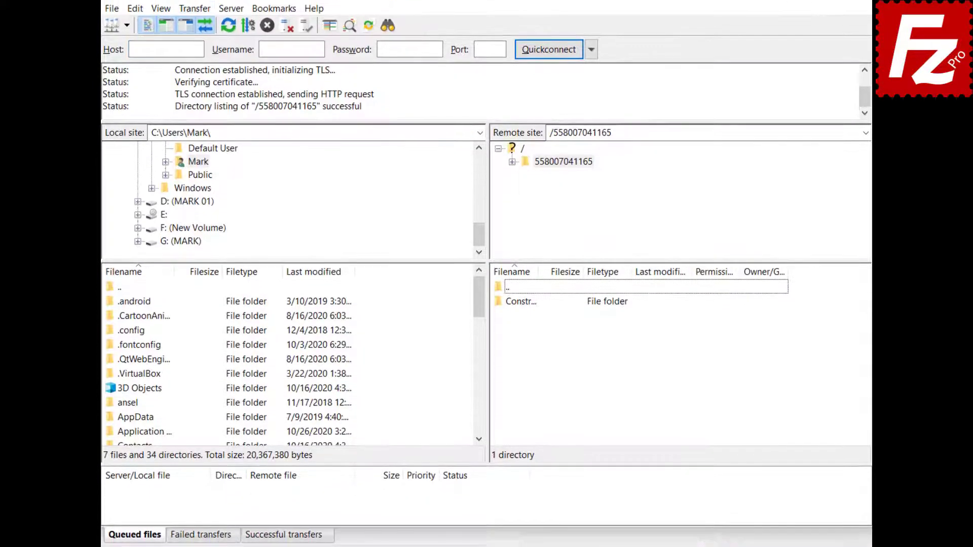
click(702, 540)
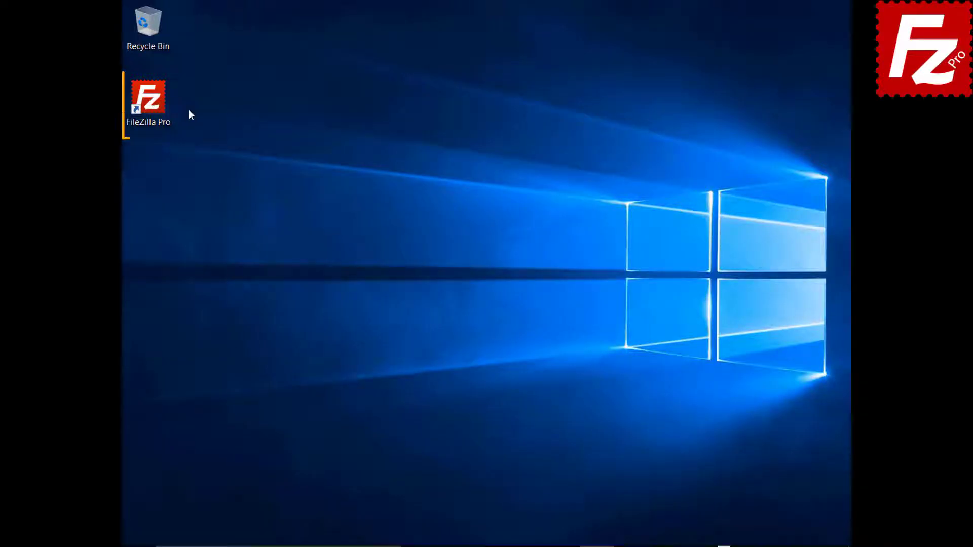
Launch FileZilla Pro and connect to the saved S3 site.
double_click(154, 104)
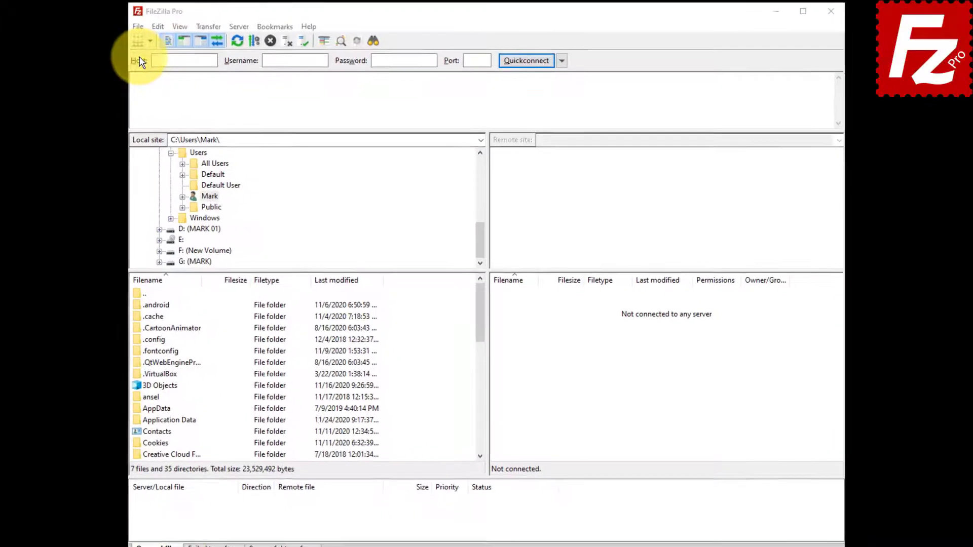
click(133, 27)
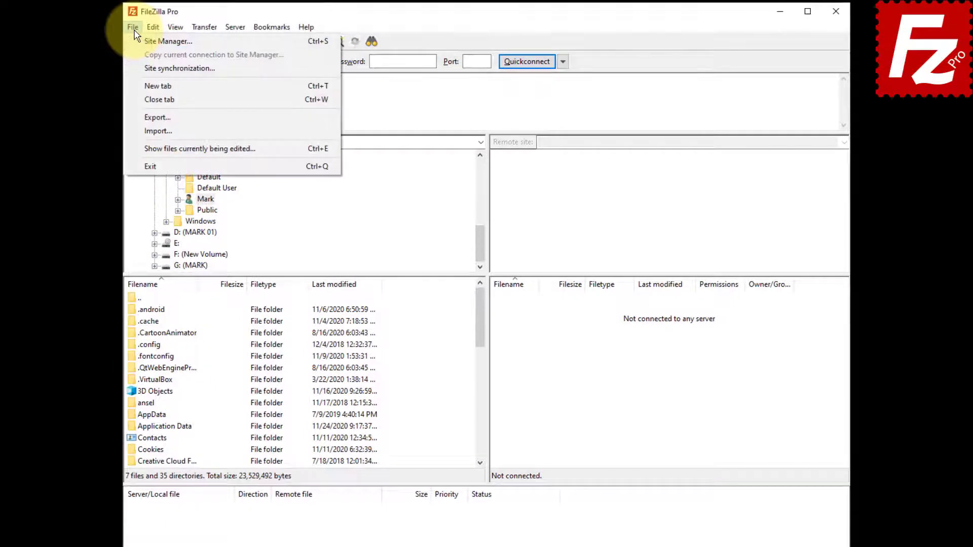
click(136, 42)
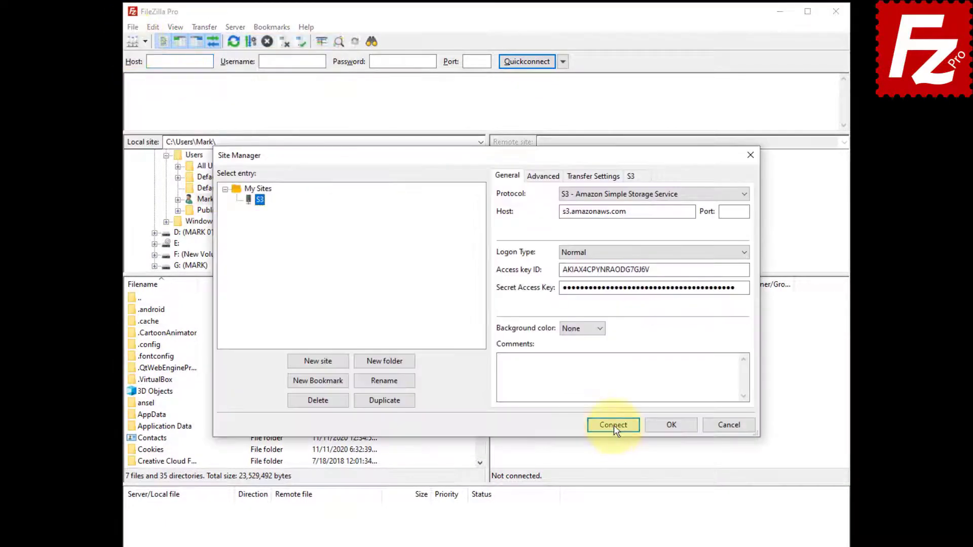
click(613, 425)
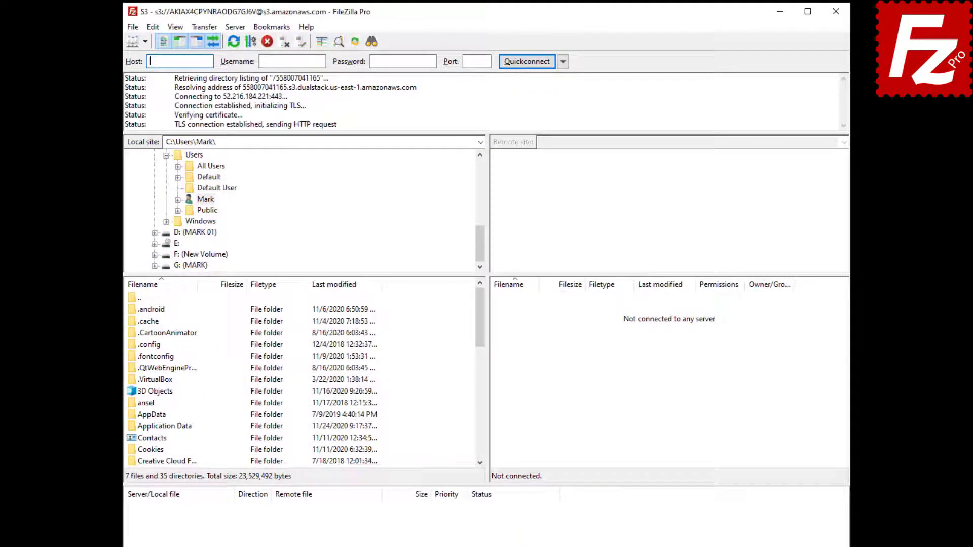
Open File permissions for Summary Report.docx to view its S3 Properties.
click(515, 311)
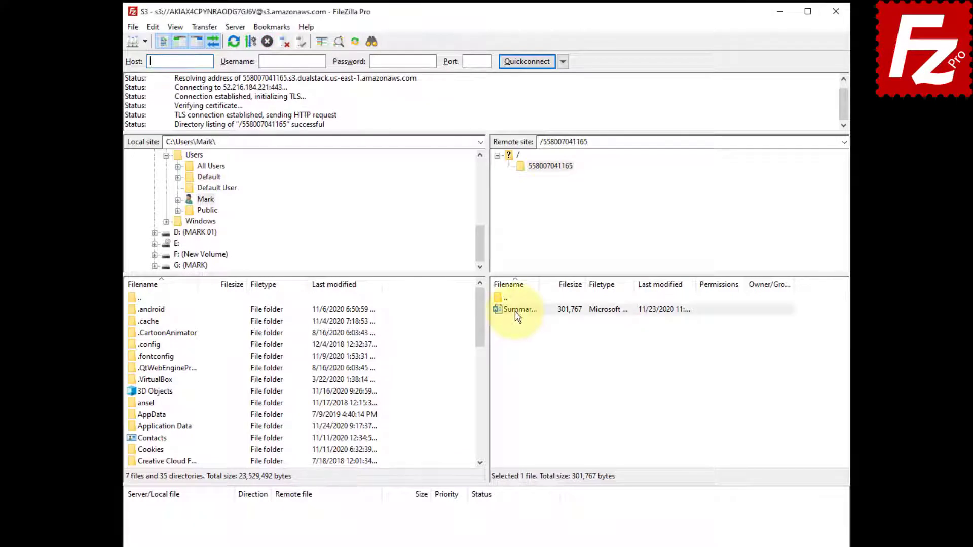
right_click(514, 311)
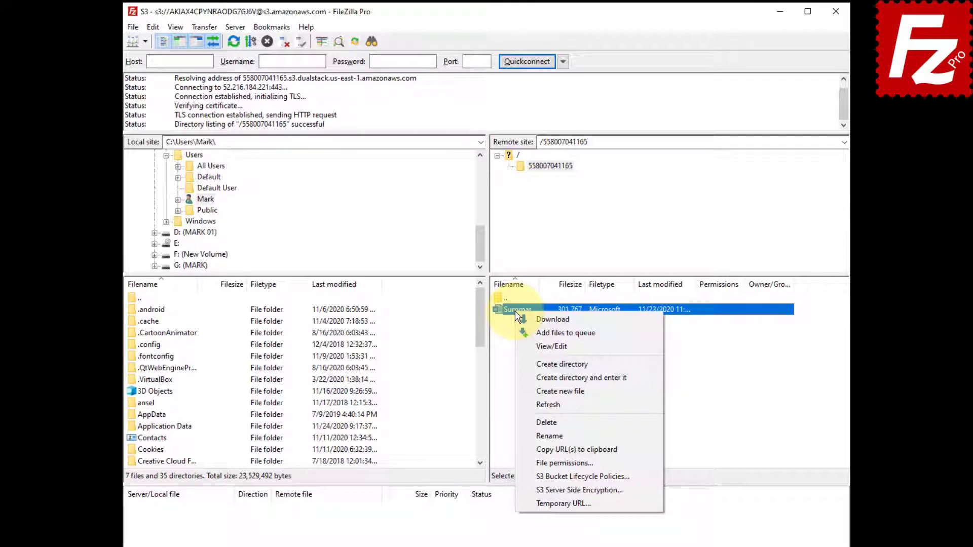
click(521, 462)
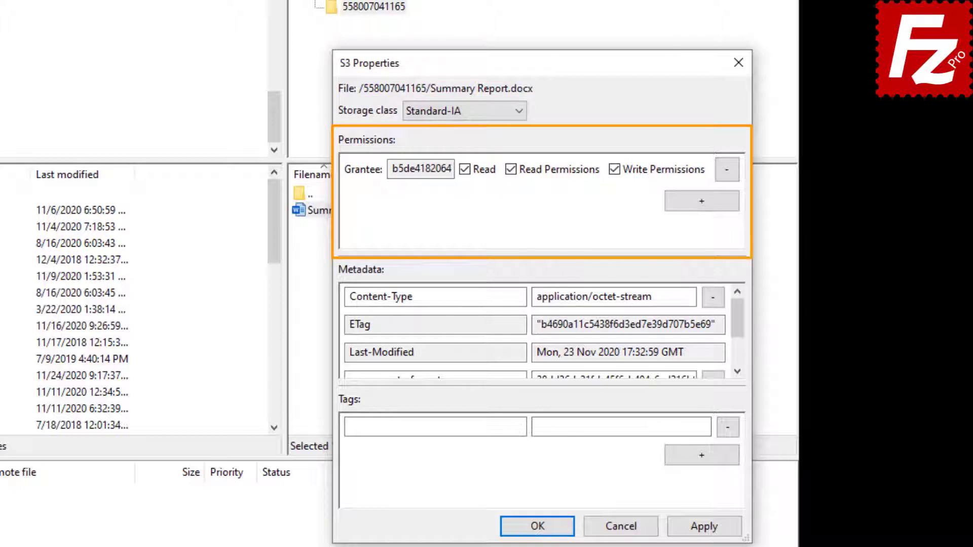
Add an Everyone grantee with Read access to Summary Report.docx and confirm with OK.
click(701, 203)
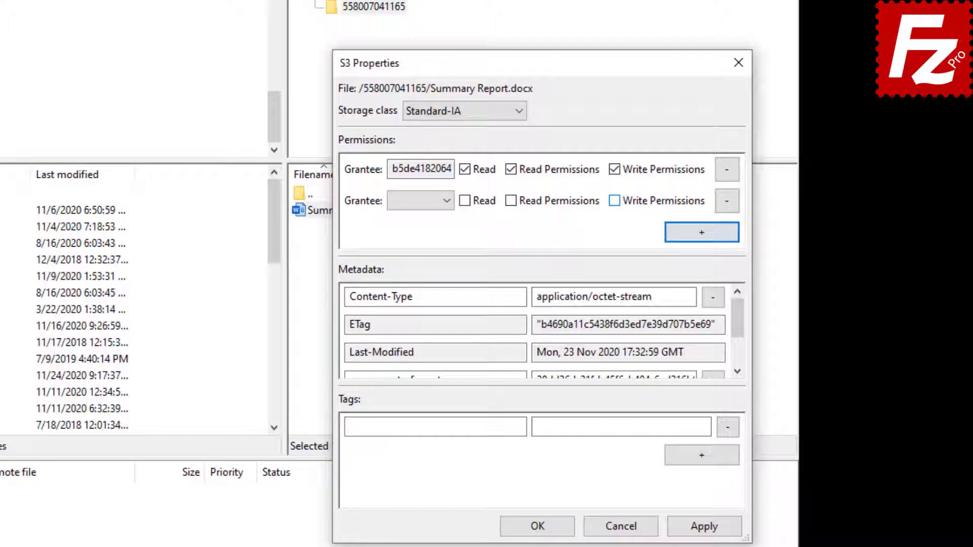
click(448, 200)
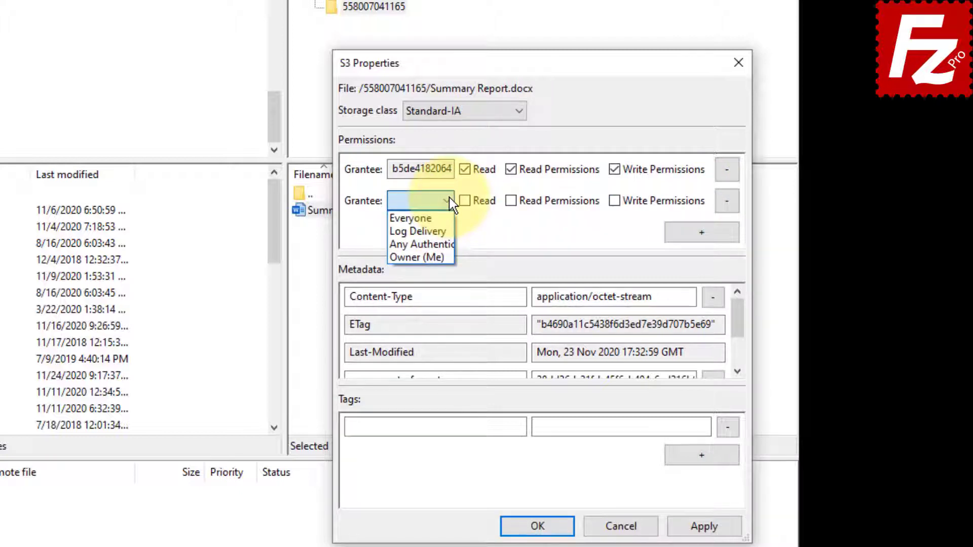
click(448, 217)
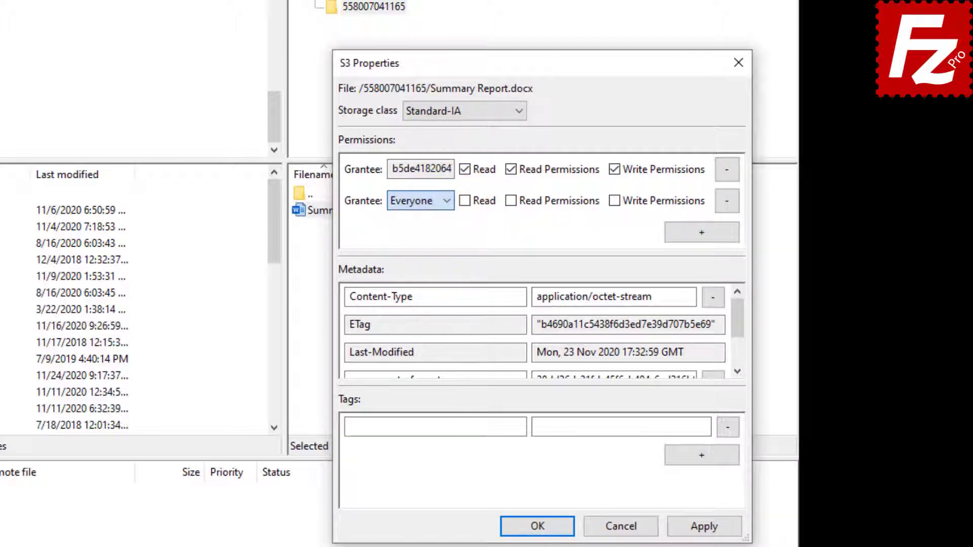
click(466, 202)
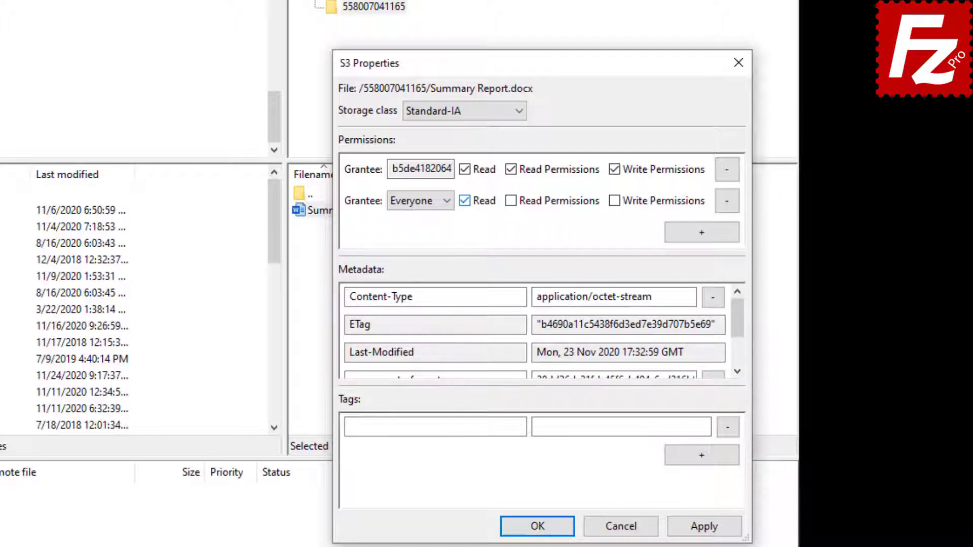
click(737, 352)
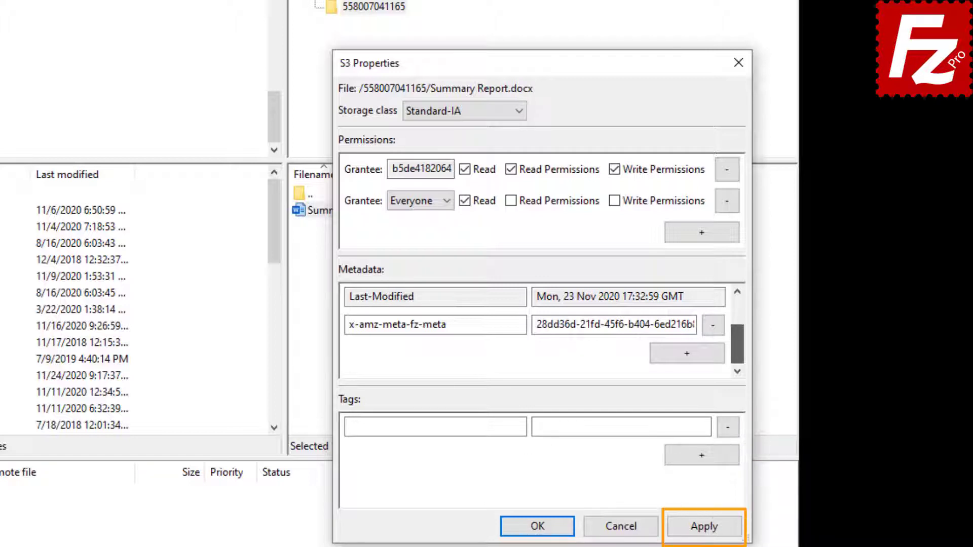
click(538, 526)
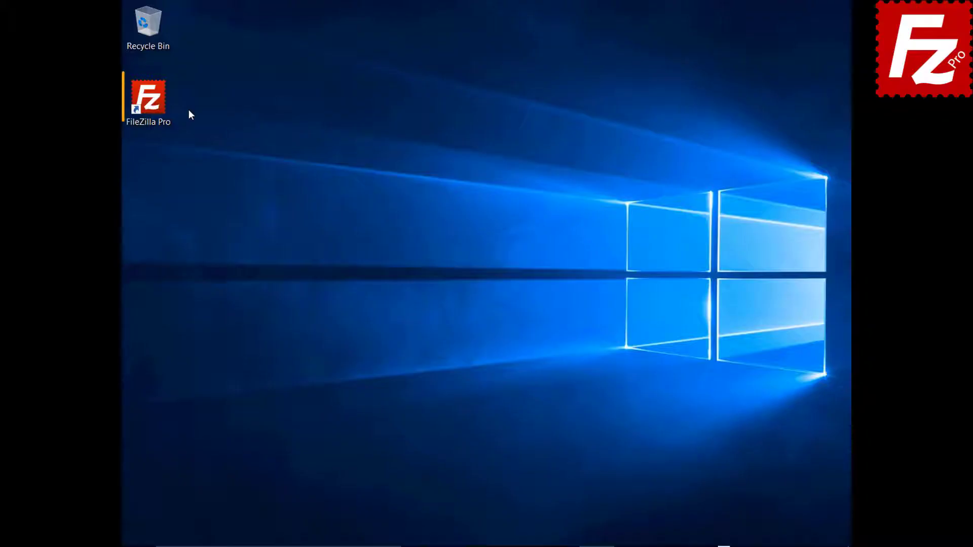
double_click(154, 105)
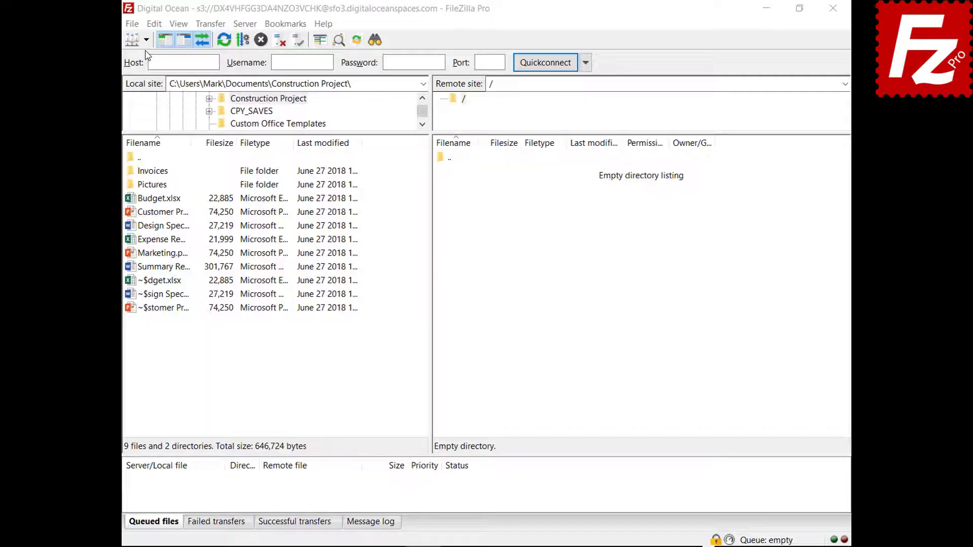
click(146, 39)
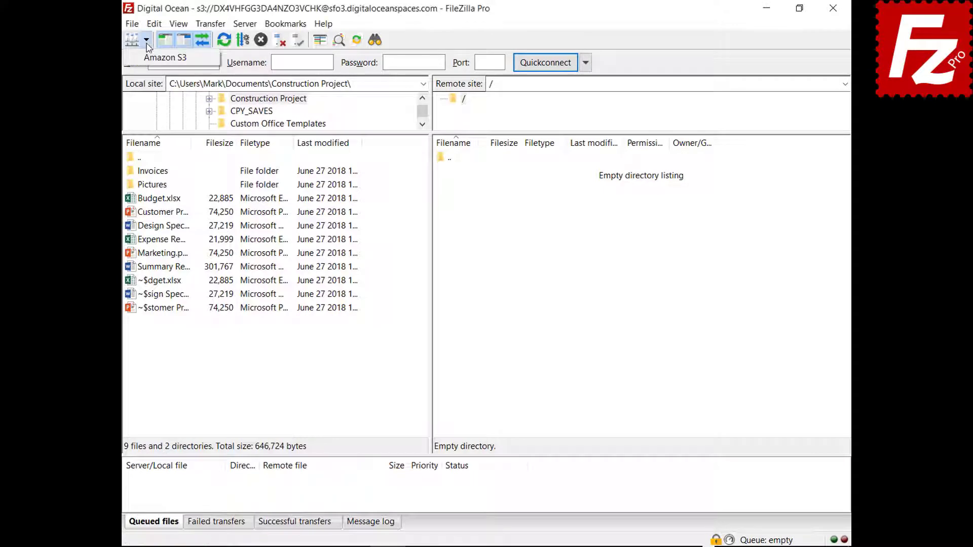
click(150, 60)
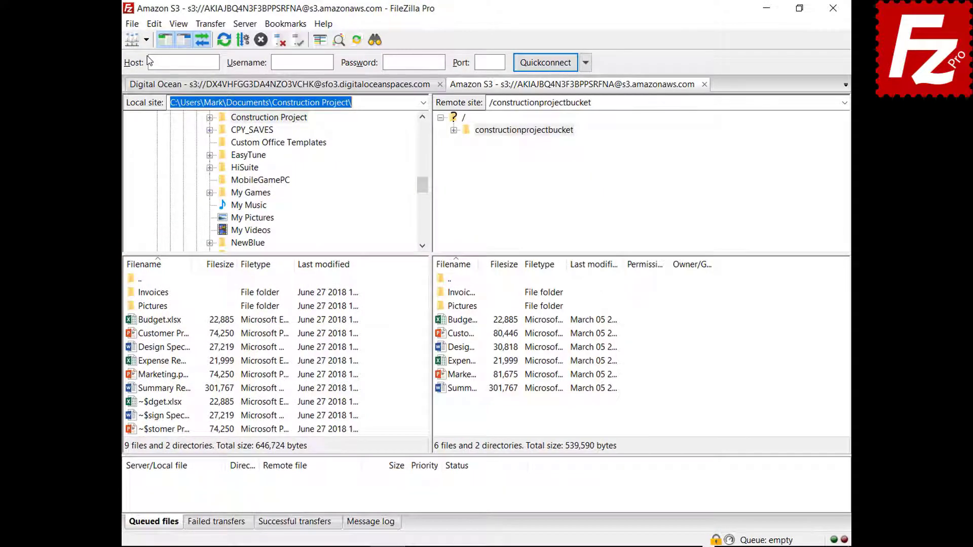
right_click(441, 324)
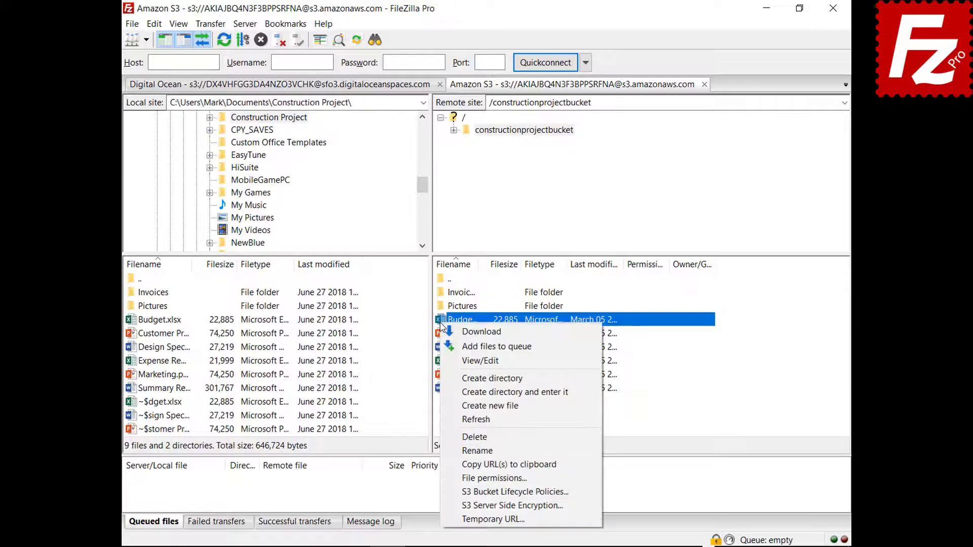
click(459, 506)
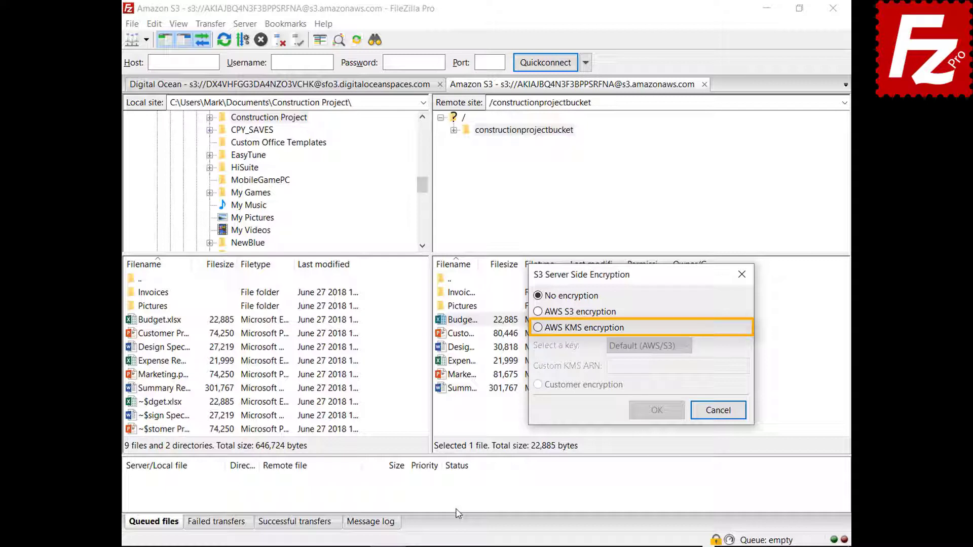
click(537, 328)
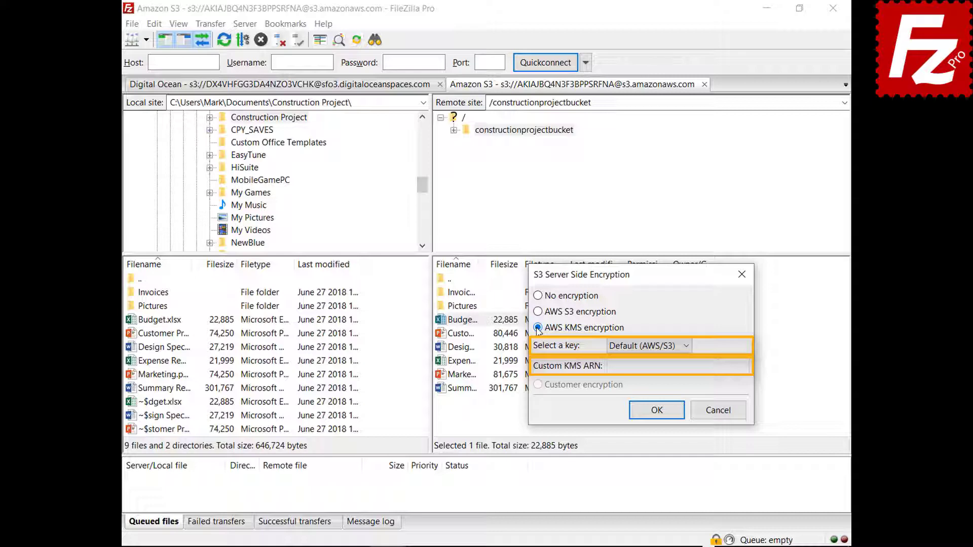
click(723, 416)
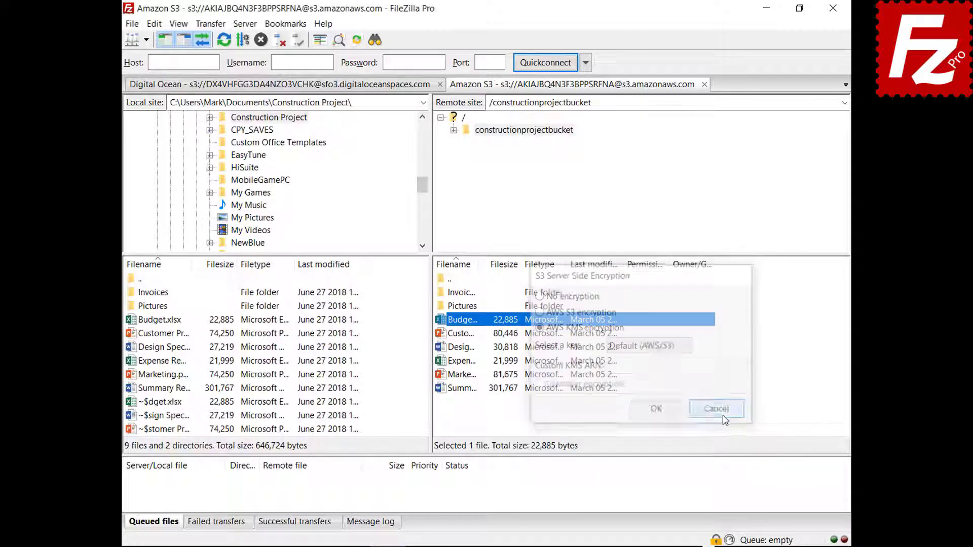
click(132, 24)
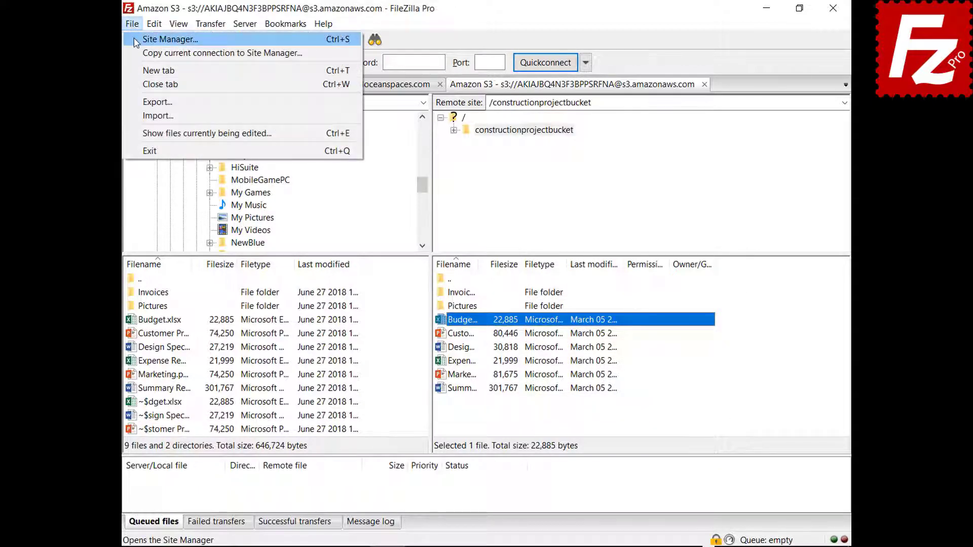
click(136, 40)
click(621, 137)
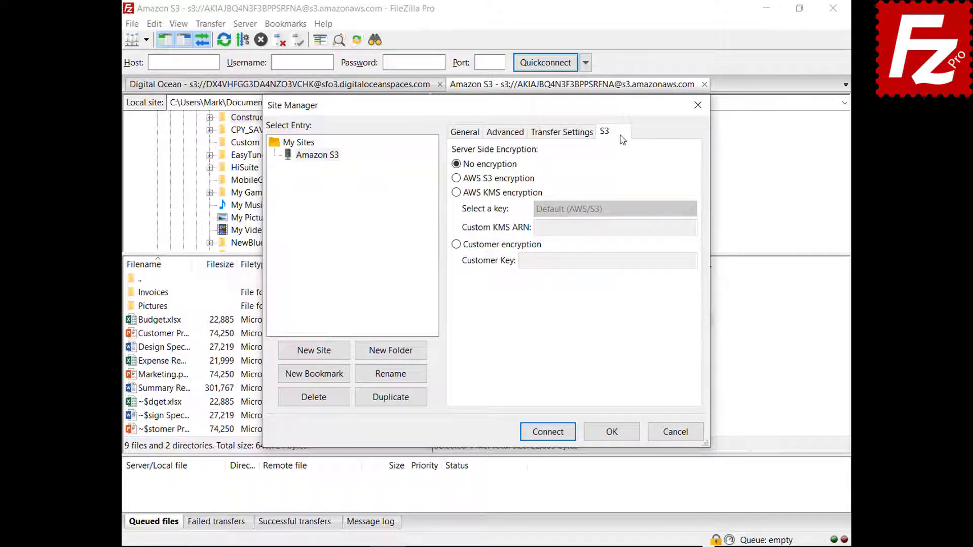
click(456, 178)
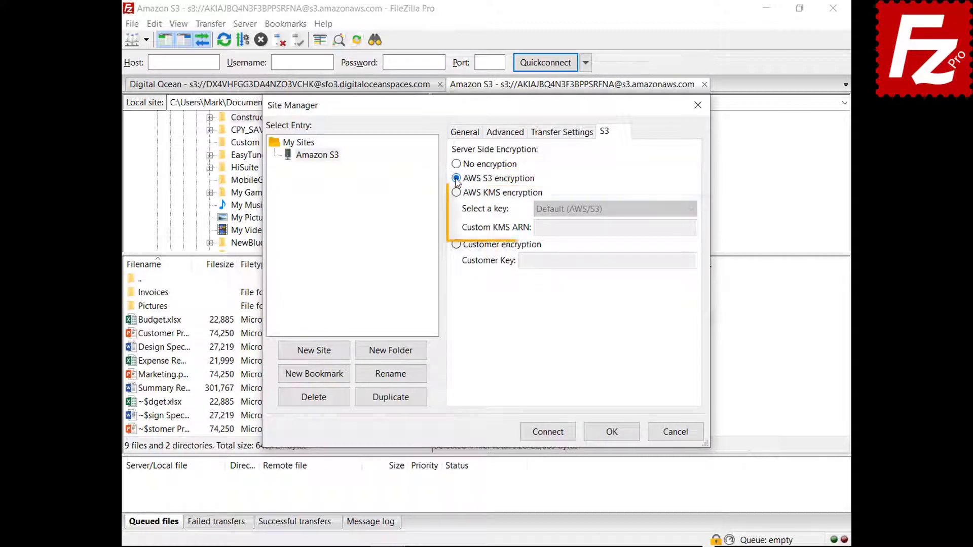
click(456, 193)
click(691, 209)
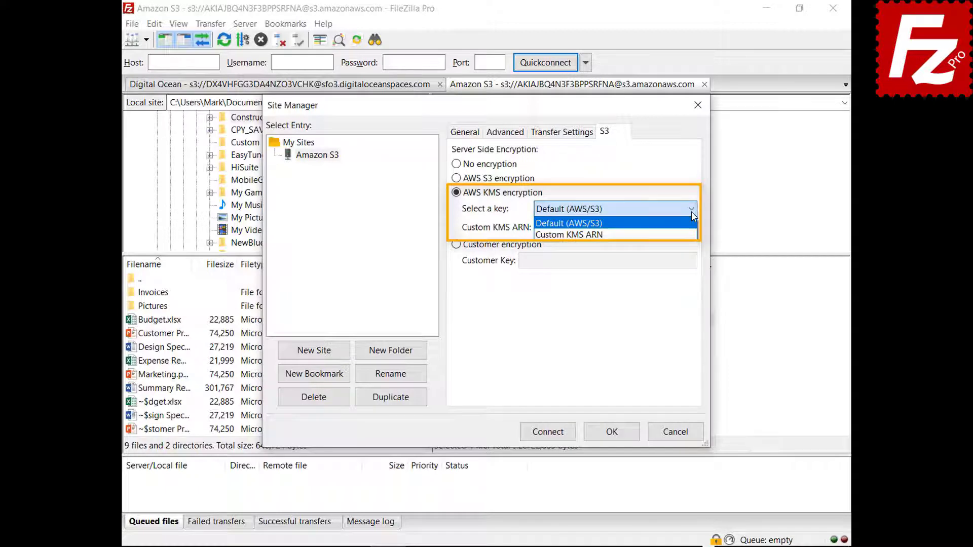
click(455, 244)
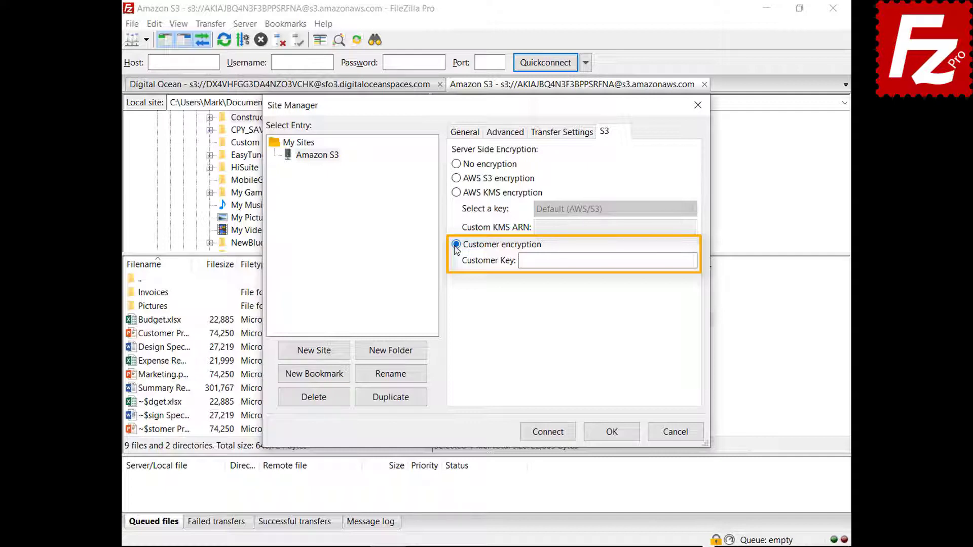
click(678, 435)
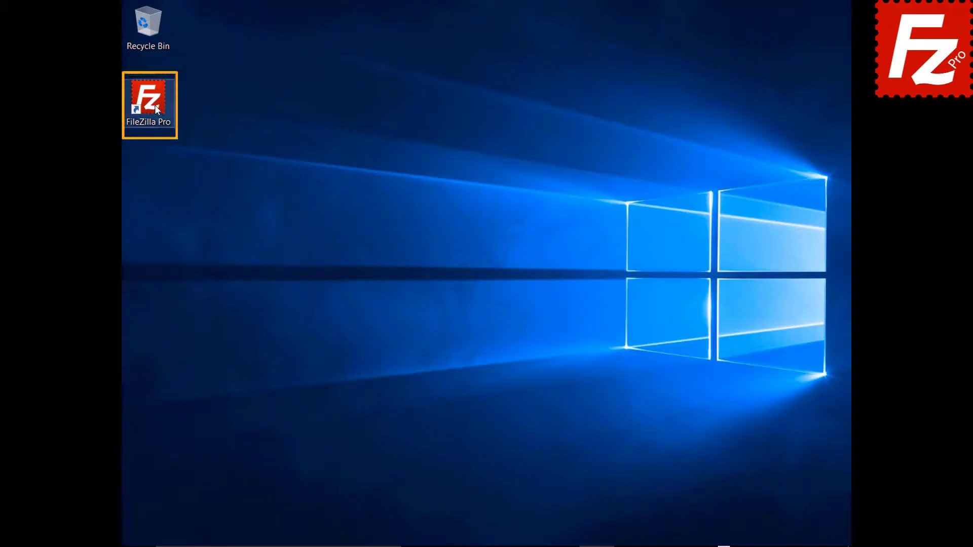
Launch FileZilla Pro and add an S3 provider named Alibaba Object Storage in Settings.
double_click(154, 105)
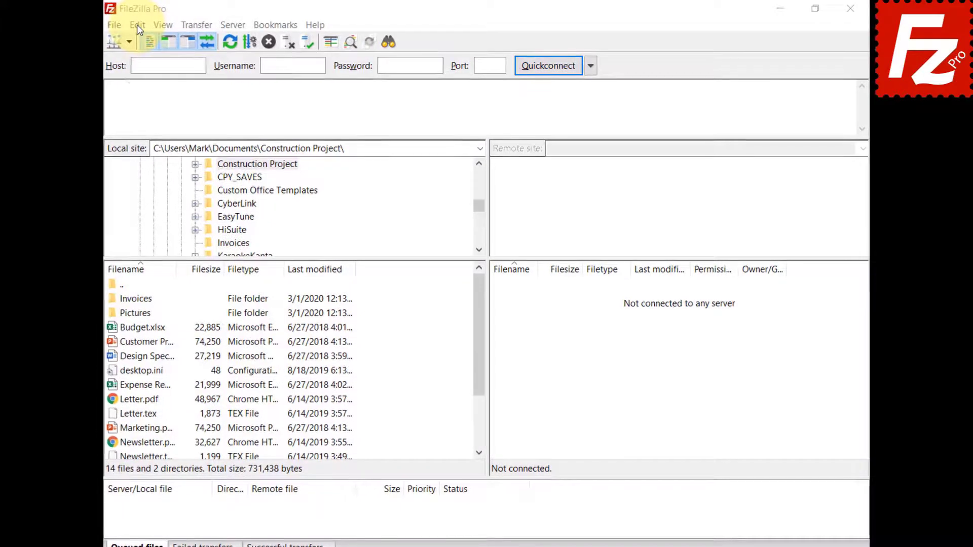
click(137, 24)
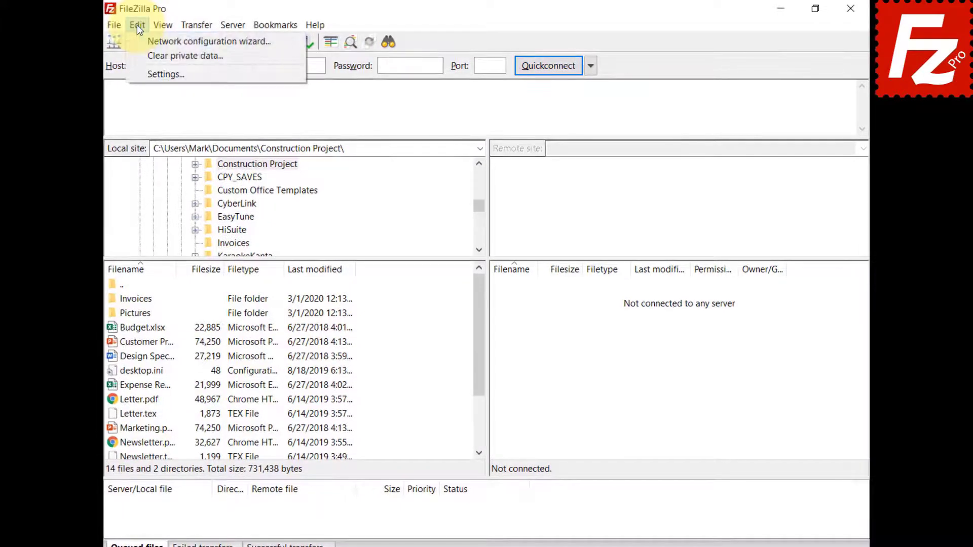
click(140, 72)
click(299, 289)
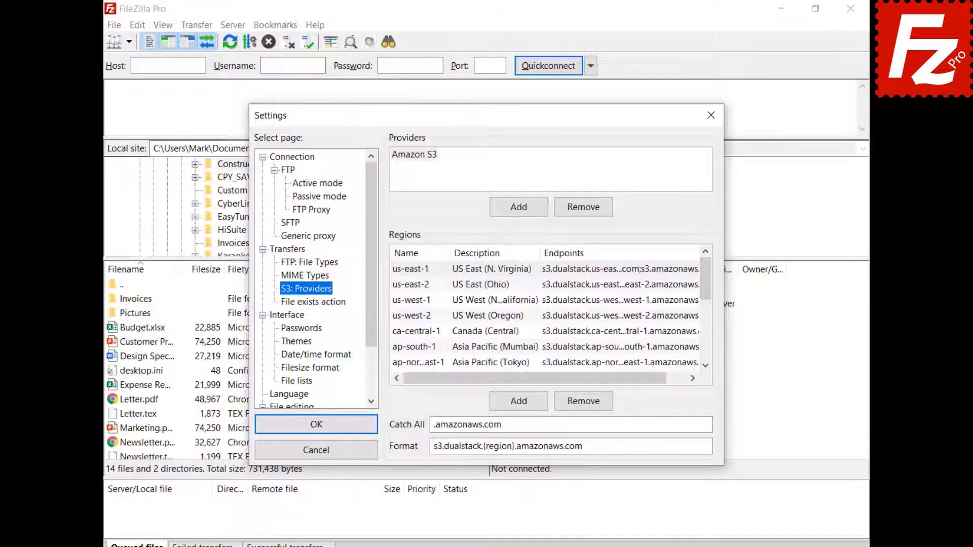
click(518, 207)
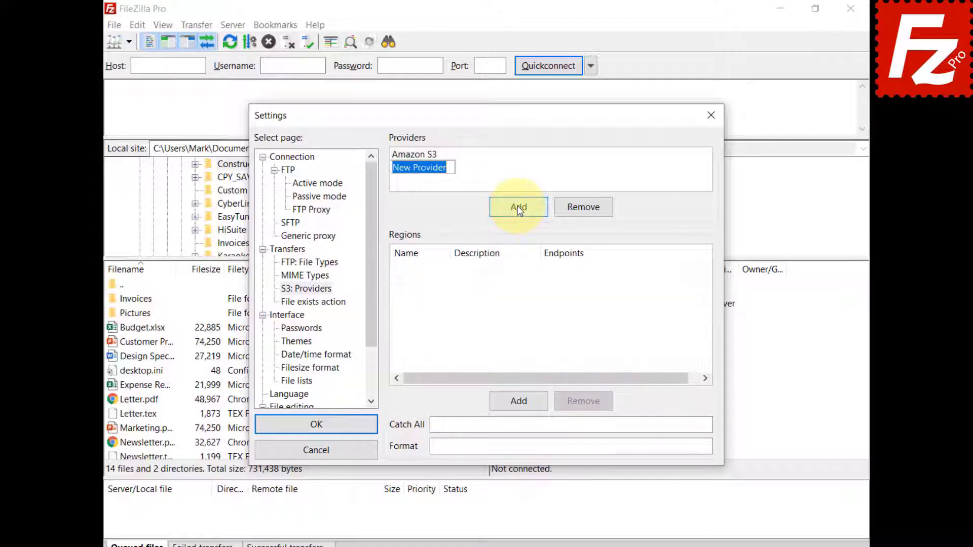
text(Alibaba Obje)
text(ct Storage)
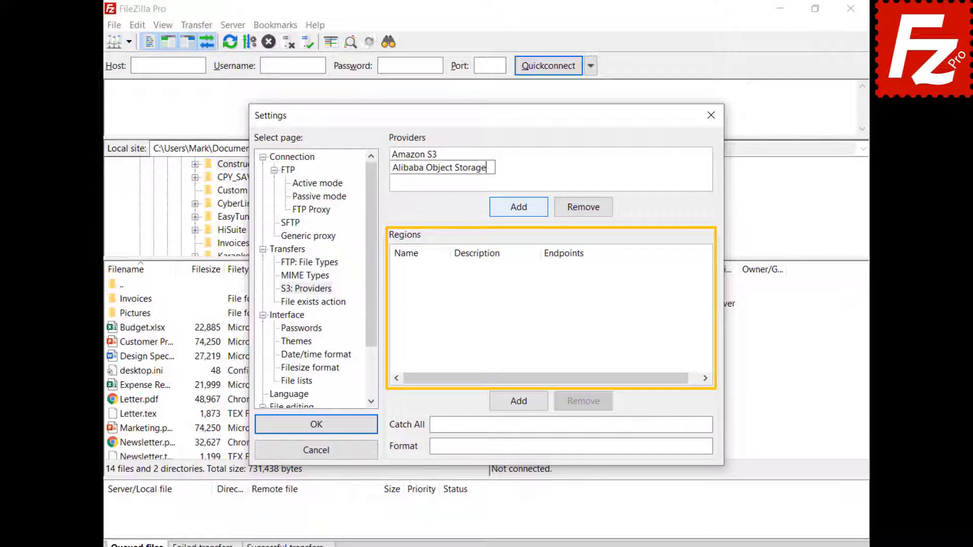
Add region oss-cn-hangzhou described as China (Hangzhou) with its Hangzhou endpoints.
click(523, 404)
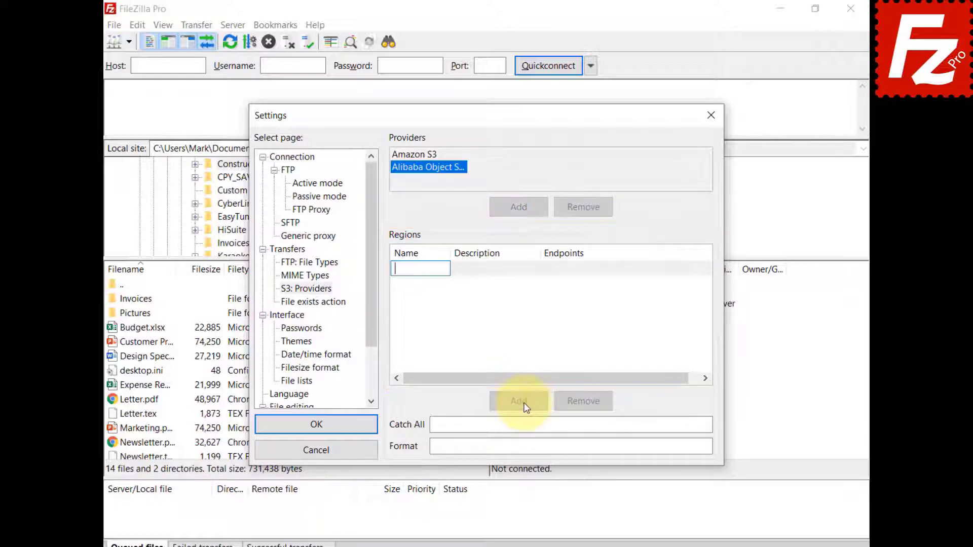
text(oss-cn-hangzhou)
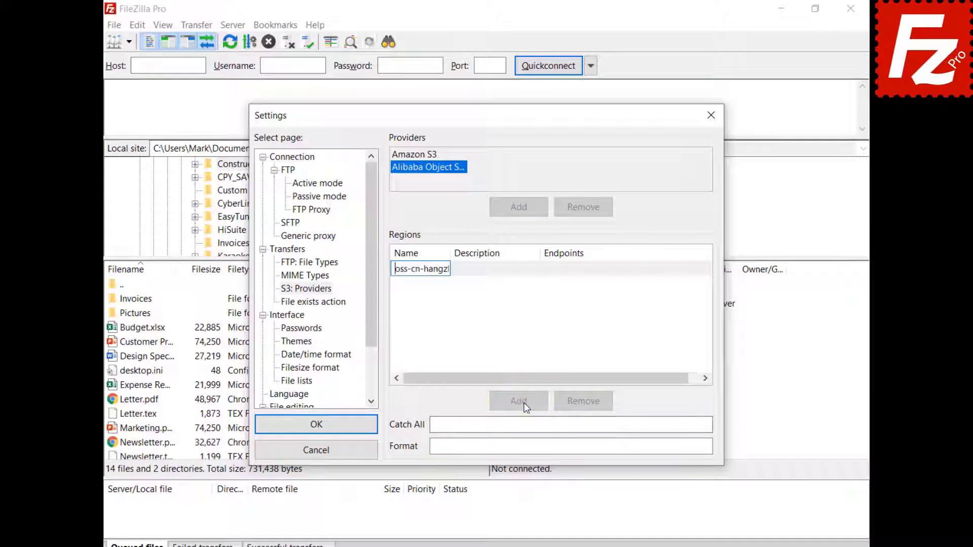
click(489, 276)
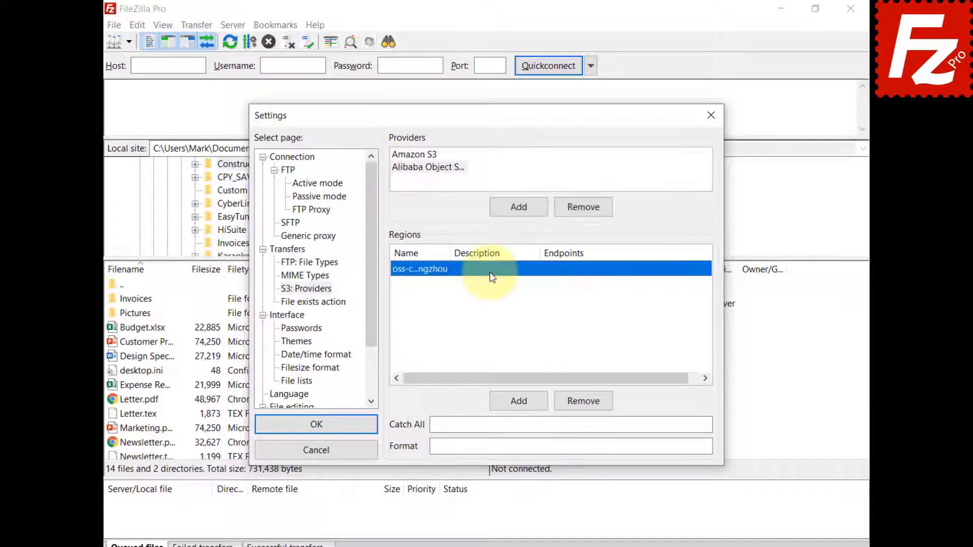
text(China (Hangzhou))
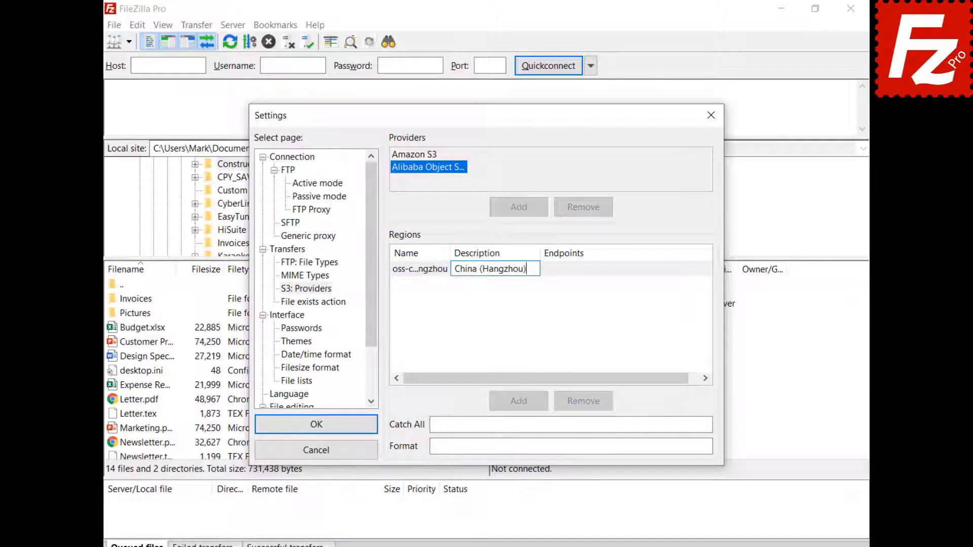
click(588, 266)
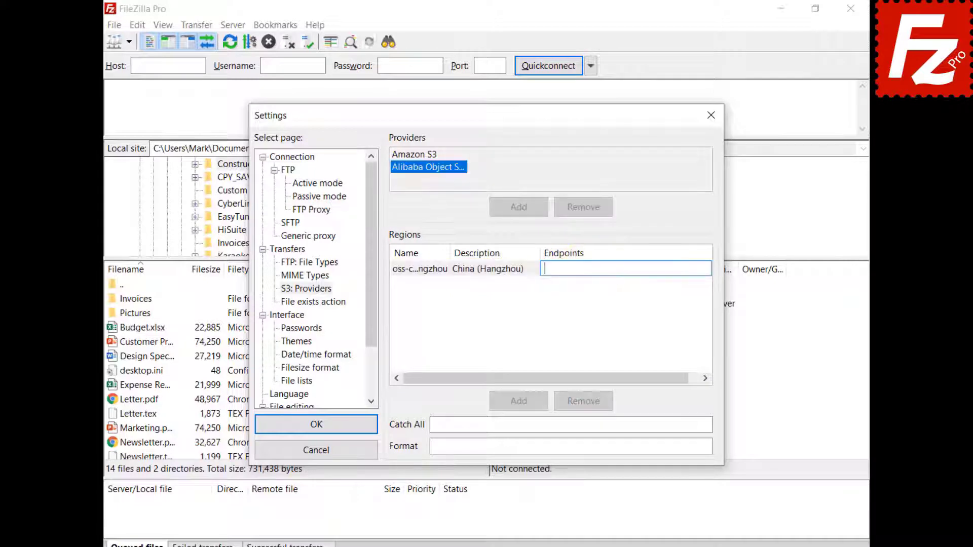
key(ctrl+v)
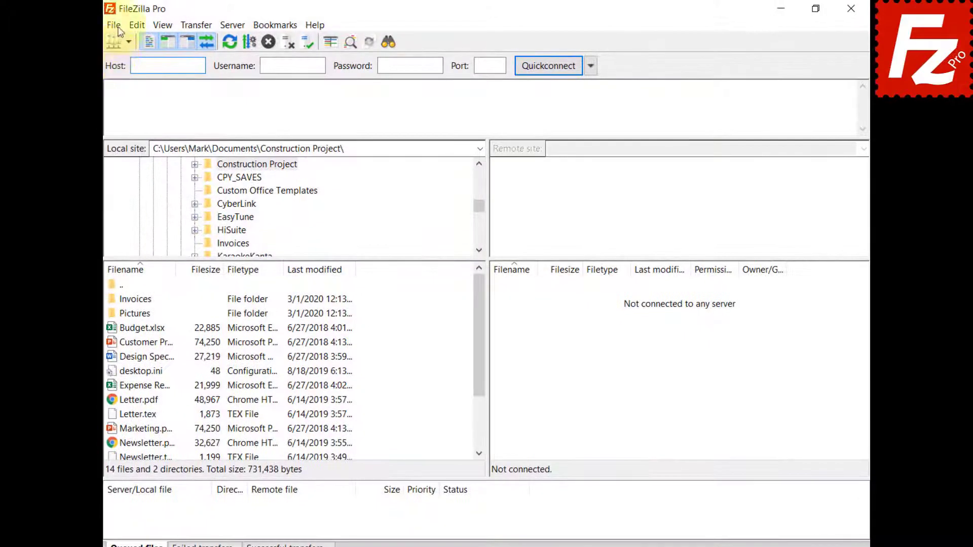
Create a new Site Manager entry named Alibaba using the S3 protocol.
click(118, 29)
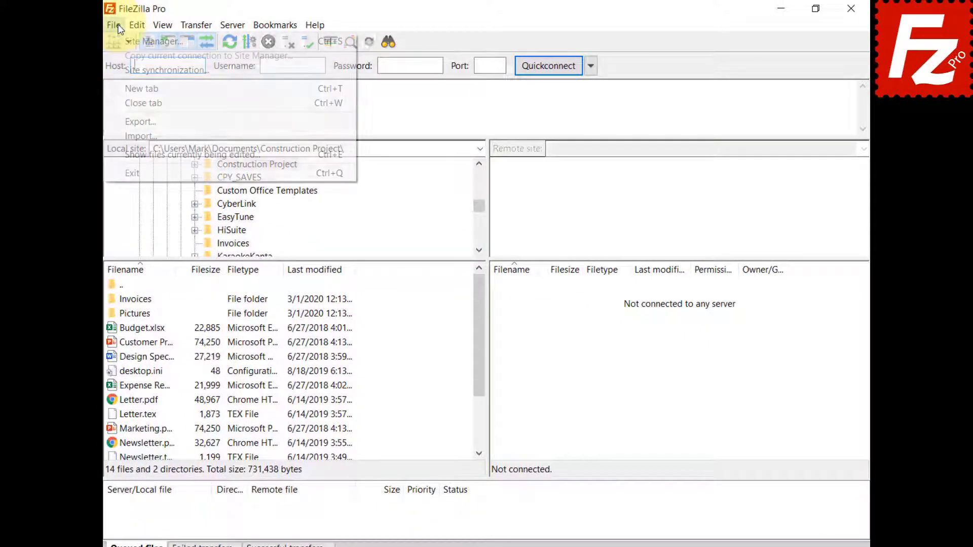
click(125, 41)
click(306, 374)
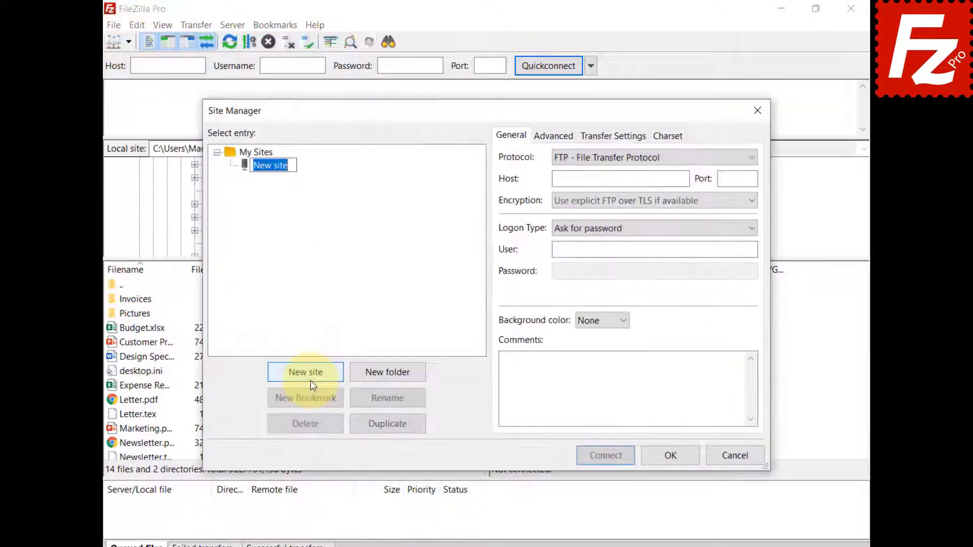
text(Alibaba)
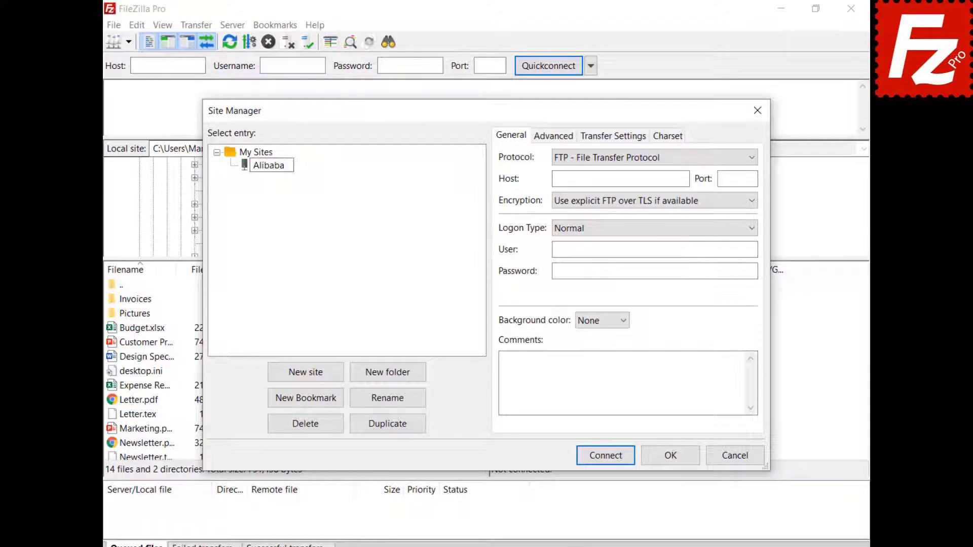
click(708, 161)
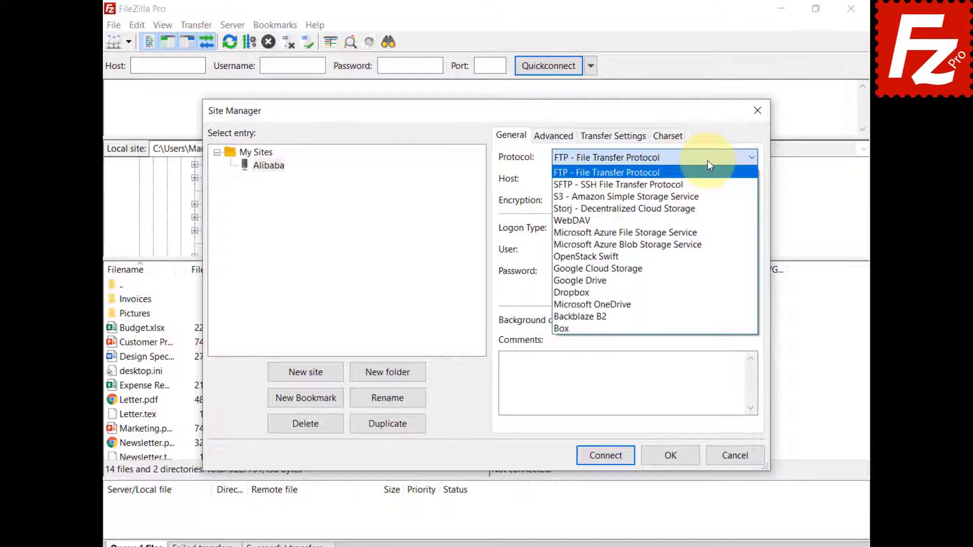
click(705, 196)
Enter host oss.aliyuncs.com, then paste the access key ID and secret access key.
key(Tab)
text(oss.aliyuncs.com)
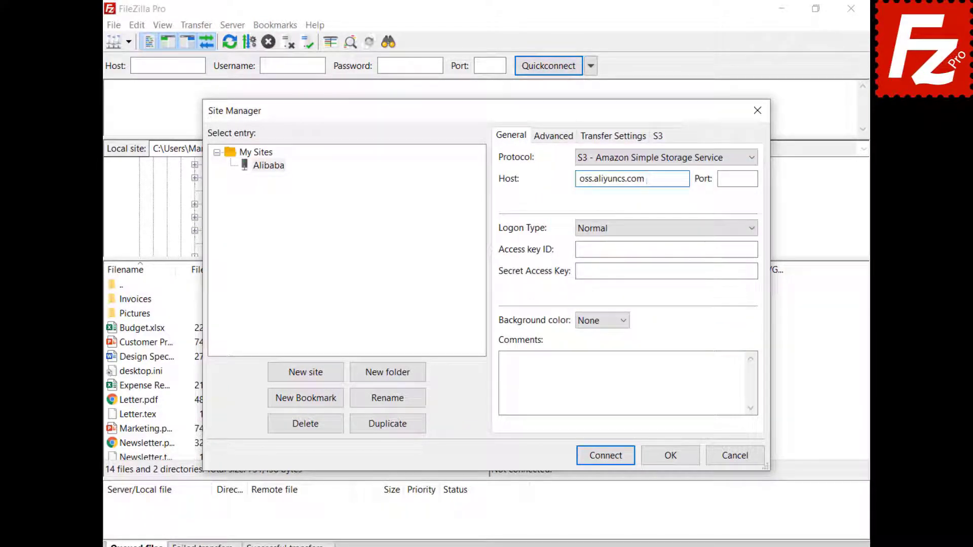
key(Tab)
key(Tab)
key(Tab)
key(ctrl+v)
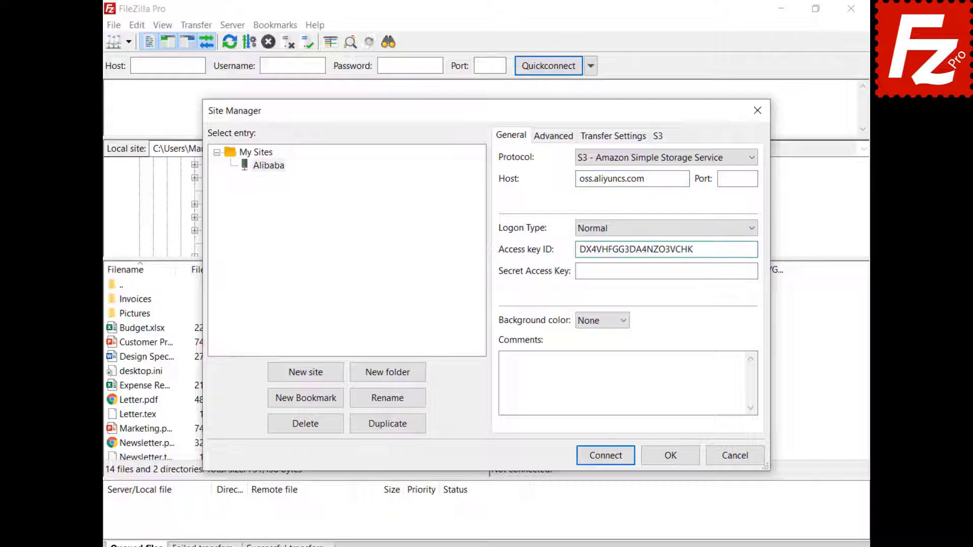
key(Tab)
key(ctrl+v)
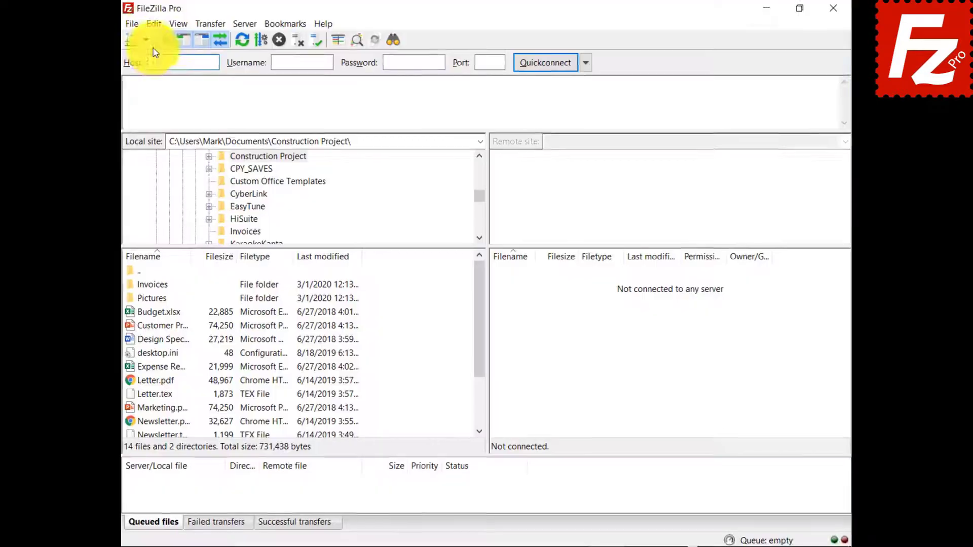
Add a new S3 provider named StackPath in Settings > S3: Providers.
click(137, 25)
click(139, 74)
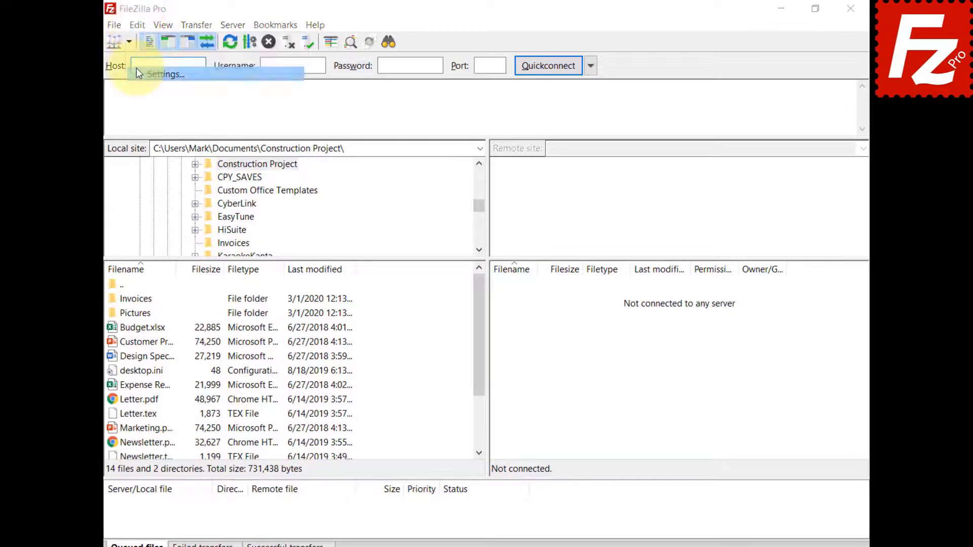
click(306, 288)
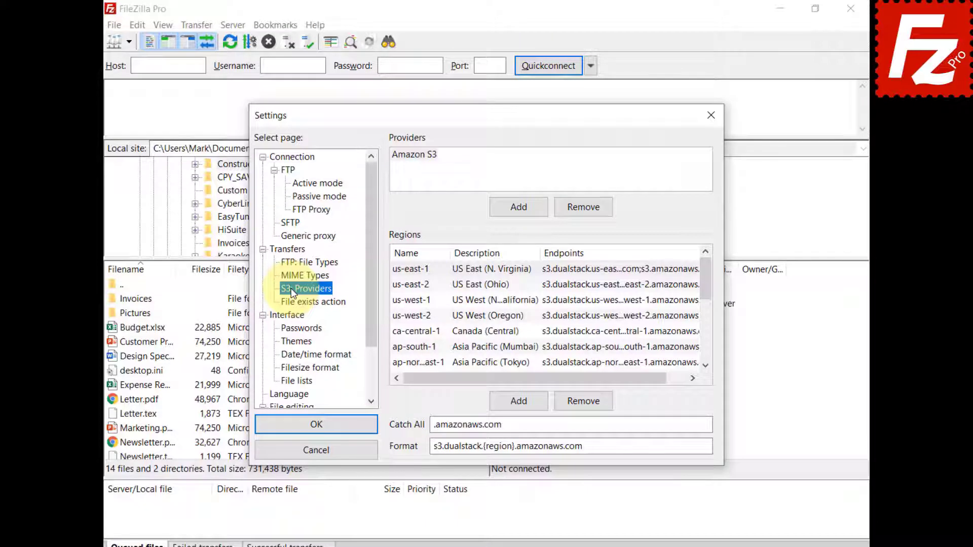
click(522, 206)
text(StackPath)
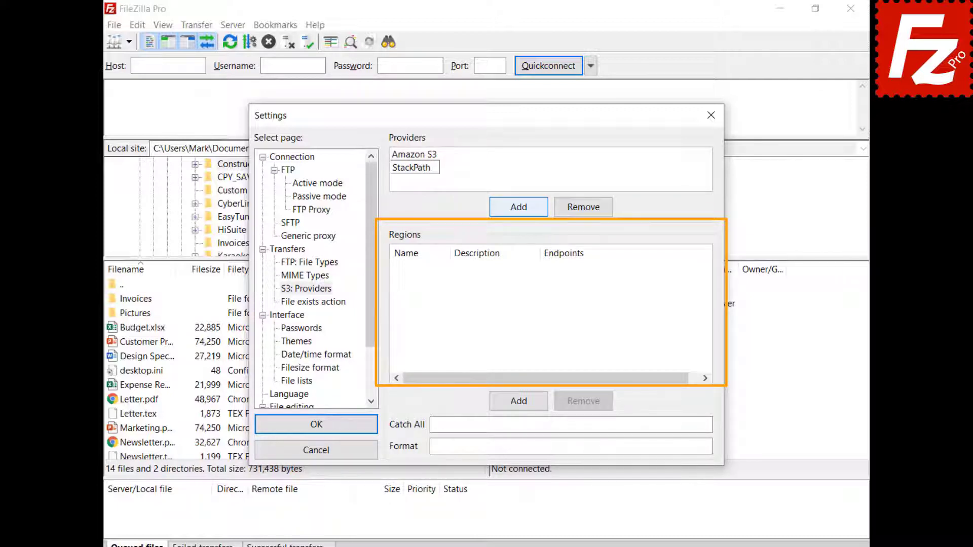
Add StackPath region us-east, described as US East 1, with its pasted endpoint.
click(522, 403)
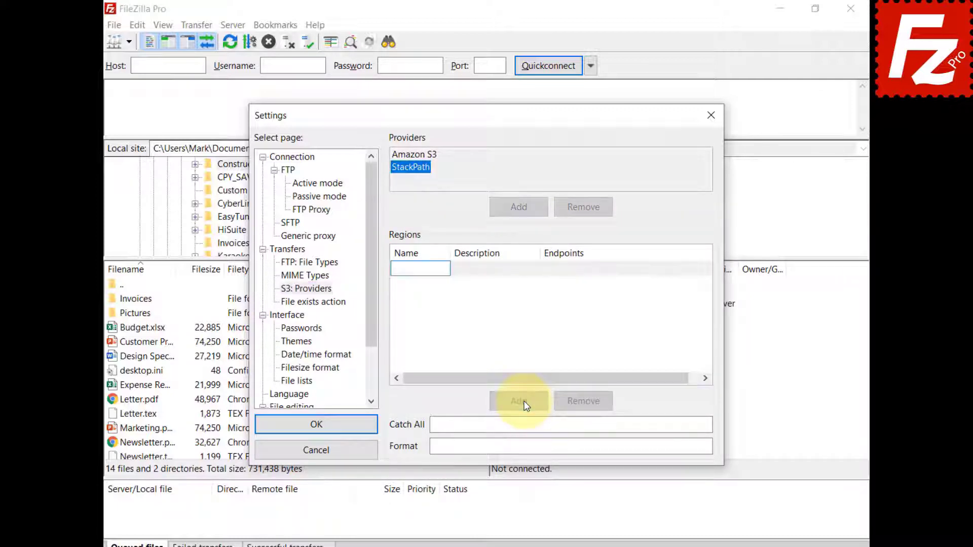
text(us-east)
click(481, 273)
click(481, 274)
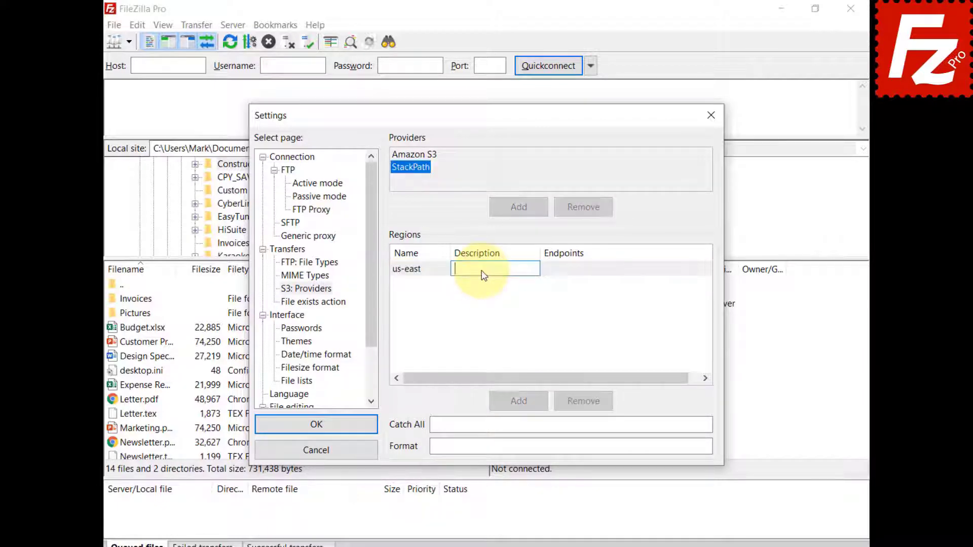
text(US East 1)
key(Return)
click(571, 266)
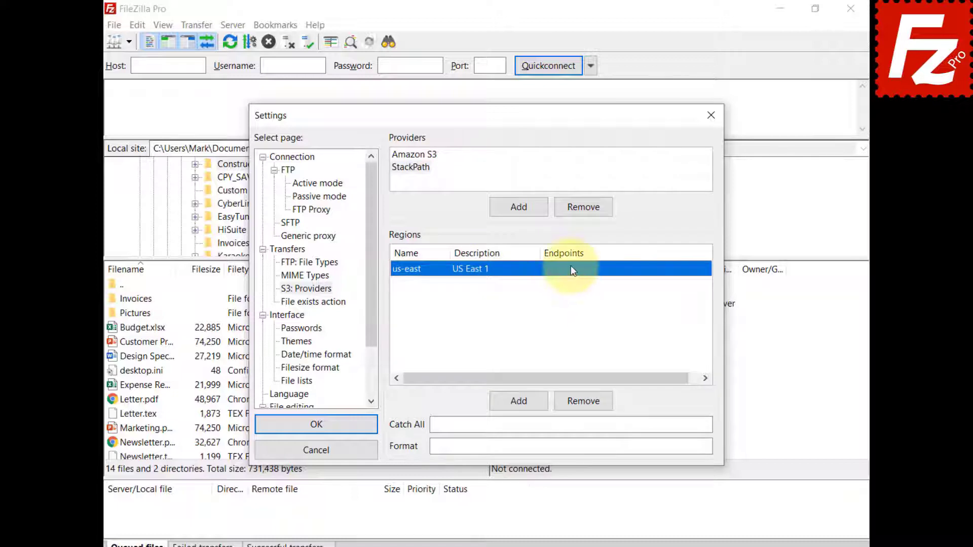
text(s3.us-east.stackpathstorage.com)
key(Return)
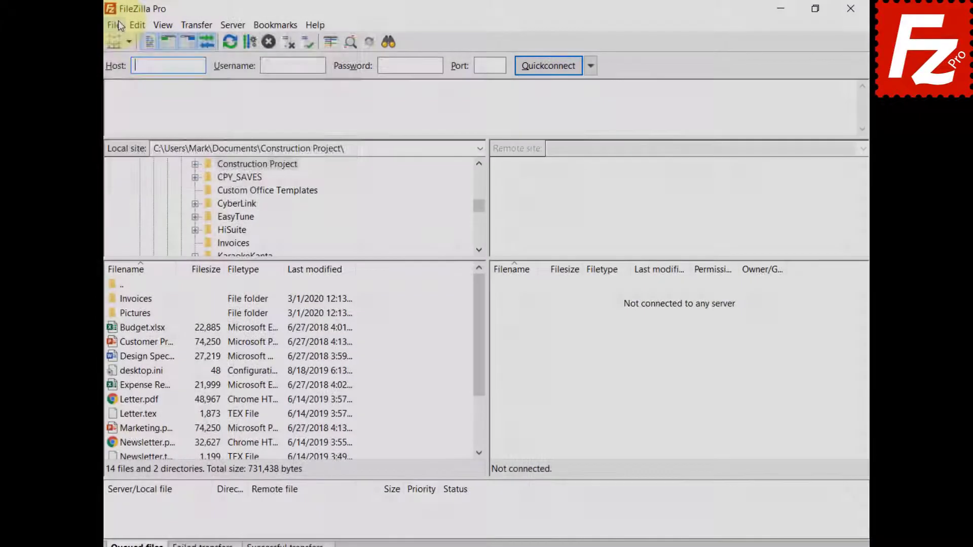
Create a new Site Manager entry named StackPath using the S3 protocol.
click(118, 21)
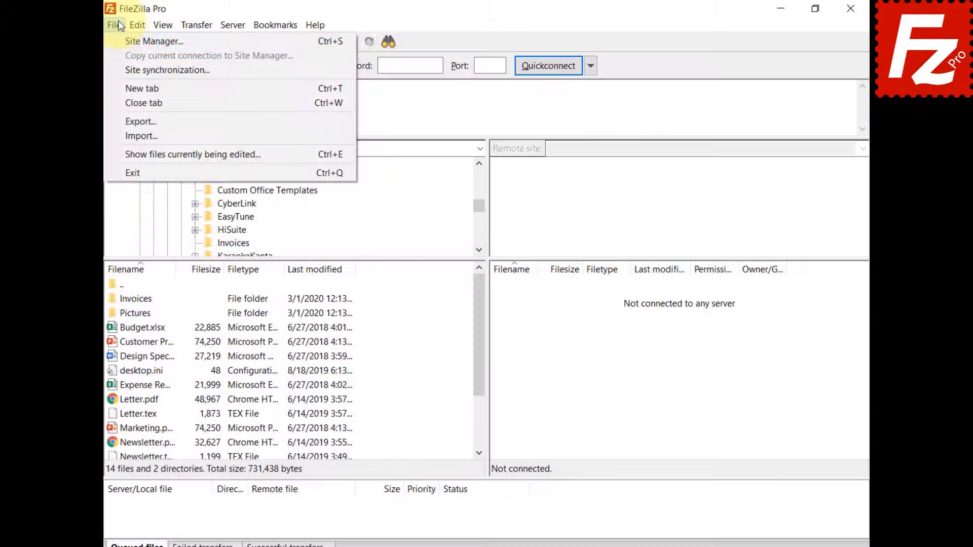
click(117, 44)
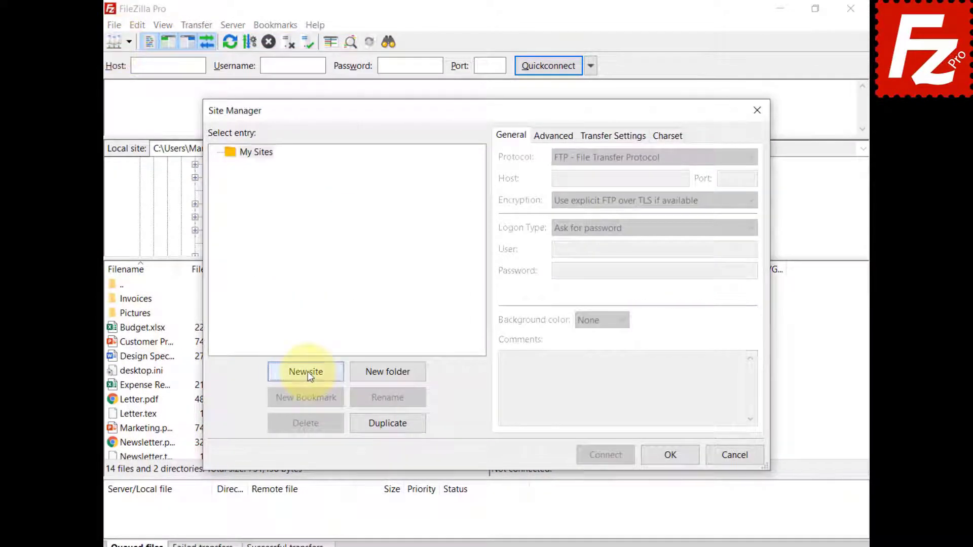
click(308, 371)
text(Stack)
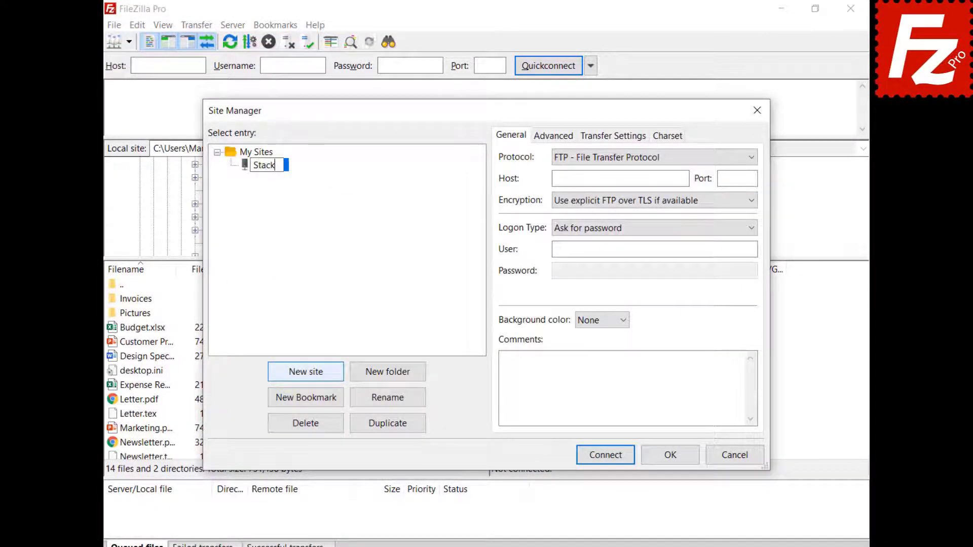
text(Path)
key(Return)
click(655, 157)
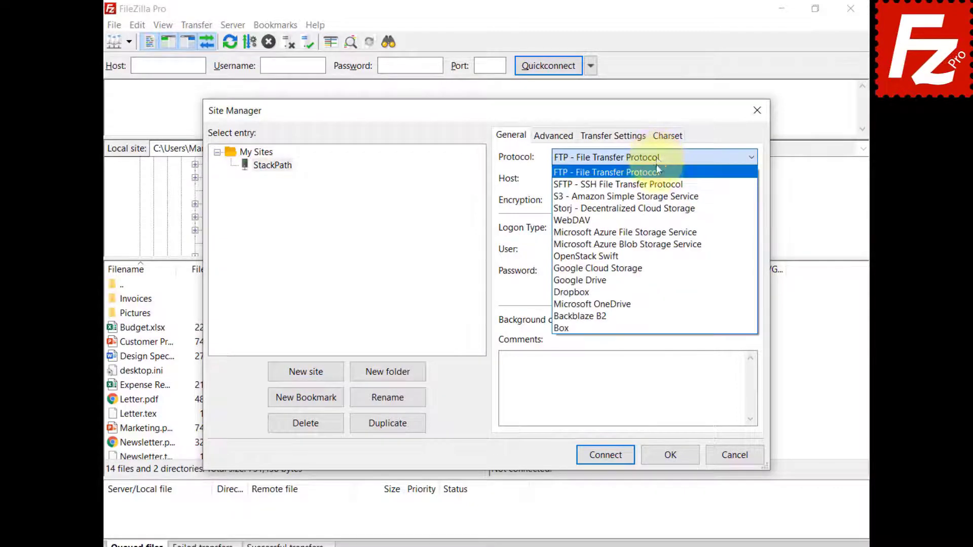
click(659, 202)
Paste the StackPath host, access key ID and secret access key.
key(ctrl+v)
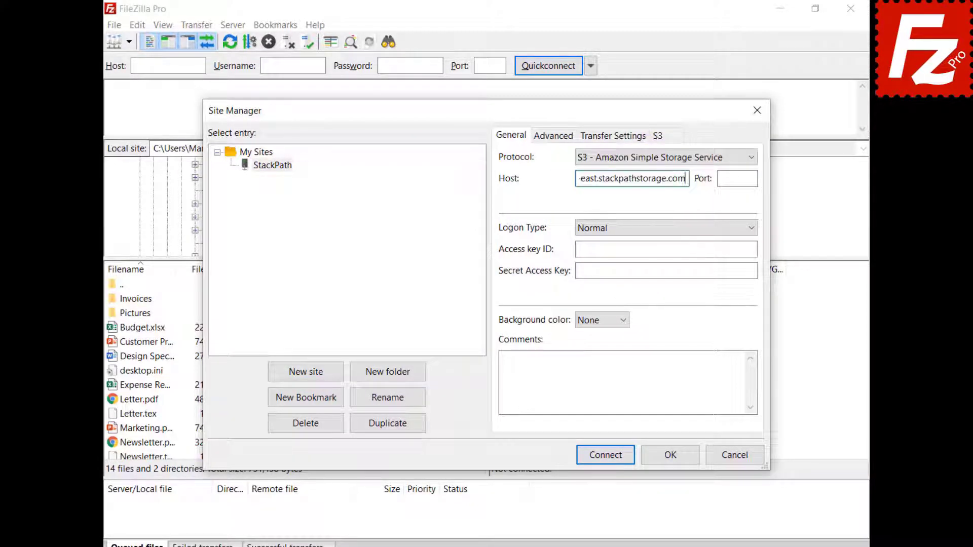
click(666, 249)
key(ctrl+v)
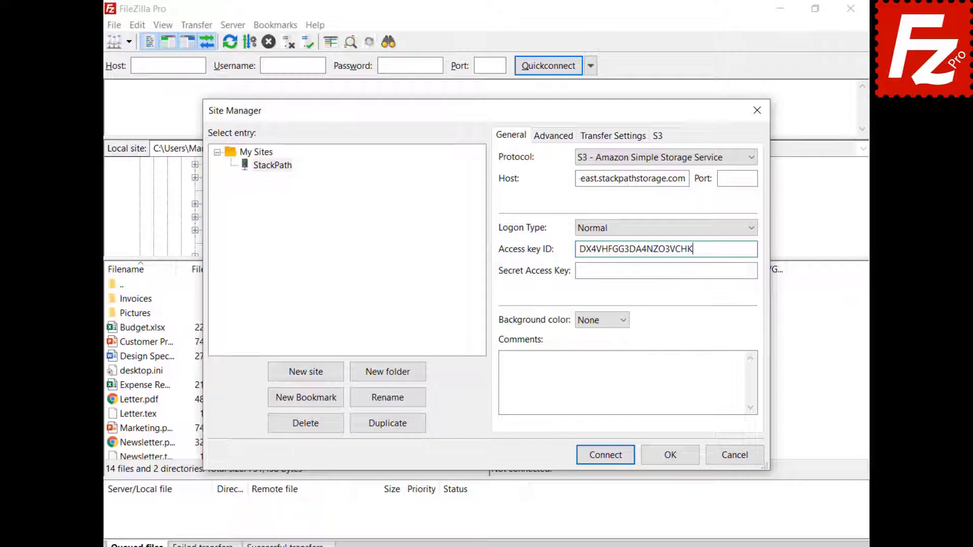
click(666, 271)
key(ctrl+v)
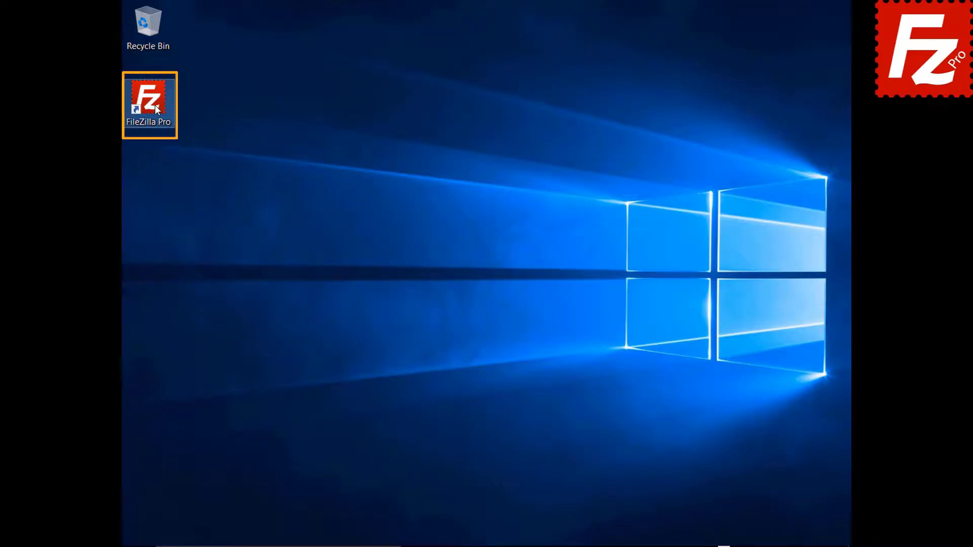
Relaunch FileZilla Pro and add a new S3 provider named Wasabi.
double_click(154, 104)
click(152, 24)
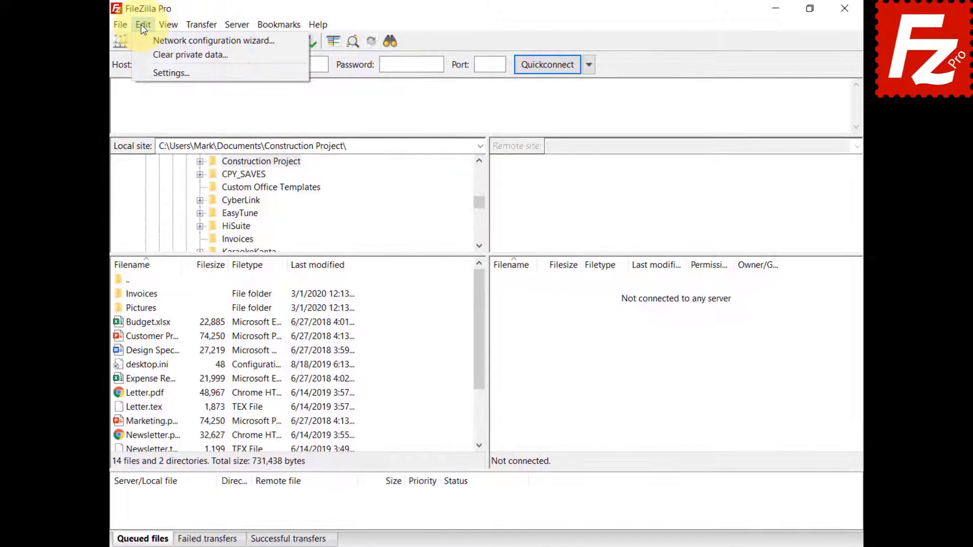
click(142, 73)
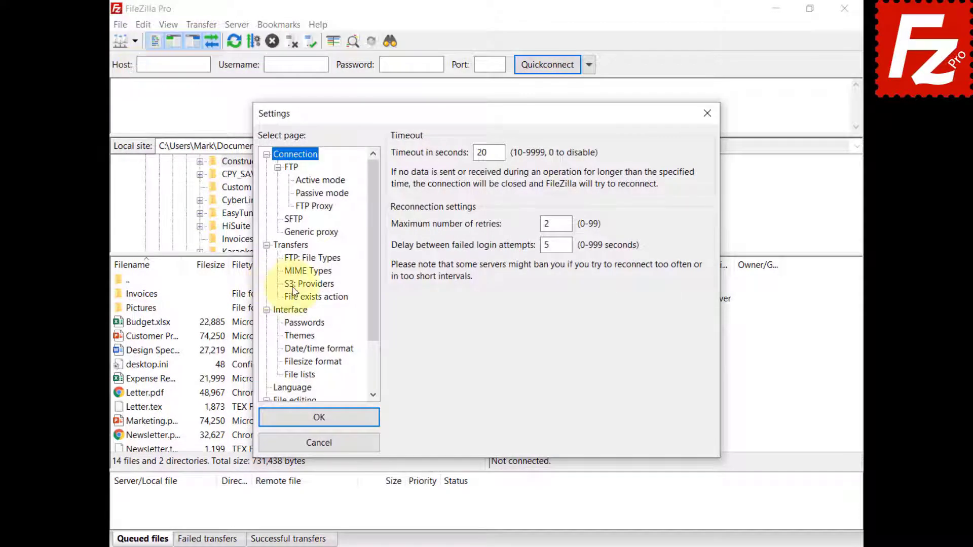
click(309, 284)
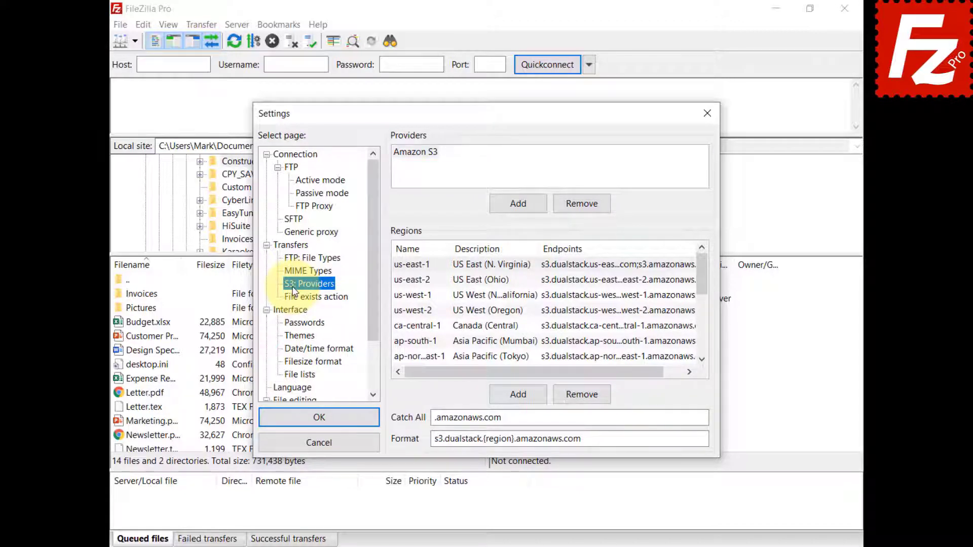
click(519, 204)
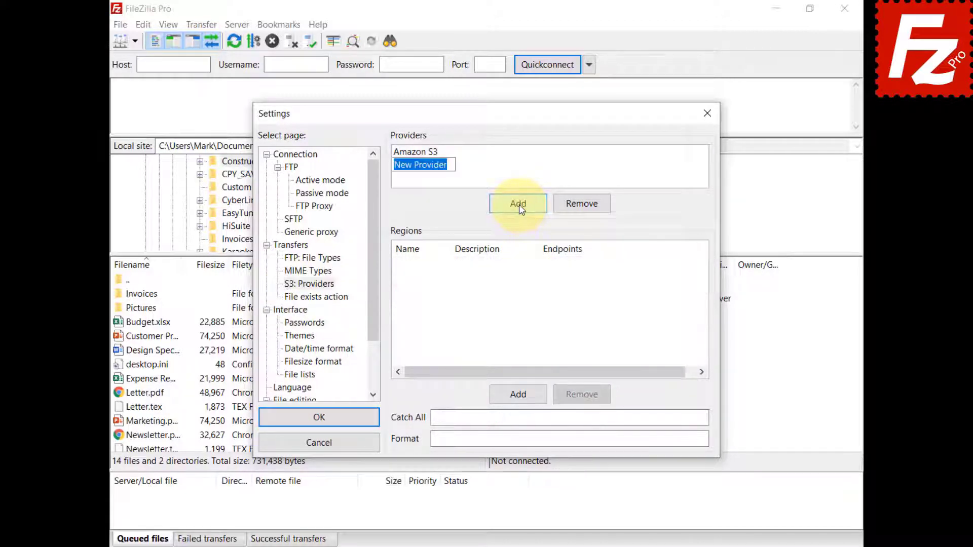
text(Wasabi)
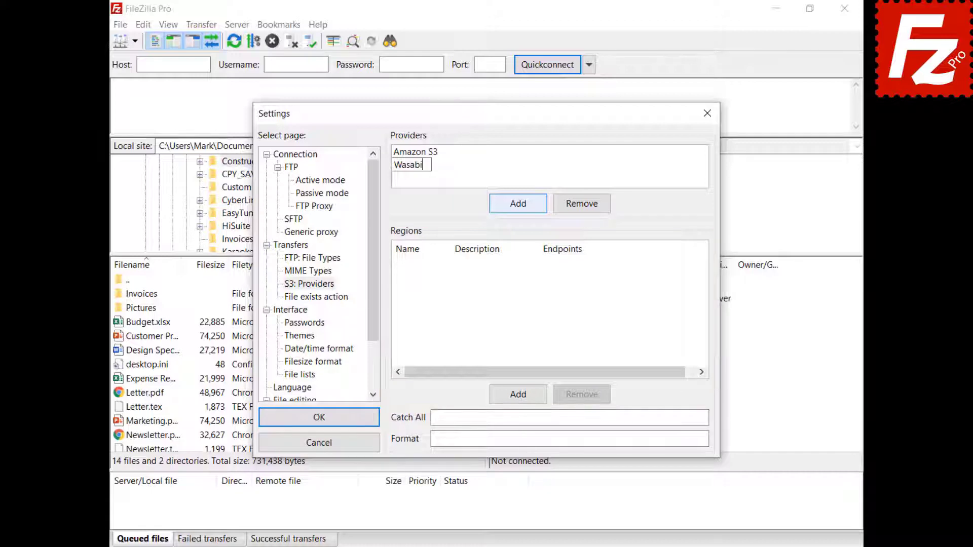
Add Wasabi region us-east-1, described as US East 1, with endpoint s3.wasabisys.com.
click(518, 395)
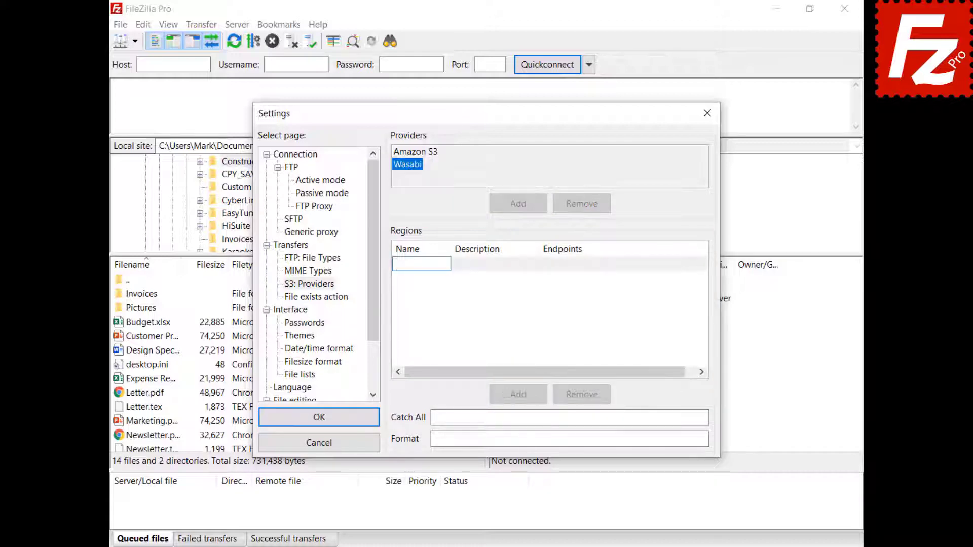
text(us-east-1)
key(Return)
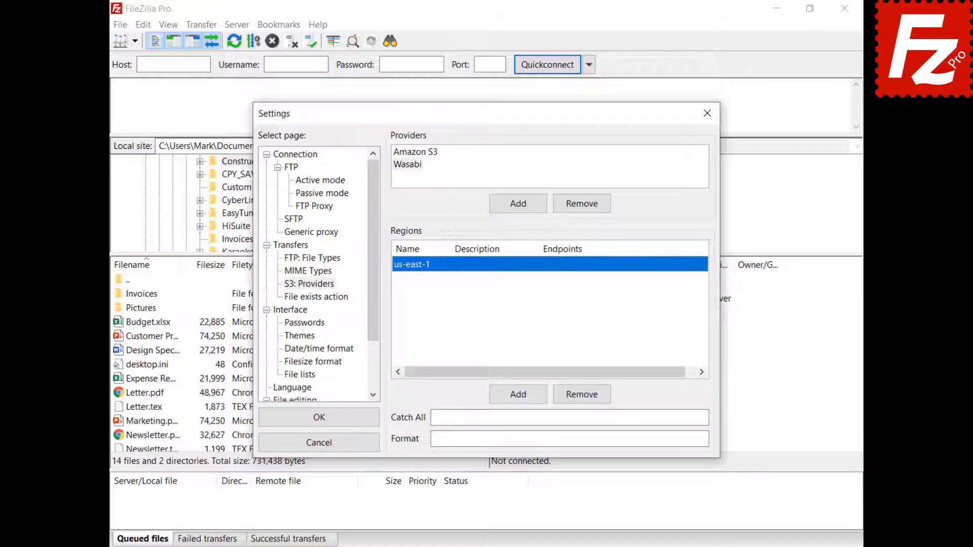
click(487, 264)
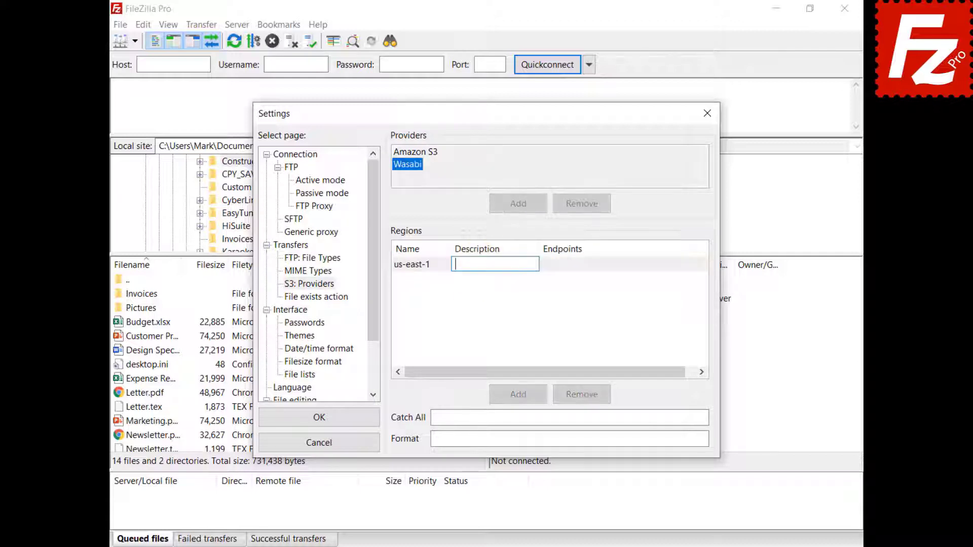
text(US East 1)
key(Return)
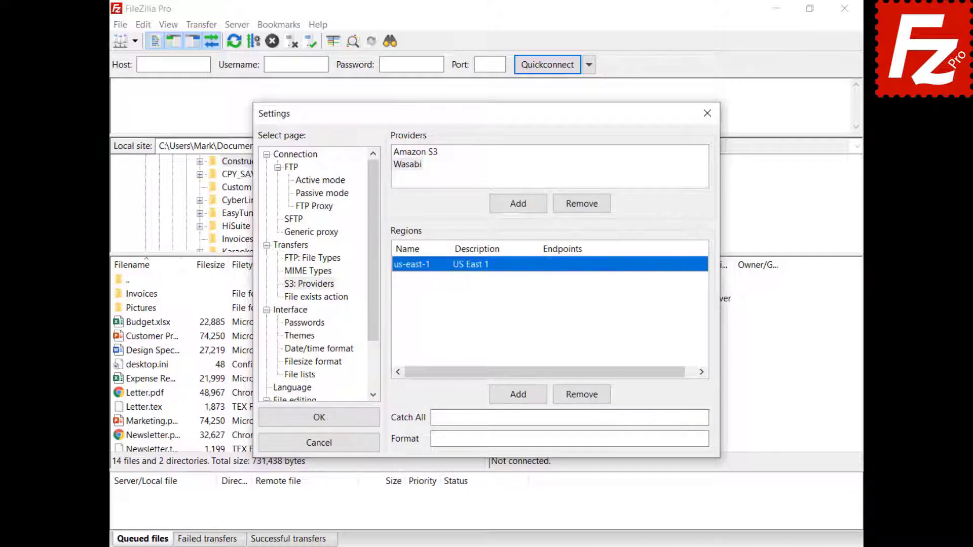
click(571, 266)
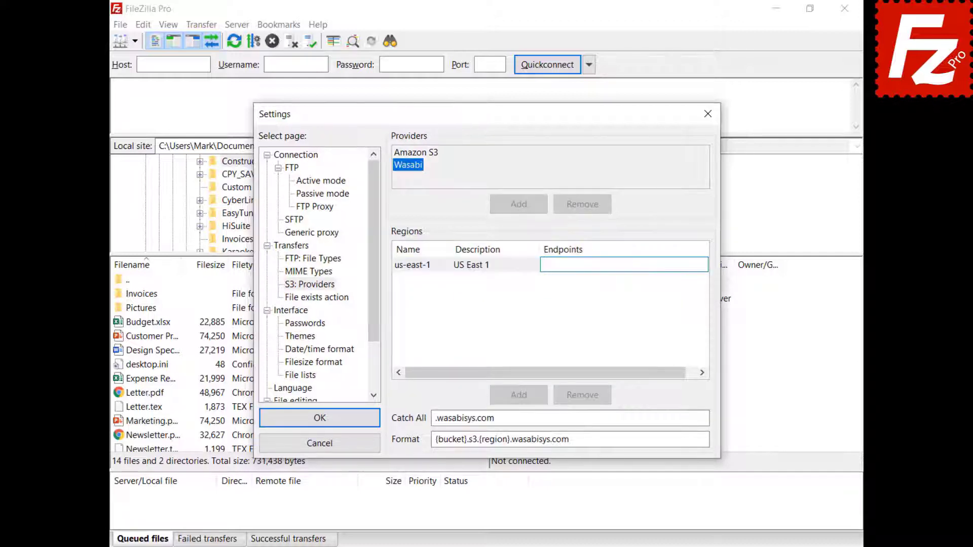
text(s3.wasabisys.com)
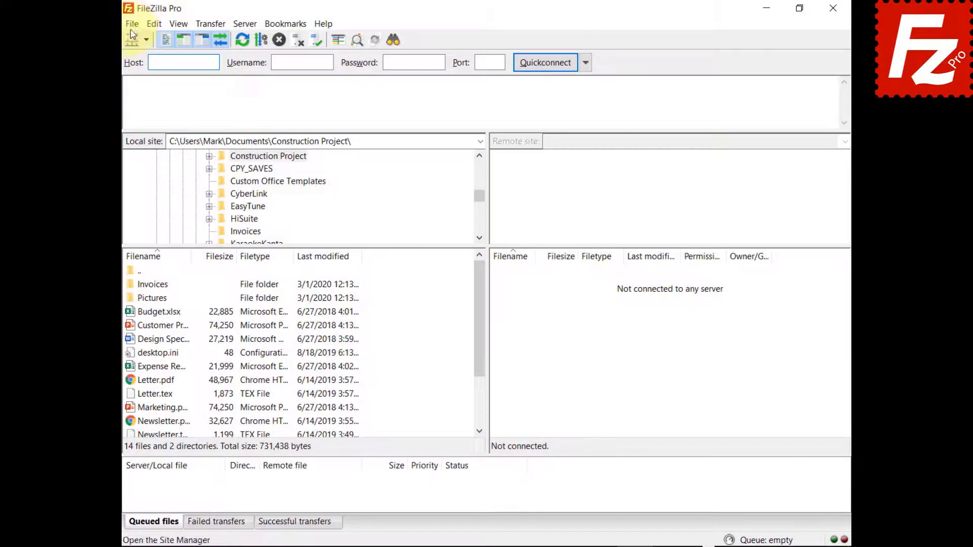
Create a new Site Manager entry named Wasabi using the S3 protocol.
click(131, 24)
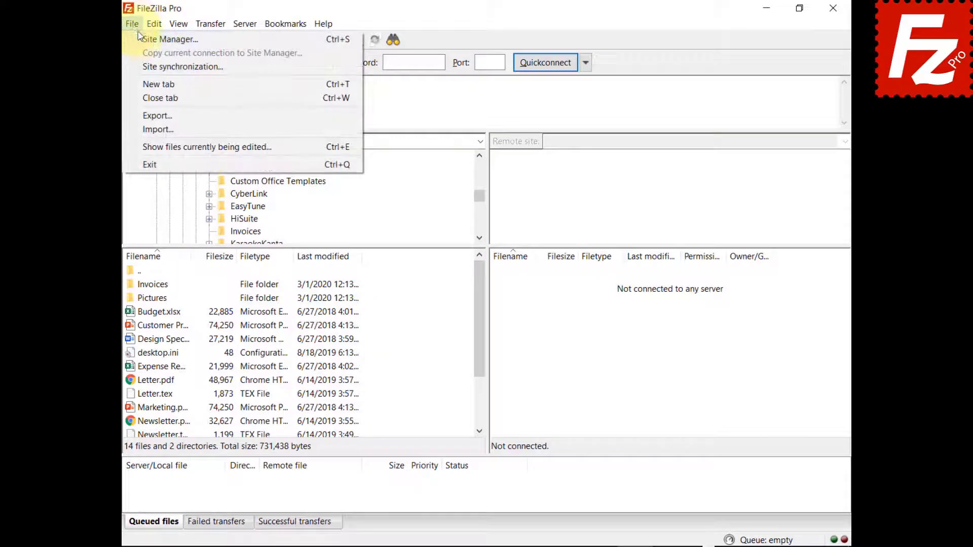
click(140, 39)
click(315, 357)
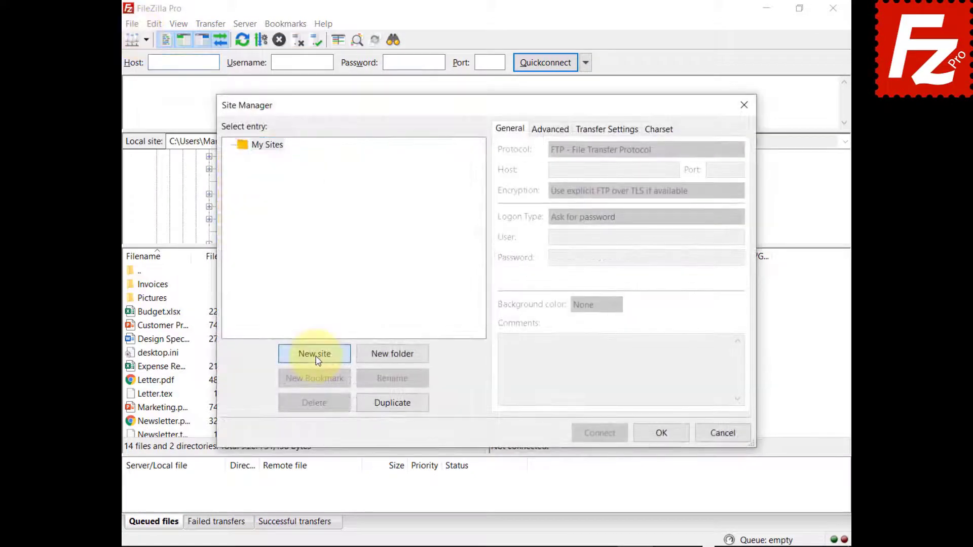
text(Wasabi)
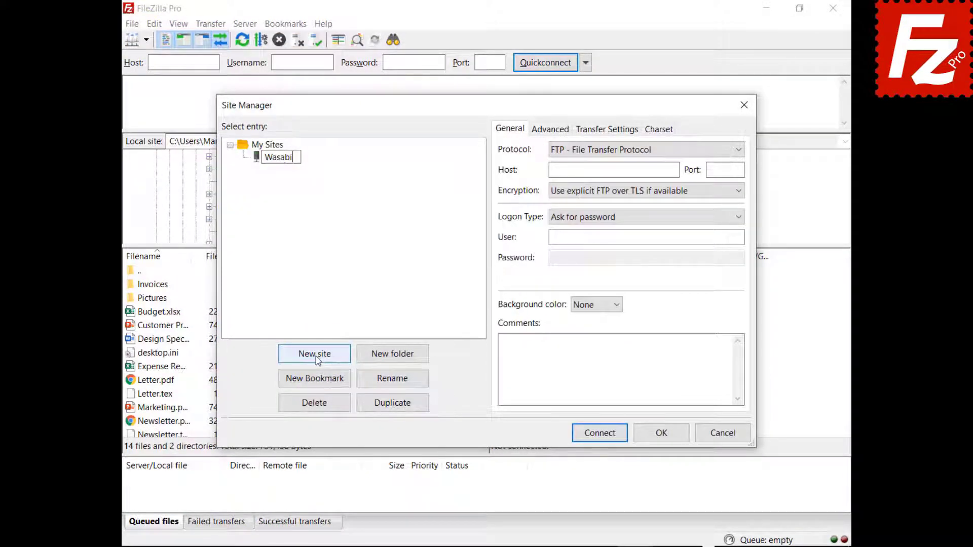
click(619, 149)
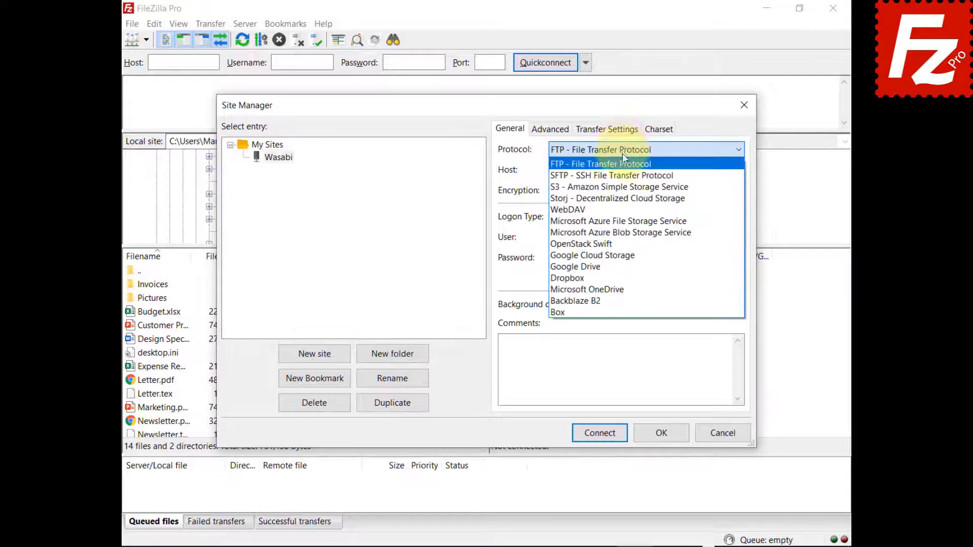
click(624, 187)
Set host to s3.wasabisys.com and paste the access key ID and secret access key.
double_click(608, 169)
text(s3.wasabisys.com)
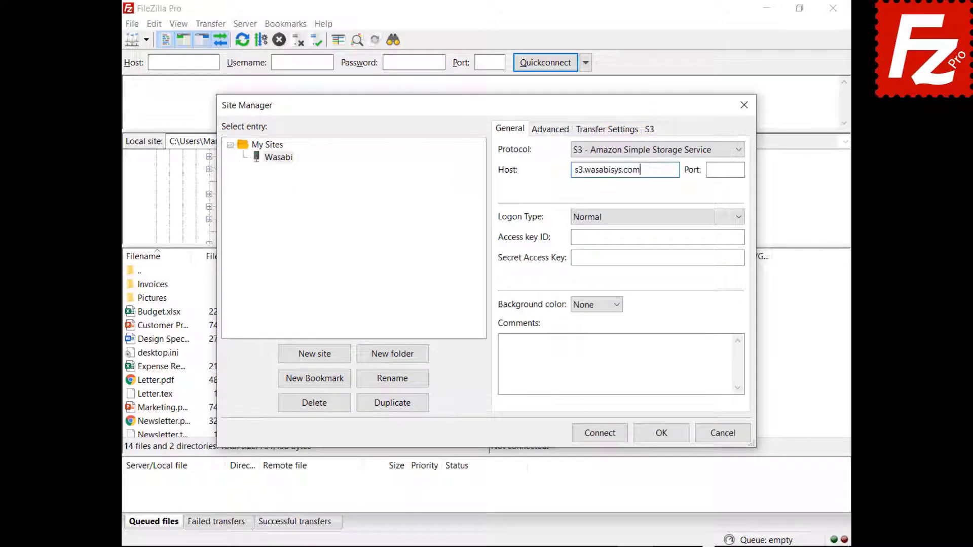
click(657, 237)
key(ctrl+v)
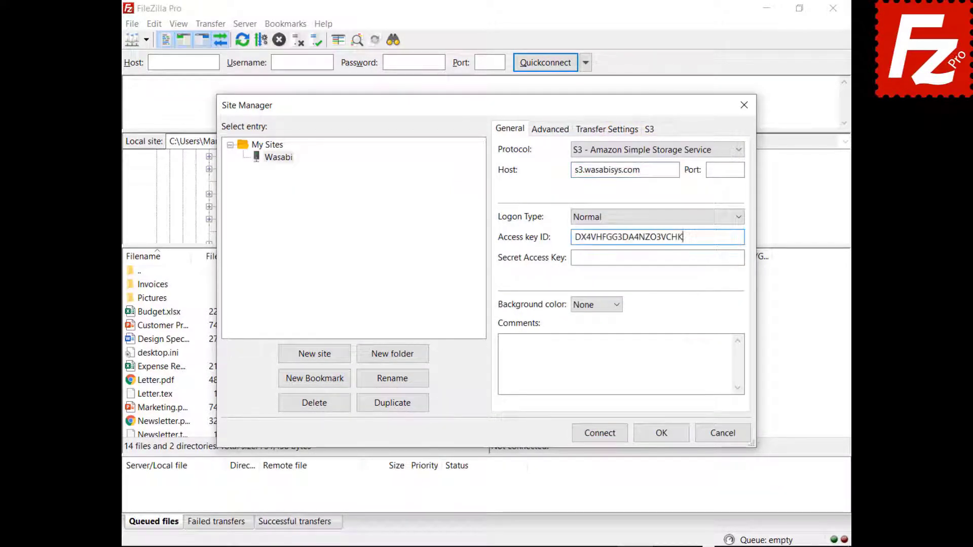
click(742, 258)
key(ctrl+v)
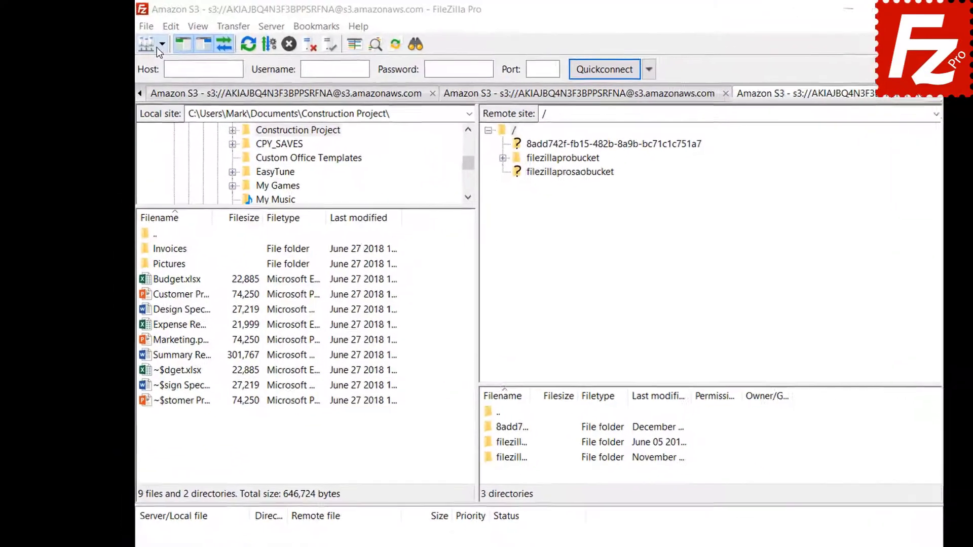
Connect to the saved Amazon S3 site and open filezillaprobucket's S3 Bucket Lifecycle Policies.
click(166, 45)
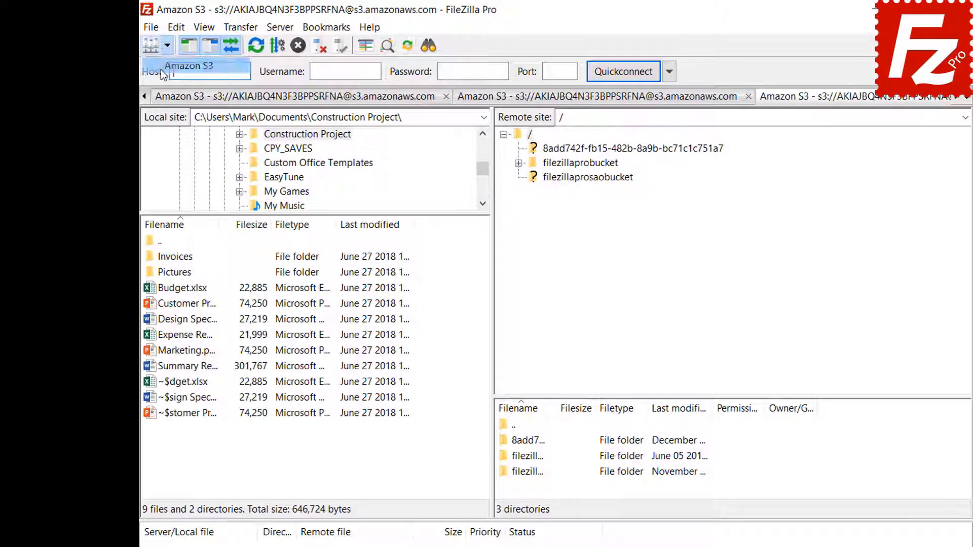
click(160, 69)
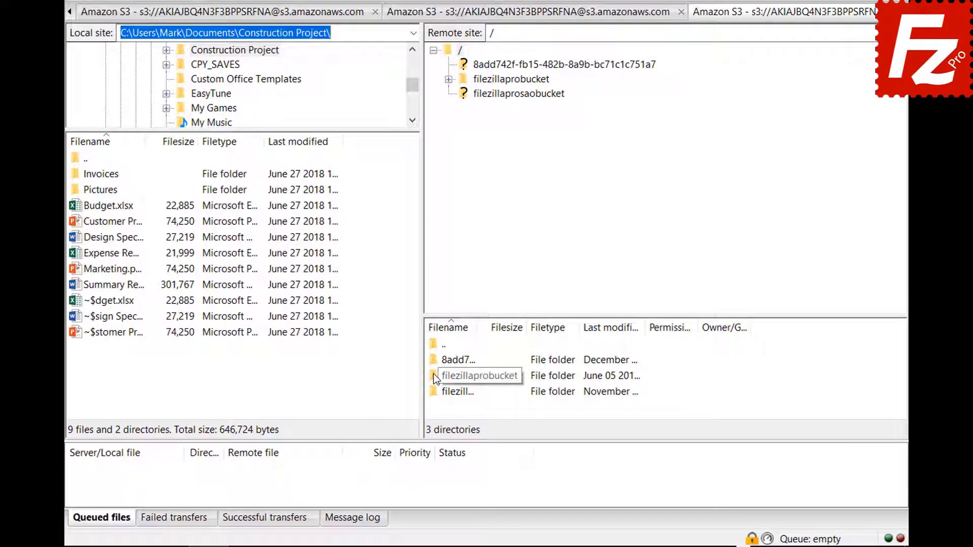
right_click(433, 375)
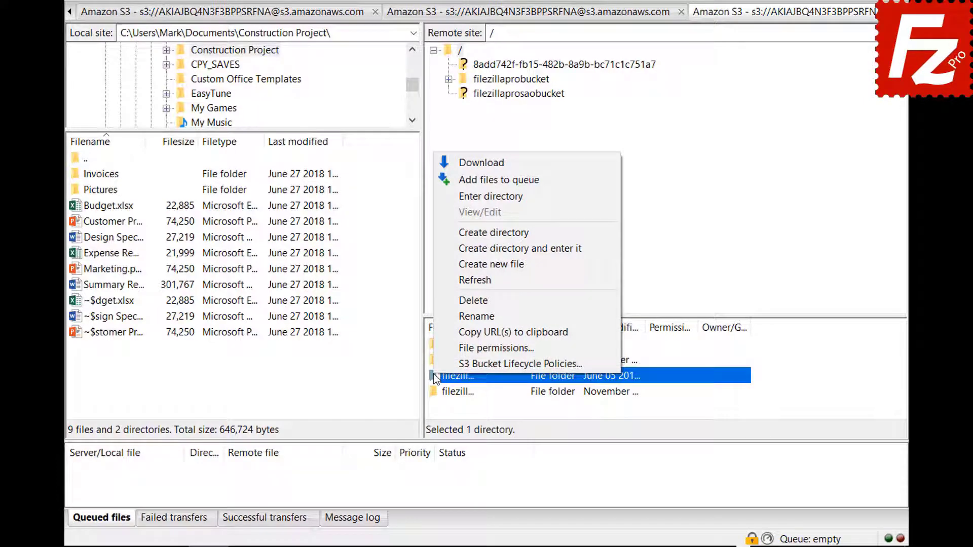
click(435, 361)
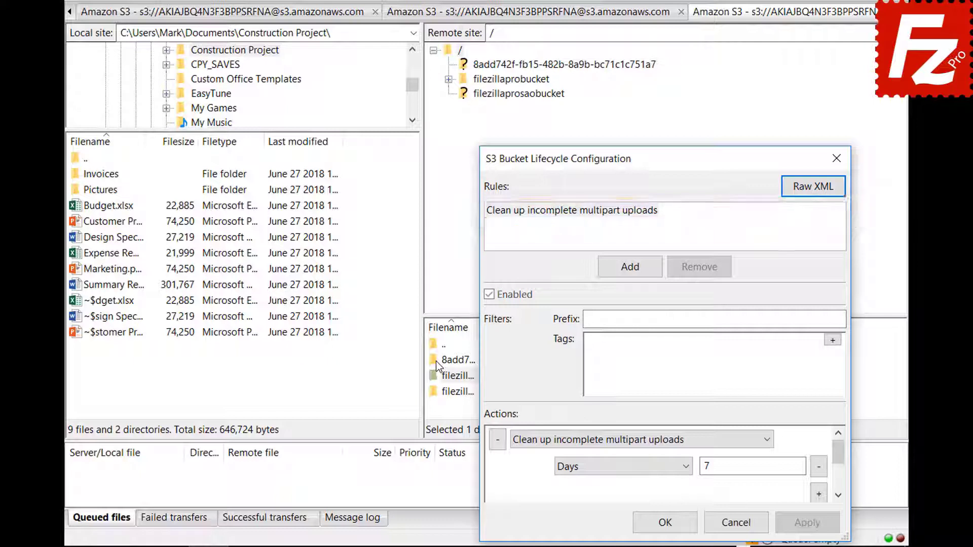
Add a new lifecycle rule named 'Archive old site images'.
click(629, 267)
text(Archive o)
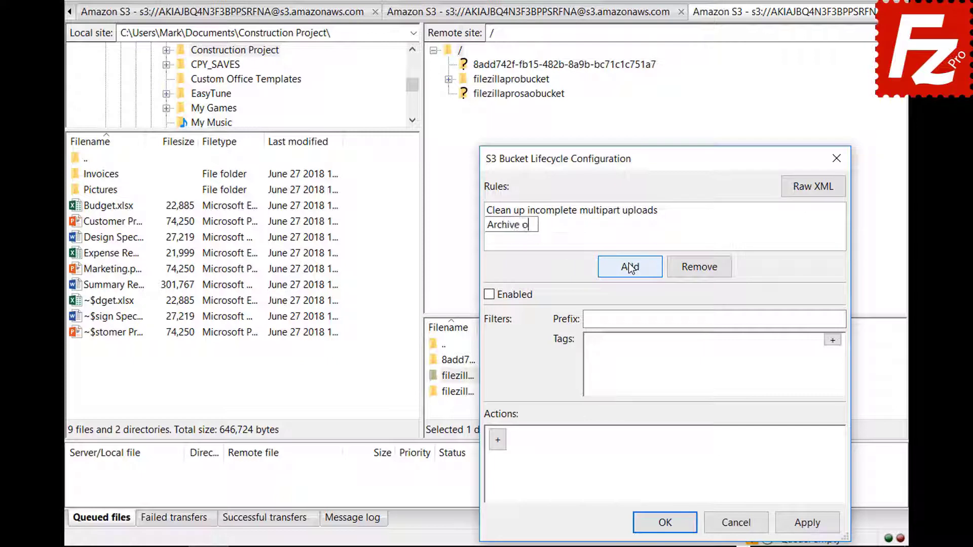
text(ld site images)
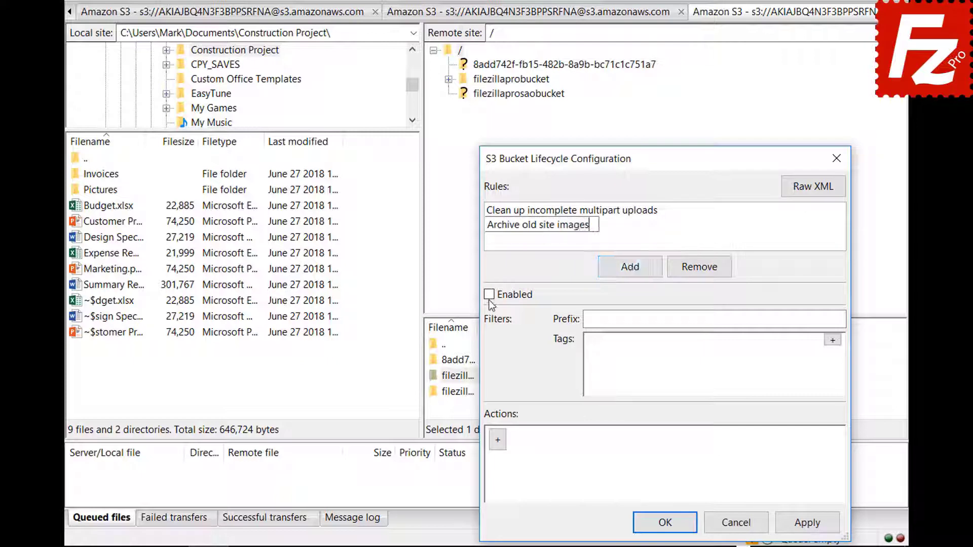
key(Return)
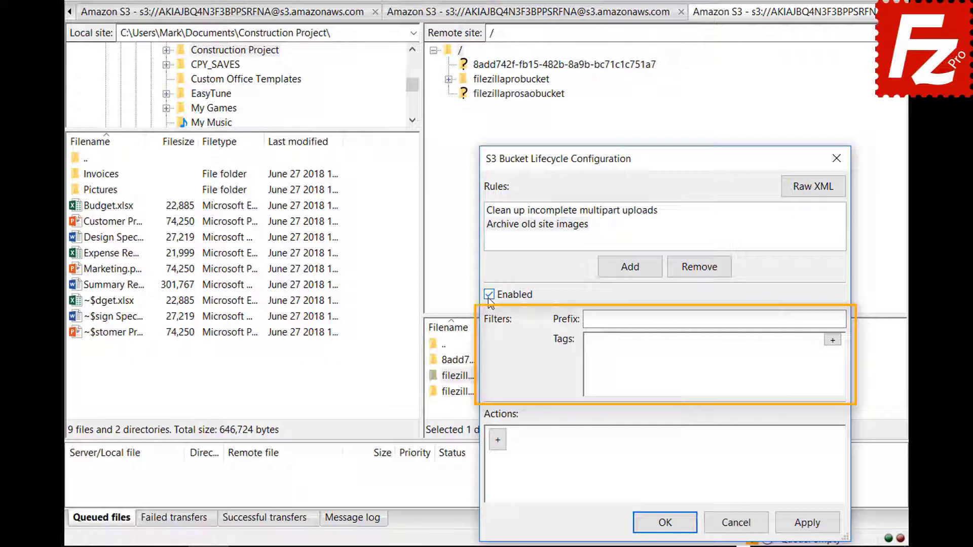
Filter the rule to prefix images/ and a tag with key location and value site.
click(745, 318)
text(images/)
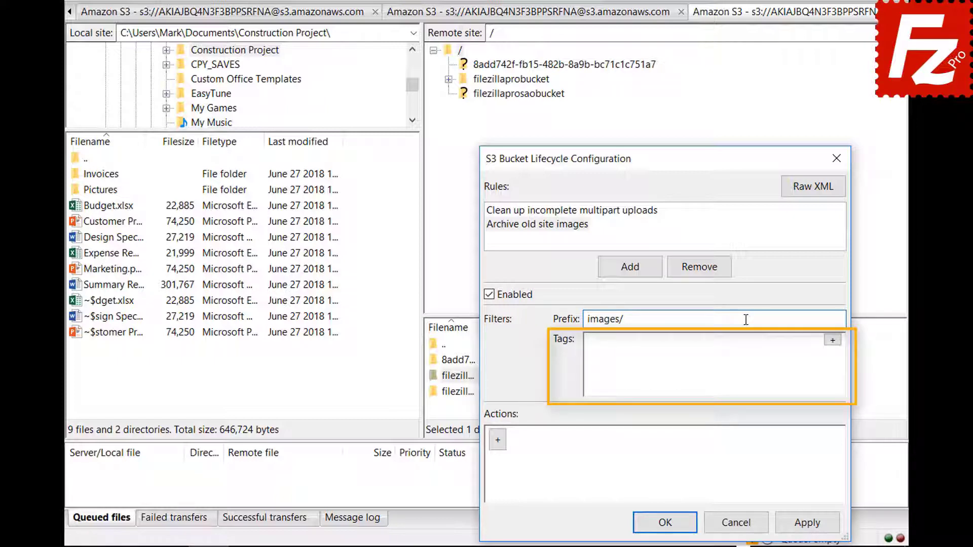
click(832, 339)
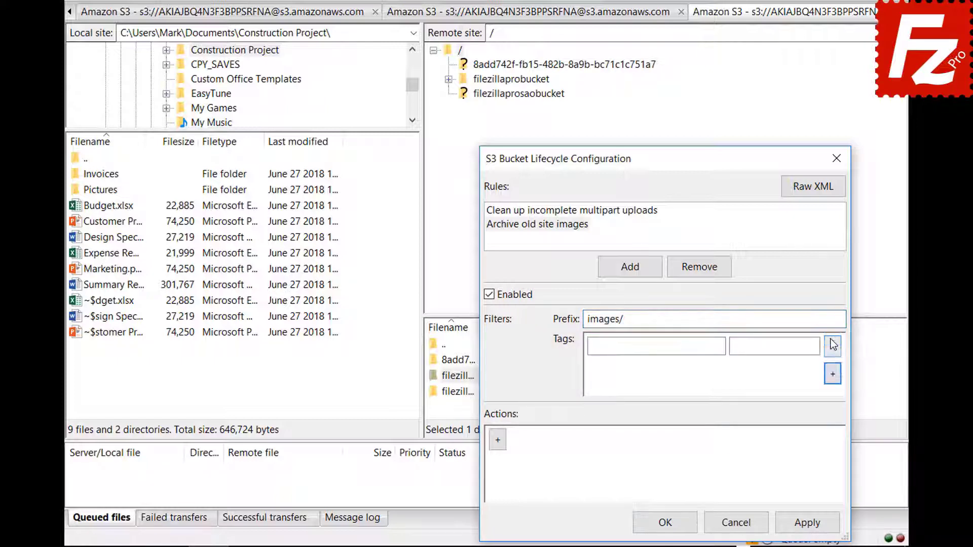
click(720, 346)
text(location)
click(814, 346)
text(site)
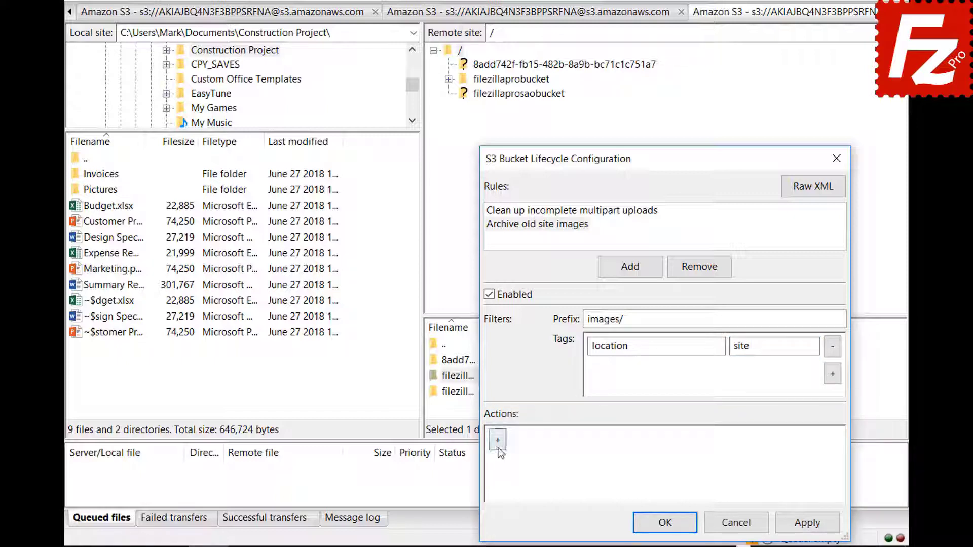
Give the rule a Transition (current version) action timed at 30 days.
click(499, 448)
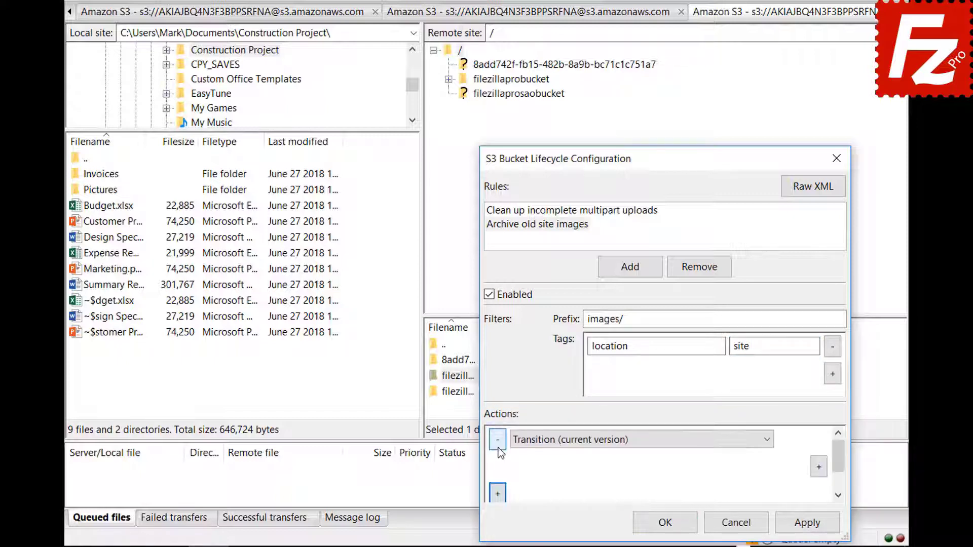
click(767, 440)
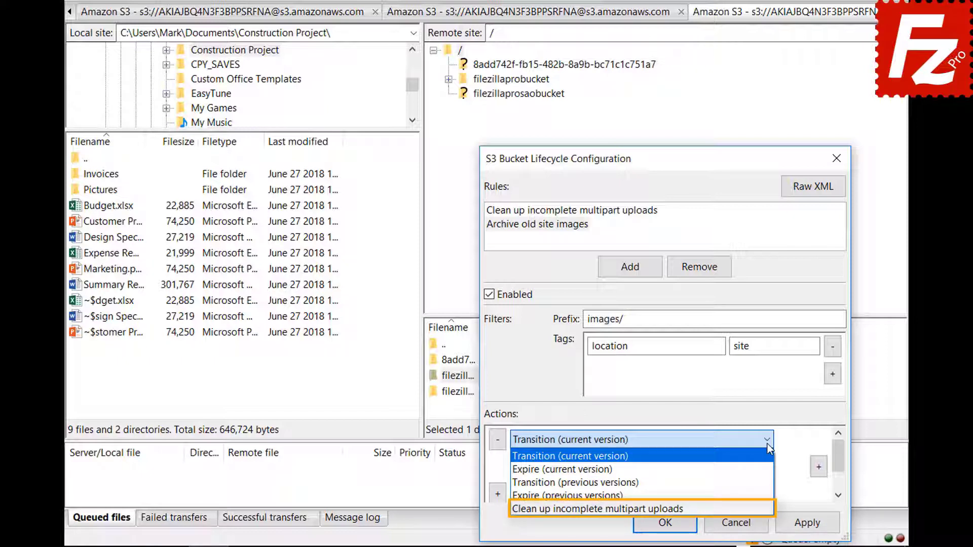
click(767, 444)
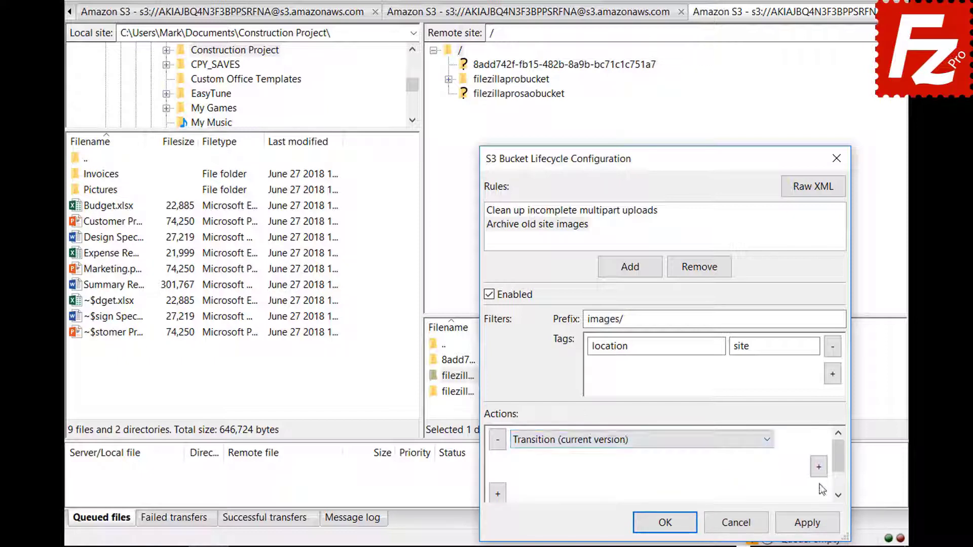
click(819, 468)
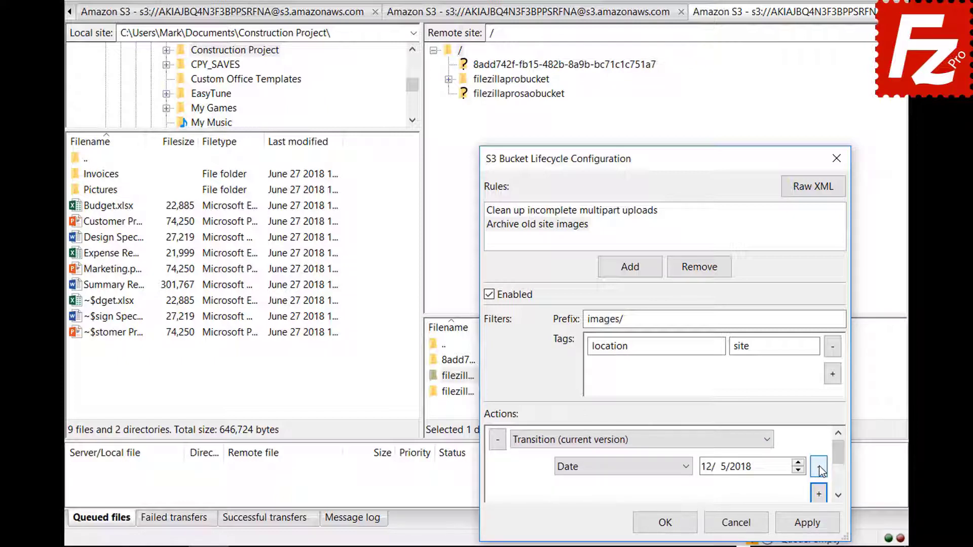
click(686, 467)
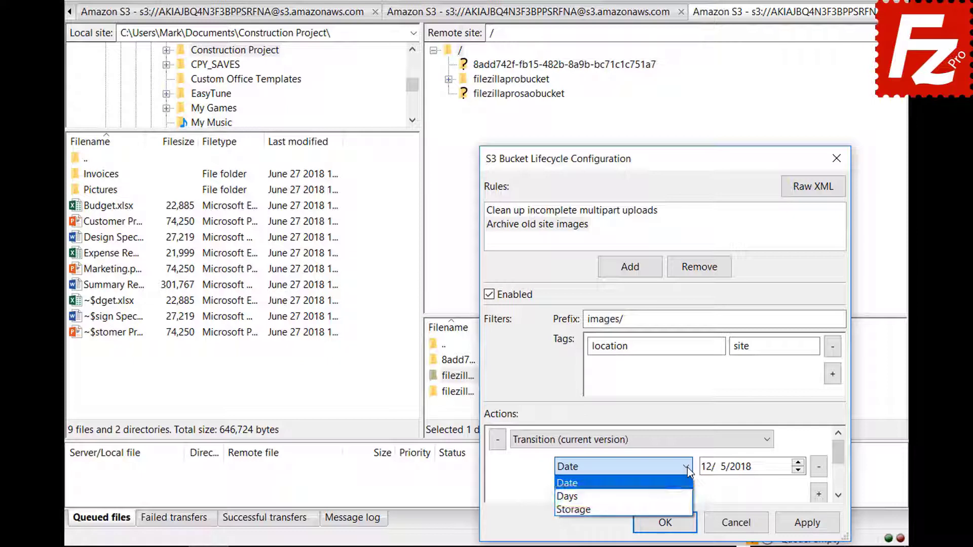
click(690, 496)
scroll(839, 465, down, 1)
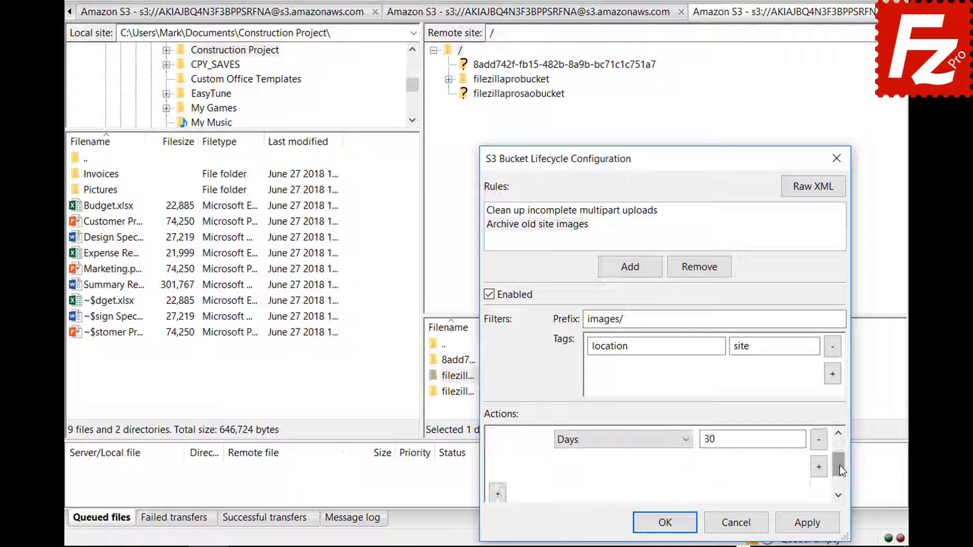
Add a Glacier storage class condition to the transition and save the lifecycle configuration.
click(818, 466)
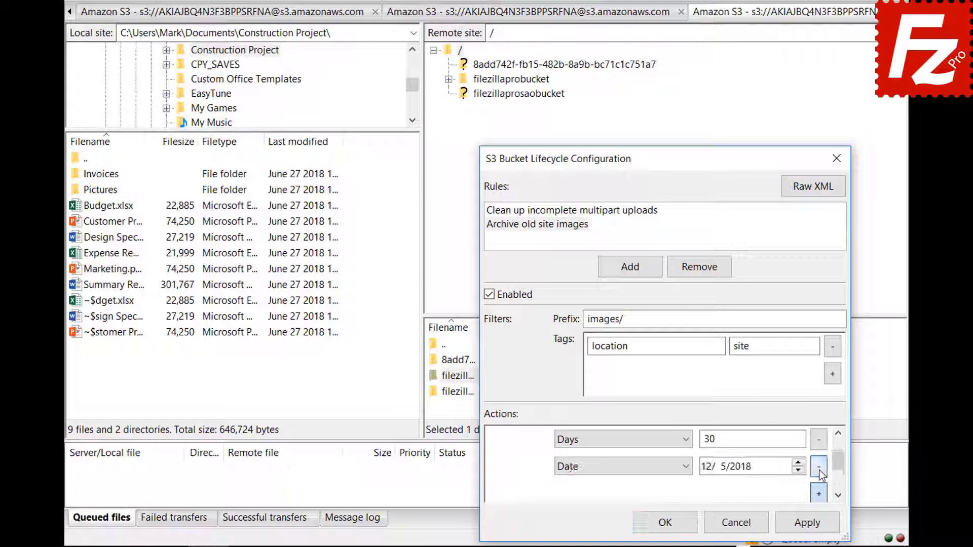
click(619, 466)
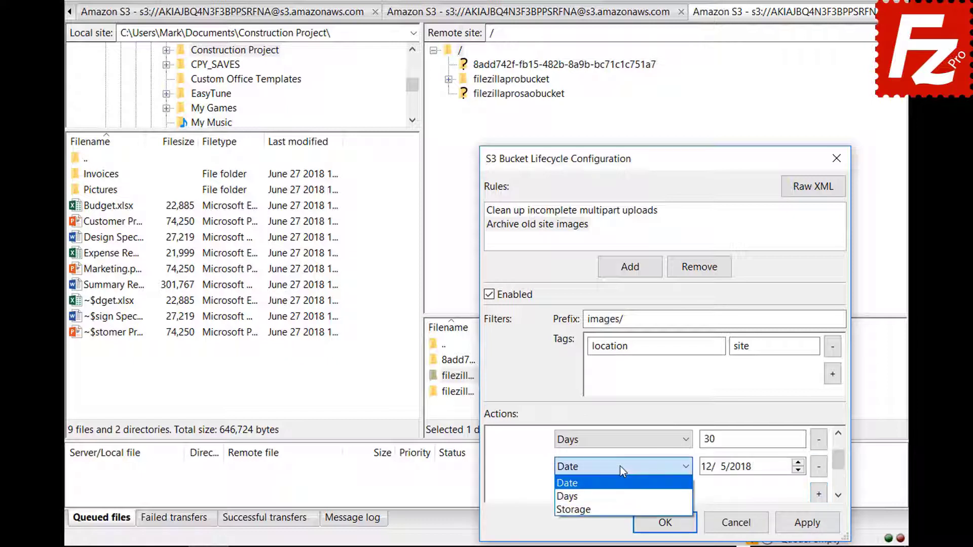
click(622, 508)
click(732, 467)
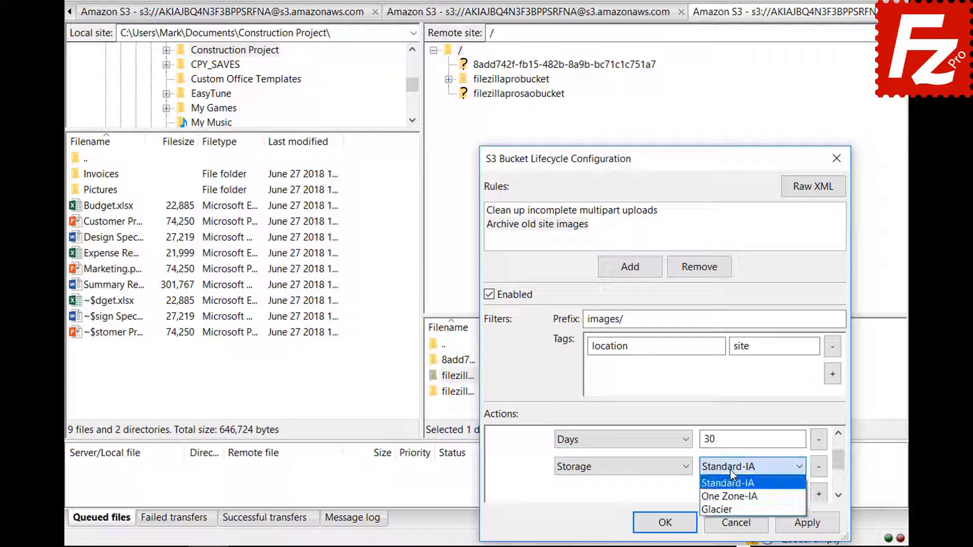
click(731, 506)
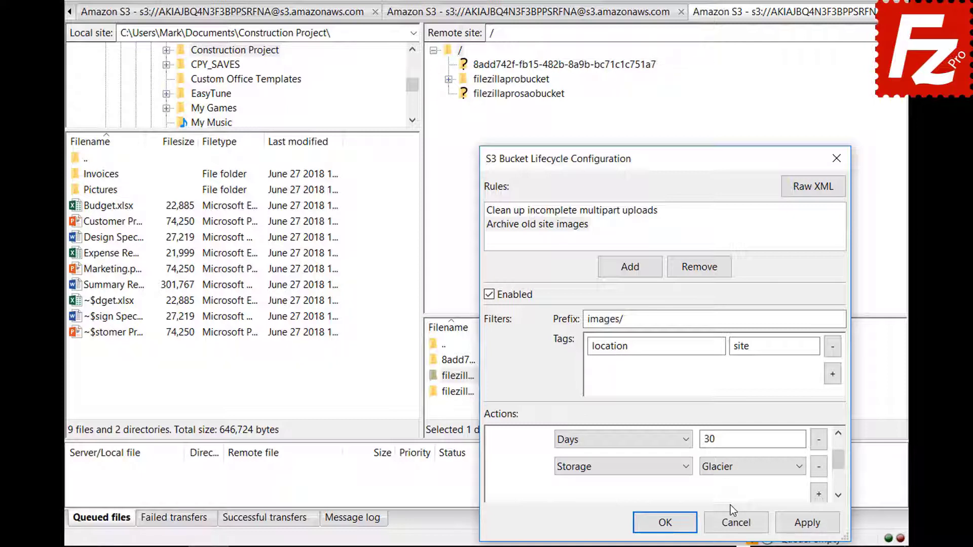
click(651, 524)
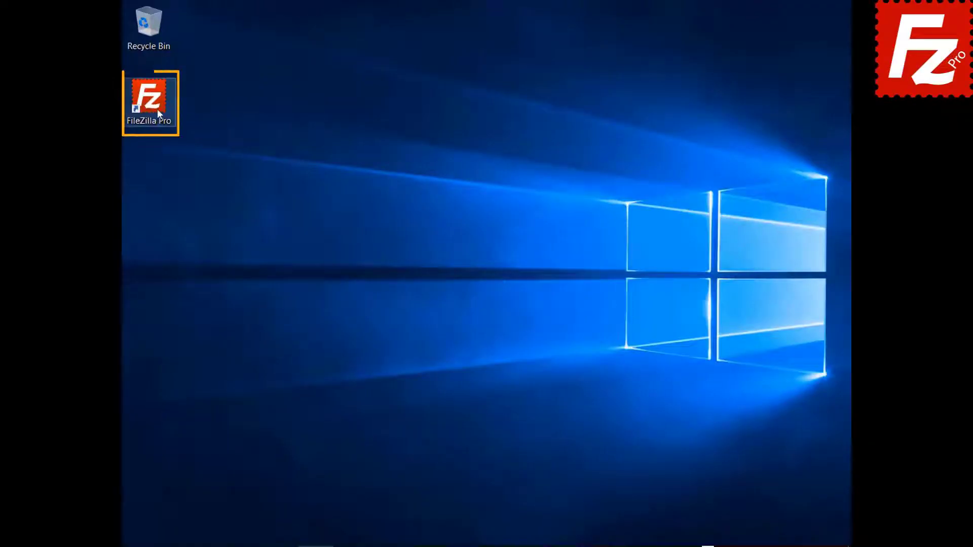
Launch FileZilla Pro and create a new Site Manager entry named 'Azure File Connection'.
double_click(157, 108)
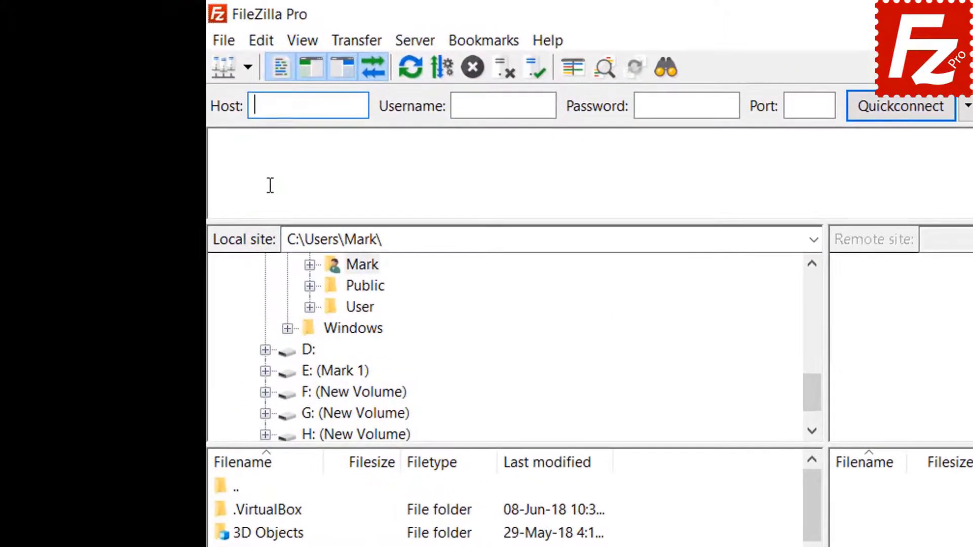
click(227, 45)
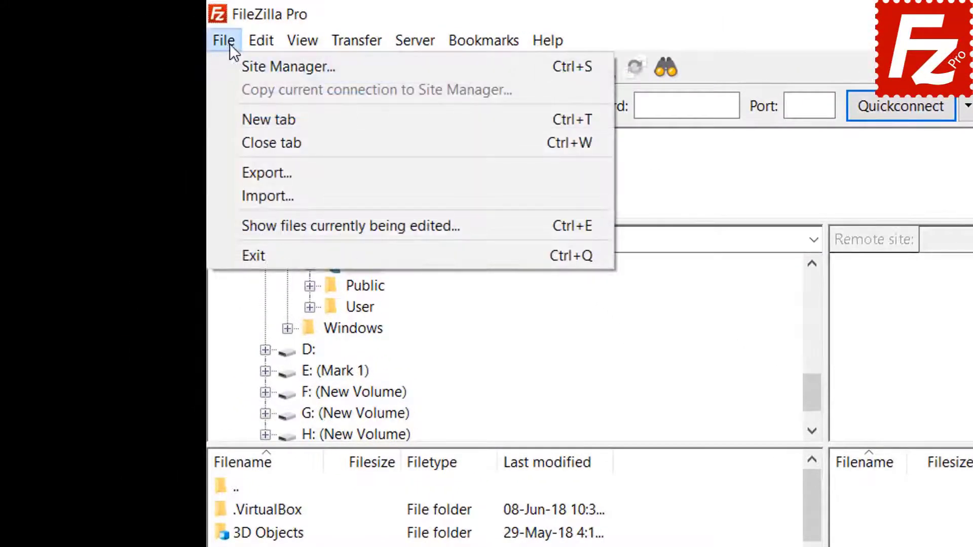
click(243, 66)
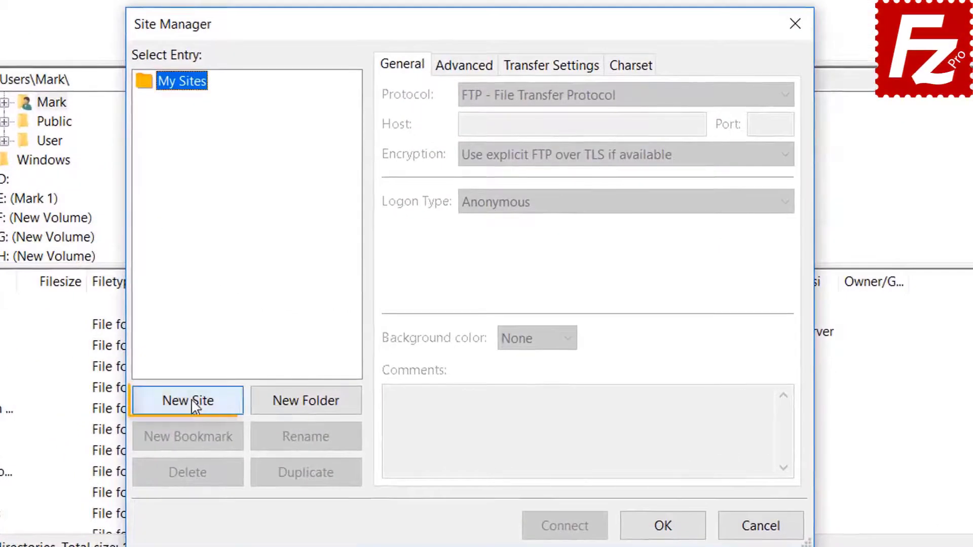
click(194, 404)
text(Az)
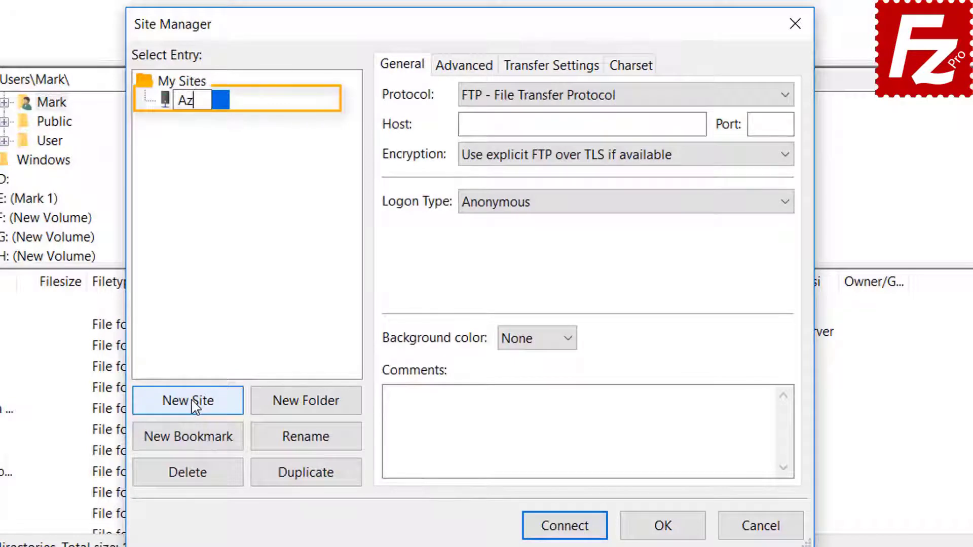
text(ure F)
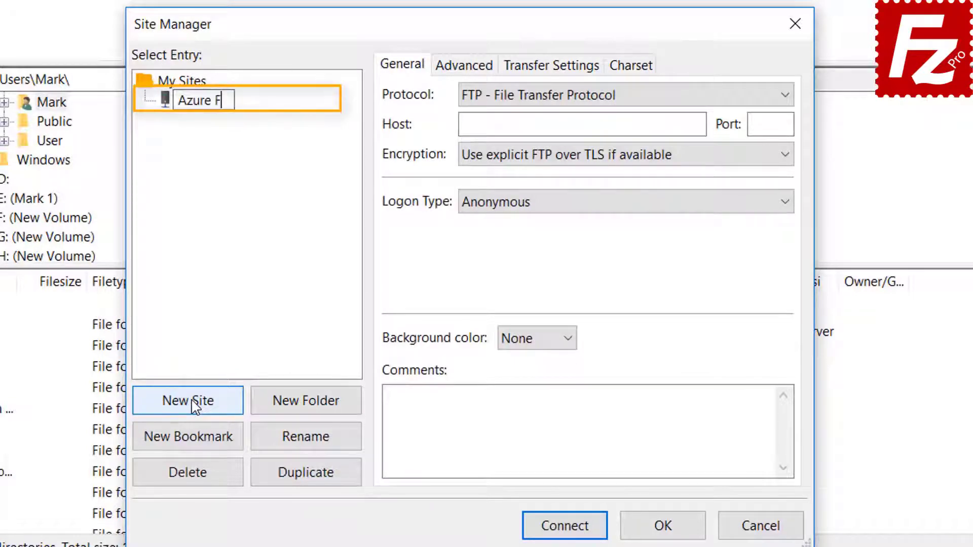
text(ile Con)
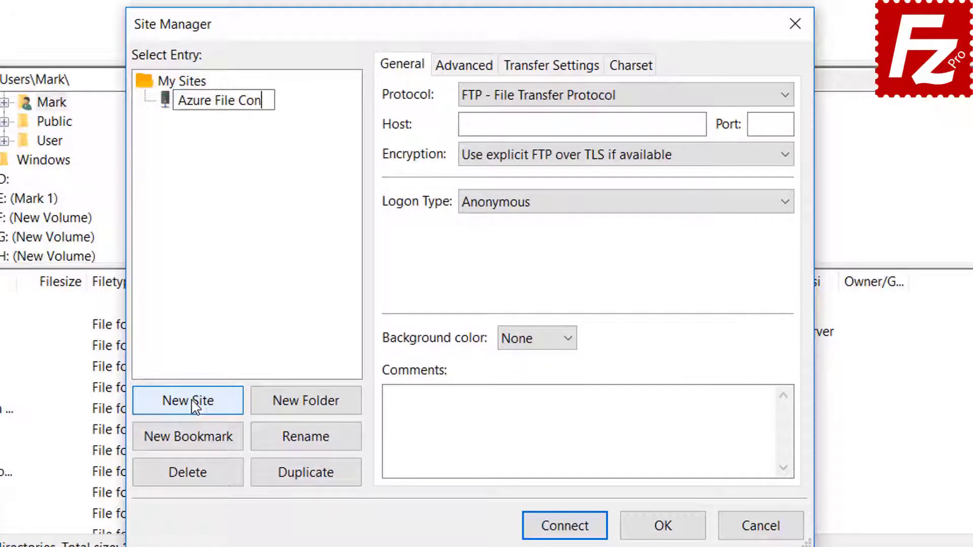
text(nection)
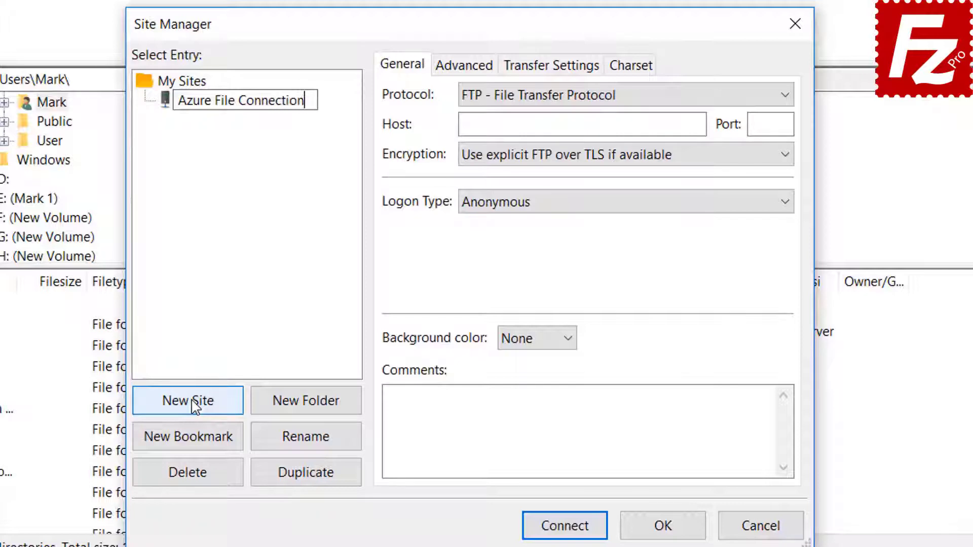
key(Return)
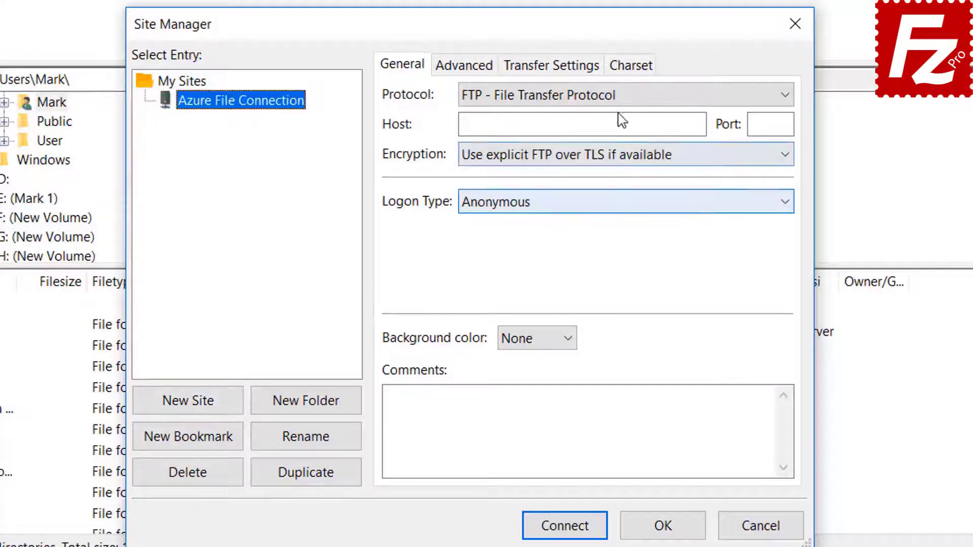
Set the protocol to Microsoft Azure File Storage Service and paste the storage account name and access key.
click(620, 98)
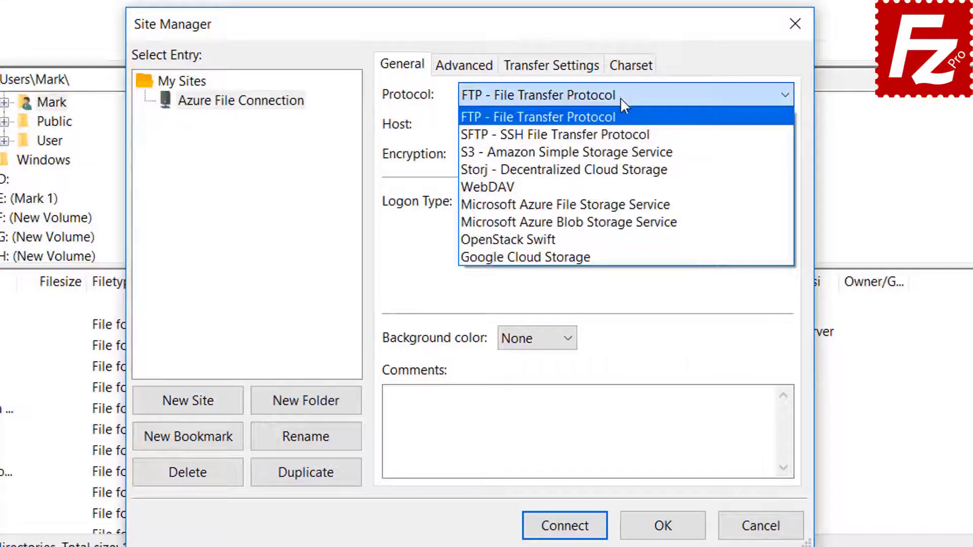
click(620, 205)
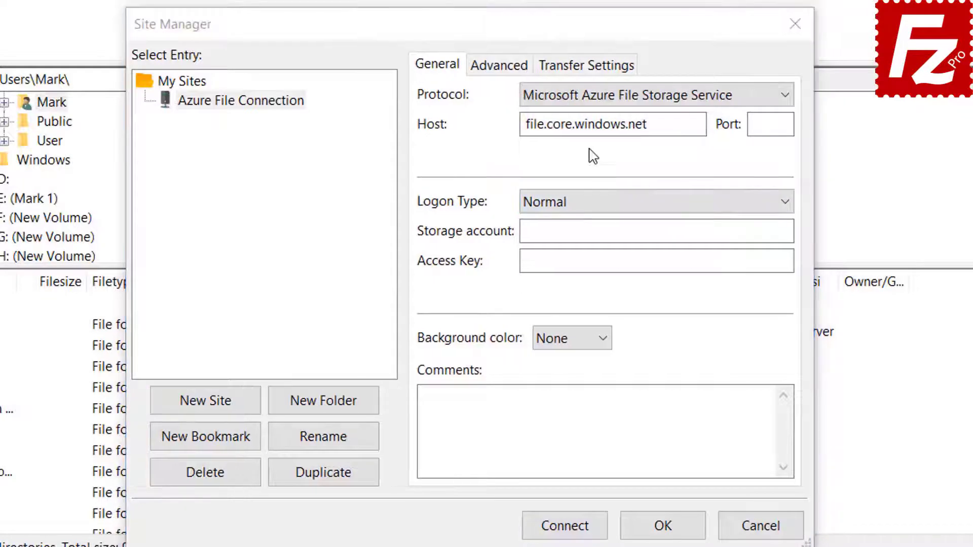
click(595, 101)
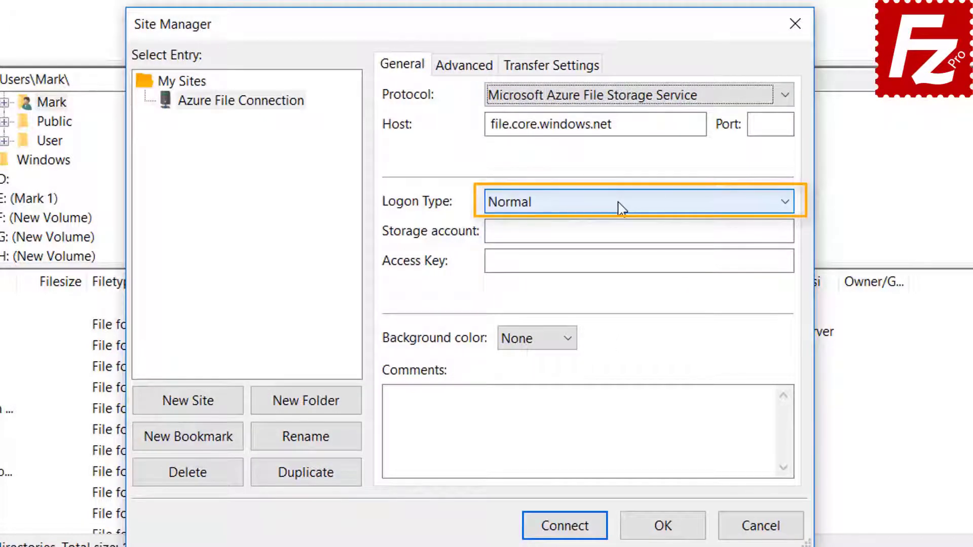
click(606, 231)
key(ctrl+v)
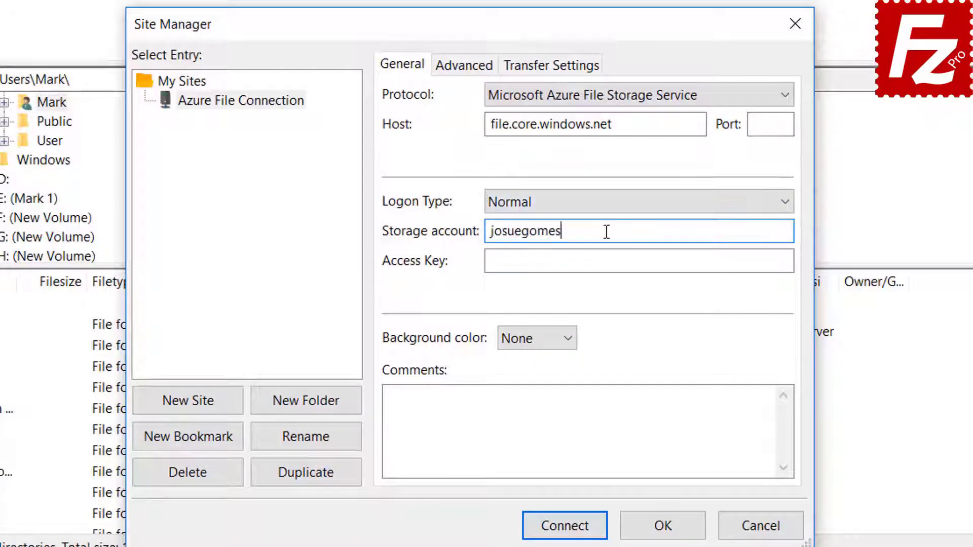
click(534, 264)
key(ctrl+v)
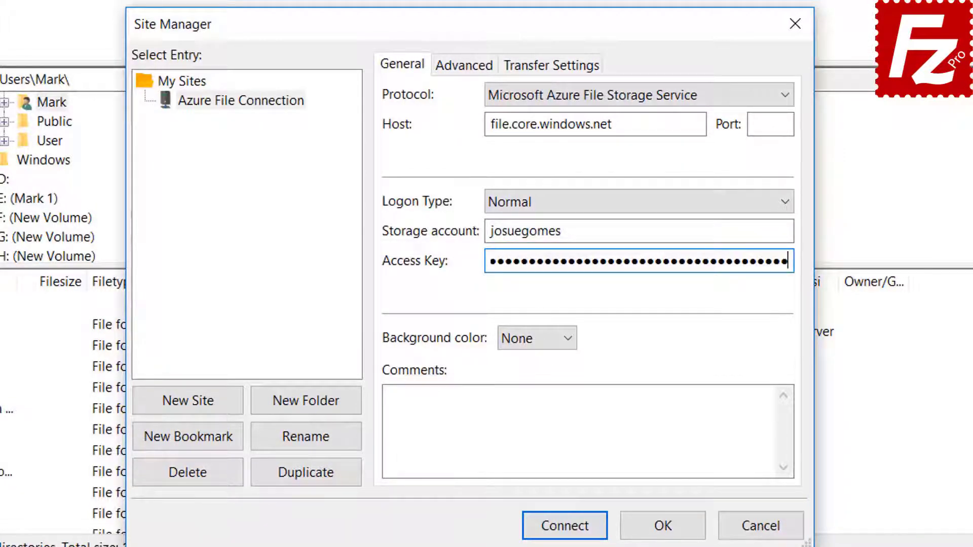
Connect to the site, always trusting its unknown server certificate in future sessions.
click(566, 526)
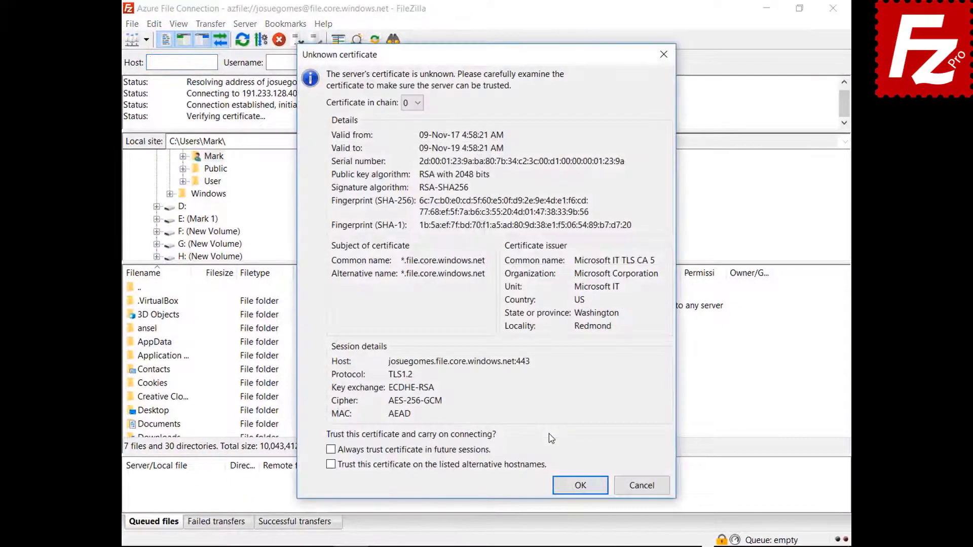
click(474, 452)
click(573, 494)
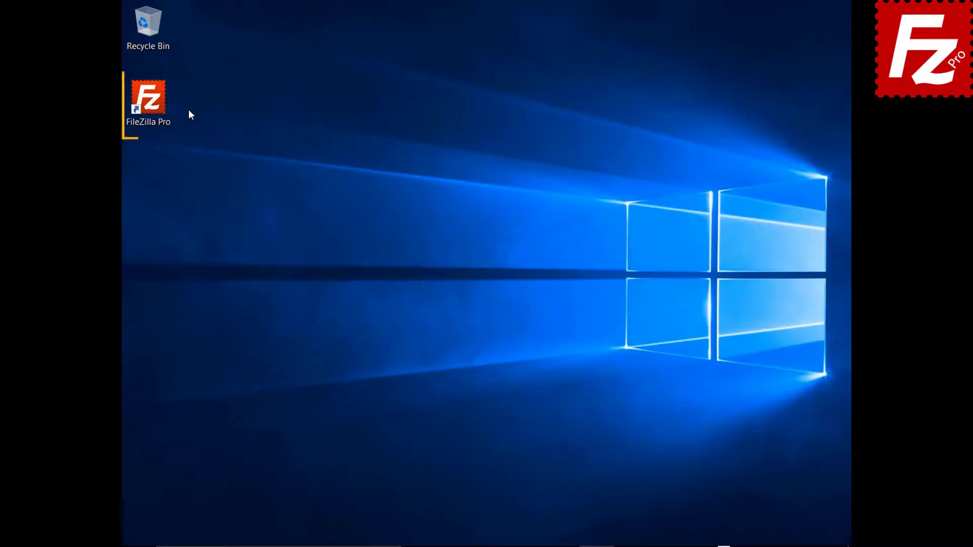
Launch FileZilla Pro and create a new Site Manager entry named 'Google Drive'.
double_click(155, 107)
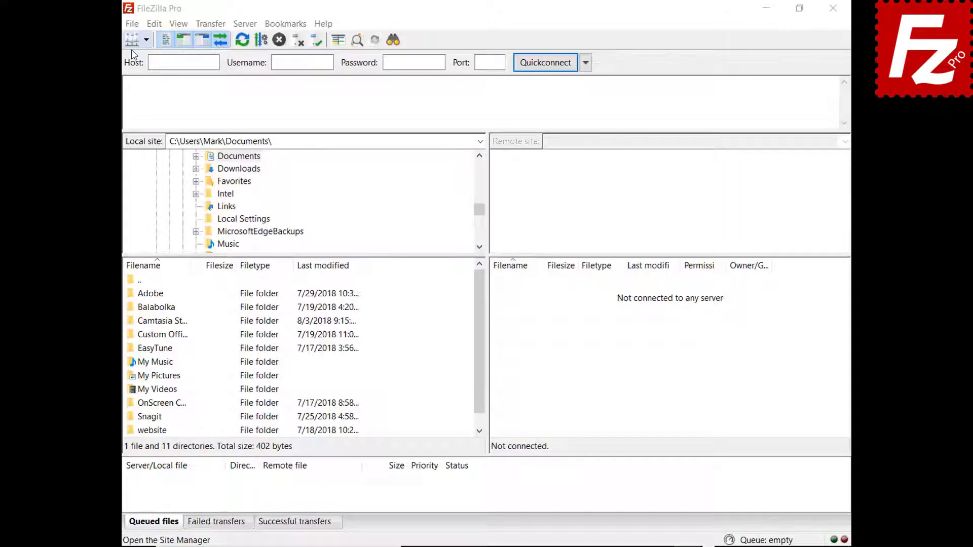
click(132, 24)
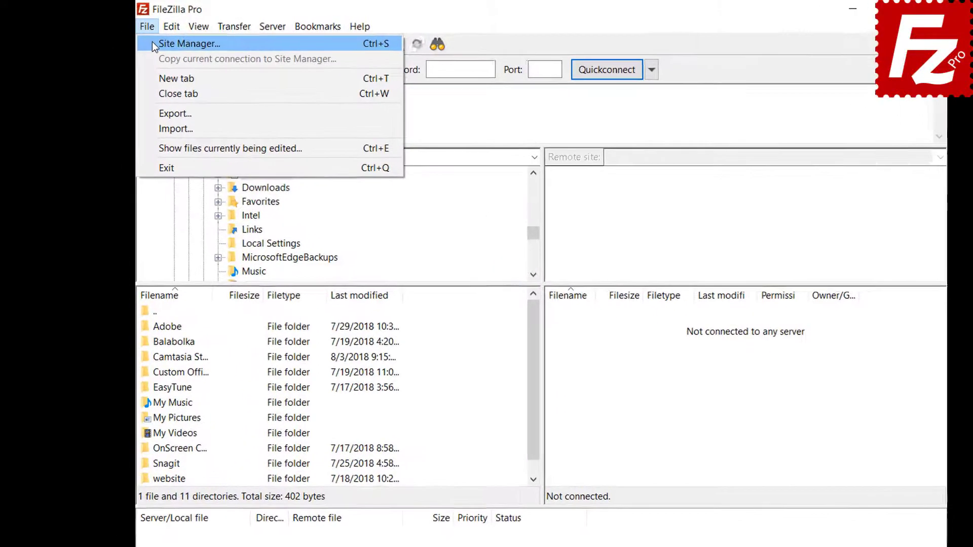
click(167, 40)
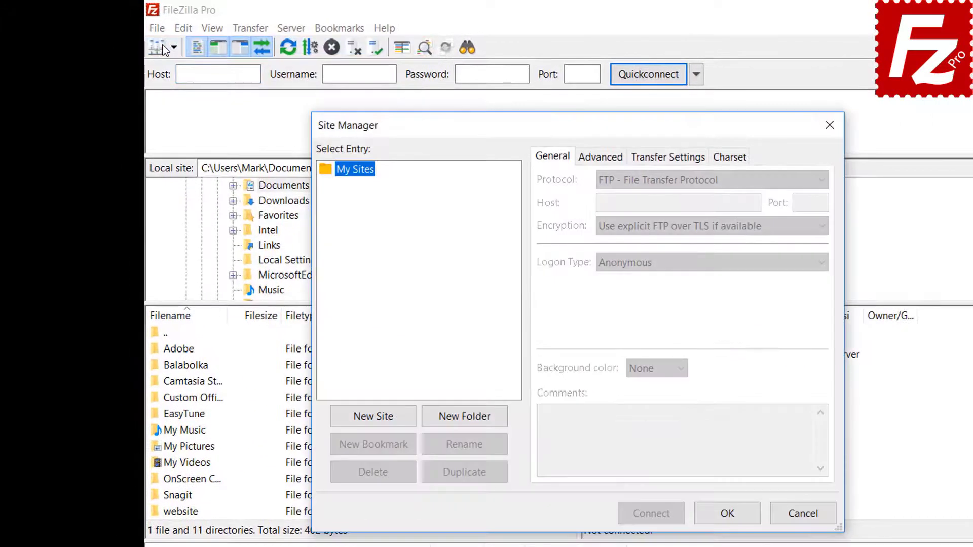
click(374, 418)
text(Google Drive)
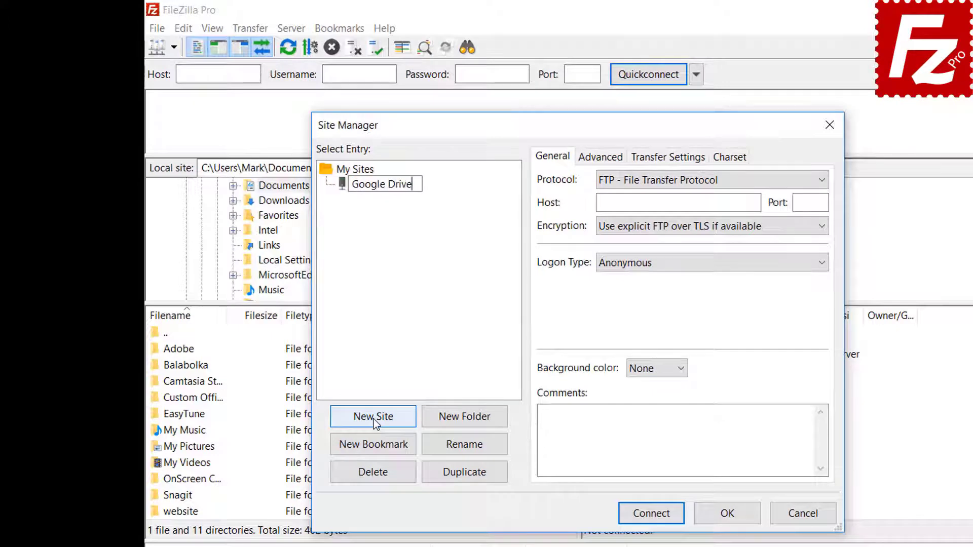
Choose the Google Drive protocol, enter the Google account's e-mail as user, and connect.
click(670, 184)
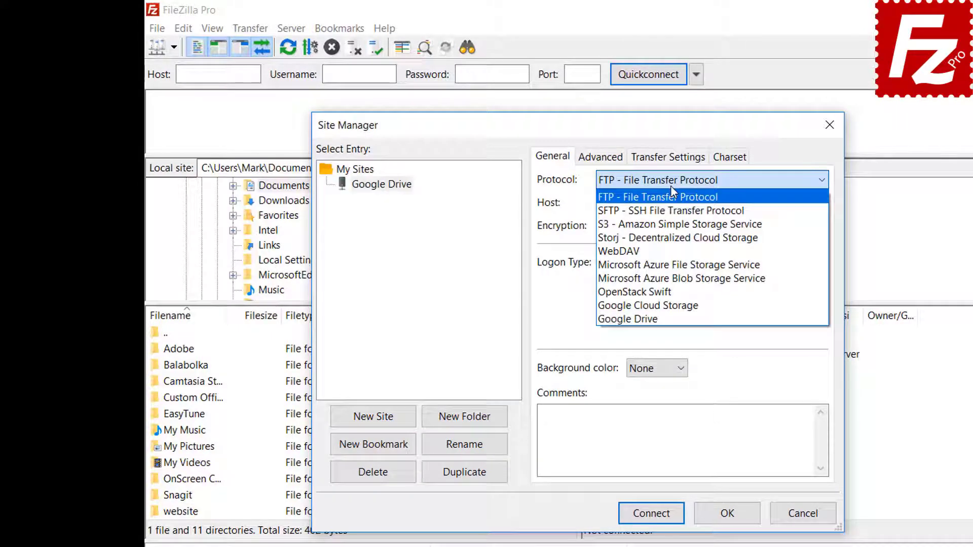
click(668, 317)
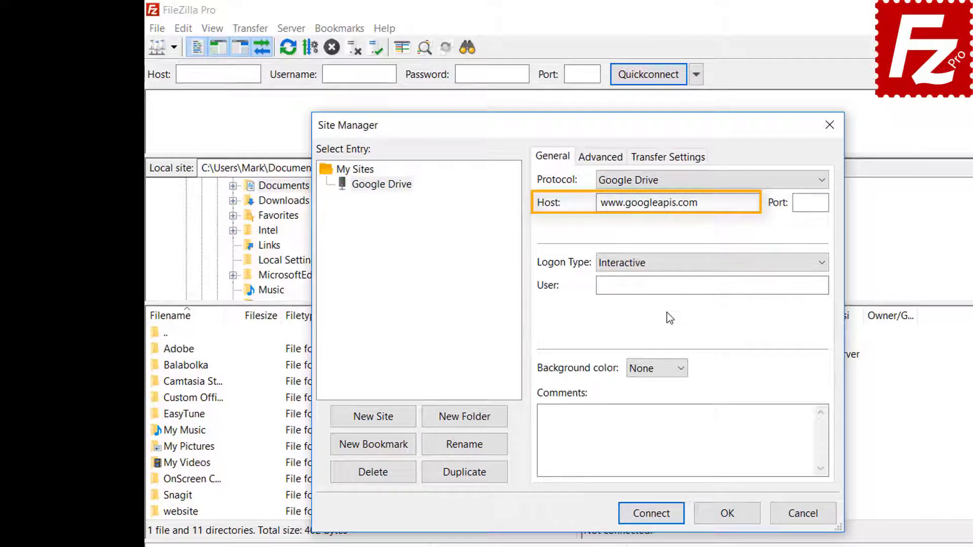
click(734, 285)
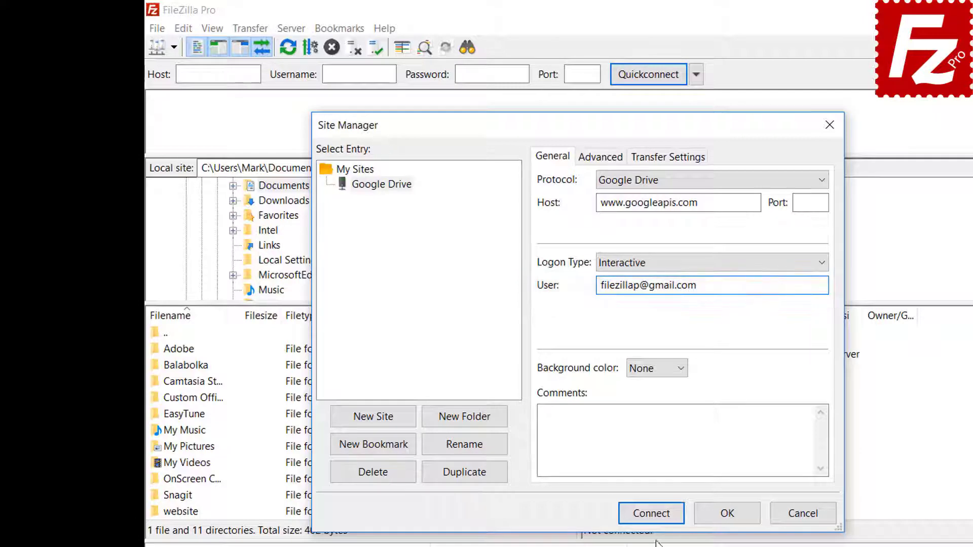
click(655, 516)
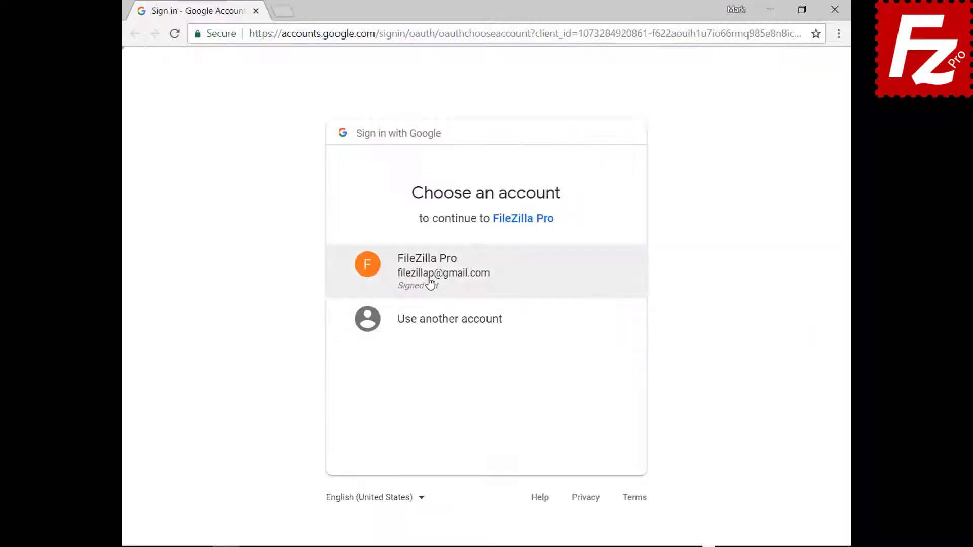
Pick the FileZilla Pro Google account, enter its password, allow Drive access, and close Chrome.
click(430, 282)
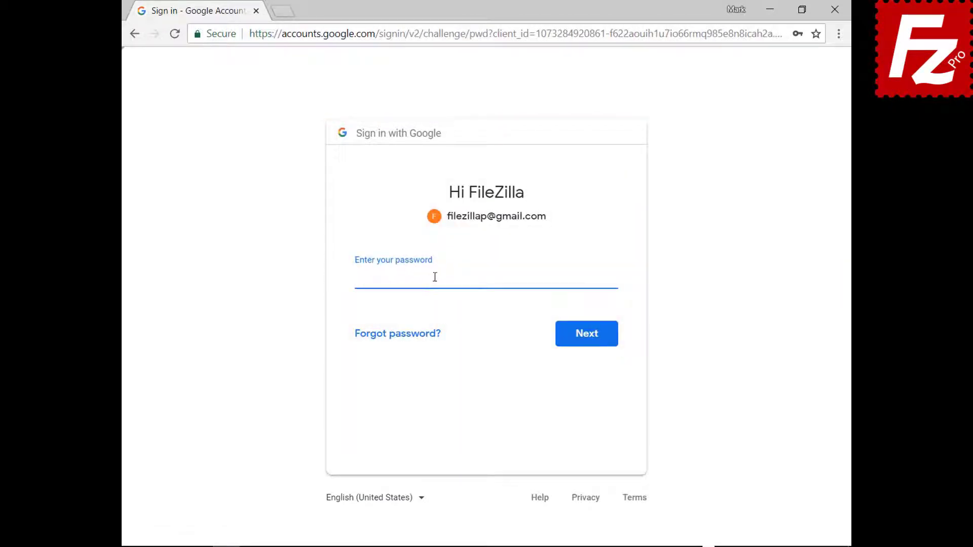
text(••••••••••)
click(588, 342)
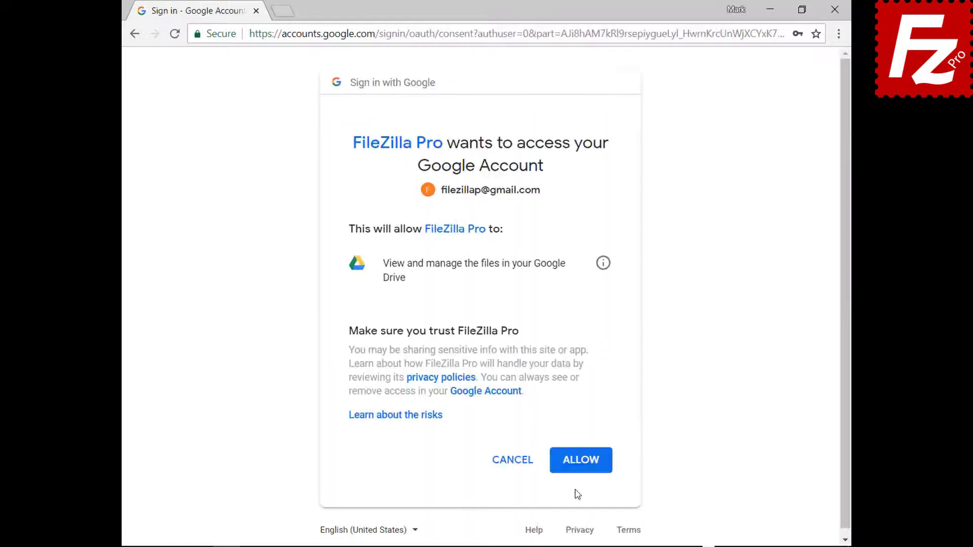
click(582, 462)
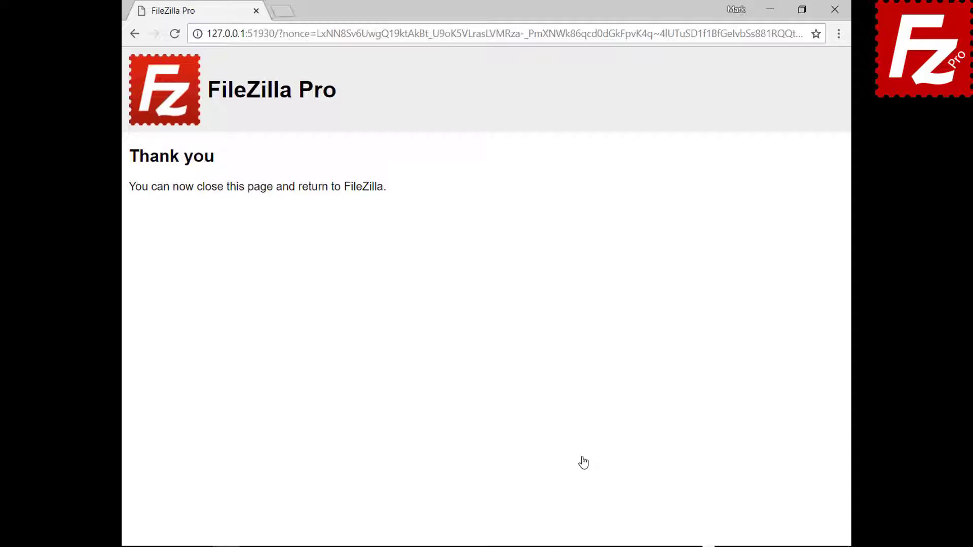
click(834, 10)
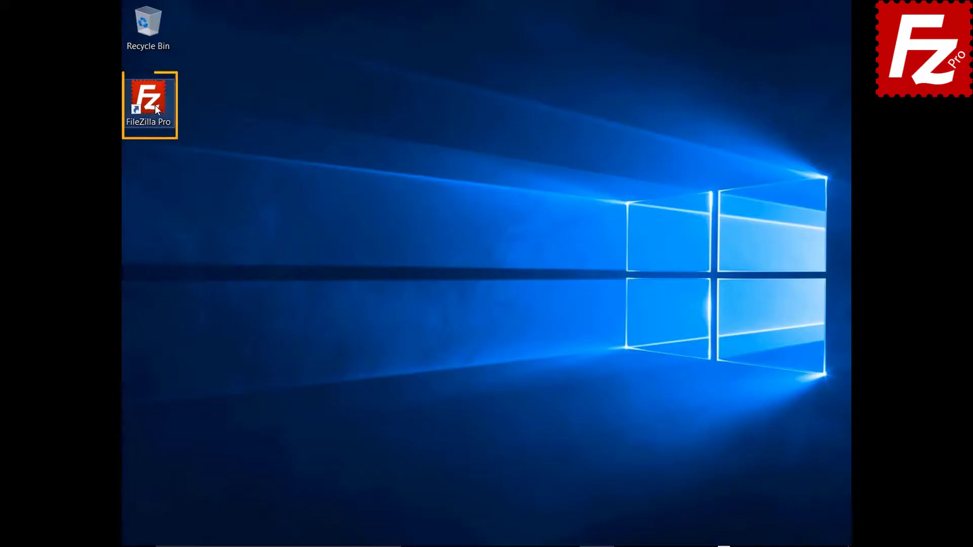
Launch FileZilla Pro and connect to the saved Google Drive site from Site Manager.
double_click(154, 105)
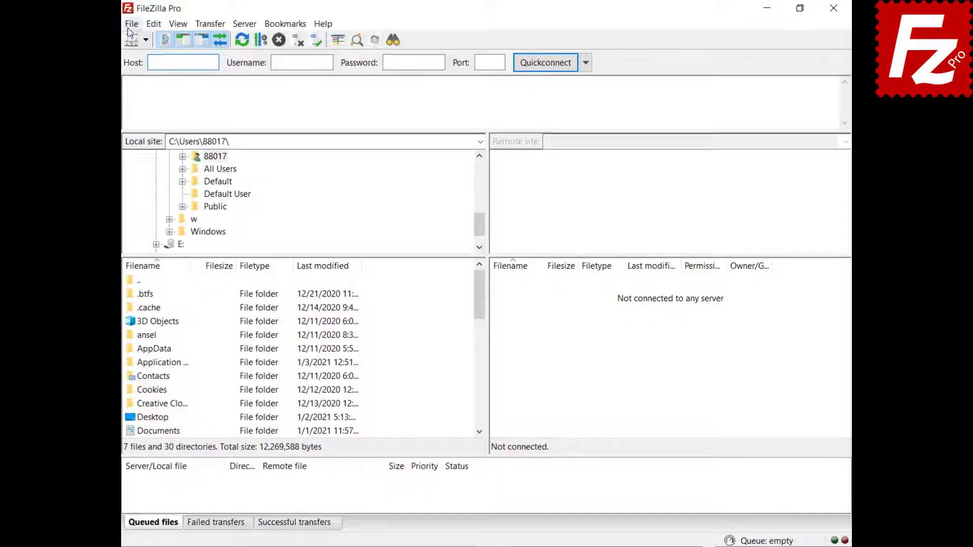
click(96, 25)
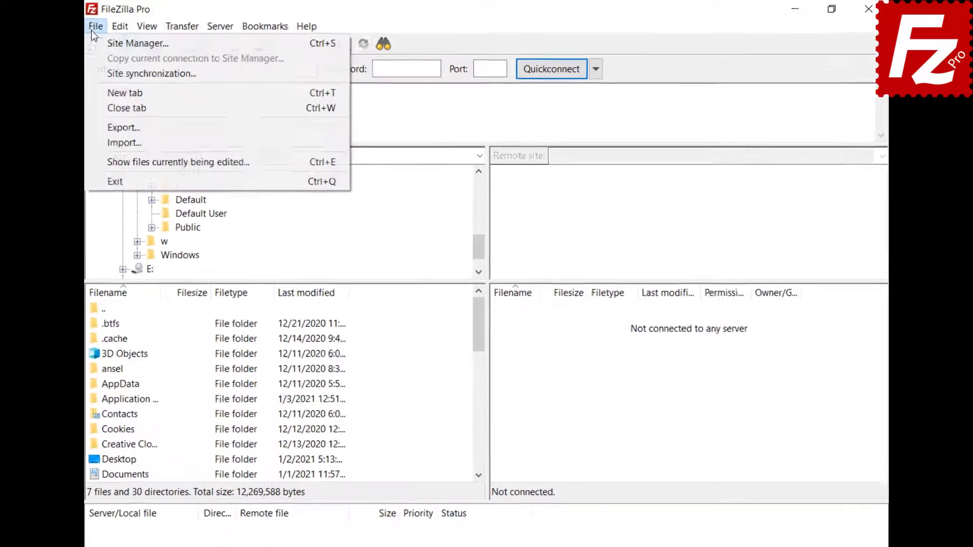
click(69, 45)
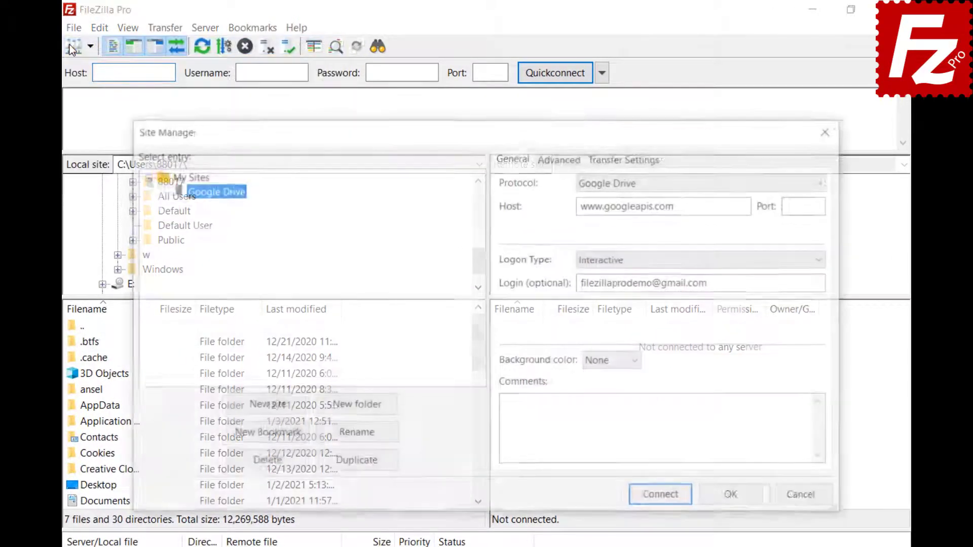
click(670, 499)
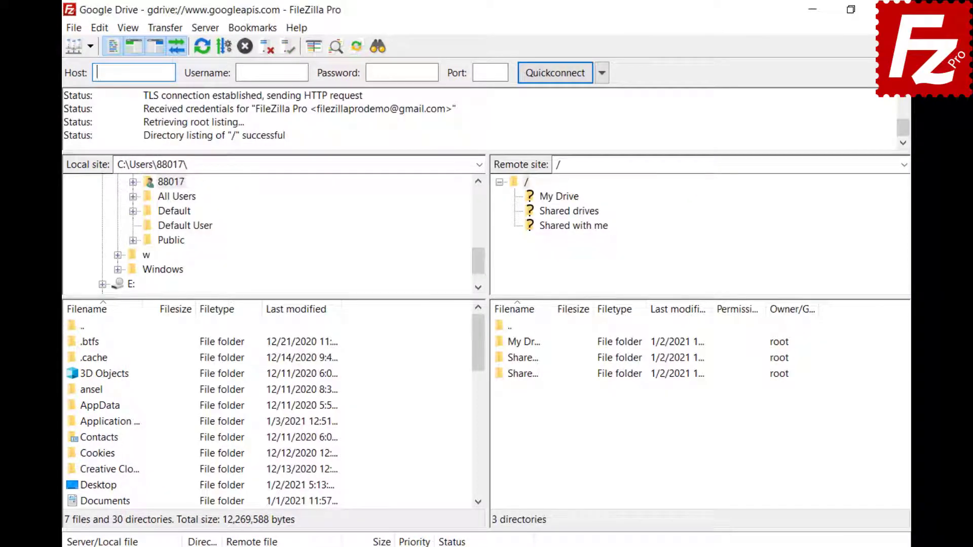
Browse to My Drive > Construction Project and open the Share dialog for Audio.ogg.
click(559, 197)
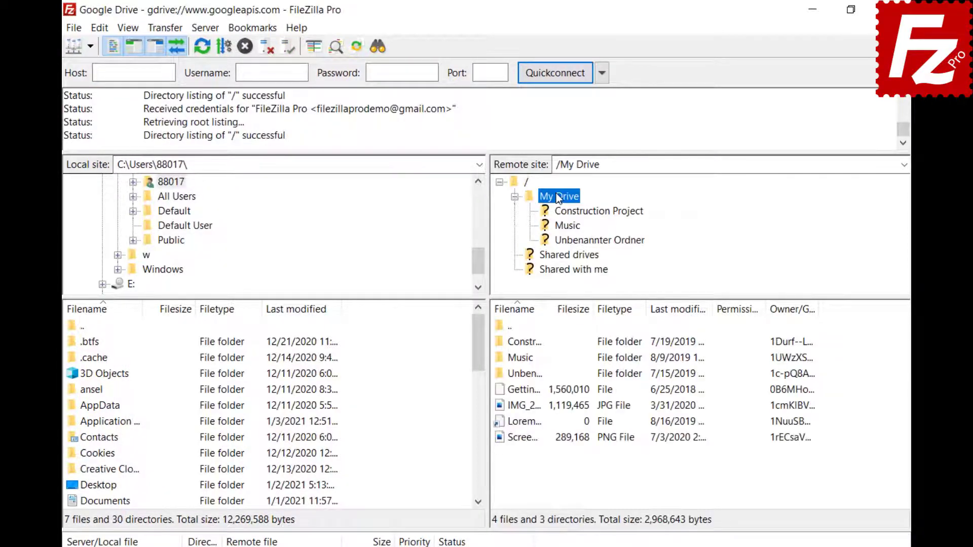
click(568, 212)
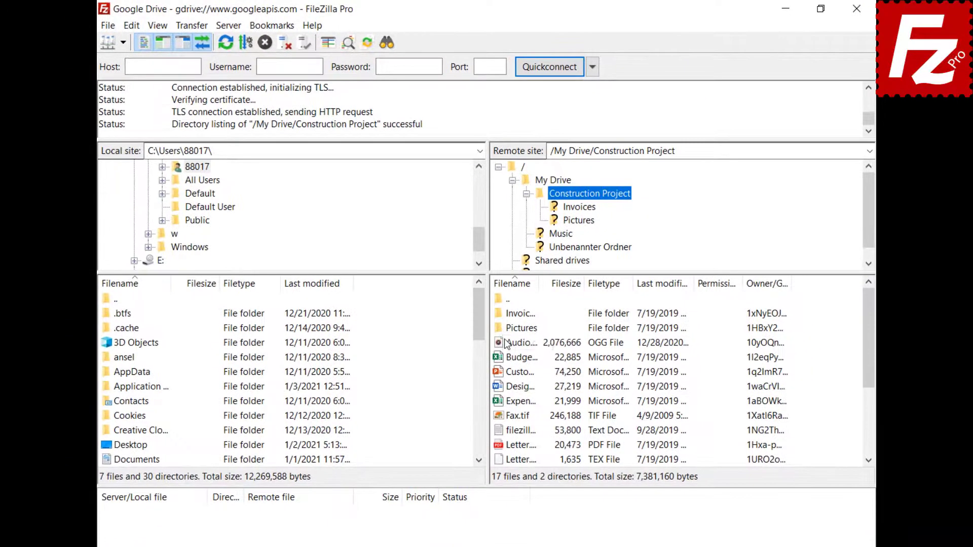
right_click(507, 375)
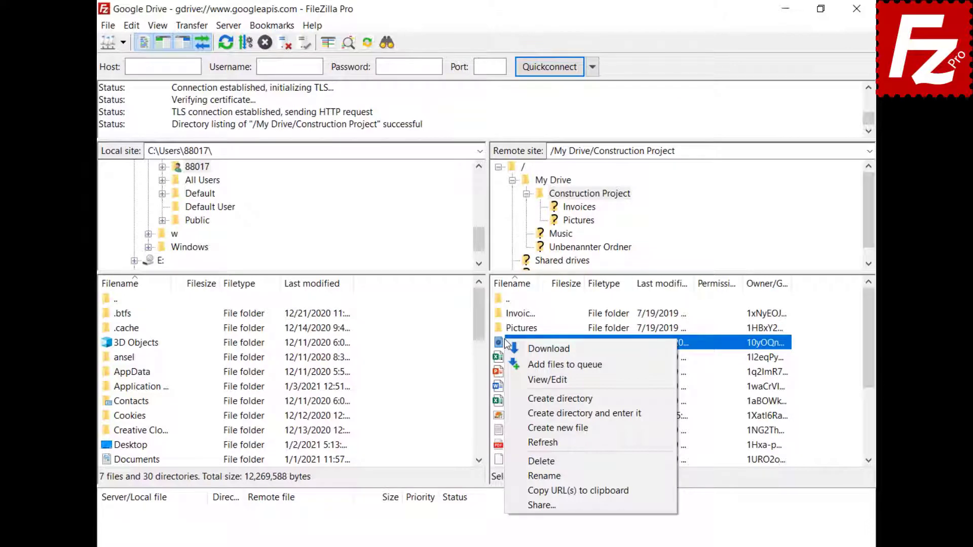
click(540, 505)
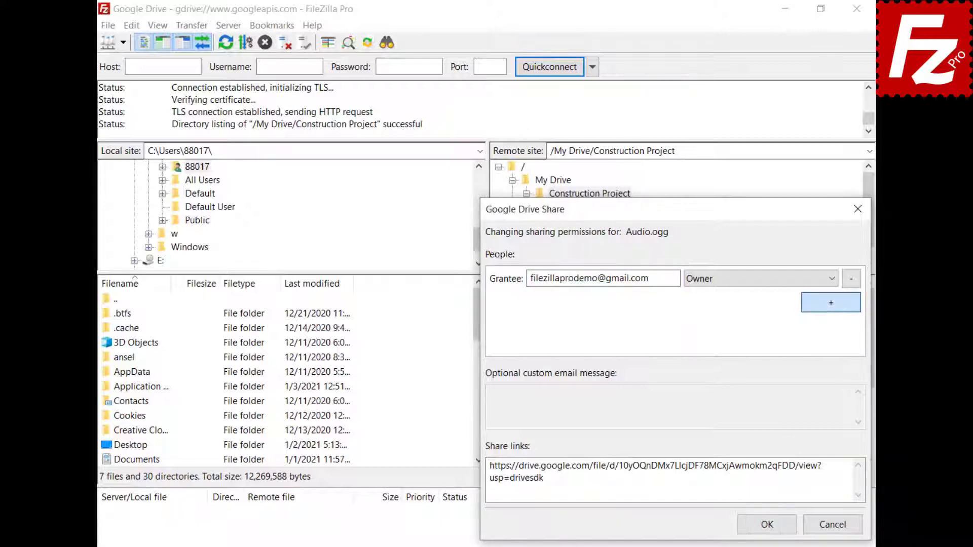
Add the developers' Google Groups e-mail as a new Audio.ogg grantee with Can Comment permission.
click(830, 302)
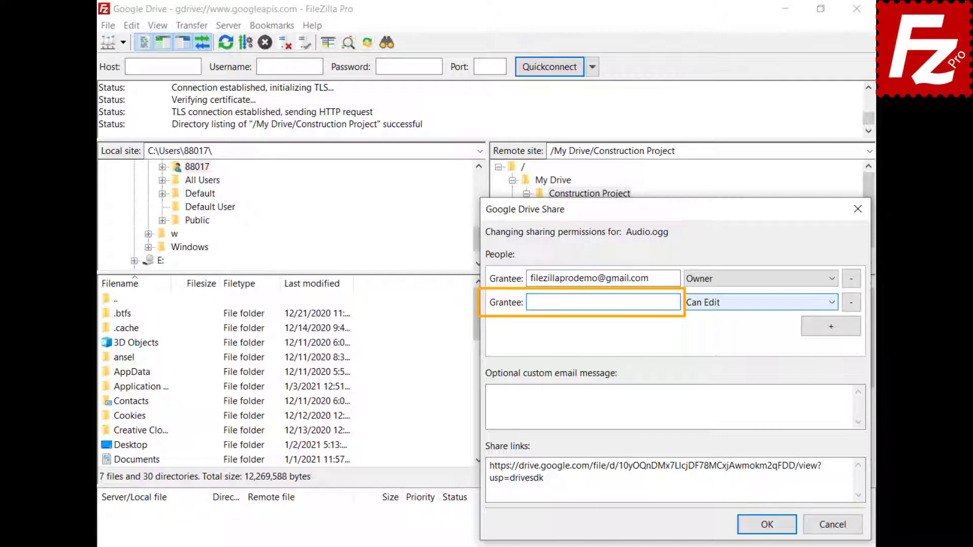
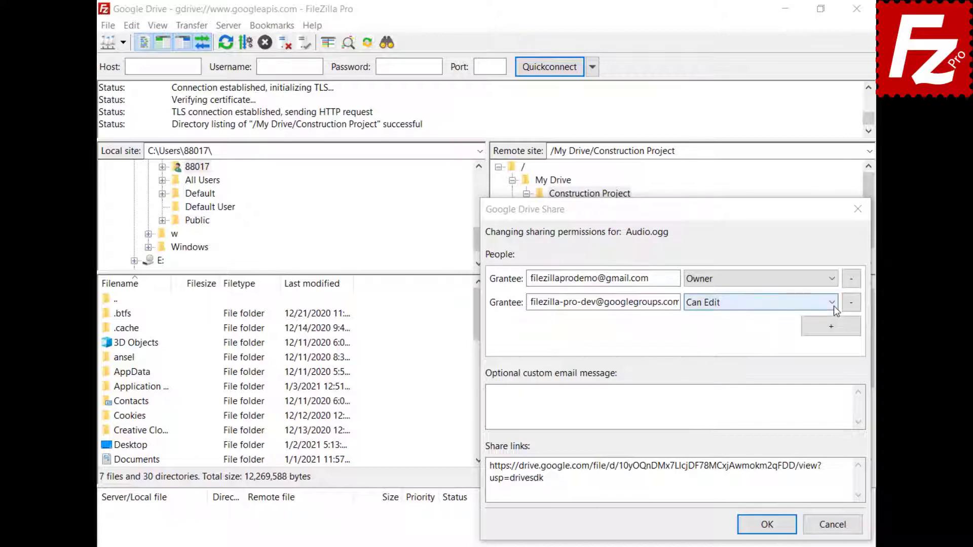
click(832, 304)
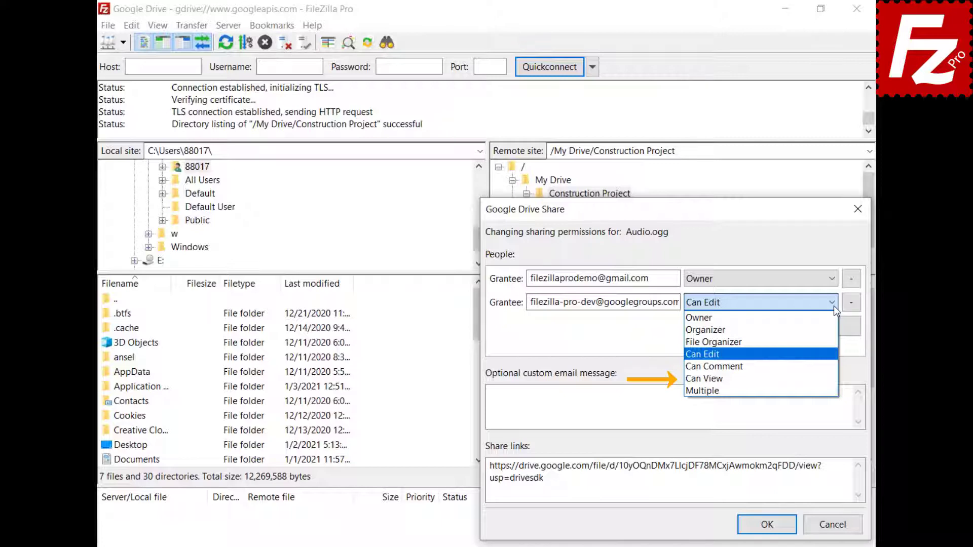
key(Down)
key(Return)
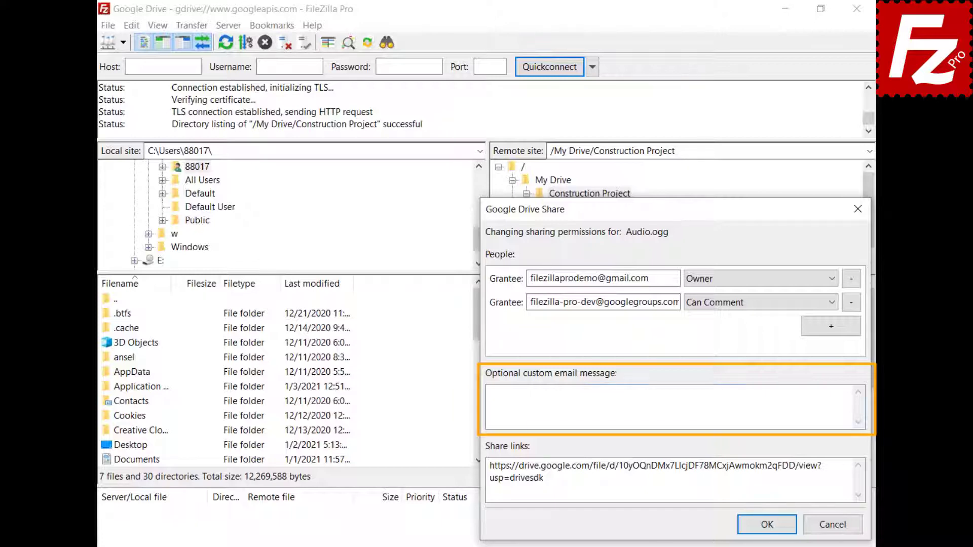
Enter the invitation message 'Shared with FileZilla Pro' and confirm the Audio.ogg sharing changes.
click(669, 406)
text(Shared with FileZilla Pro)
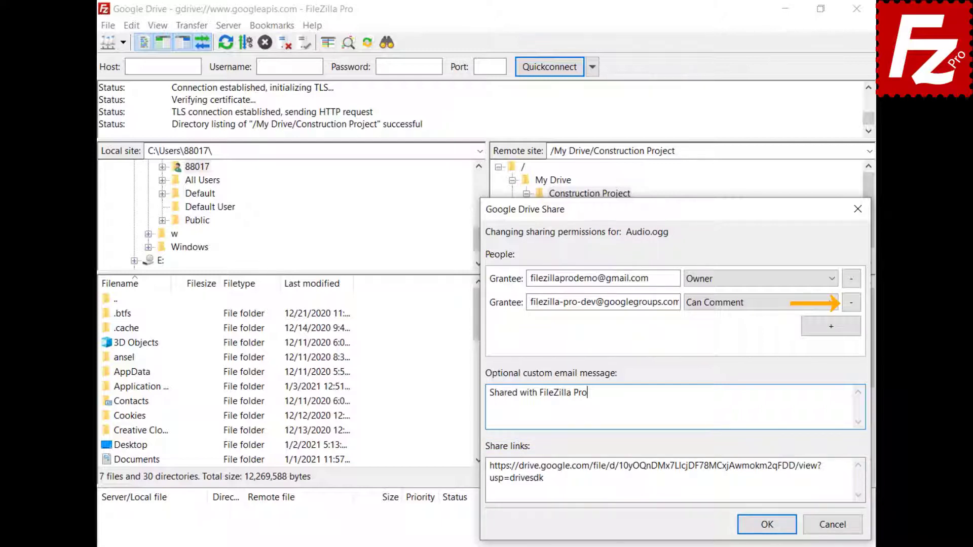
click(766, 524)
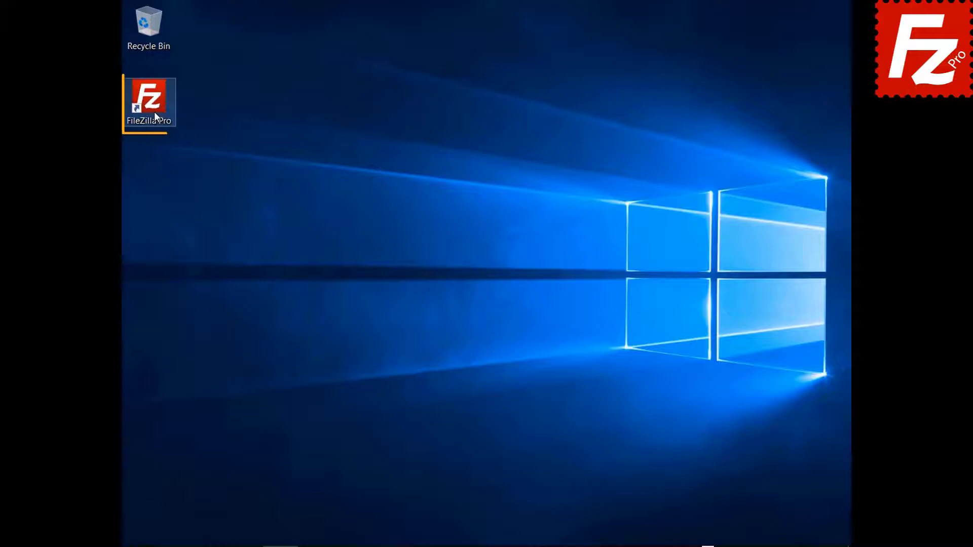
Launch FileZilla Pro and create a new Site Manager entry named 'Google Cloud Connection'.
double_click(154, 112)
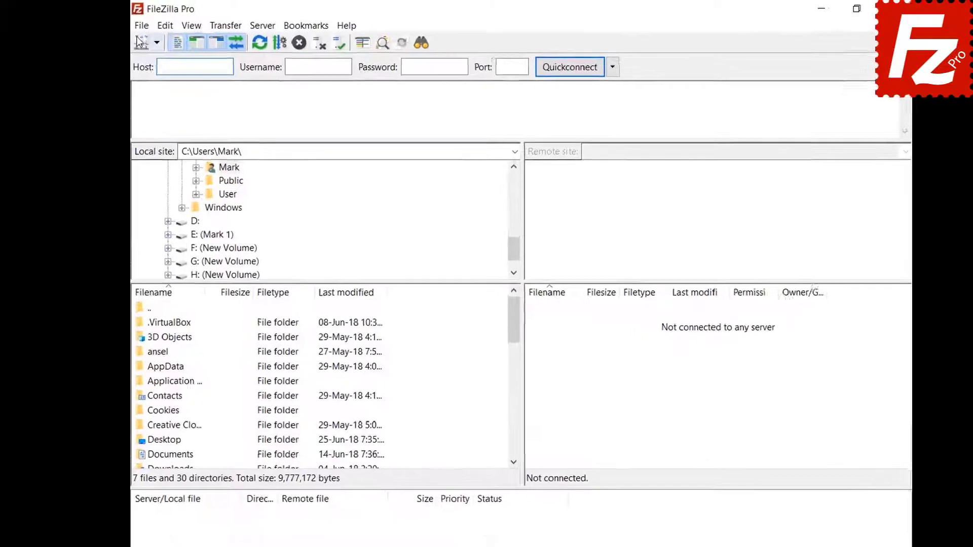
click(132, 24)
click(167, 36)
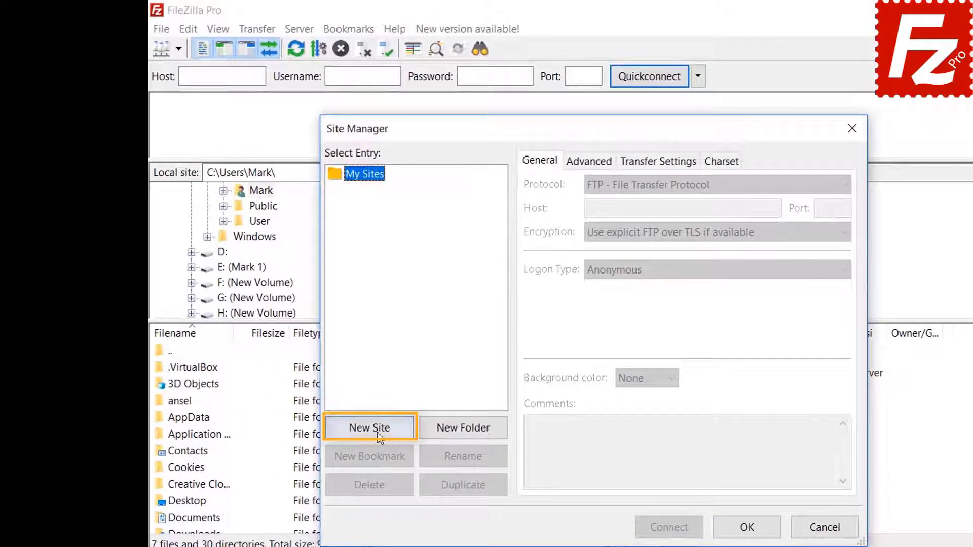
click(378, 429)
text(Googl)
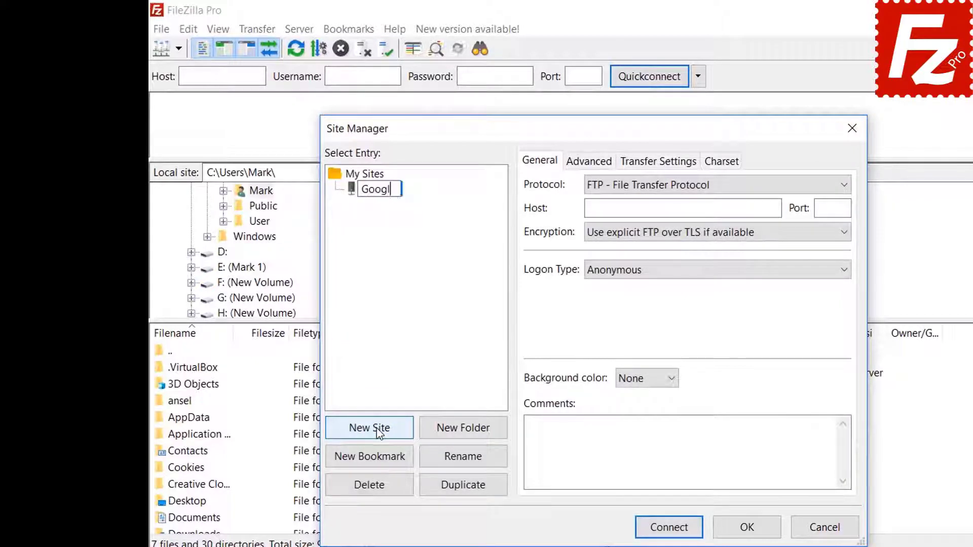
text(e Cloud Connection)
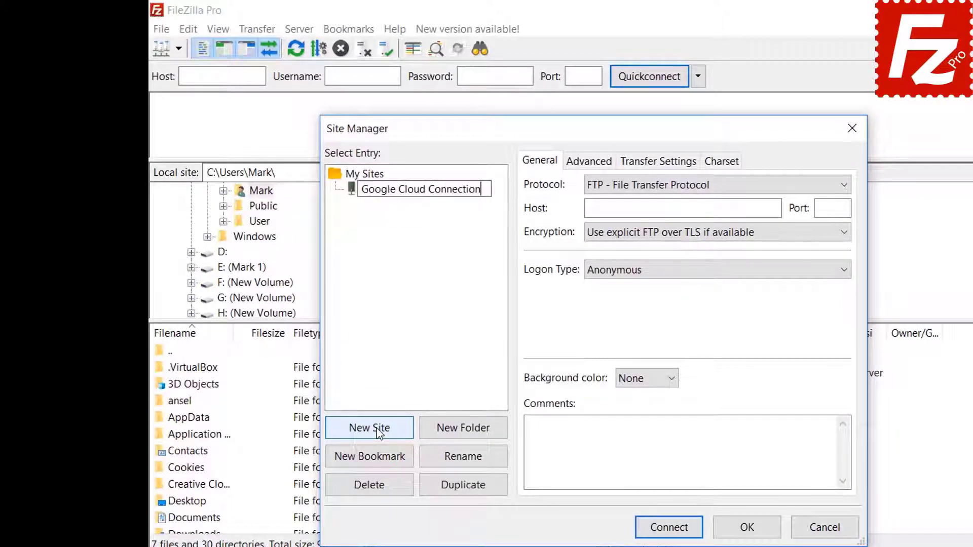
key(Tab)
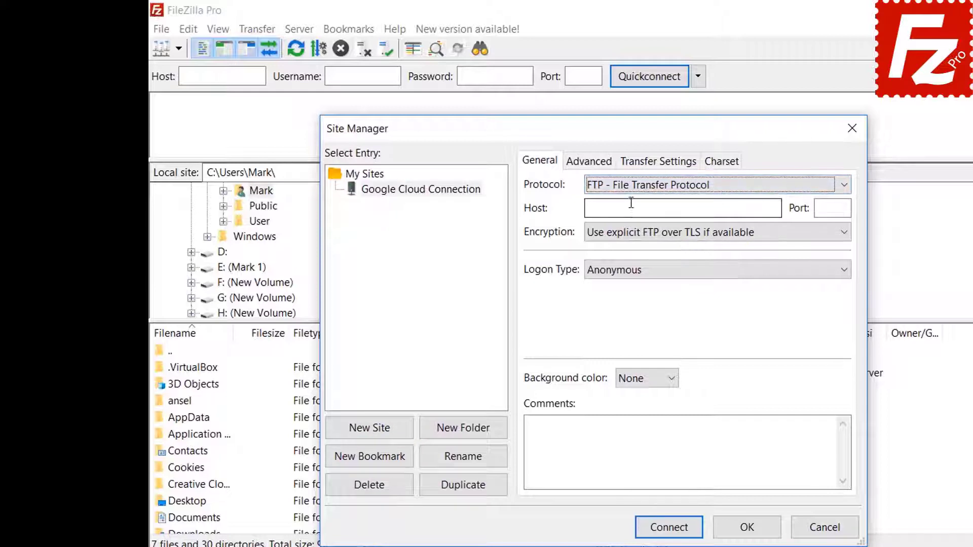
Choose Google Cloud Storage, enter project ID filezilla-pro and the account e-mail, then connect.
click(630, 184)
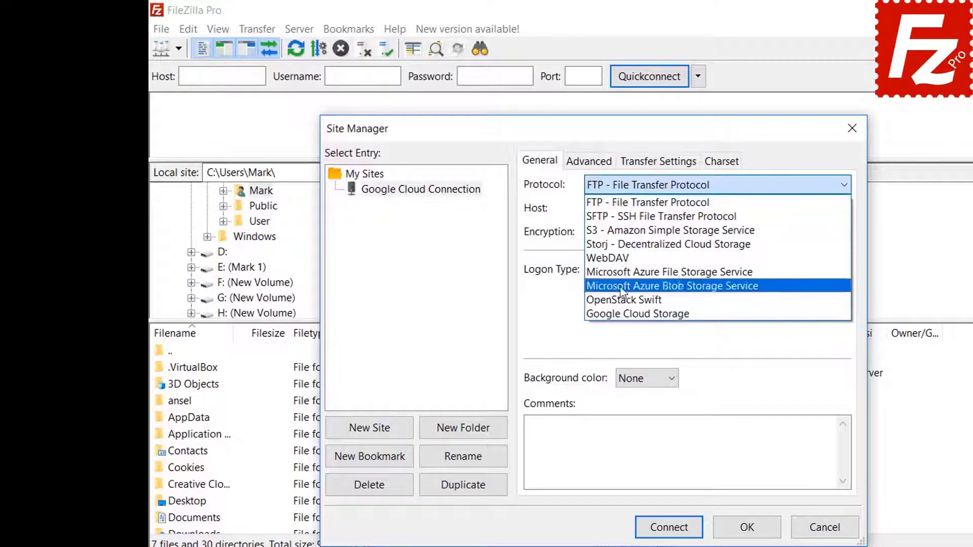
click(623, 316)
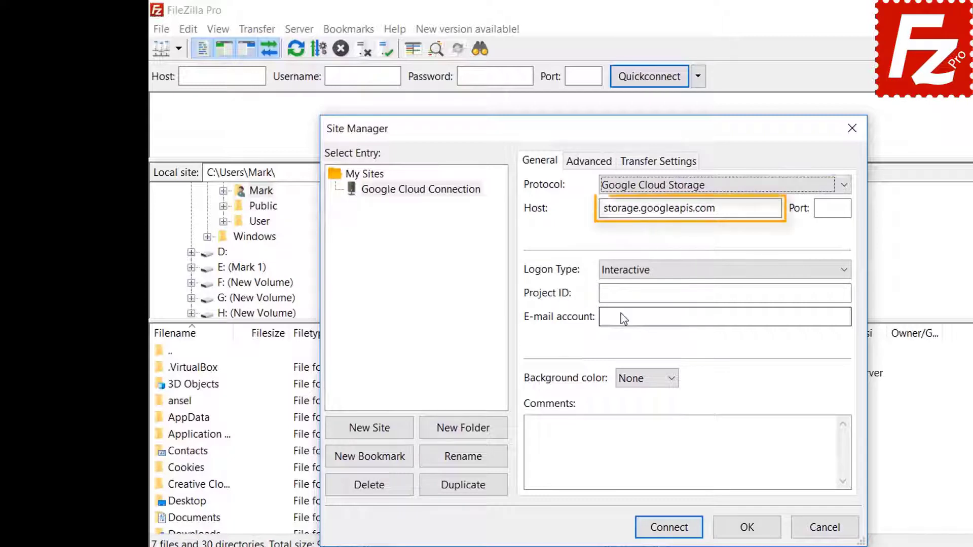
text(file)
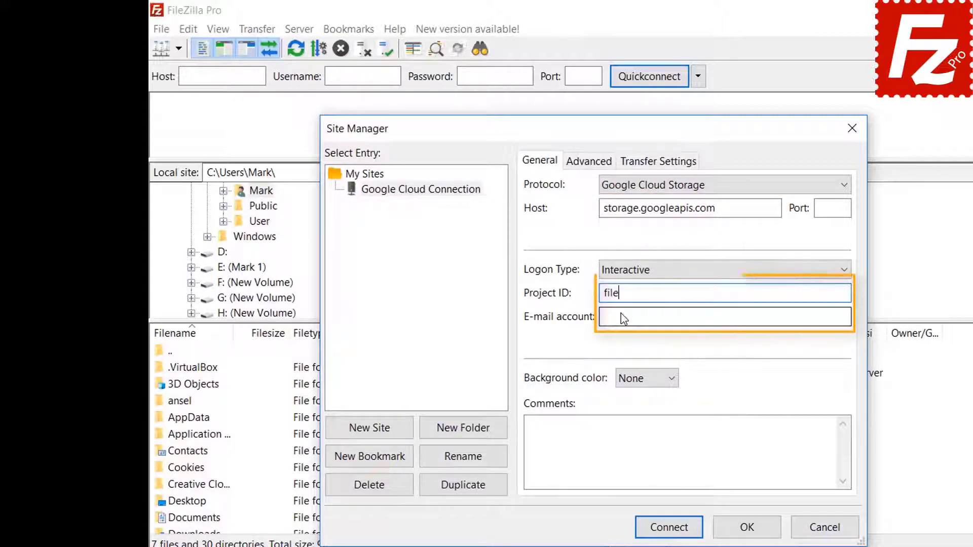
text(zilla-pro)
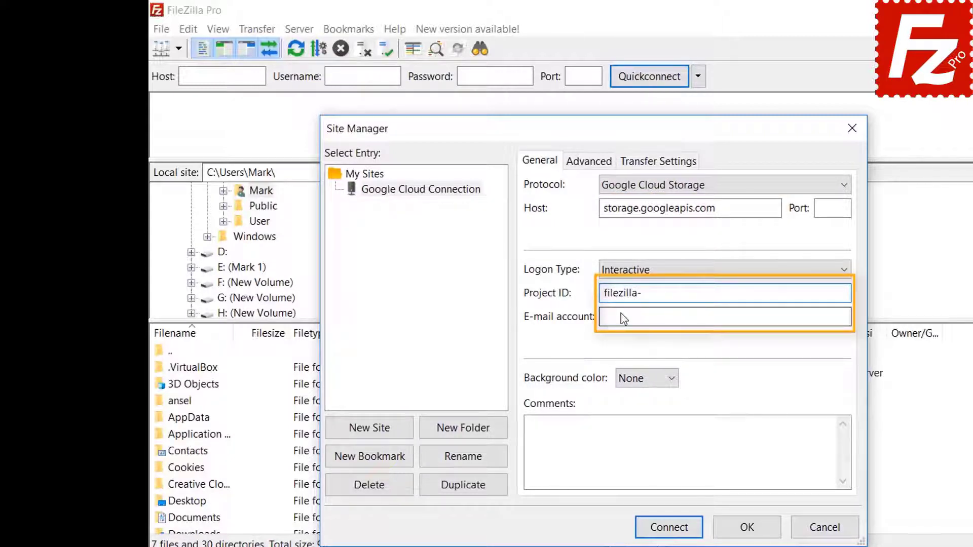
click(624, 318)
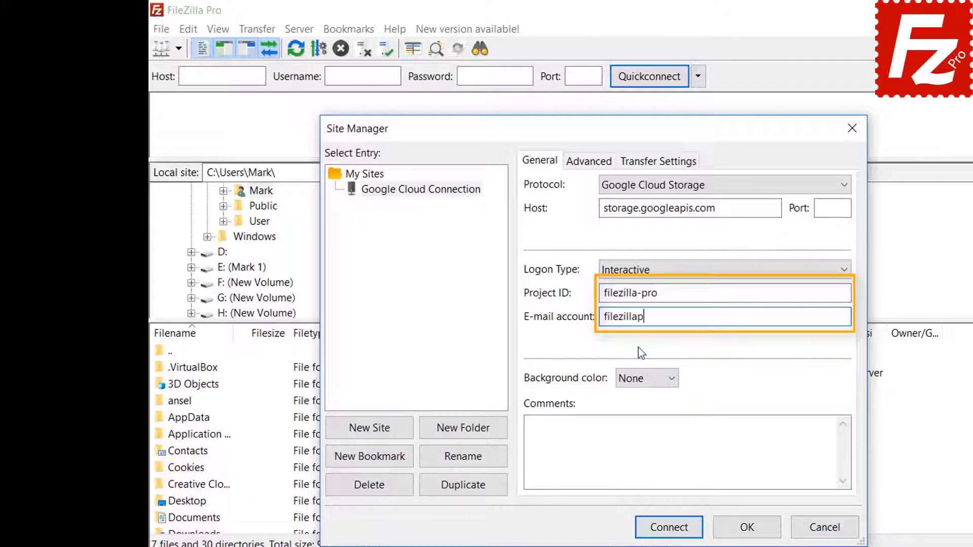
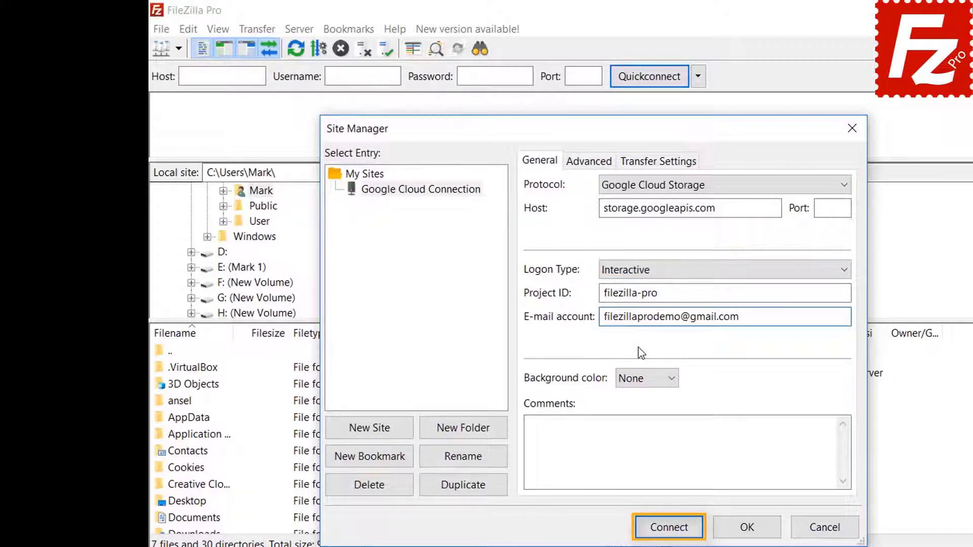
click(665, 527)
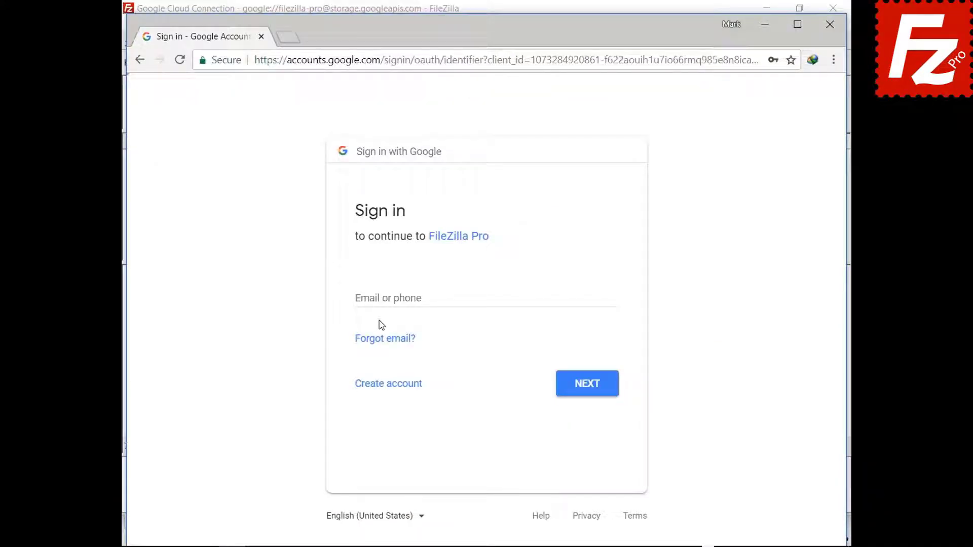
Sign in with the demo Google account's e-mail and password, allow Cloud Storage access, and always trust the certificate.
click(384, 298)
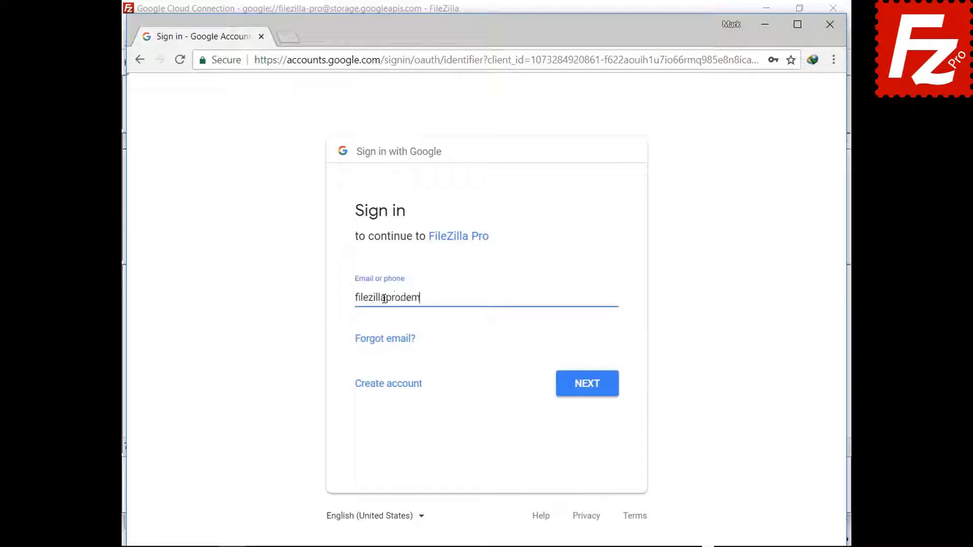
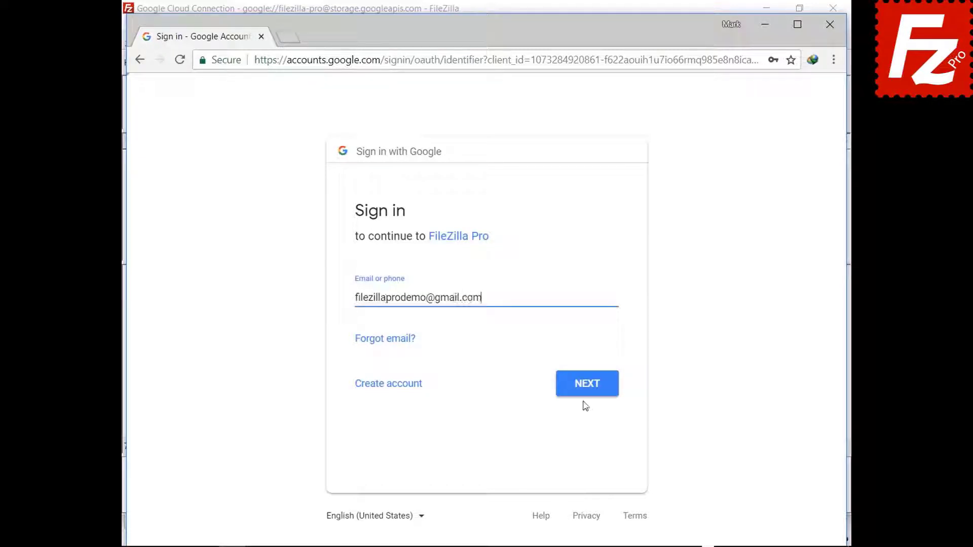
click(586, 390)
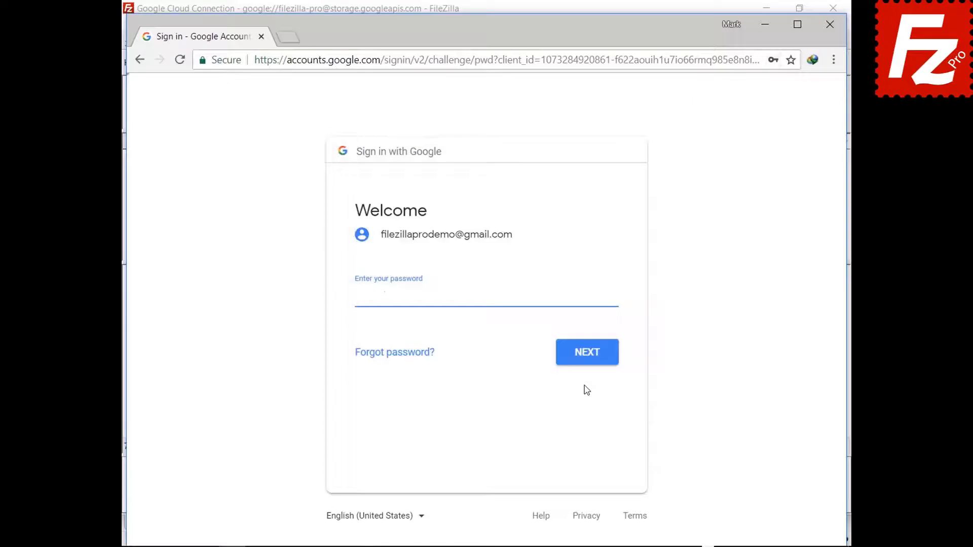
text(*********)
click(590, 362)
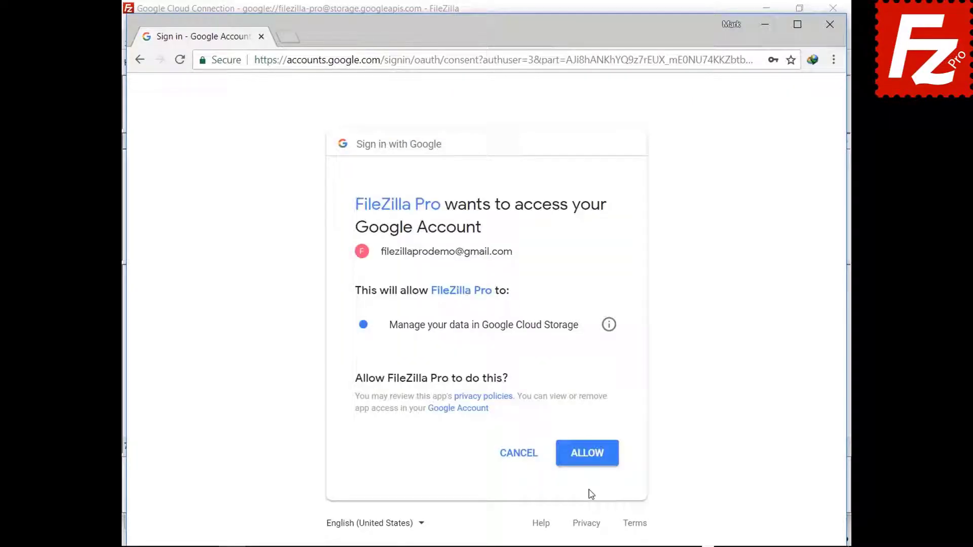
click(588, 464)
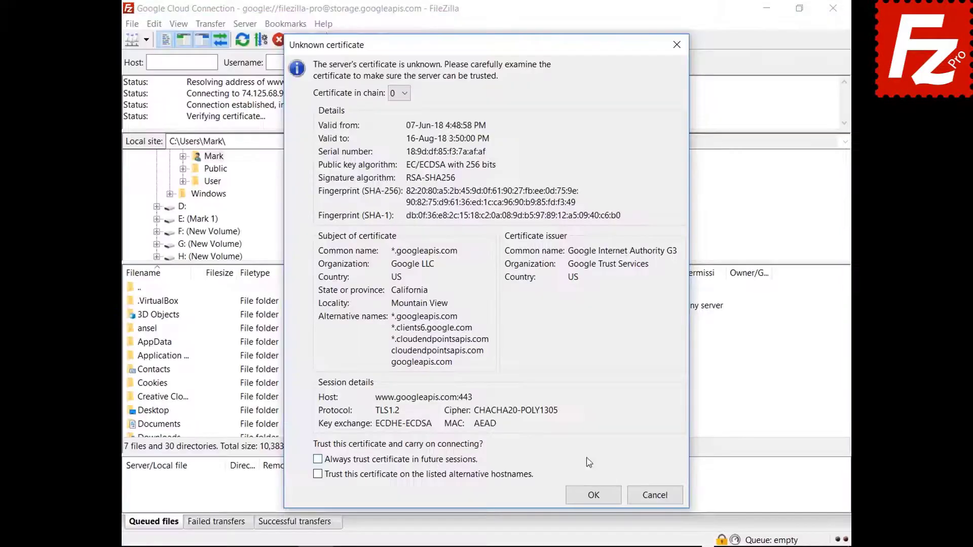
click(432, 459)
Trust the googleapis.com certificate for alternative hostnames, then accept it and the storage.googleapis.com certificate.
click(432, 475)
click(592, 497)
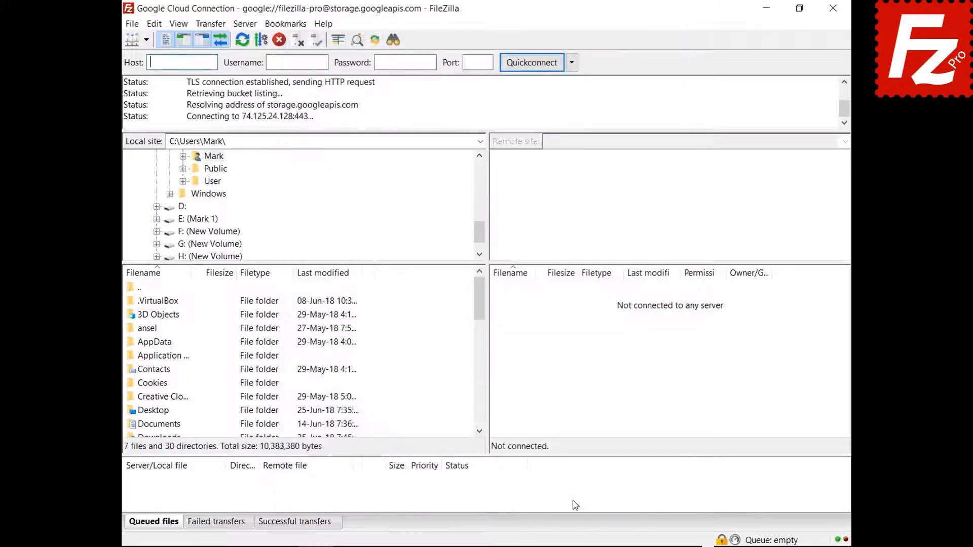
click(667, 529)
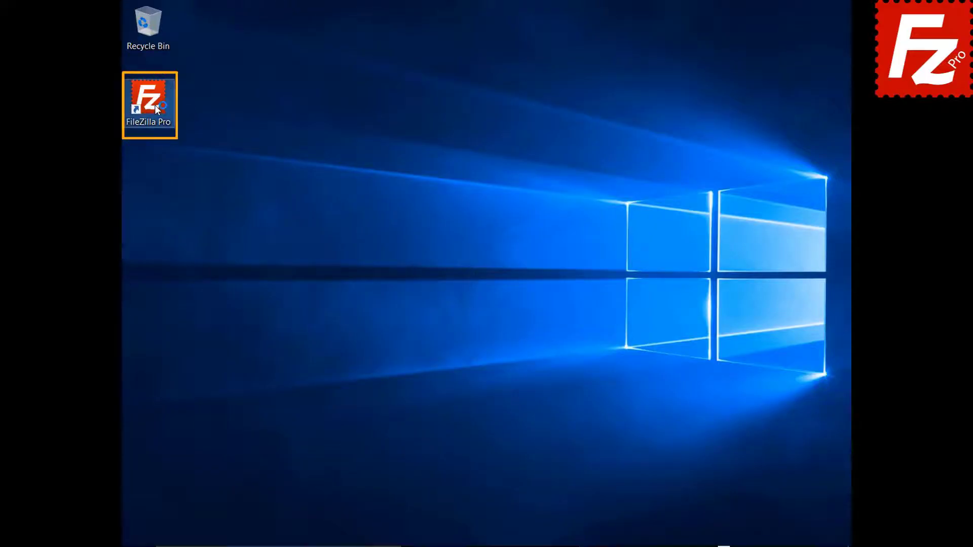
Launch FileZilla Pro and open the Site Manager.
double_click(154, 105)
click(131, 25)
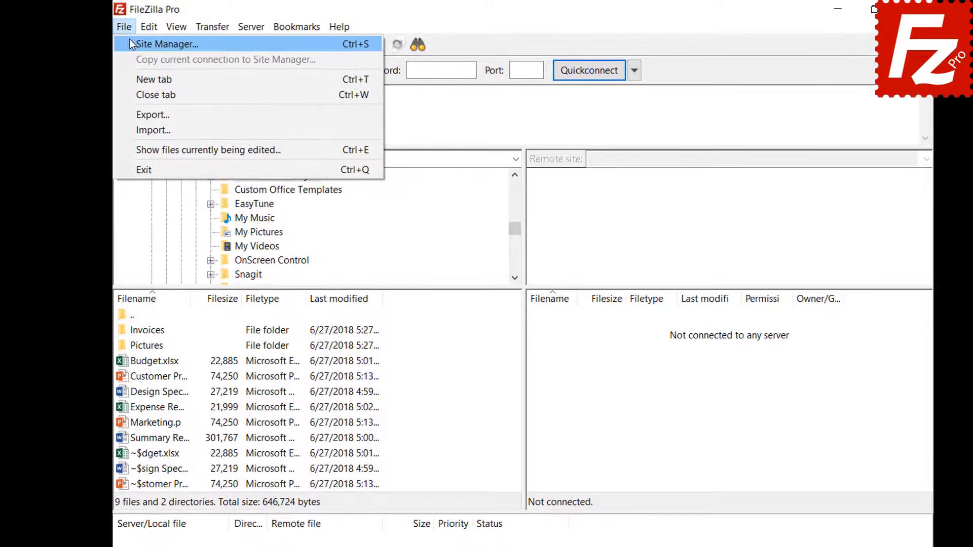
click(136, 40)
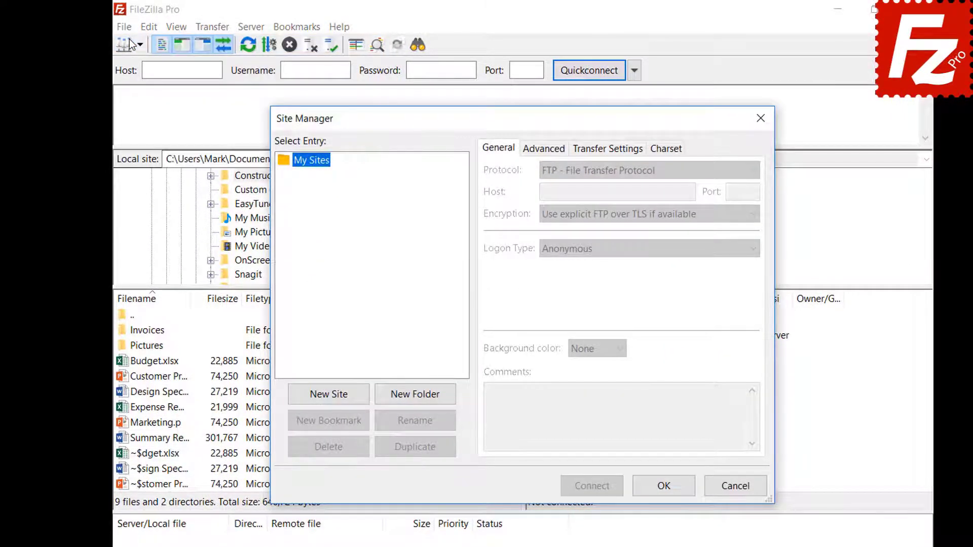
Create a new site named Dropbox using the Dropbox protocol and connect to it.
click(329, 397)
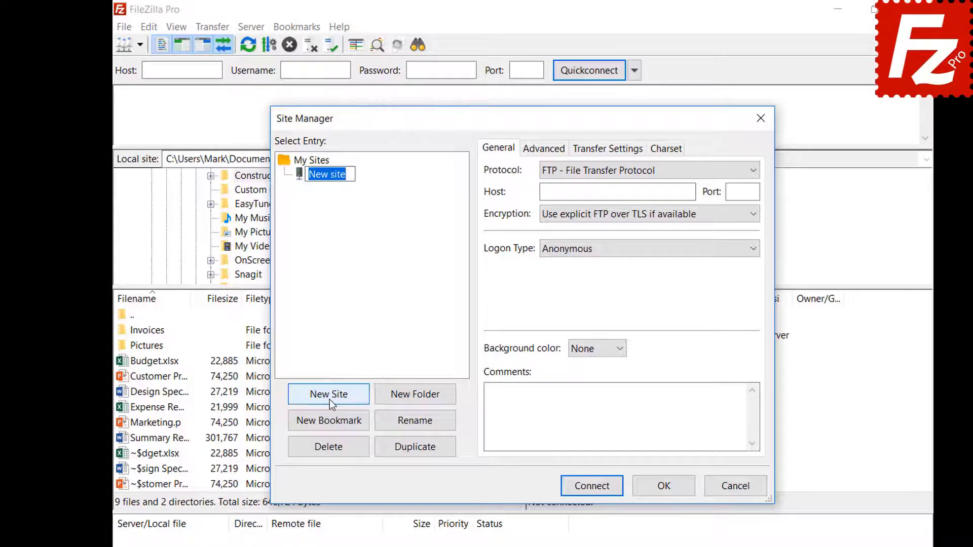
text(Dropbox)
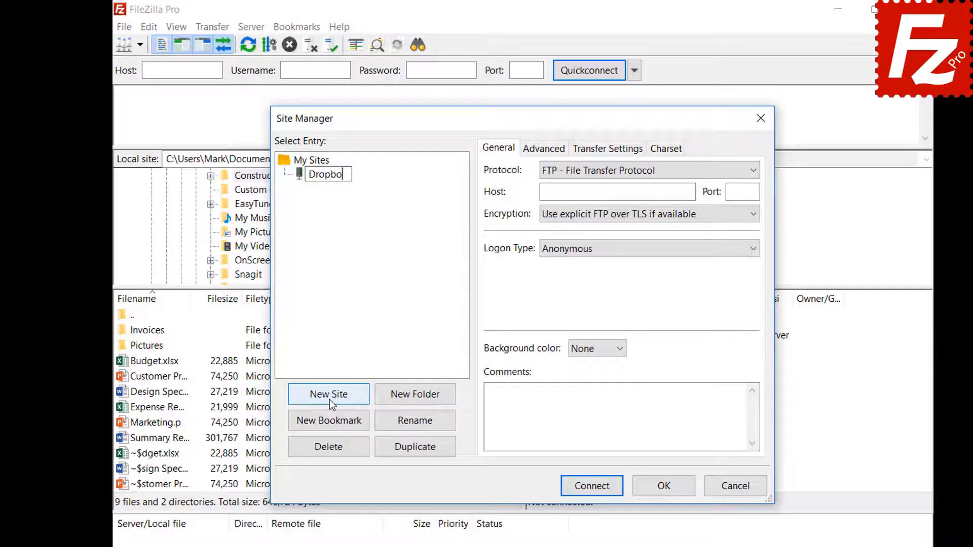
click(710, 171)
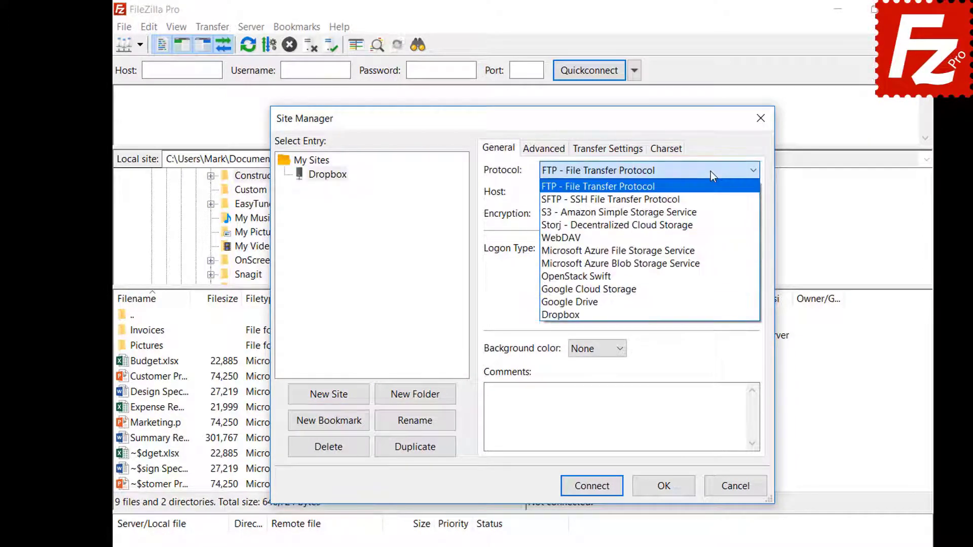
click(710, 315)
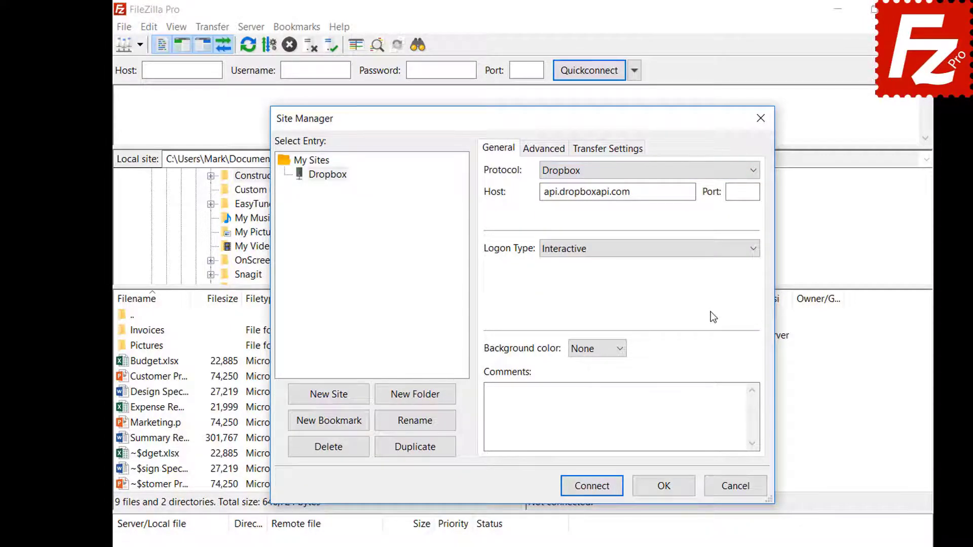
click(591, 487)
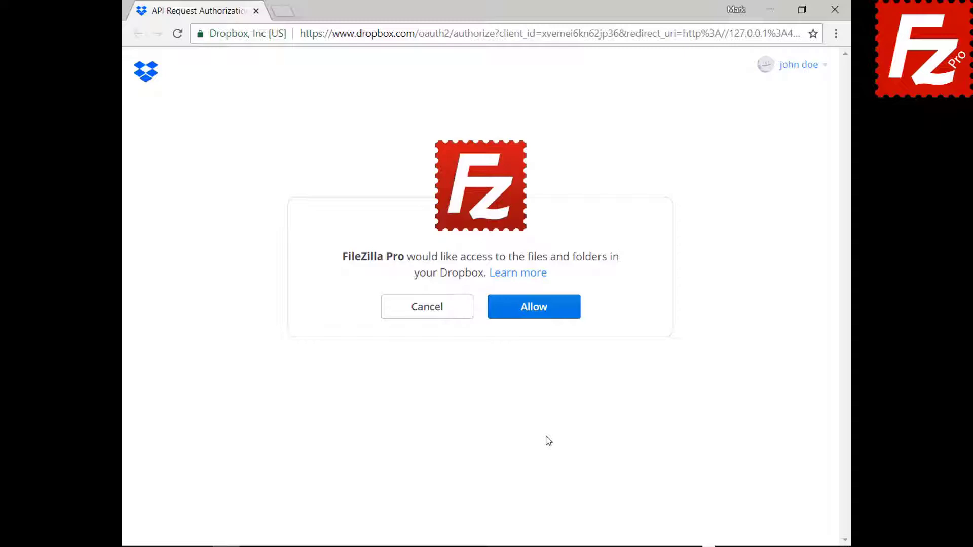
Allow FileZilla Pro to access the files and folders in the Dropbox account.
click(541, 317)
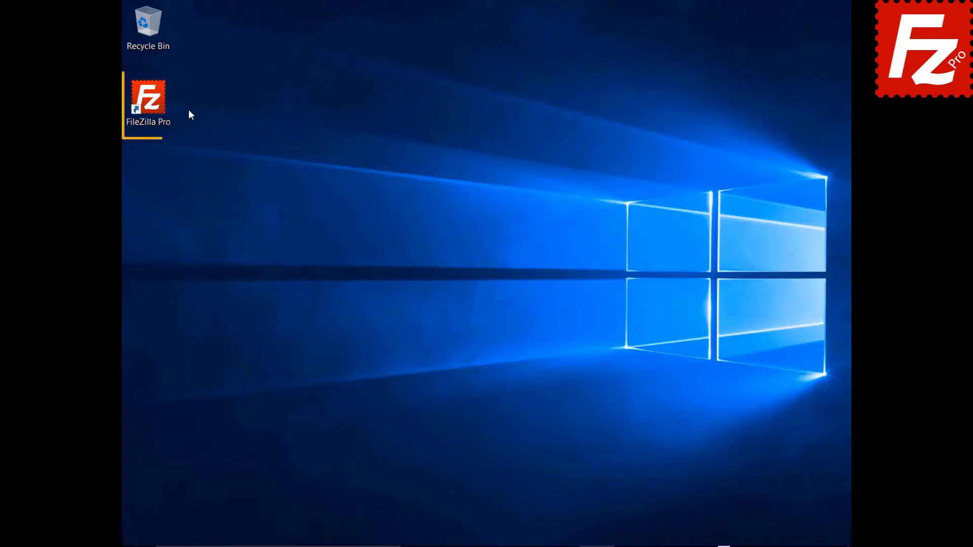
Launch FileZilla Pro and open the Site Manager.
click(154, 105)
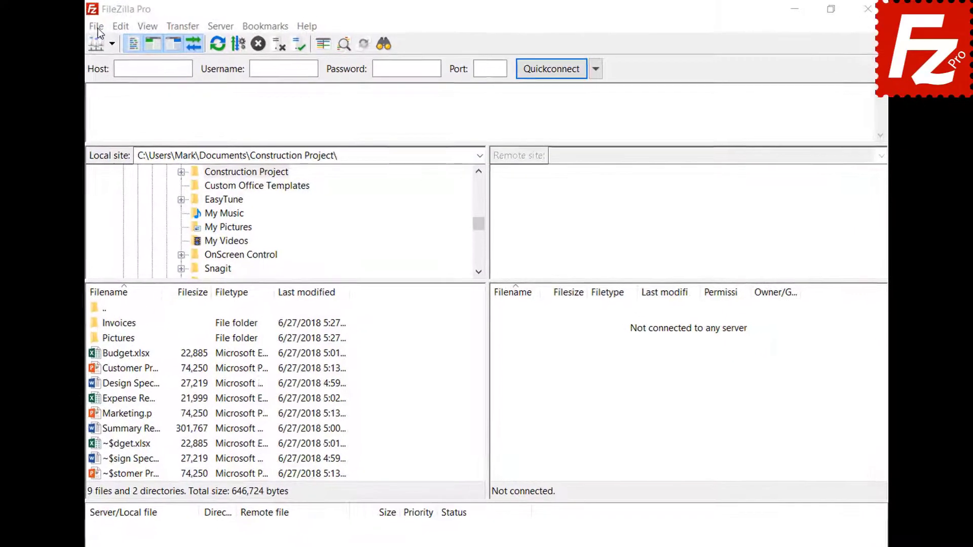
click(133, 27)
click(101, 42)
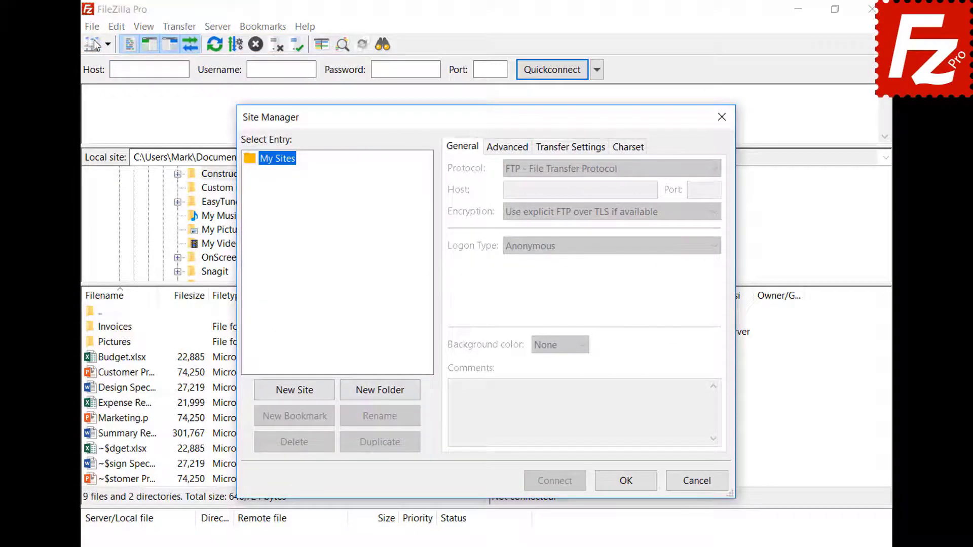
Create a new site named OneDrive using the Microsoft OneDrive protocol and connect to it.
click(299, 393)
text(One)
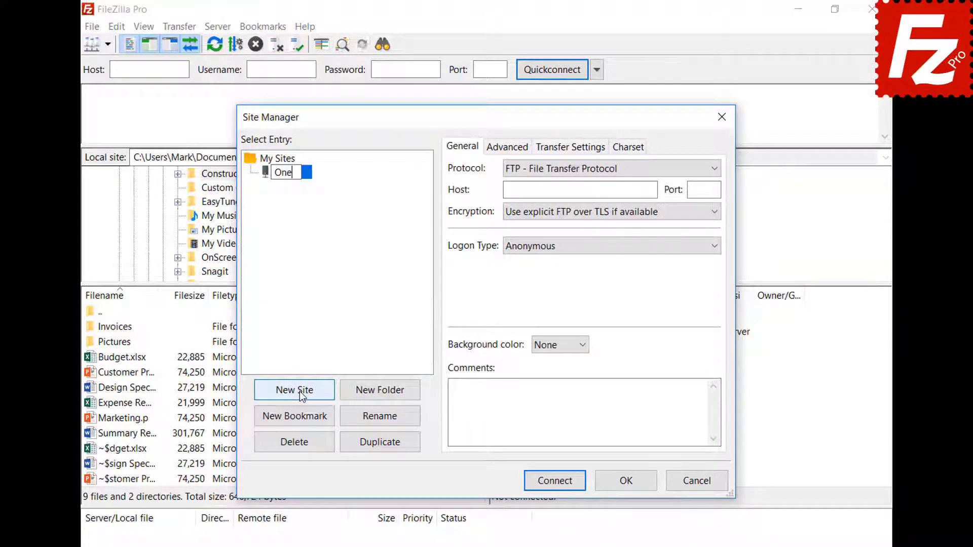
text(Drive)
click(554, 170)
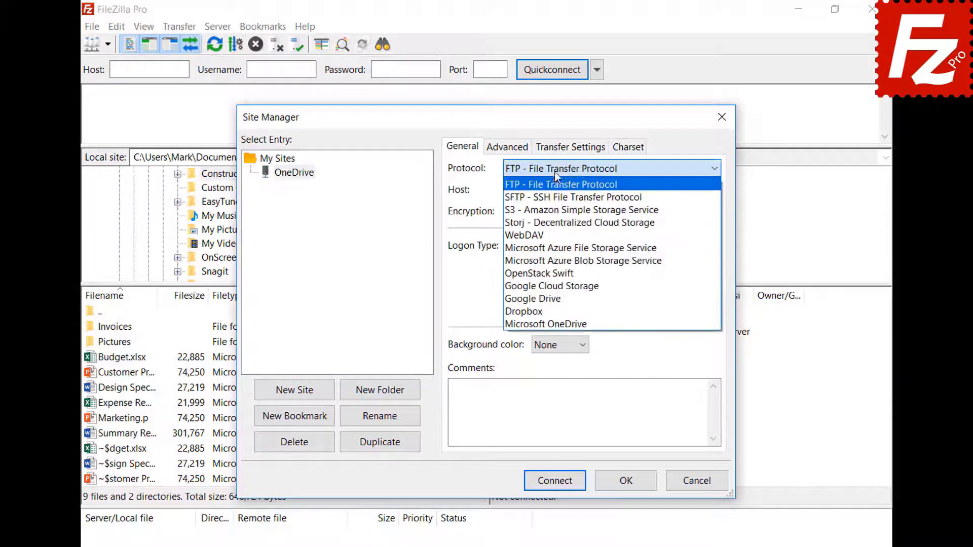
click(558, 324)
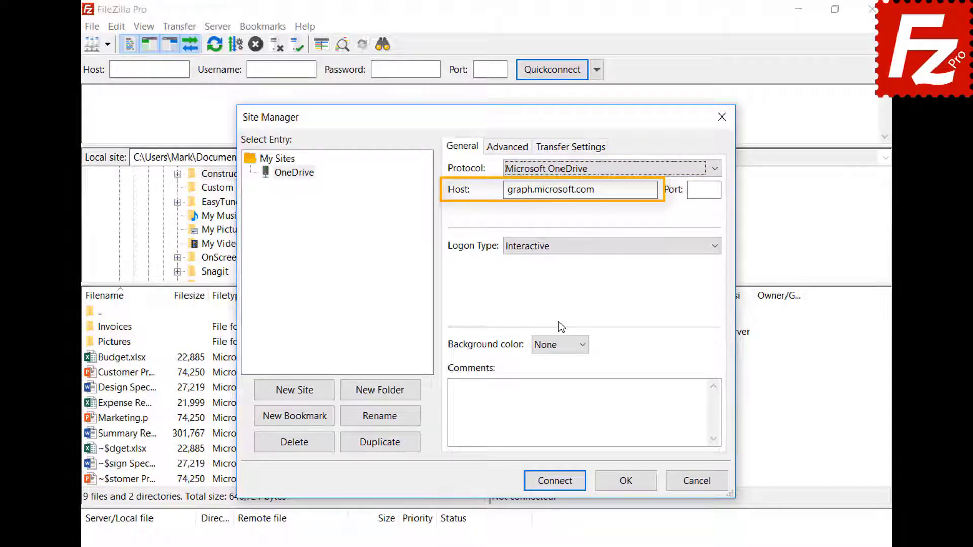
click(554, 486)
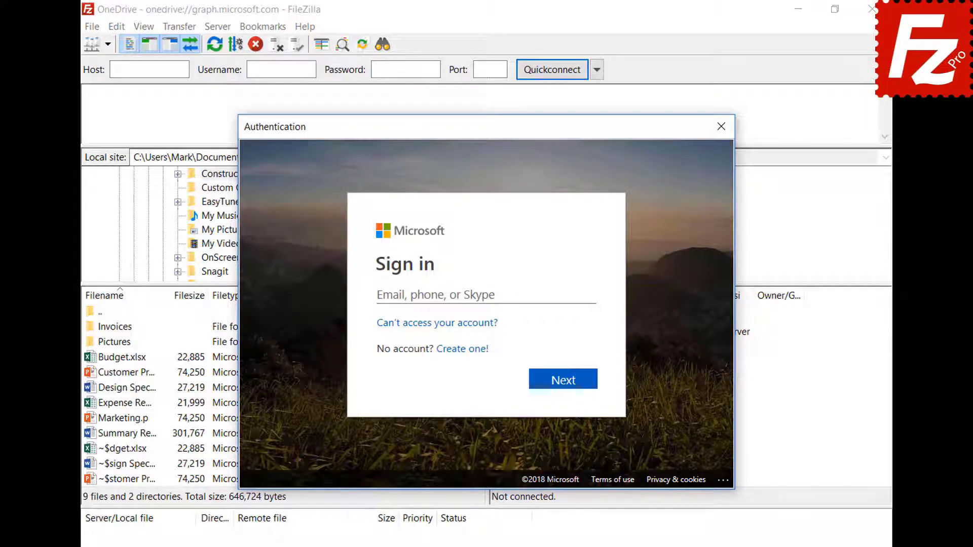
Paste the Microsoft account e-mail and password to sign in, then grant FileZilla Pro access to all files.
click(543, 295)
key(ctrl+v)
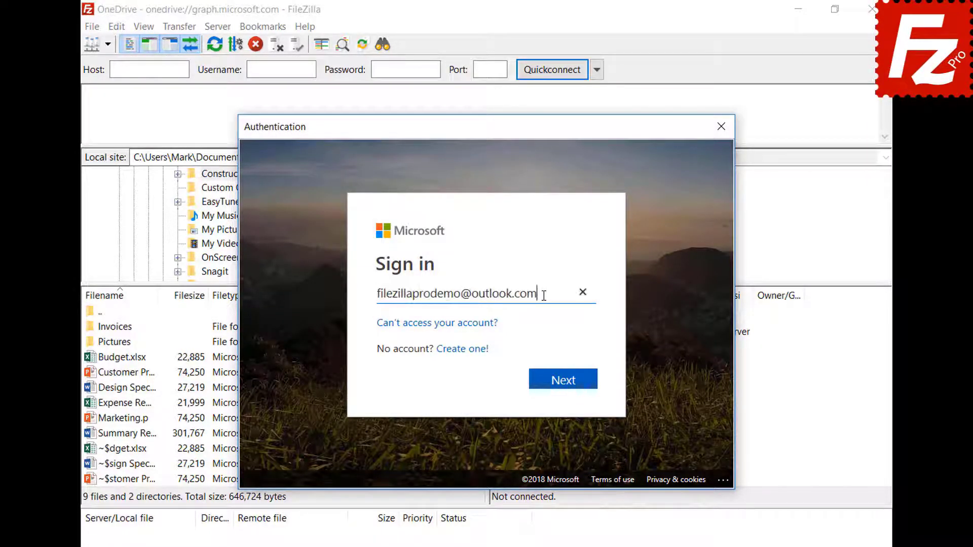
click(565, 389)
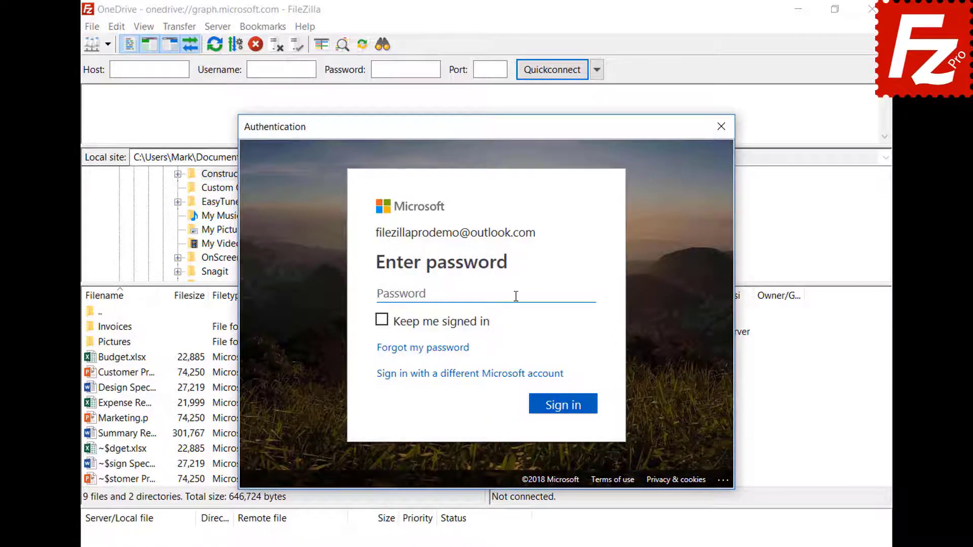
key(ctrl+v)
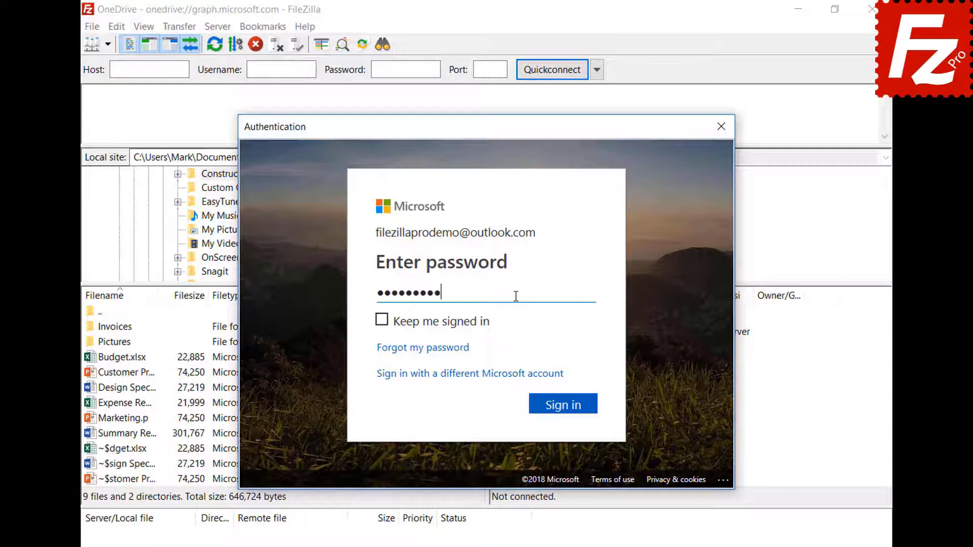
click(568, 414)
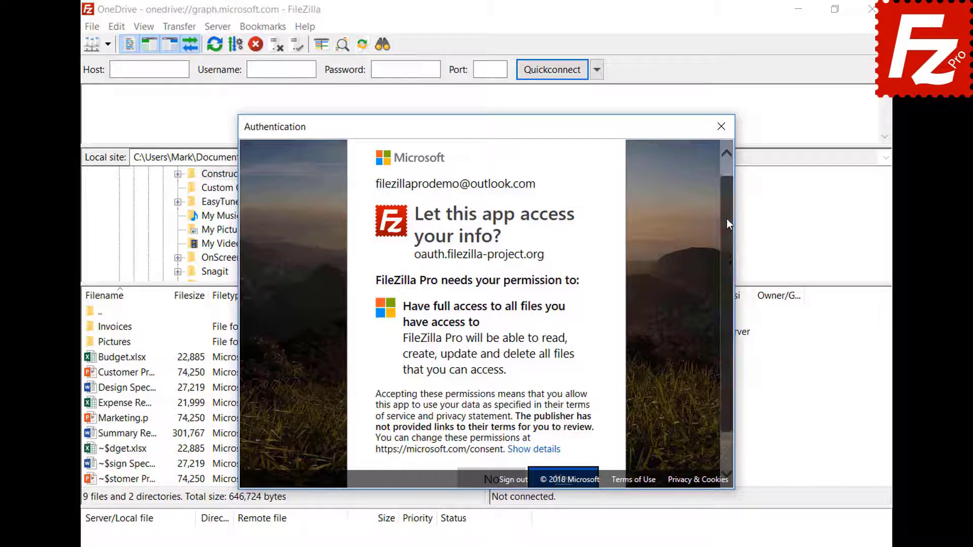
scroll(728, 225, down, 3)
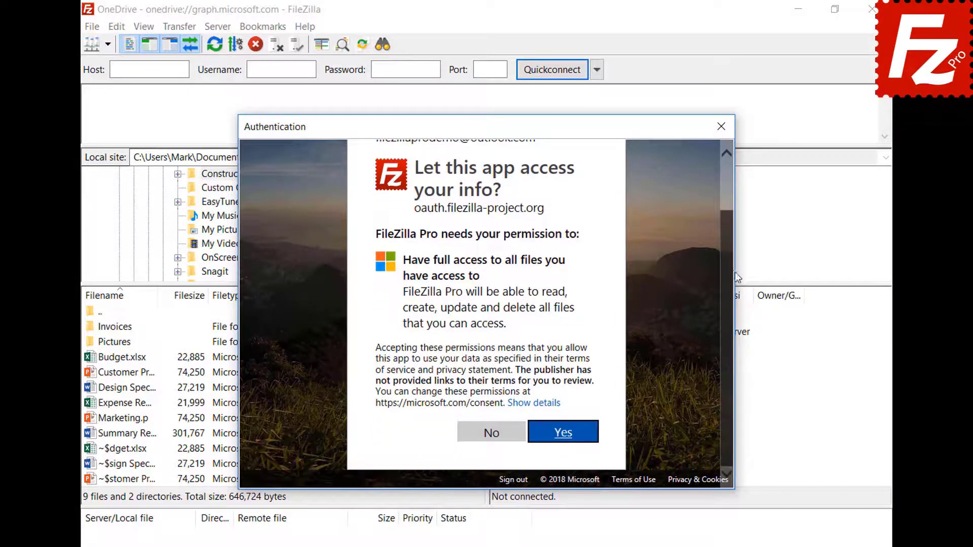
click(565, 439)
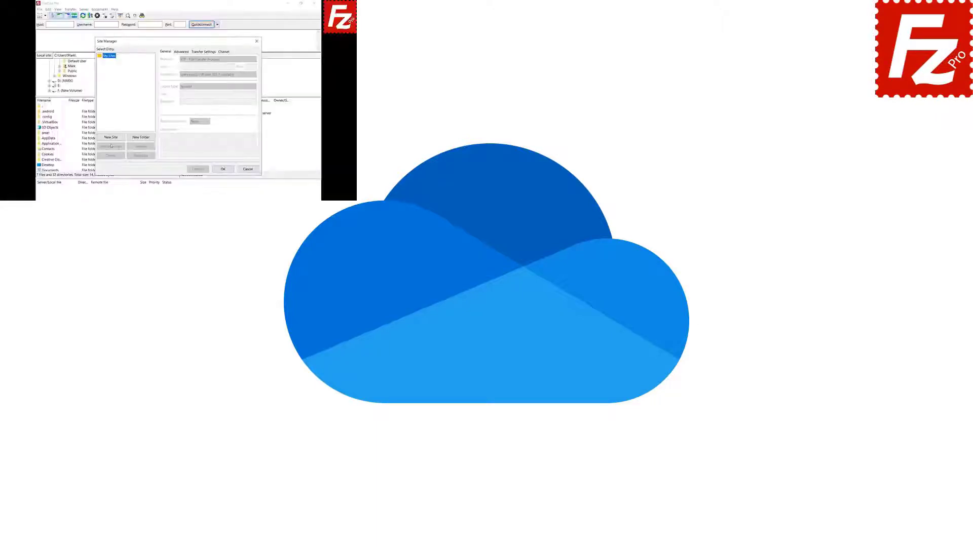
Add a new site named OneDrive with Microsoft OneDrive as its protocol.
click(111, 138)
text(OneDrive)
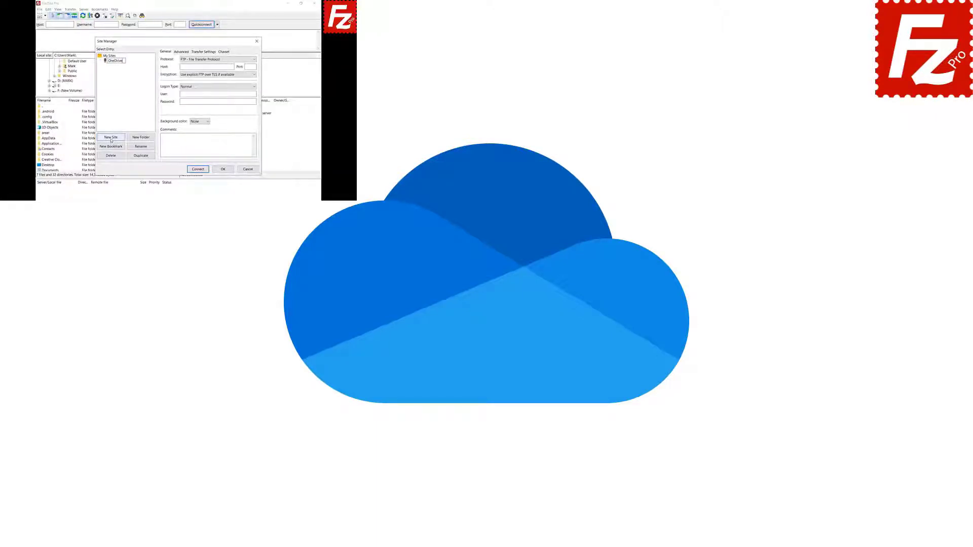
click(254, 59)
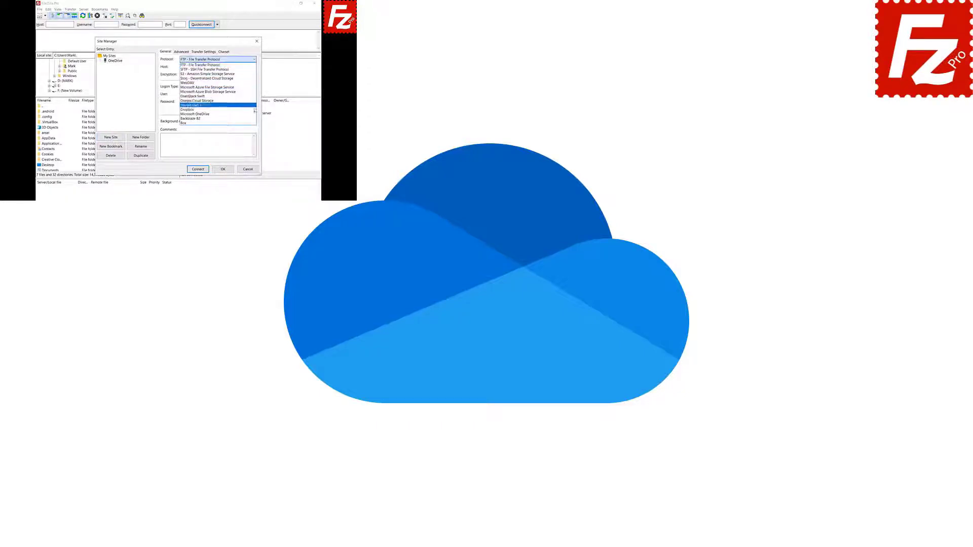
click(255, 113)
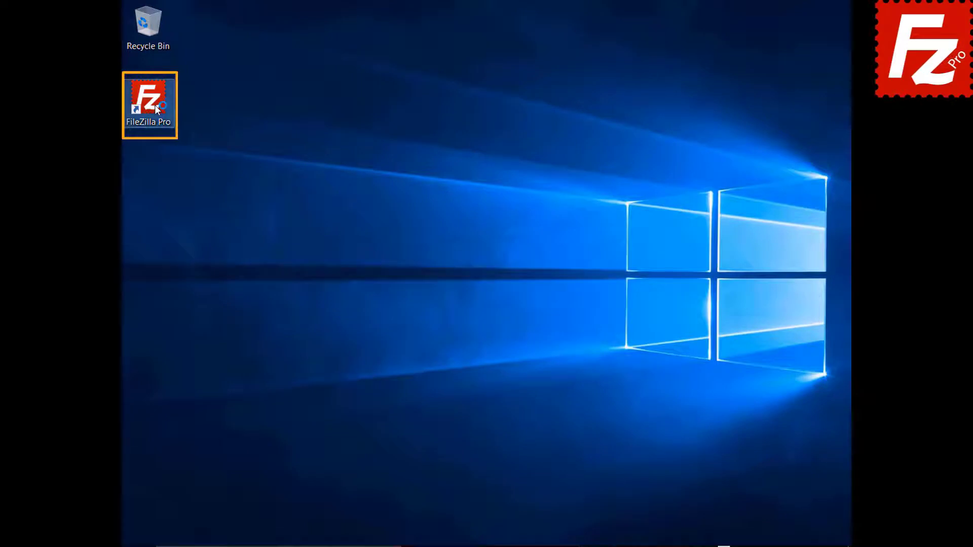
Relaunch FileZilla Pro and connect to the saved OneDrive site from the site list.
double_click(154, 105)
click(128, 43)
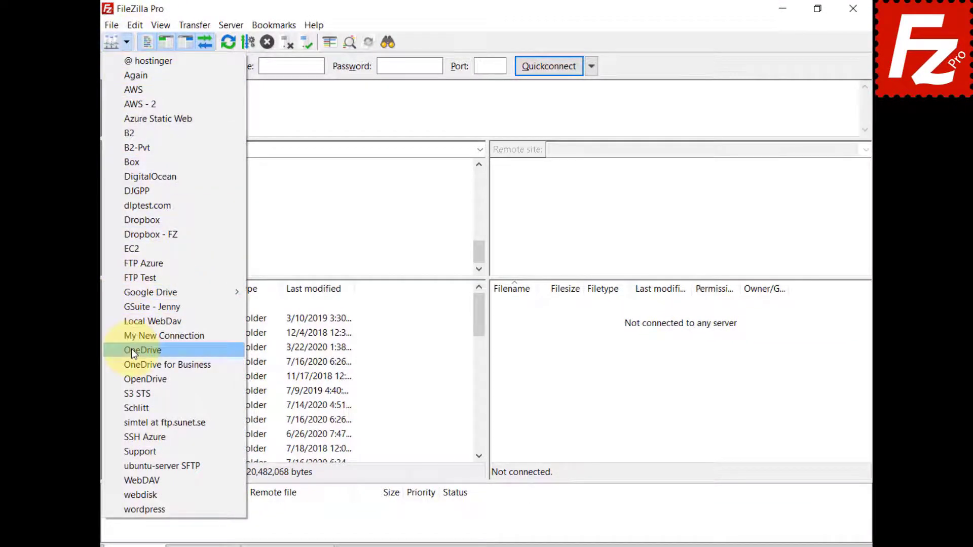
click(132, 349)
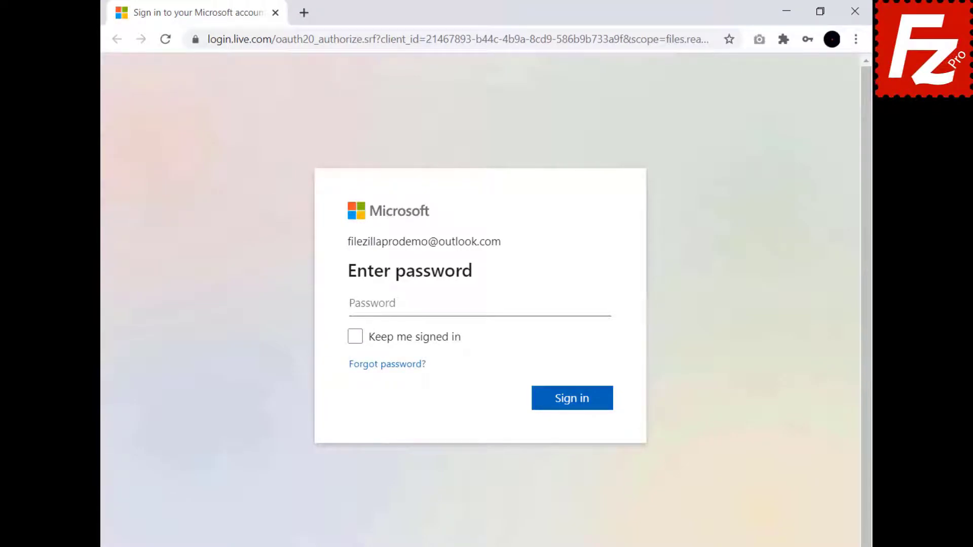
Paste the account password to sign in, then copy the authorization code into FileZilla's code prompt.
key(ctrl+v)
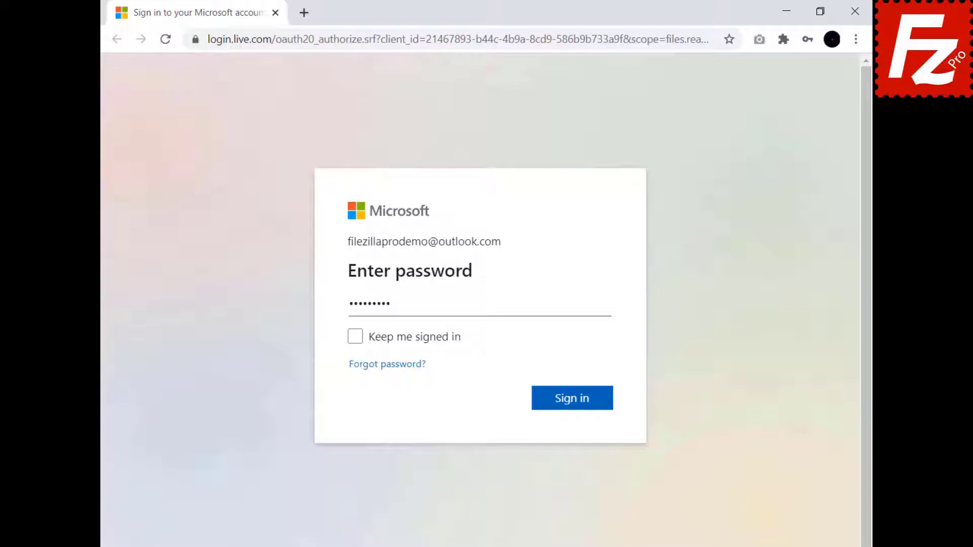
click(572, 400)
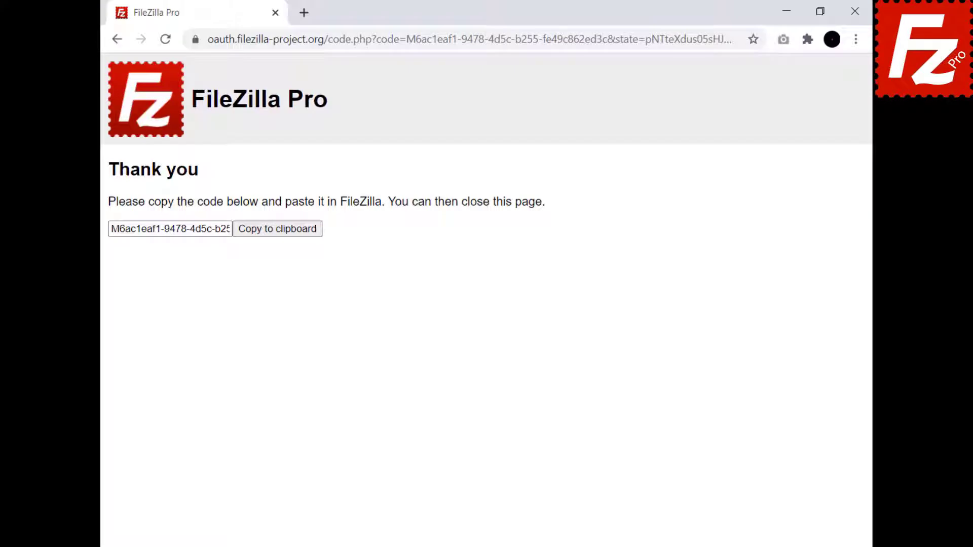
click(277, 237)
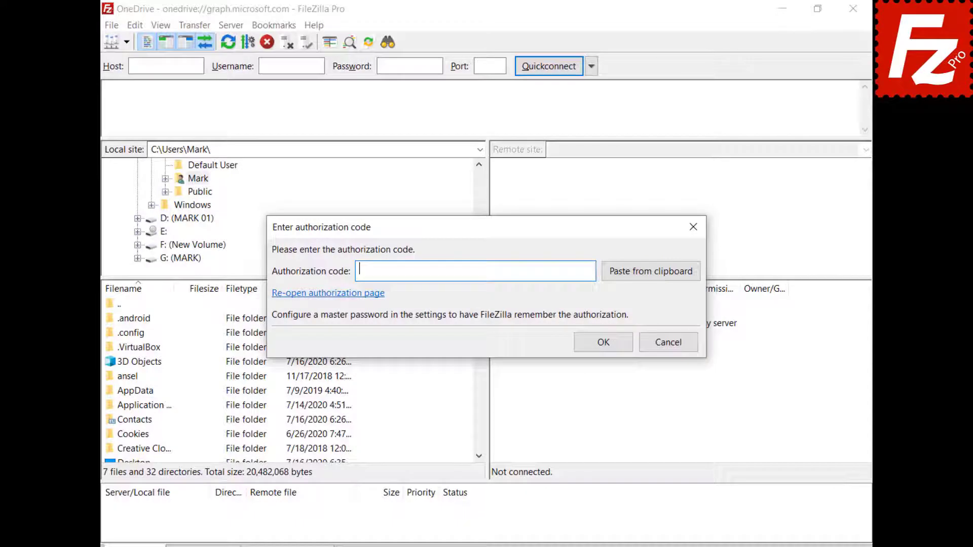
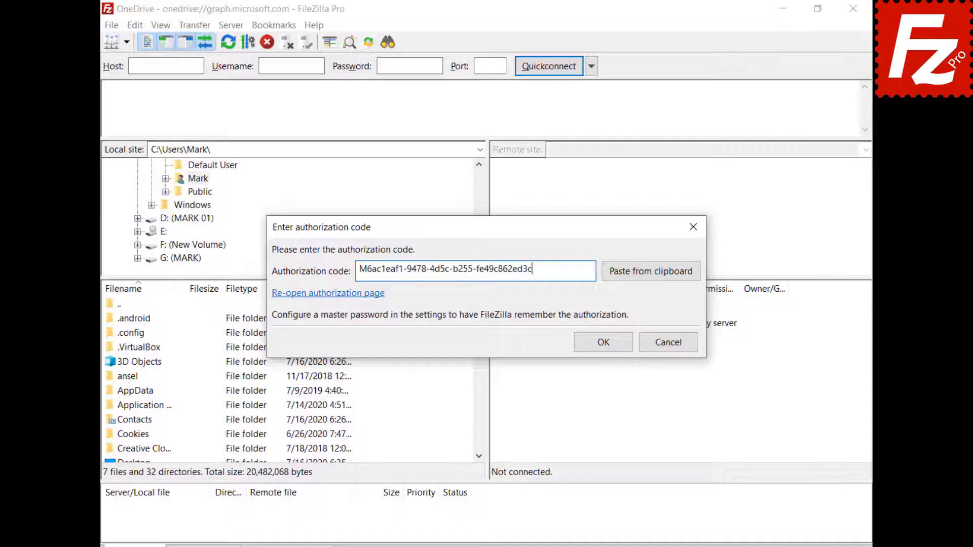
Confirm the authorization code, go to /My Drives/OneDrive/Documents/Construction Project, and select Budget.xlsx.
click(608, 342)
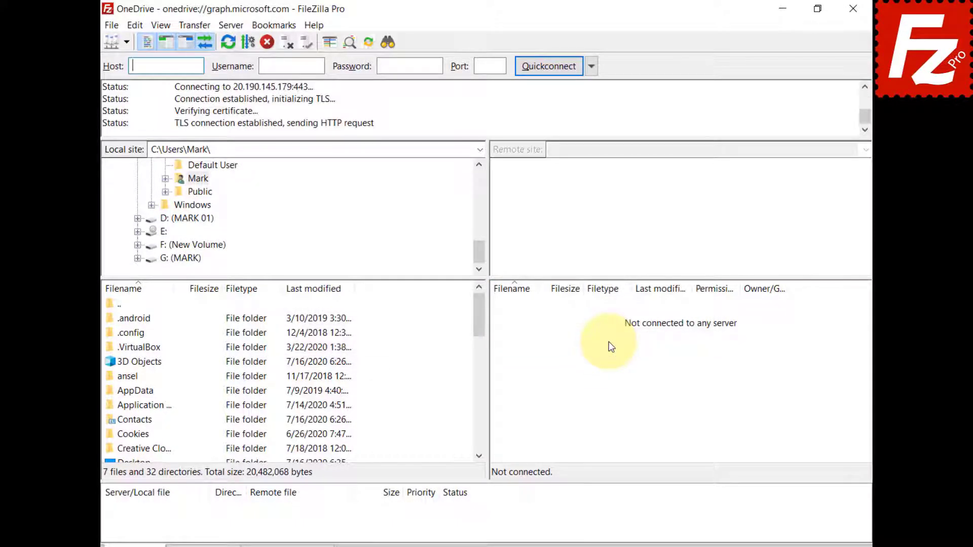
text(/My Drives/OneDrive/Documents/Construction Project)
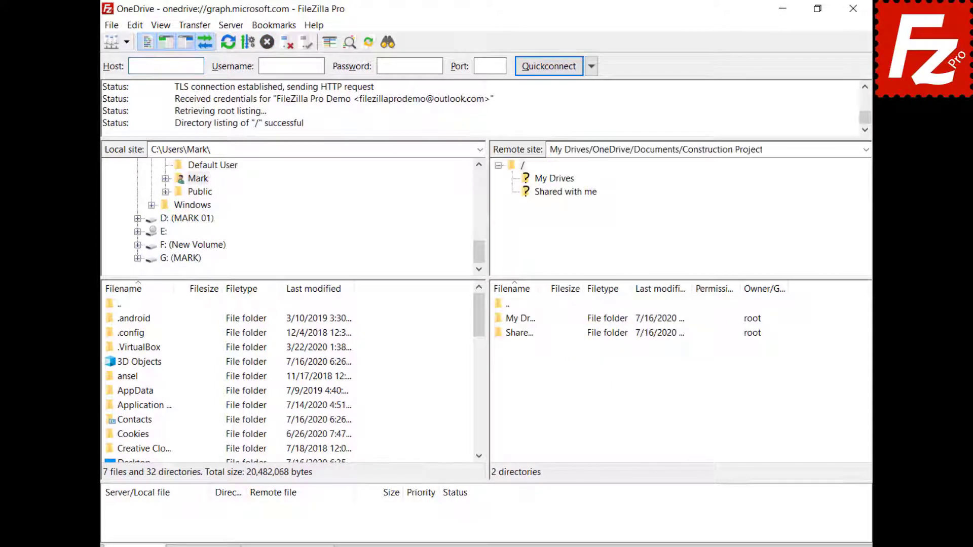
key(Return)
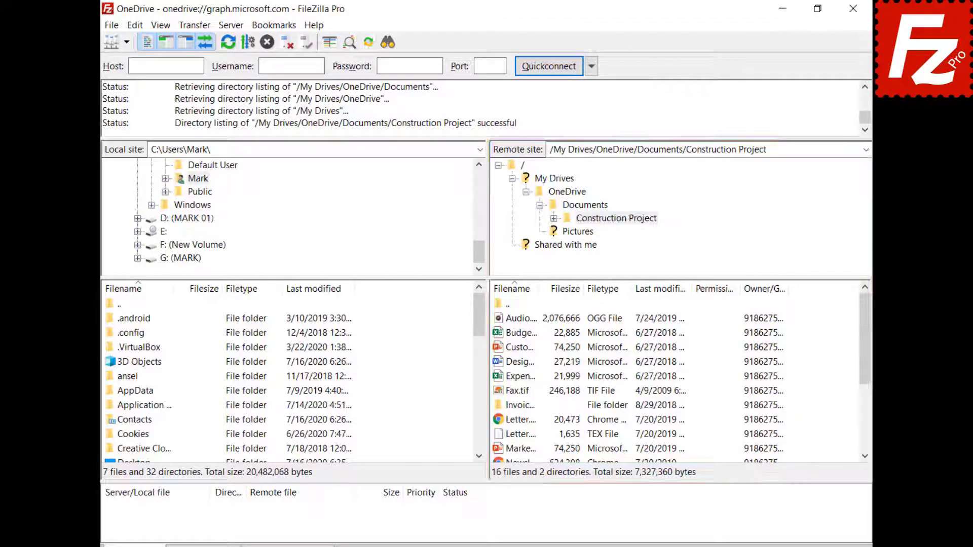
click(499, 335)
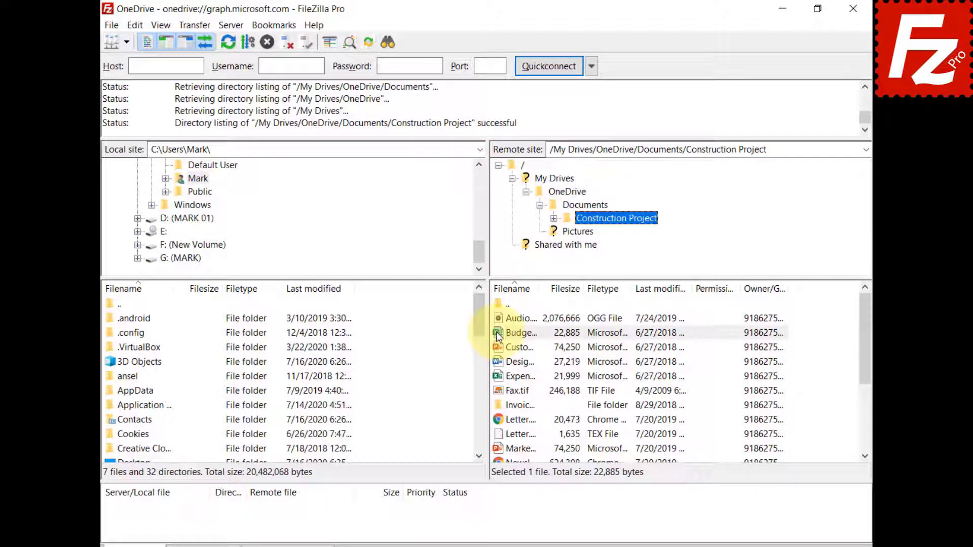
Open the Share dialog for Budget.xlsx from its context menu.
right_click(499, 335)
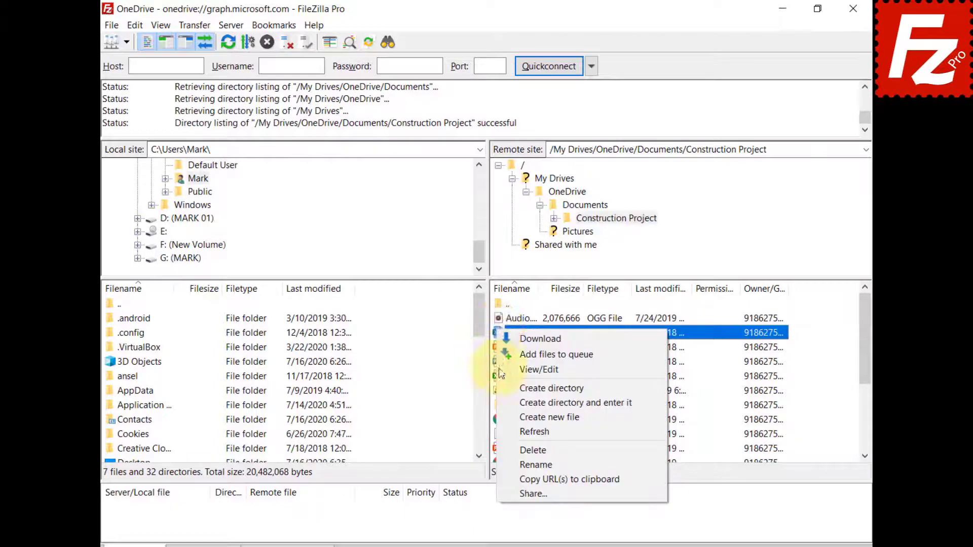
click(519, 488)
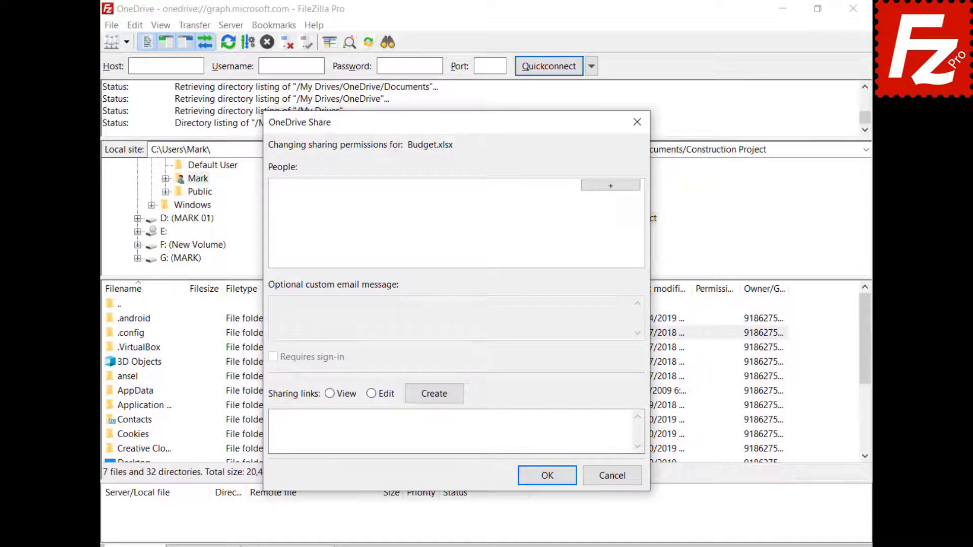
Share Budget.xlsx with an editing grantee, message 'Shared with Filezilla Pro', and create a view link.
click(611, 186)
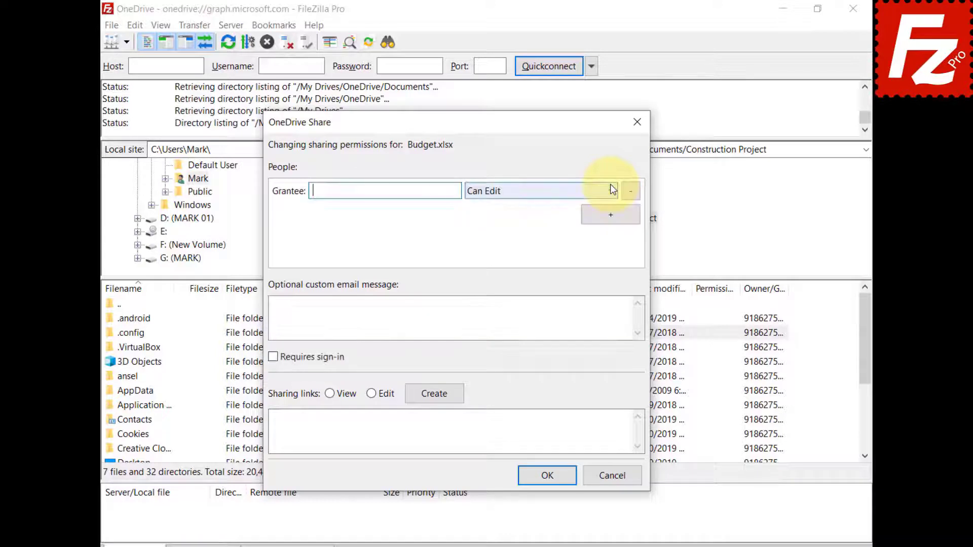
key(ctrl+v)
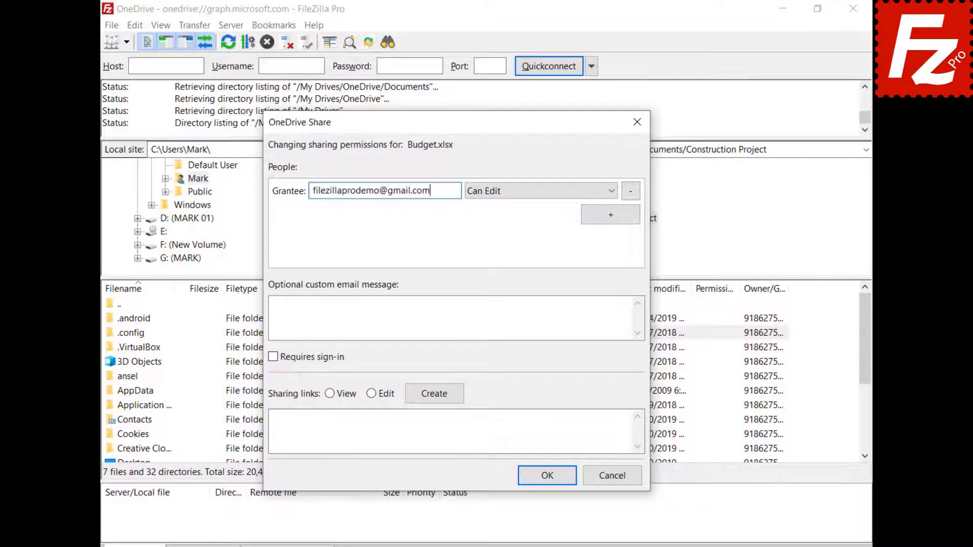
click(515, 196)
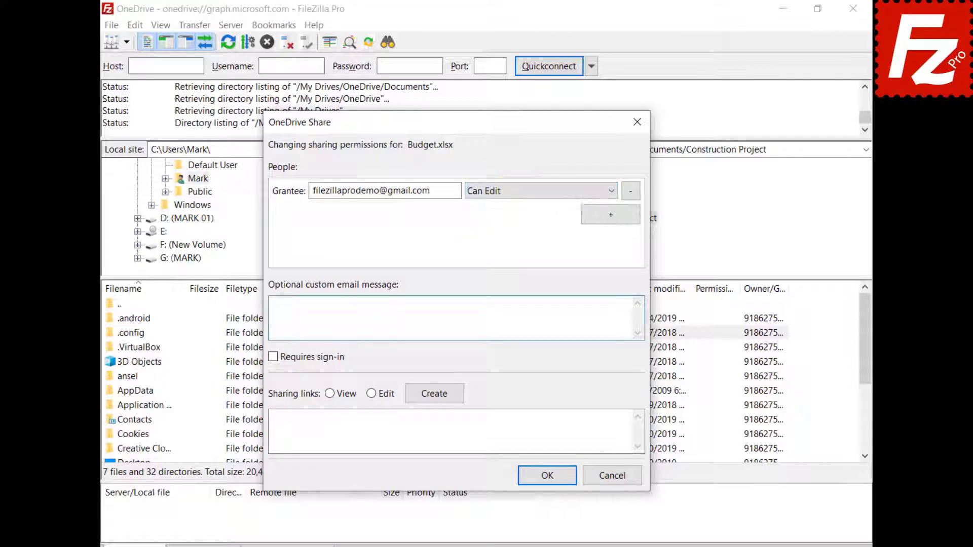
text(Shared with Filezil)
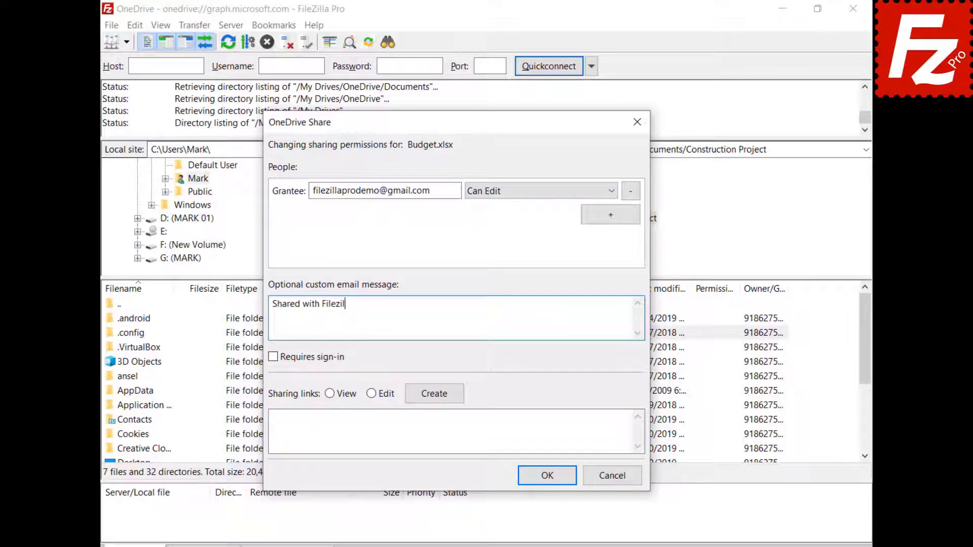
text(la Pro)
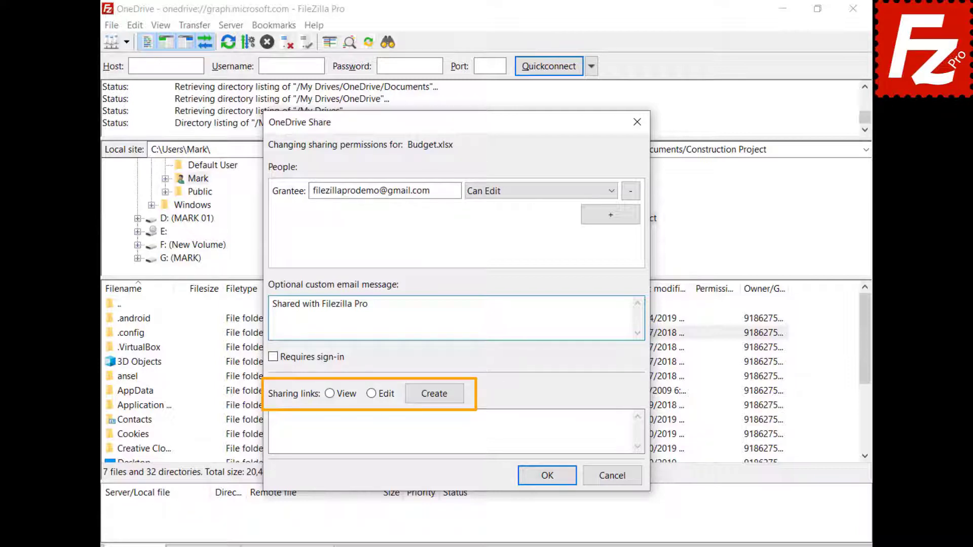
click(329, 393)
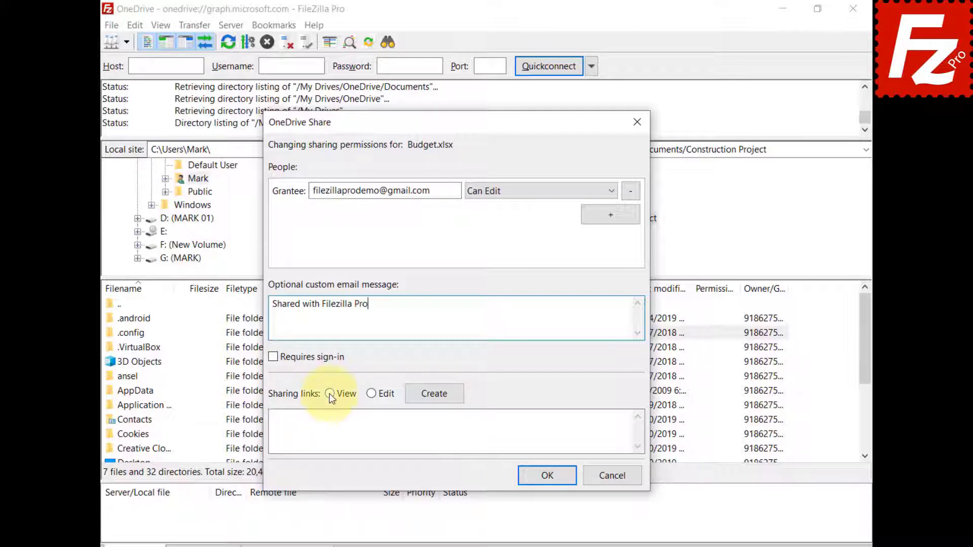
click(434, 393)
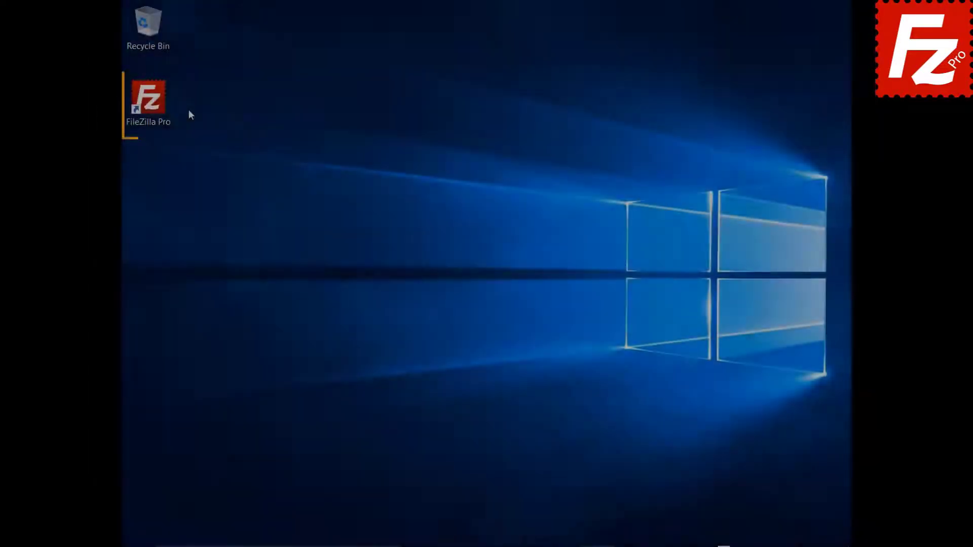
Launch FileZilla Pro and open the Site Manager.
double_click(154, 105)
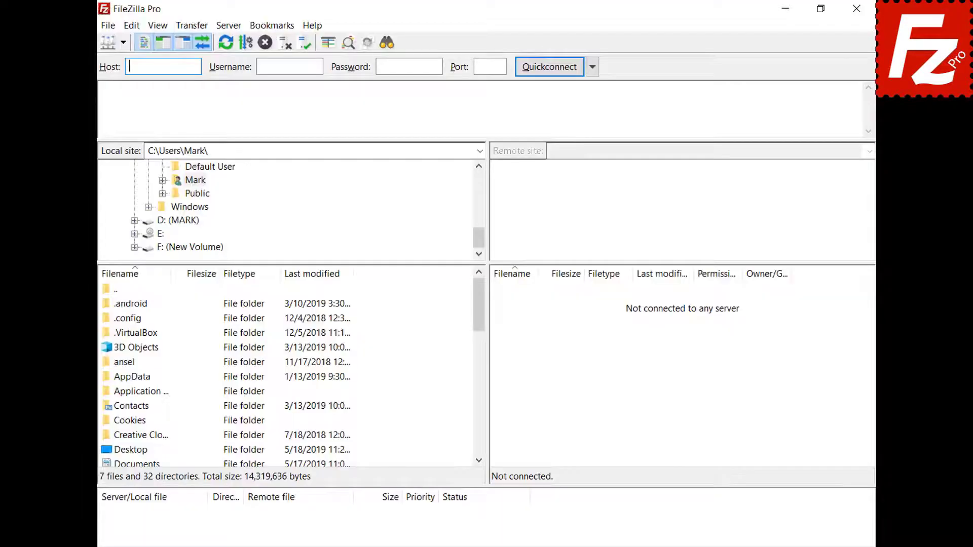
click(108, 25)
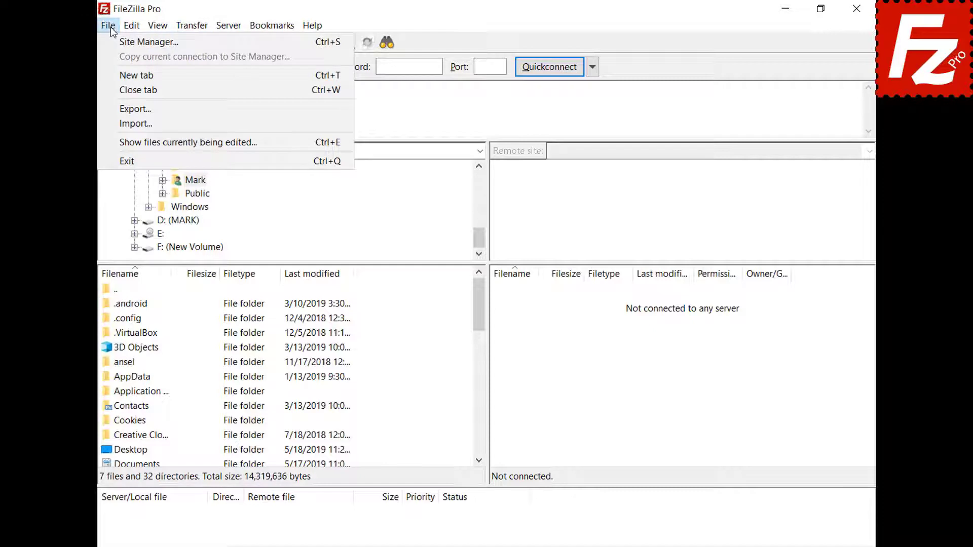
click(111, 43)
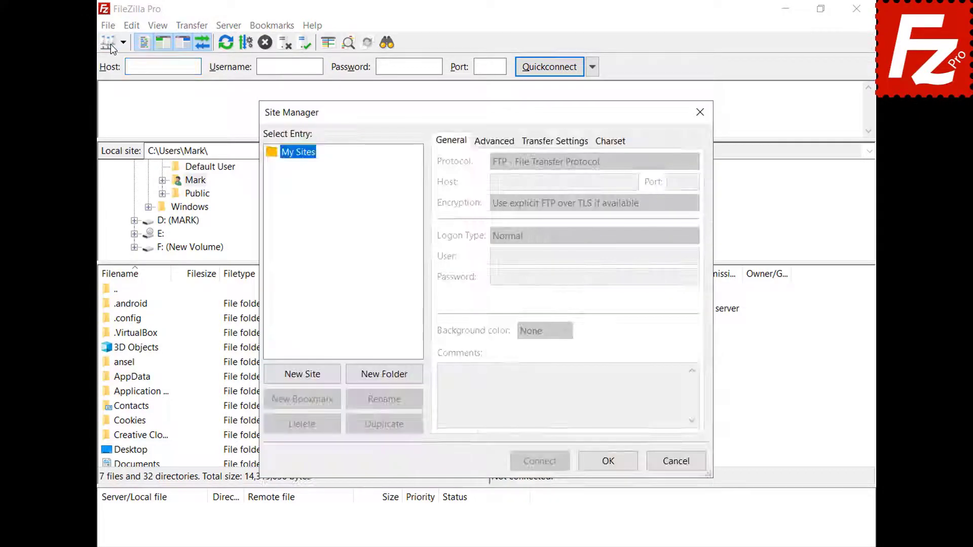
Add a site named 'OneDrive for Business' using the Microsoft OneDrive protocol and connect.
click(306, 379)
text(OneDri)
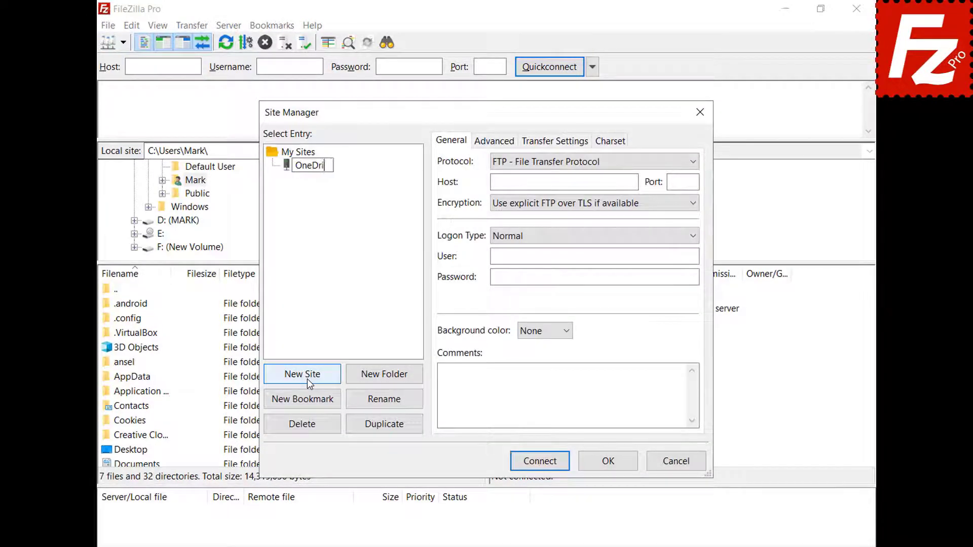
text(ve for Business)
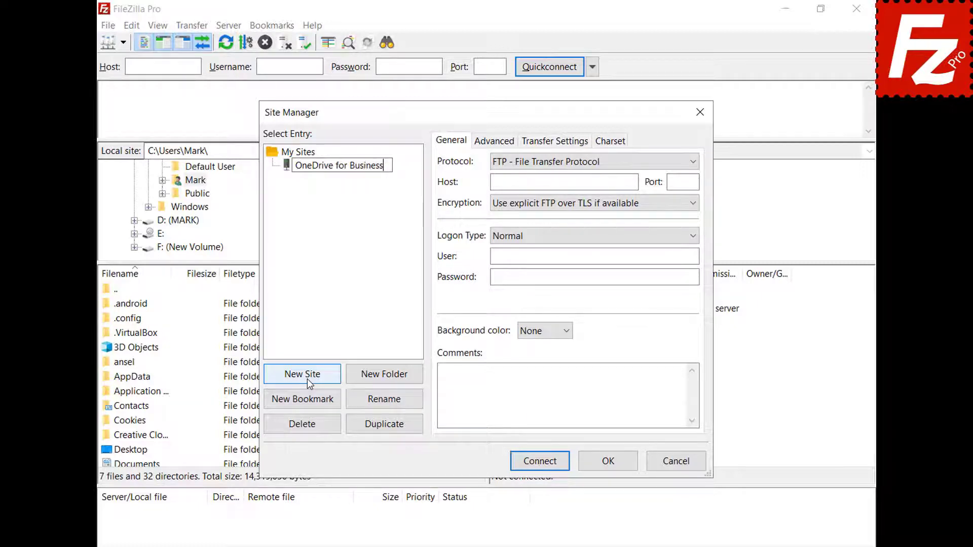
click(697, 163)
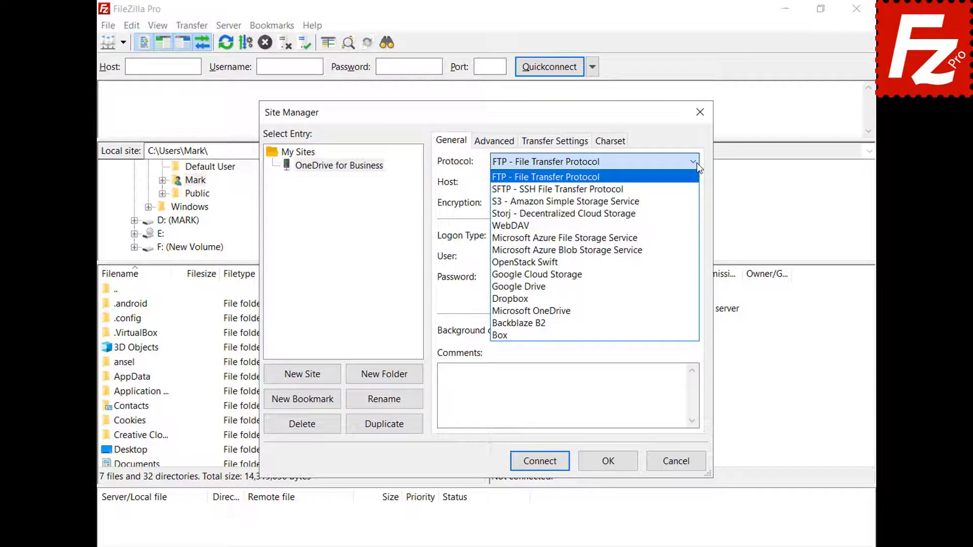
click(683, 309)
click(541, 461)
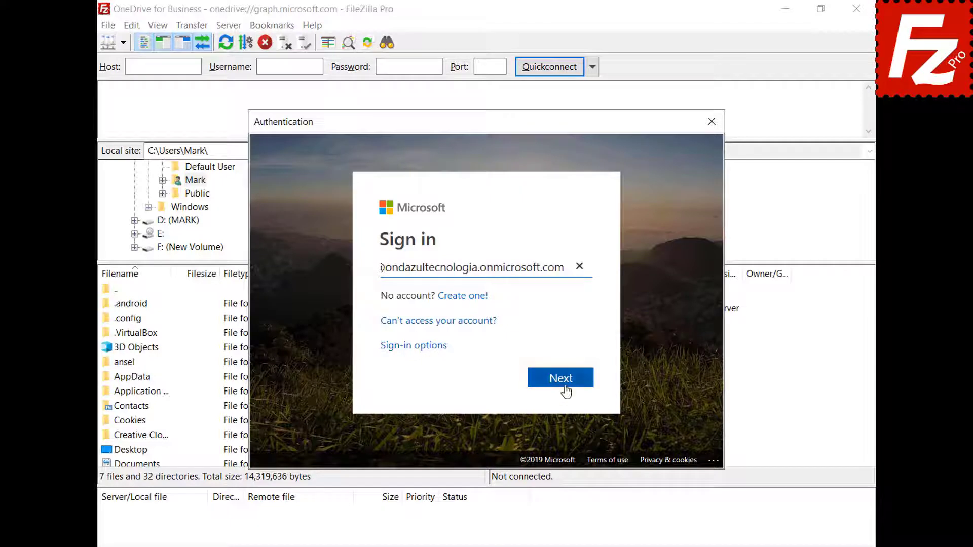
Sign in to the Microsoft work account and accept the permissions with organization-wide consent.
click(563, 385)
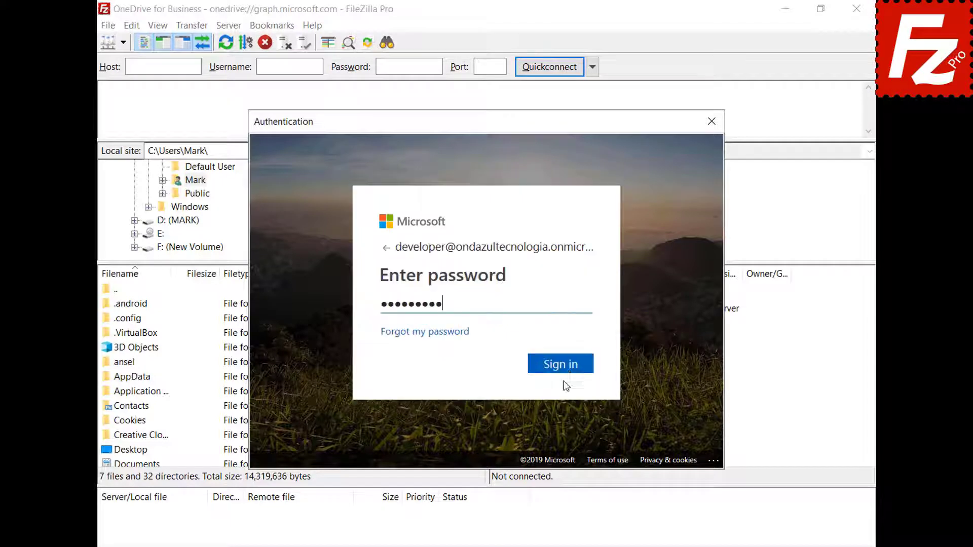
click(563, 364)
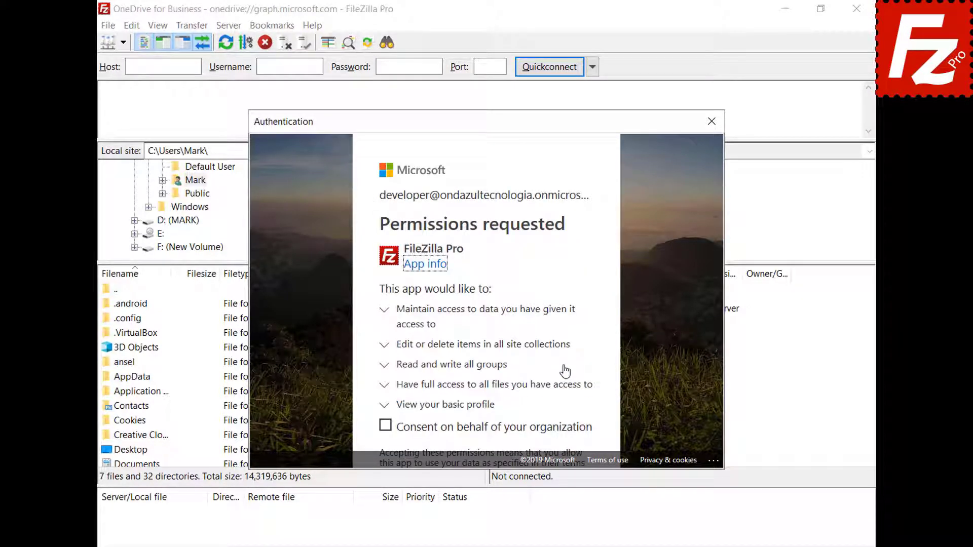
click(385, 426)
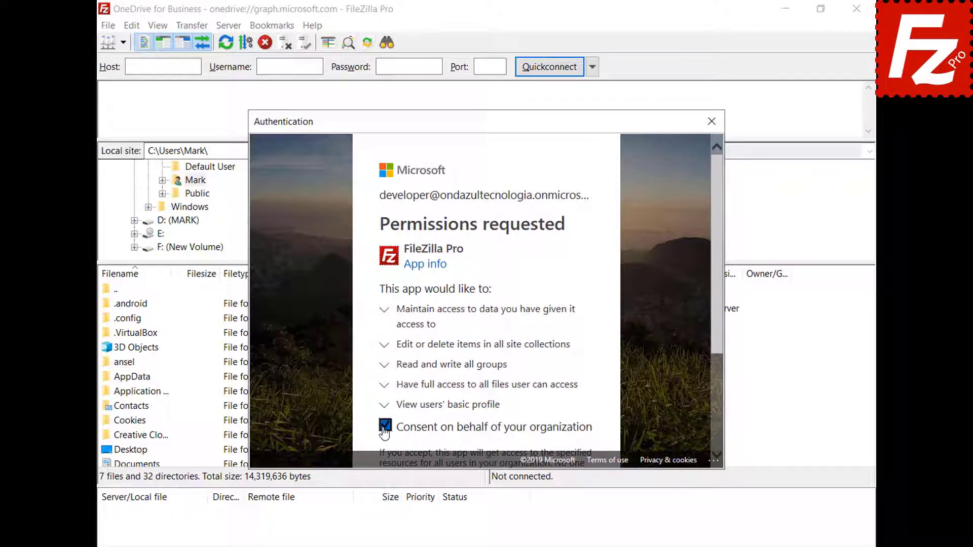
drag(716, 330, 716, 434)
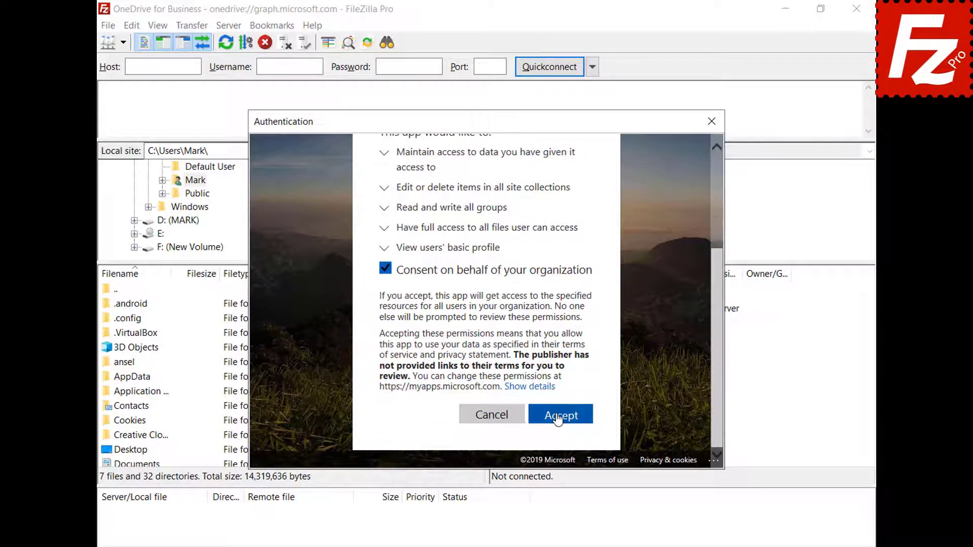
click(557, 418)
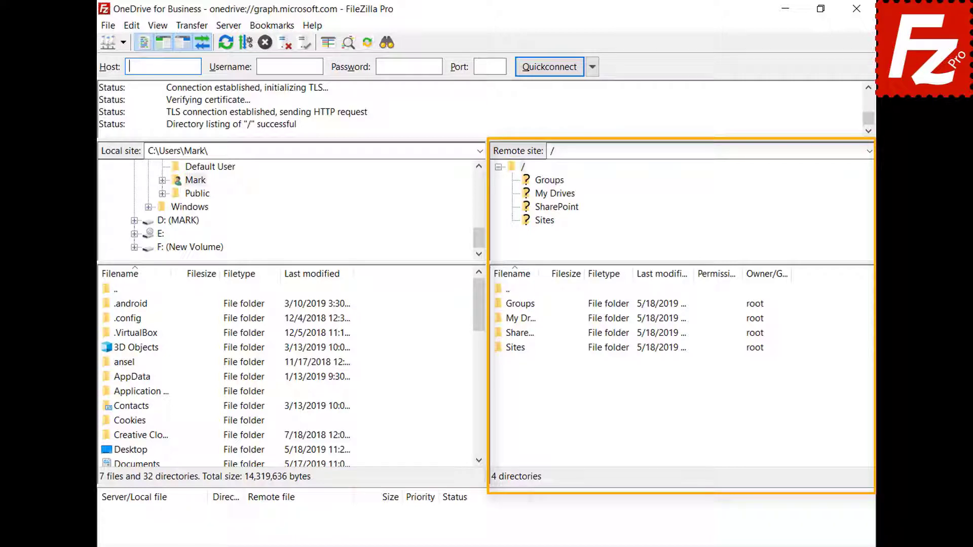
Open My Drives and then its OneDrive folder in the remote listing.
double_click(514, 319)
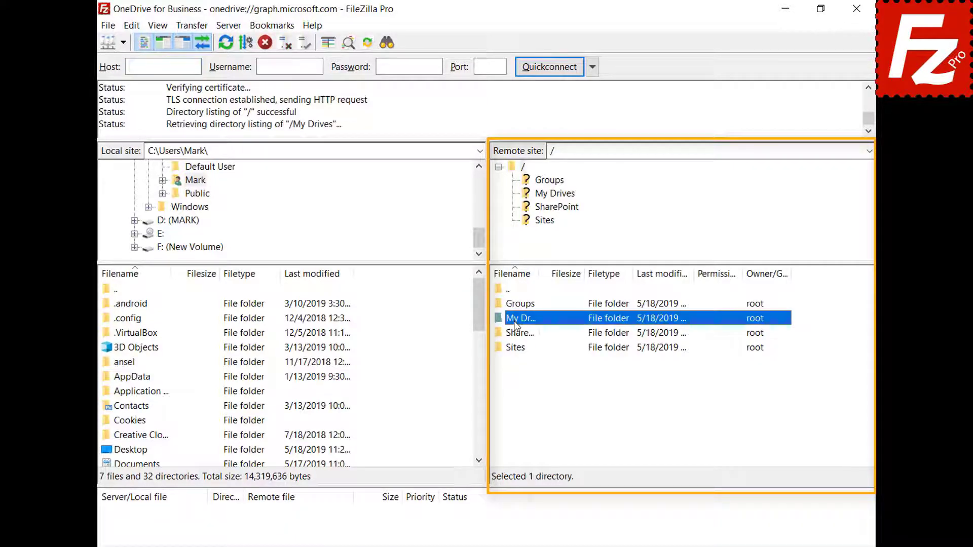
double_click(515, 307)
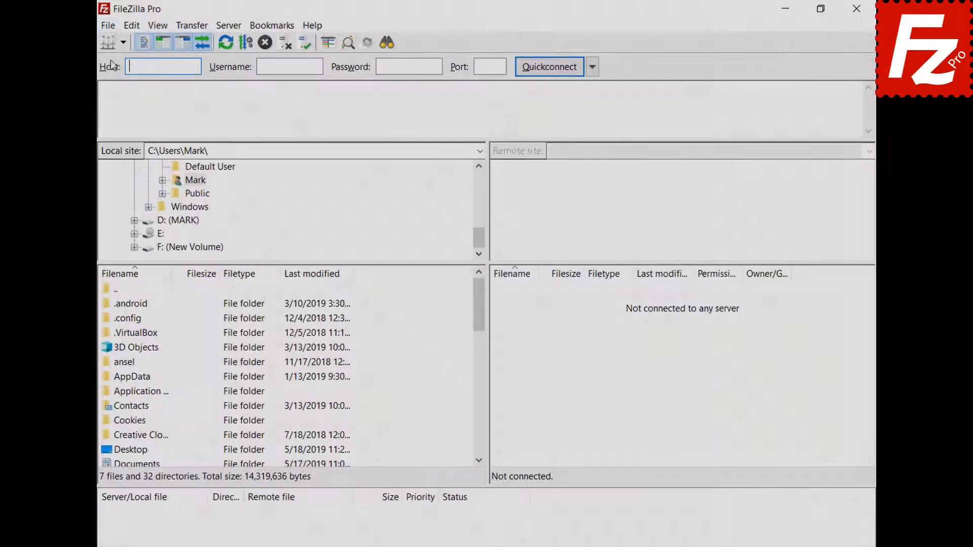
In Site Manager, add 'OneDrive for Business' with the Microsoft OneDrive protocol and connect.
click(108, 25)
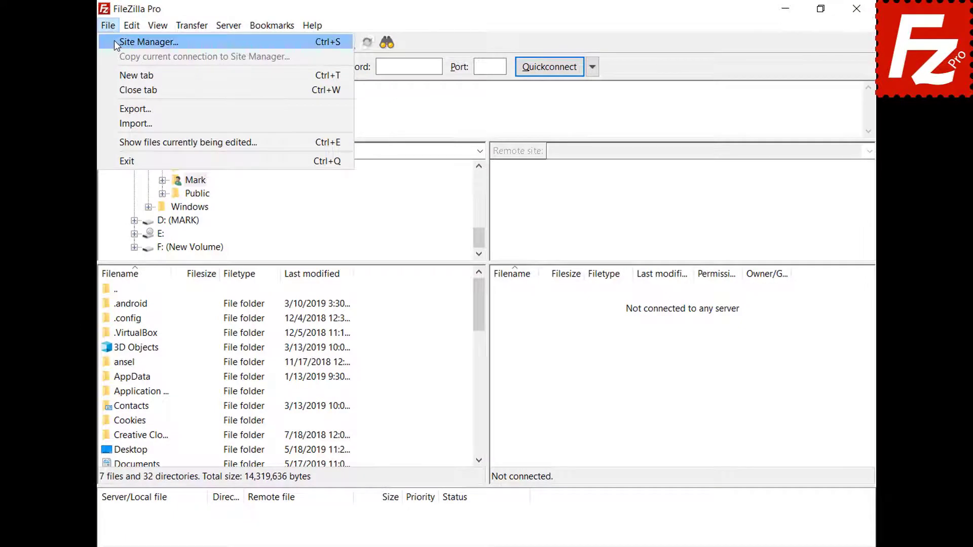
click(114, 41)
click(302, 375)
text(O)
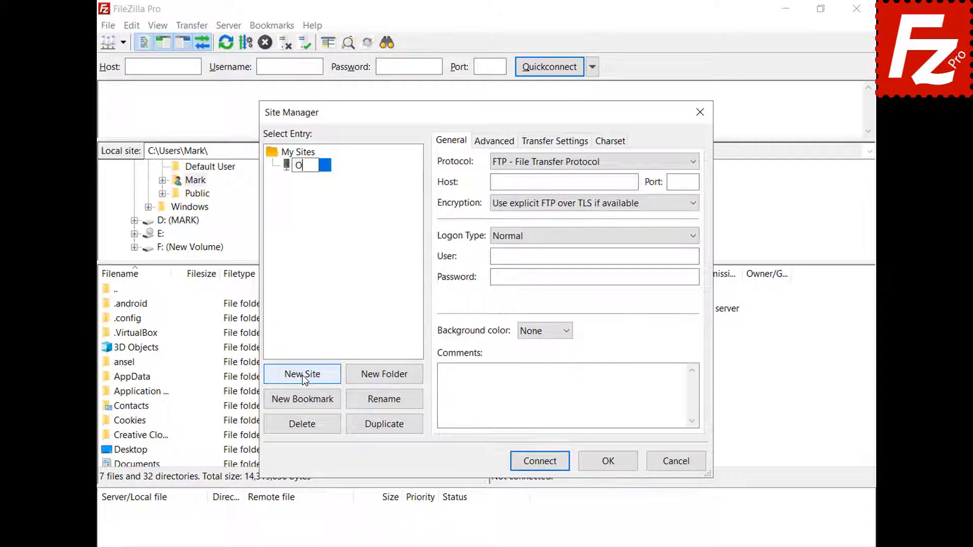
text(neDrive for B)
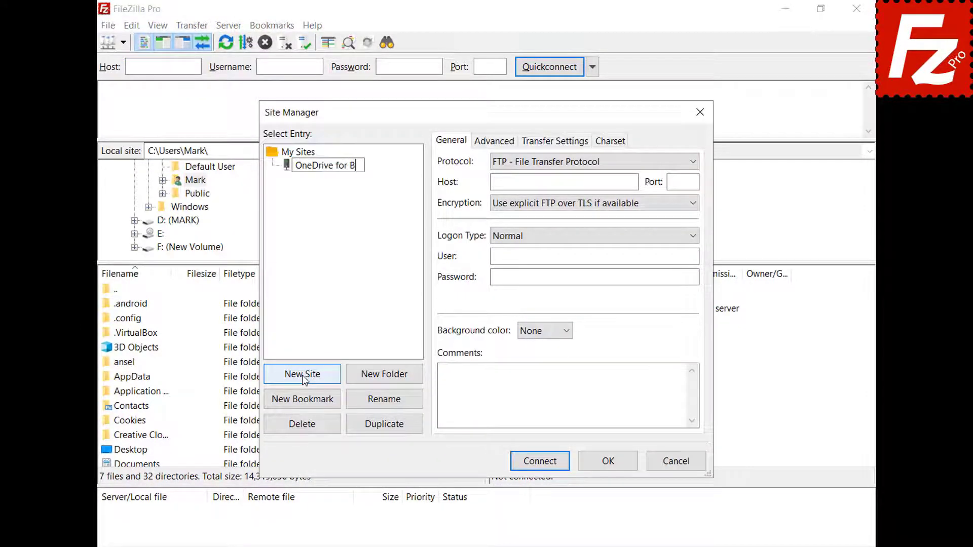
text(usiness)
key(Return)
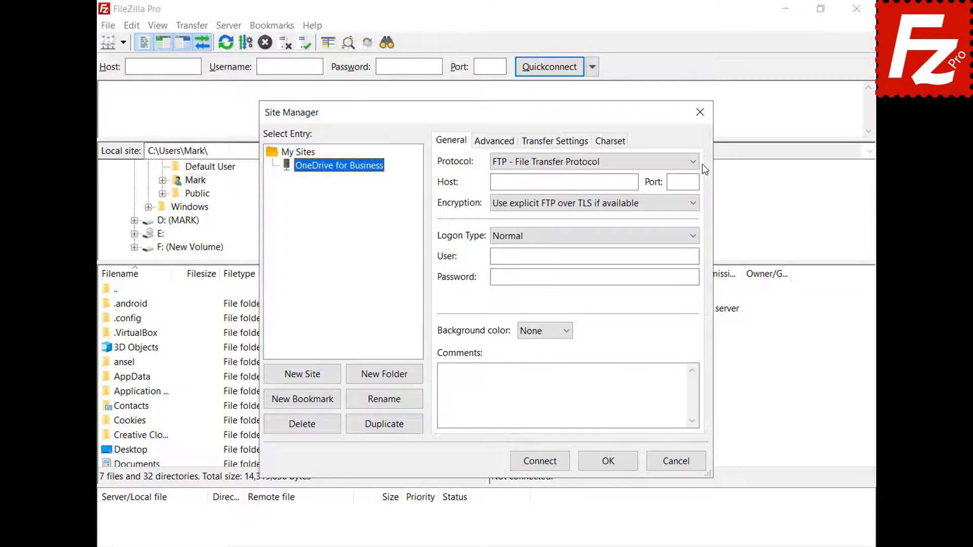
click(691, 161)
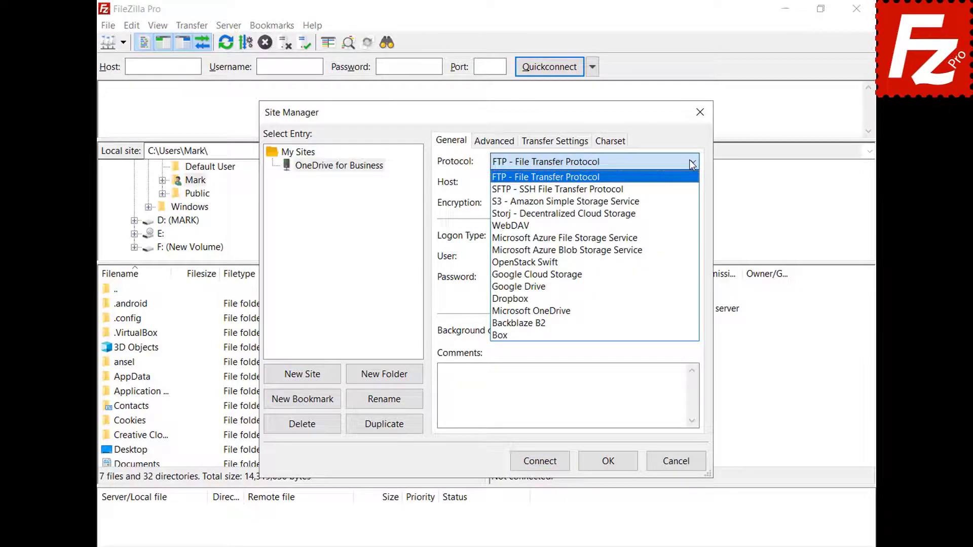
click(674, 311)
click(539, 461)
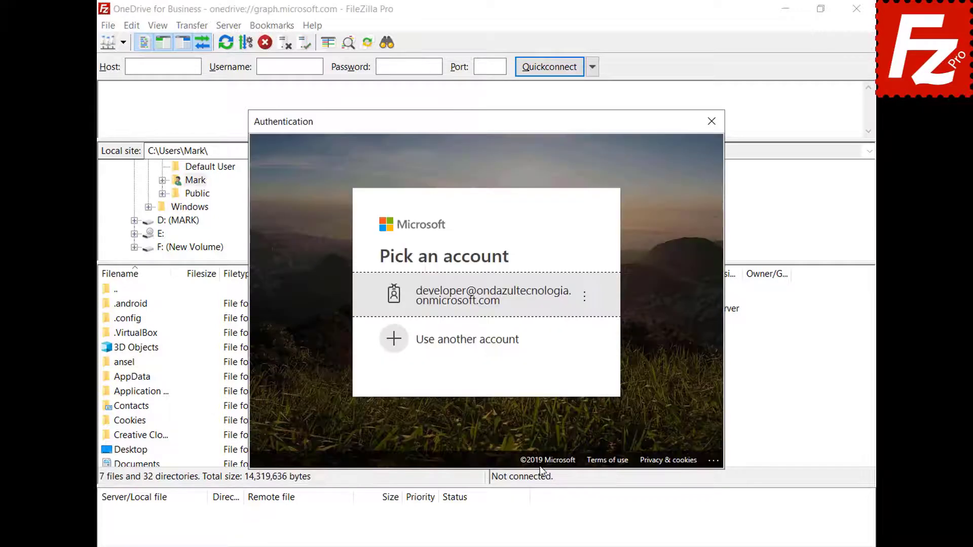
Sign in with a different Microsoft account, entering its e-mail and password.
click(512, 341)
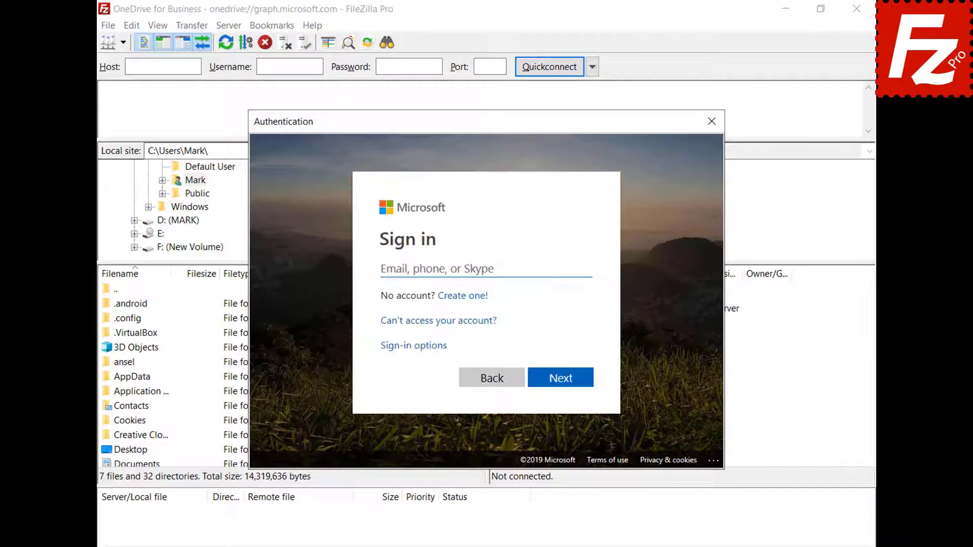
key(ctrl+v)
click(560, 378)
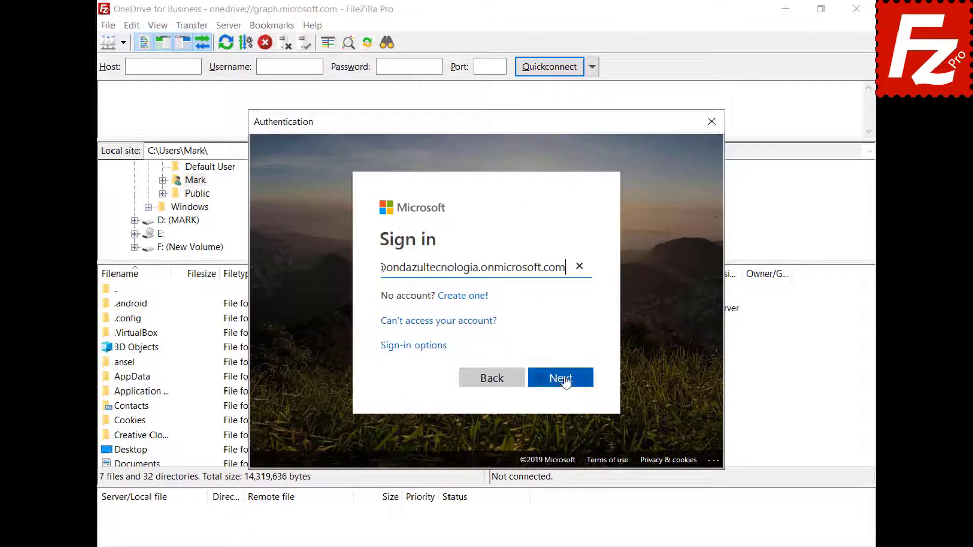
key(ctrl+v)
key(Return)
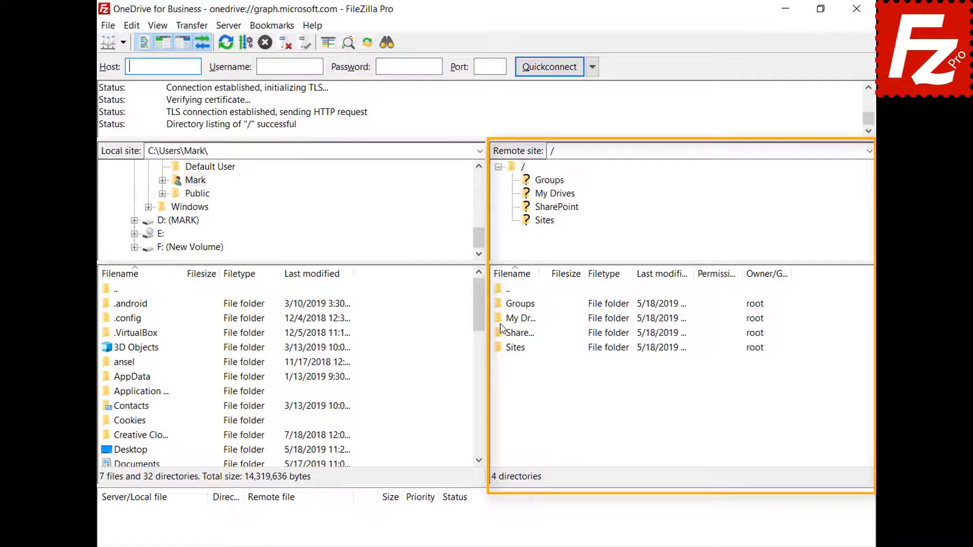
Navigate into My Drives > OneDrive on the business account to list its files.
double_click(514, 318)
double_click(516, 304)
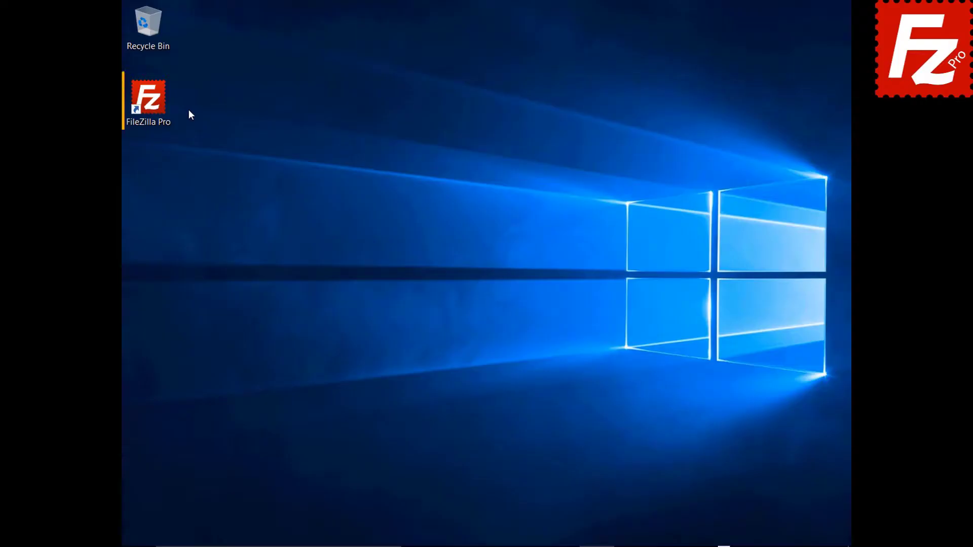
Launch FileZilla Pro and connect to the saved Amazon S3 site in a new tab.
double_click(154, 105)
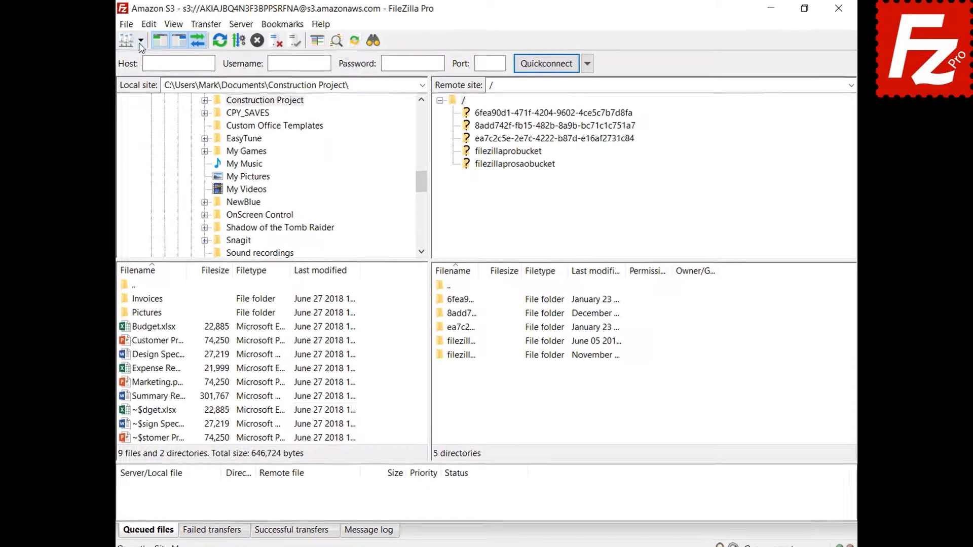
click(145, 39)
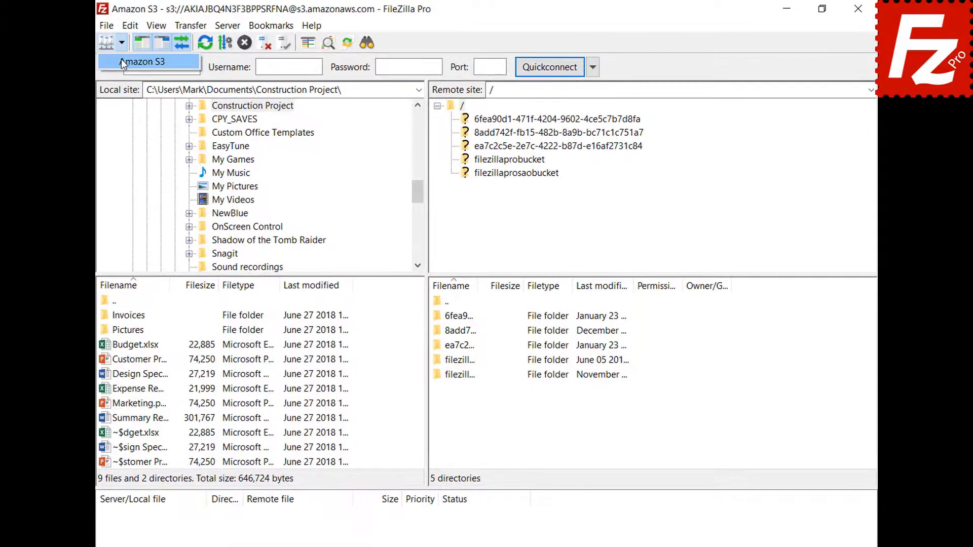
click(121, 61)
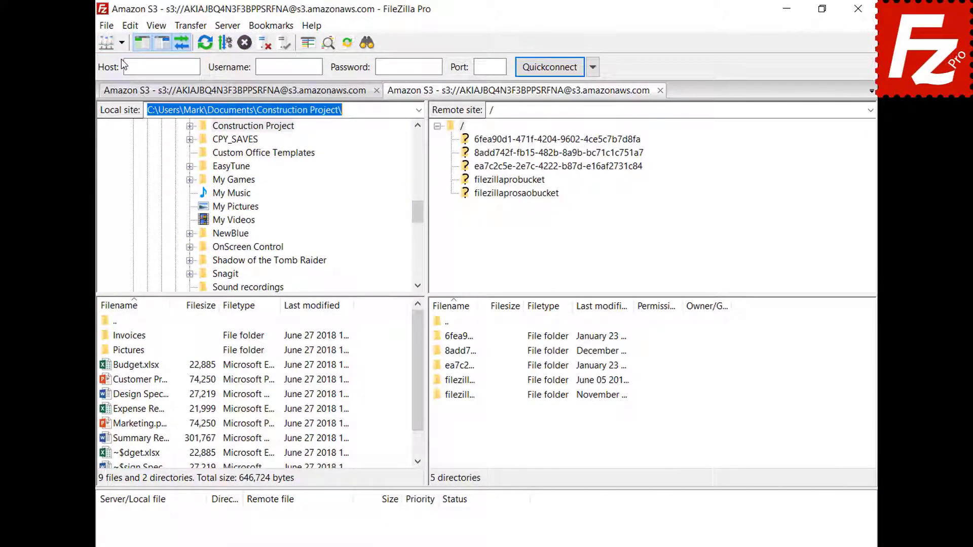
Generate a temporary URL for the README file in filezillaprobucket.
click(510, 182)
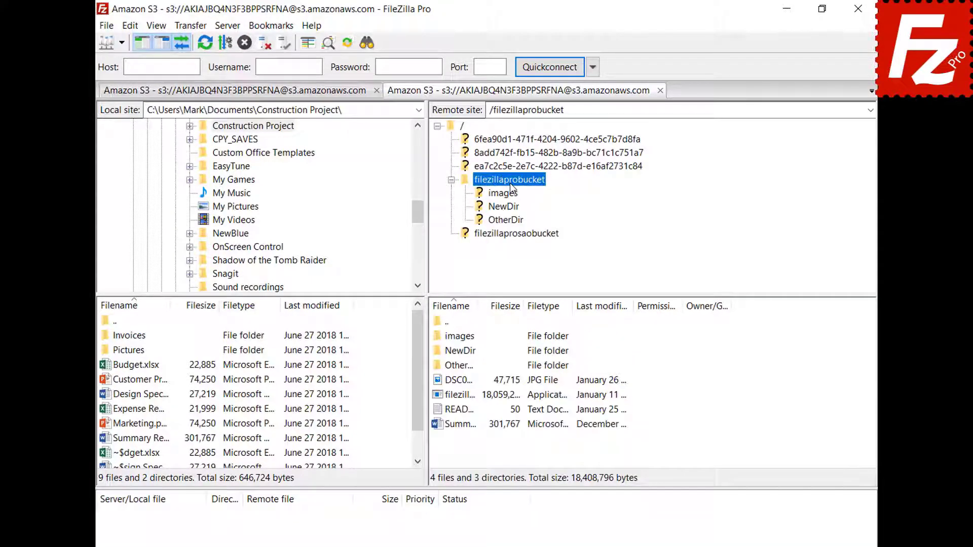
right_click(461, 410)
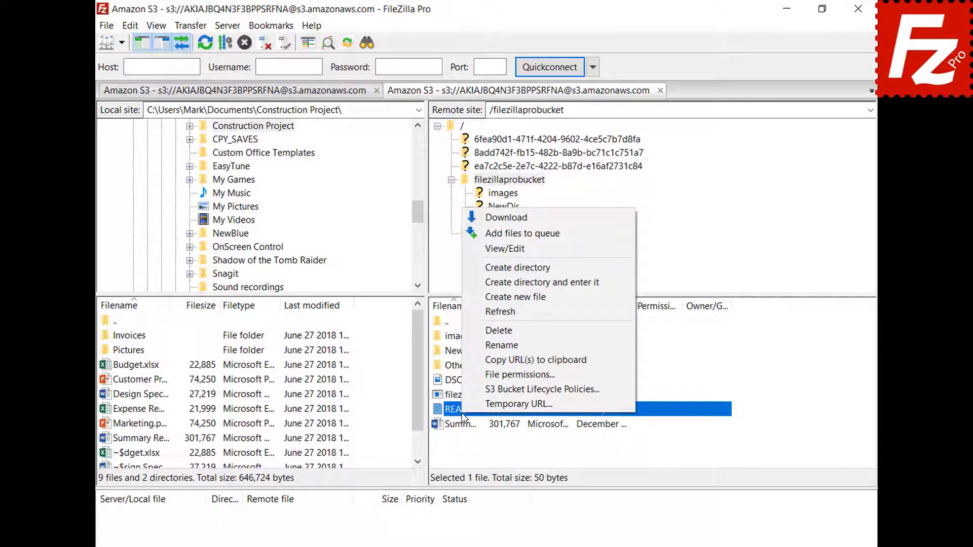
click(478, 405)
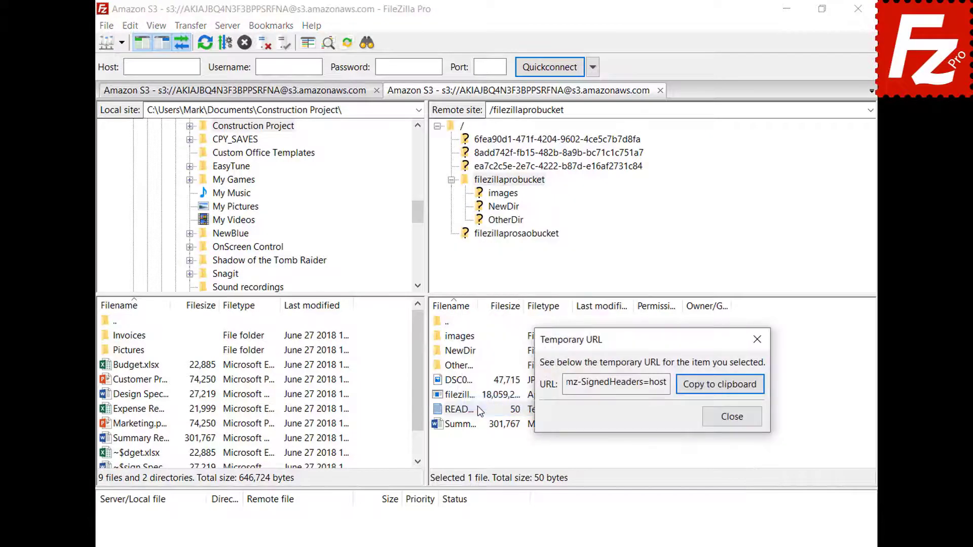
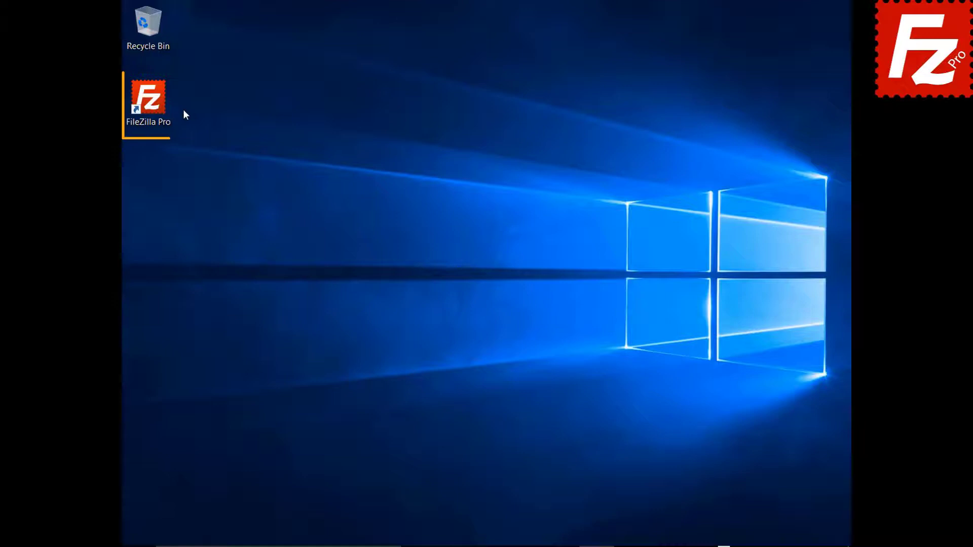
Launch FileZilla Pro, create a site named OneDrive using the Microsoft OneDrive protocol, and connect.
double_click(154, 105)
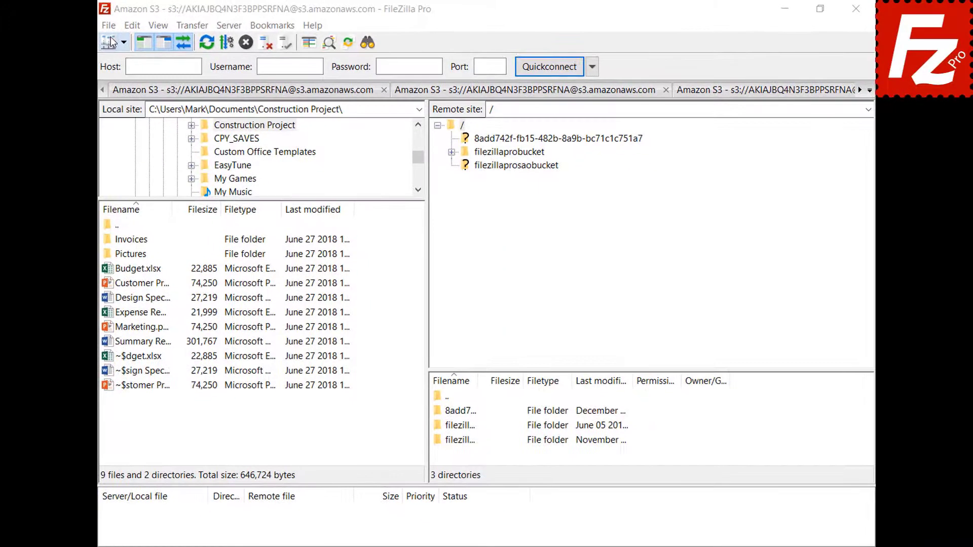
click(109, 28)
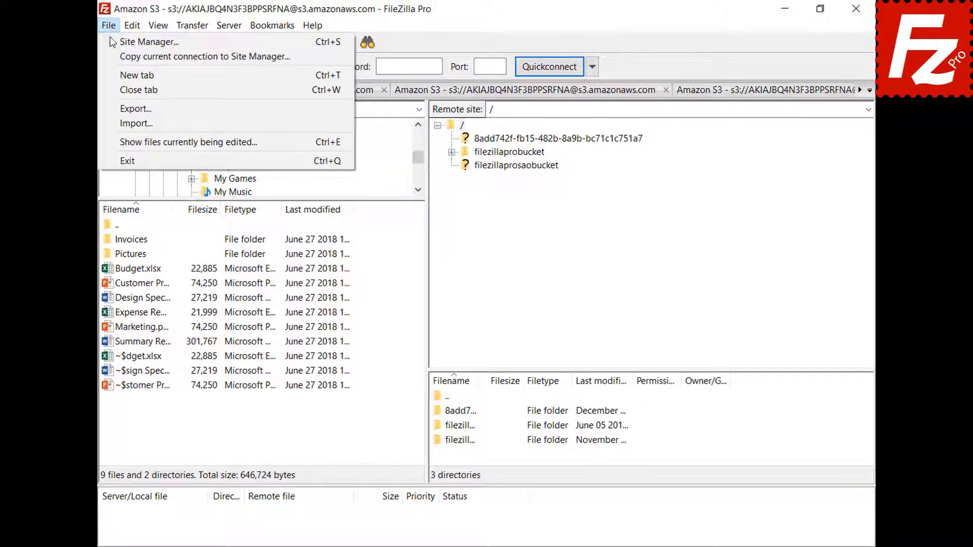
click(112, 43)
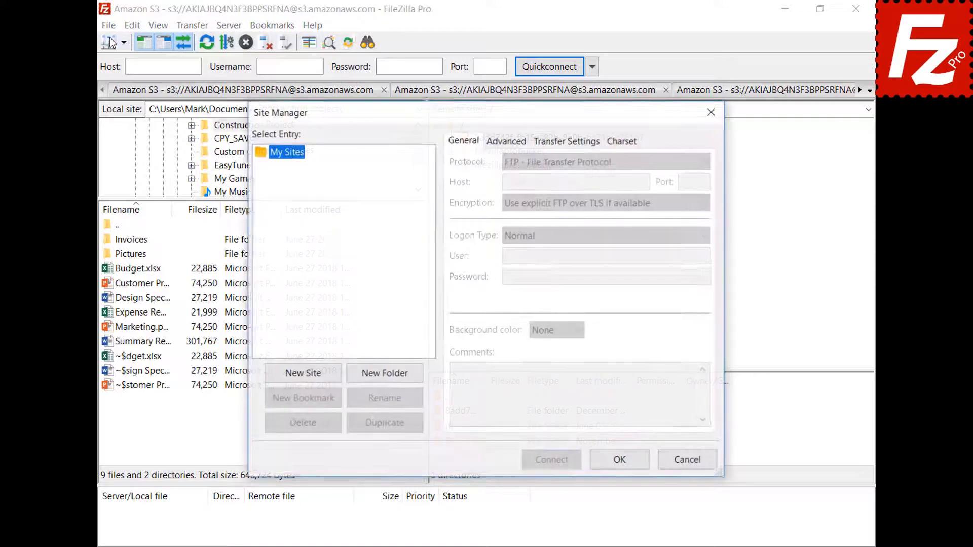
click(304, 374)
text(OneDrive)
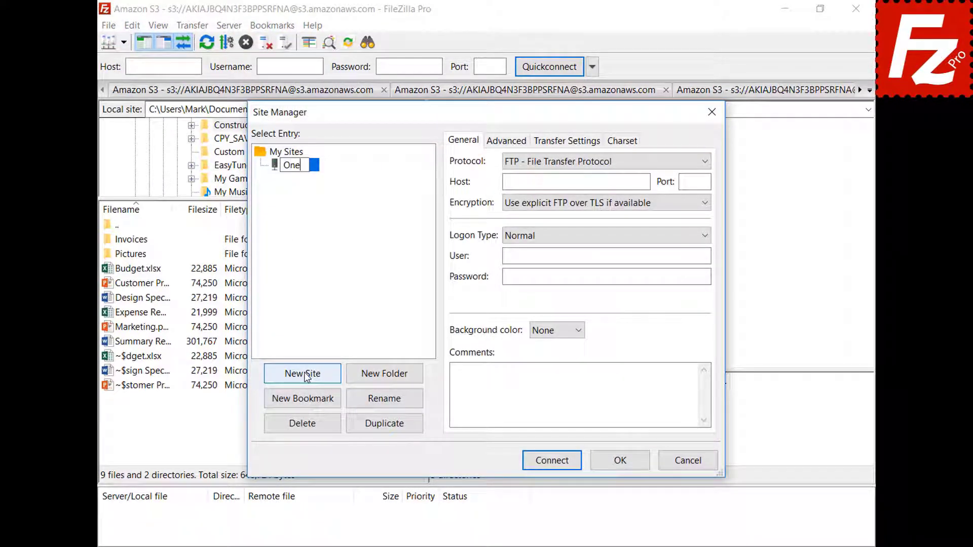
click(704, 162)
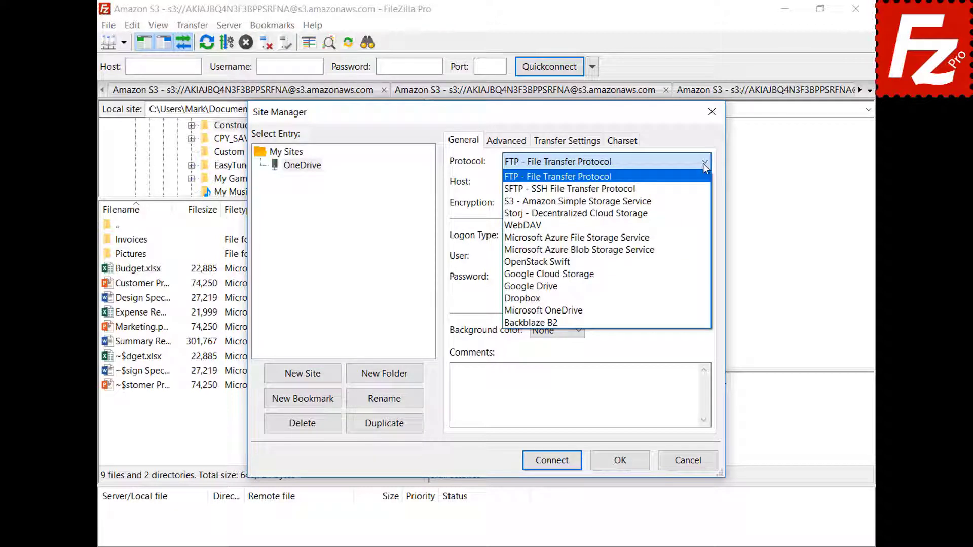
click(701, 310)
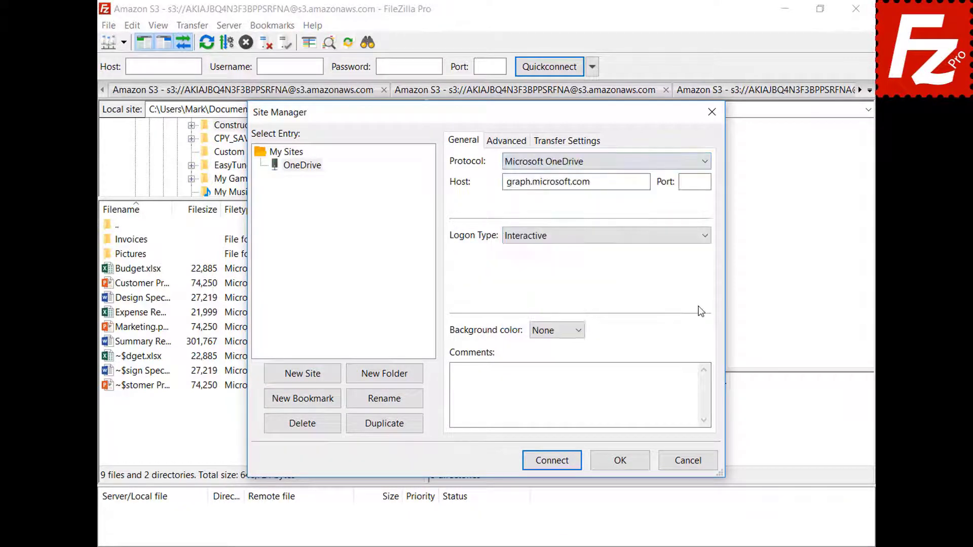
click(554, 463)
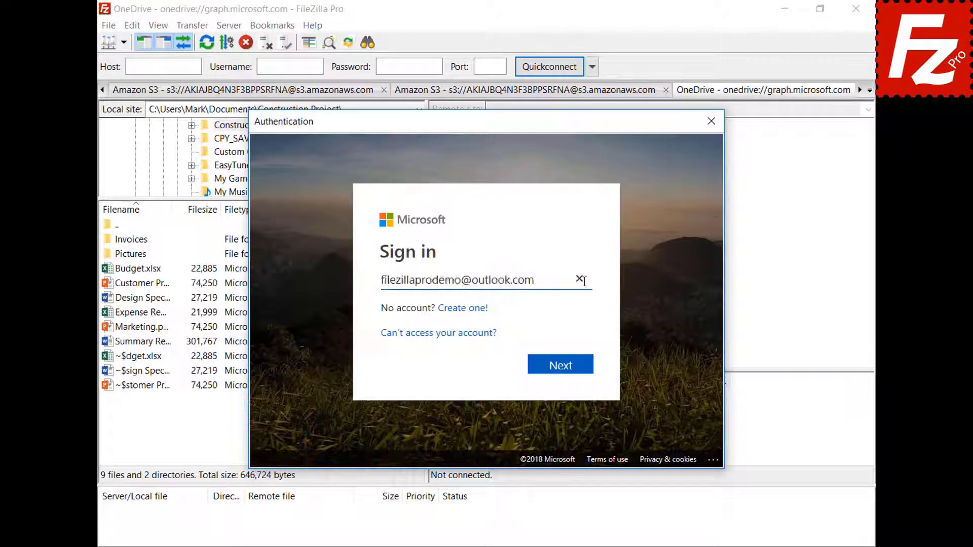
Finish the Microsoft sign-in with the account password, then close FileZilla Pro.
click(566, 371)
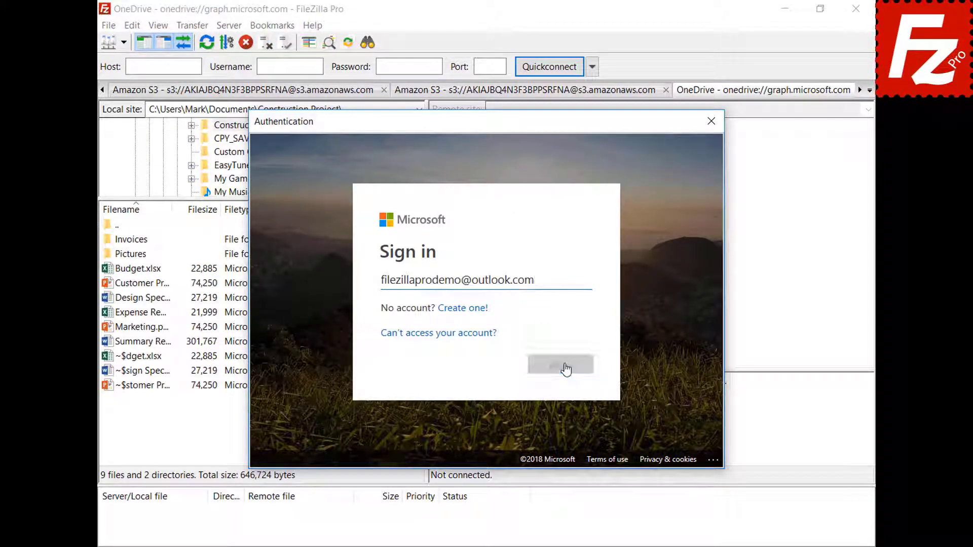
text(•••••••••)
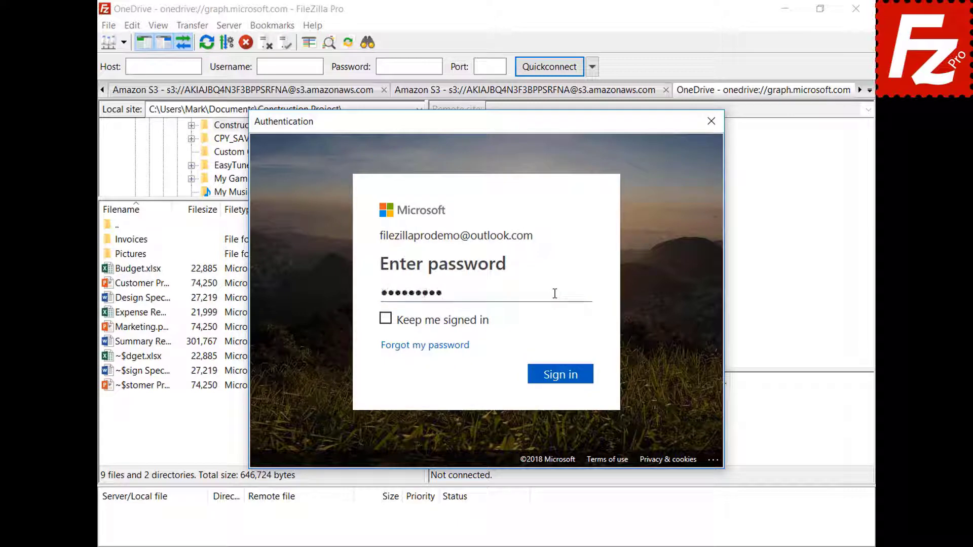
click(564, 379)
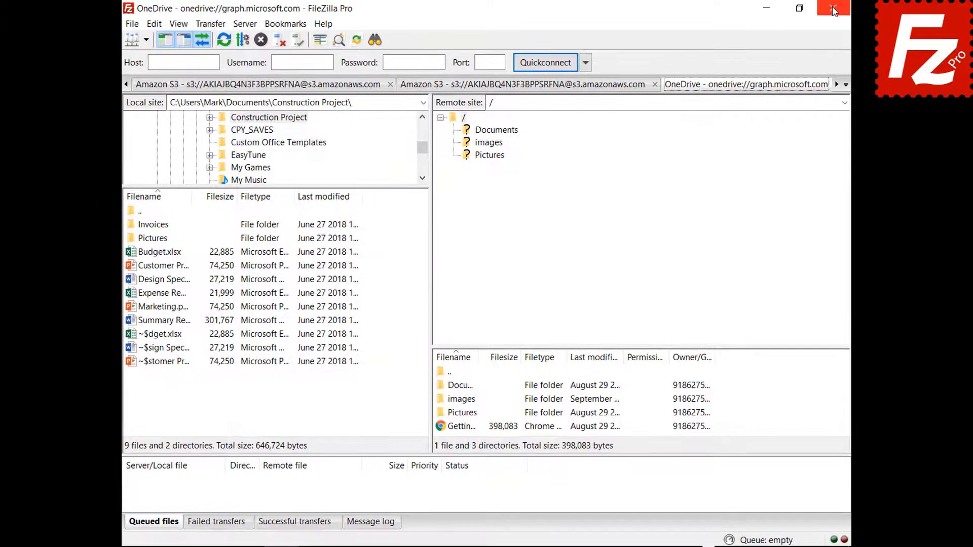
click(833, 9)
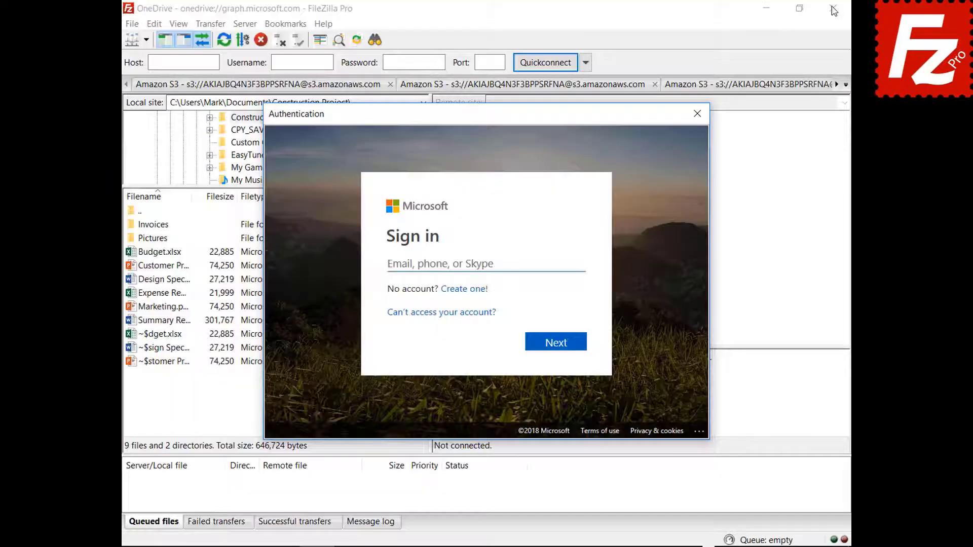
Sign in to the Microsoft account with its e-mail and password so the OneDrive files load.
click(561, 262)
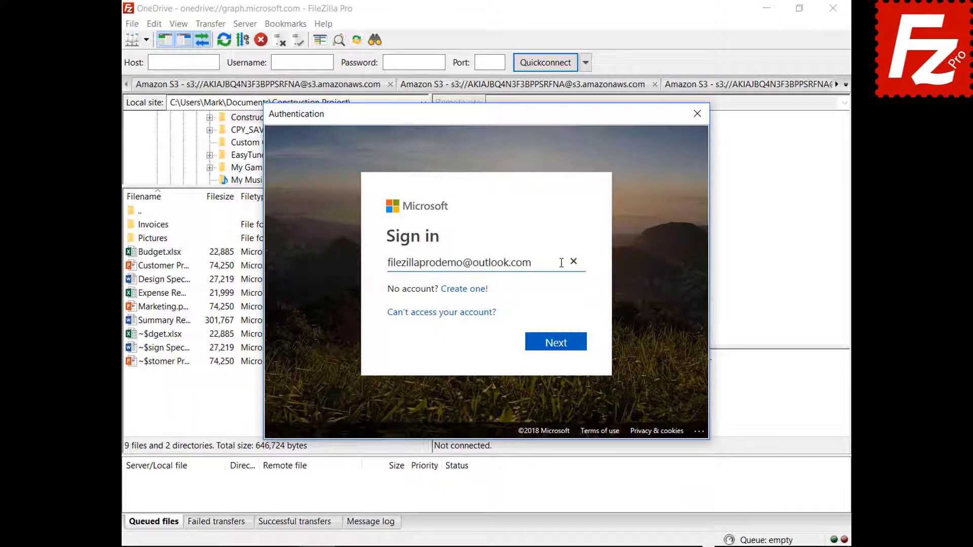
click(557, 351)
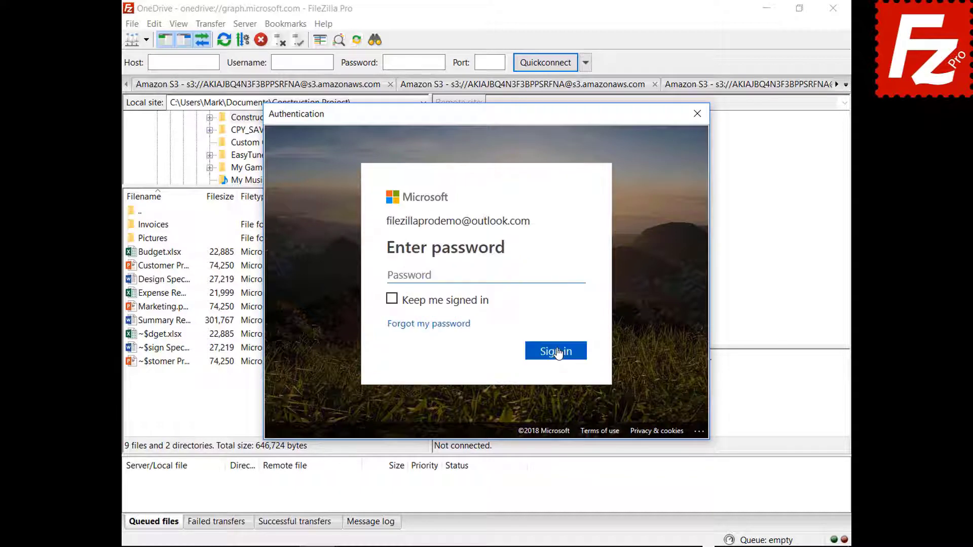
key(ctrl+v)
click(557, 356)
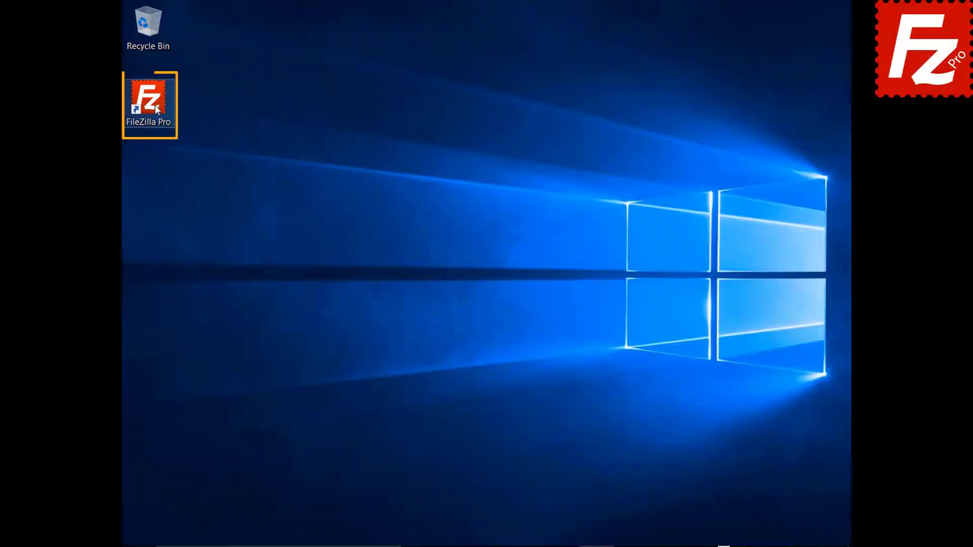
Reopen FileZilla Pro and protect saved passwords with a master password, entered and confirmed in Settings.
double_click(157, 109)
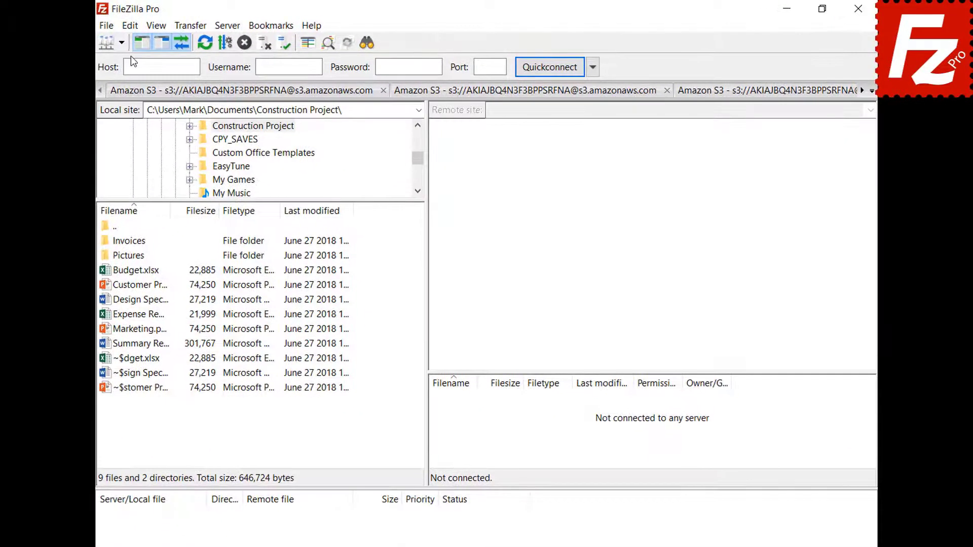
click(130, 25)
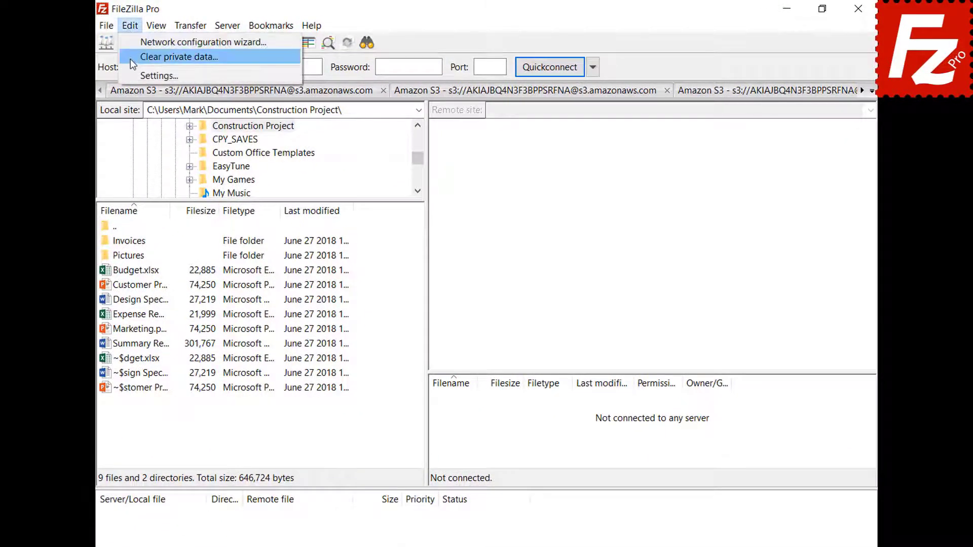
click(135, 74)
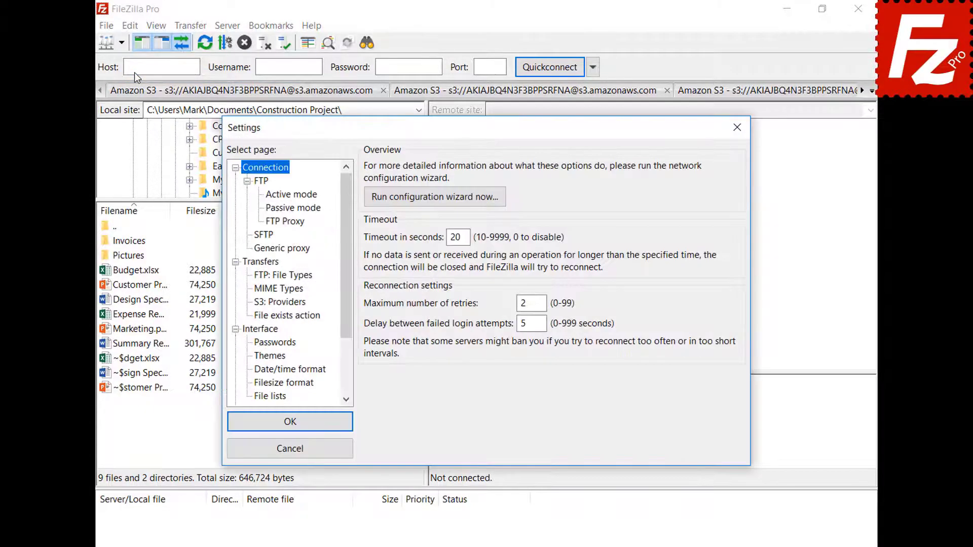
click(254, 344)
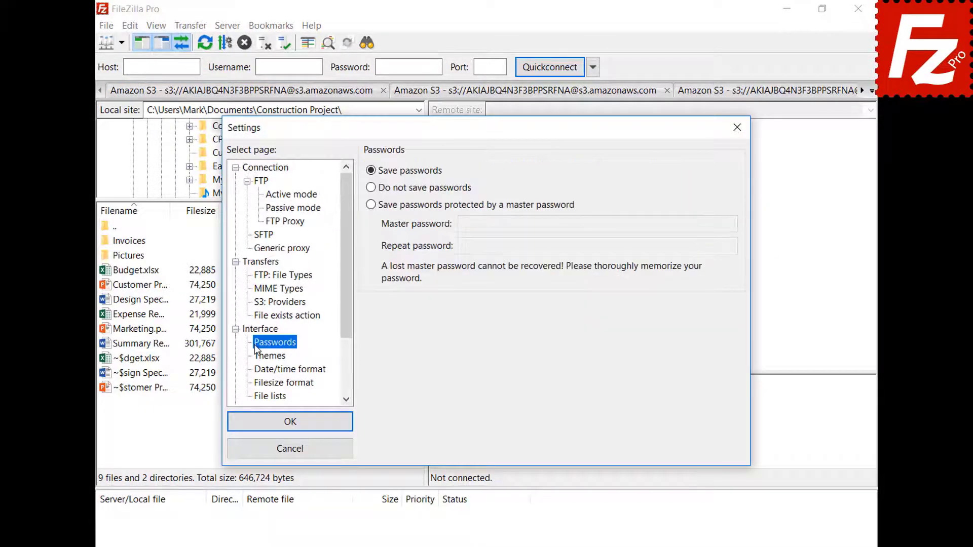
click(371, 204)
click(710, 223)
text(•••••••••••)
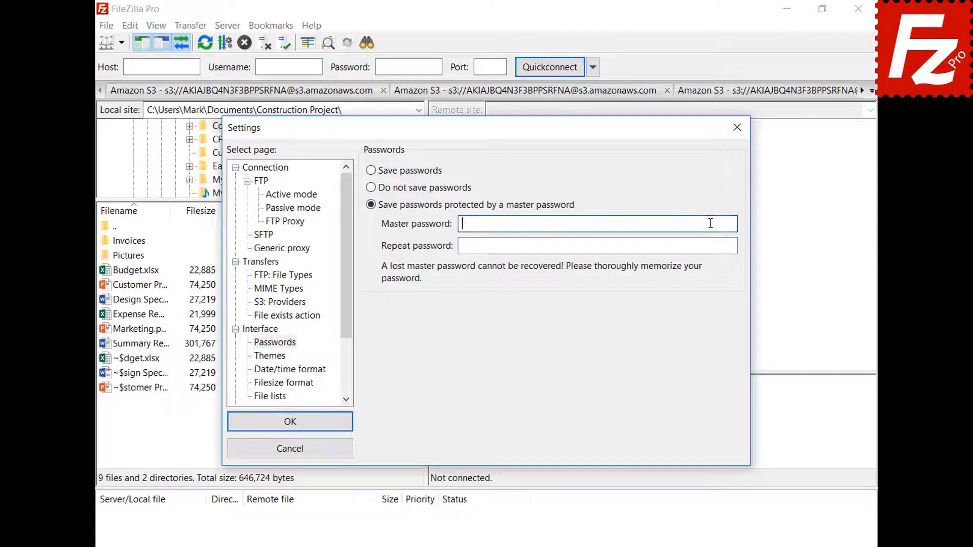
key(Tab)
key(ctrl+v)
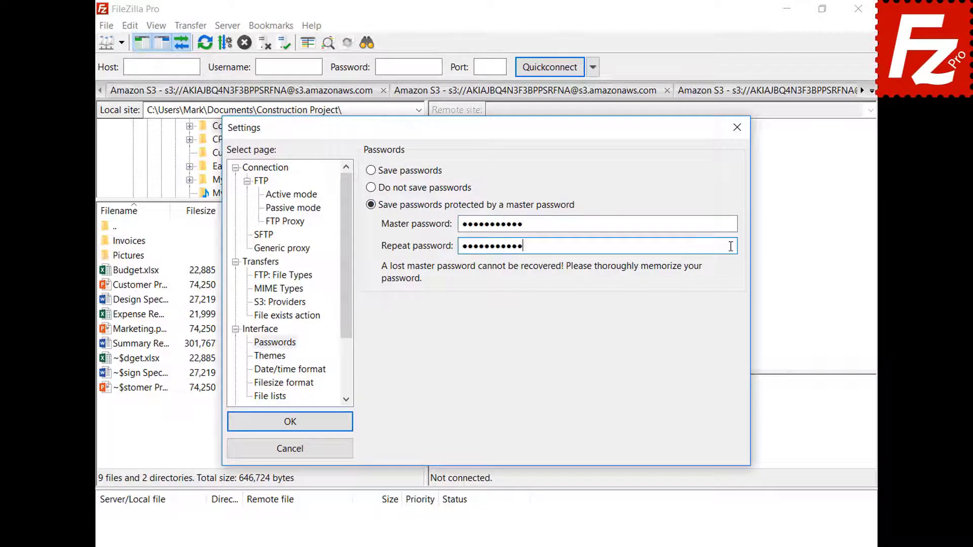
click(287, 423)
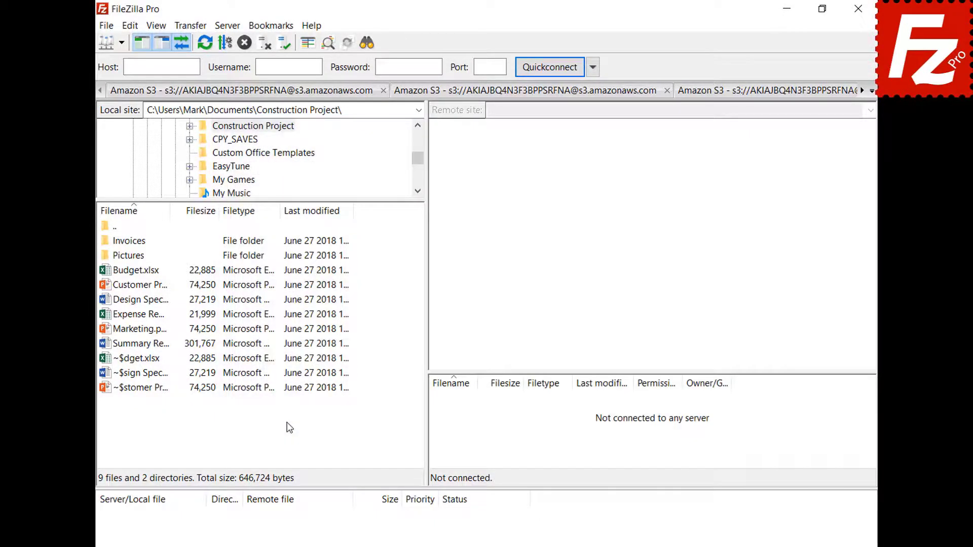
click(122, 45)
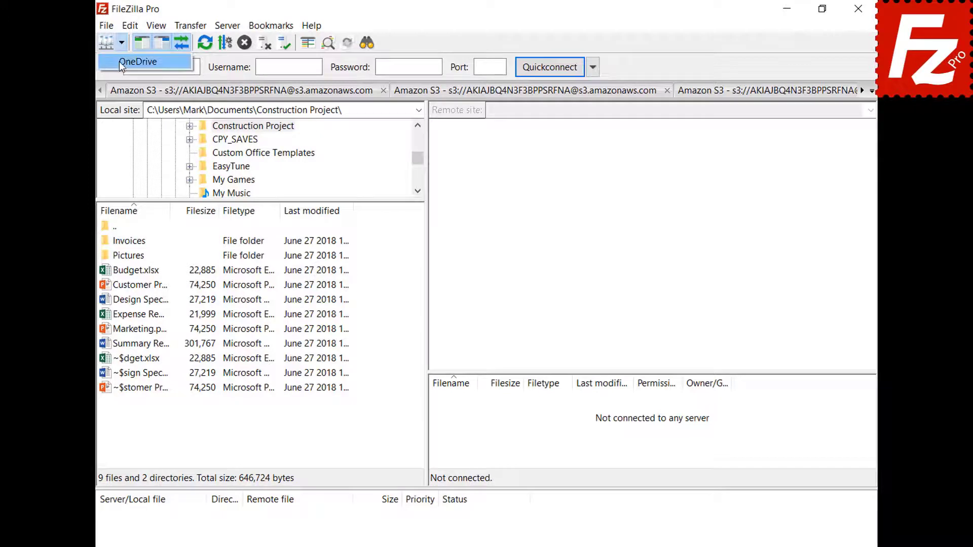
Connect to the saved OneDrive site, sign in with the account password, then close FileZilla Pro.
click(122, 62)
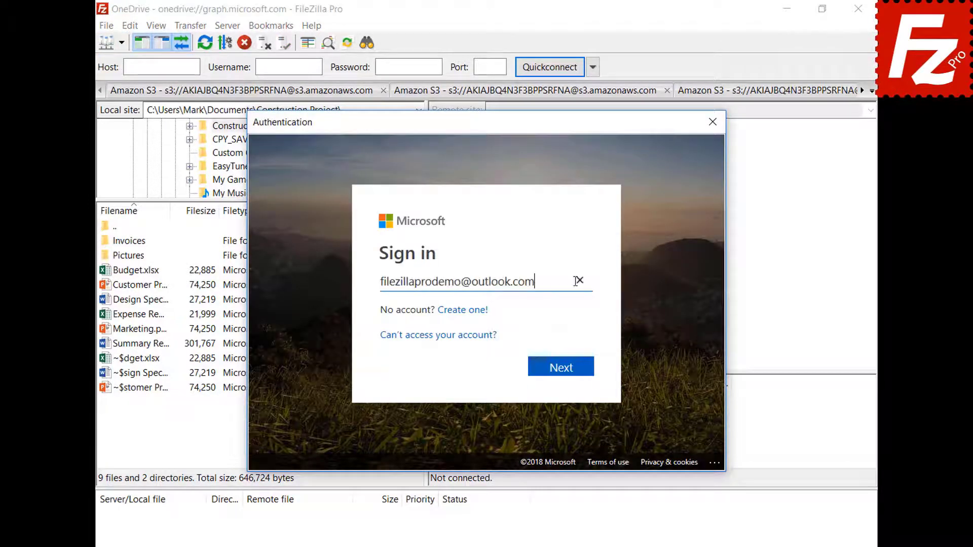
click(564, 370)
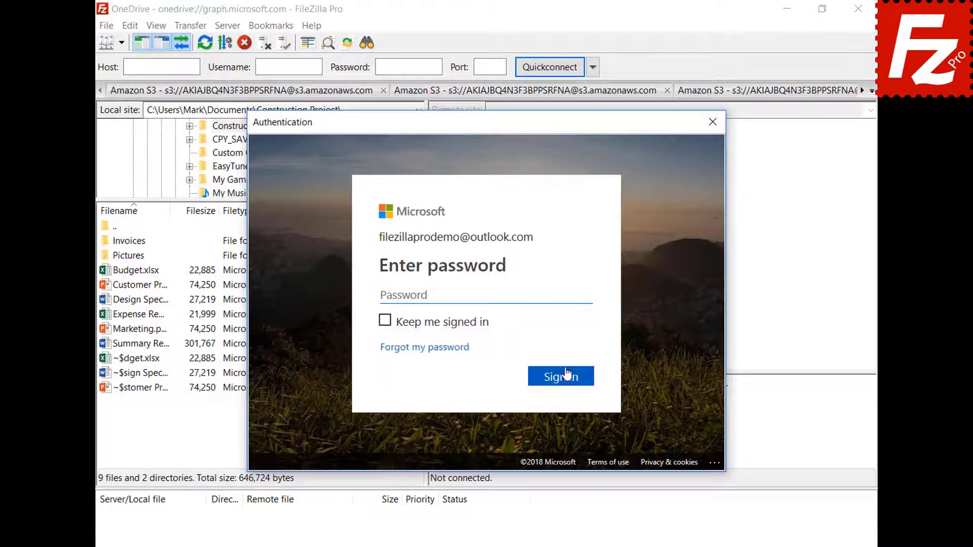
key(ctrl+v)
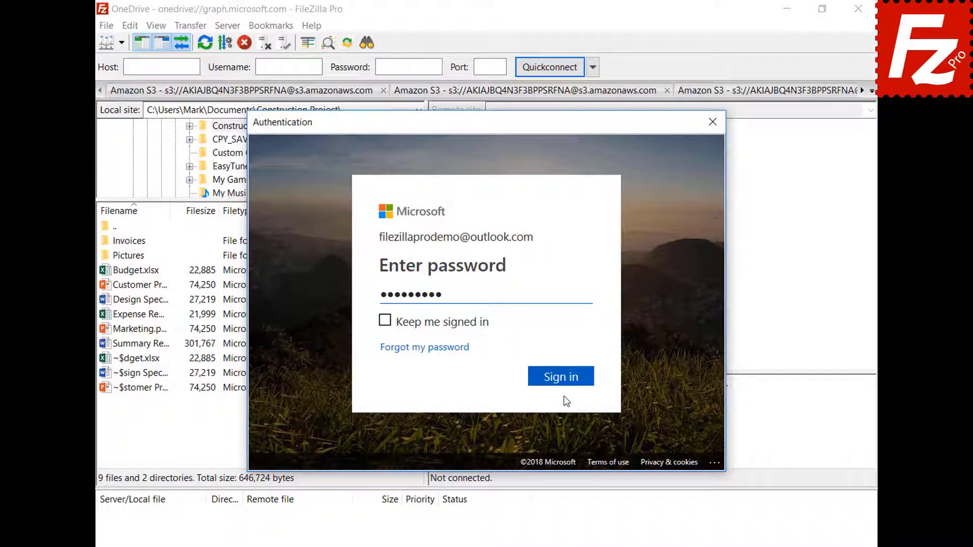
click(564, 380)
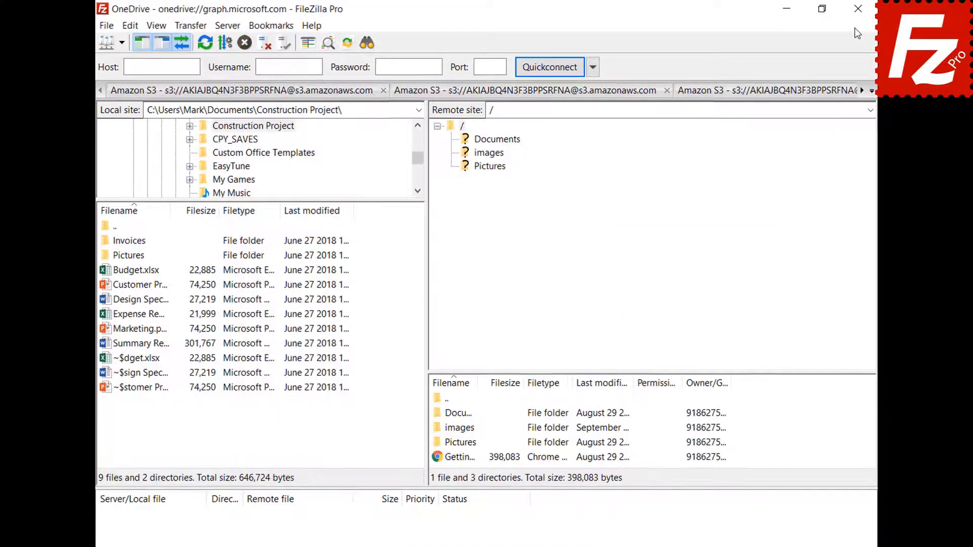
click(842, 17)
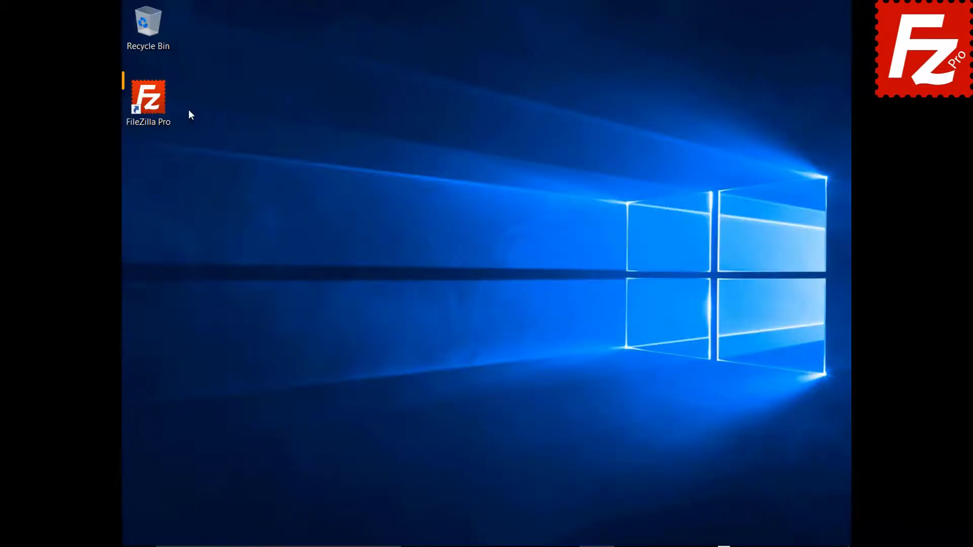
Launch FileZilla Pro and connect to the saved OneDrive site, unlocking it with the master password.
double_click(154, 105)
click(122, 43)
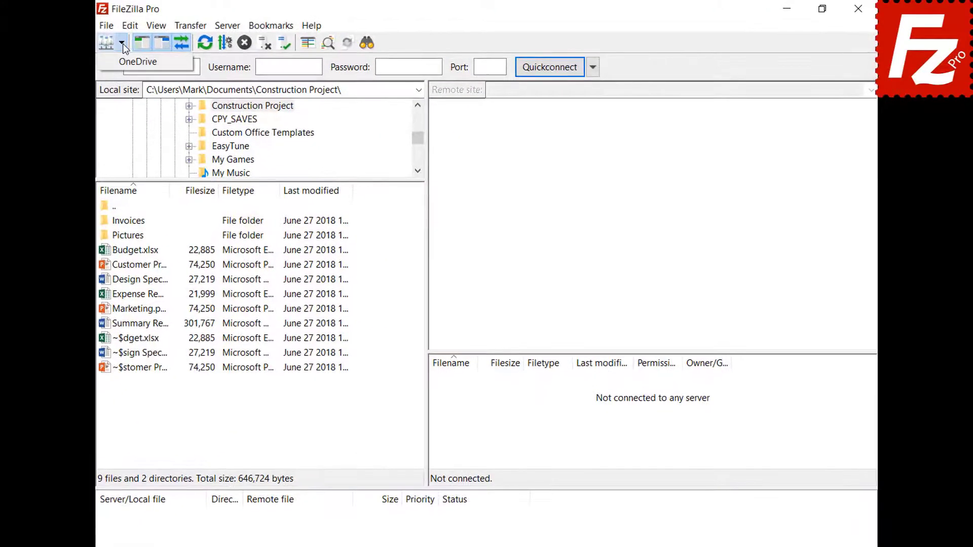
click(123, 63)
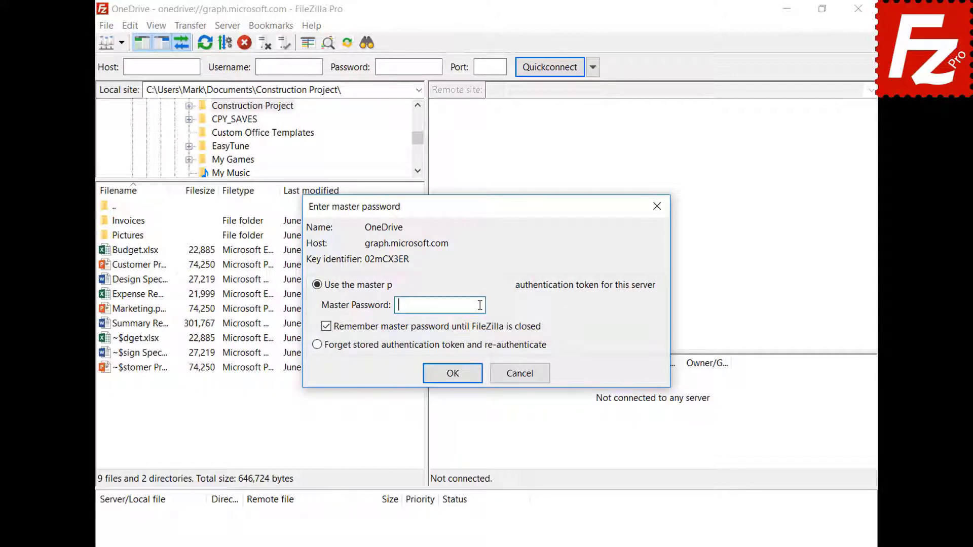
key(ctrl+v)
click(453, 374)
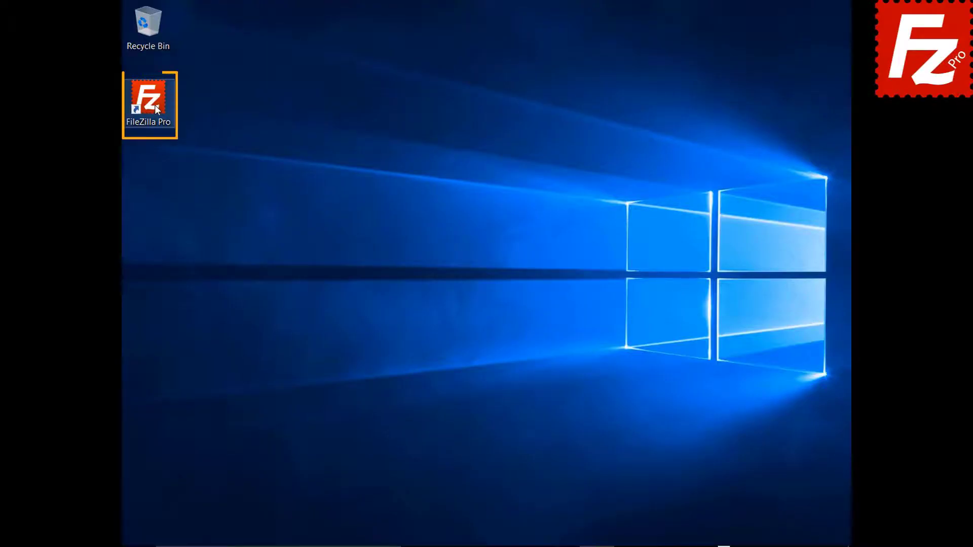
Relaunch FileZilla Pro and bring up the Site Manager.
double_click(154, 105)
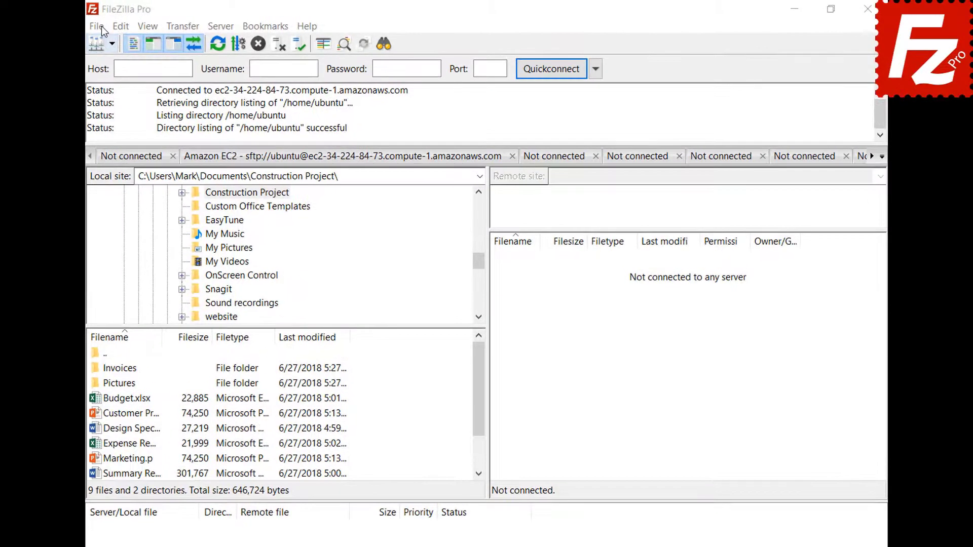
click(96, 25)
click(105, 38)
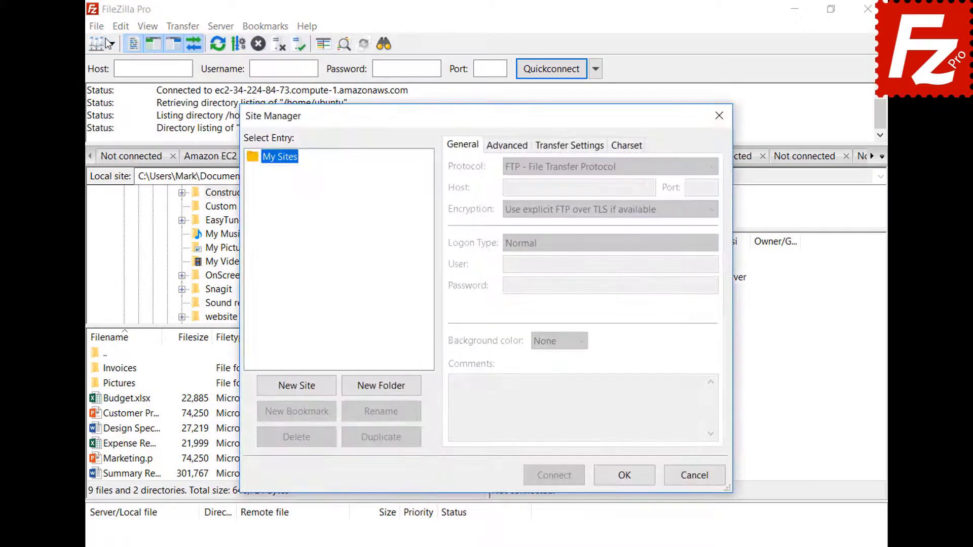
Create a Backblaze B2 site named B2 with the account ID and application key, and connect.
click(298, 388)
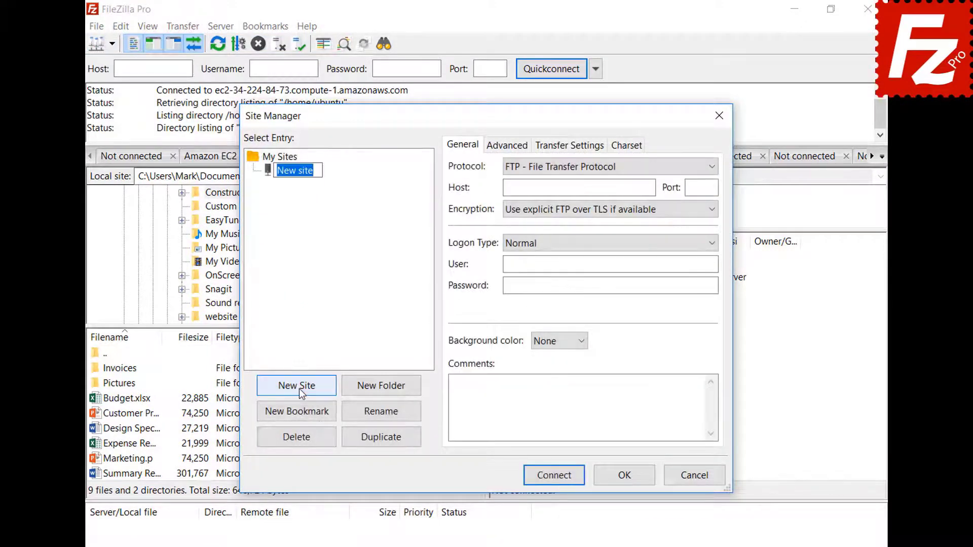
text(B2)
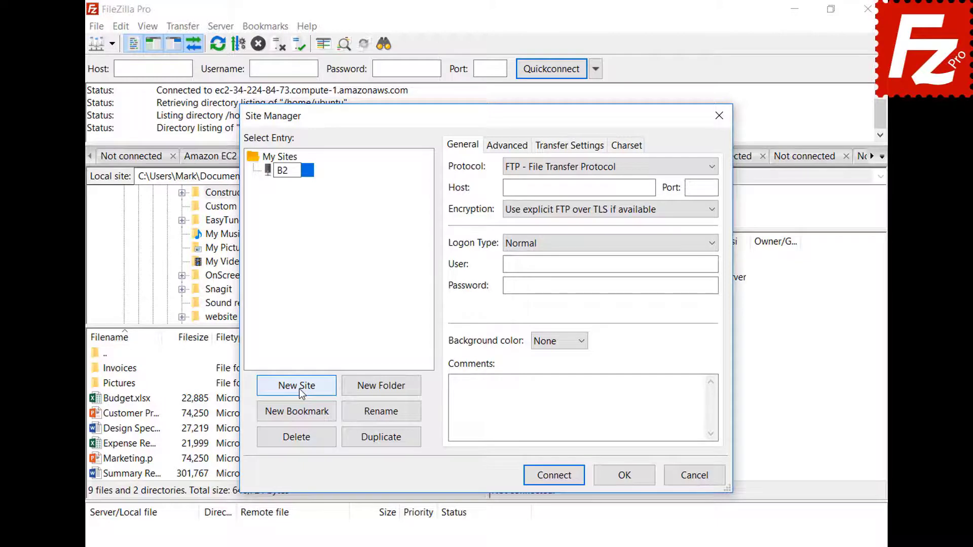
click(579, 166)
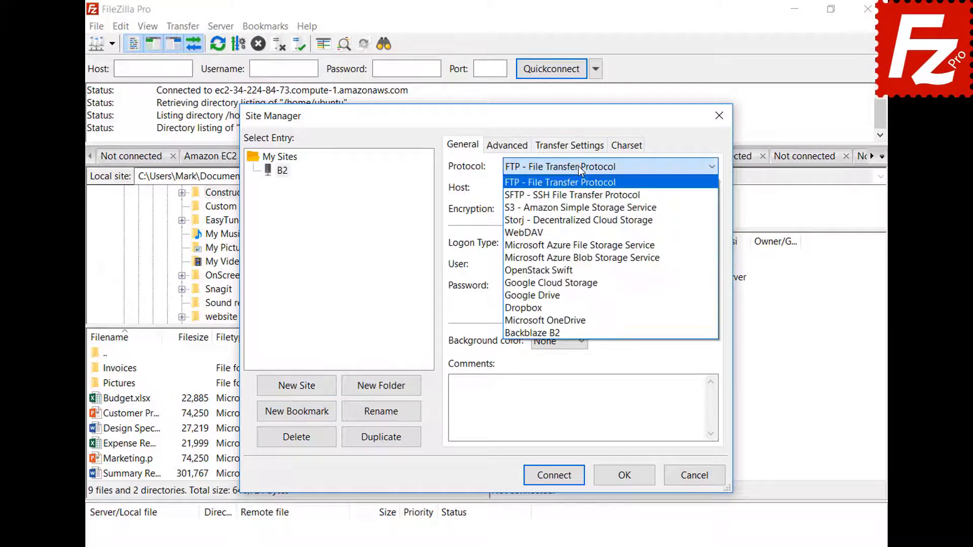
click(578, 332)
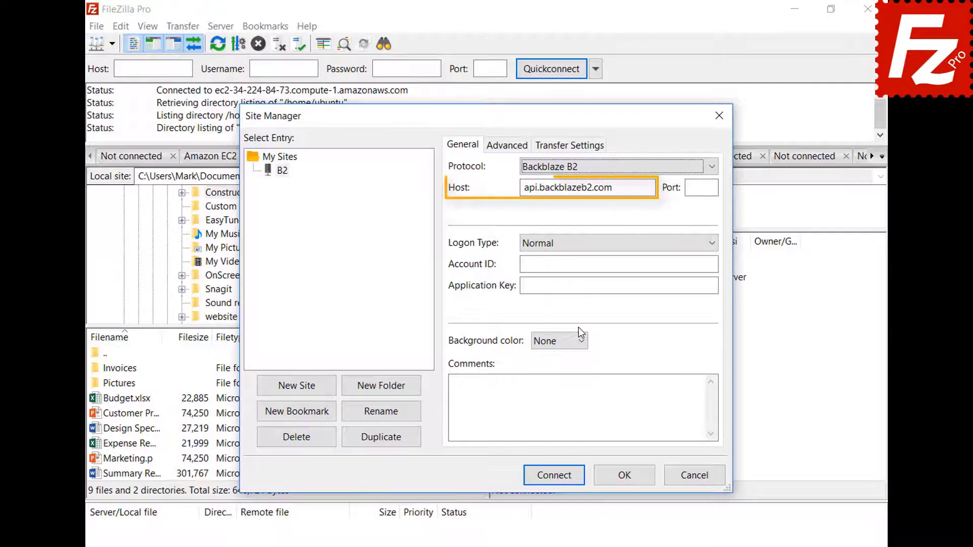
click(715, 264)
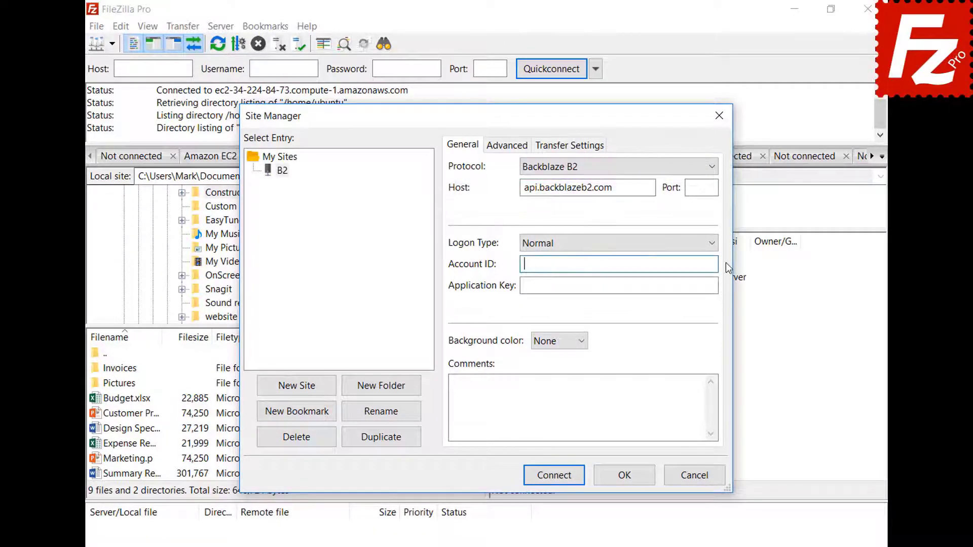
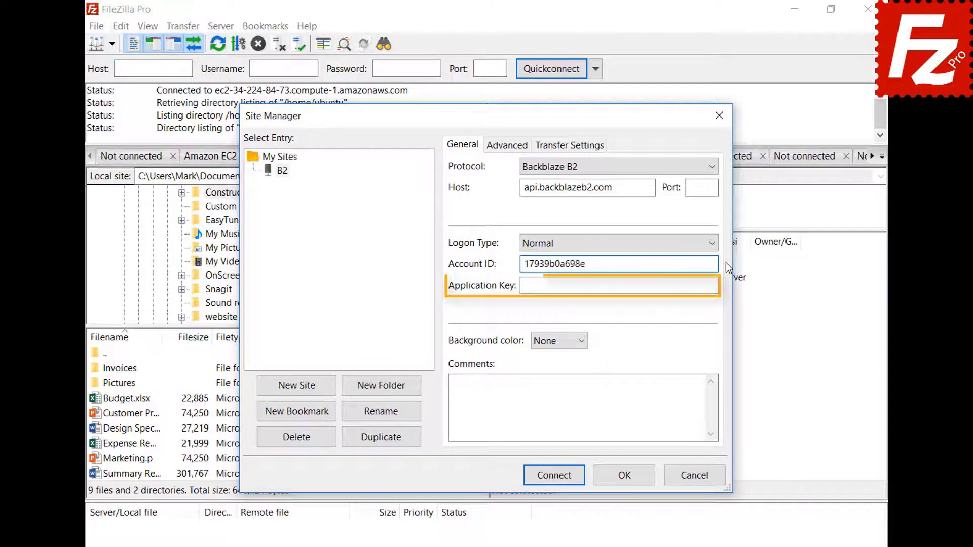
click(725, 287)
key(ctrl+v)
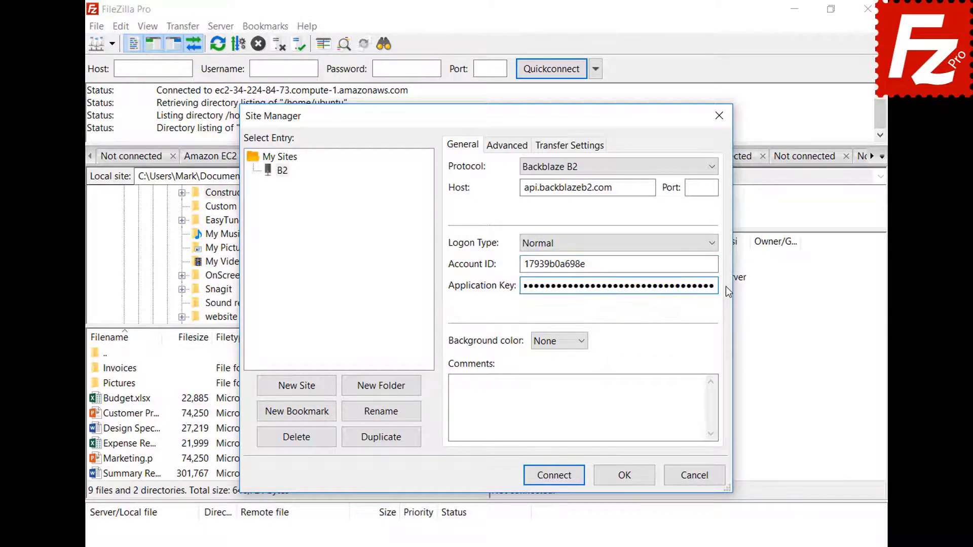
click(557, 480)
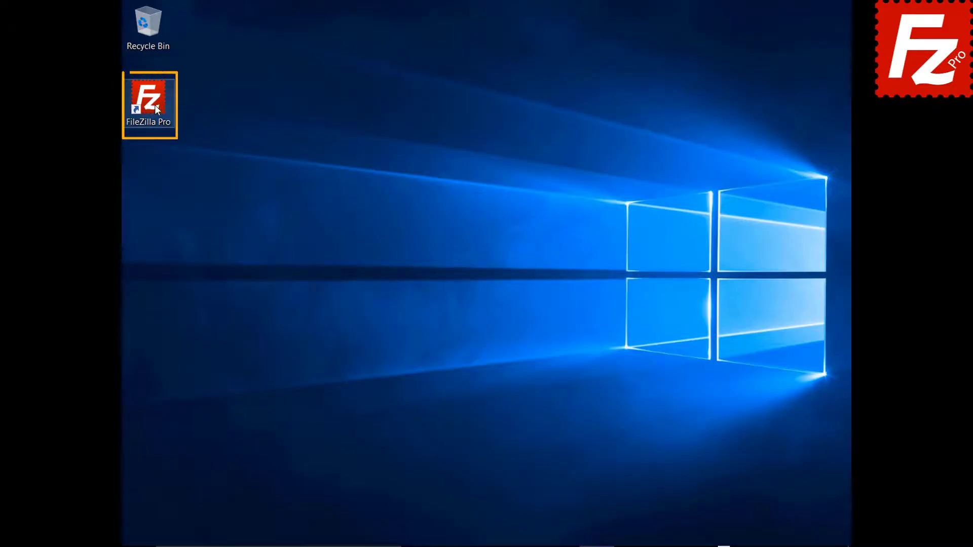
Relaunch FileZilla Pro and create a new site named WebDav using the WebDAV protocol.
double_click(154, 105)
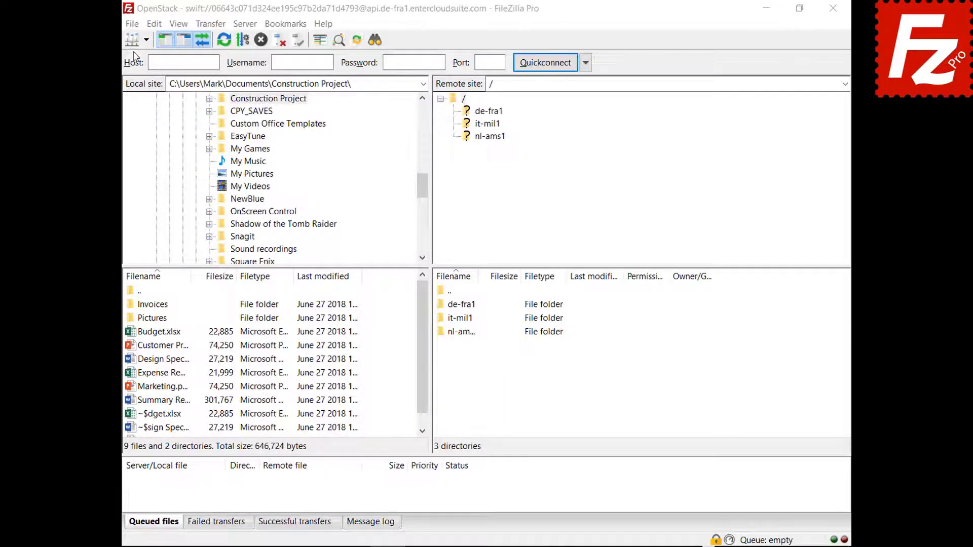
click(132, 24)
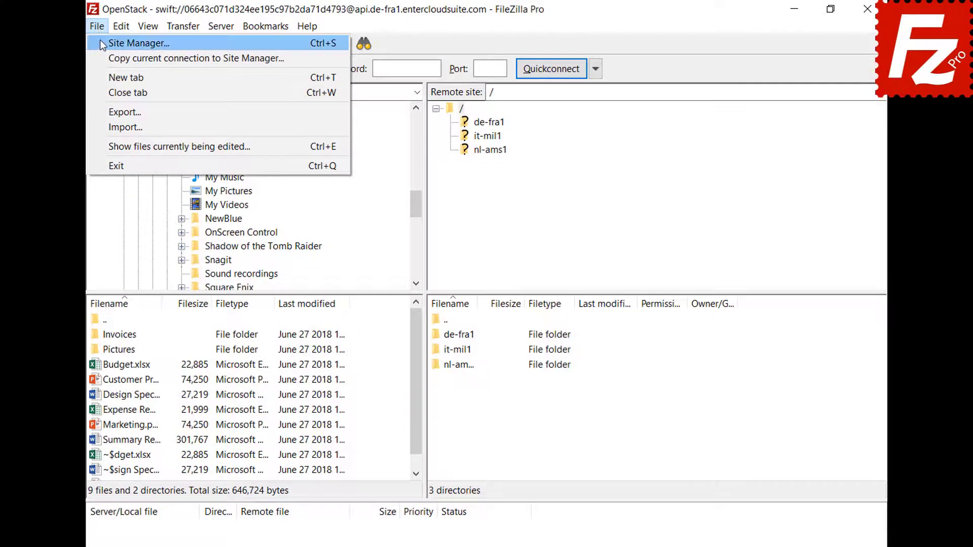
click(100, 43)
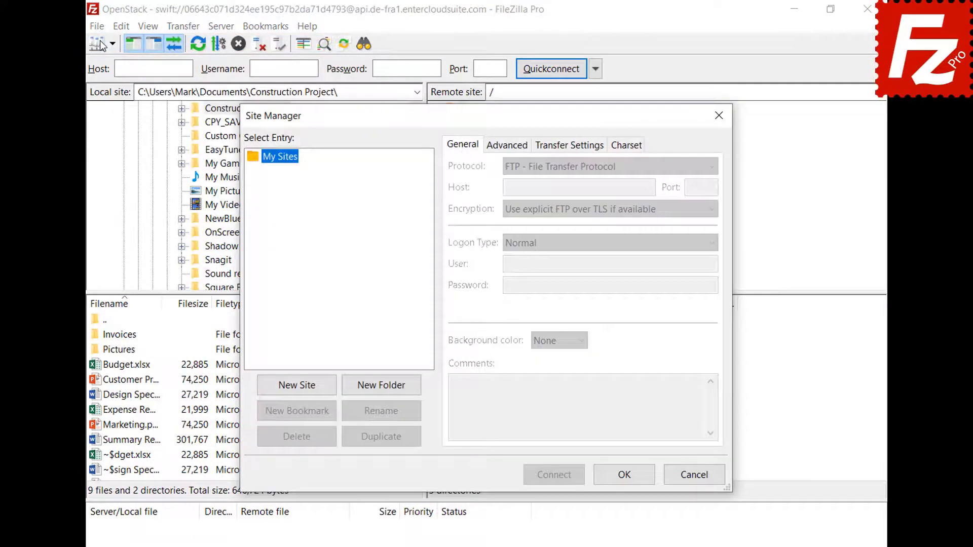
click(299, 391)
text(WebDav)
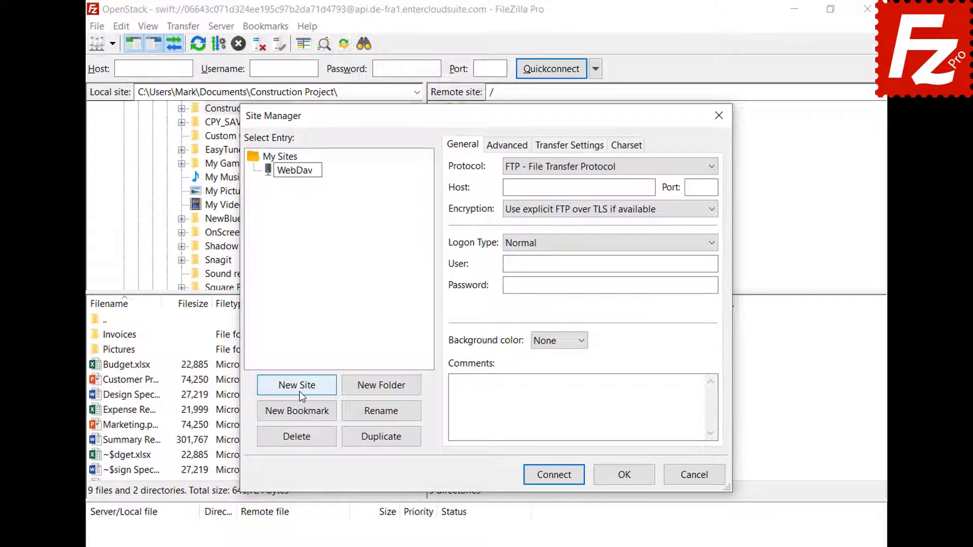
key(Return)
click(674, 167)
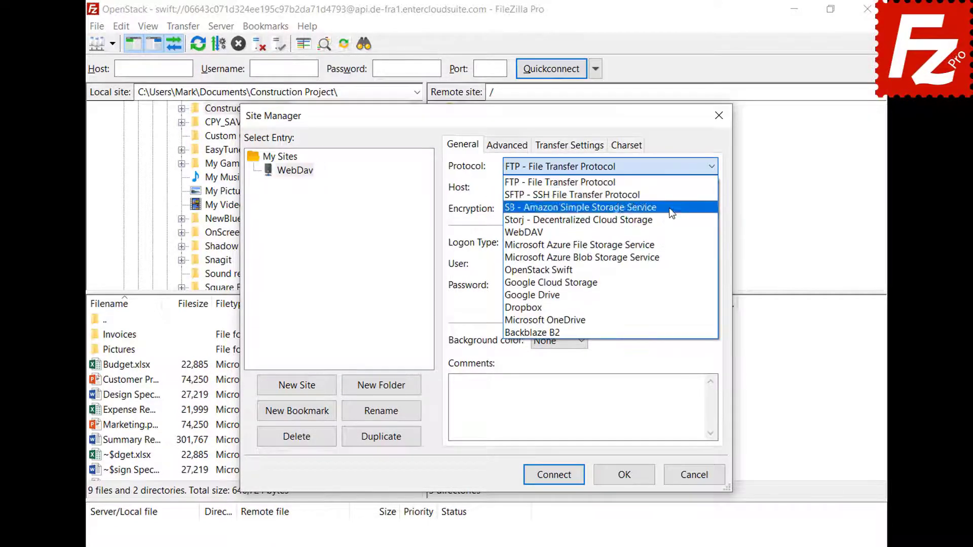
click(669, 231)
Enter host webdav.opendrive.com, the account e-mail as user and the password, then connect.
click(650, 187)
text(webdav.opendrive.com)
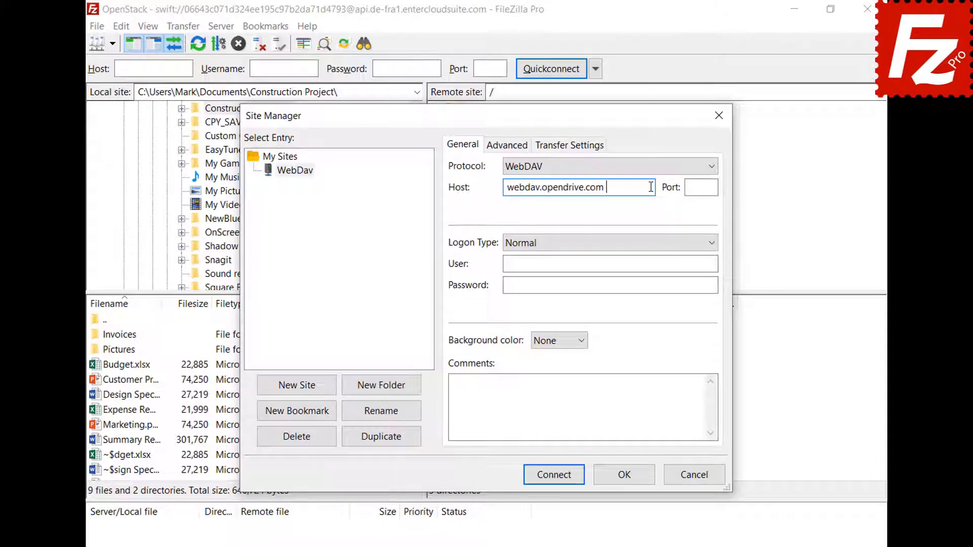
click(706, 263)
key(ctrl+v)
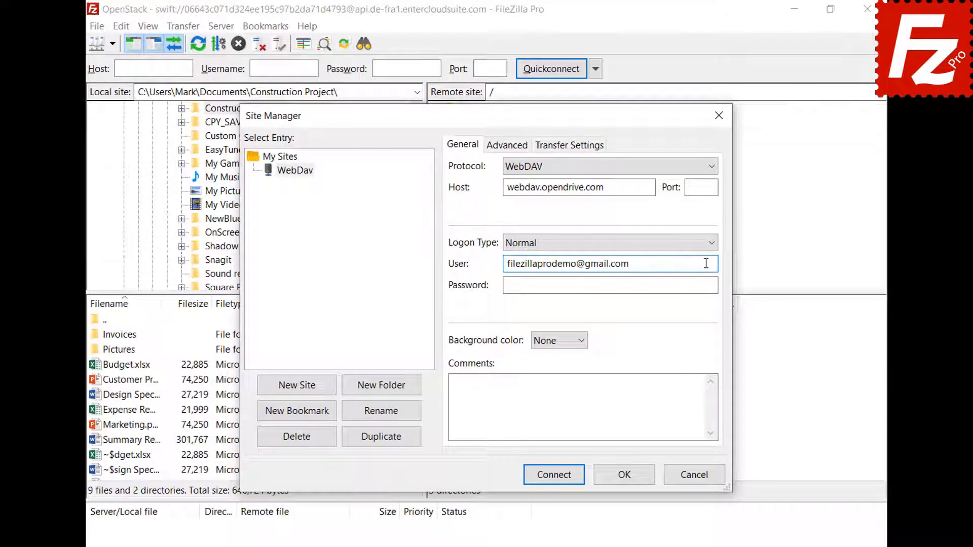
click(703, 285)
key(ctrl+v)
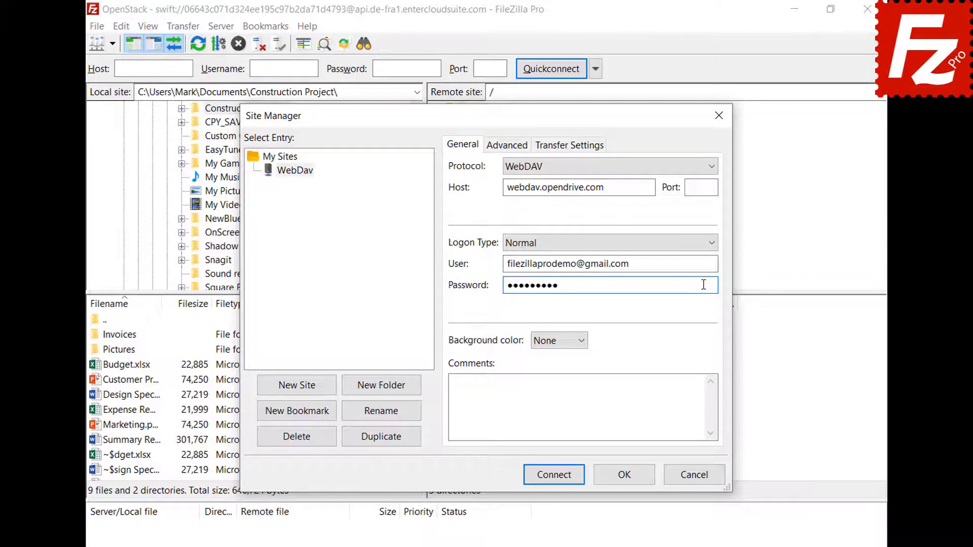
click(557, 478)
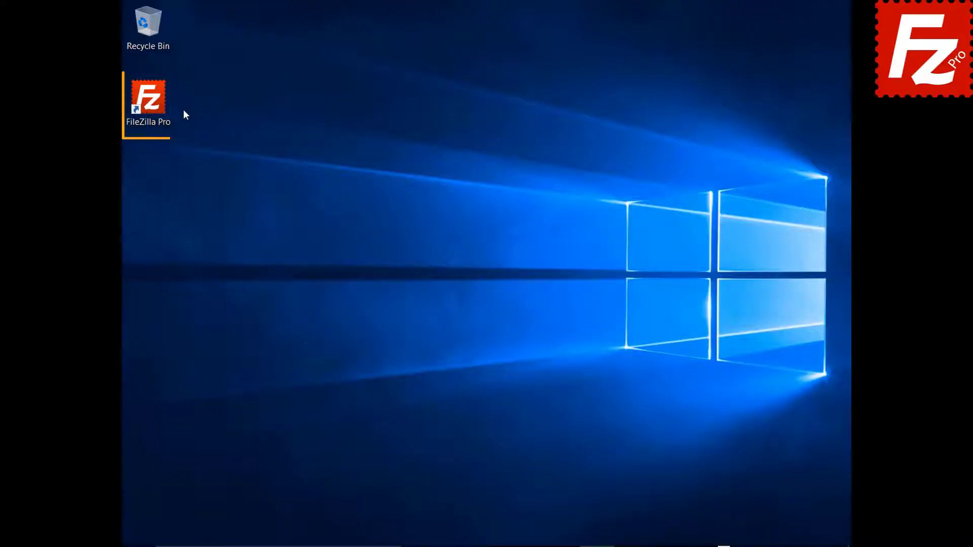
Relaunch FileZilla Pro and create a site named OpenStack on the OpenStack Swift protocol.
double_click(152, 104)
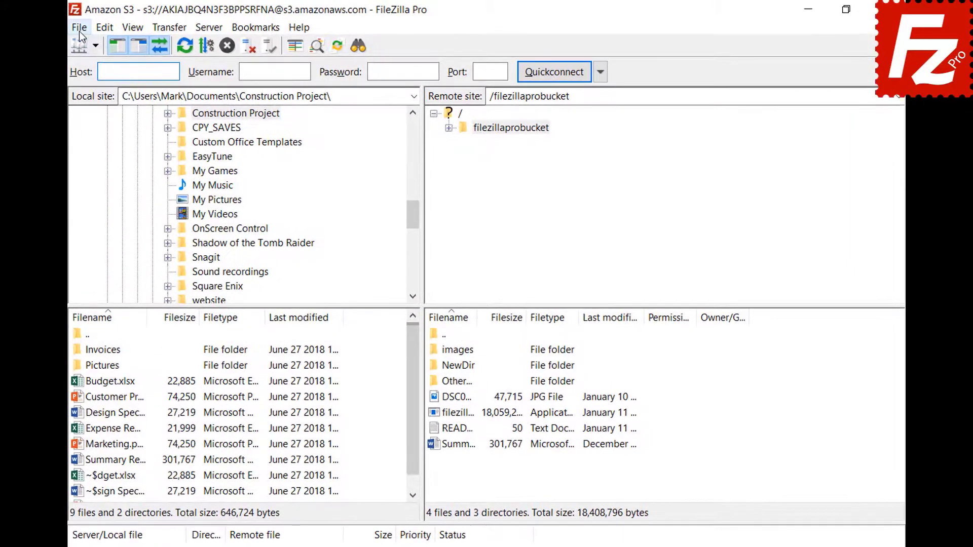
click(131, 26)
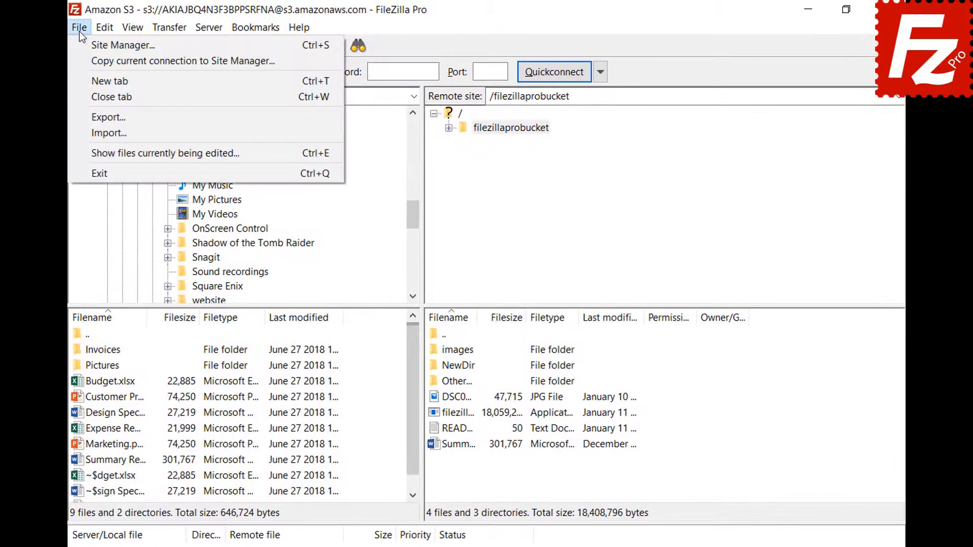
click(86, 47)
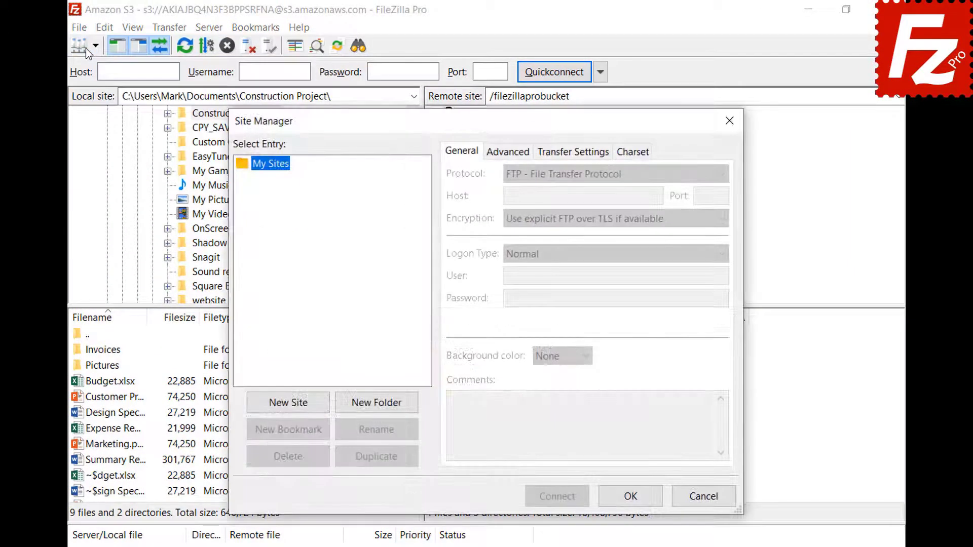
click(291, 408)
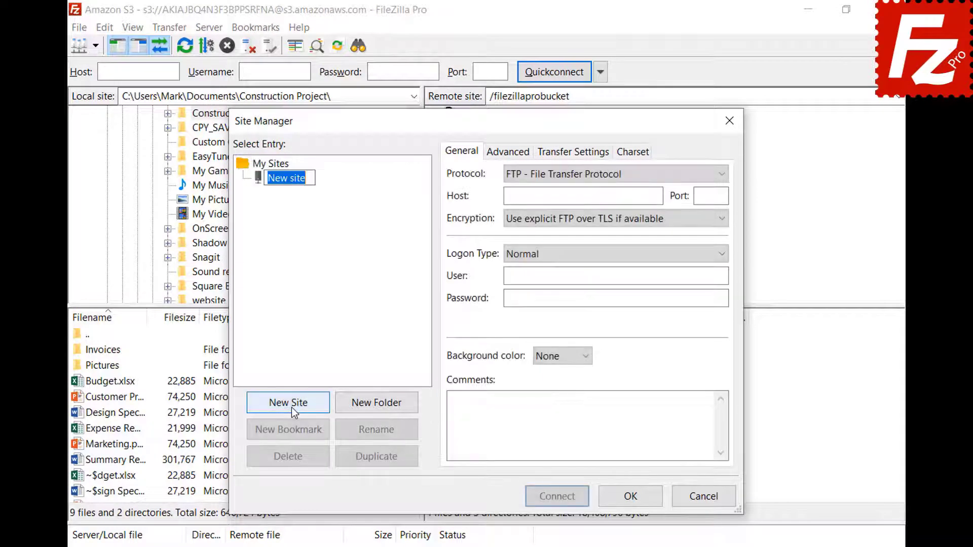
text(OpenStack)
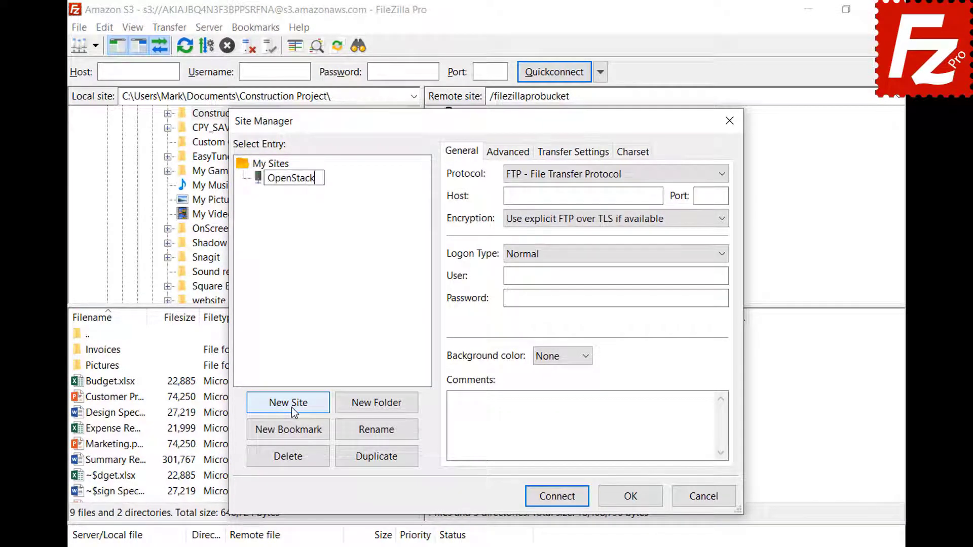
key(Return)
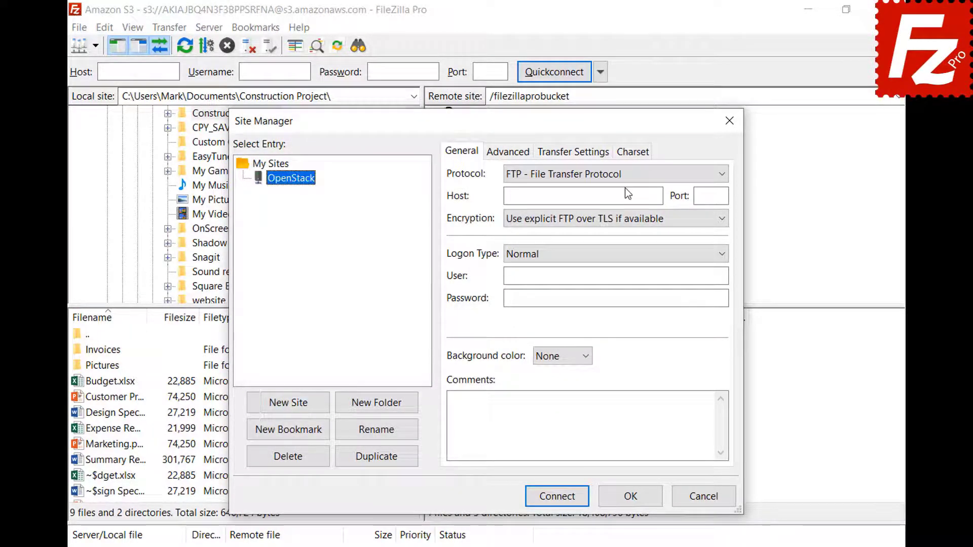
click(625, 175)
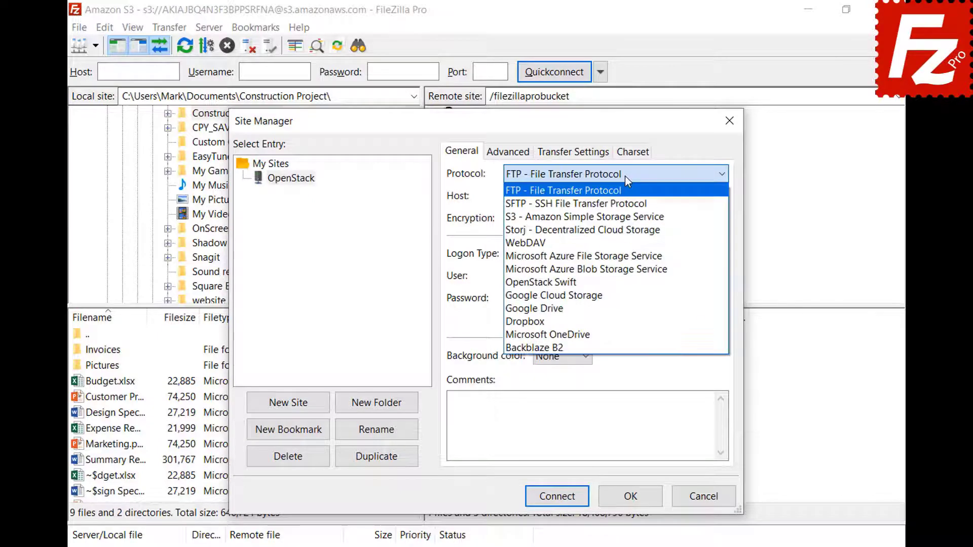
click(624, 287)
Fill in the identity host, path /v2.0/tokens, project ID, user and password, then connect.
click(658, 196)
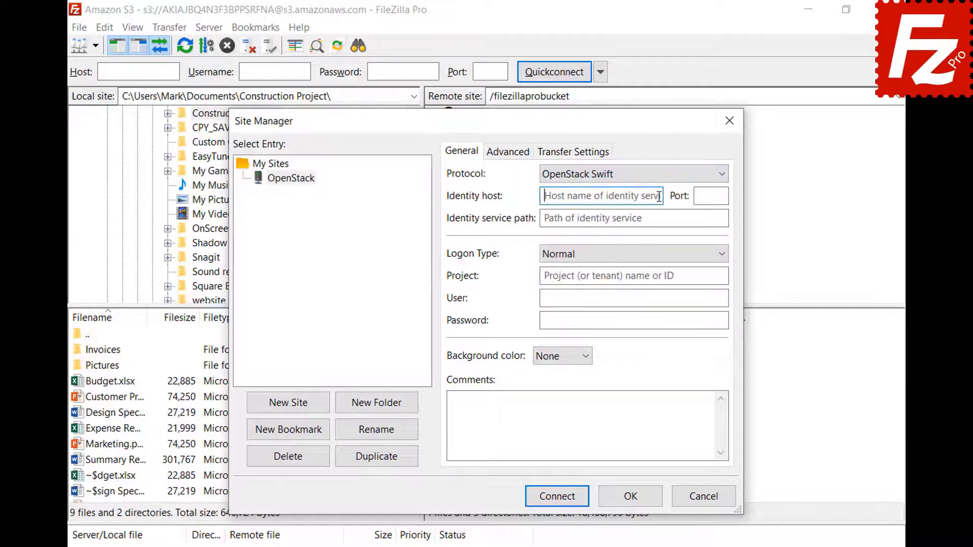
key(ctrl+v)
click(718, 218)
text(/v2.0/tokens)
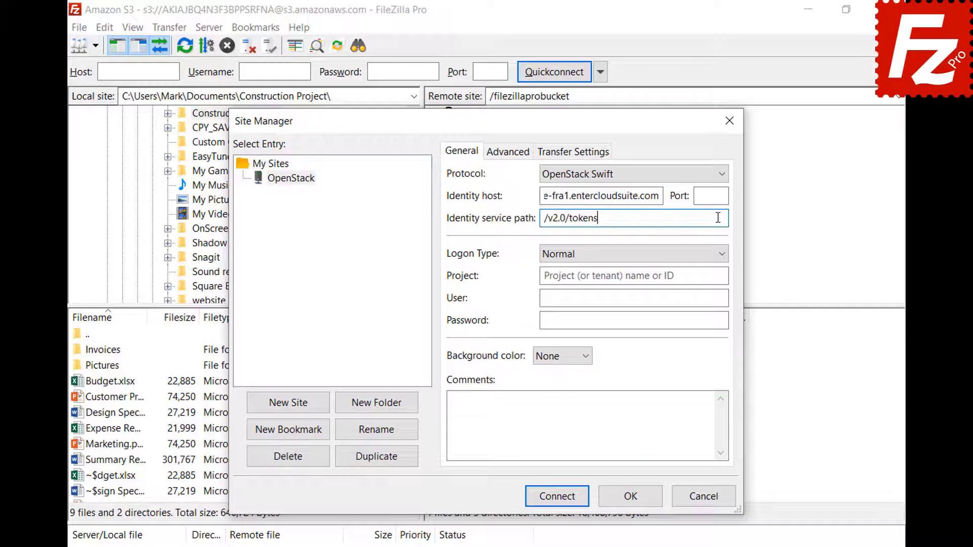
click(721, 276)
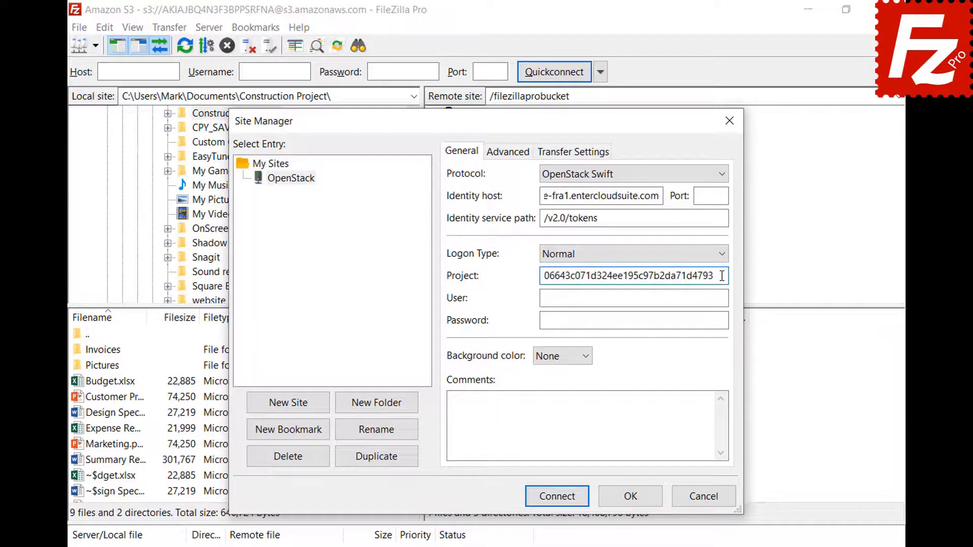
click(722, 298)
key(ctrl+v)
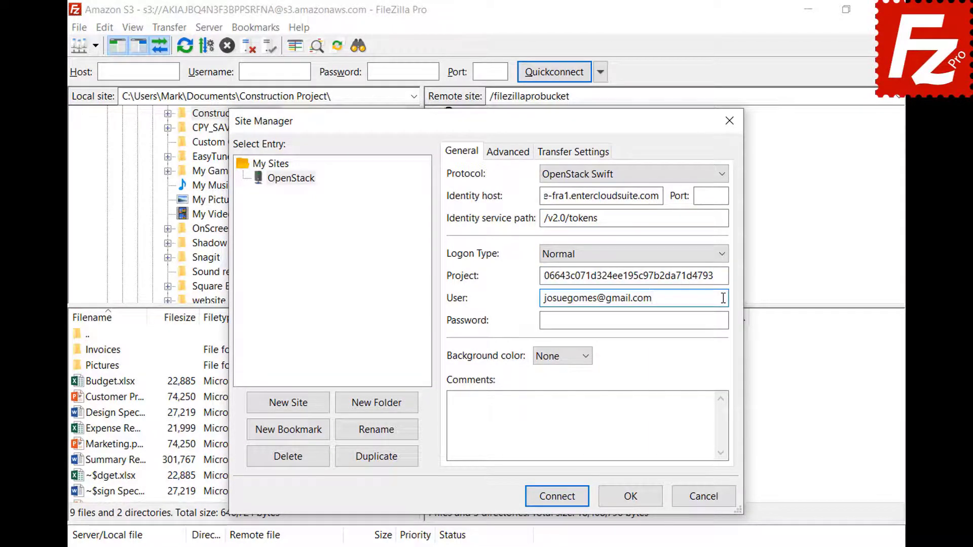
click(724, 320)
key(ctrl+v)
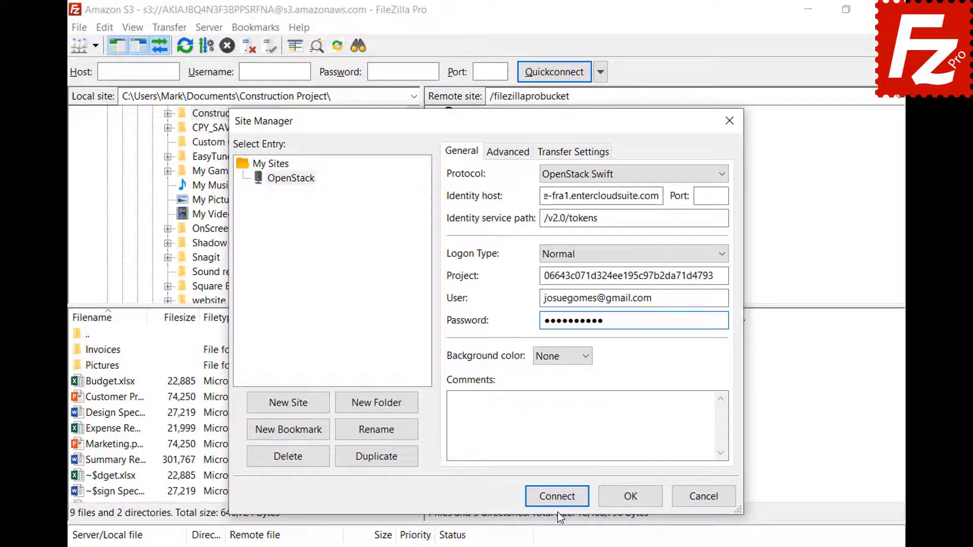
click(558, 497)
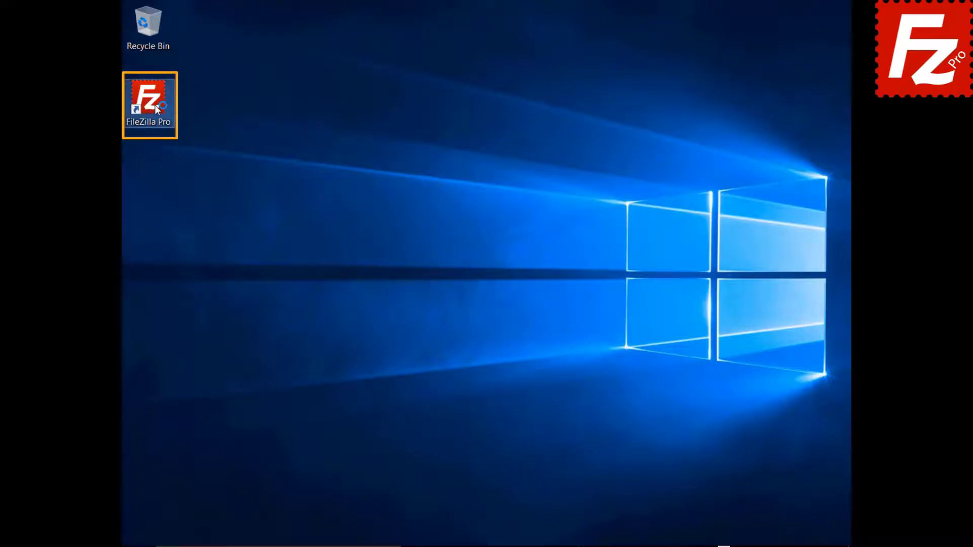
Launch FileZilla Pro and create a site named Rackspace on the Rackspace Cloud Storage protocol.
double_click(152, 104)
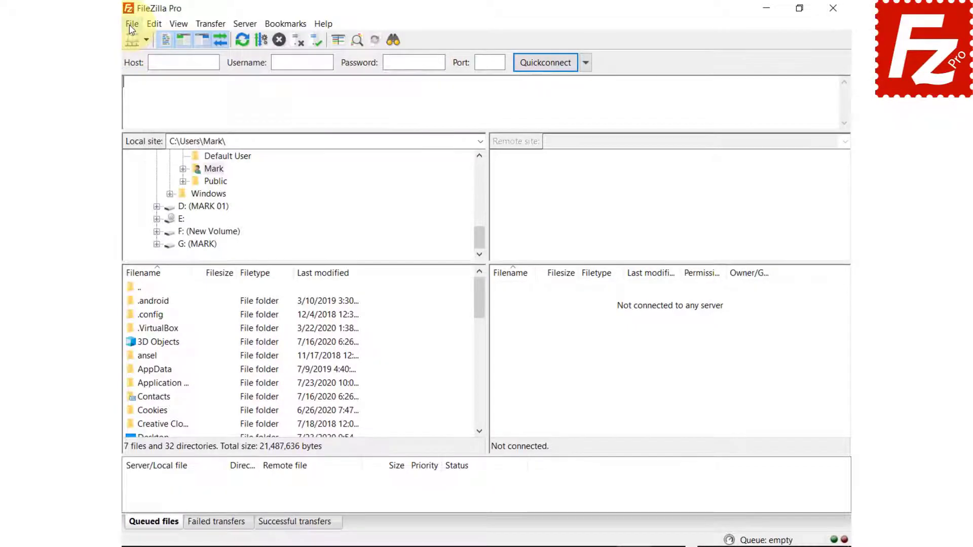
click(129, 24)
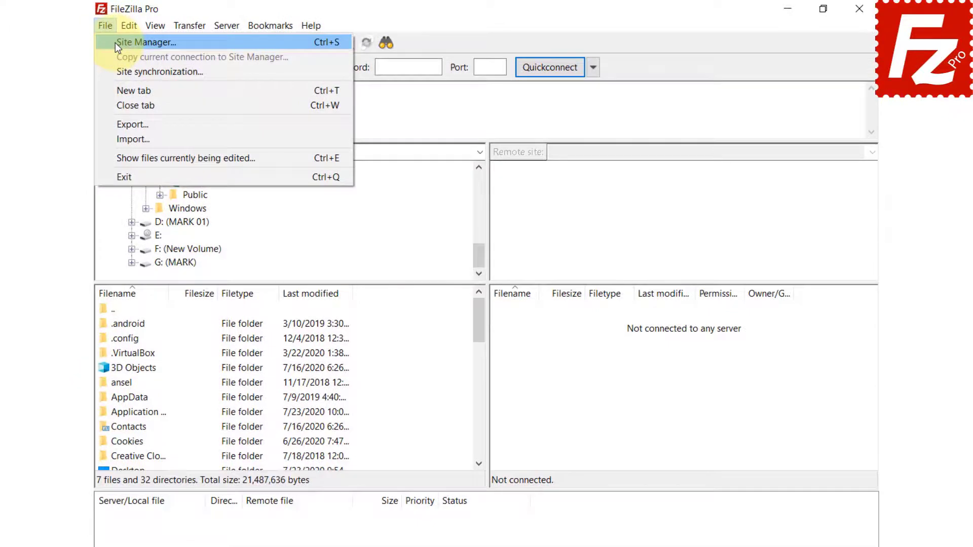
click(114, 43)
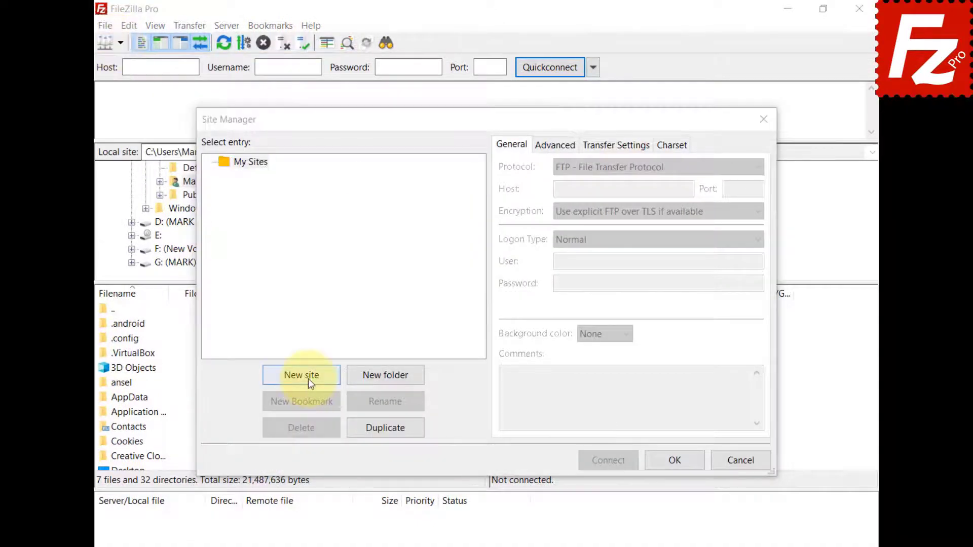
click(304, 377)
text(Rackspace)
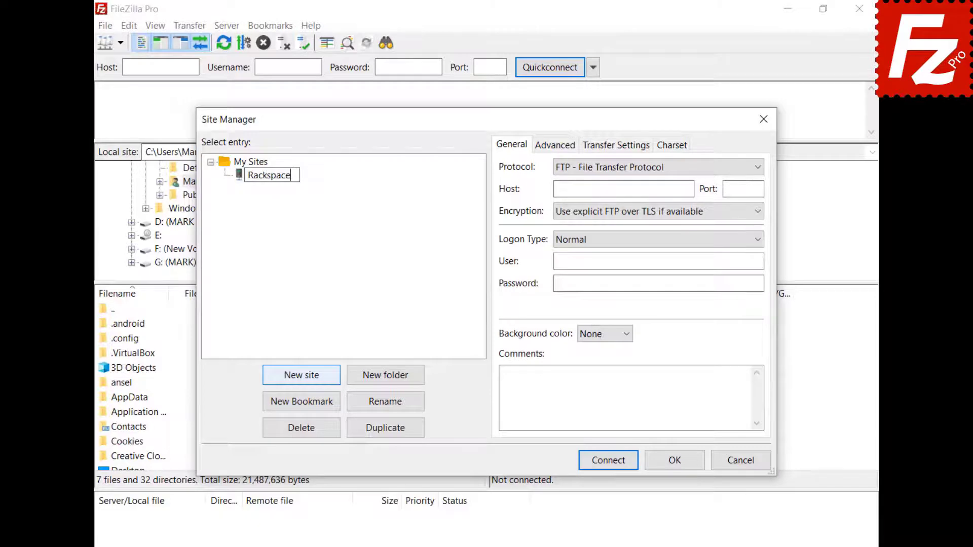
key(Return)
click(637, 168)
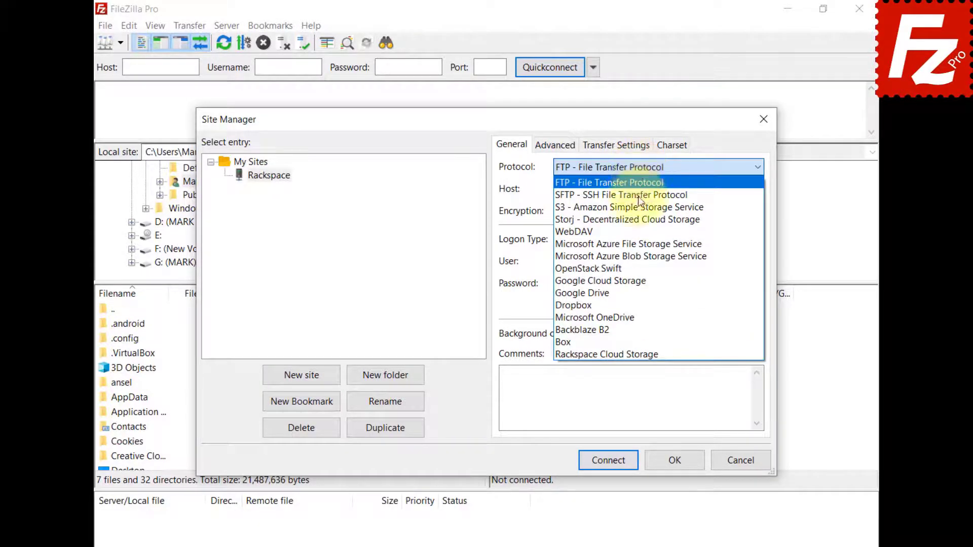
click(638, 354)
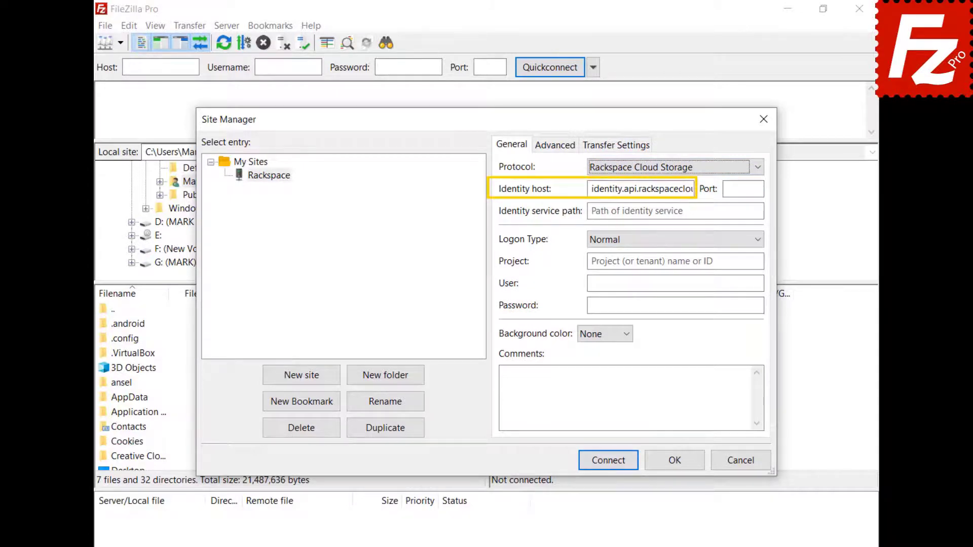
Enter path /v2.0/tokens, project ID, user and password, connect, and open the IAD region folder.
click(675, 211)
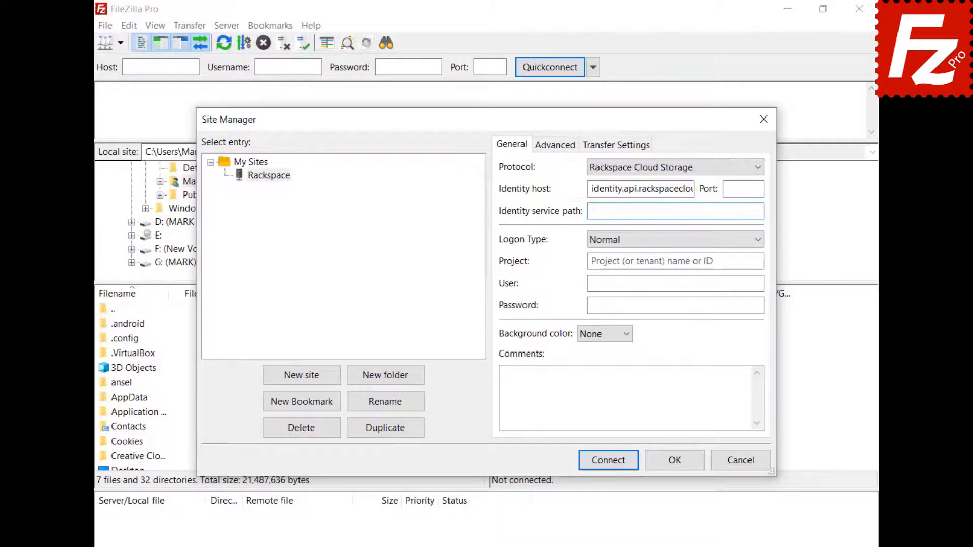
text(/v2.0/tokens)
click(675, 262)
text(1288657)
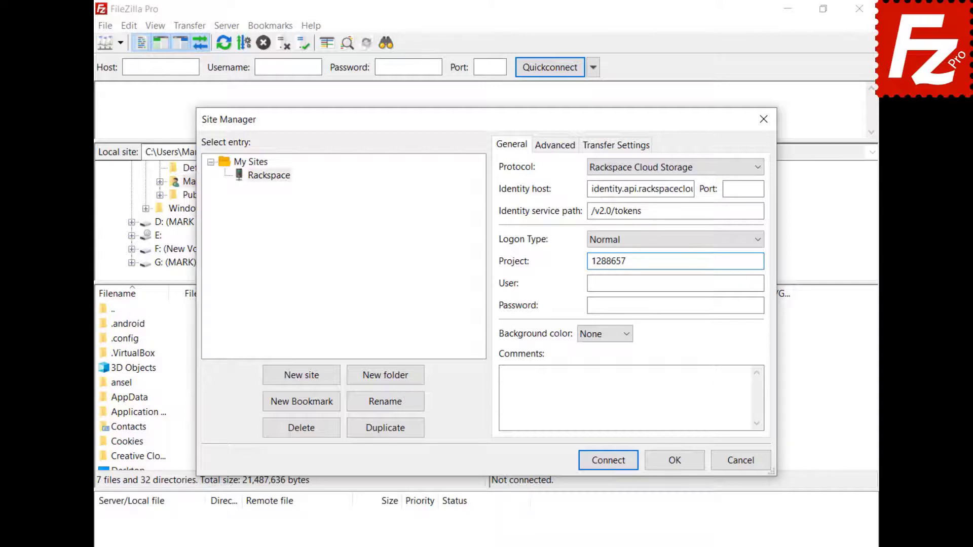
click(674, 283)
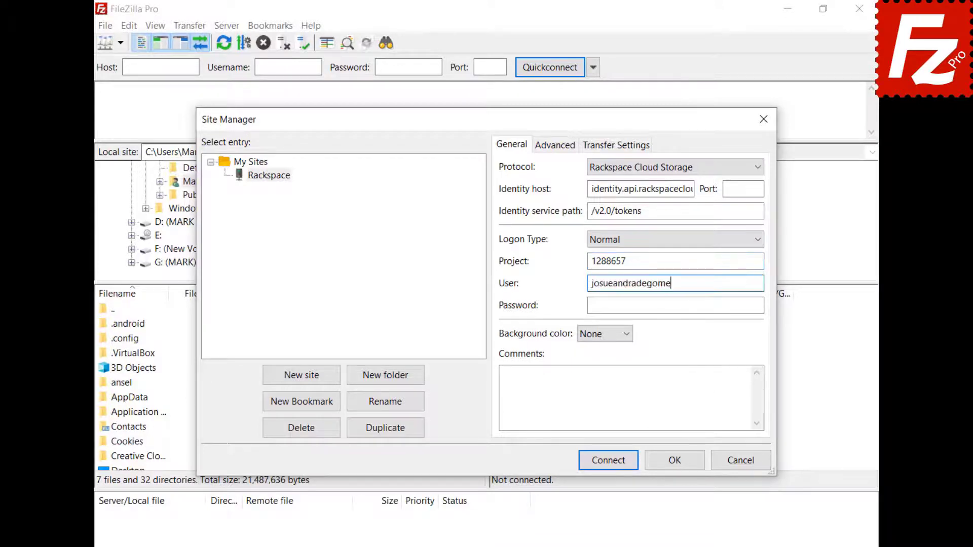
click(675, 306)
key(ctrl+v)
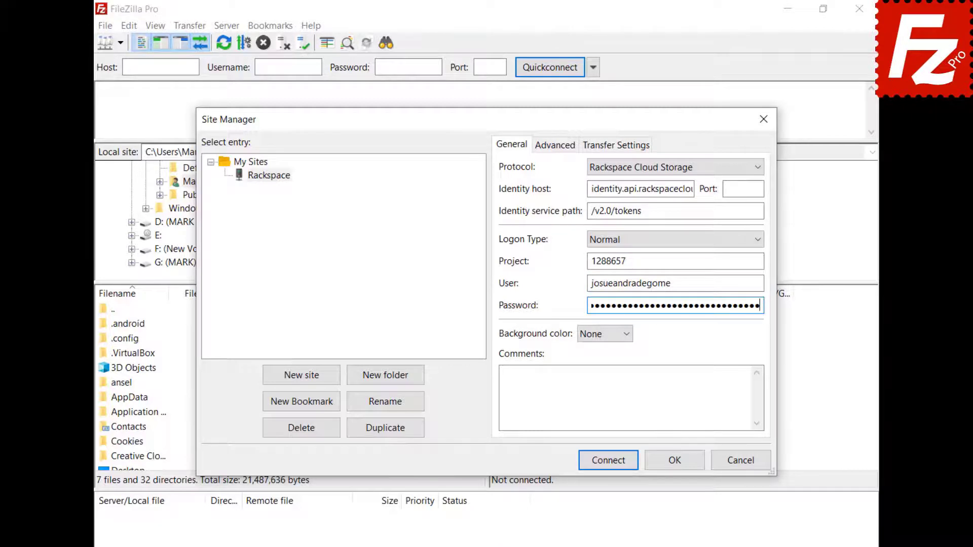
click(606, 461)
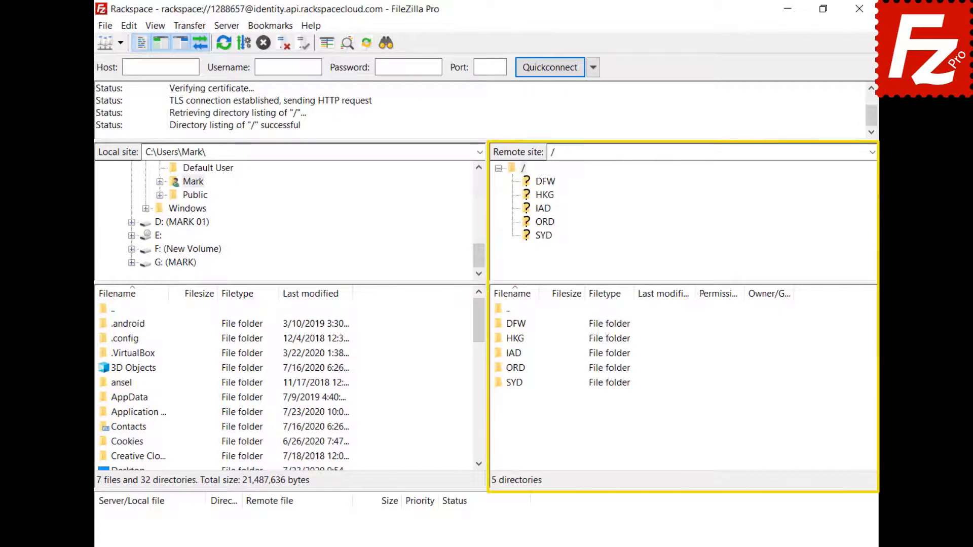
double_click(512, 351)
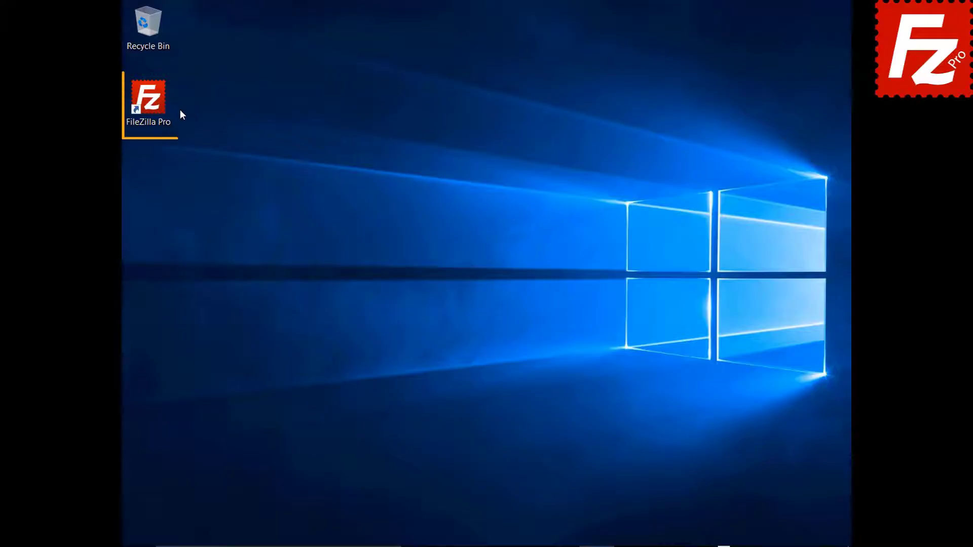
Launch FileZilla Pro, create a site named Box using the Box protocol, and connect to it.
double_click(154, 105)
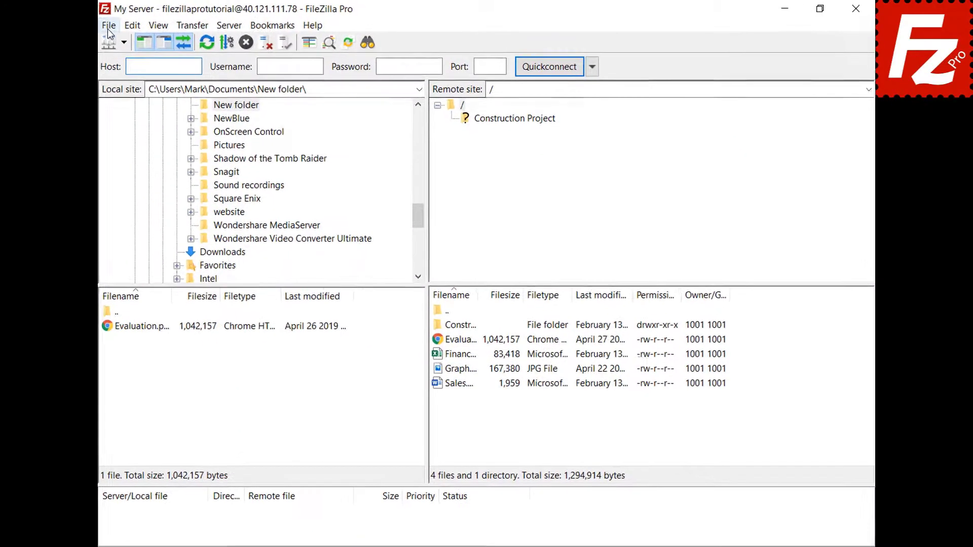
click(106, 26)
click(106, 43)
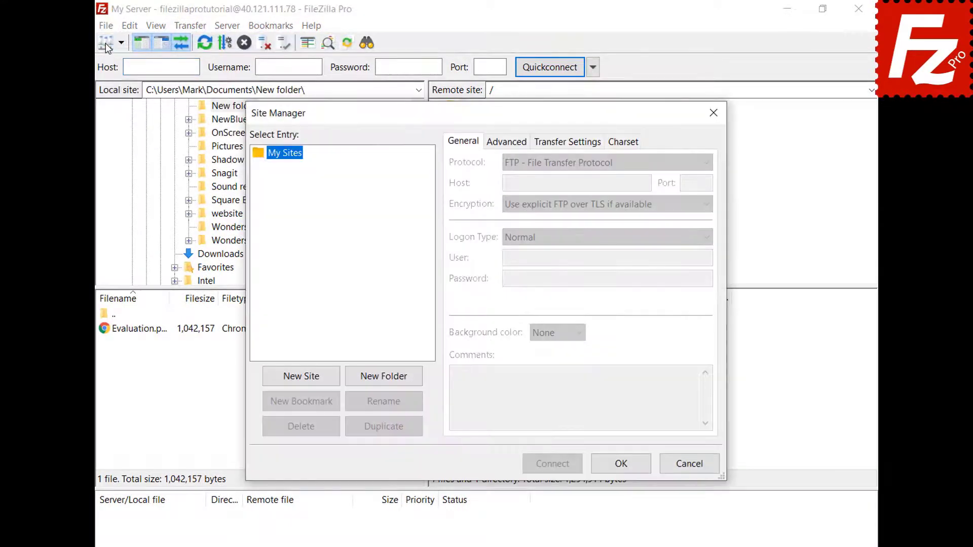
click(301, 381)
text(Box)
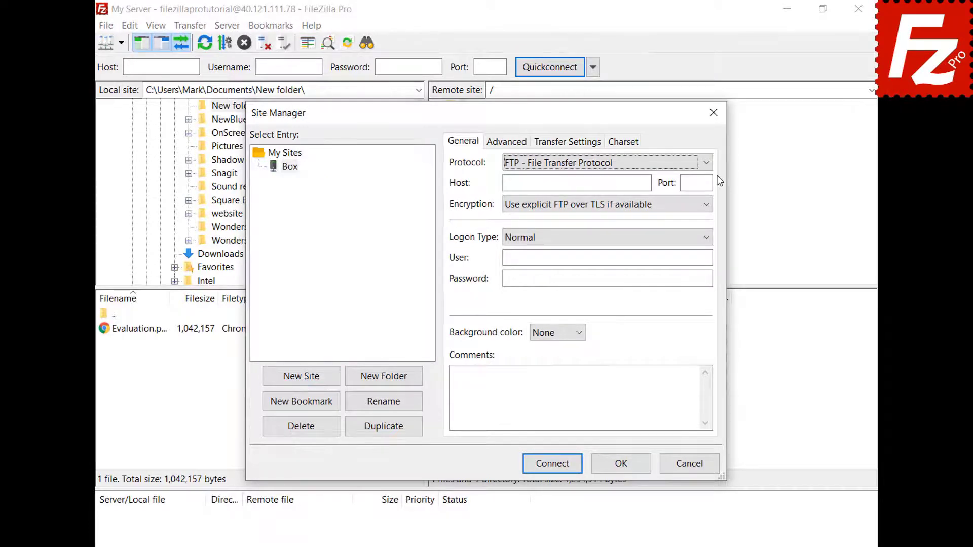
click(704, 163)
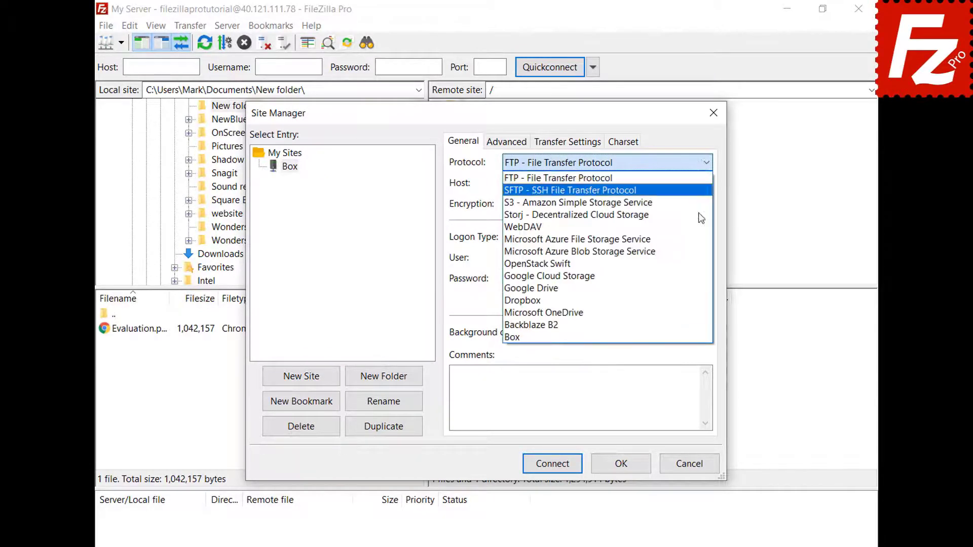
click(687, 335)
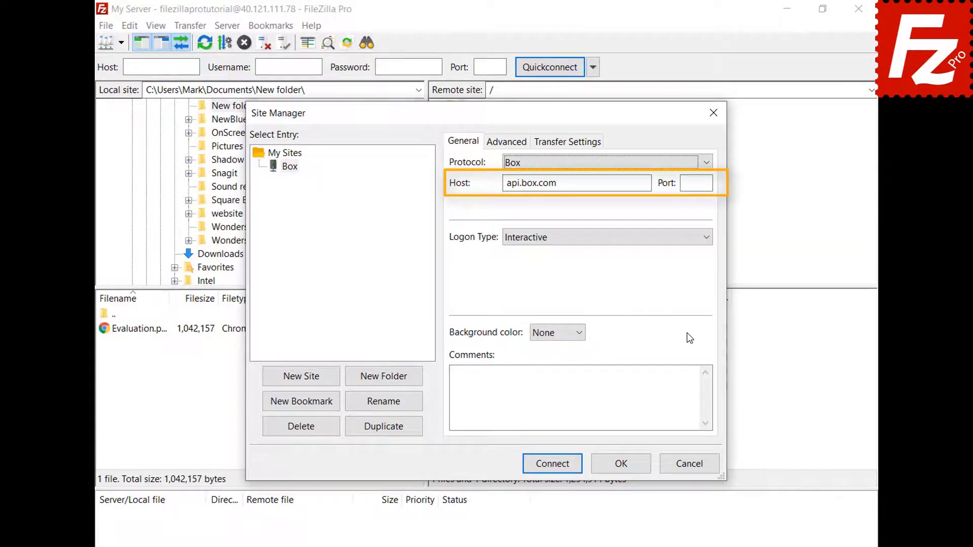
click(552, 465)
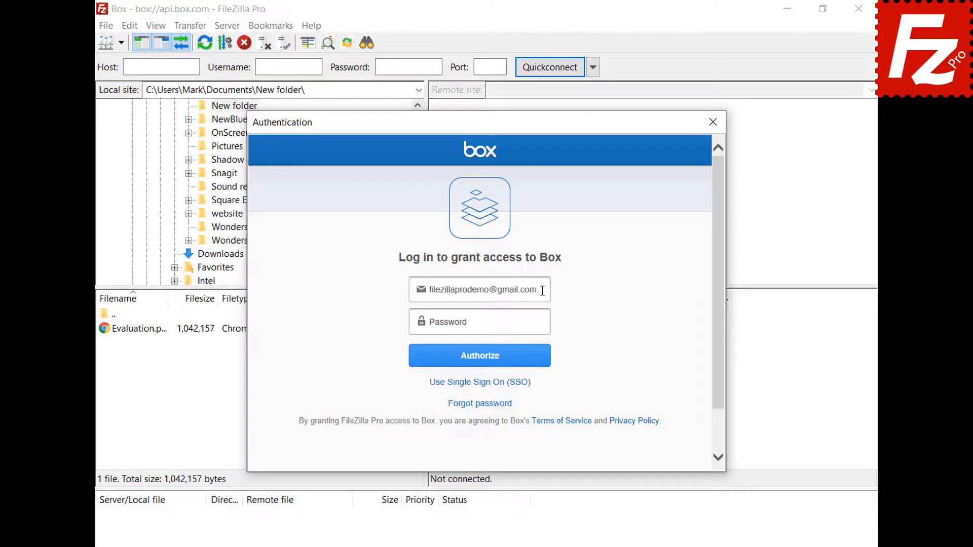
Enter the Box account password, sign in, and grant FileZilla Pro access to the Box files.
click(545, 323)
click(481, 365)
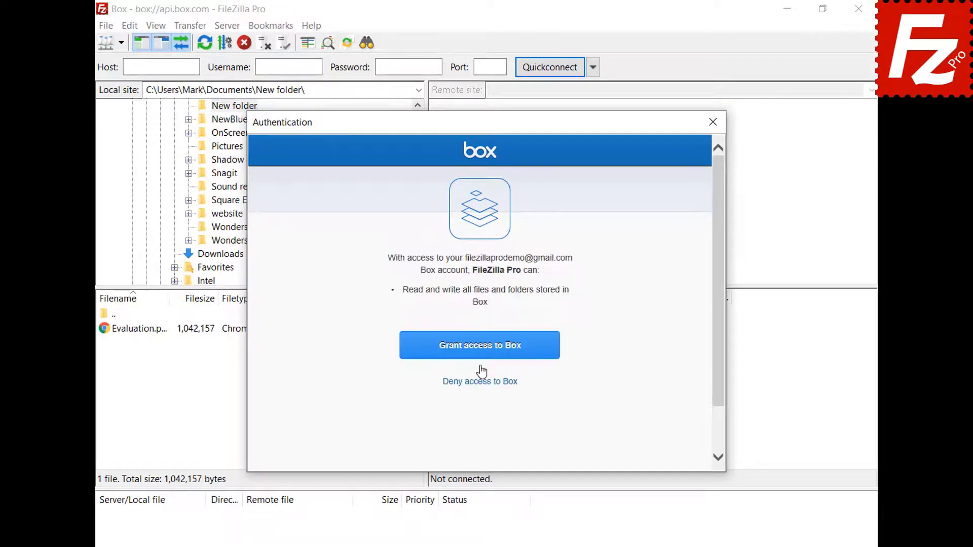
click(480, 357)
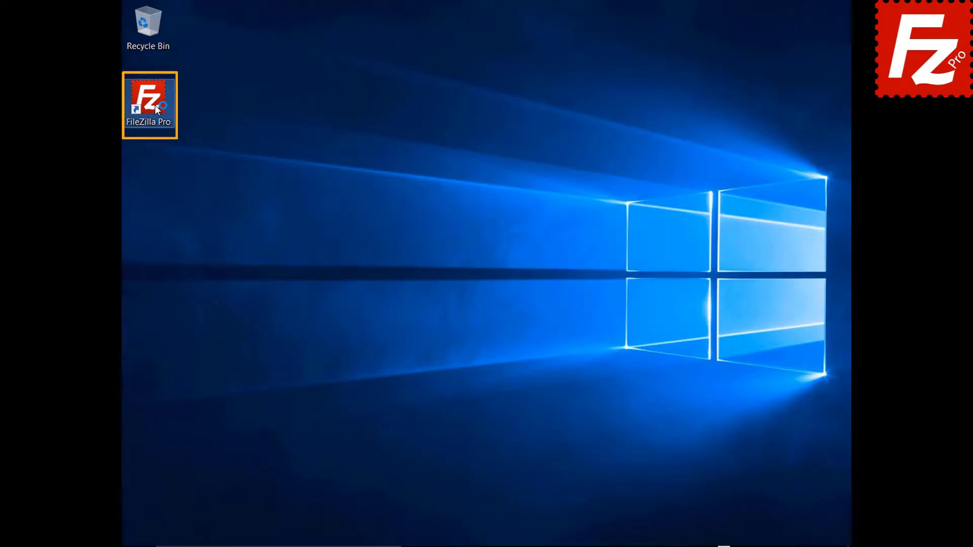
Launch FileZilla Pro and create a new Site Manager entry named 'Tardigrade'.
double_click(154, 105)
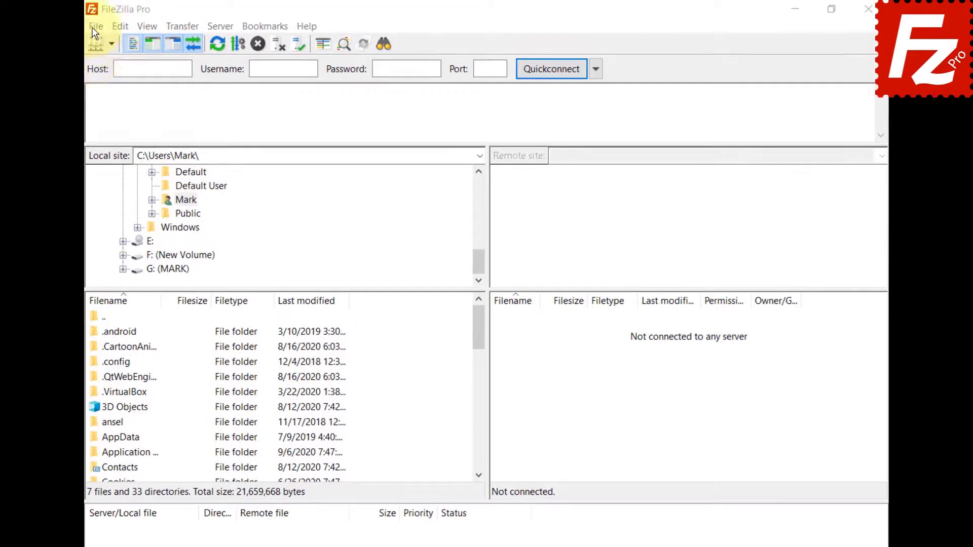
click(96, 25)
click(95, 42)
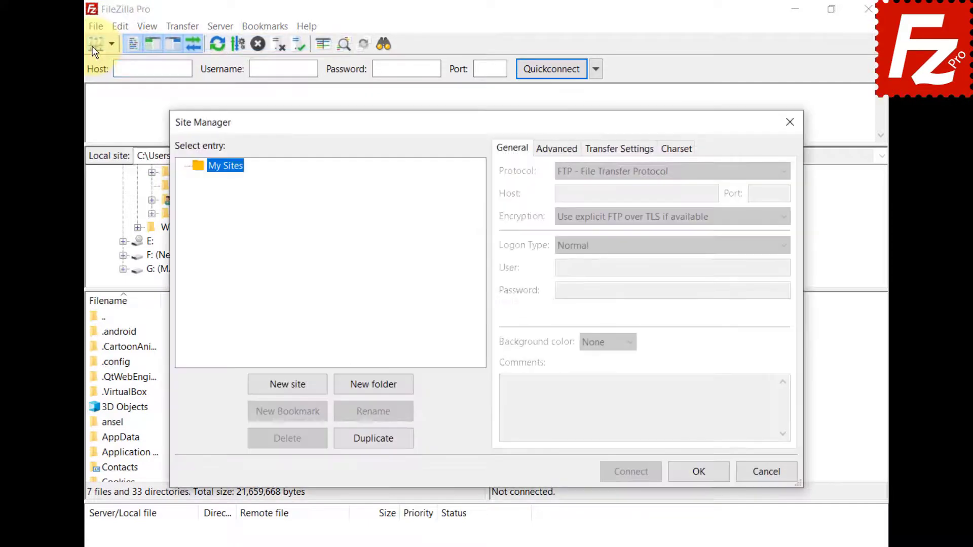
click(287, 386)
text(Tardigrade)
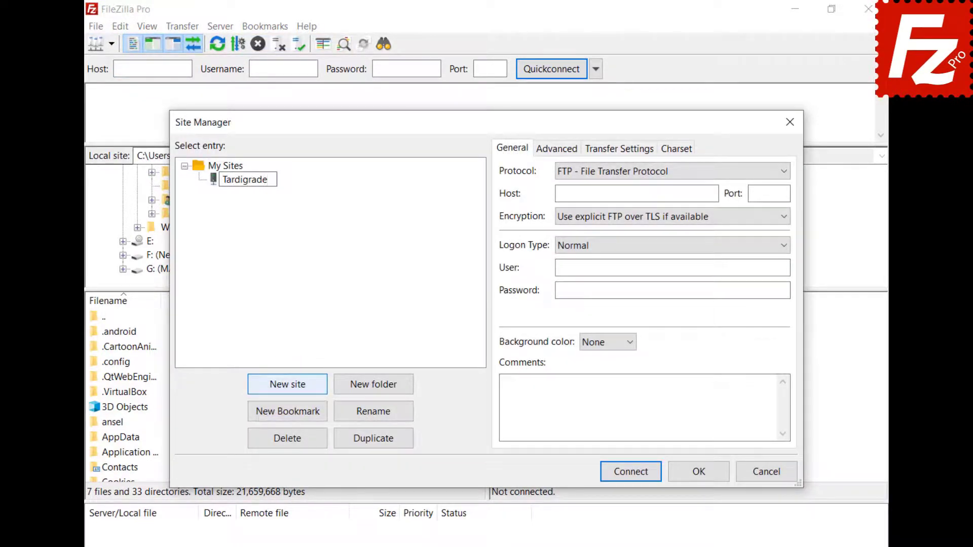
key(Return)
Set the protocol to Tardigrade, paste the API key and encryption passphrase, and connect.
click(639, 172)
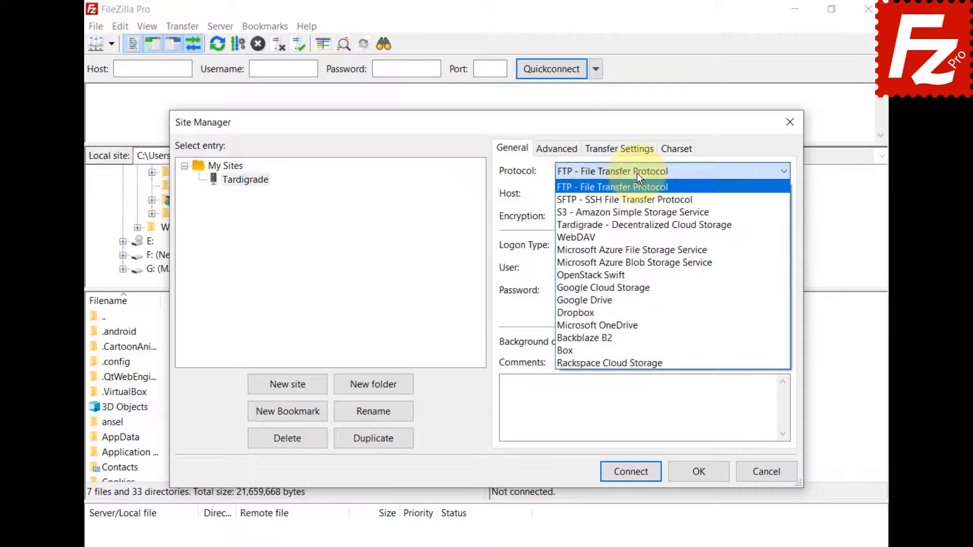
click(632, 225)
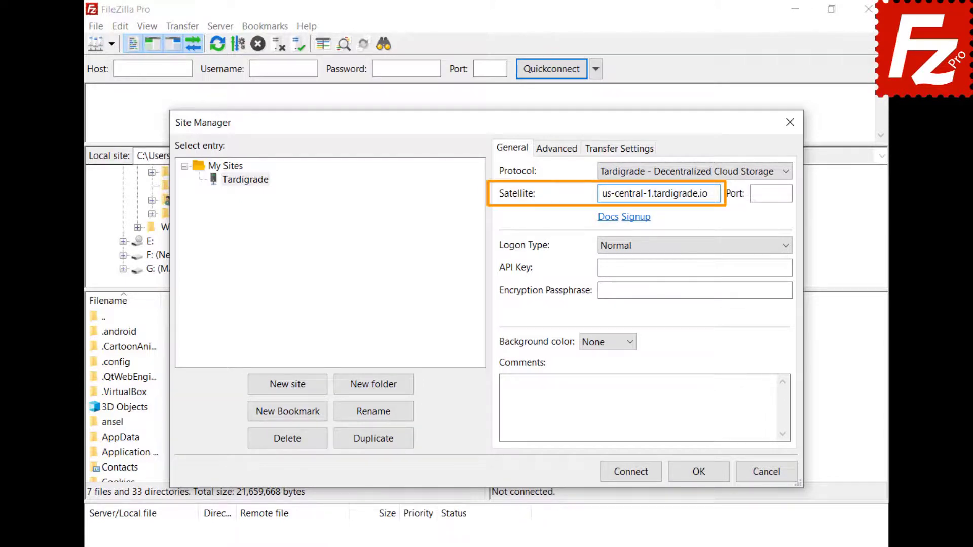
click(694, 267)
key(ctrl+v)
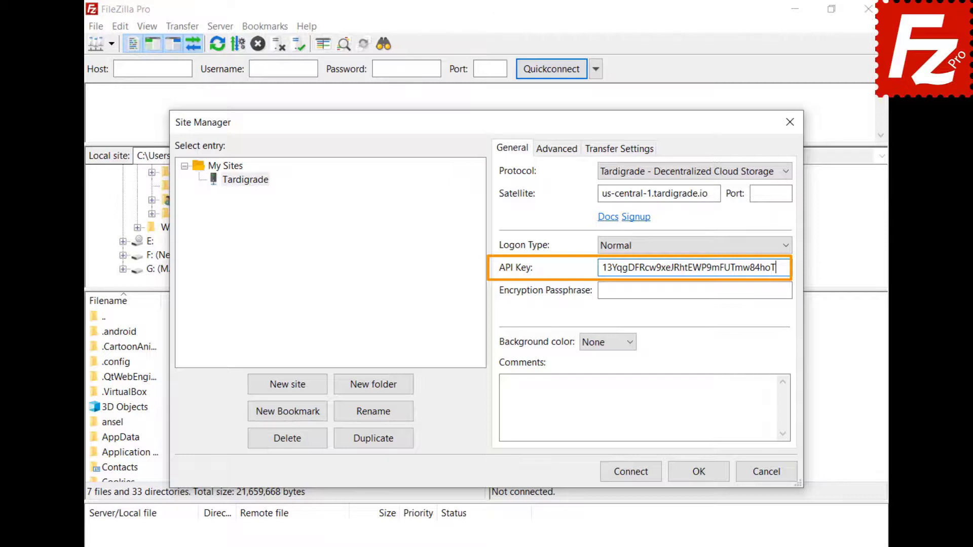
click(694, 290)
key(ctrl+v)
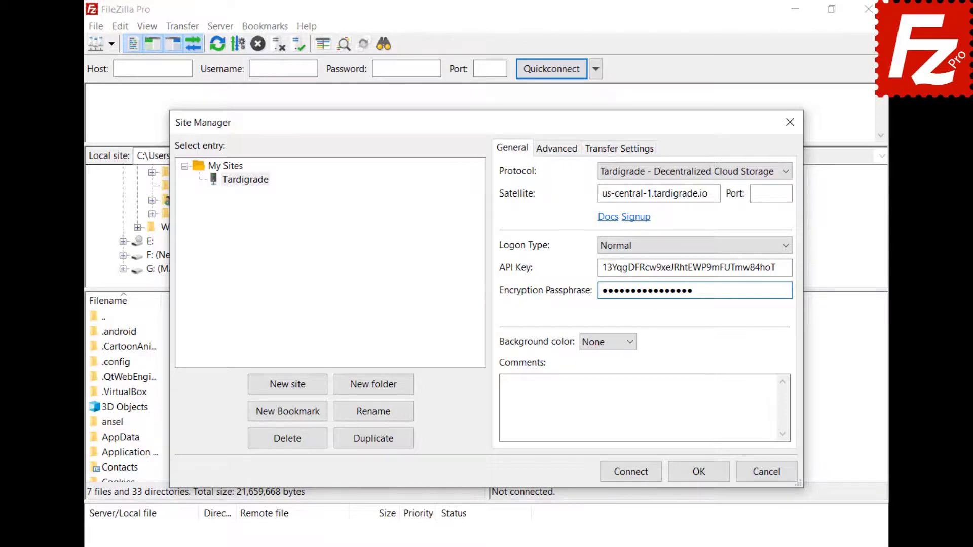
click(633, 474)
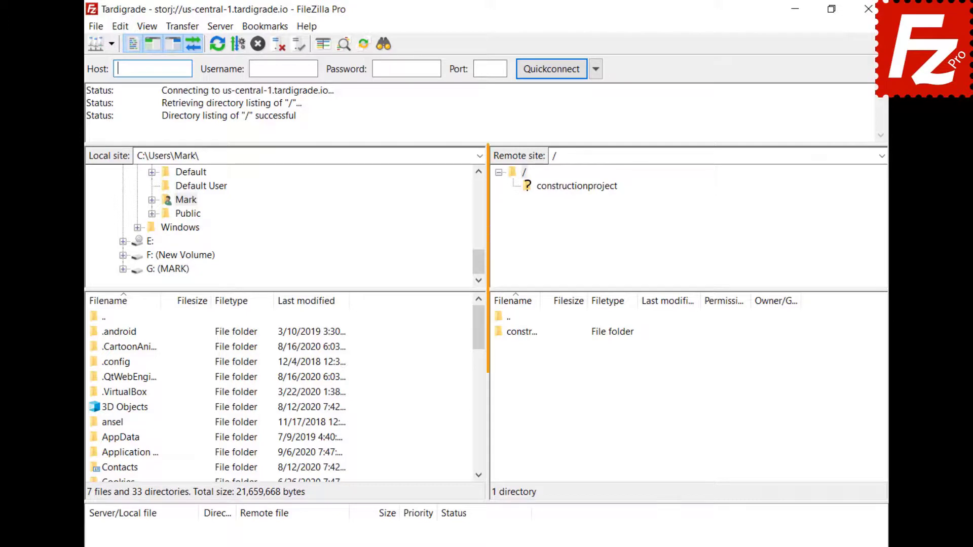
Open the remote constructionproject folder and its Construction Project subfolder.
click(571, 185)
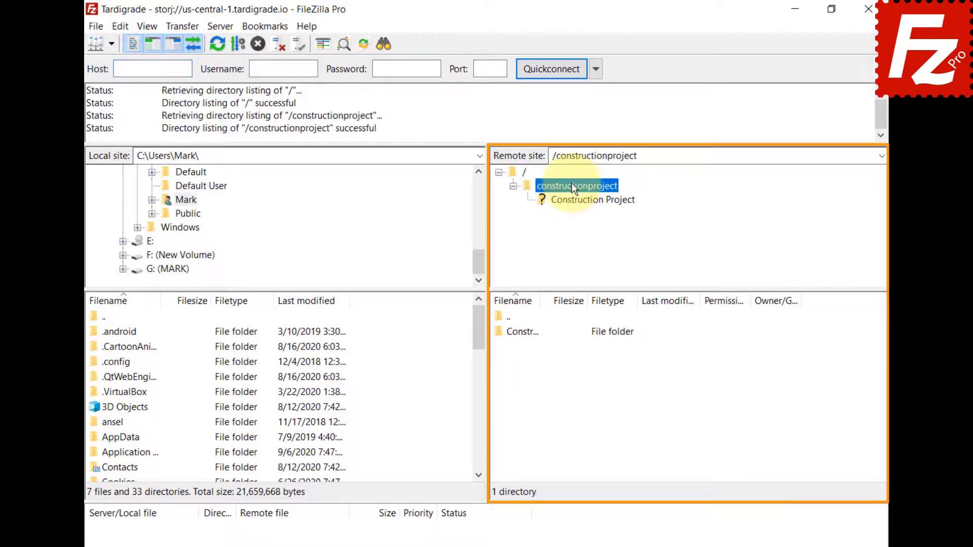
click(575, 201)
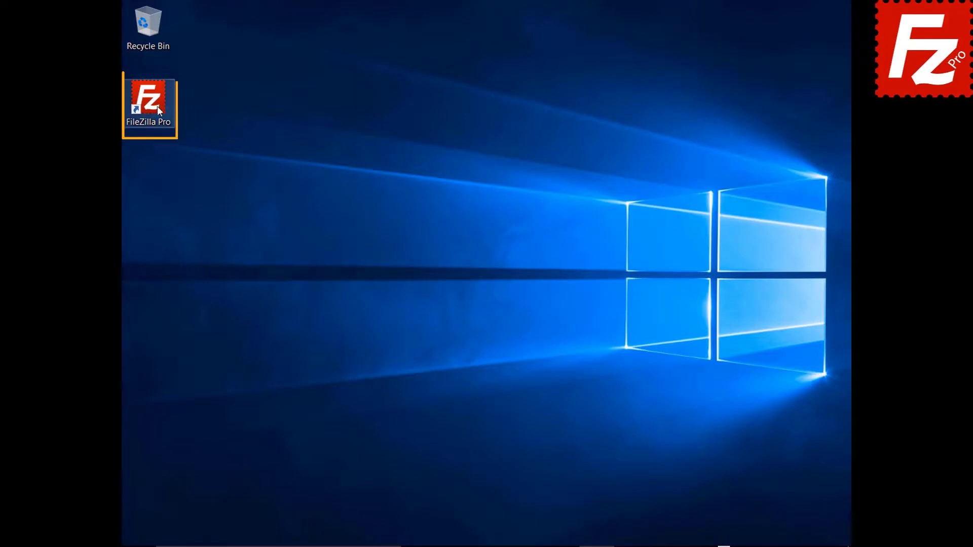
Launch FileZilla Pro and go to the Transfers > MIME Types page in Settings.
double_click(154, 105)
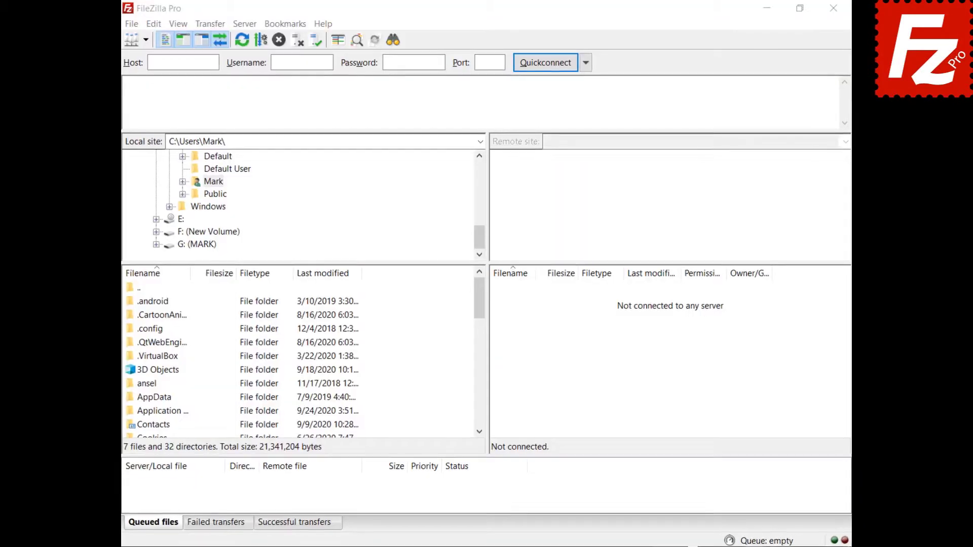
click(134, 27)
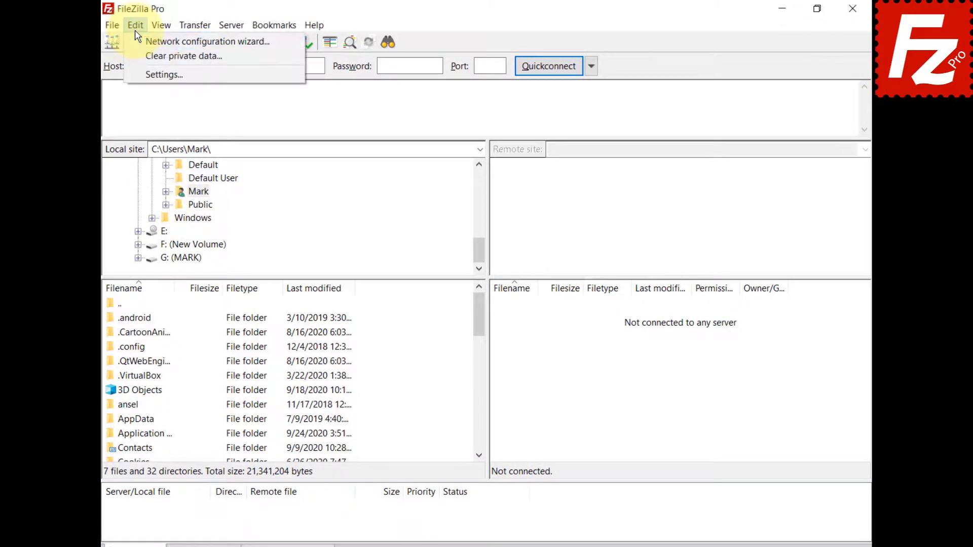
click(138, 74)
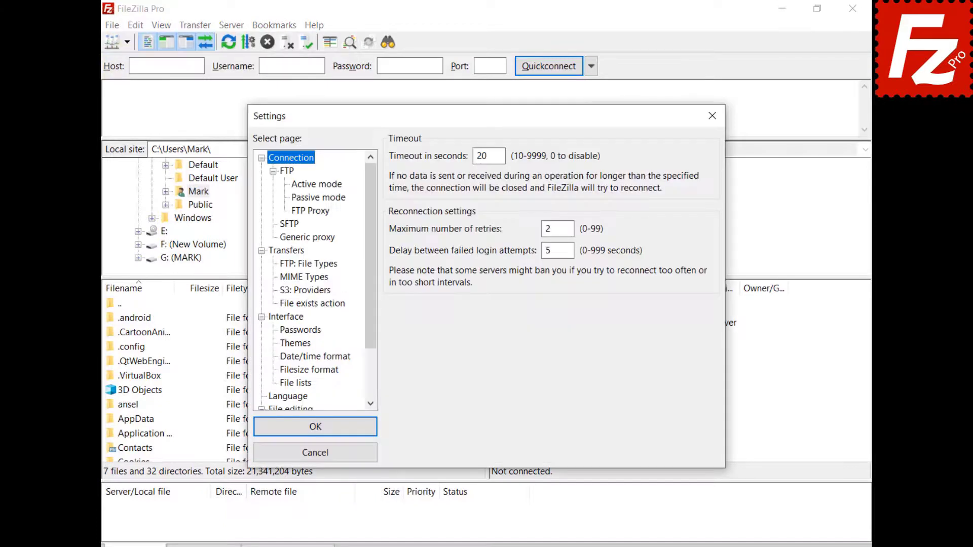
click(282, 252)
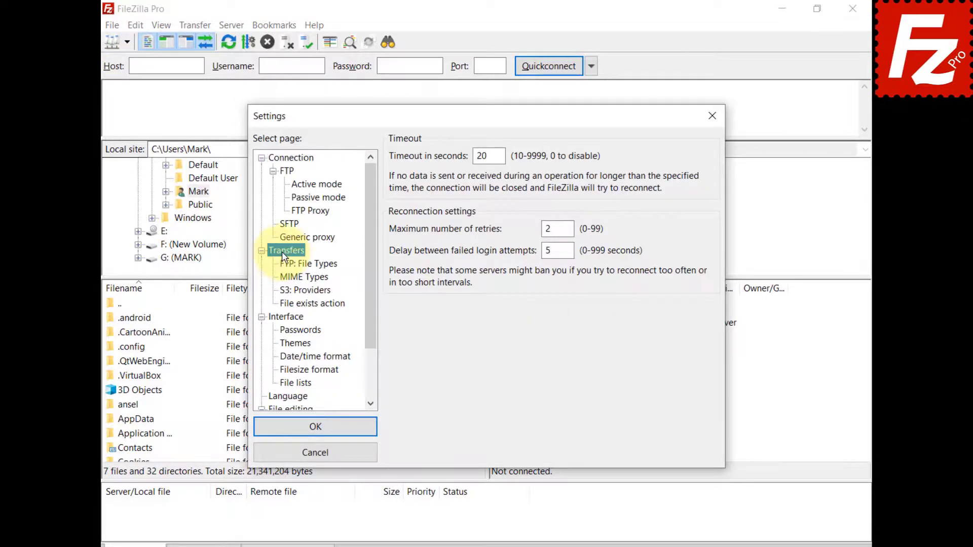
click(294, 276)
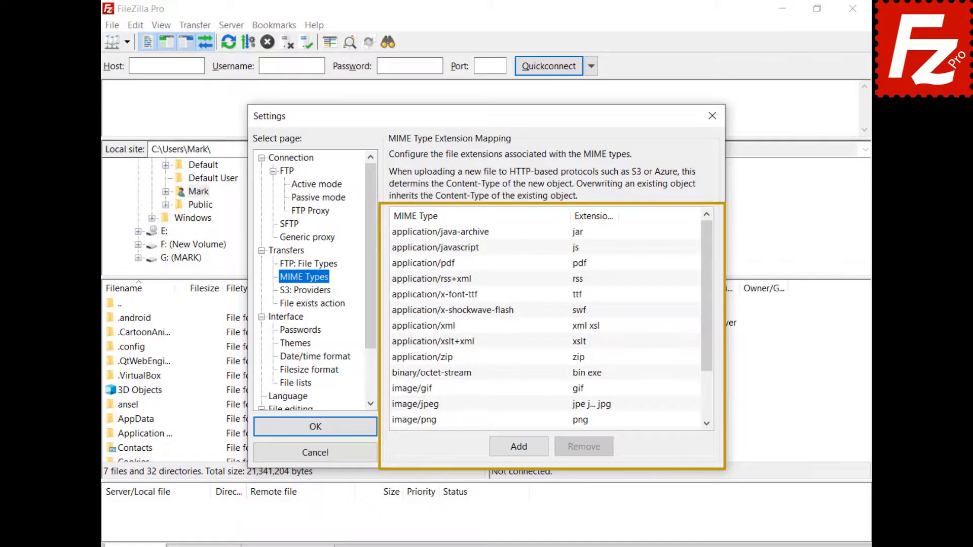
Add a video/mp4 MIME type mapped to the mp4 extension.
click(519, 446)
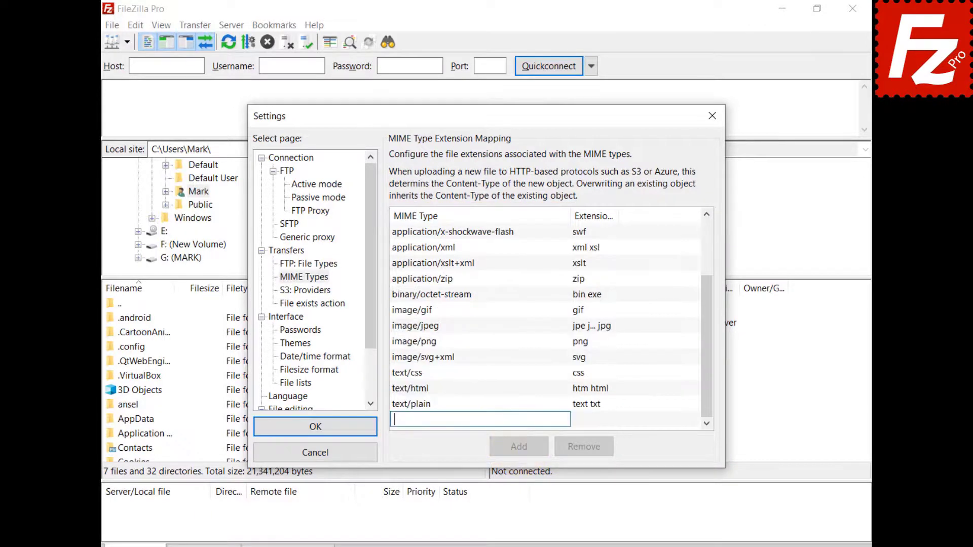
text(video/mp4)
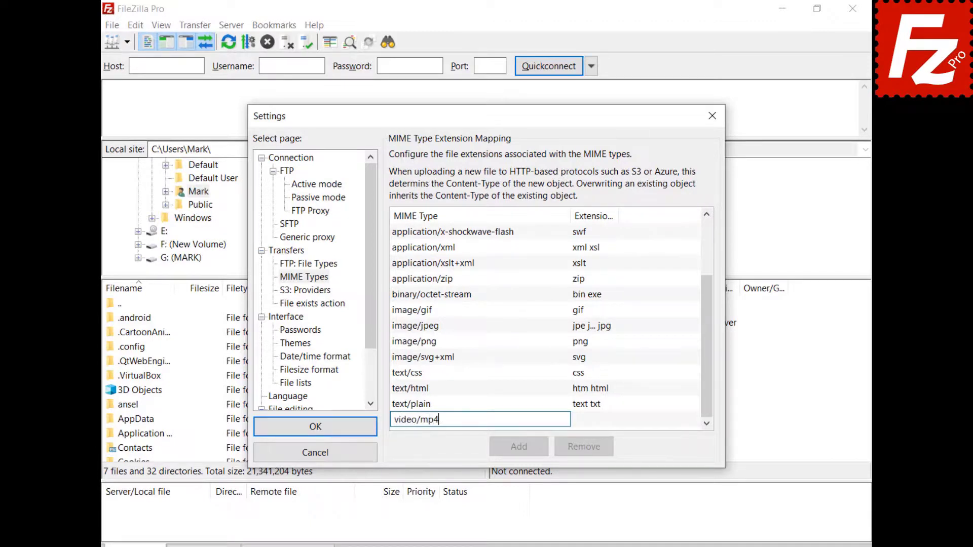
click(584, 420)
click(583, 421)
text(mp4)
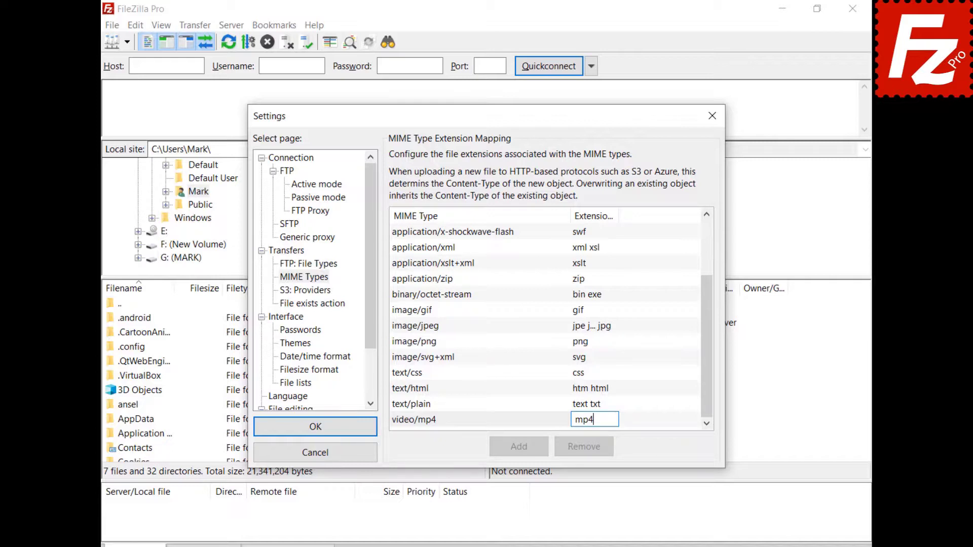
key(Return)
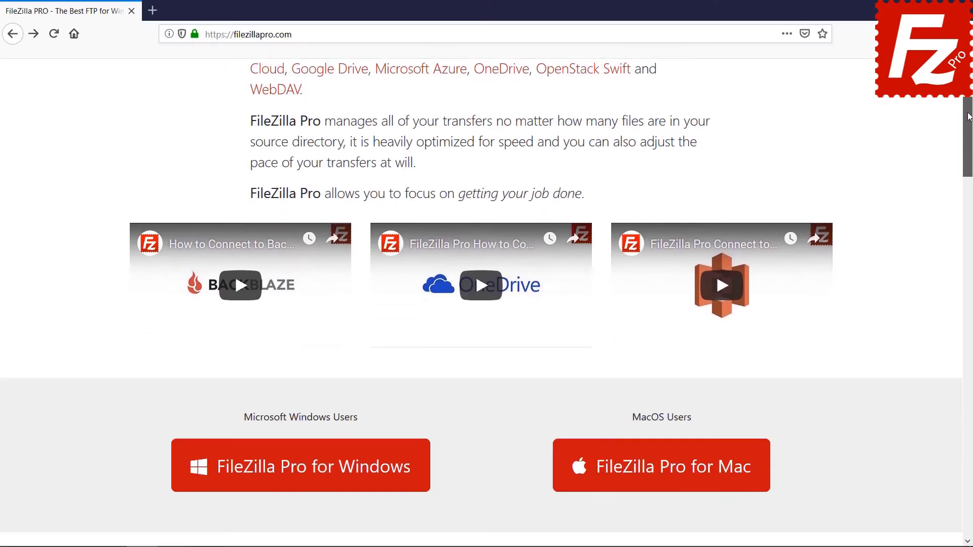
scroll(486, 273, down, 5)
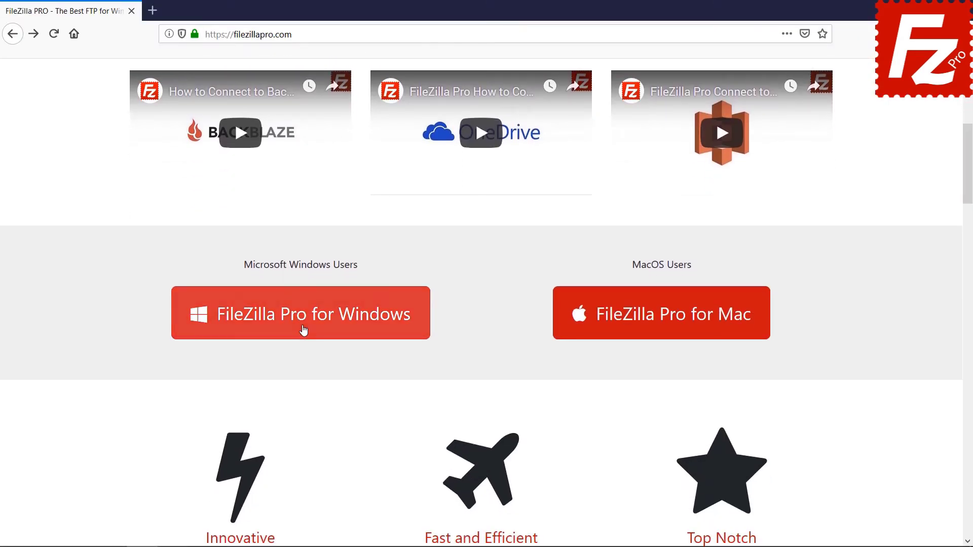